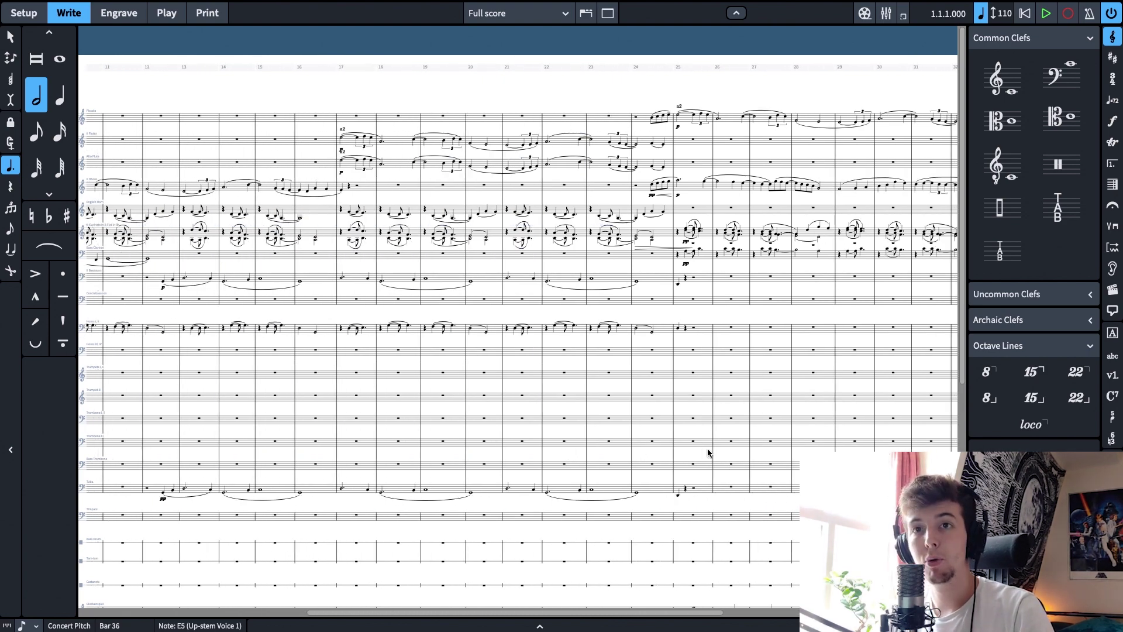
Select the marimba's D4 note in bar 1 and set the custom zoom level to 77%
scroll(771, 493, down, 3)
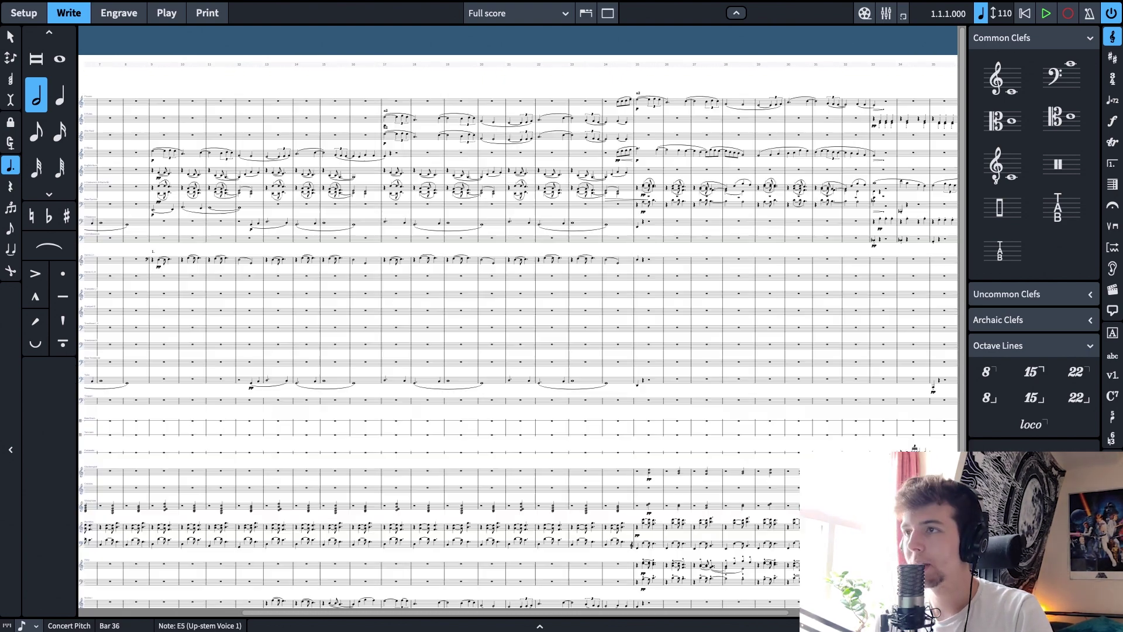
key(z)
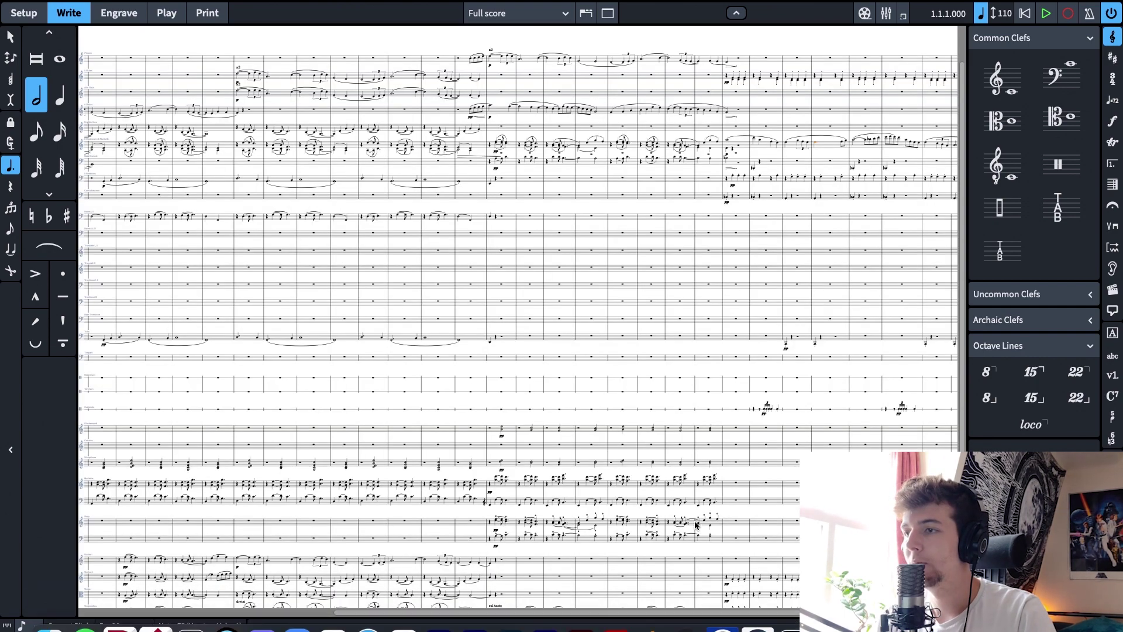
scroll(780, 515, left, 4)
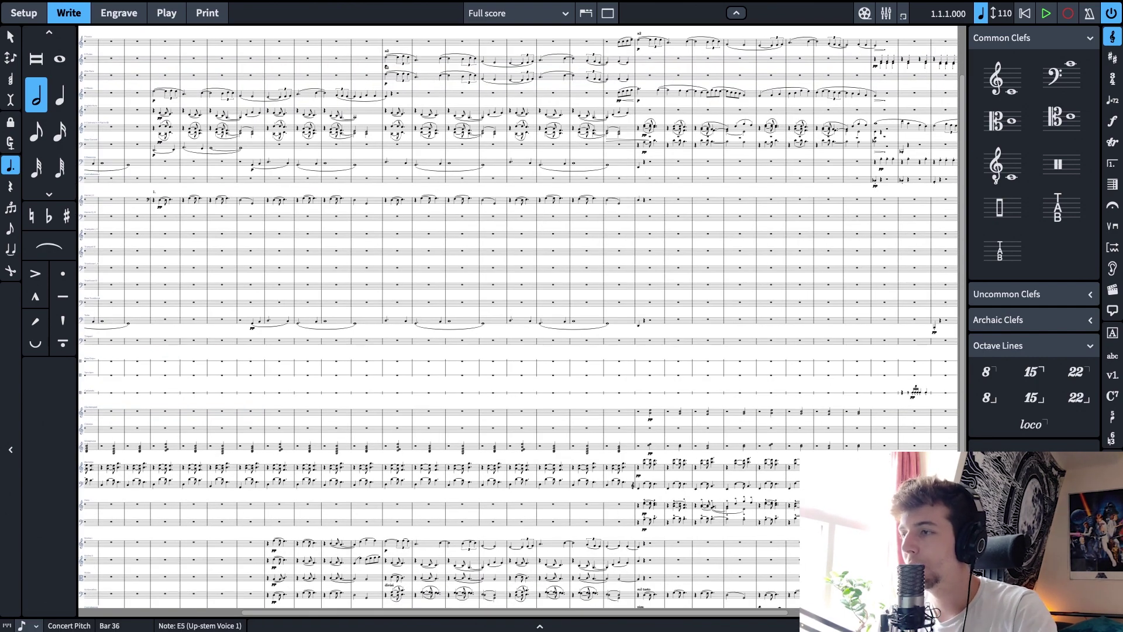
key(super+equal)
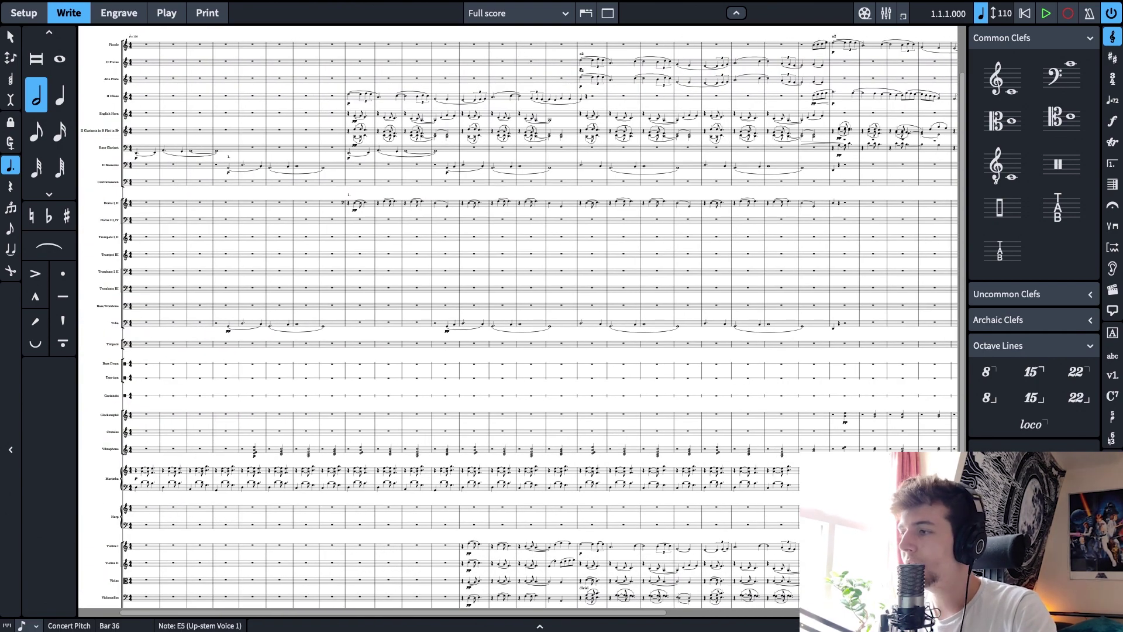
scroll(748, 488, down, 2)
click(179, 427)
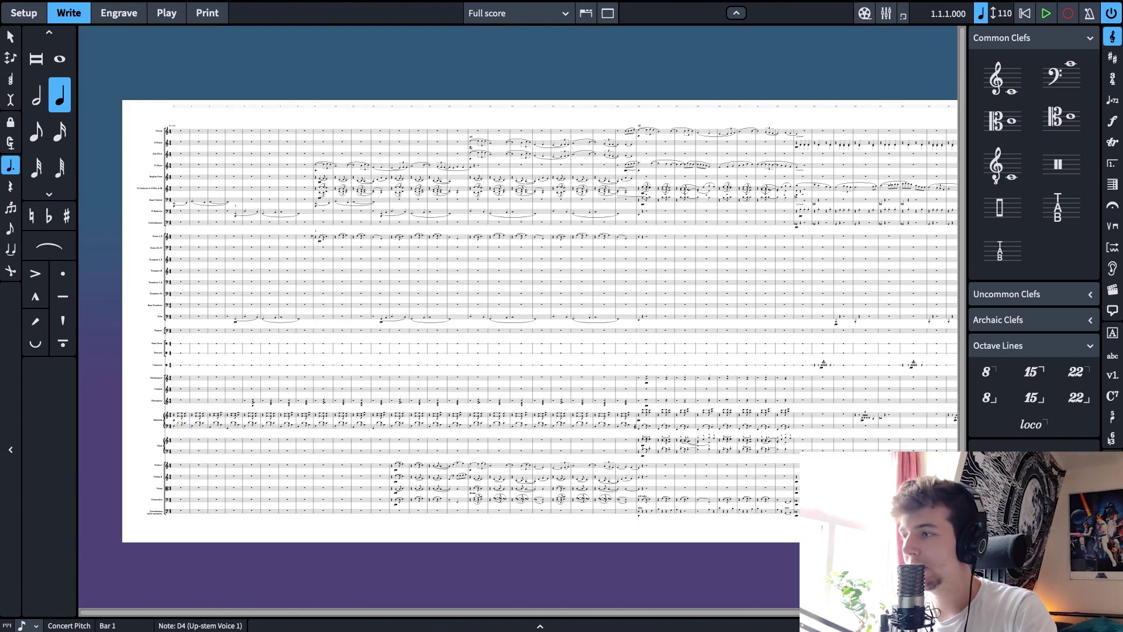
key(super+0)
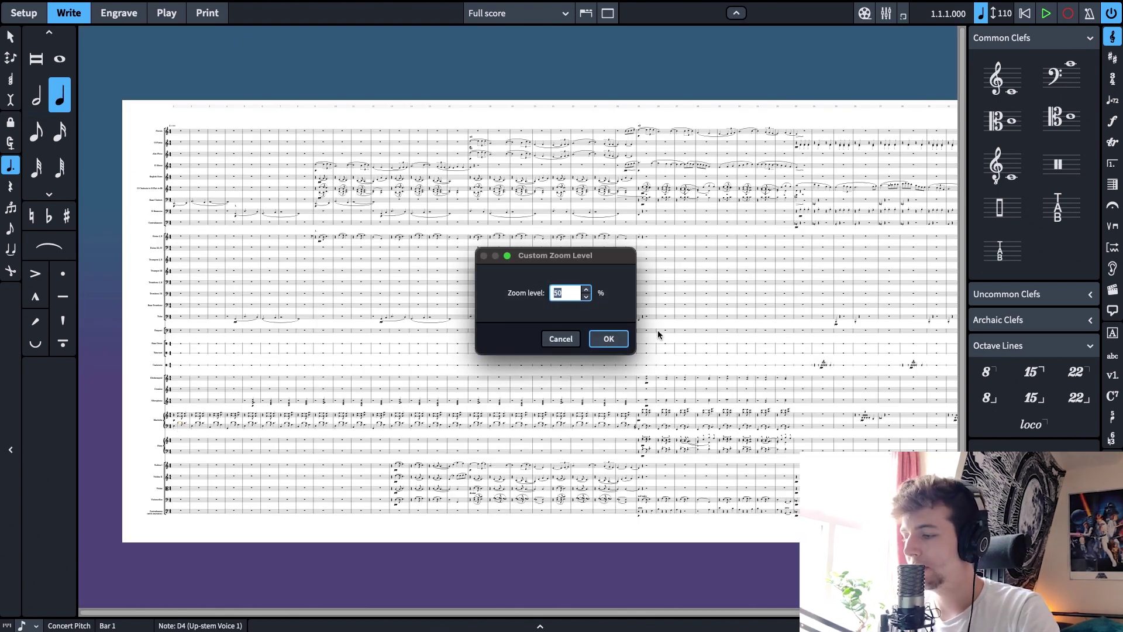
text(77)
key(Return)
scroll(582, 319, up, 4)
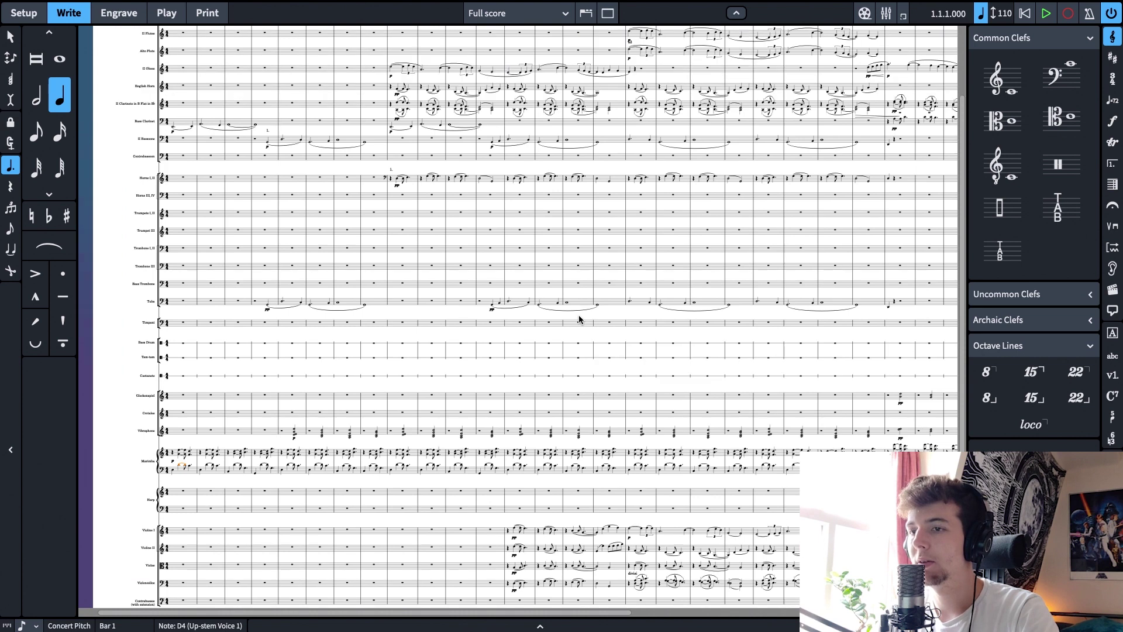
Hide the main toolbar to give the full score more vertical space
scroll(733, 290, down, 1)
click(736, 13)
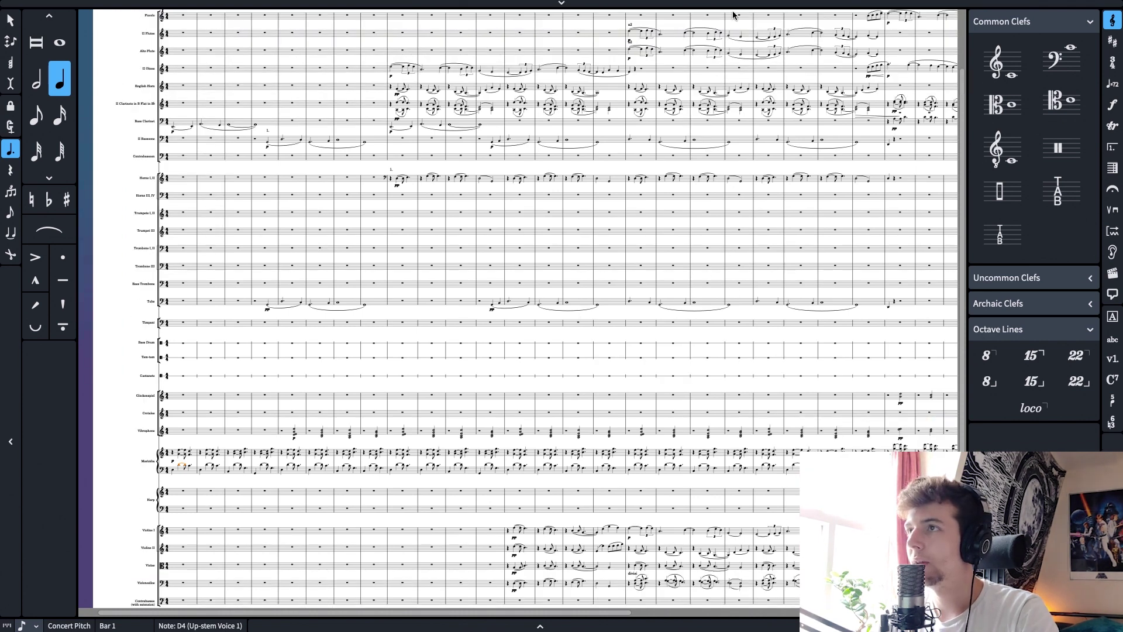
scroll(960, 165, down, 1)
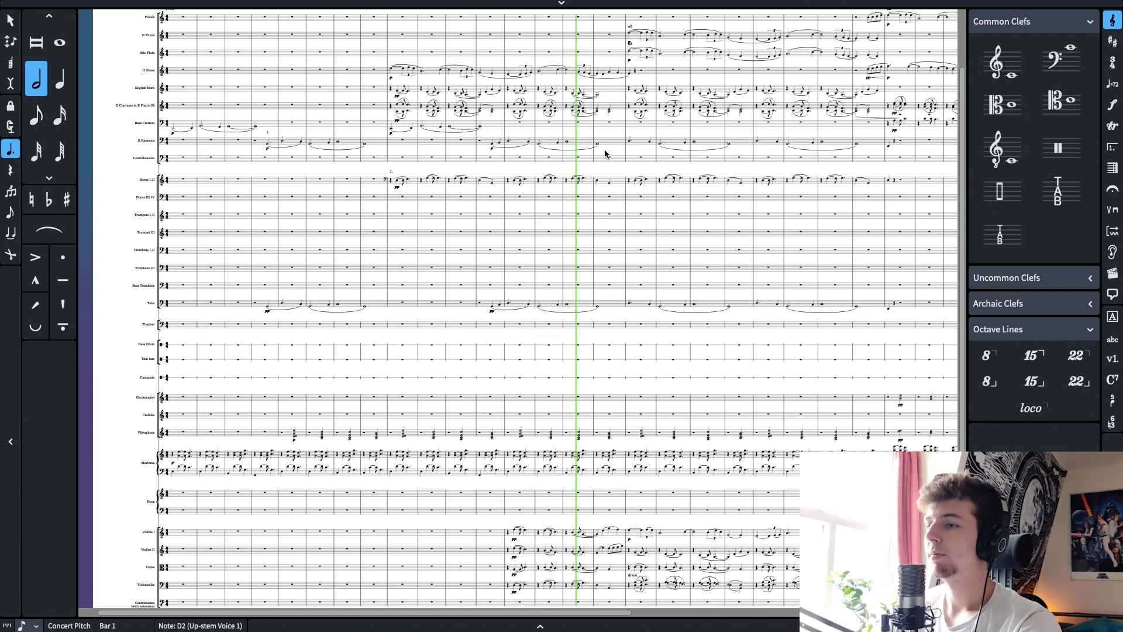
Inspect the end of the score, checking the marimba's last note and the clarinets' closing note in bar 41
drag(626, 613, 829, 617)
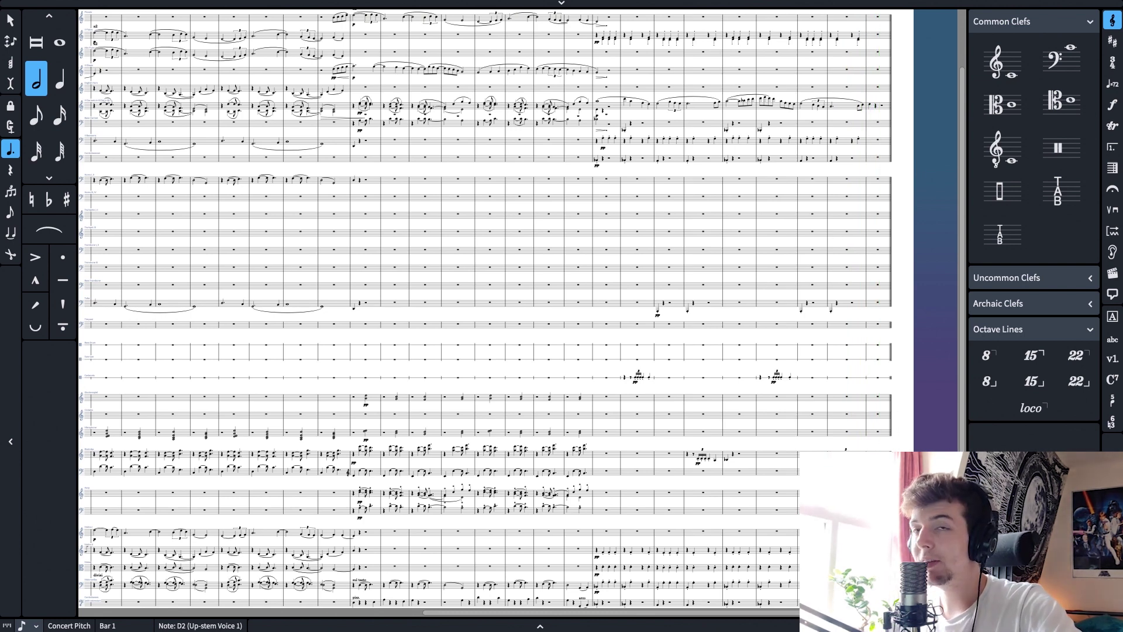
click(859, 460)
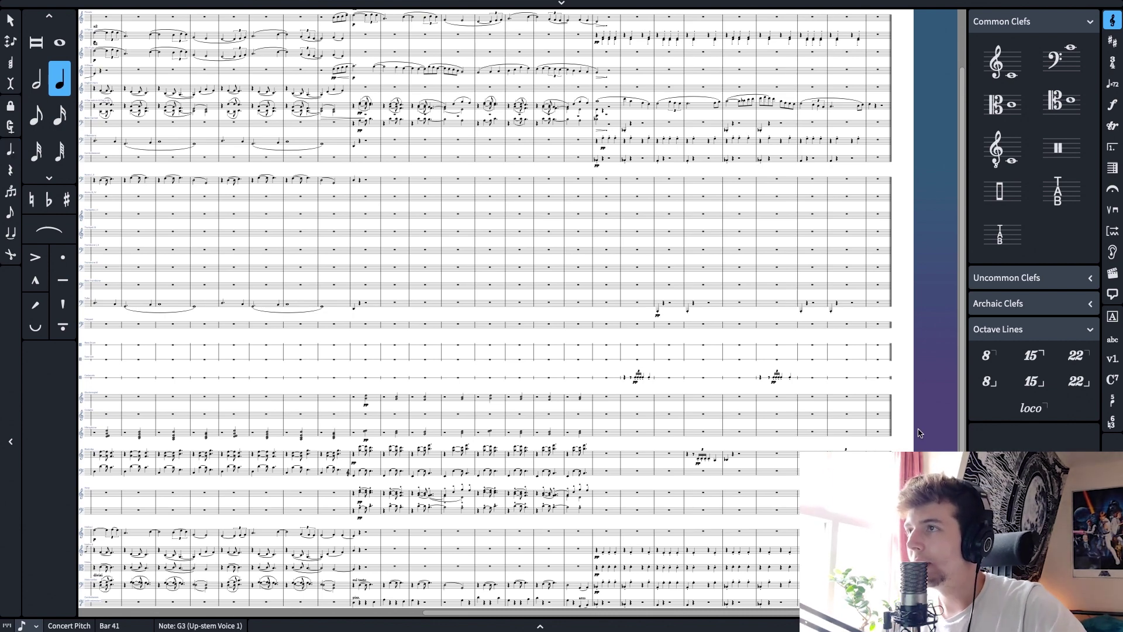
key(z)
key(z)
key(z)
drag(736, 111, 692, 419)
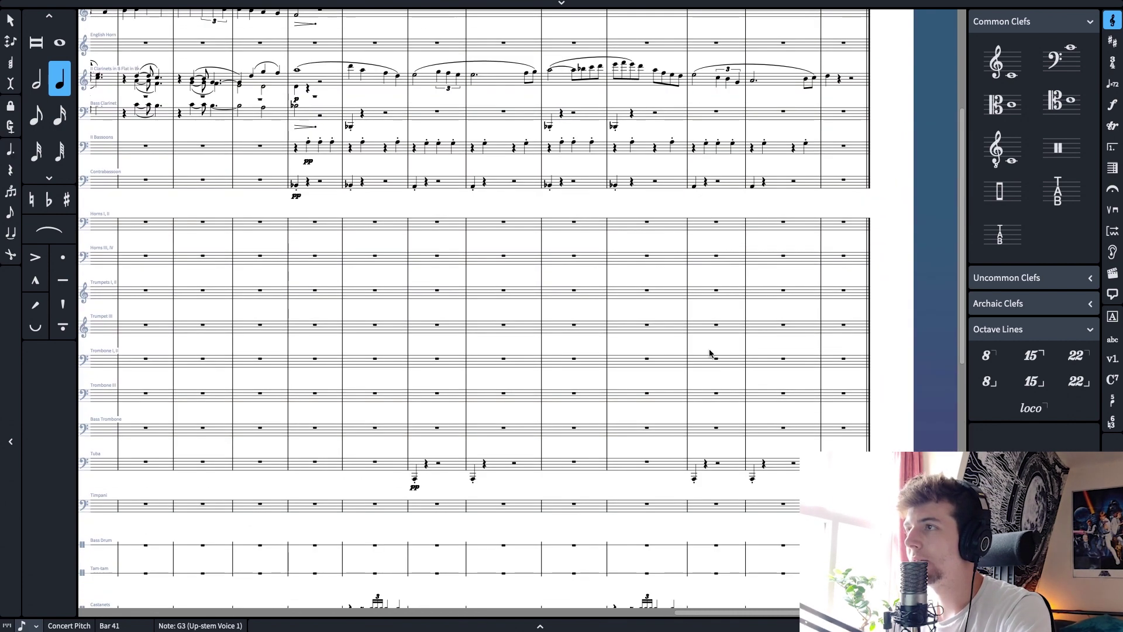
click(807, 82)
key(Right)
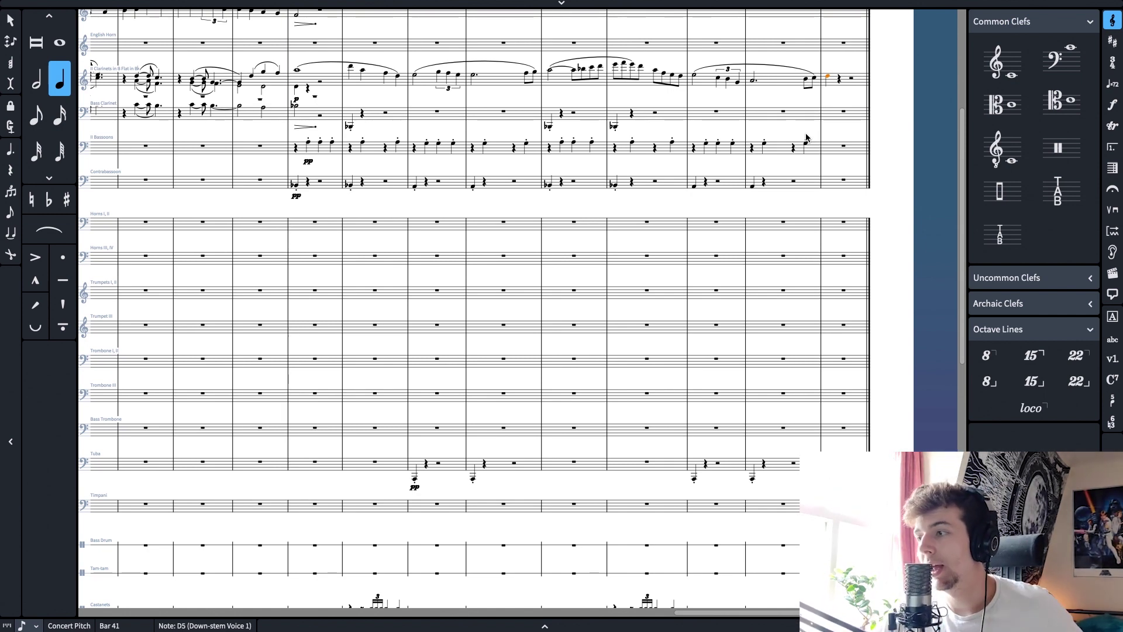
Examine the woodwind, brass, percussion and string parts in the bars leading up to bar 41
key(x)
scroll(495, 308, down, 8)
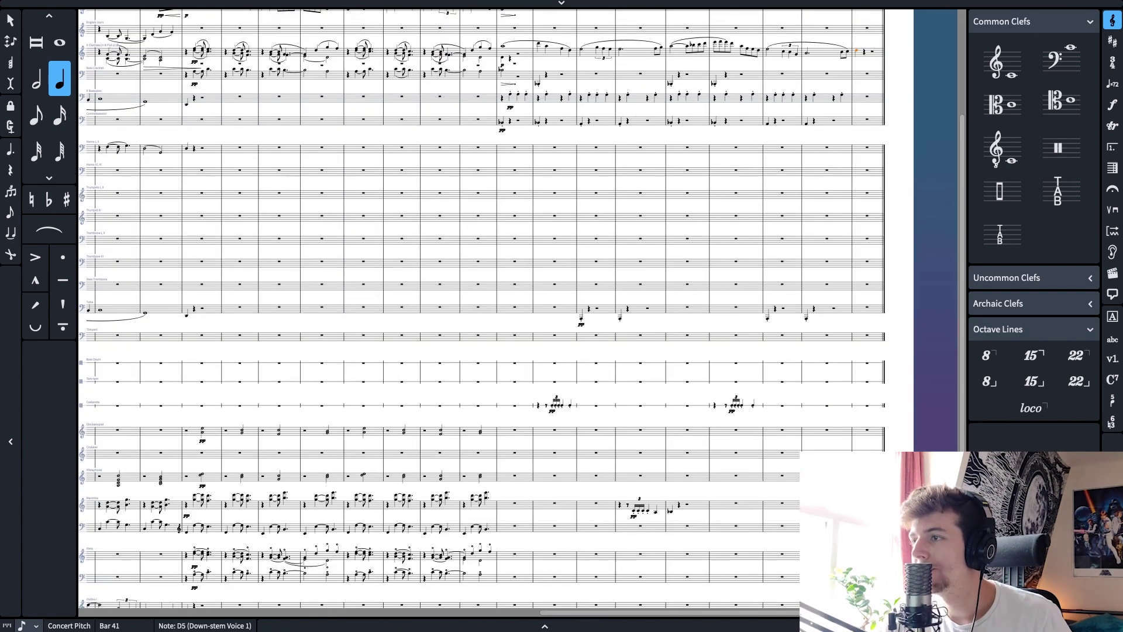
scroll(899, 328, up, 3)
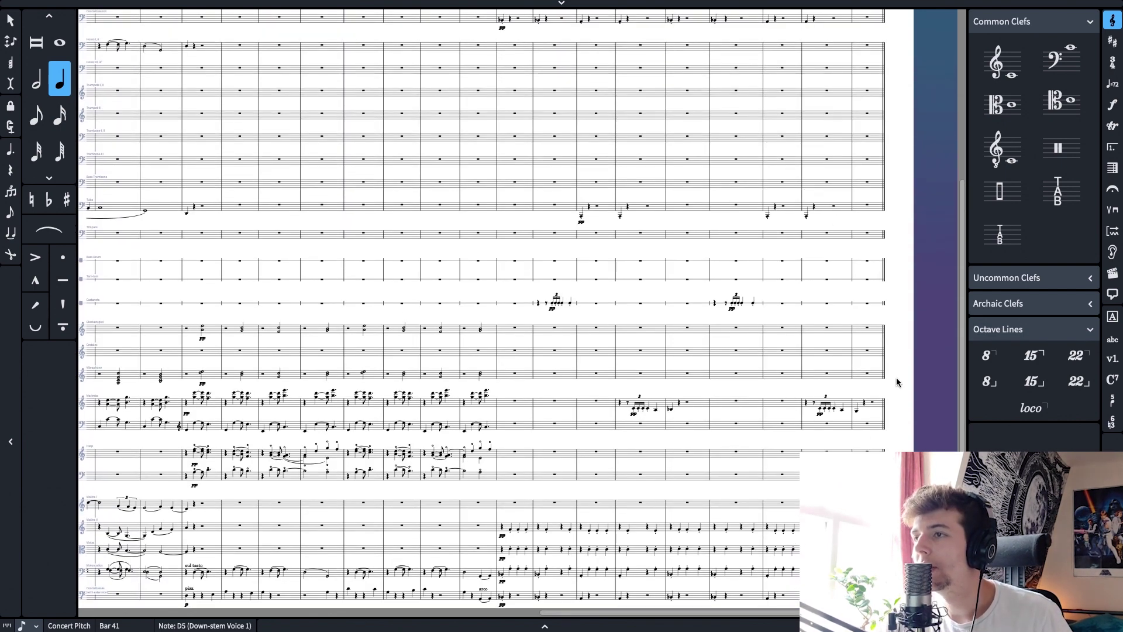
drag(508, 253, 511, 471)
key(x)
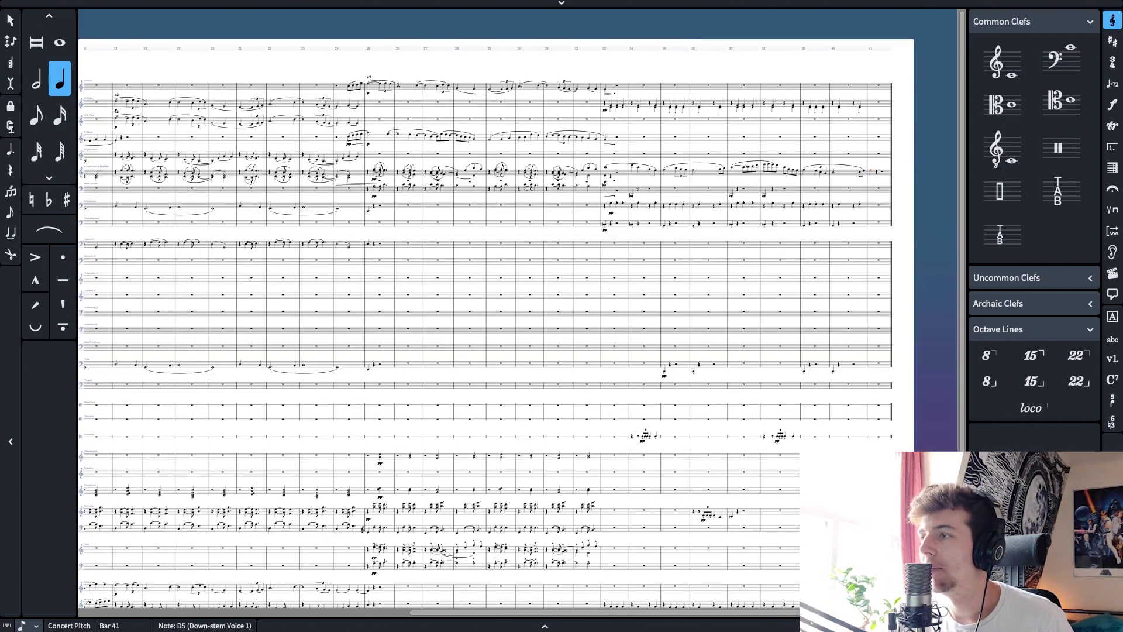
scroll(904, 410, down, 3)
key(z)
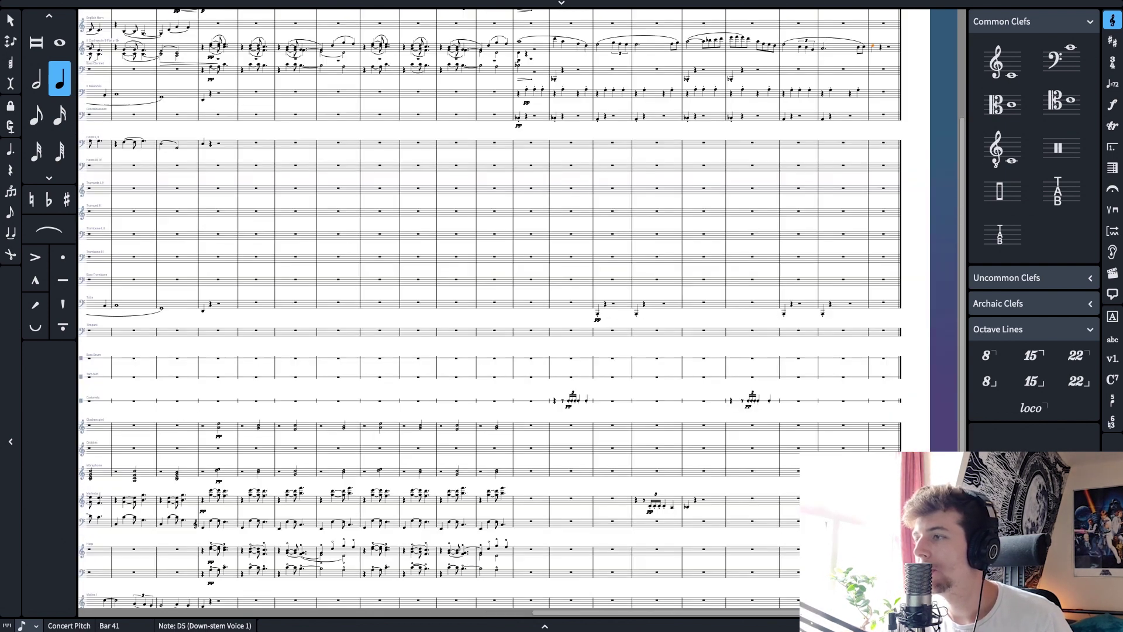
drag(907, 401, 639, 216)
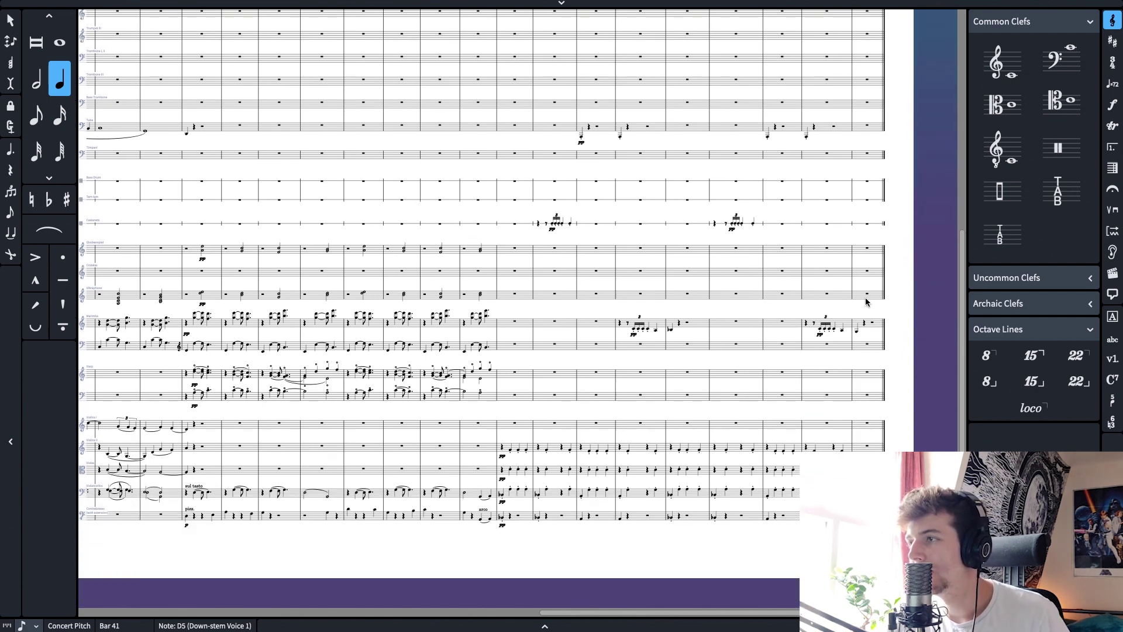
key(7)
scroll(866, 349, up, 6)
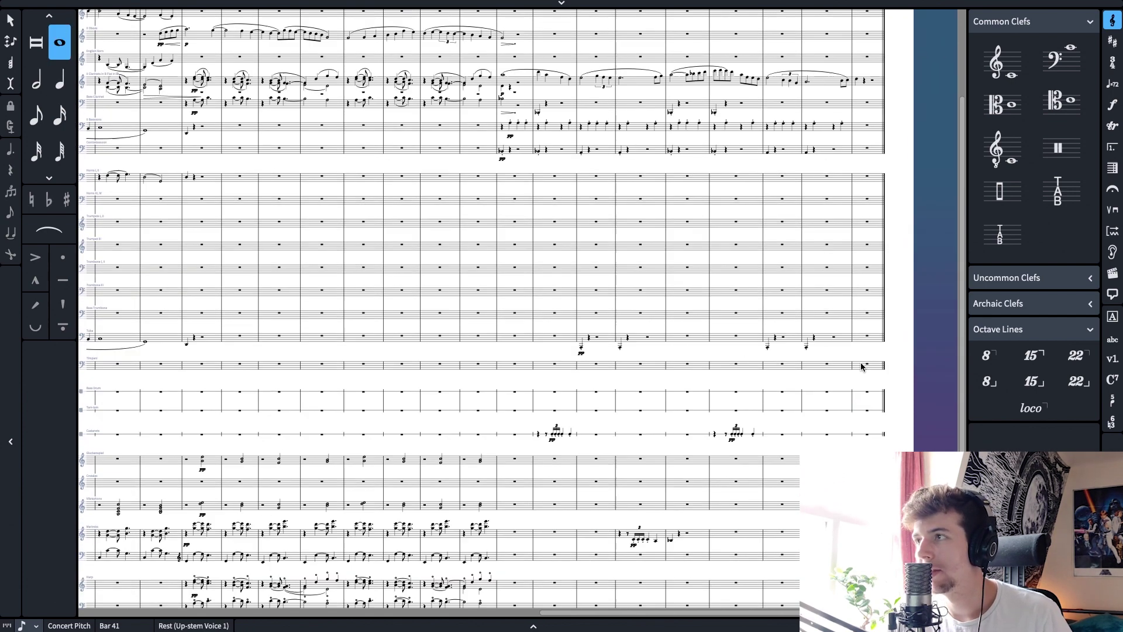
scroll(859, 227, down, 6)
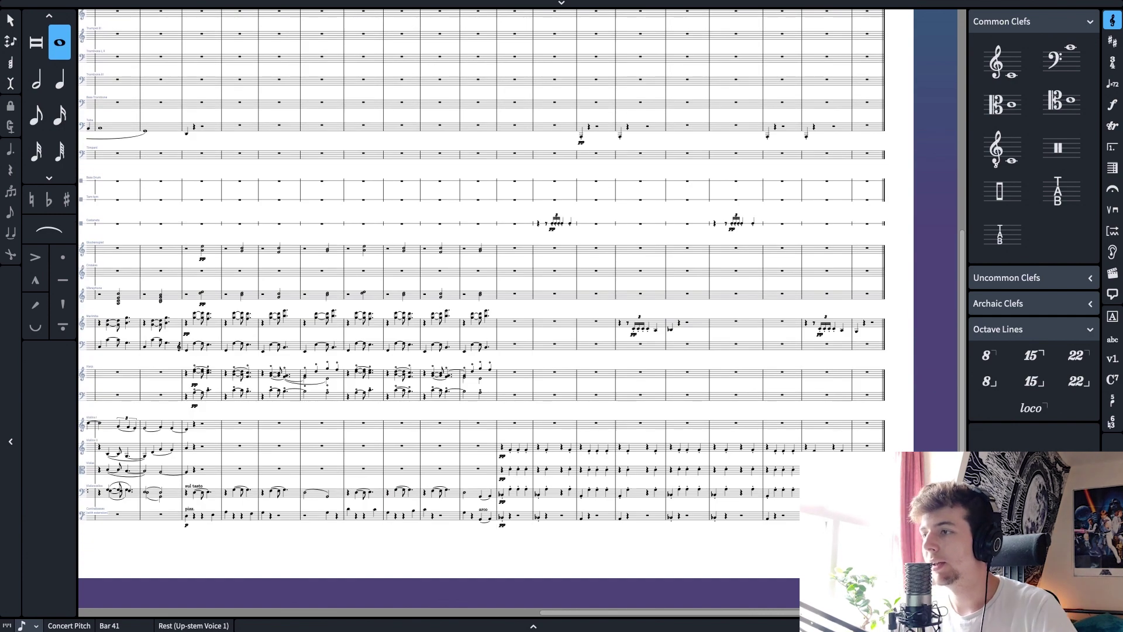
Review bar 41 across the lower staves and look closely at the marimba's last note
scroll(875, 447, up, 3)
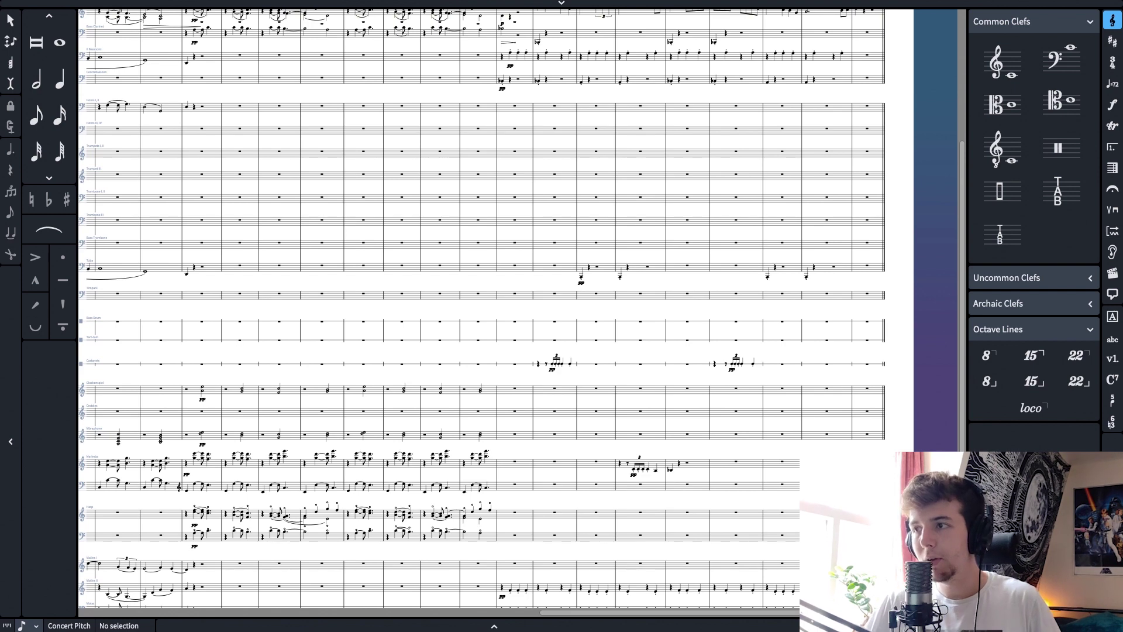
click(514, 21)
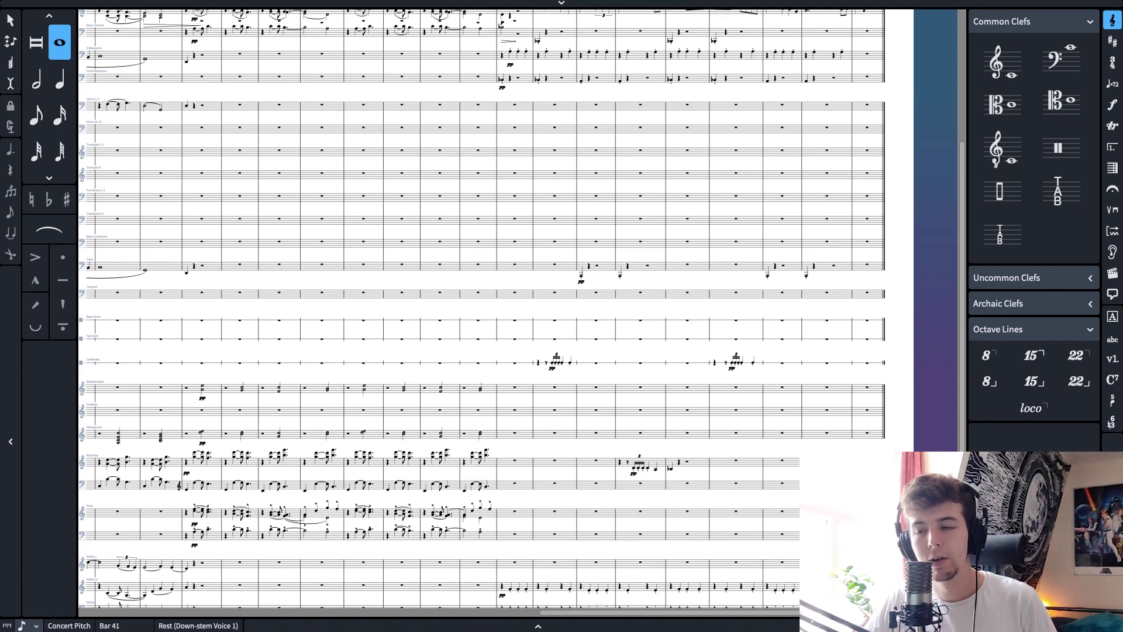
scroll(481, 308, down, 1)
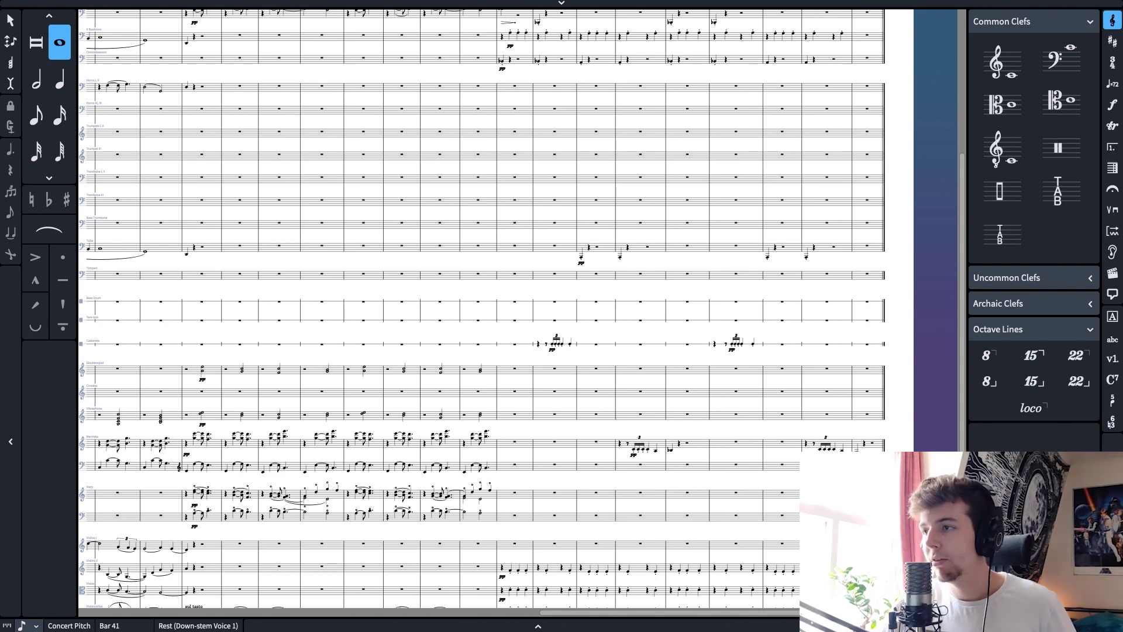
scroll(479, 310, down, 5)
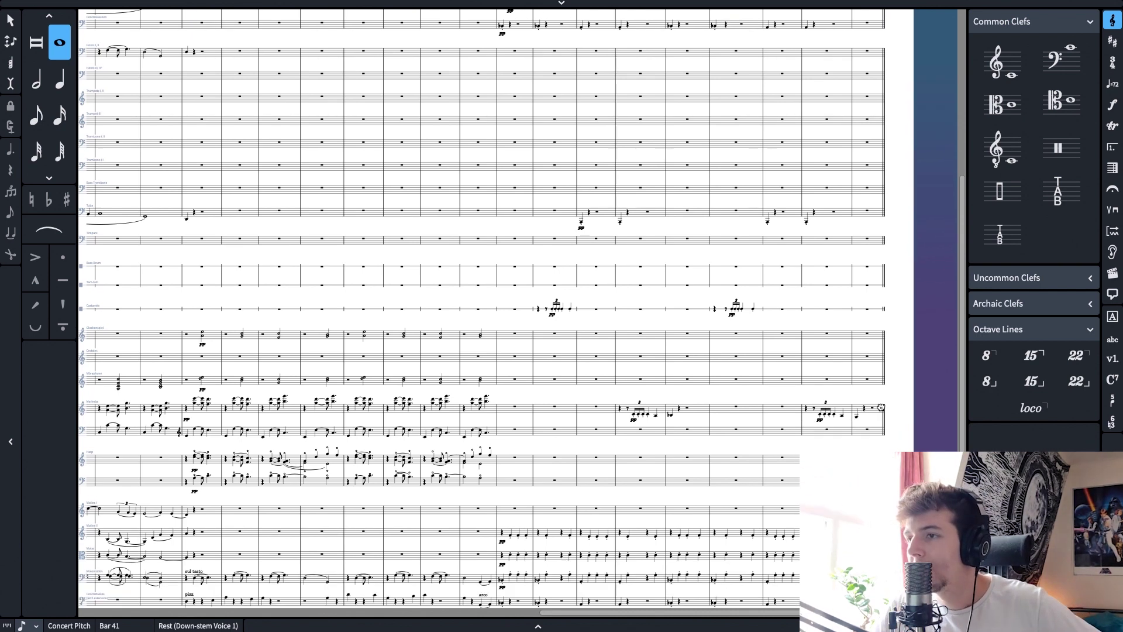
scroll(831, 308, up, 1)
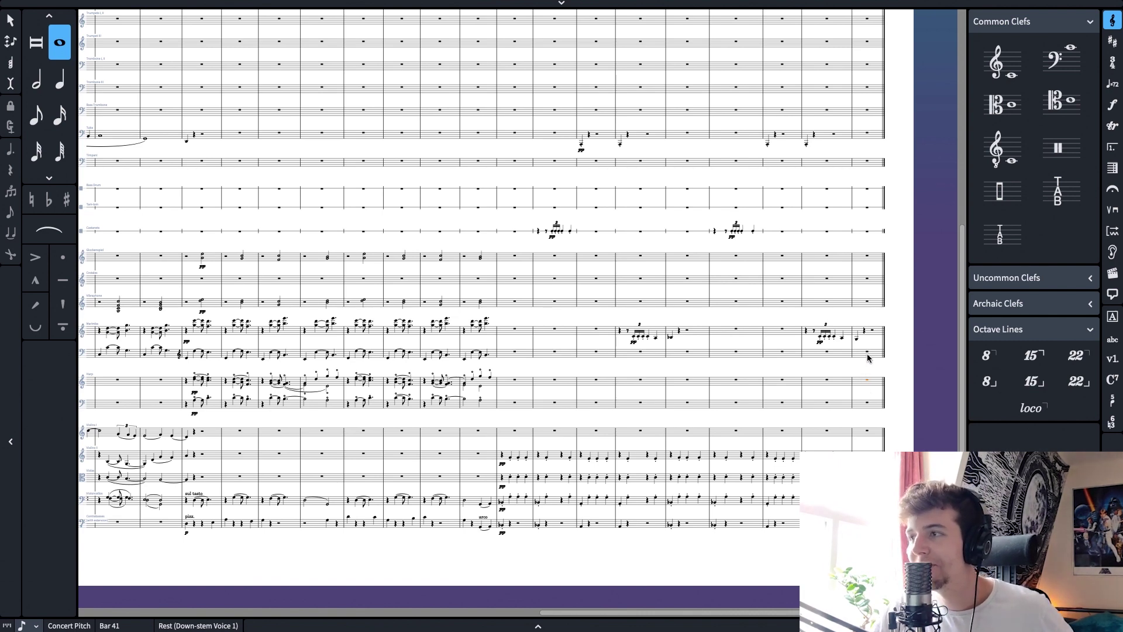
scroll(865, 353, up, 1)
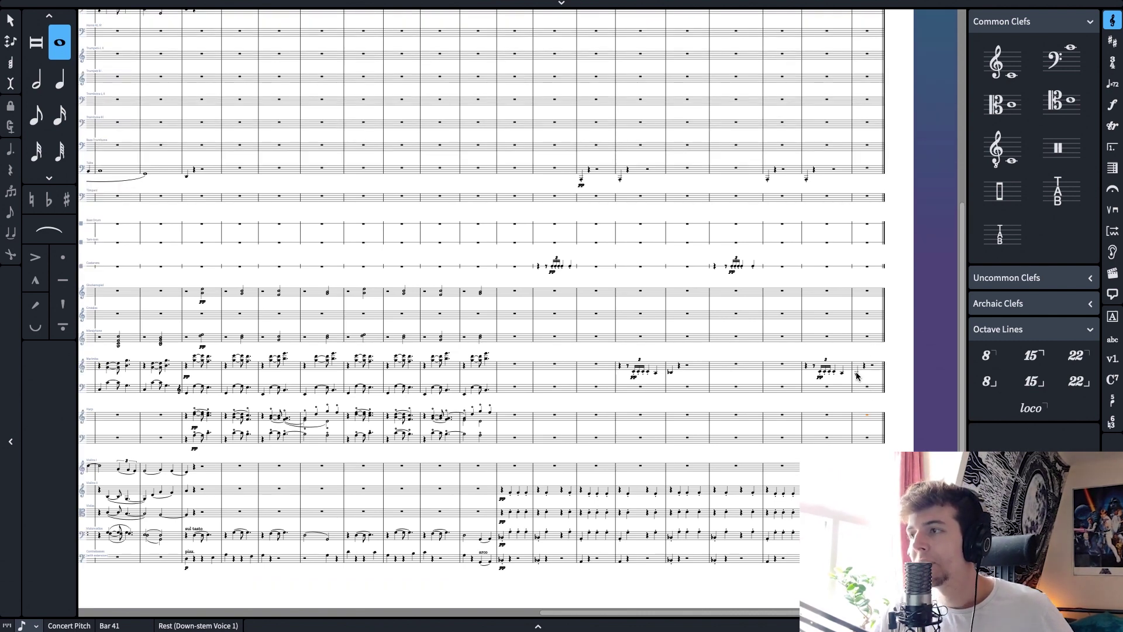
click(857, 373)
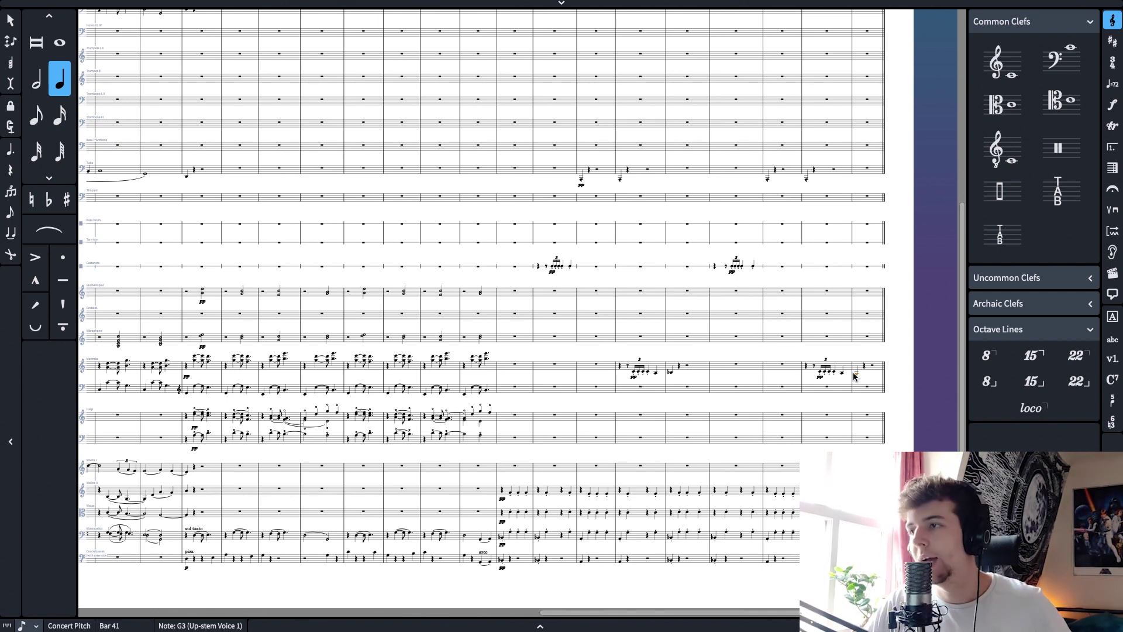
scroll(885, 445, up, 1)
key(z)
drag(774, 461, 746, 300)
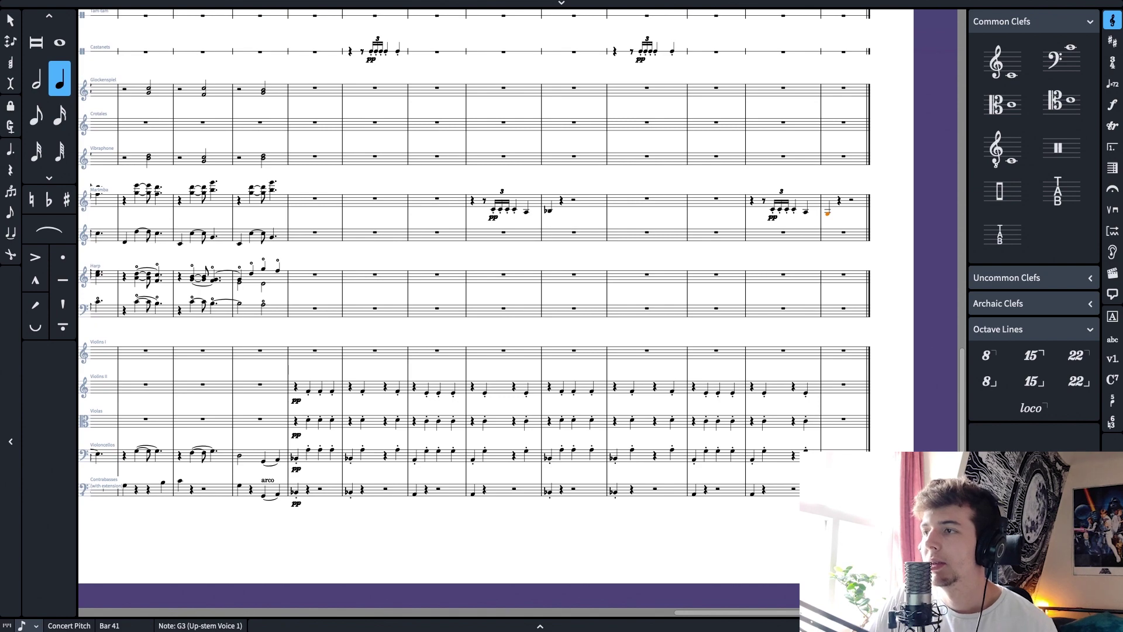
ctrl+scroll(480, 310, down, 3)
scroll(479, 310, up, 5)
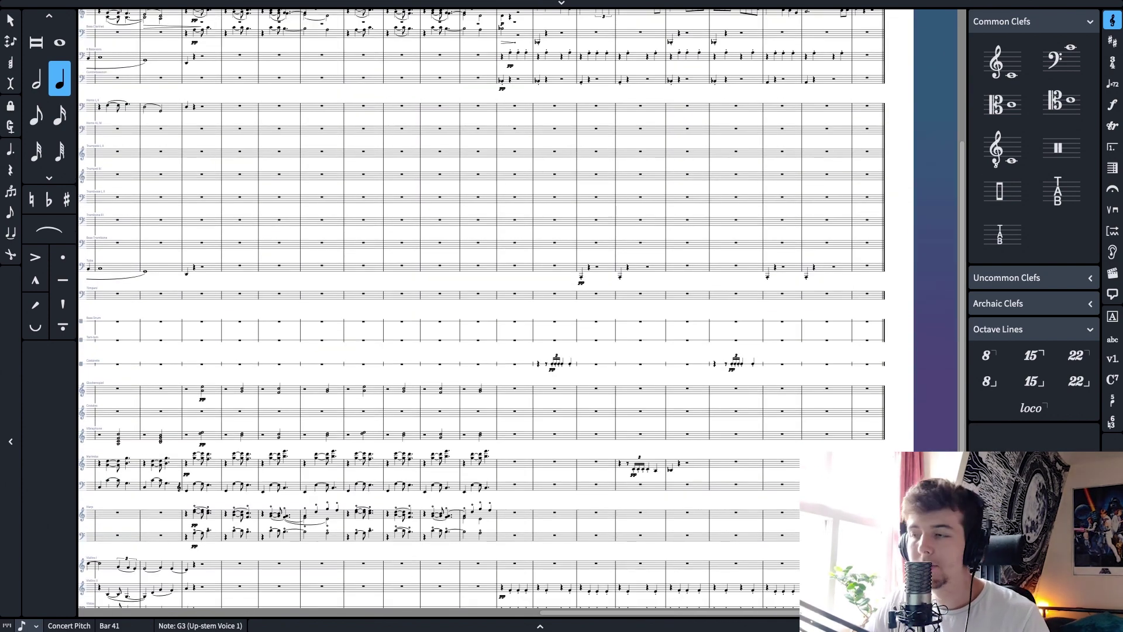
Check the clarinets' last notes in bars 40 and 41
scroll(882, 237, up, 3)
click(845, 152)
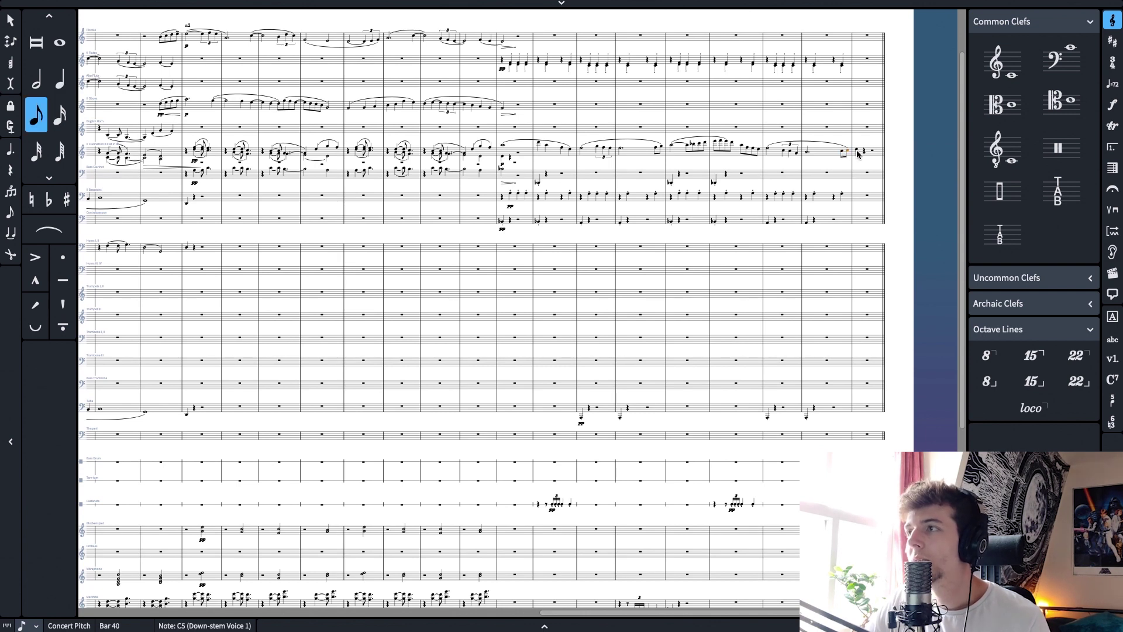
key(5)
click(858, 153)
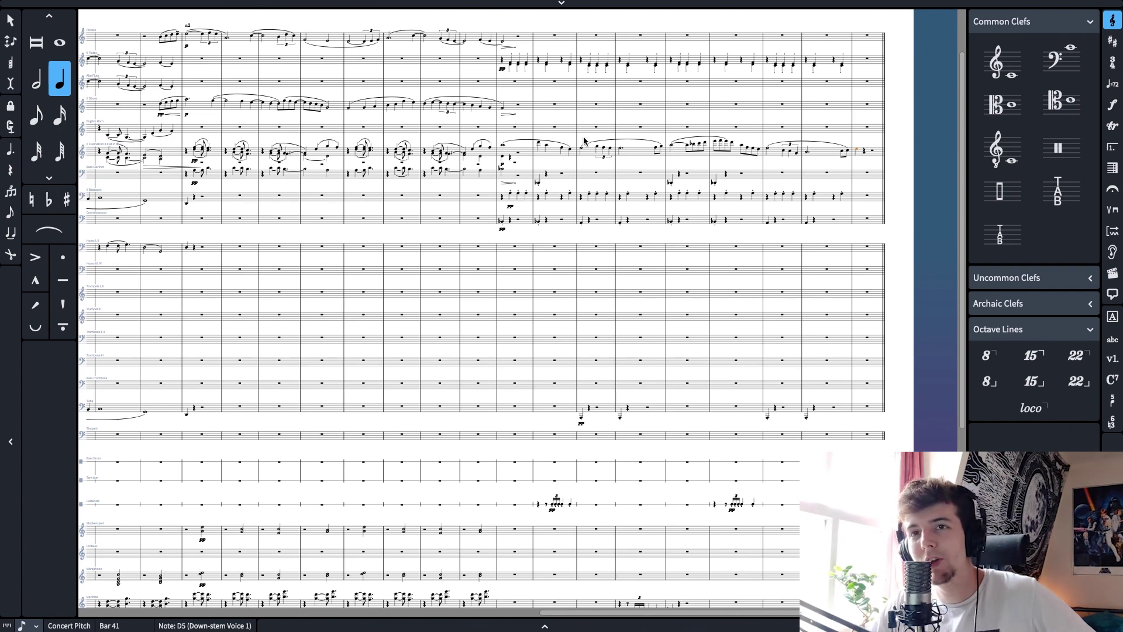
Insert 12 new bars at the start of bar 41, using the piccolo's rest there as the insertion point
scroll(607, 217, down, 5)
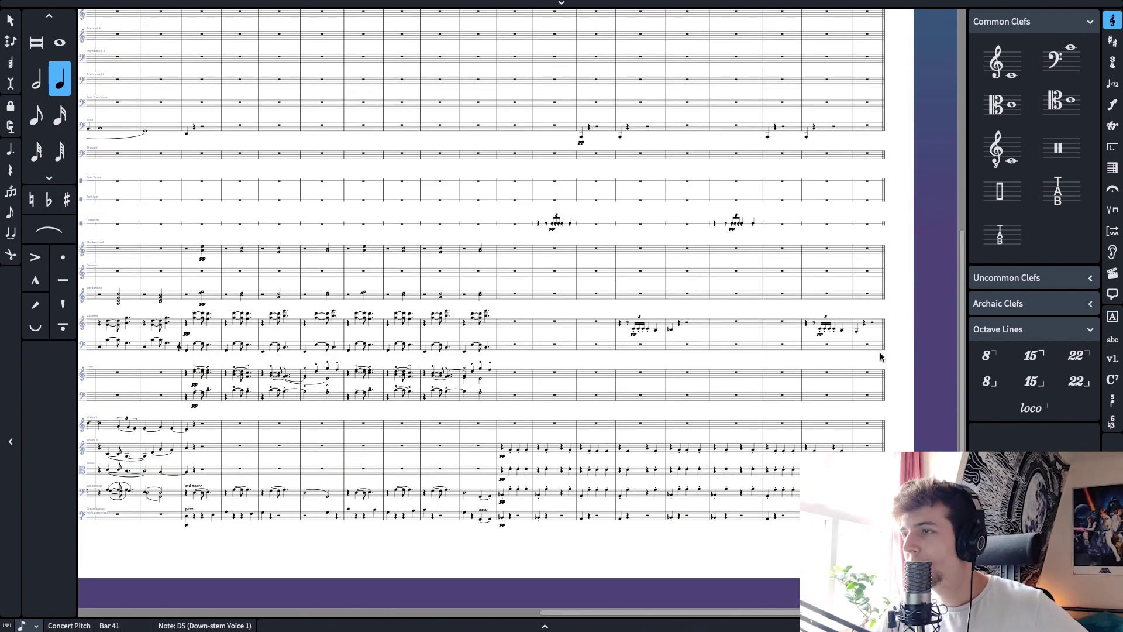
key(z)
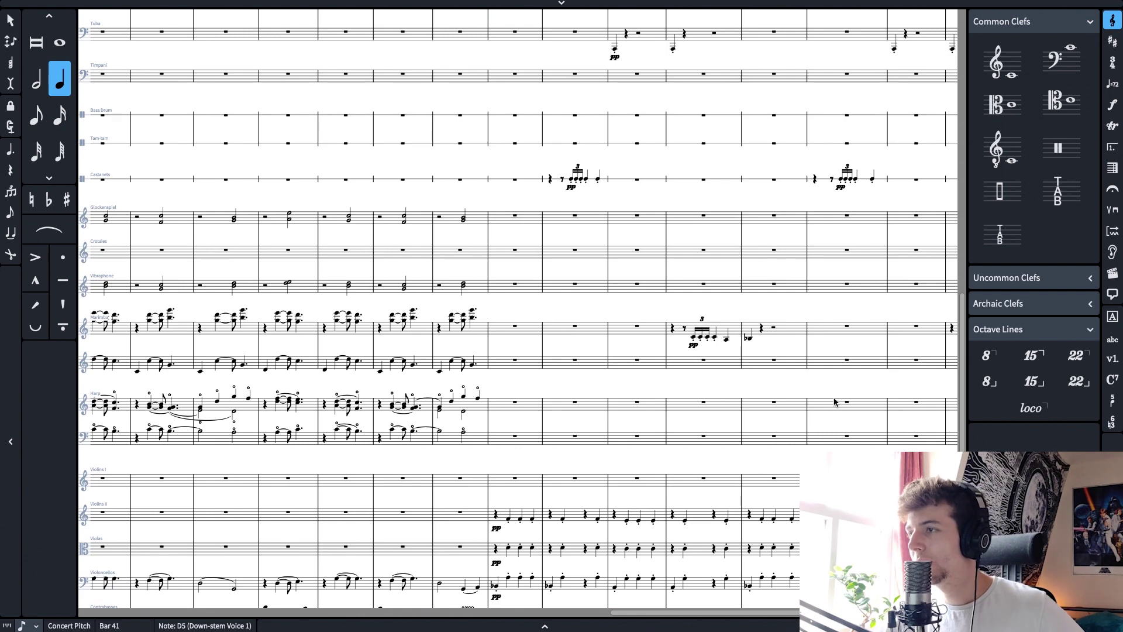
scroll(837, 351, up, 10)
click(843, 130)
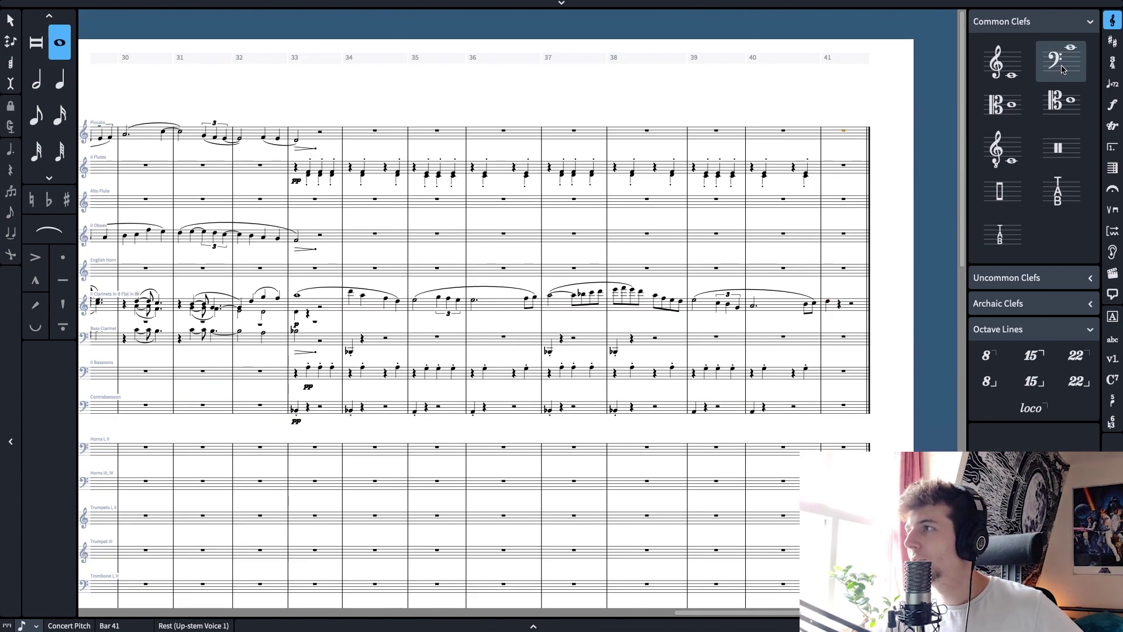
click(1114, 62)
click(1117, 168)
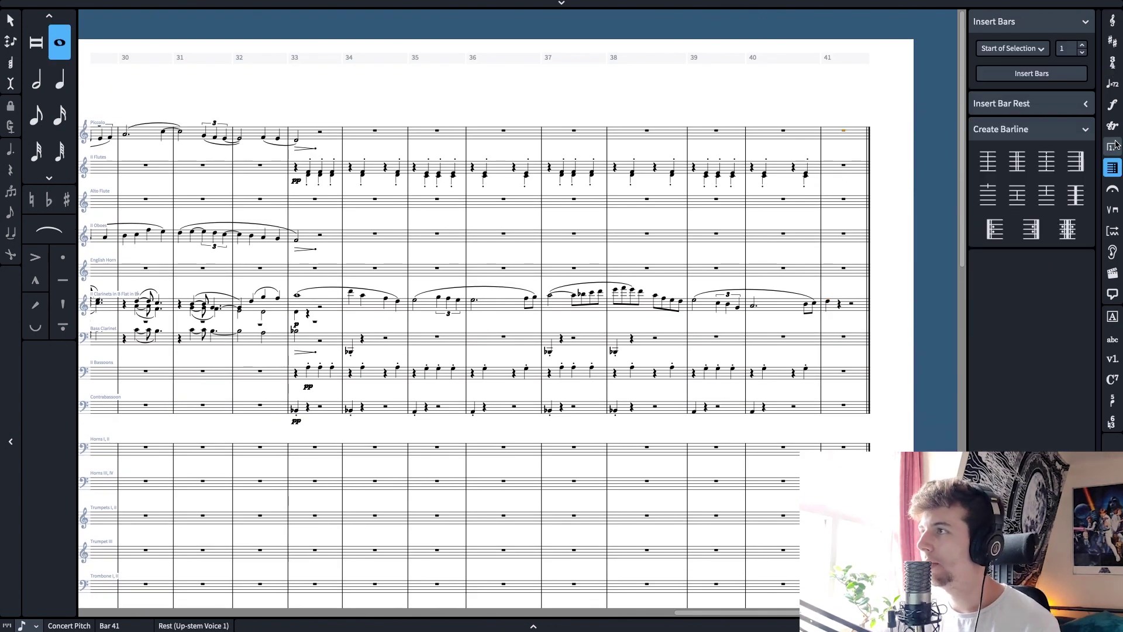
click(1054, 49)
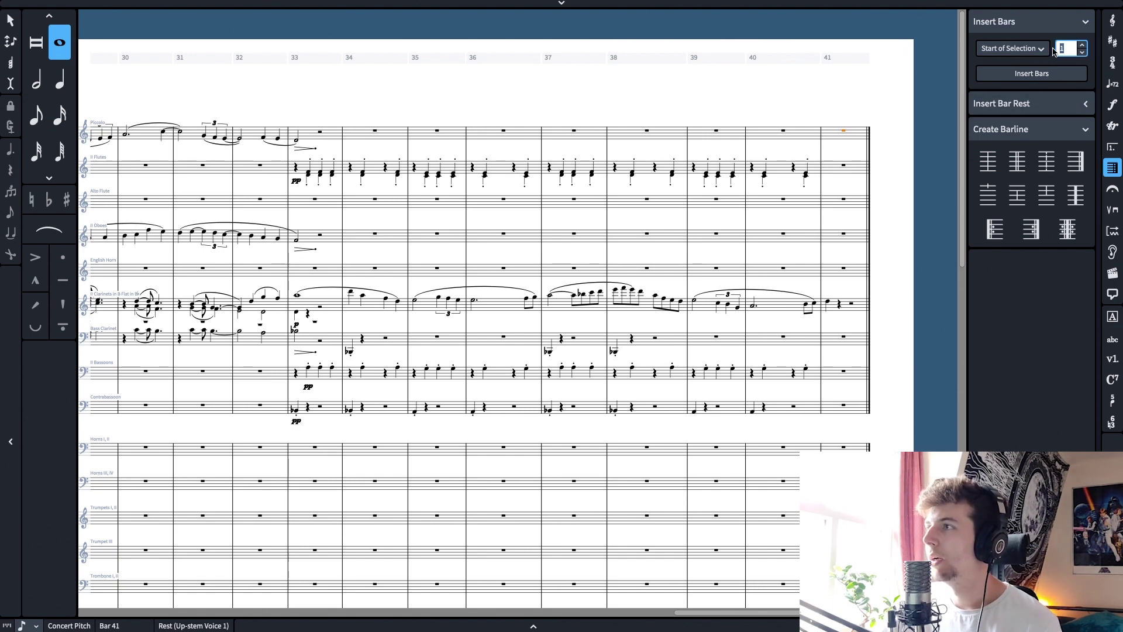
text(12)
click(1032, 73)
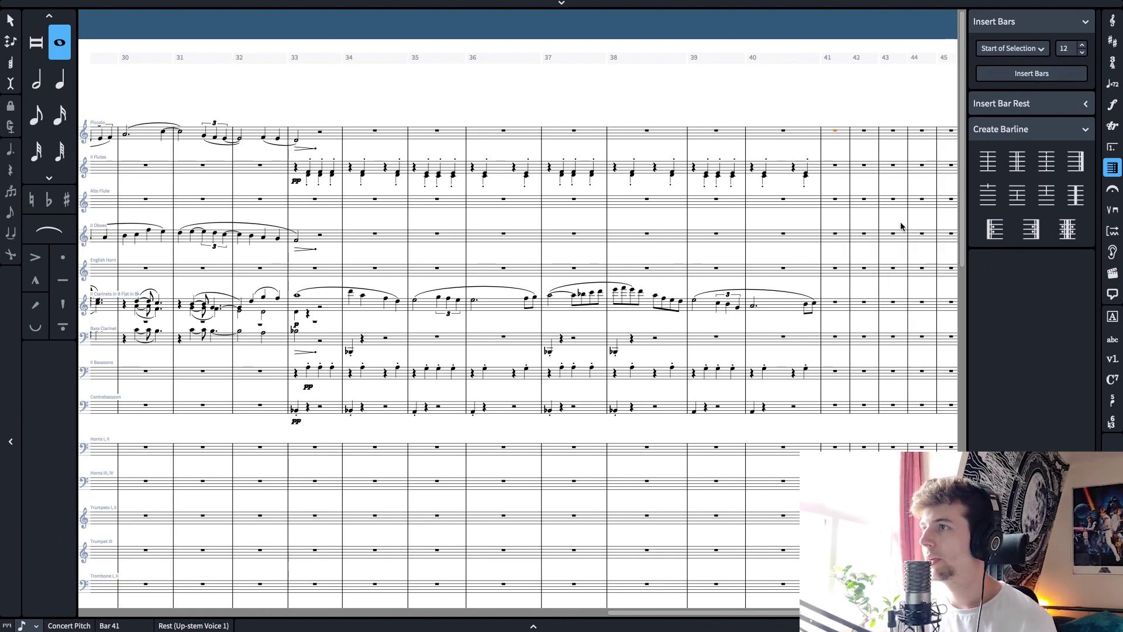
Move the clarinets' and marimba's closing notes from bar 53 back to the start of bar 41
scroll(659, 209, down, 3)
scroll(731, 208, down, 5)
scroll(866, 219, up, 4)
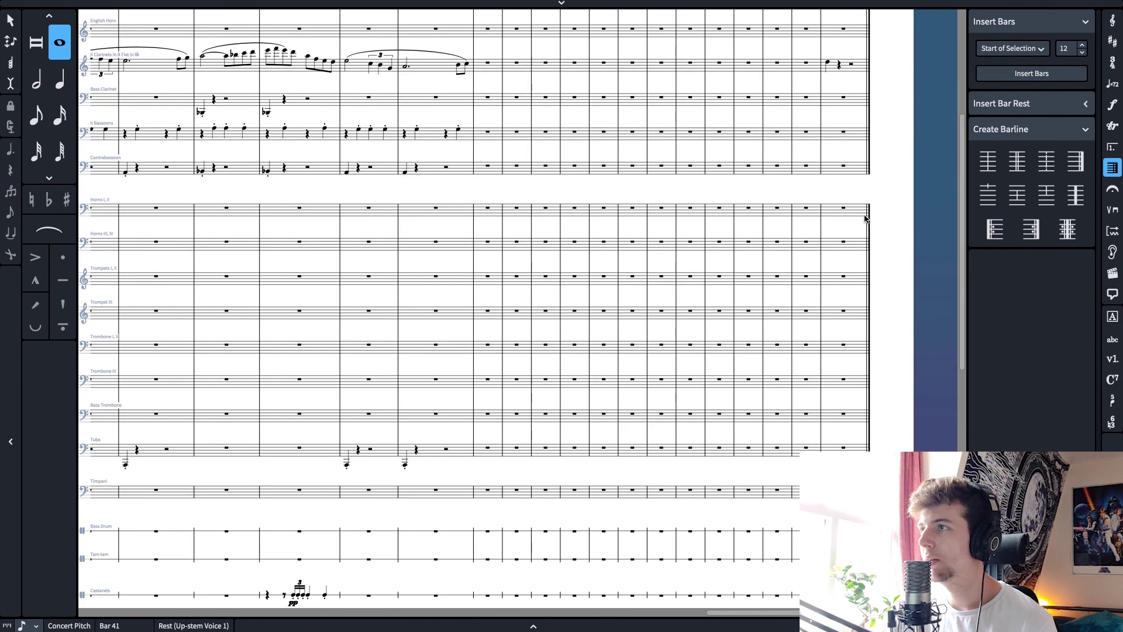
scroll(866, 219, down, 3)
click(827, 507)
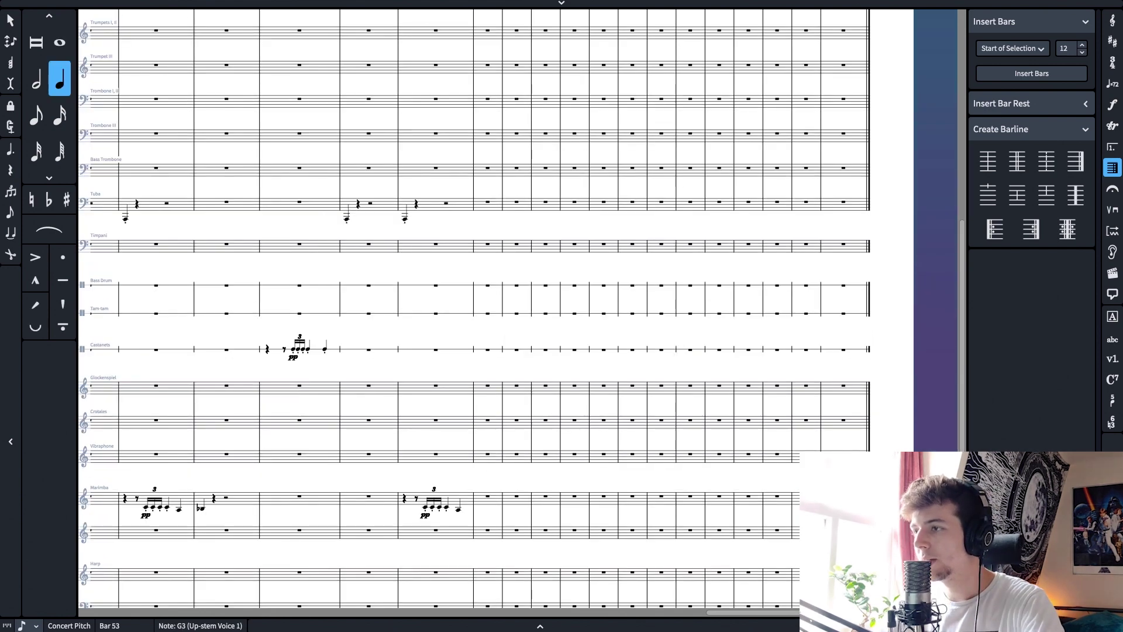
scroll(826, 413, up, 5)
shift+click(828, 133)
key(super+x)
click(501, 138)
key(super+v)
Copy the contrabasses' bar 40 note to the start of bar 41 and make it a half-note Bb1
scroll(546, 192, down, 7)
click(597, 519)
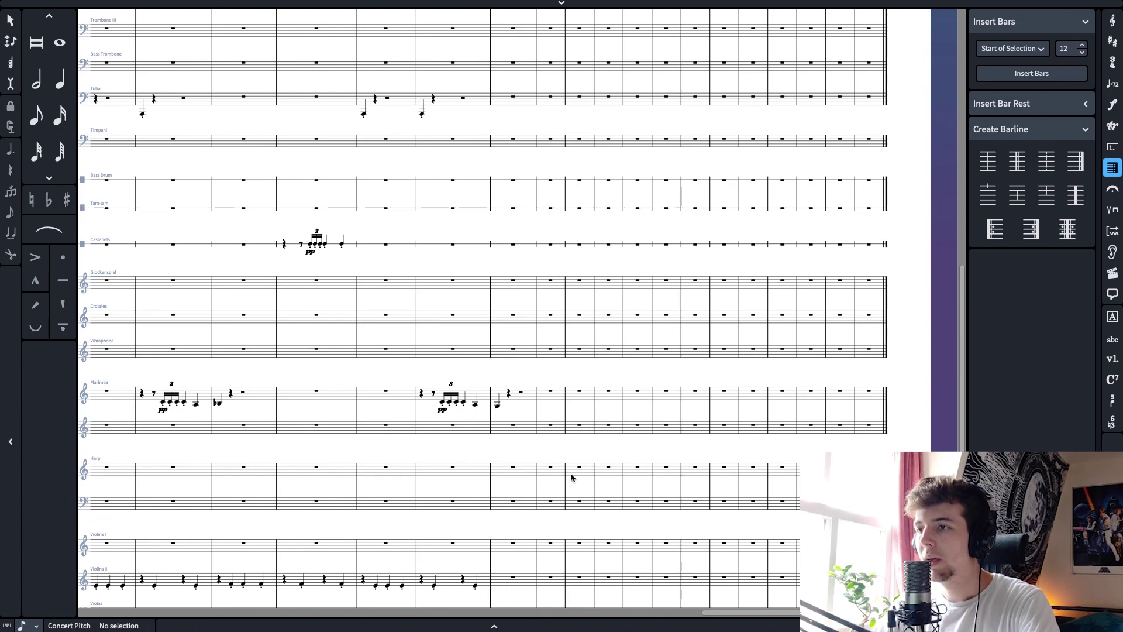
scroll(539, 435, down, 4)
key(x)
key(x)
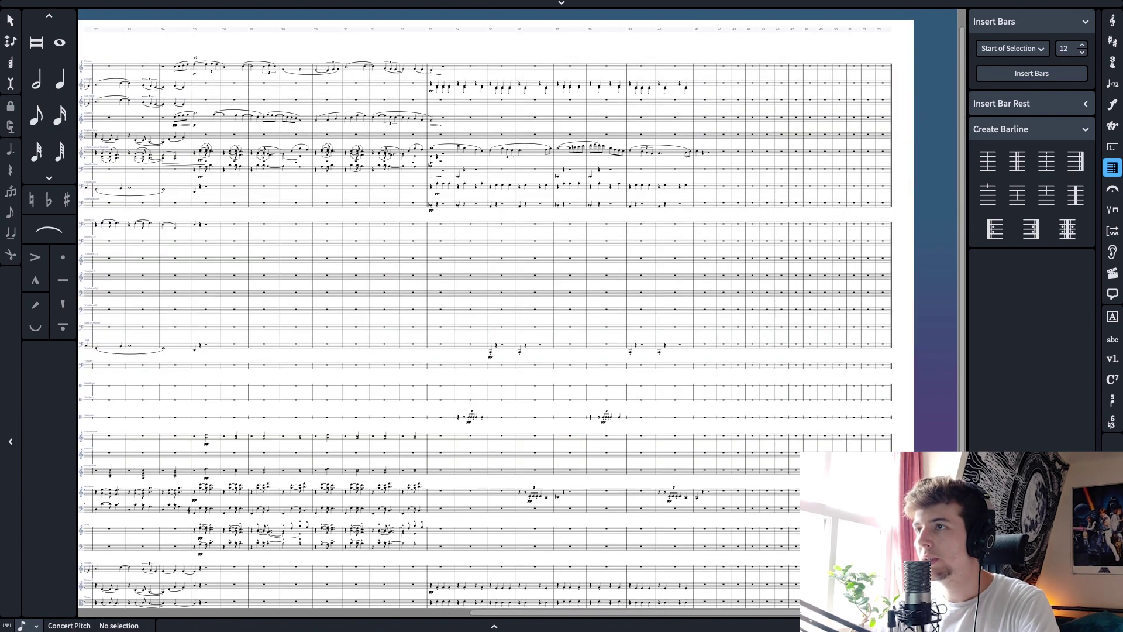
scroll(622, 552, up, 5)
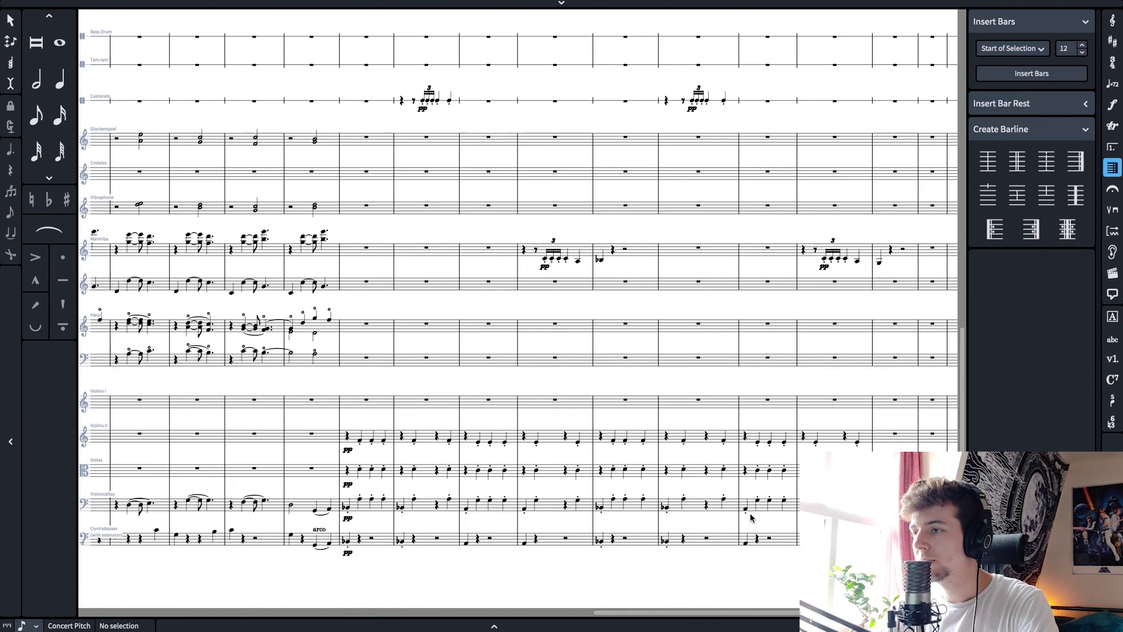
click(404, 522)
key(super+c)
click(494, 520)
key(super+v)
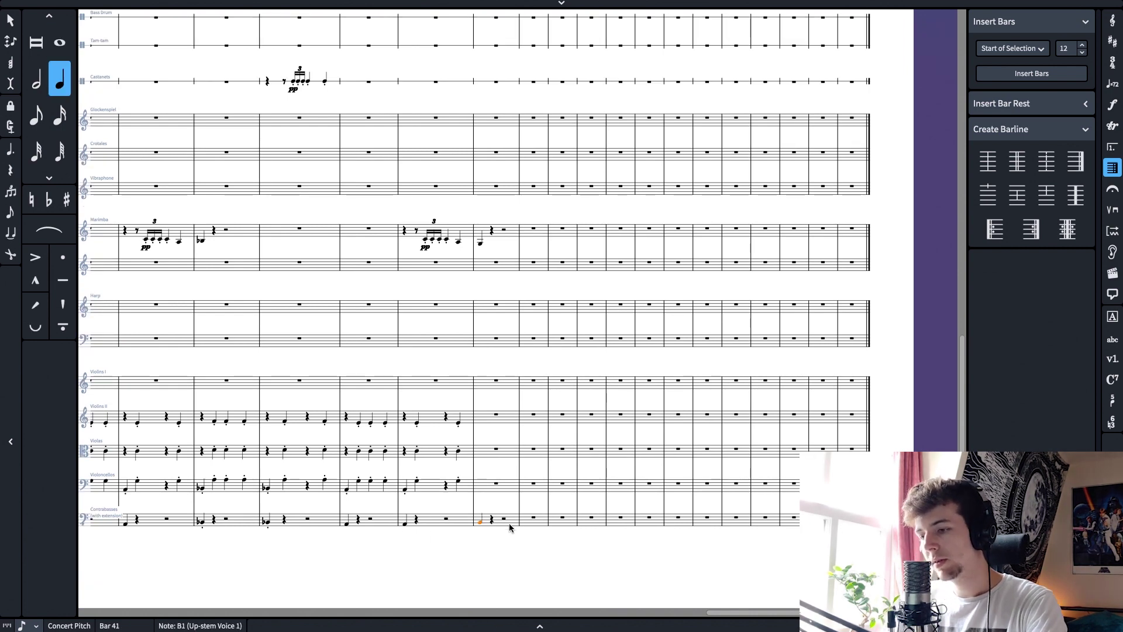
key(alt+Up)
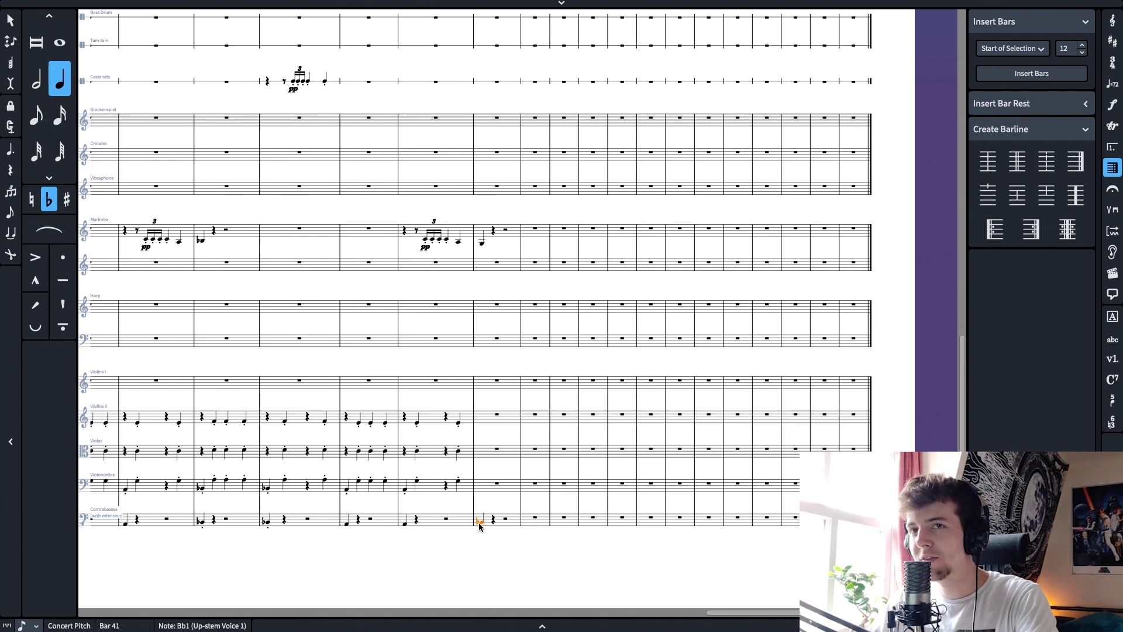
click(44, 89)
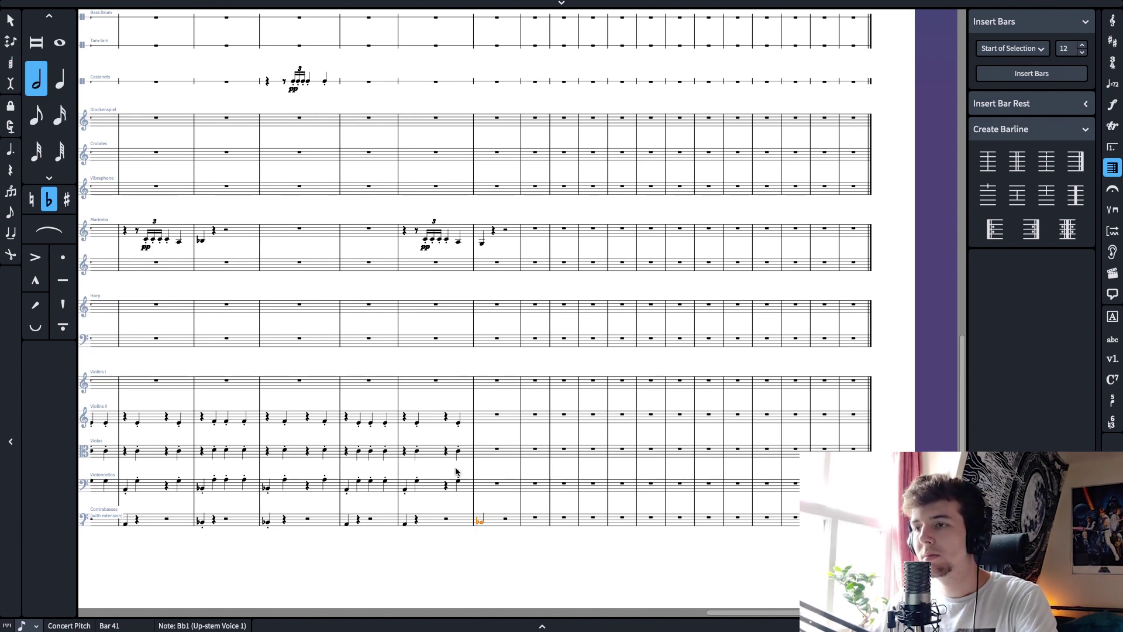
Add an arco playing technique to the contrabasses' half note in bar 41
click(1112, 231)
click(1111, 105)
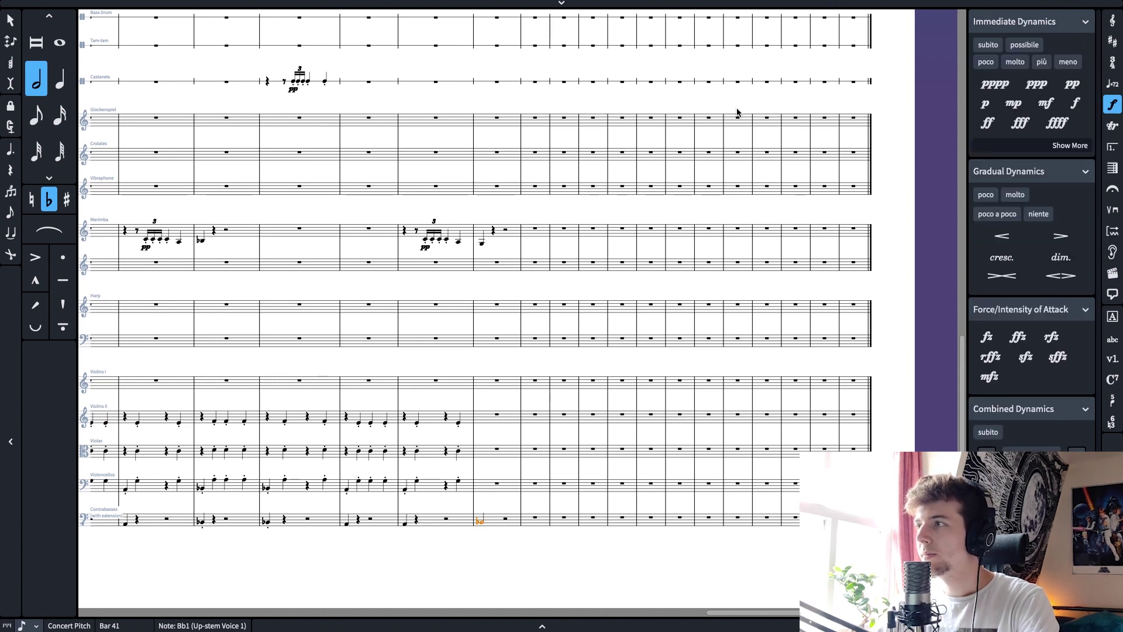
click(1112, 210)
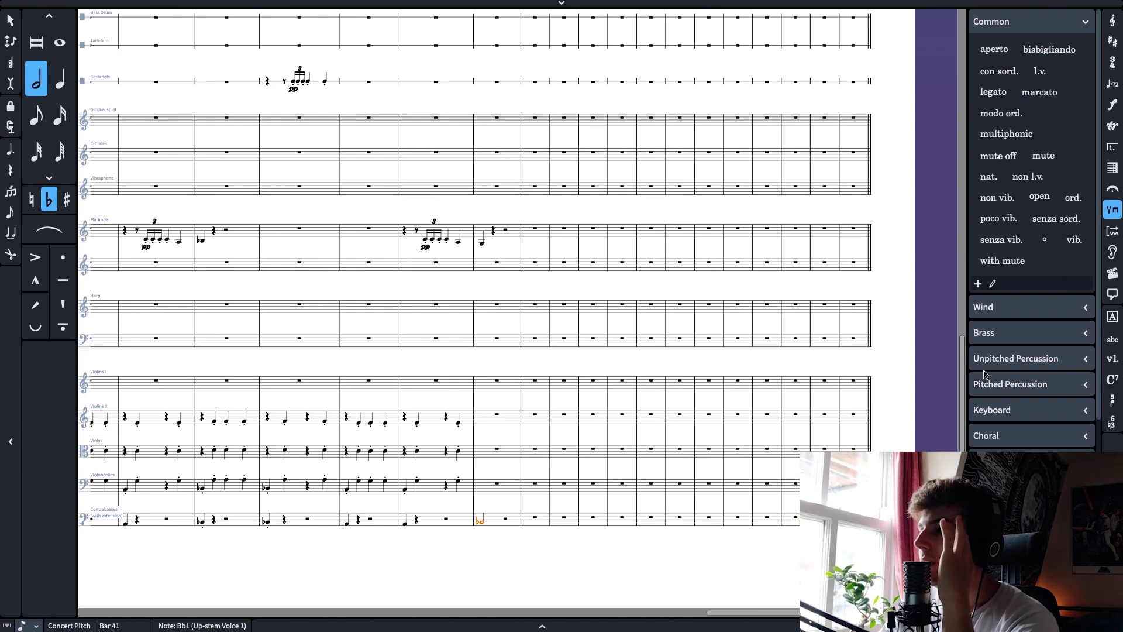
click(1041, 461)
click(989, 370)
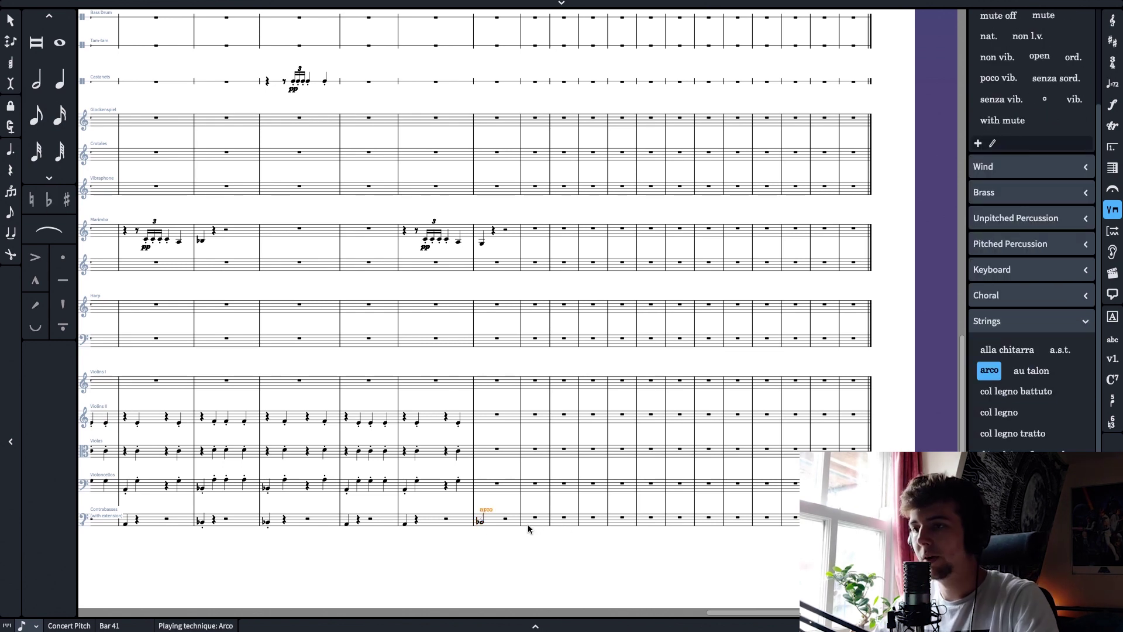
Complete the contrabasses' bar 41 with a half-note D2 and slur the two notes together
click(508, 522)
key(alt+Down)
key(alt+Down)
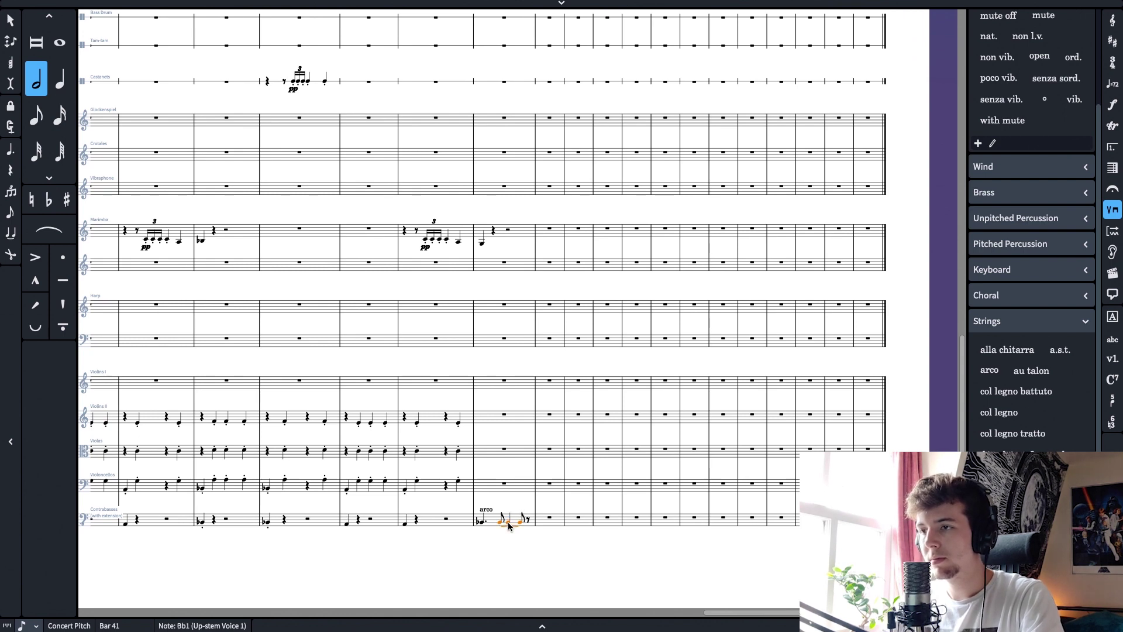
key(alt+Right)
click(486, 523)
key(s)
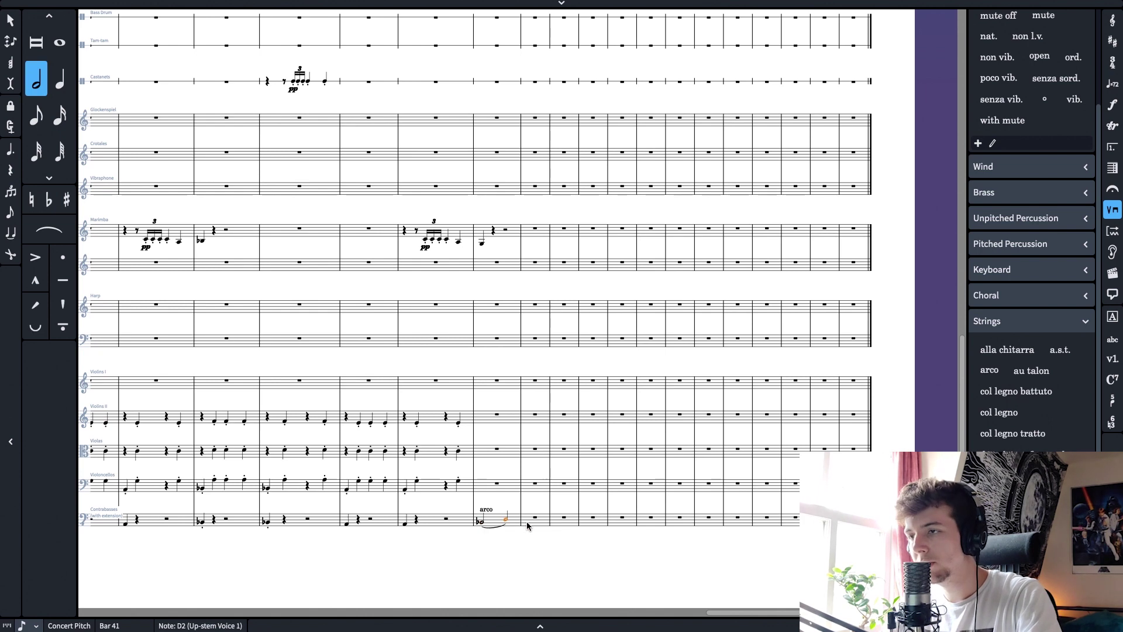
Enter half notes C2 and A1 in bar 42 of the contrabasses
click(529, 523)
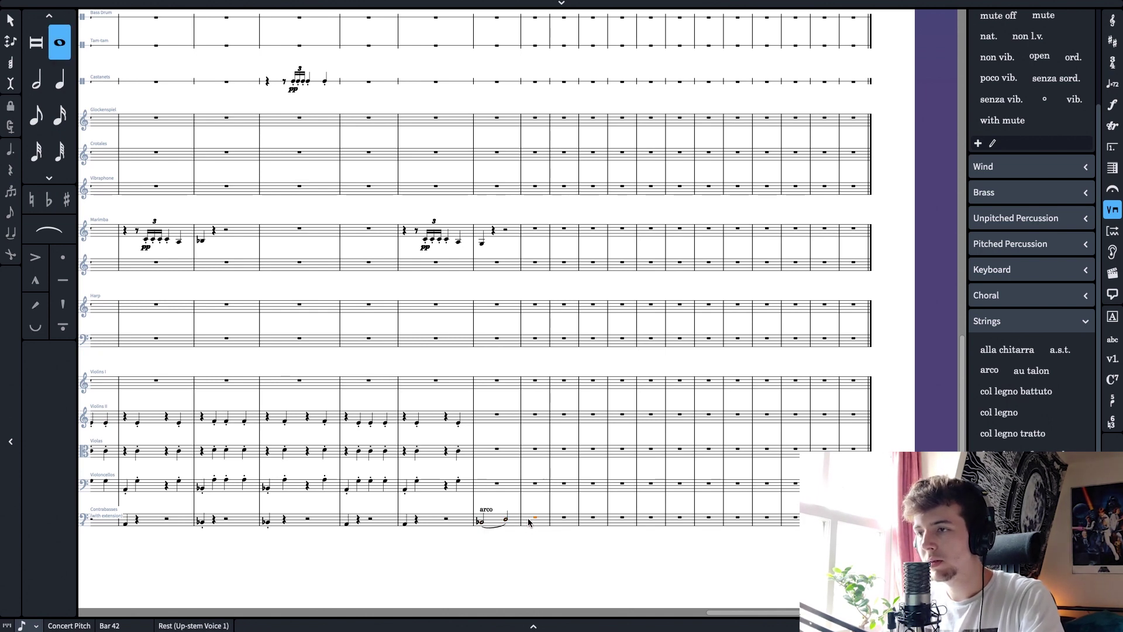
key(5)
key(c)
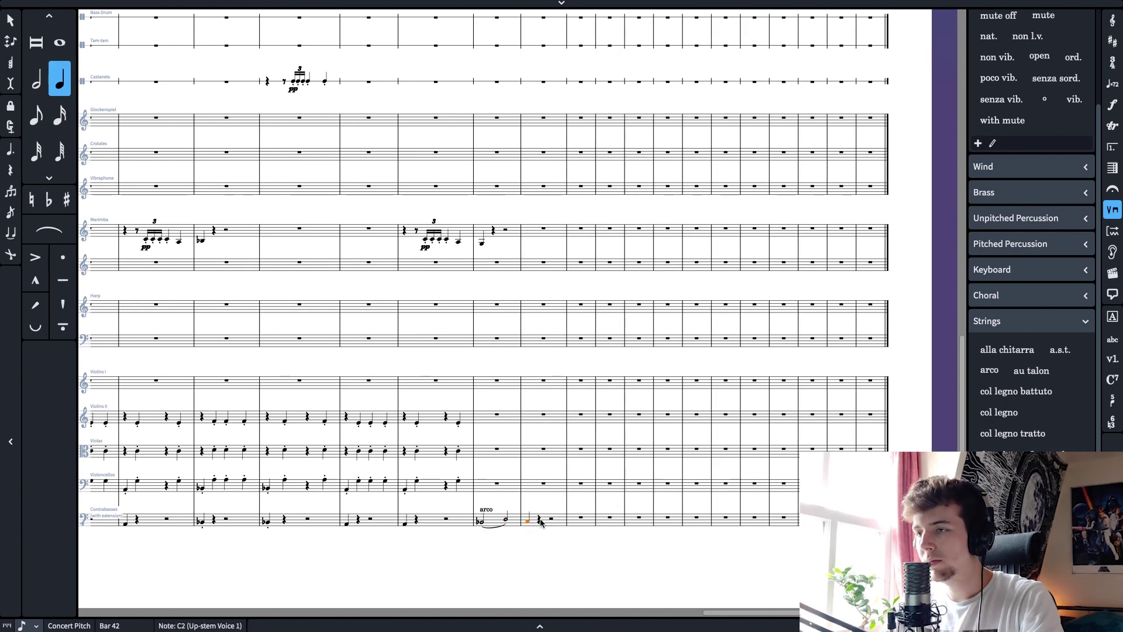
click(548, 524)
click(36, 79)
click(544, 523)
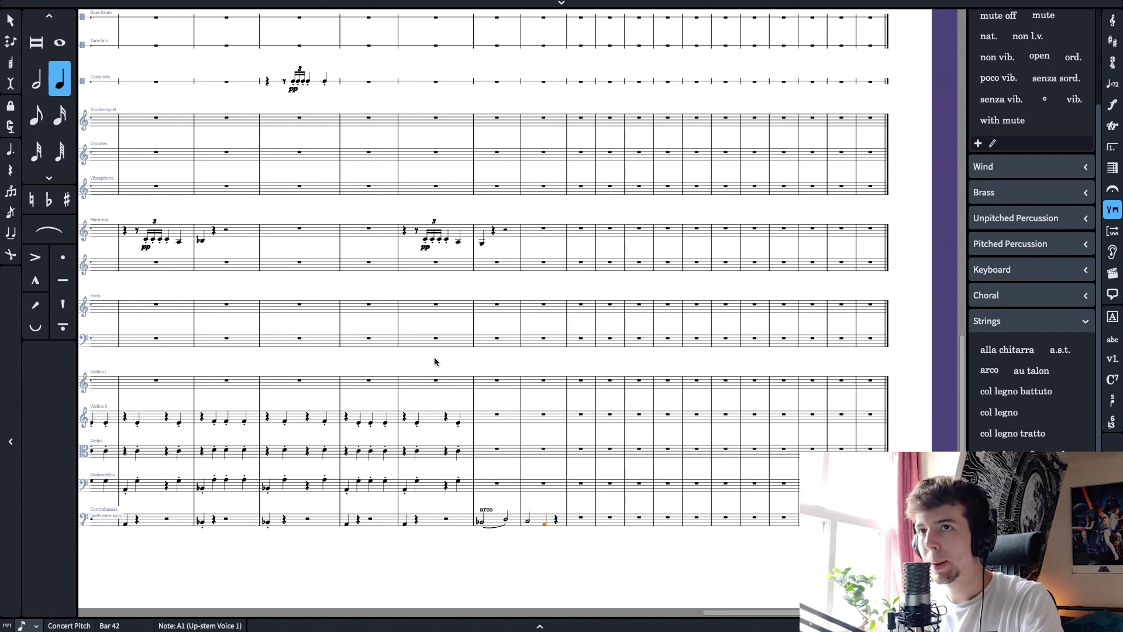
click(28, 90)
Enter a half-note G#1 at the start of the contrabasses' bar 43 and respell it as Ab1
double_click(569, 525)
click(564, 527)
key(Escape)
click(38, 83)
key(=)
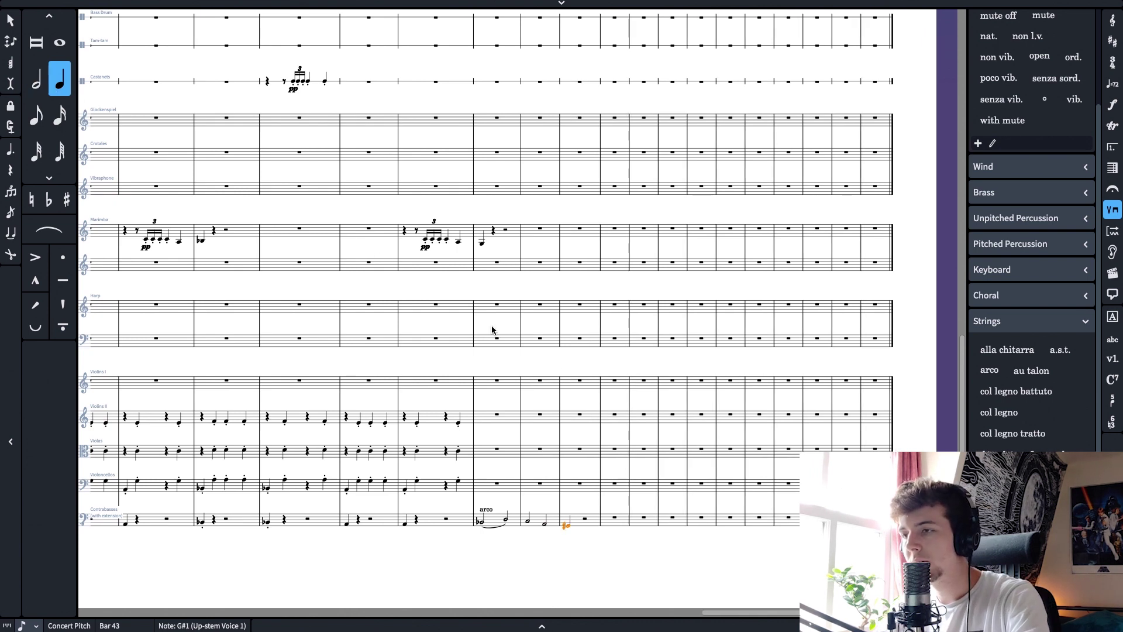
key(j)
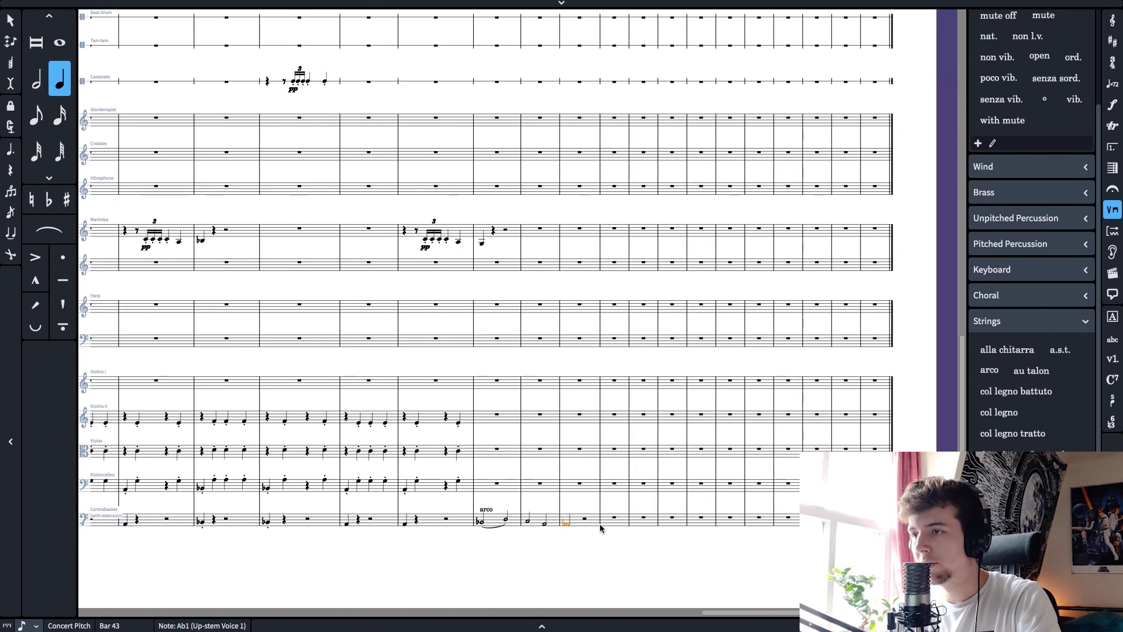
Fill the second half of the contrabasses' bar 43 with a half-note C2
key(d)
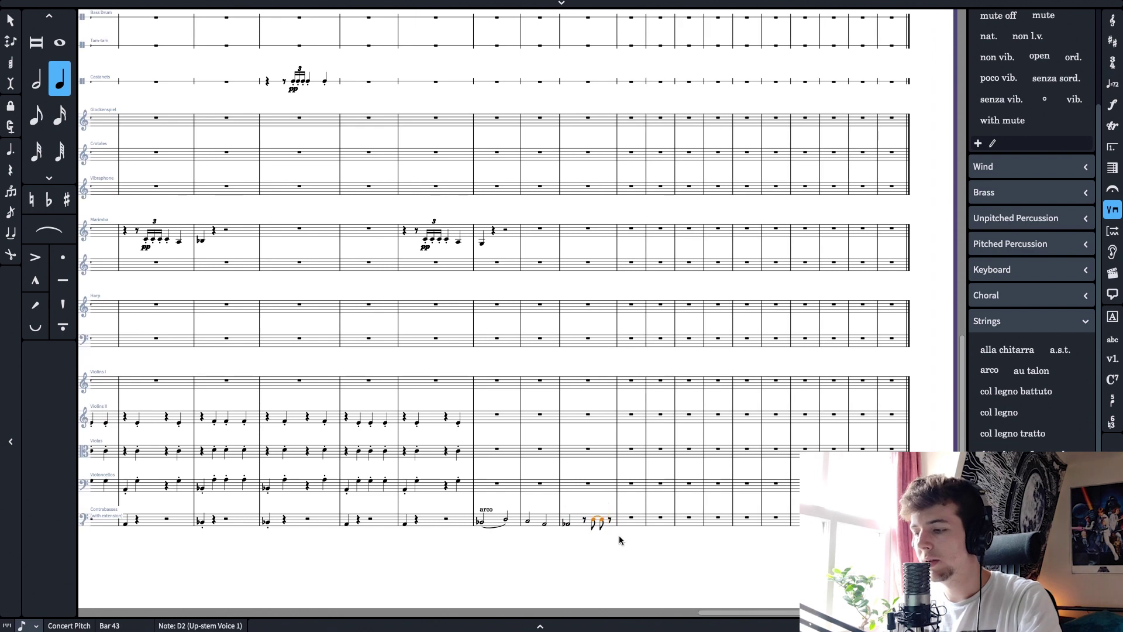
key(Down)
key(Down)
key(Down)
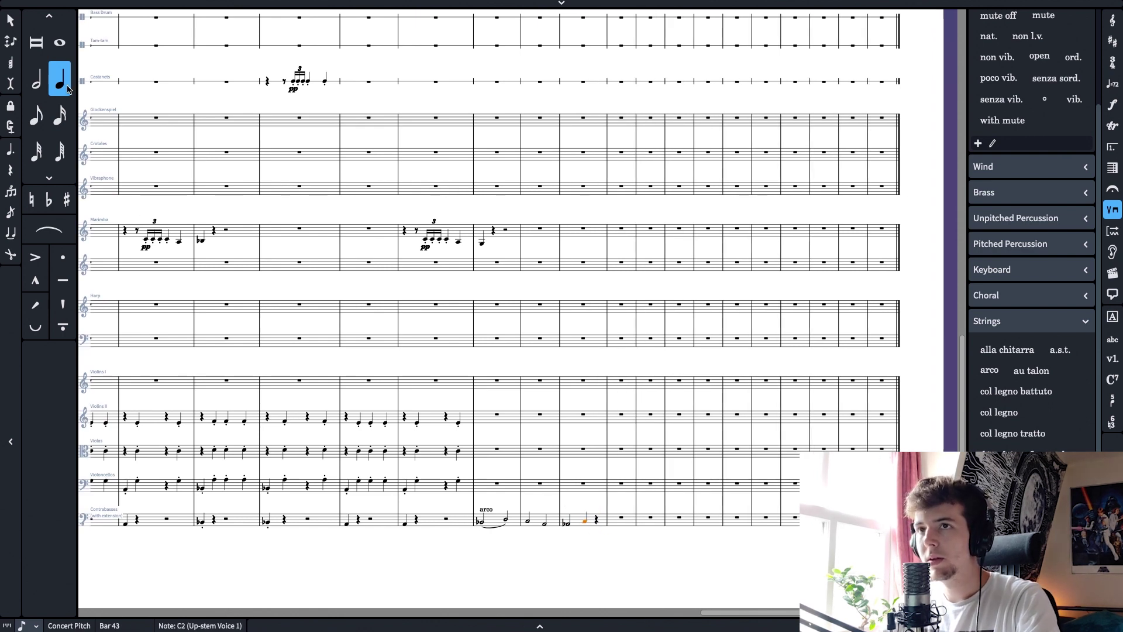
click(36, 79)
click(581, 528)
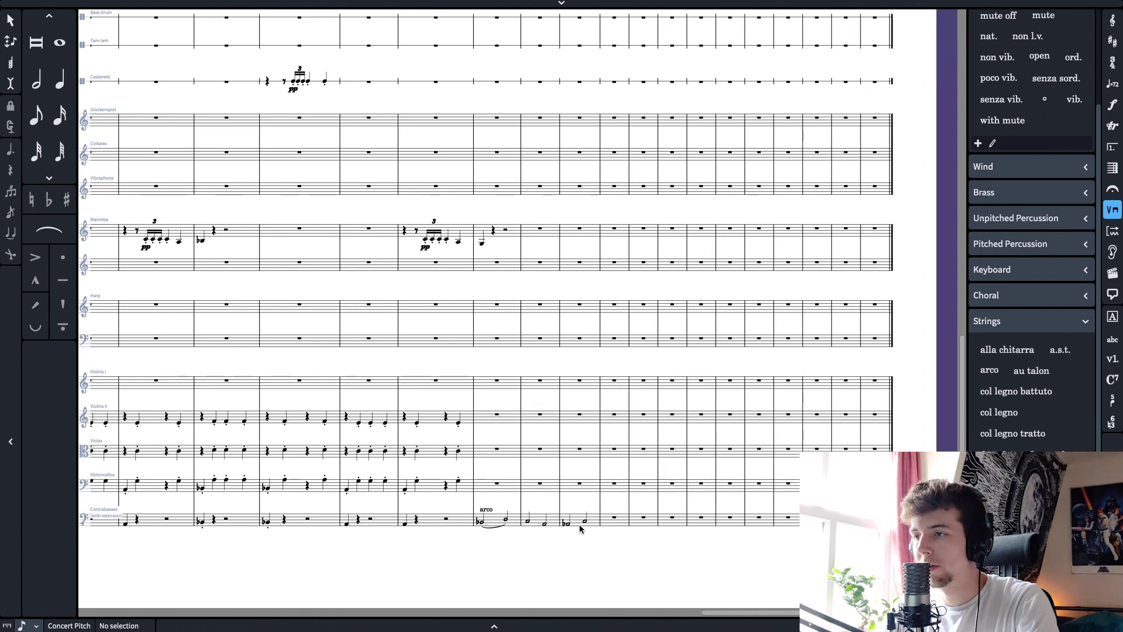
Slur the pair of half notes in each of the contrabasses' bars 42 and 43
click(576, 524)
key(s)
click(536, 525)
key(s)
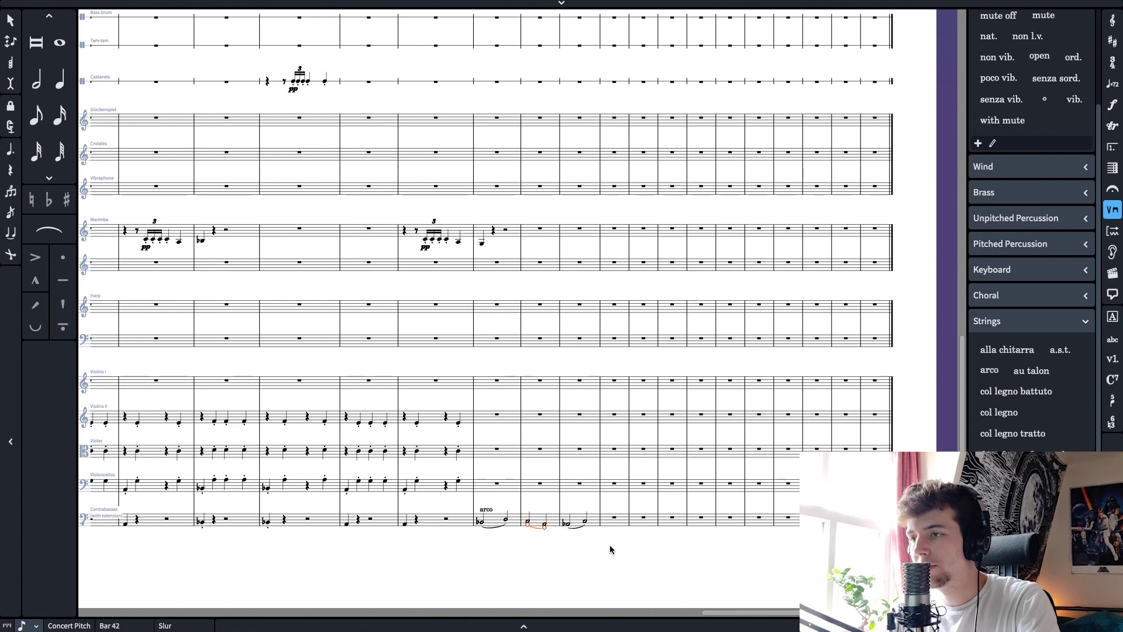
Go through the contrabass line note by note from bar 41 to the end of bar 43 to check its pitches
click(482, 522)
key(Right)
key(Right)
key(Right)
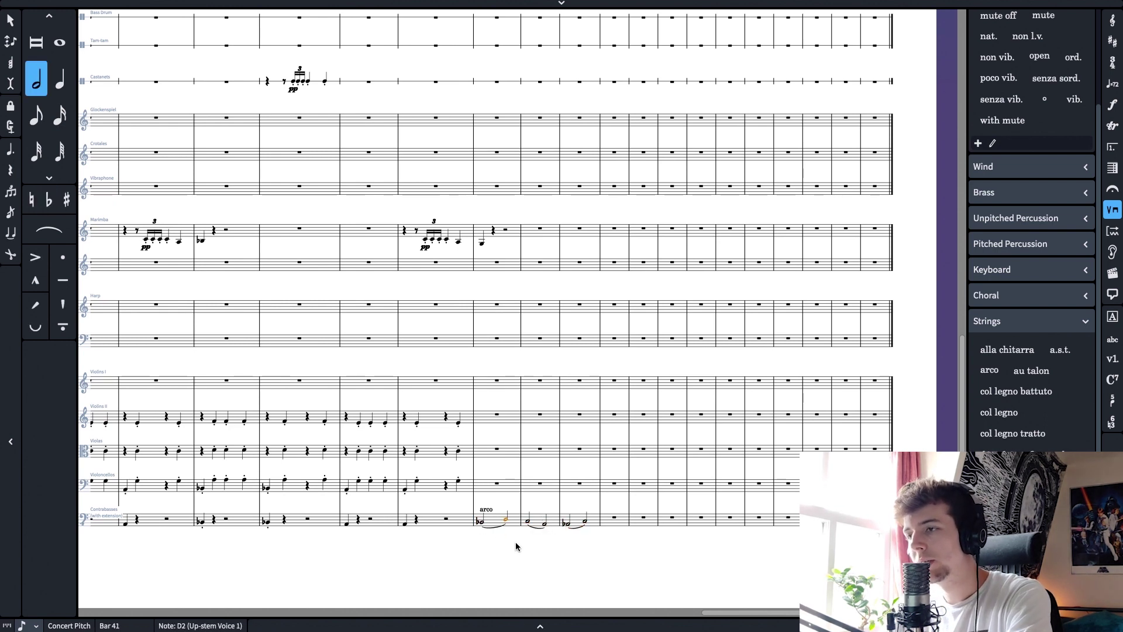
key(Right)
key(Right)
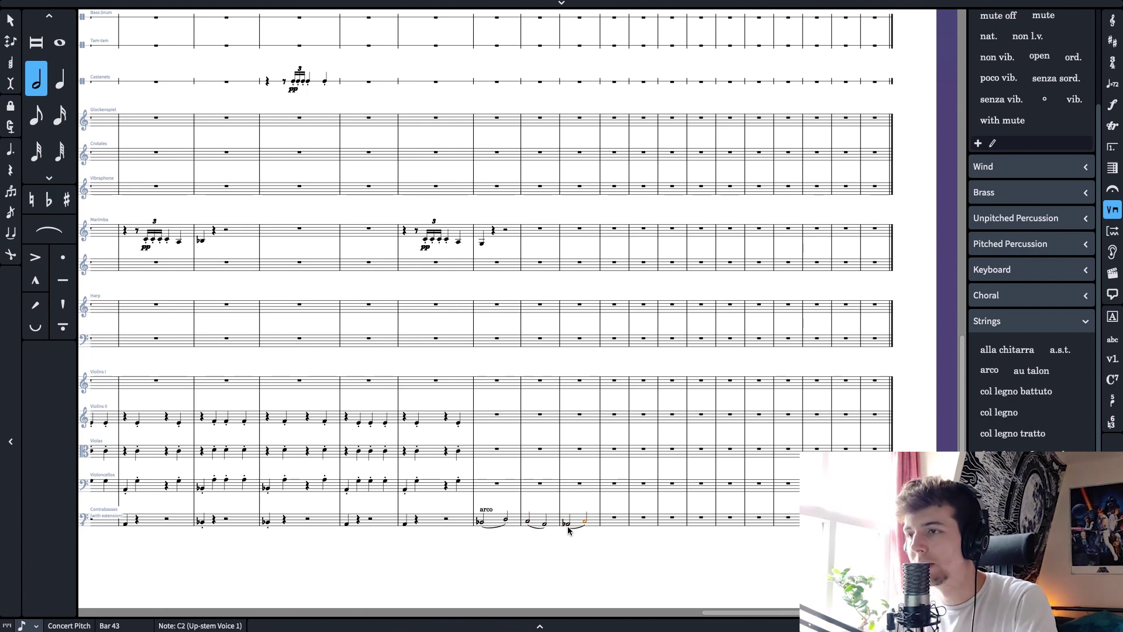
key(Left)
key(Right)
Enter two notes in bar 44 of the contrabasses, on the first and third beats, with the first one flat
click(610, 520)
key(c)
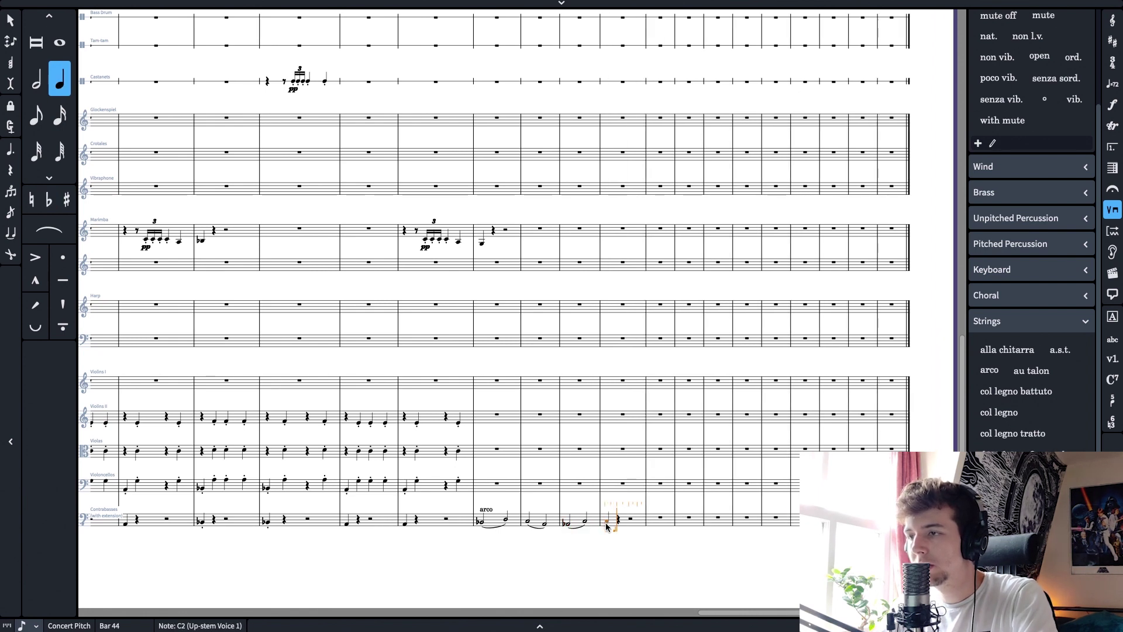
key(minus)
double_click(631, 525)
click(630, 526)
key(Escape)
click(606, 524)
click(619, 522)
click(629, 517)
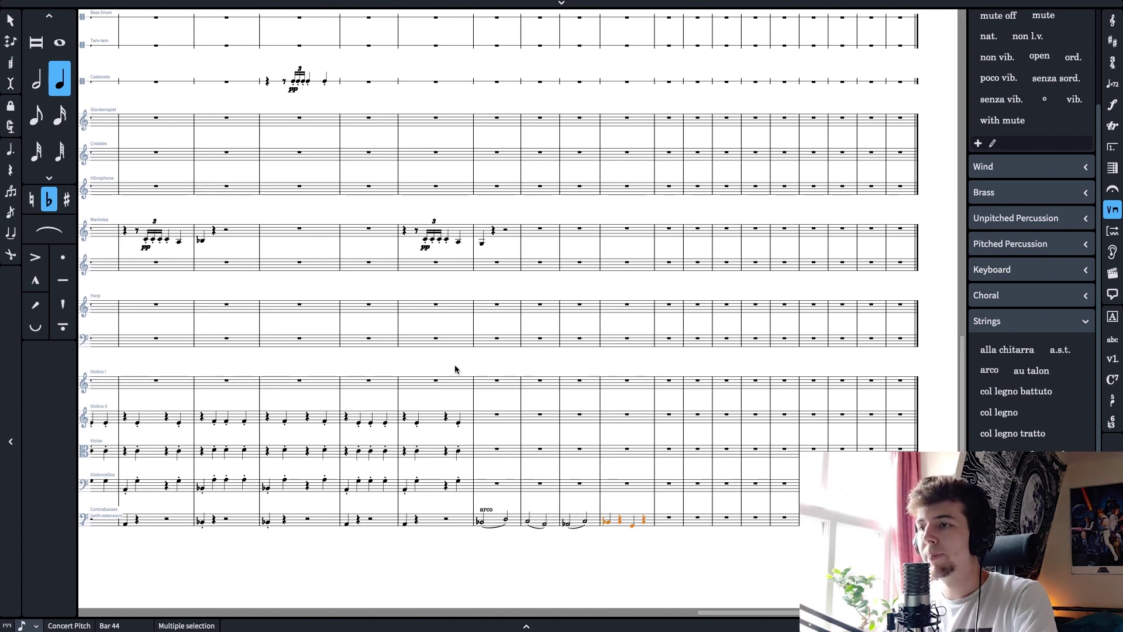
Lengthen the two contrabass notes in bar 44 to half notes and slur them together
click(37, 79)
key(s)
key(Escape)
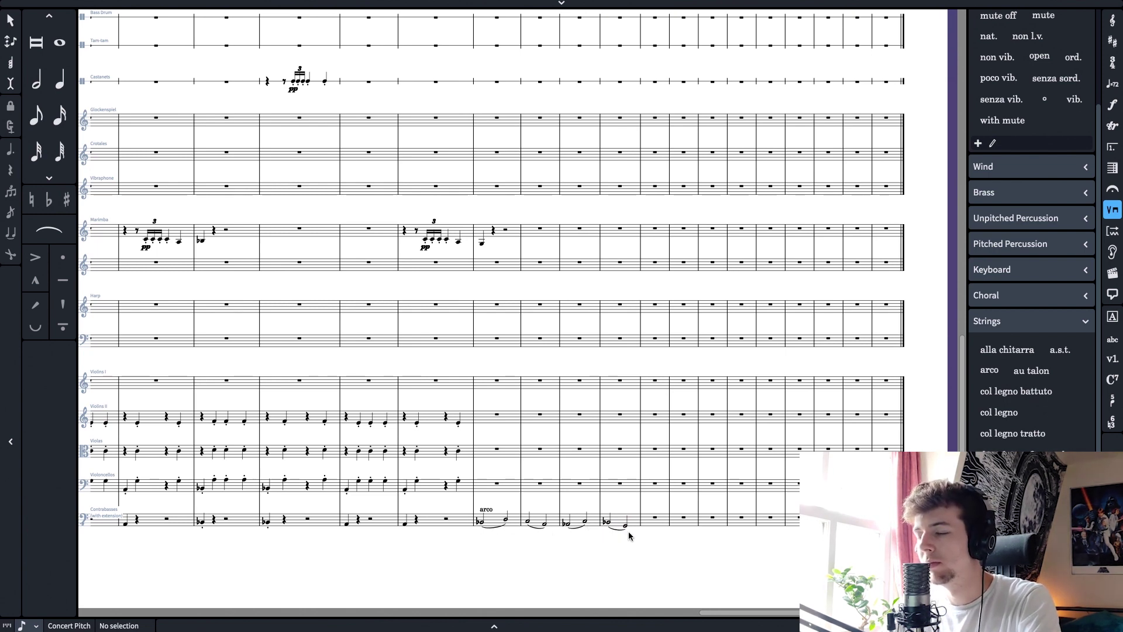
Enter two half notes in bar 45 of the contrabasses: G-flat 1 on the first beat and B-flat 1 on the third
key(n)
click(644, 528)
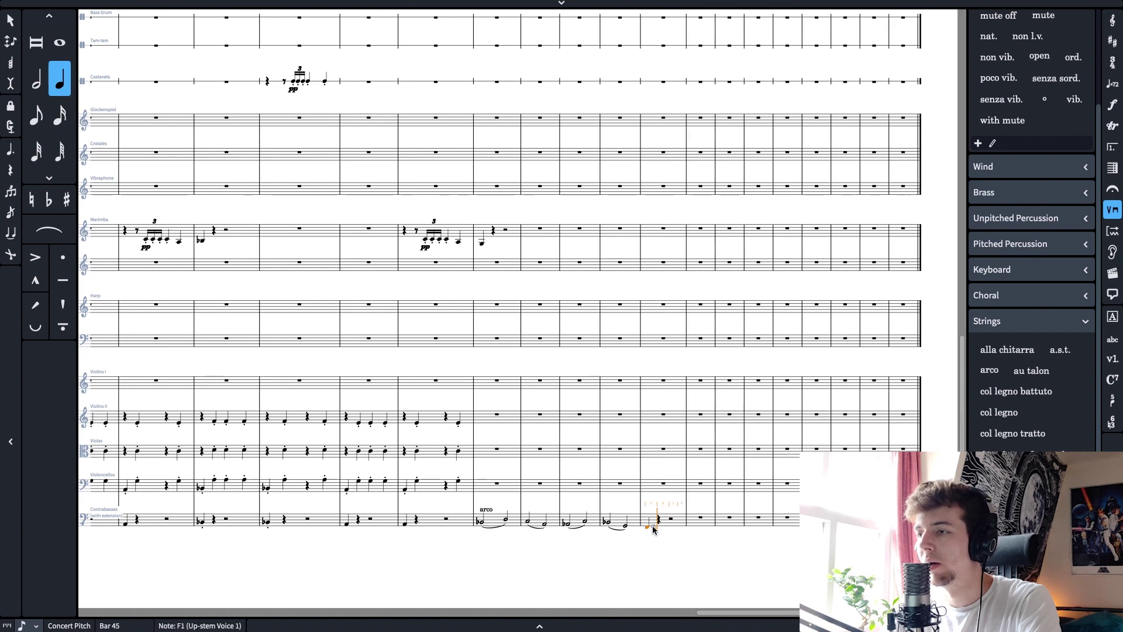
key(minus)
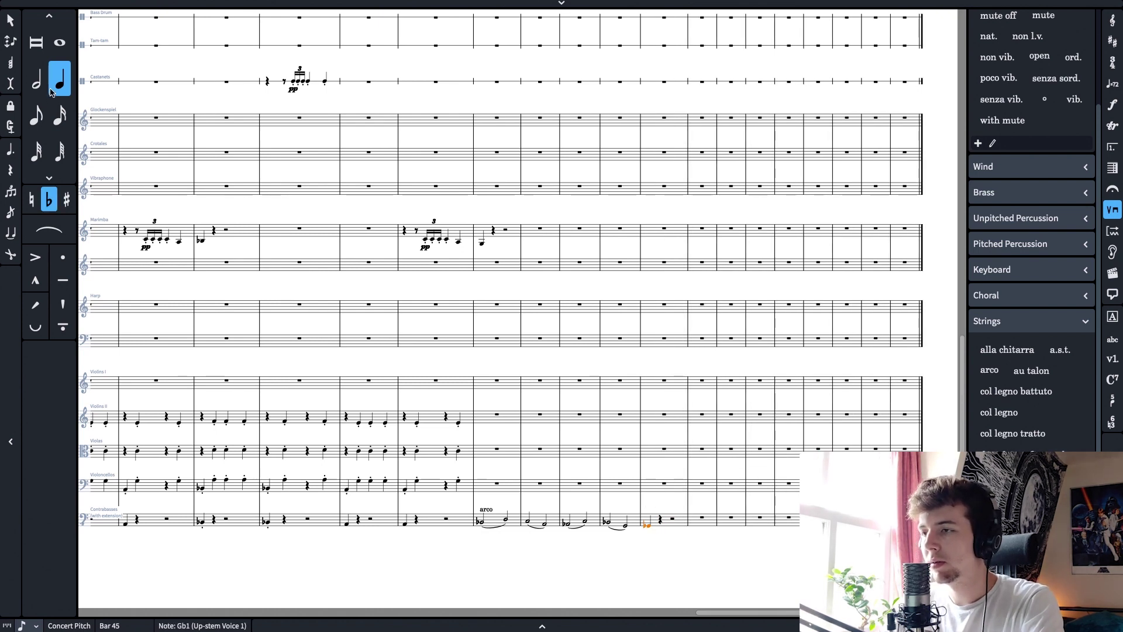
click(36, 79)
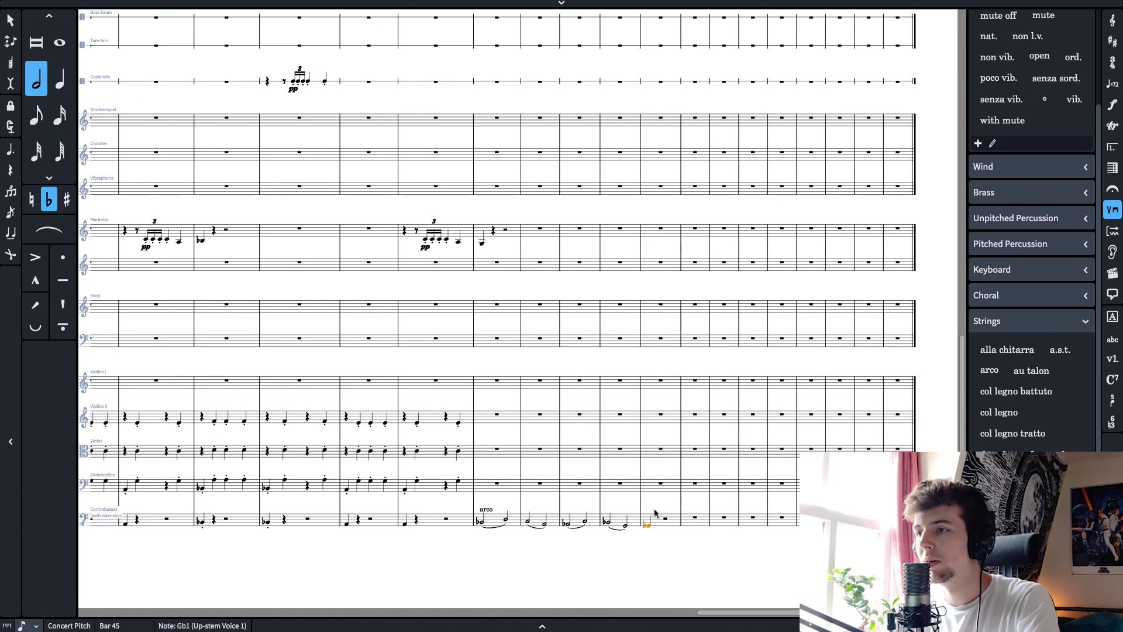
double_click(667, 526)
click(666, 528)
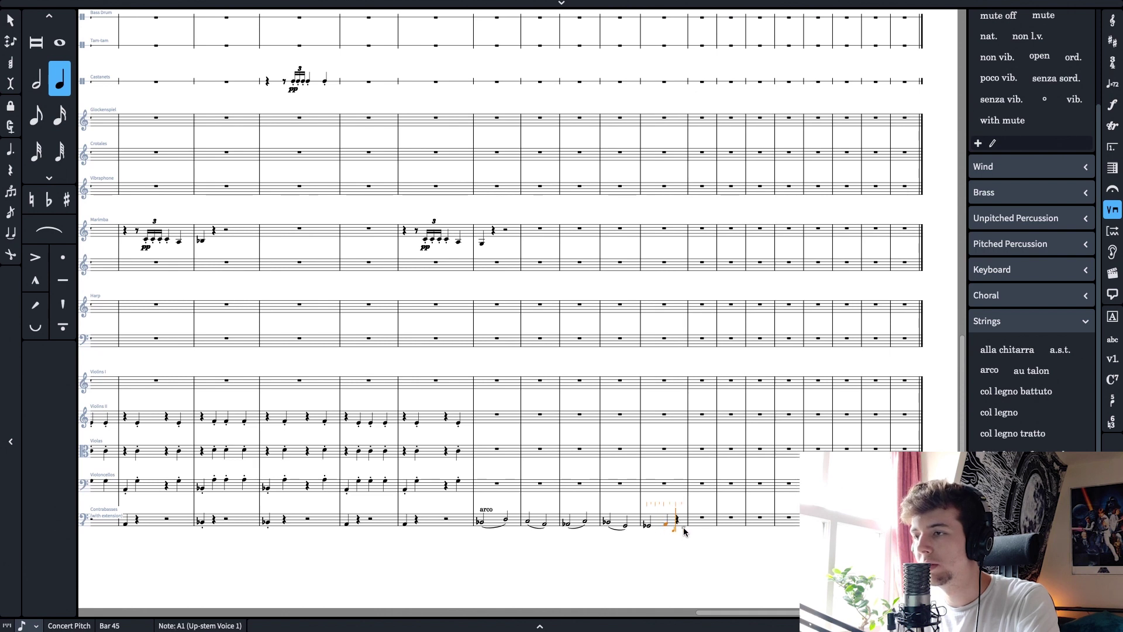
key(6)
double_click(666, 523)
key(Escape)
key(alt+Up)
key(minus)
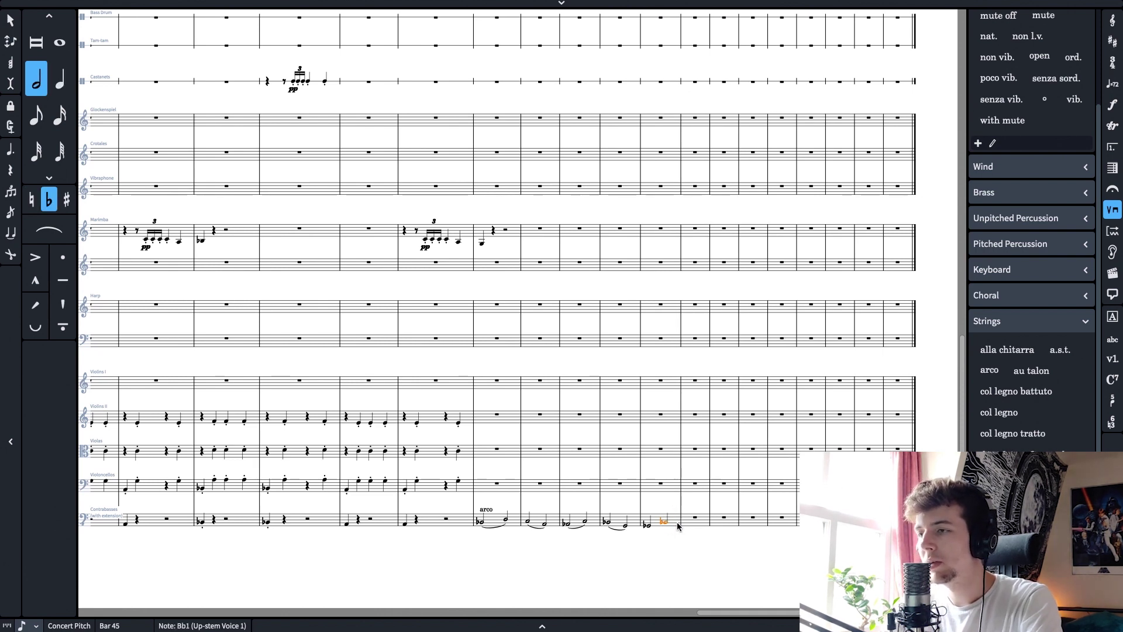
click(645, 524)
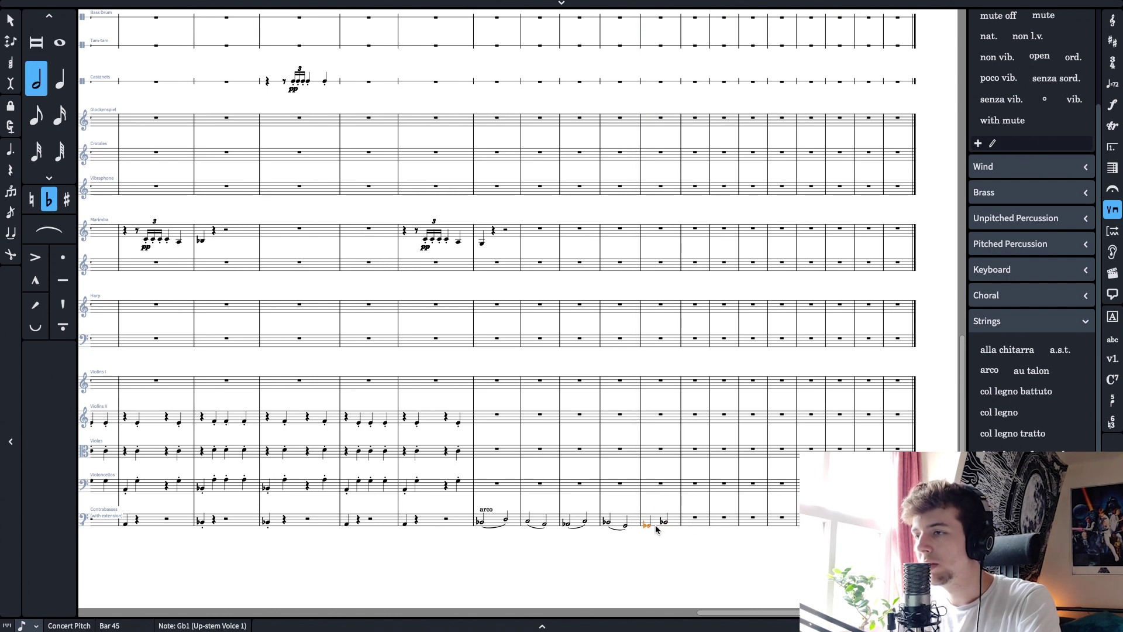
Enter an A1 in bar 46 of the contrabasses and lengthen it to a whole note
key(5)
key(a)
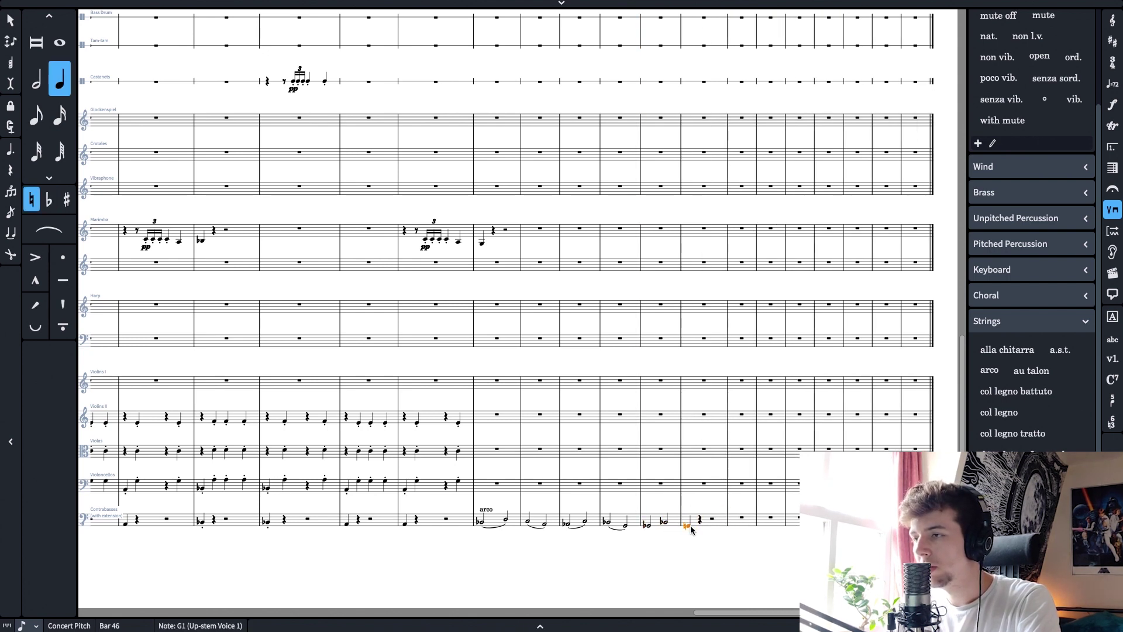
key(6)
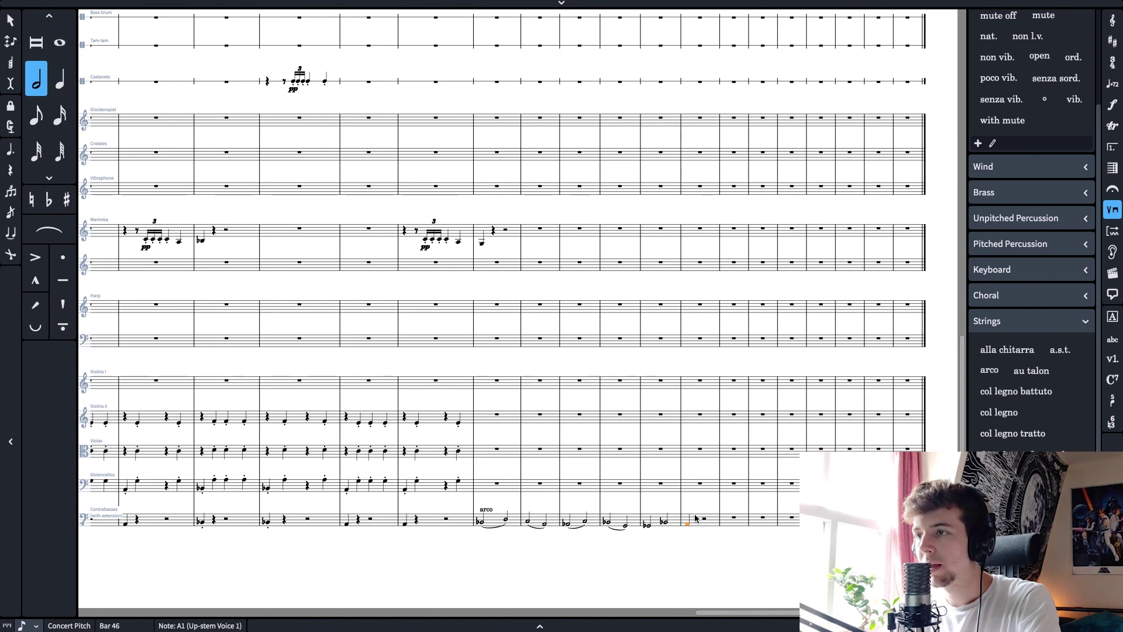
key(.)
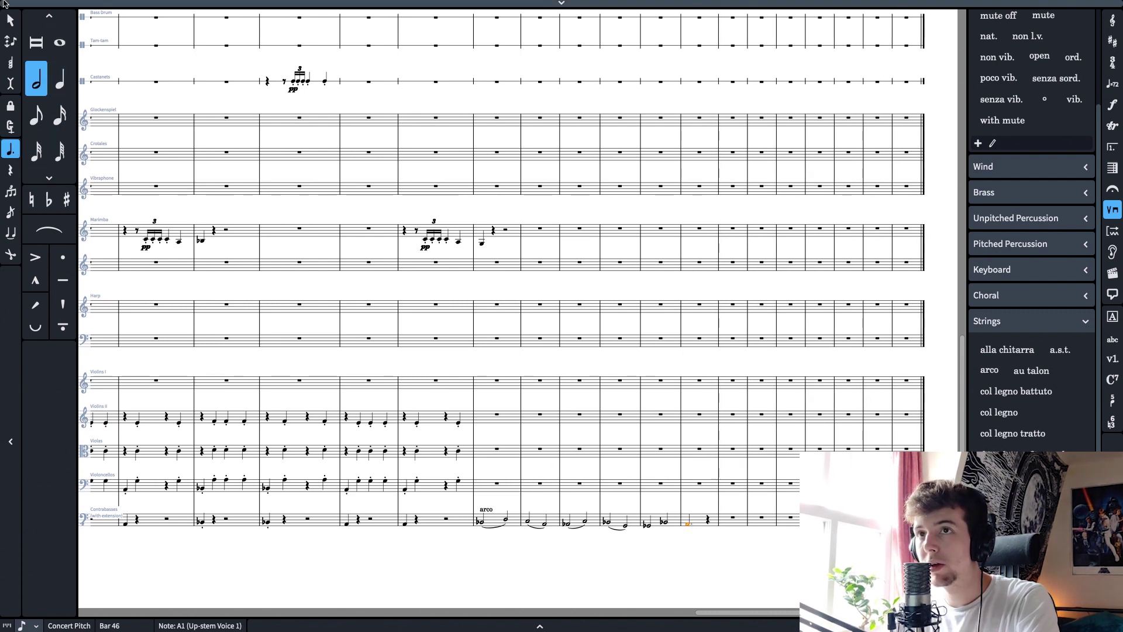
click(60, 42)
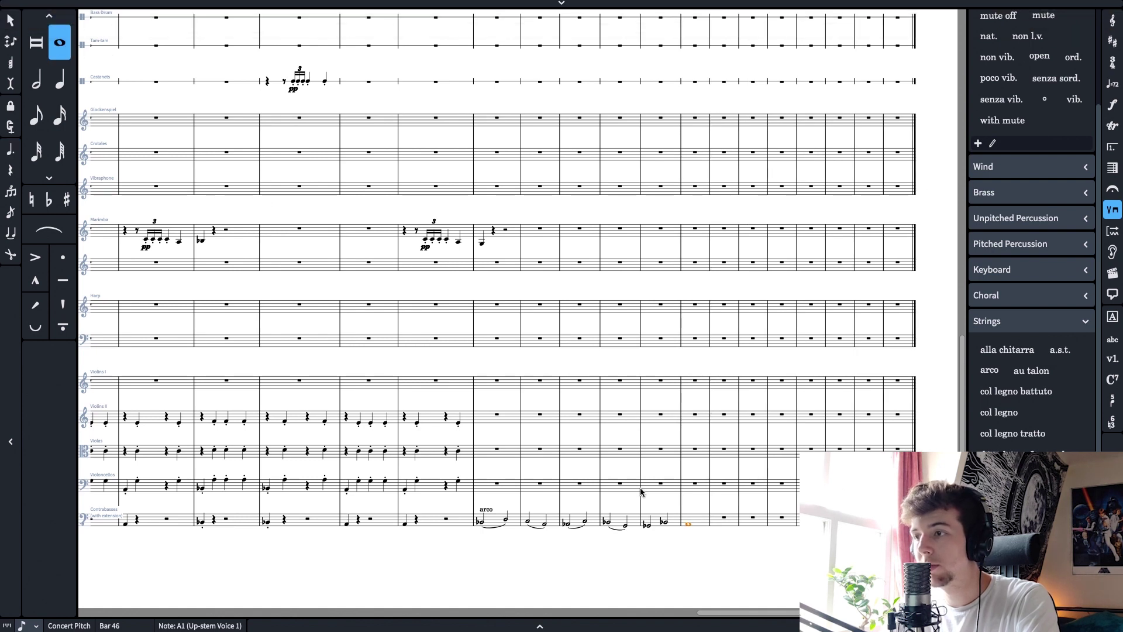
Enter a quarter note D1 on the first beat of bar 47 in the contrabasses and mark it pizz
click(701, 529)
key(6)
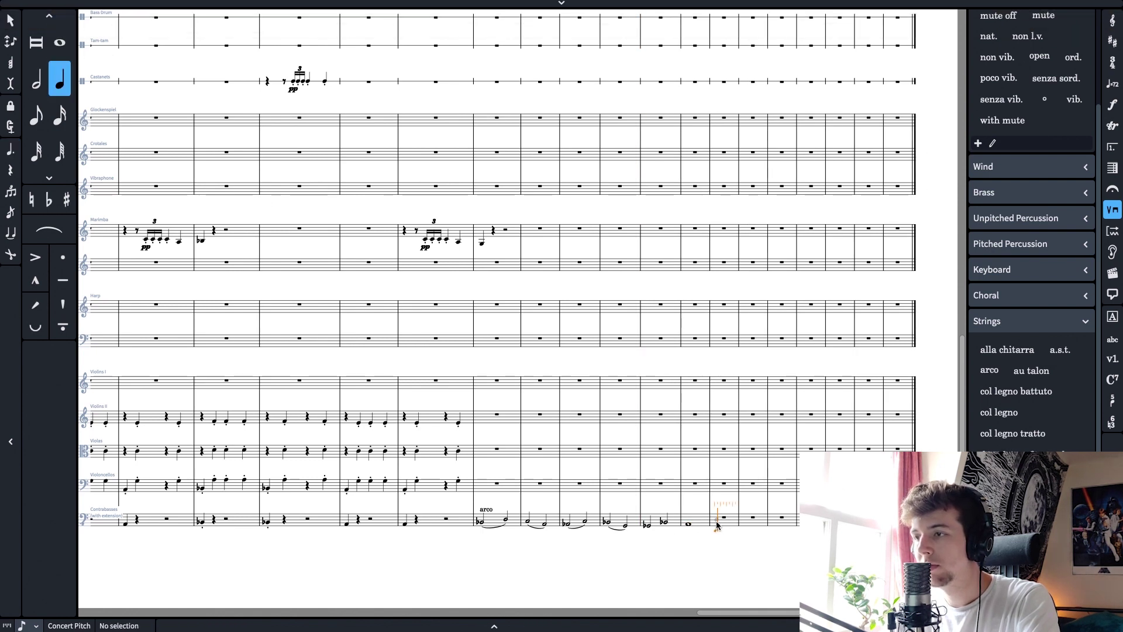
key(8)
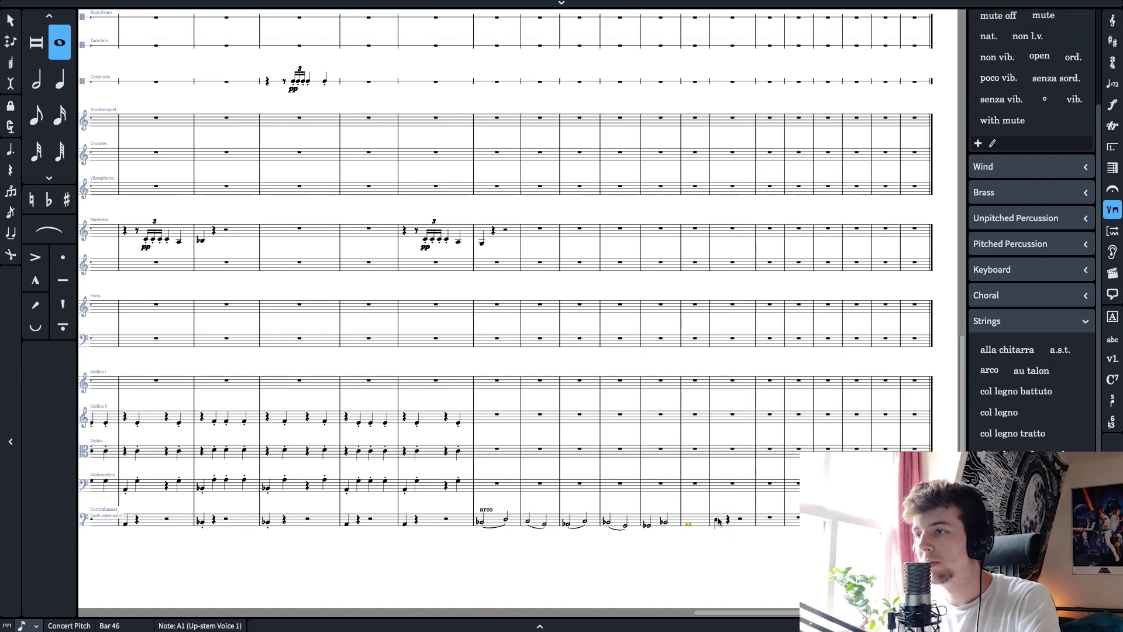
key(6)
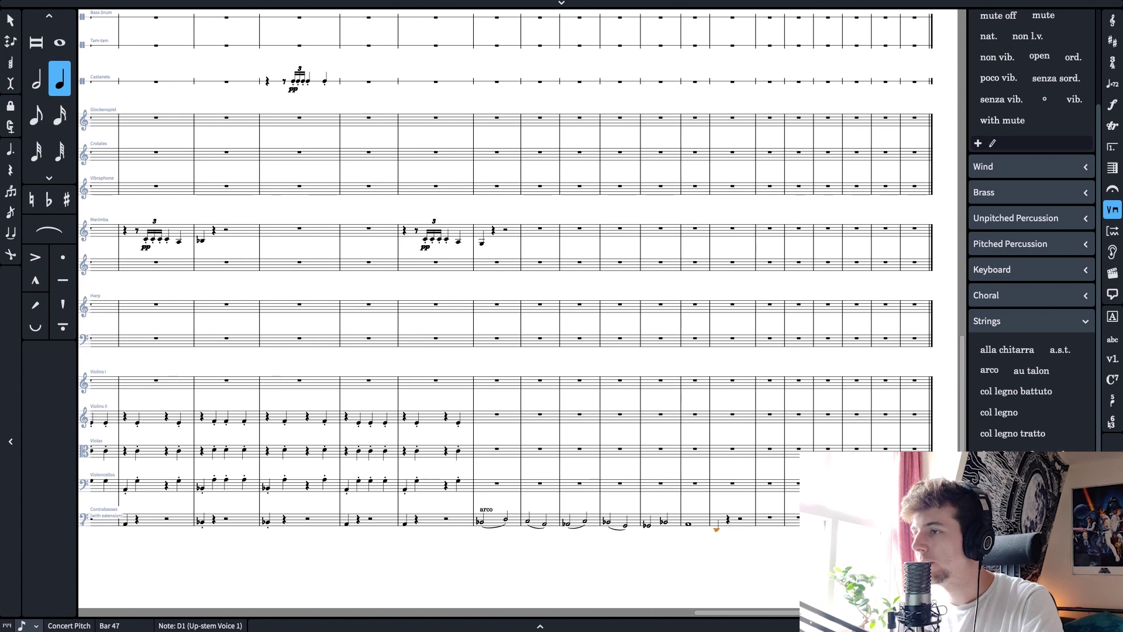
click(1030, 515)
click(667, 556)
Slur the two half notes in bar 45 of the contrabasses
click(485, 525)
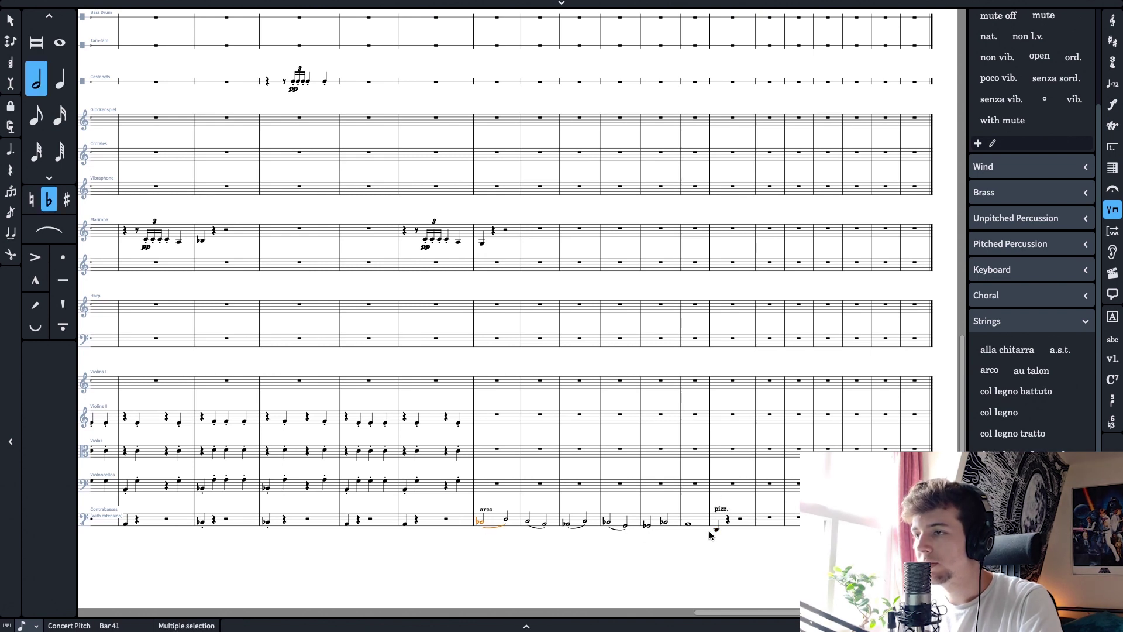
click(661, 522)
key(s)
click(661, 525)
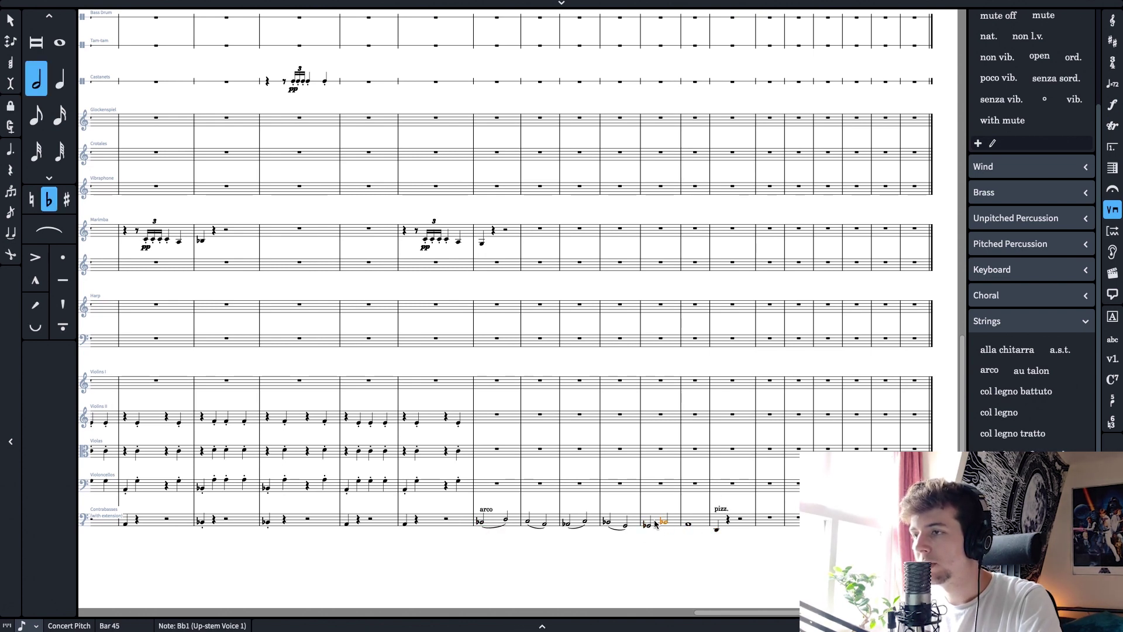
key(Escape)
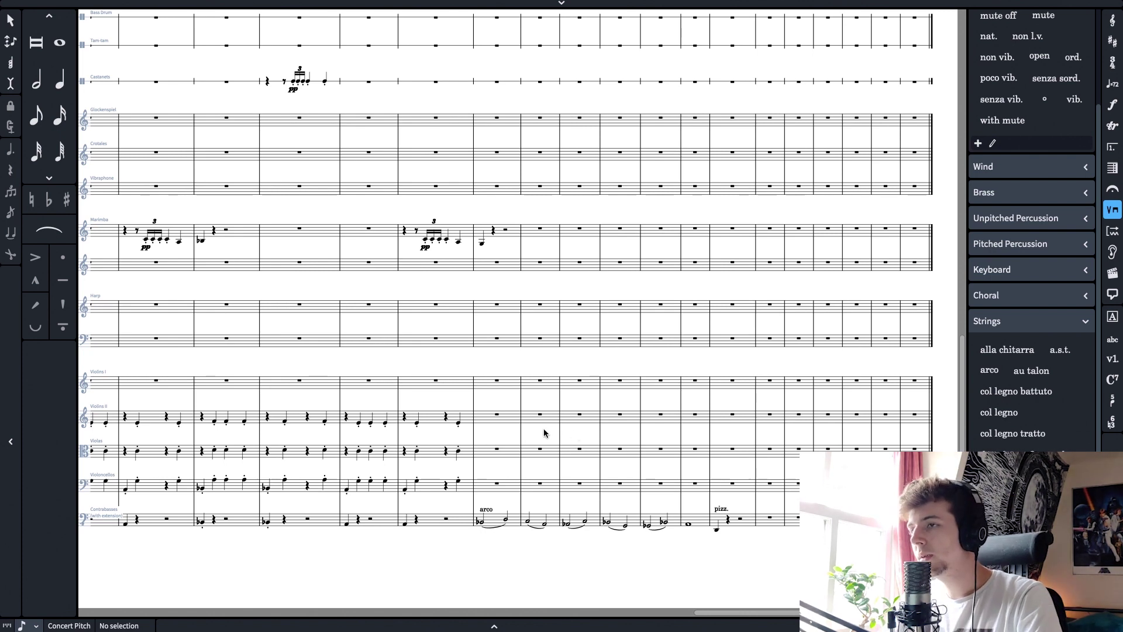
Enter a quarter note on the second beat of bar 41 in the first violins and raise it to F5
click(481, 522)
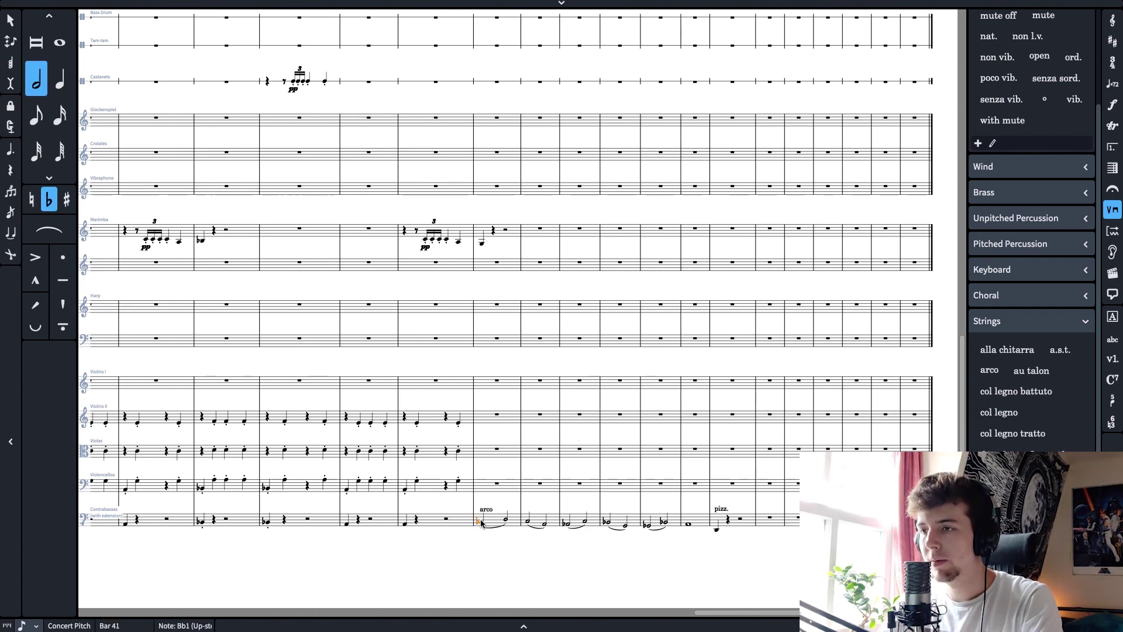
double_click(484, 420)
double_click(482, 384)
key(b)
key(alt+Right)
key(alt+Right)
key(alt+Right)
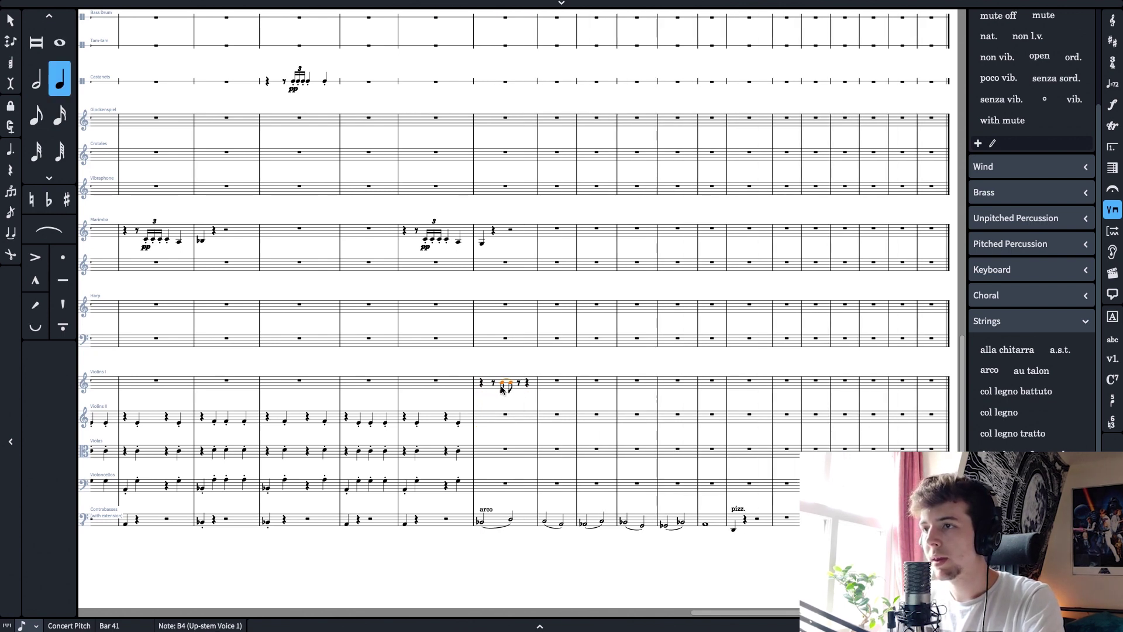
key(alt+Left)
key(alt+Down)
key(alt+Up)
key(alt+Up)
key(alt+Up)
key(alt+Up)
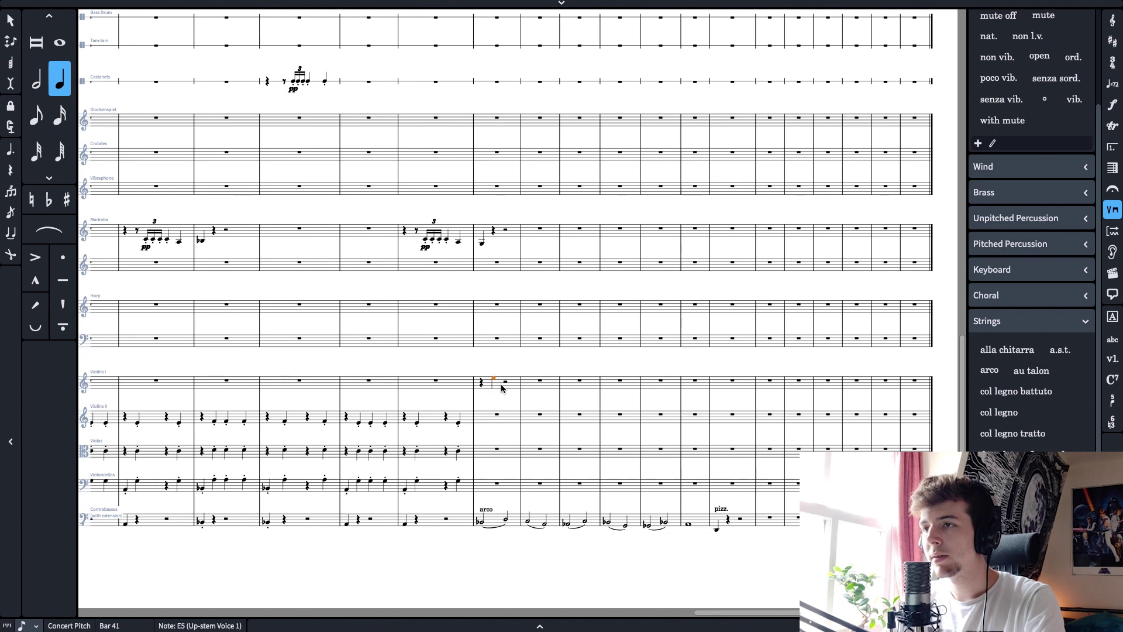
Shorten the first violins' F5 in bar 41 to an eighth note and follow it with eighth notes E5, F5 and E5
key(5)
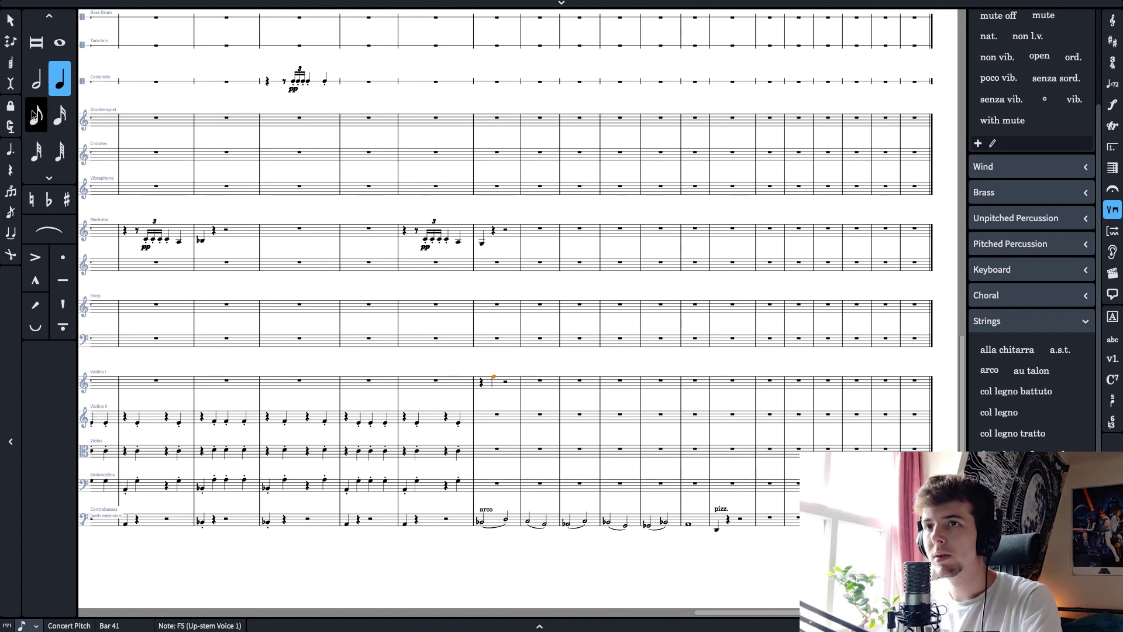
double_click(503, 378)
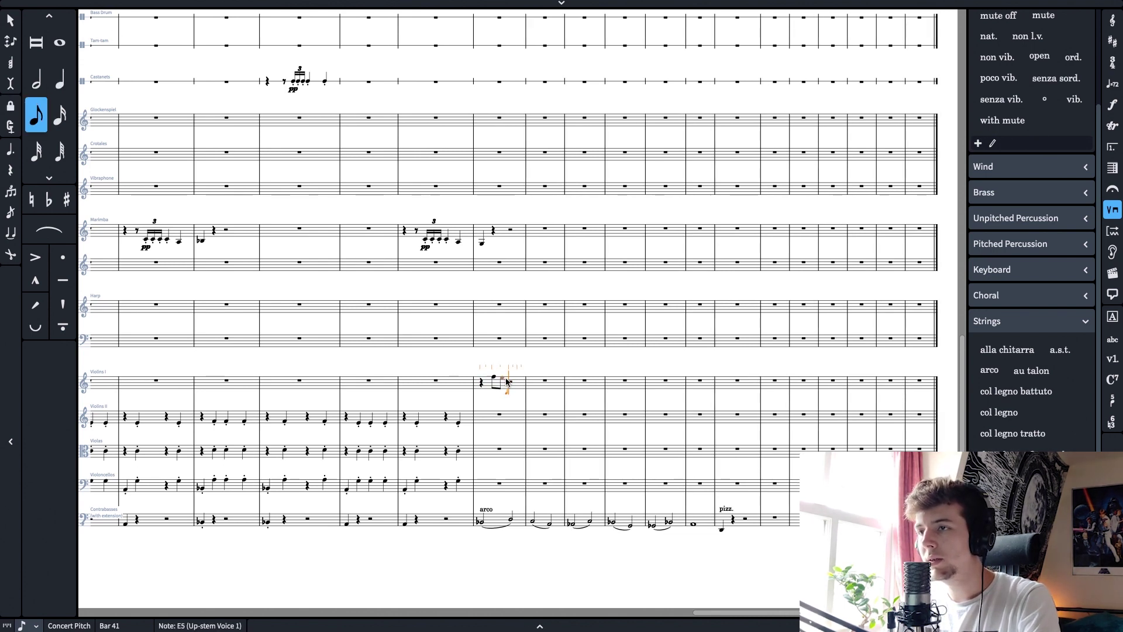
click(512, 376)
click(521, 378)
key(Escape)
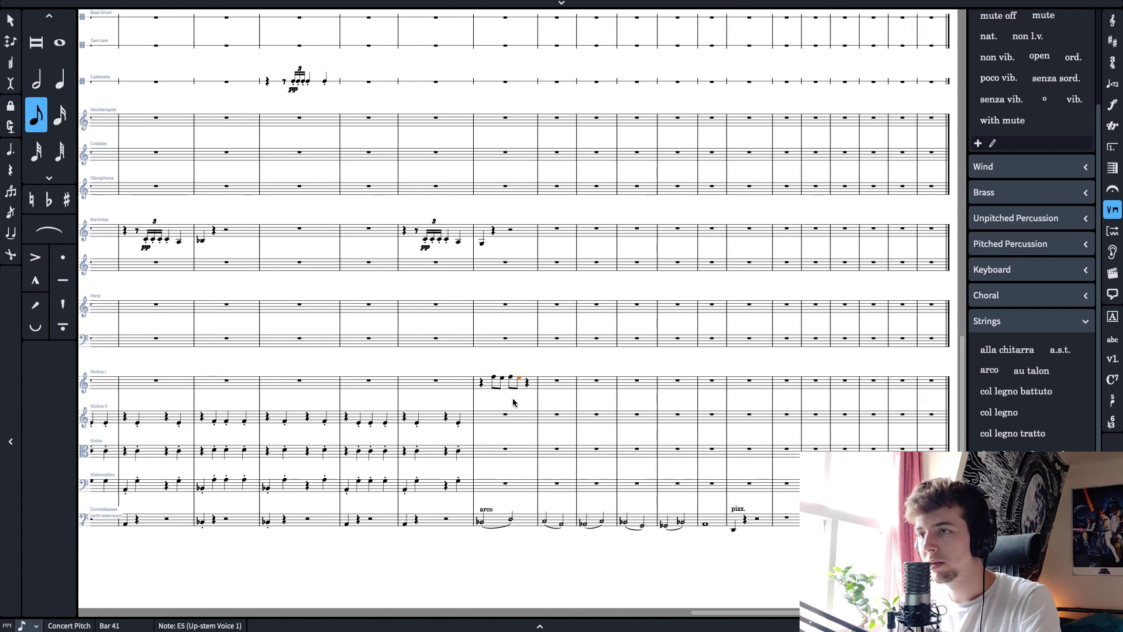
Shift the first violins' eighth-note figure in bar 41 an eighth earlier and repeat it into the start of bar 42
key(shift+Left)
click(480, 531)
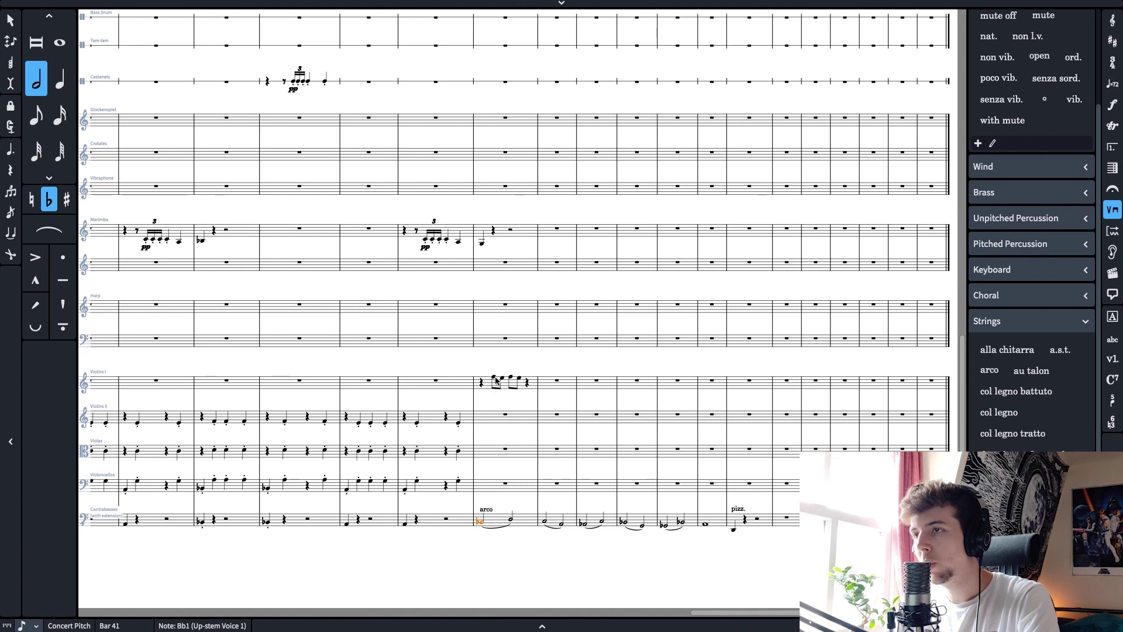
click(499, 380)
shift+click(522, 381)
click(515, 520)
click(515, 379)
click(508, 383)
click(491, 378)
shift+click(516, 379)
click(523, 383)
key(super+v)
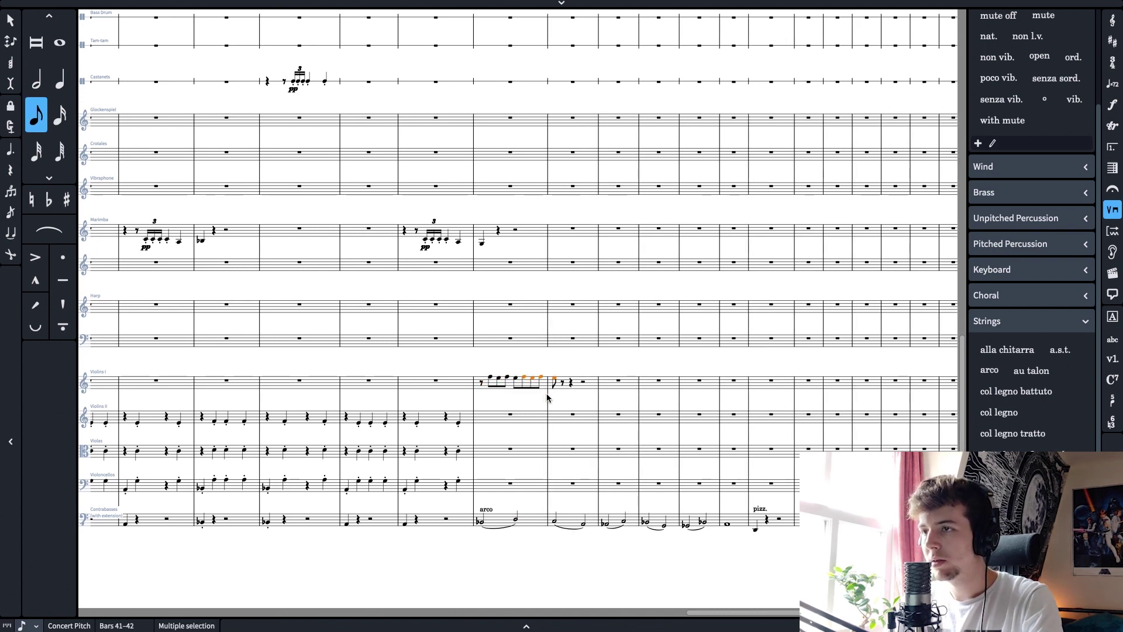
Delete all the first violins' eighth notes in bars 41 and 42
click(482, 382)
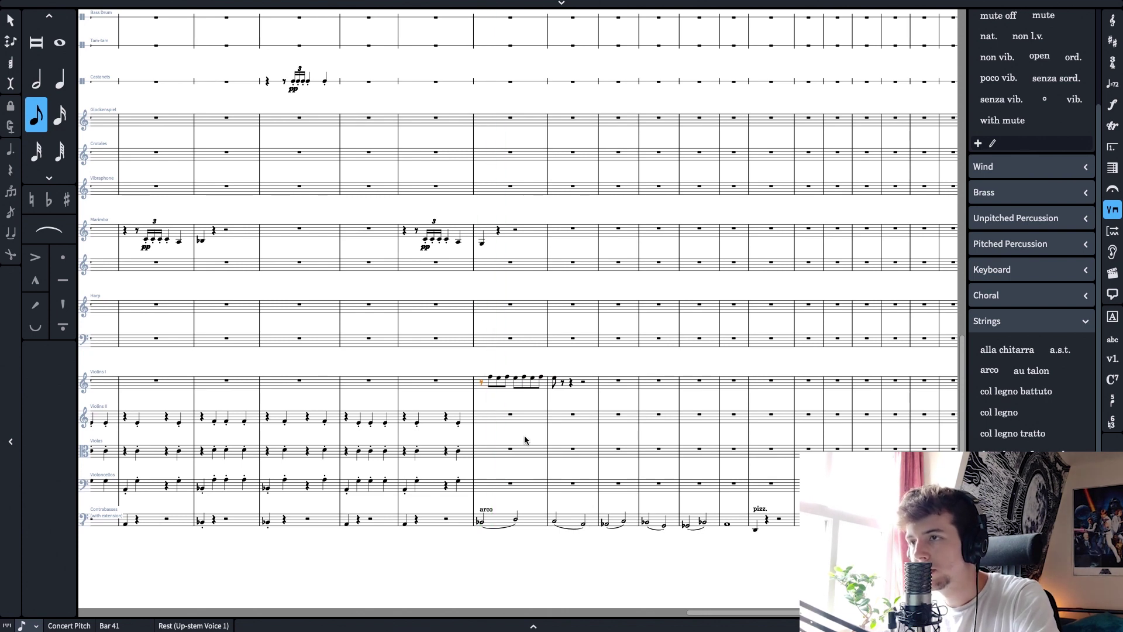
click(490, 379)
shift+click(553, 381)
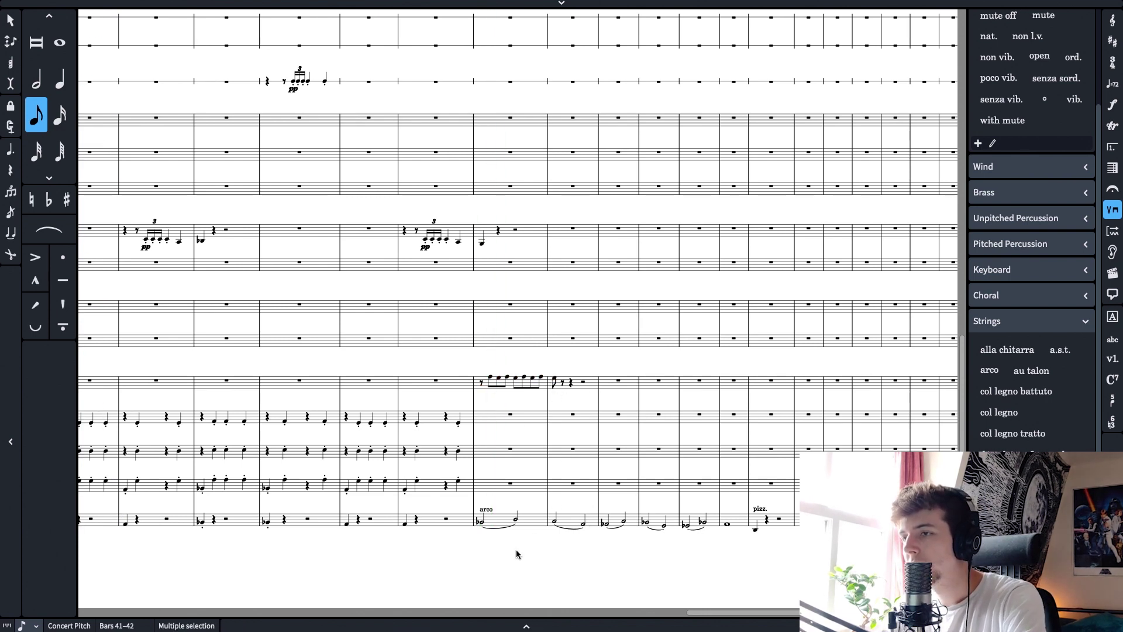
key(Delete)
Play back the contrabass line from the start of bar 41
click(479, 520)
key(space)
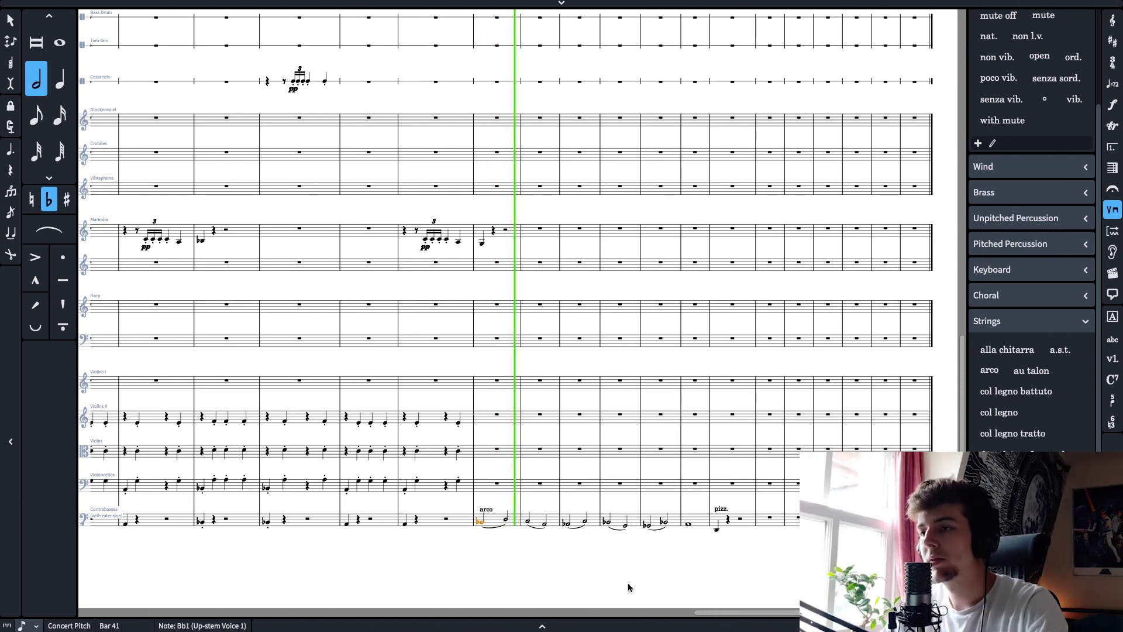
key(space)
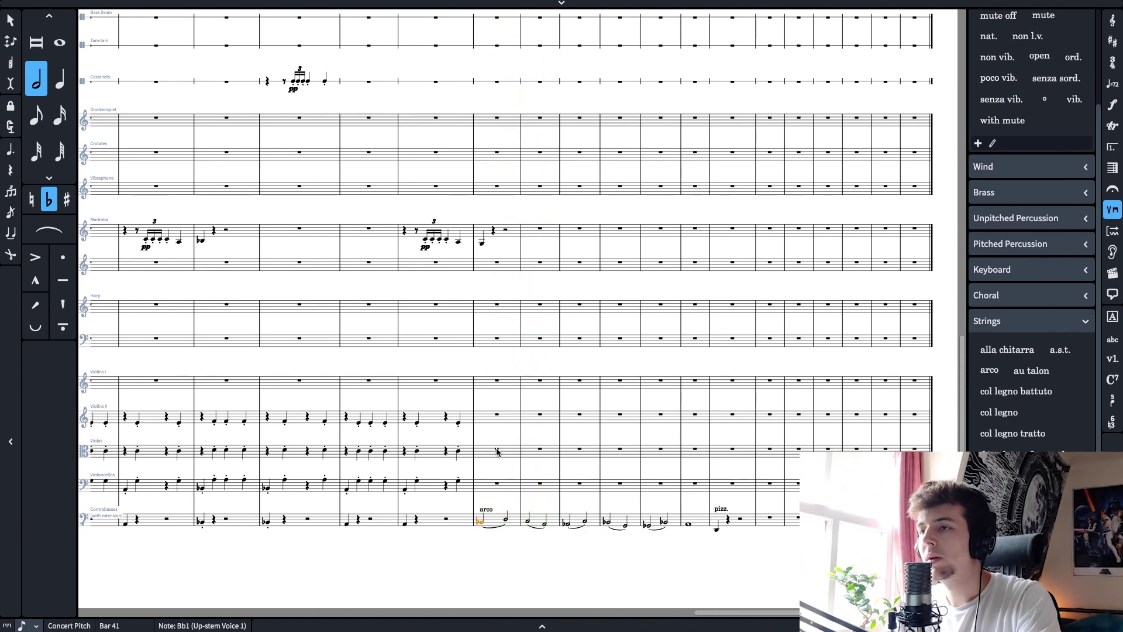
Enter alternating F5 and E5 eighth notes in bar 41 of the first violins, starting after an eighth rest
double_click(487, 384)
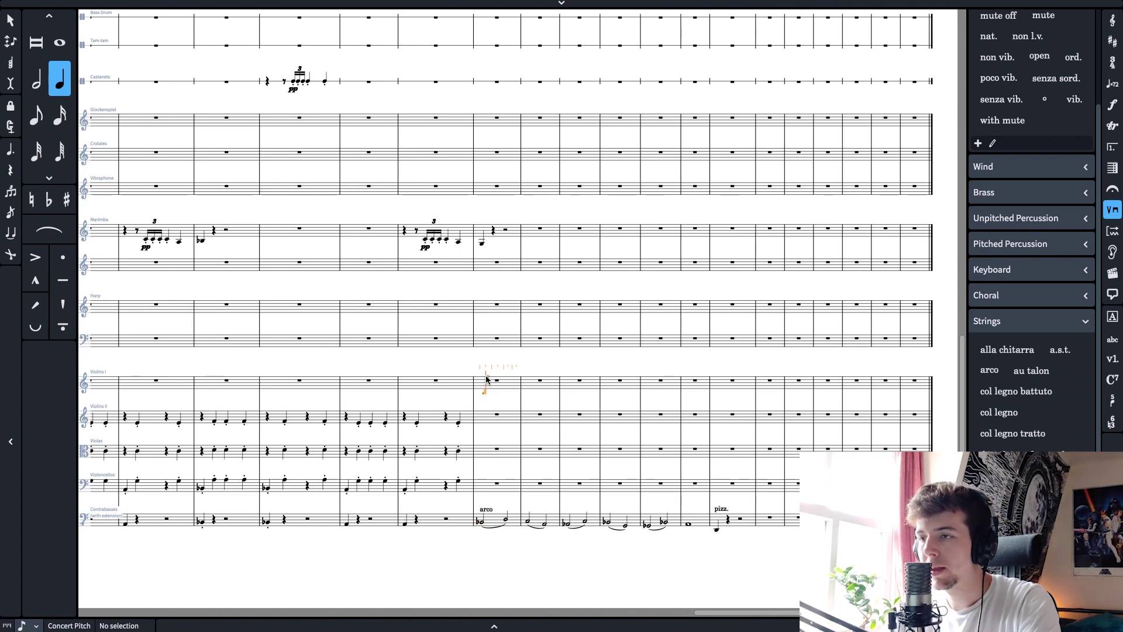
key(4)
key(5)
key(f)
key(e)
key(super+z)
key(super+z)
key(f)
key(e)
key(f)
key(e)
key(f)
key(e)
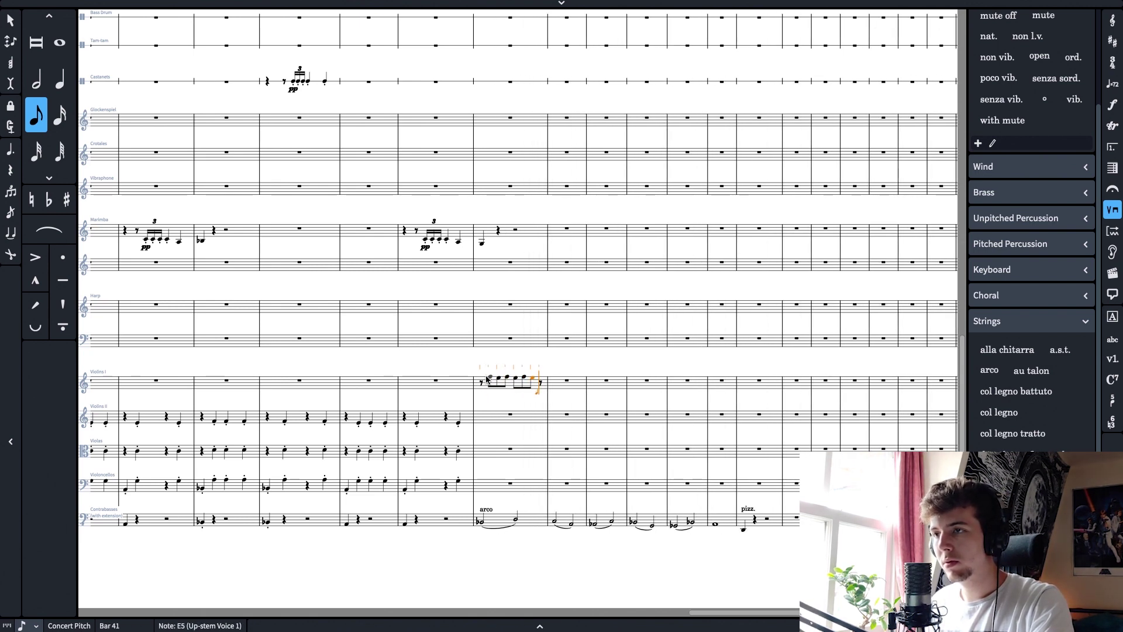
key(f)
key(space)
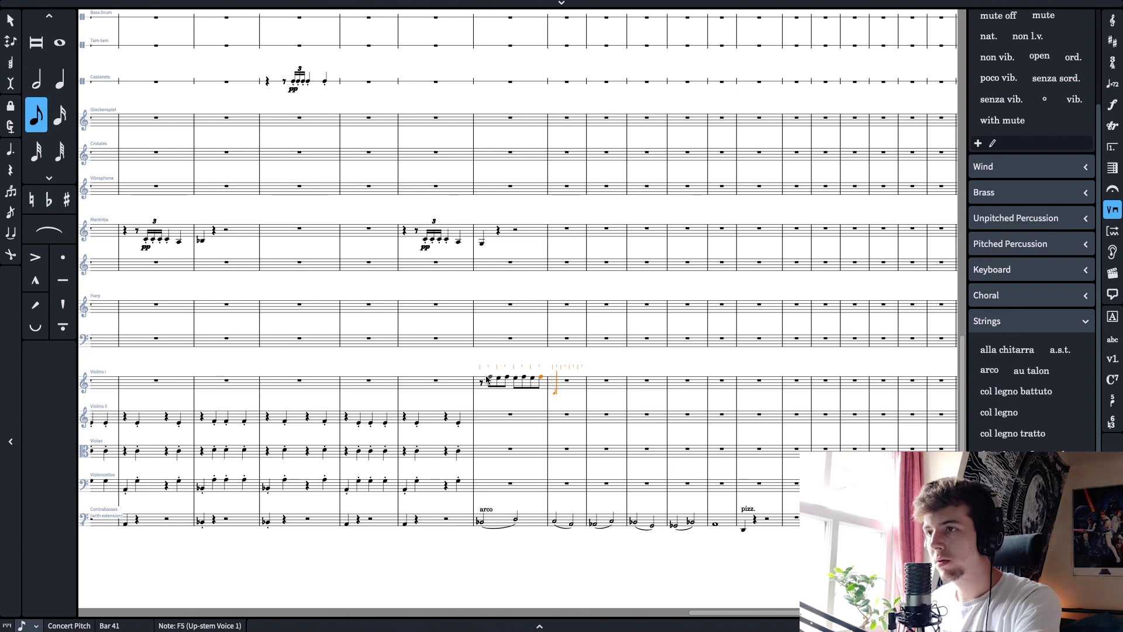
Undo the last F5 in the first violins and shift the remaining six eighth notes to start on beat two of bar 41
key(Escape)
key(super+z)
shift+click(490, 377)
key(alt+Right)
Enter six alternating E5 and D5 eighth notes in bar 42 of the first violins, starting on the second beat
click(546, 385)
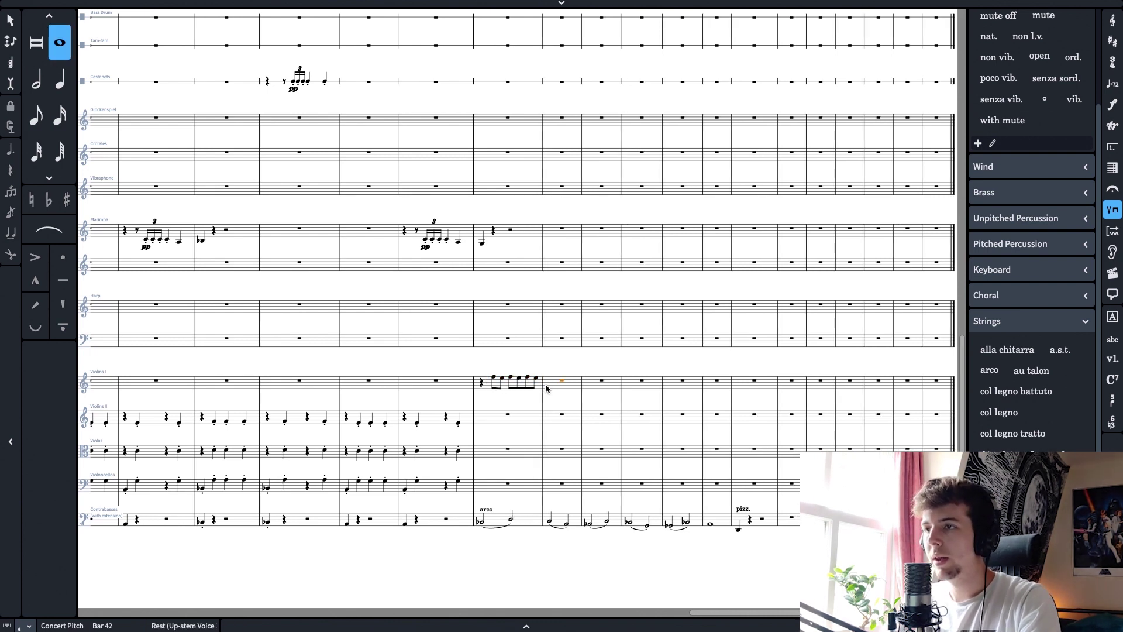
key(shift+n)
click(45, 110)
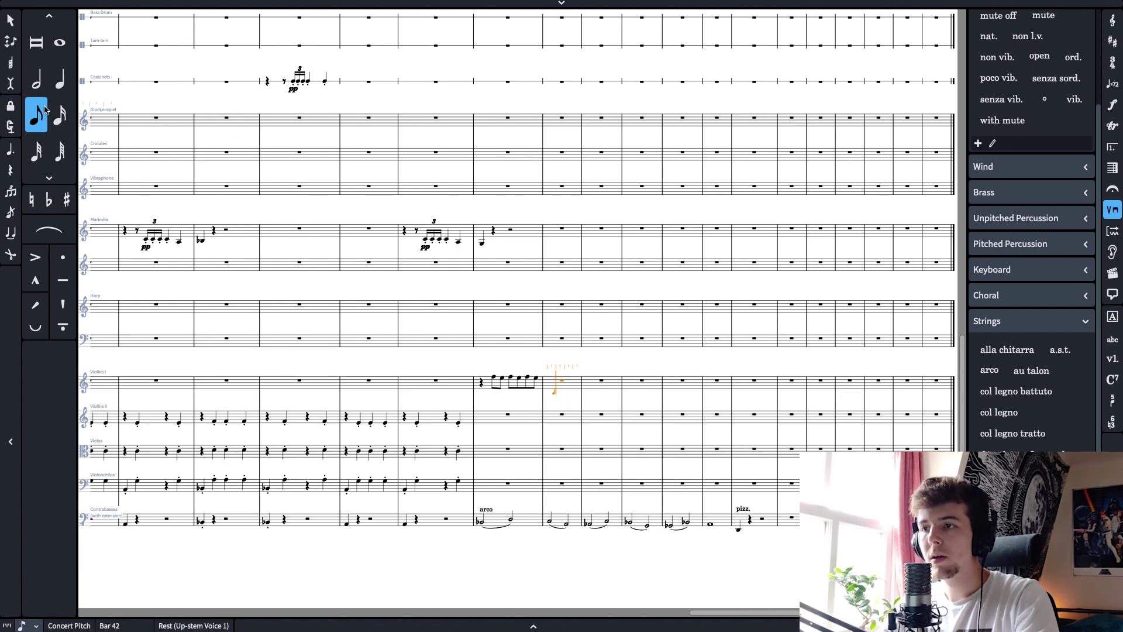
key(e)
key(d)
key(e)
key(d)
key(e)
key(d)
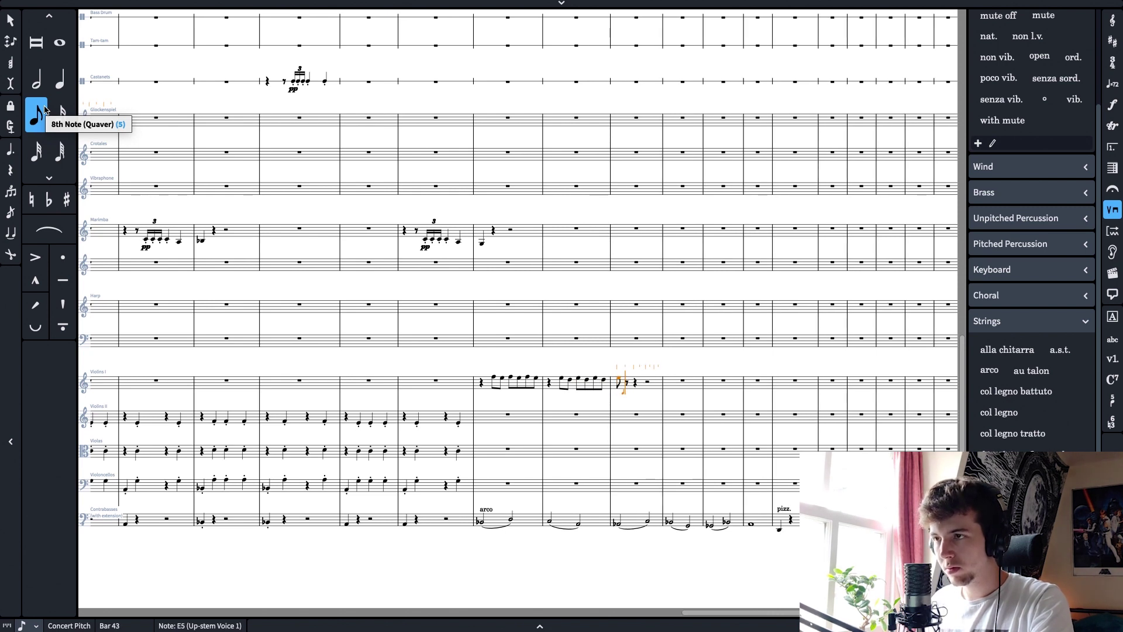
Try to continue the first violins' alternating E and D eighth notes into bar 43
key(minus)
key(e)
key(d)
key(e)
key(d)
key(super+z)
key(super+z)
key(super+z)
key(super+z)
key(space)
key(space)
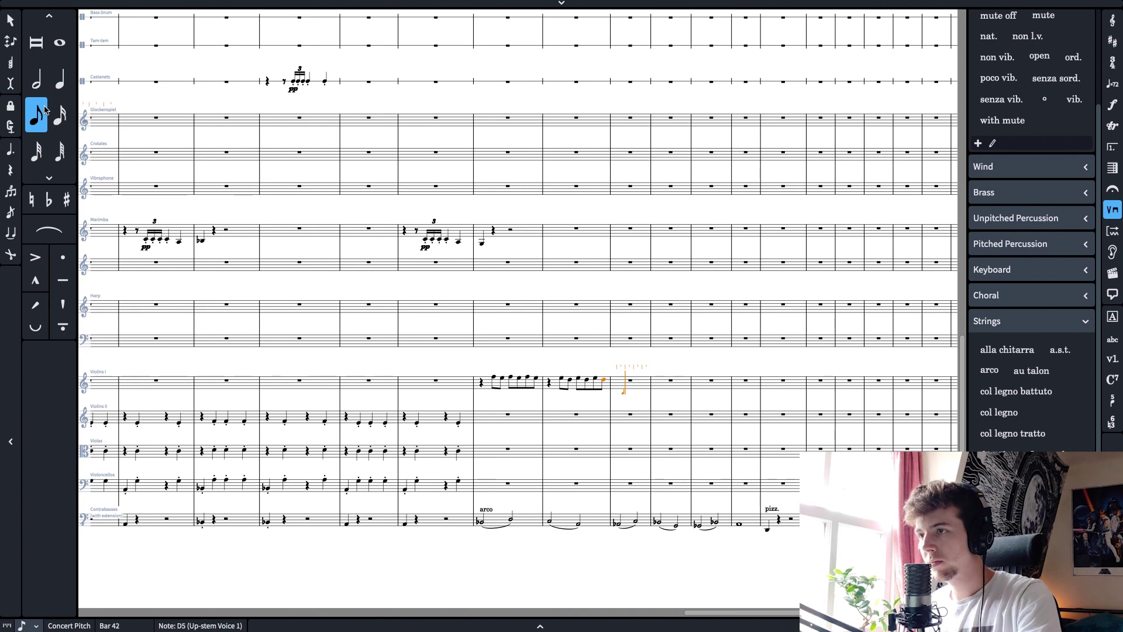
Enter six alternating E-flat5 and D5 eighth notes in bar 43 of the first violins, starting on the second beat
key(minus)
key(e)
key(d)
key(e)
key(d)
key(e)
key(d)
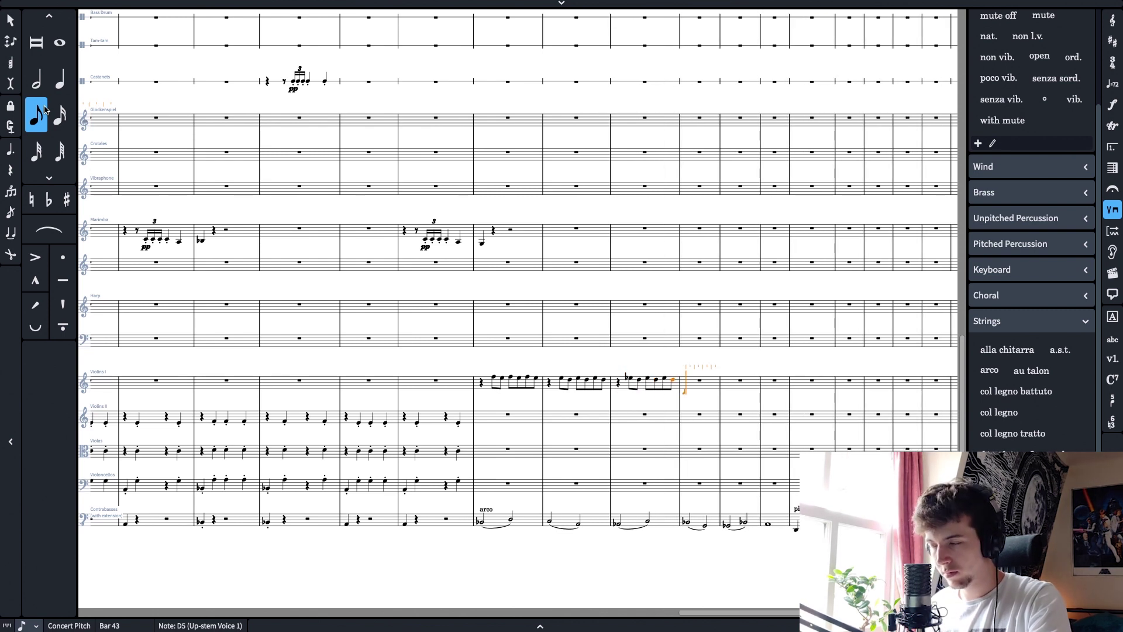
key(c)
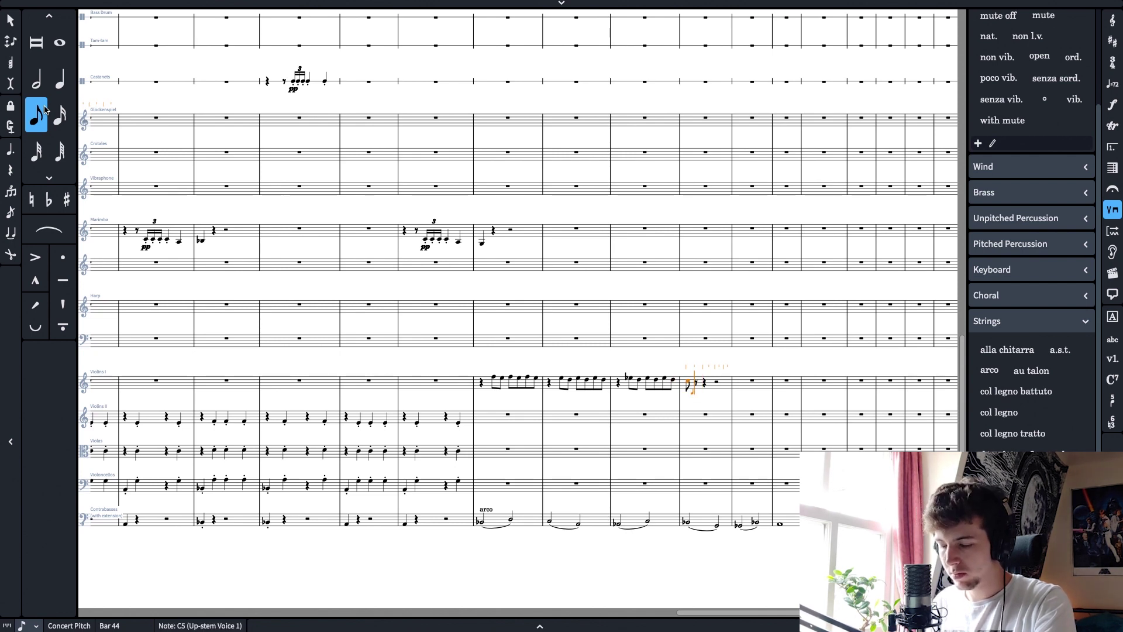
key(ctrl+z)
key(c)
key(b)
key(ctrl+z)
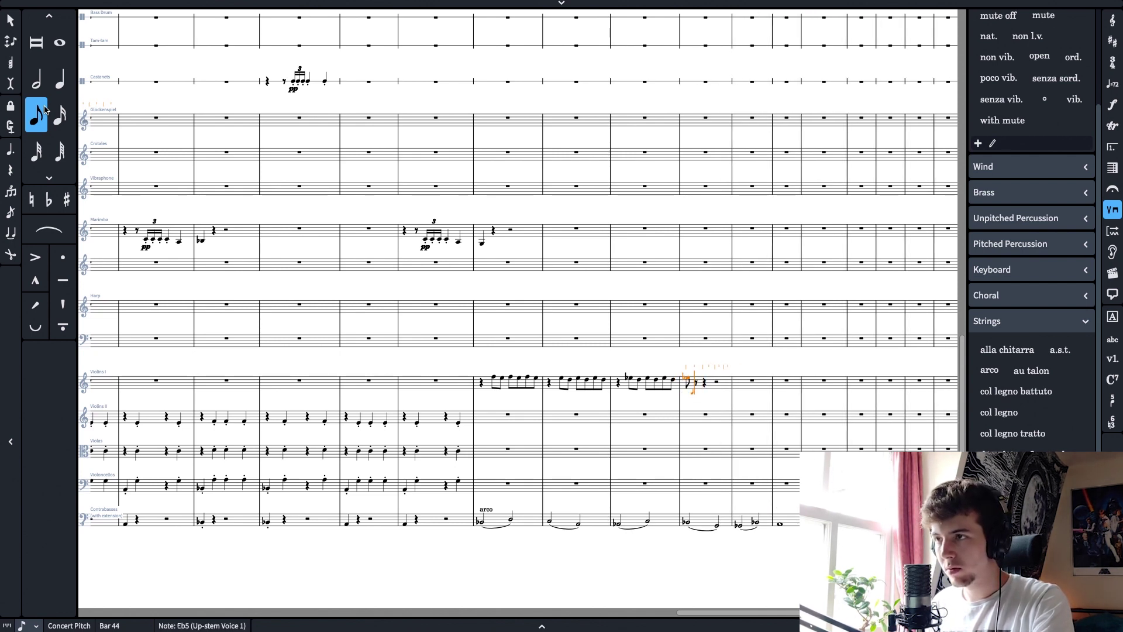
key(ctrl+z)
Enter six alternating E-flat5 and D5 eighth notes in bar 44 of the first violins, starting on the second beat
key(space)
key(space)
key(minus)
key(e)
key(d)
key(e)
key(d)
key(e)
key(d)
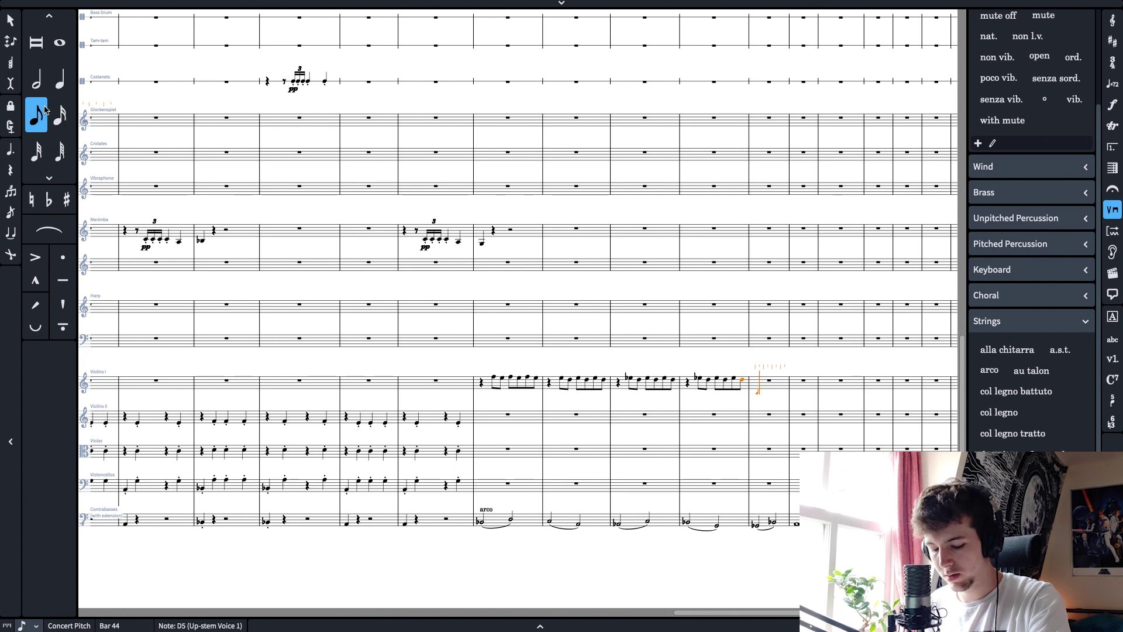
Enter six alternating E-flat5 and D-flat5 eighth notes in bar 45 of the first violins and shift them to start on the second beat
key(e)
key(super+z)
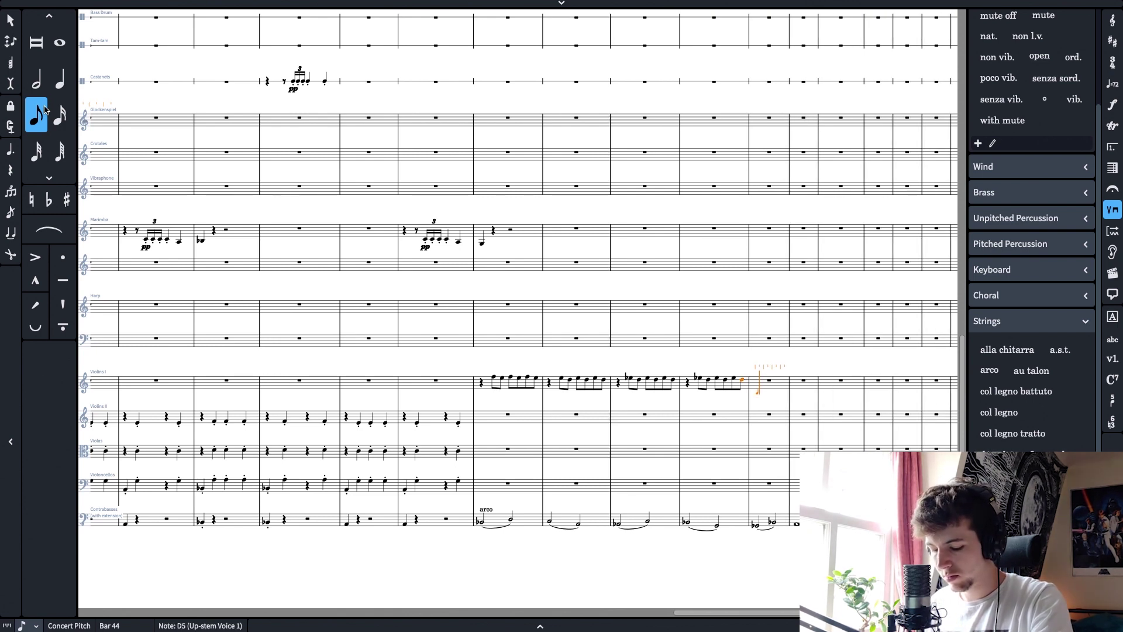
key(e)
key(d)
key(e)
key(d)
key(e)
key(d)
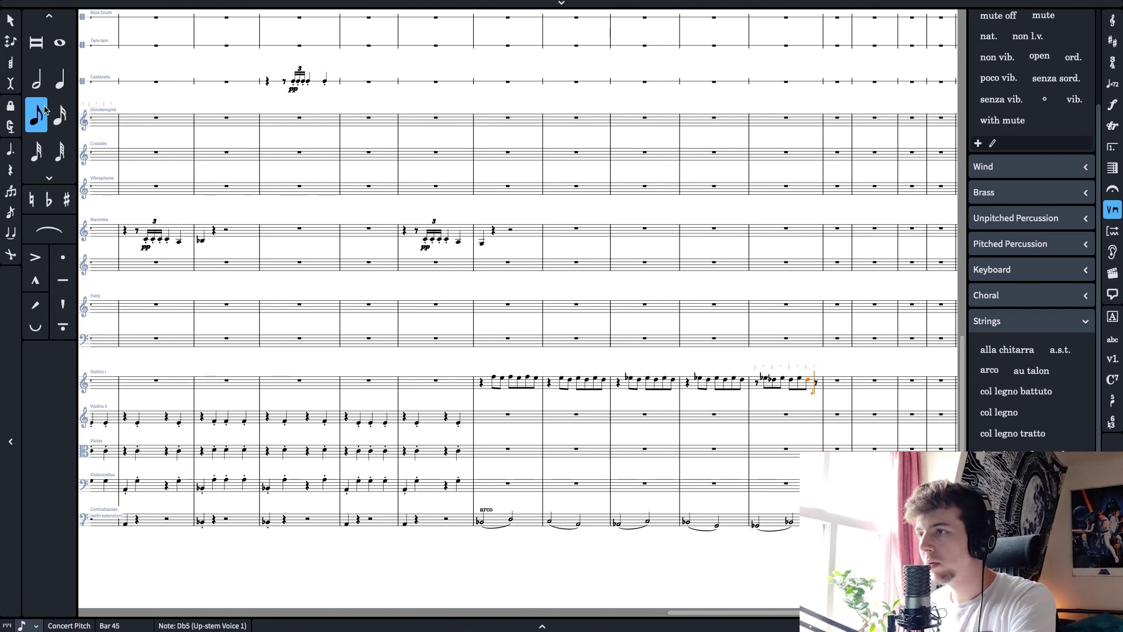
click(766, 382)
click(828, 380)
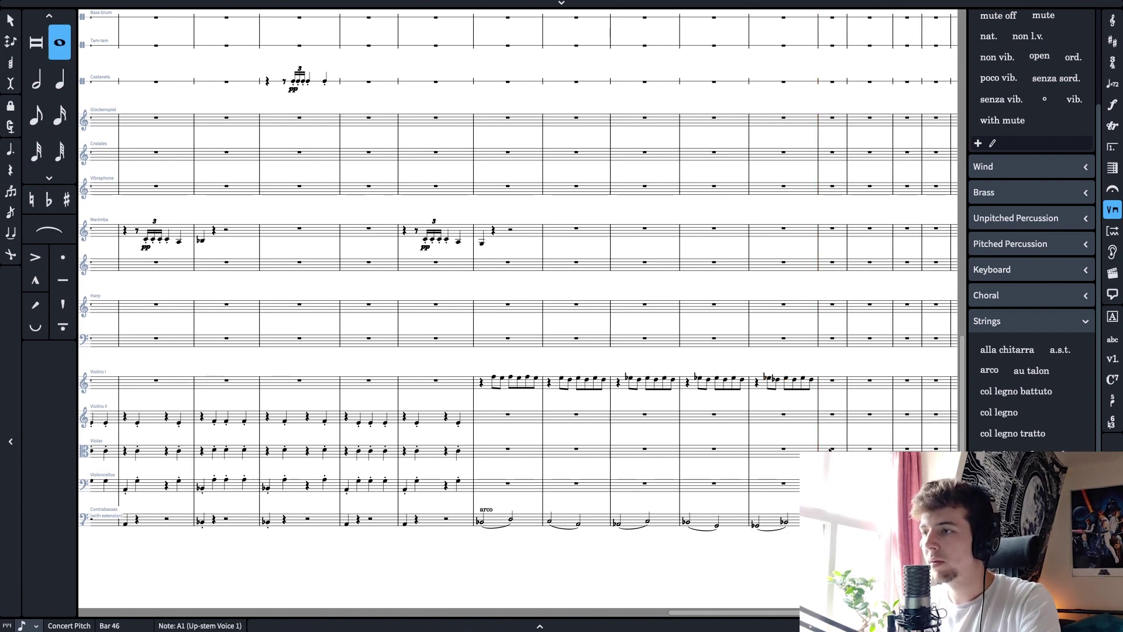
double_click(827, 381)
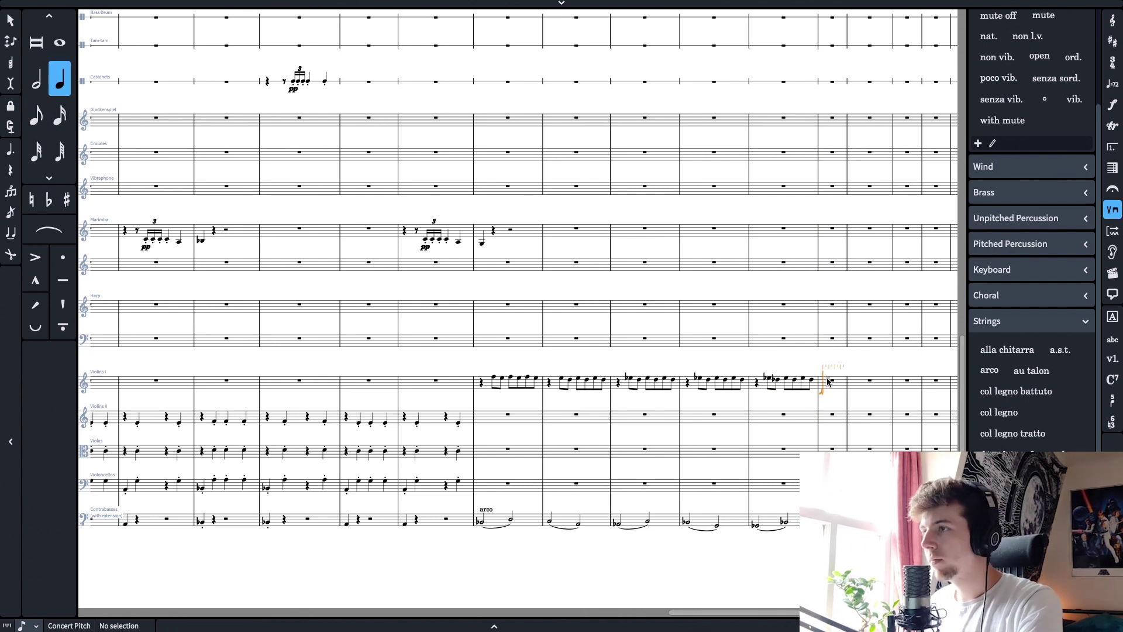
key(d)
key(c)
key(d)
key(a)
key(super+z)
key(super+z)
key(super+z)
key(super+z)
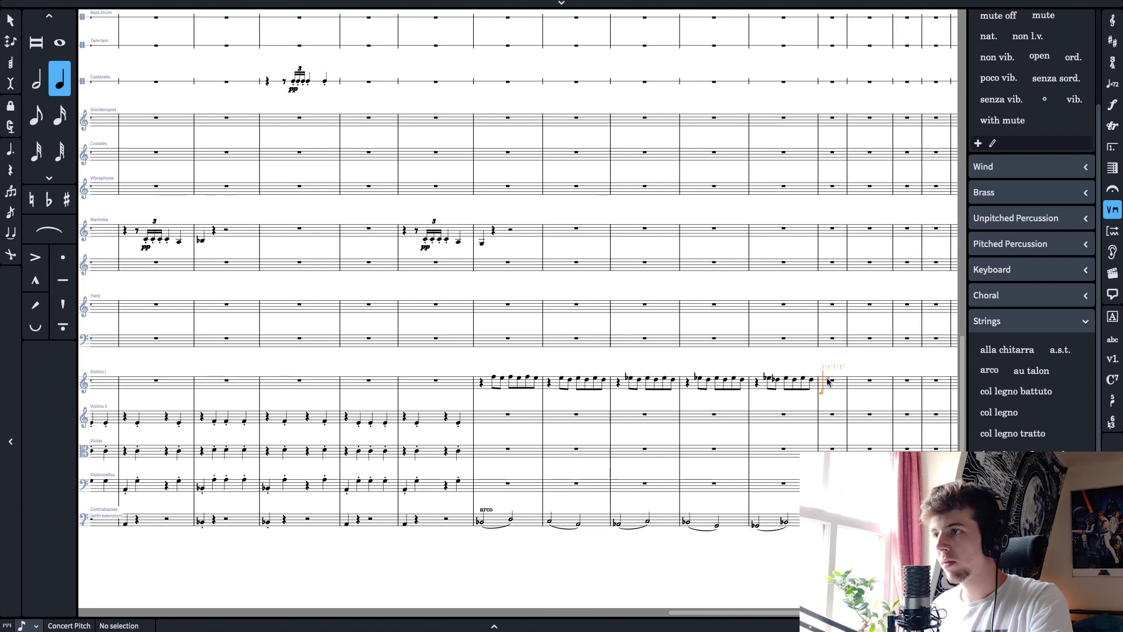
Enter a C5 eighth note on the second beat of bar 46 in the first violins
key(5)
key(Right)
key(Right)
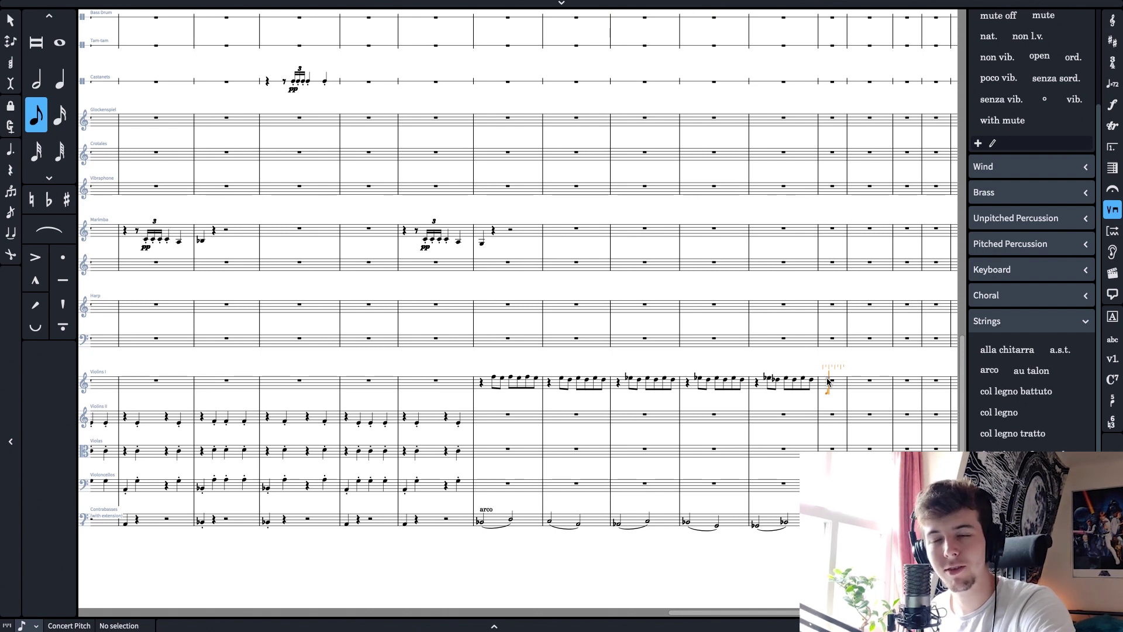
click(828, 380)
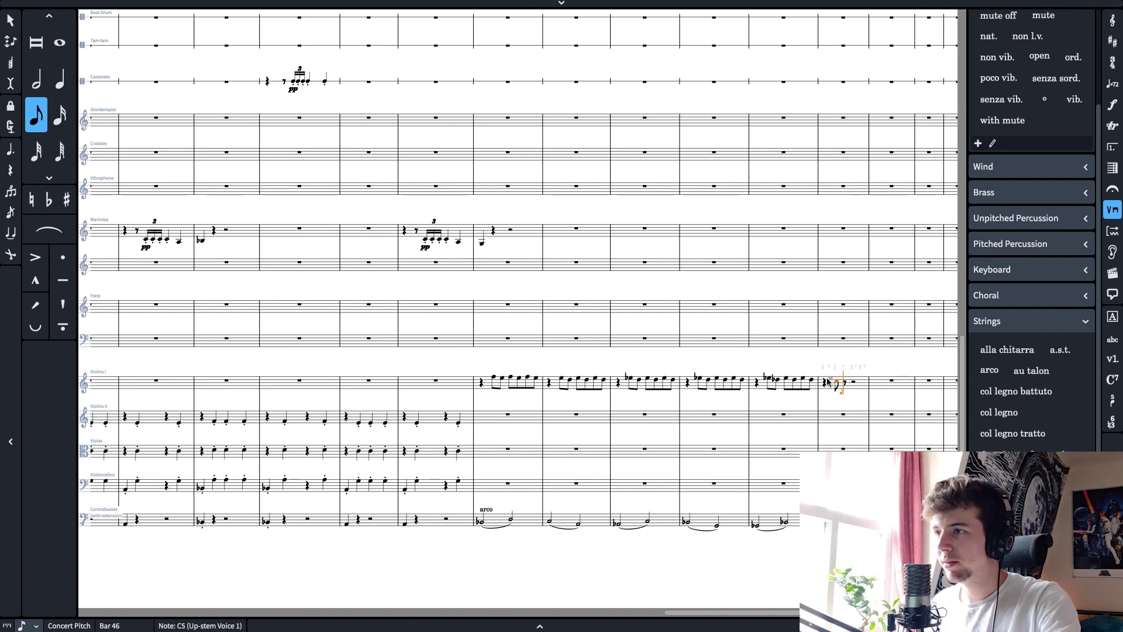
key(b)
key(super+z)
key(c)
key(a)
key(c)
key(super+z)
key(super+z)
key(super+z)
key(ctrl+z)
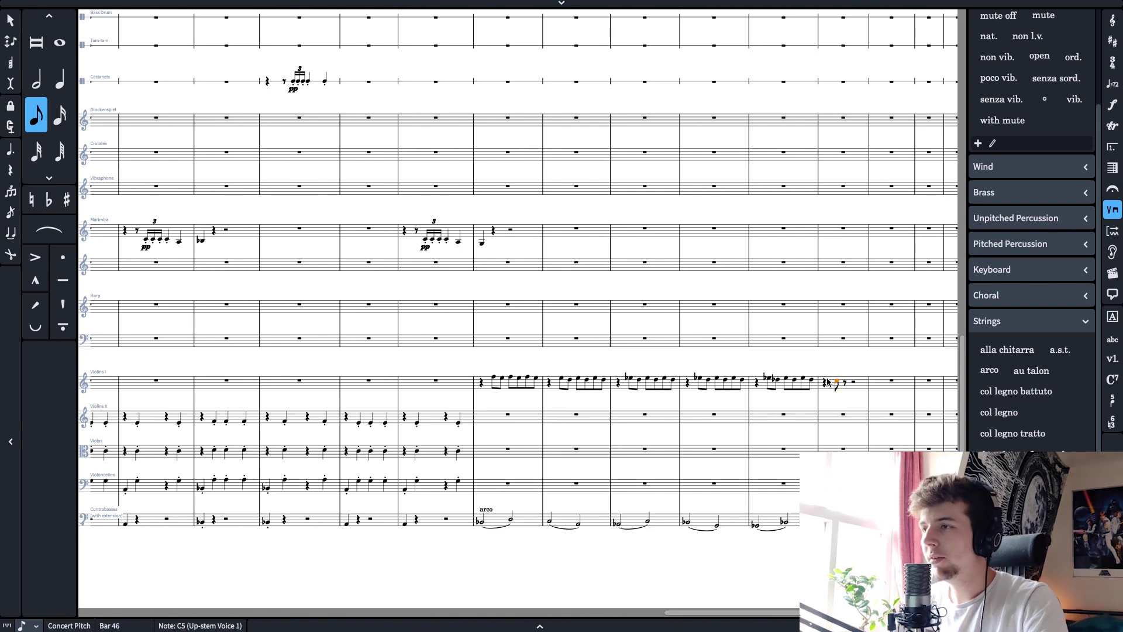
Slur the six first violin eighth notes in bar 41 in two groups of three
click(479, 523)
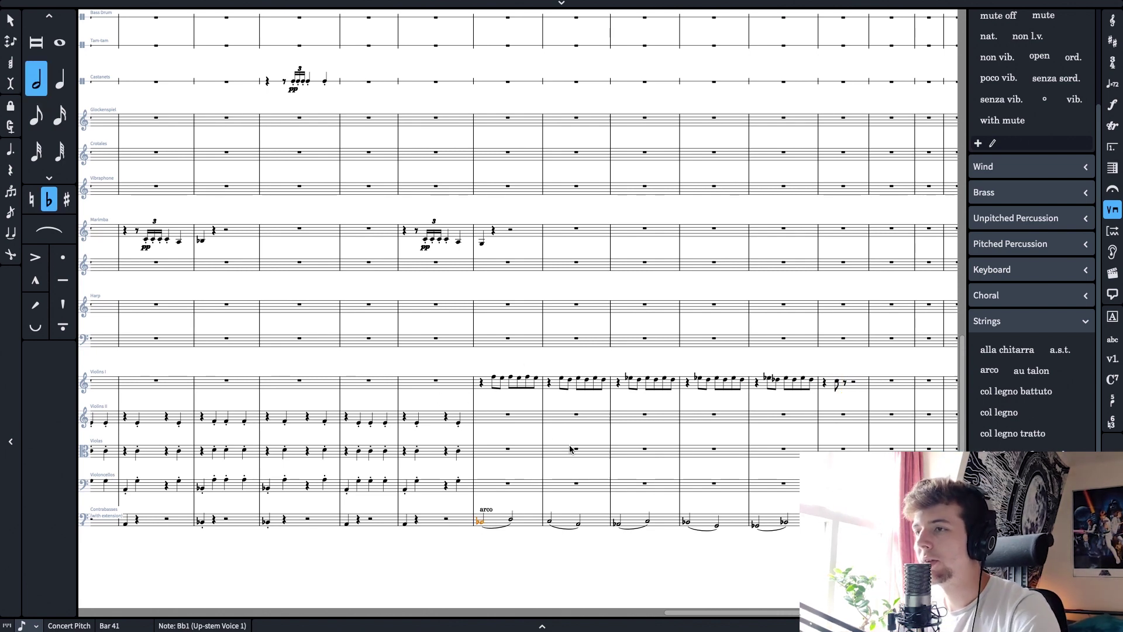
click(495, 378)
shift+click(536, 378)
click(563, 379)
click(495, 378)
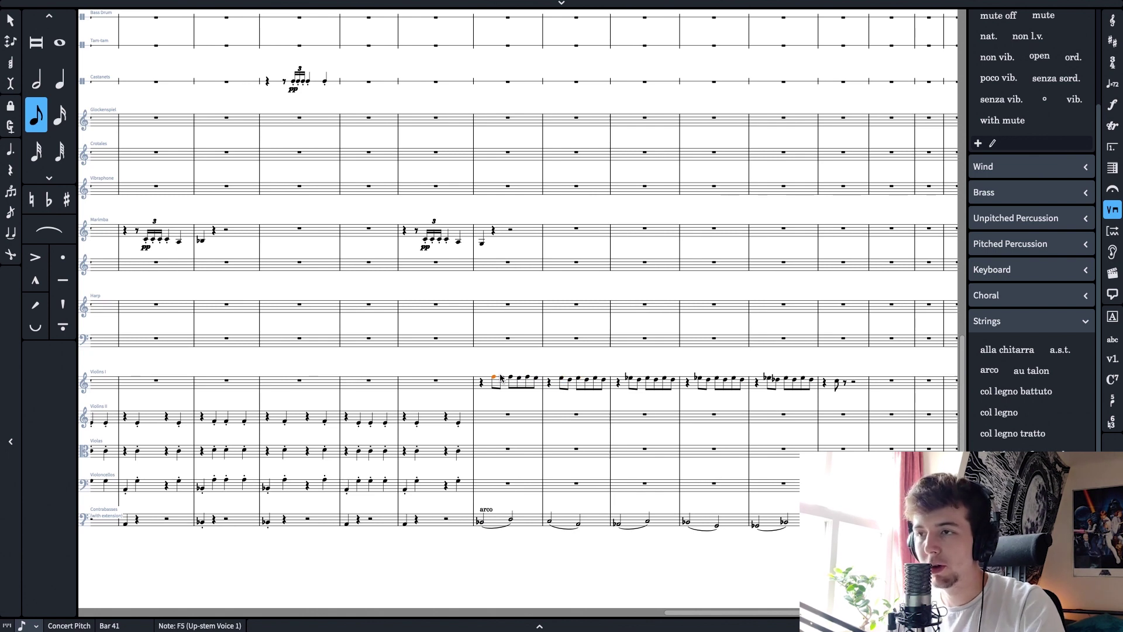
shift+click(511, 378)
key(s)
click(519, 379)
shift+click(536, 378)
key(s)
Slur all six first violin eighth notes in bar 42 together
click(562, 380)
shift+click(602, 379)
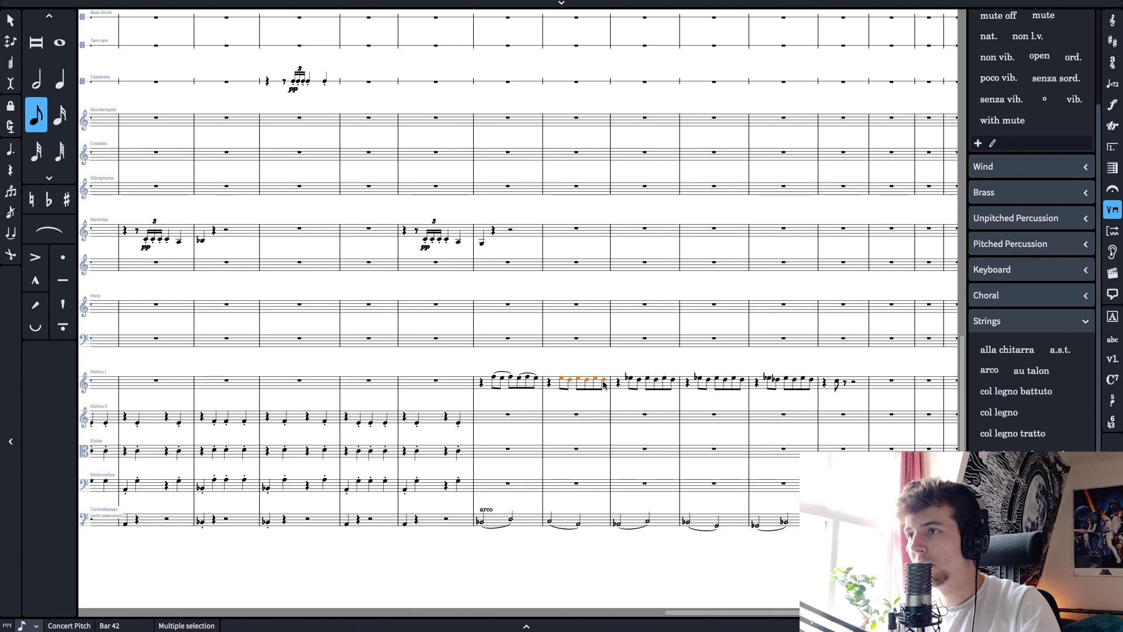
key(s)
key(Escape)
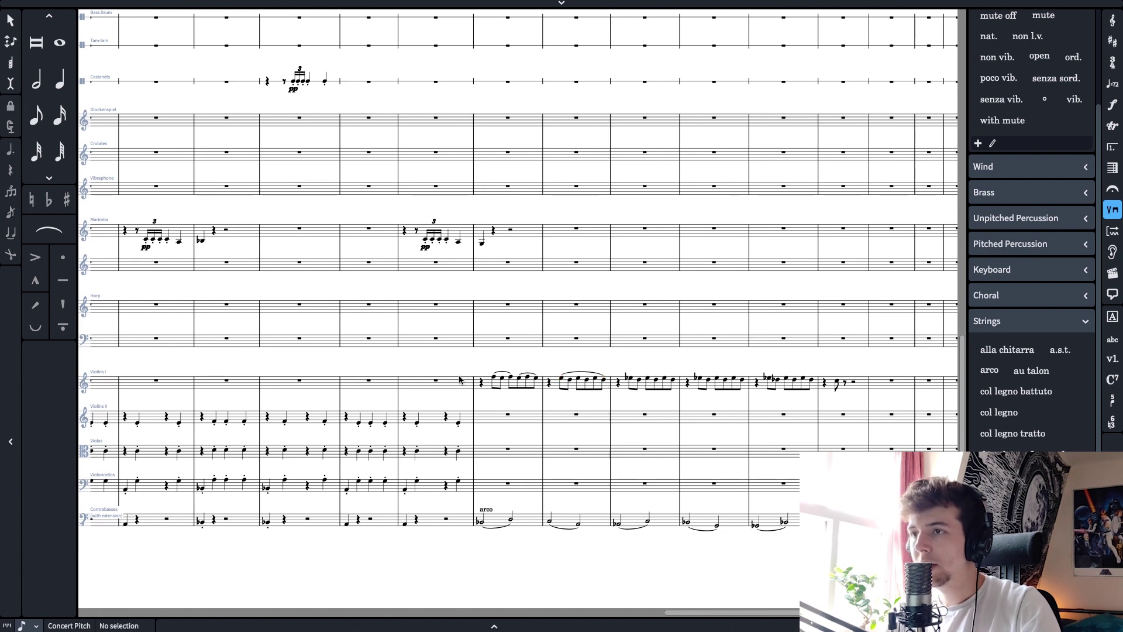
Replace the two short slurs in bar 41 of the first violins with one slur over all six eighth notes
click(511, 375)
key(Delete)
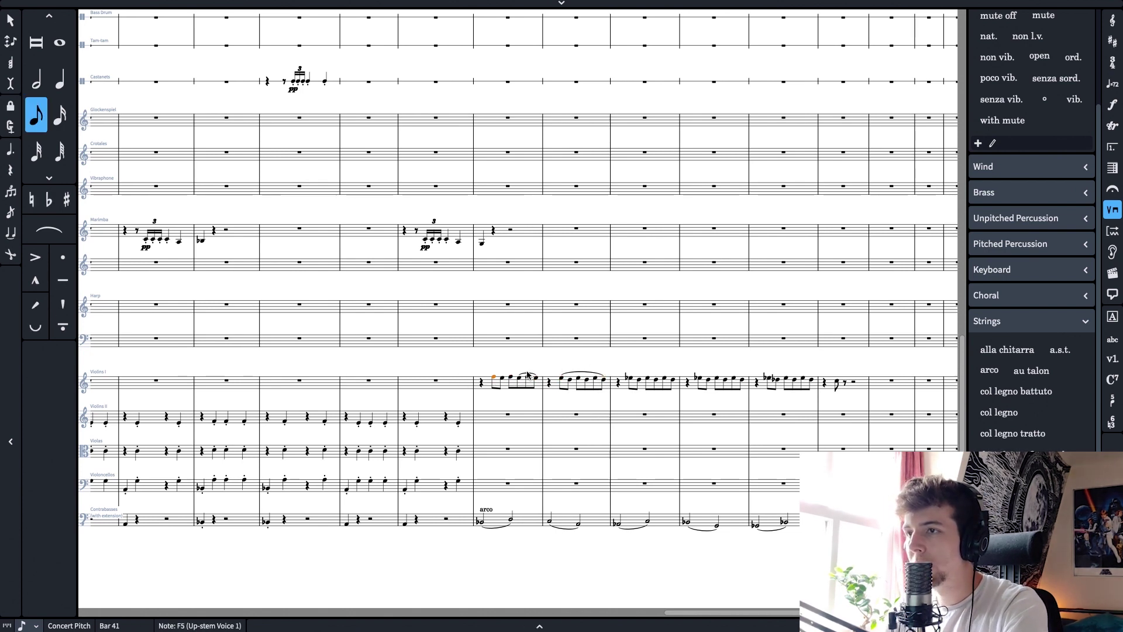
click(527, 373)
key(Delete)
click(493, 376)
shift+click(535, 378)
key(s)
Add a crescendo-diminuendo hairpin under the slurred eighth notes in bar 41 of the first violins
click(495, 381)
shift+click(527, 380)
super+click(511, 373)
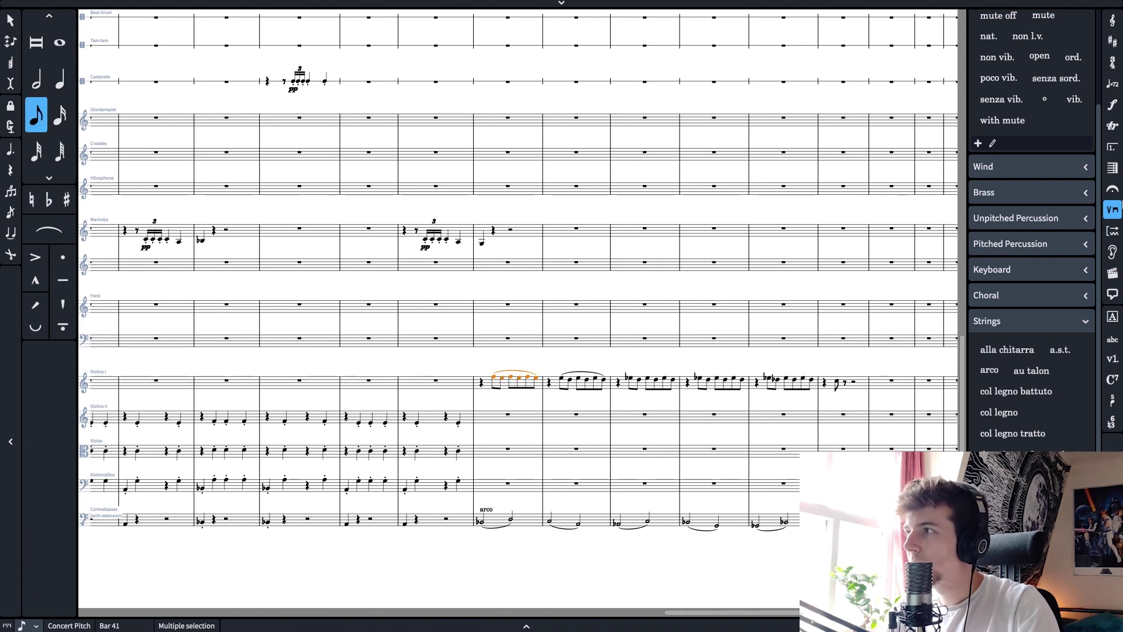
click(1112, 104)
click(1055, 280)
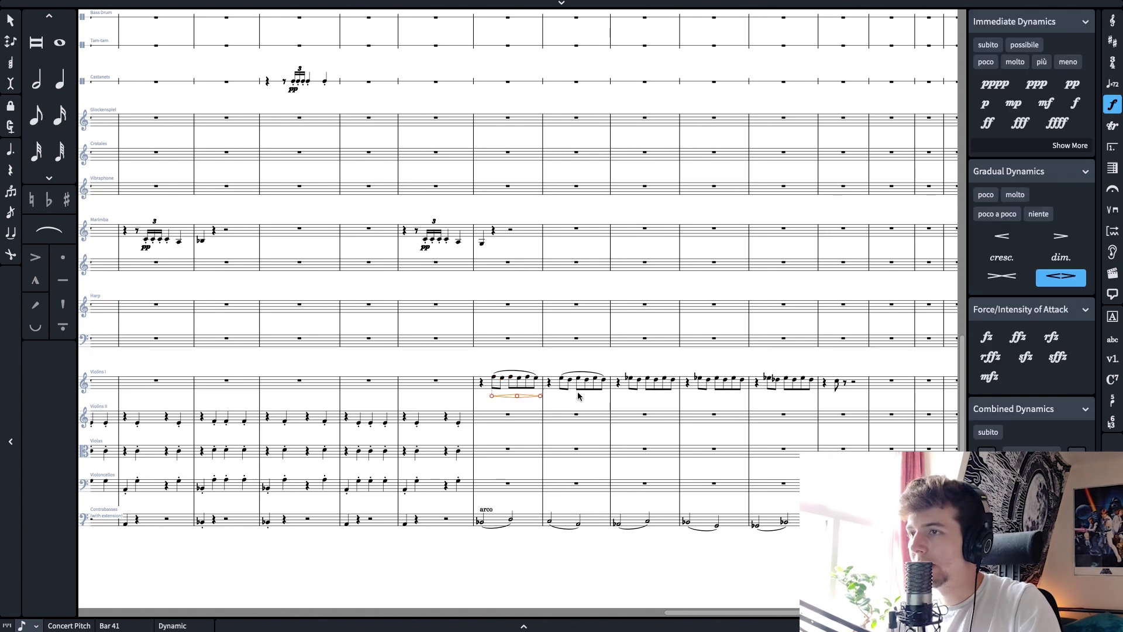
Copy the crescendo-diminuendo hairpin to the first violin figures in bars 42, 43, 44 and 45
click(562, 380)
key(super+v)
click(631, 379)
key(super+v)
click(700, 379)
key(super+v)
alt+click(771, 381)
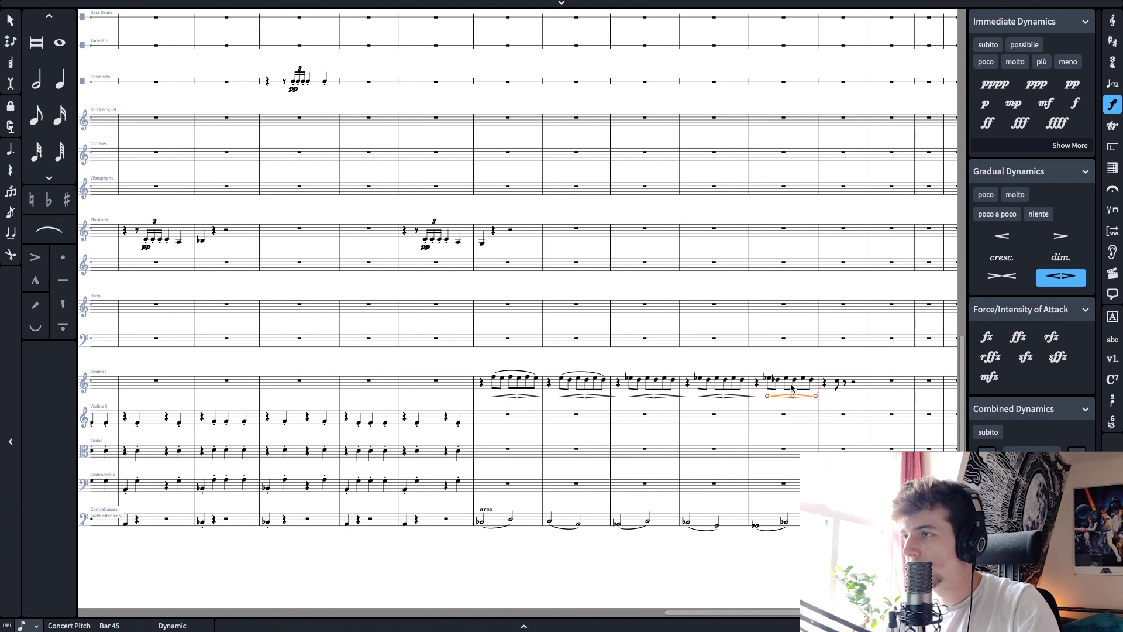
Shorten the bar 42 hairpin to end within its bar and copy that bar's slur to the first violin figures in bars 43 to 45
click(601, 395)
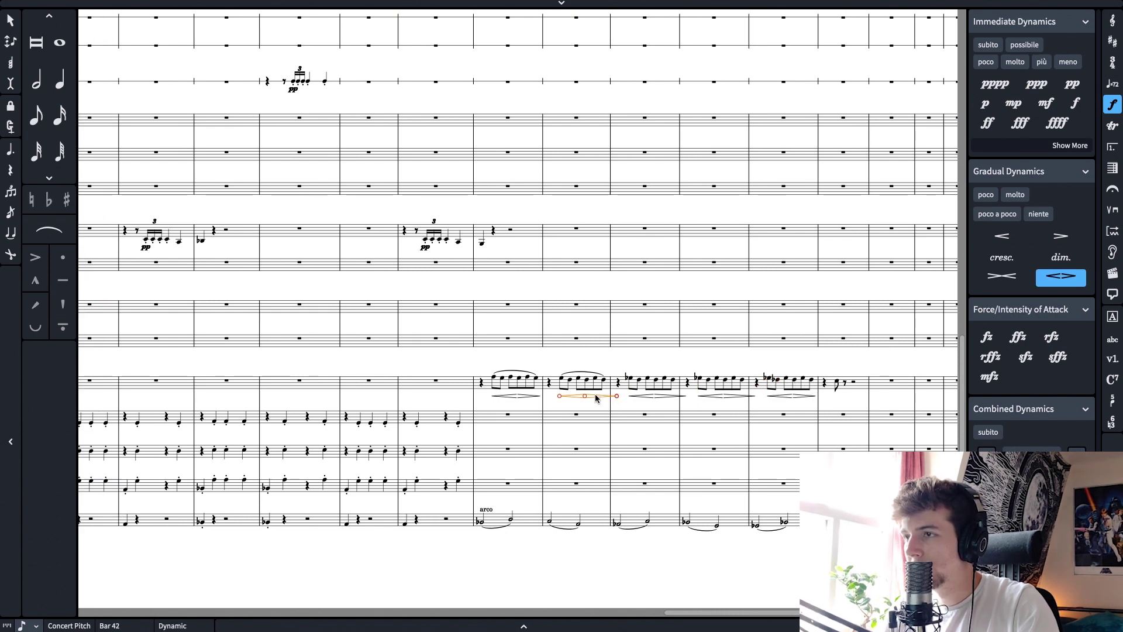
click(593, 372)
alt+click(631, 378)
alt+click(701, 378)
click(778, 381)
click(773, 375)
Shorten the first violins' hairpins in bars 44 and 43 so each ends at the last eighth note of its bar
click(802, 397)
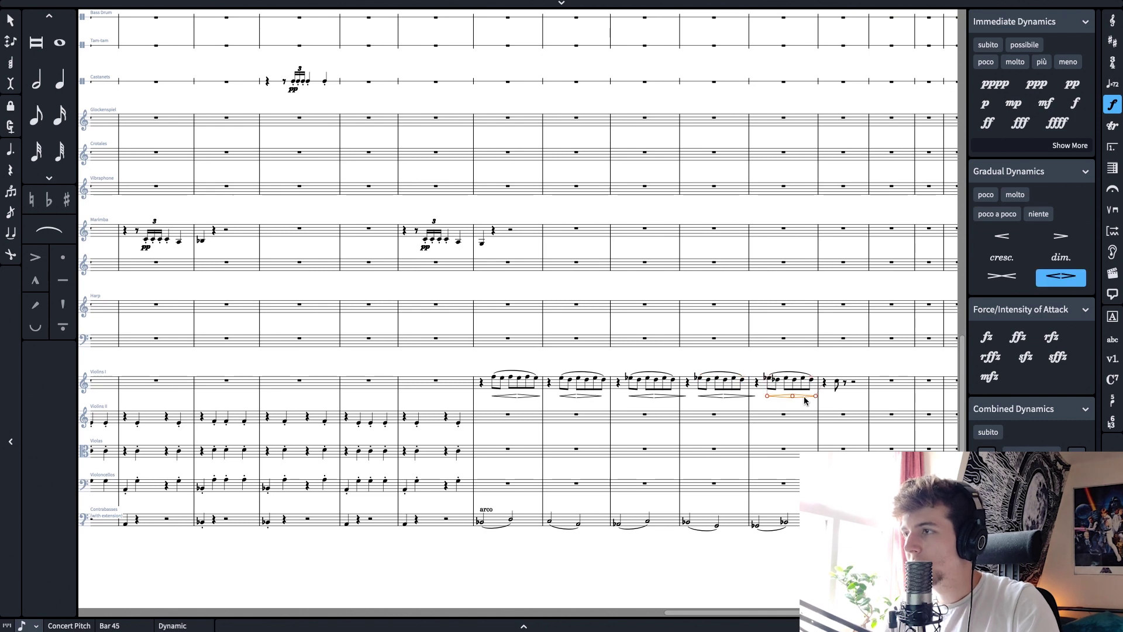
click(740, 394)
click(743, 395)
drag(755, 396, 740, 395)
click(761, 406)
click(687, 397)
click(843, 413)
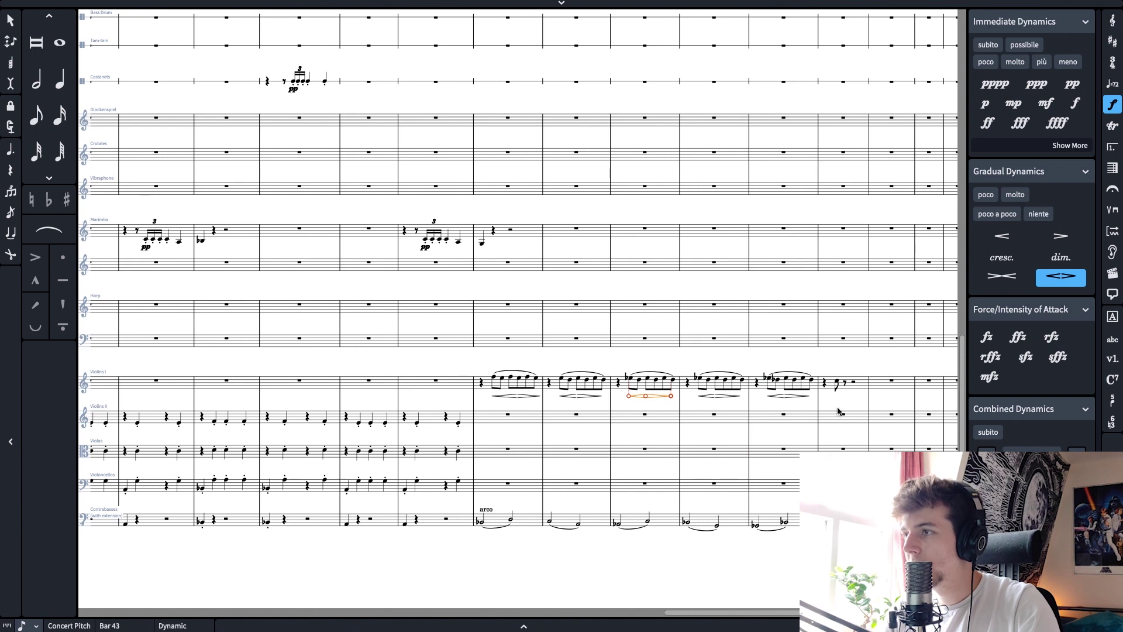
Play back the first violin and contrabass passage from the start of bar 41
click(480, 382)
shift+click(534, 525)
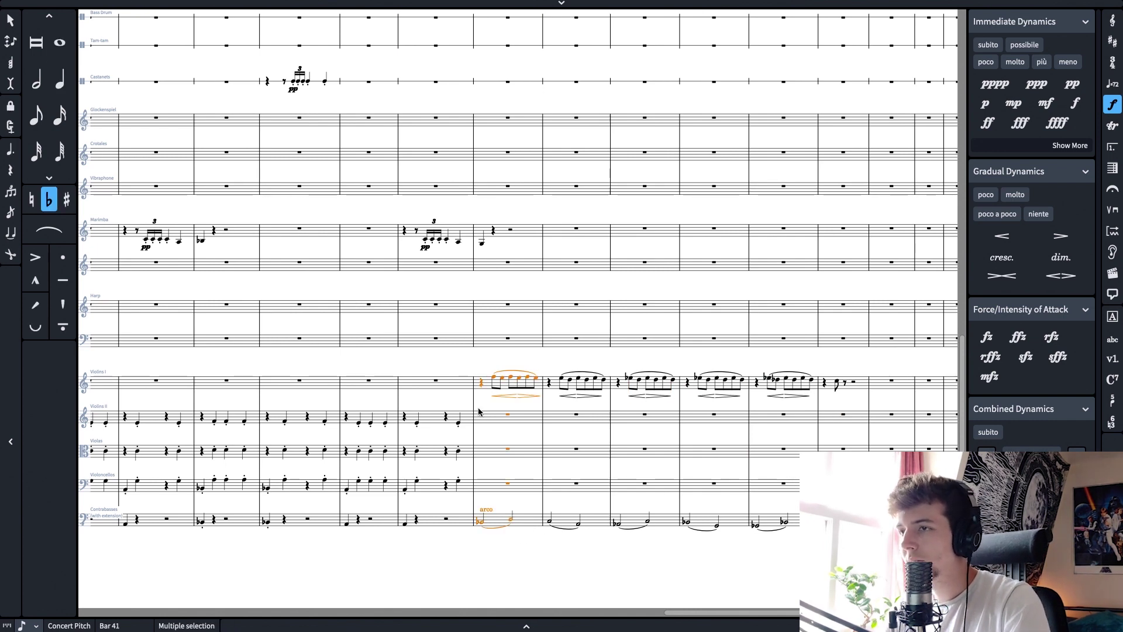
click(481, 382)
key(p)
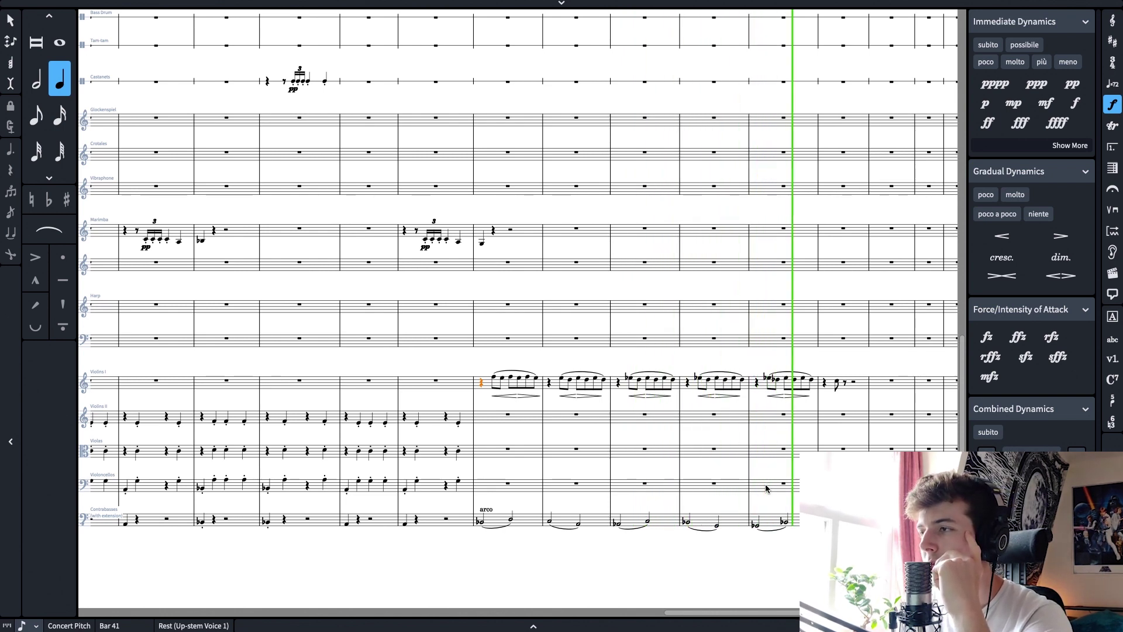
key(space)
Complete bar 46 of the first violins with eighth notes rising through B4, C5 and D5 to E5, ending on a bar 47 downbeat eighth note
click(837, 380)
double_click(844, 383)
click(845, 387)
key(Escape)
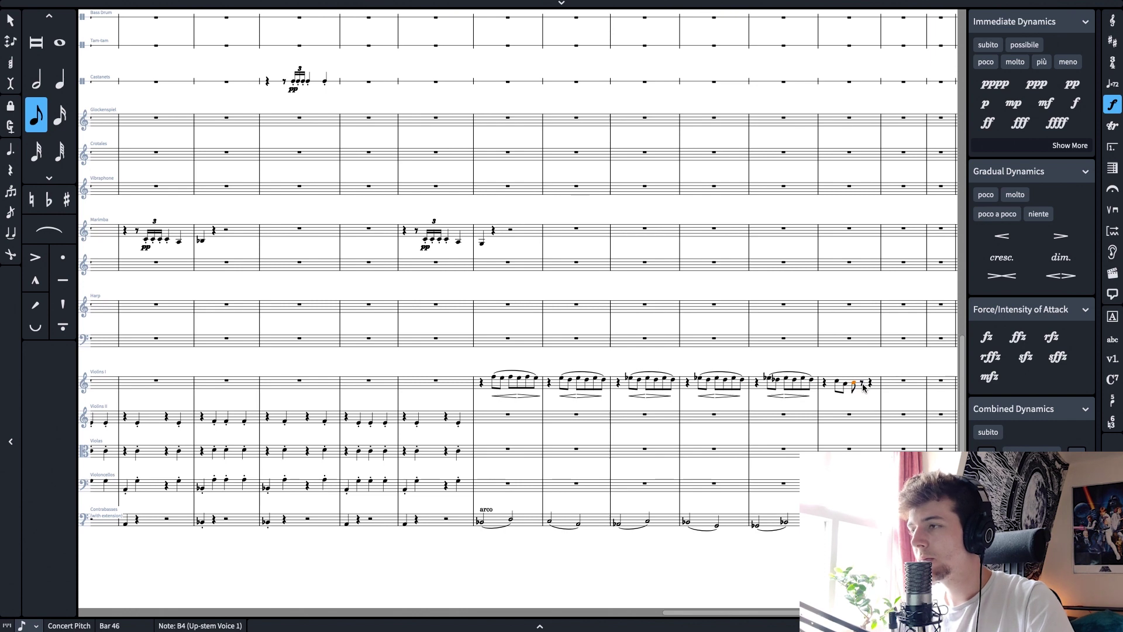
key(shift+n)
key(c)
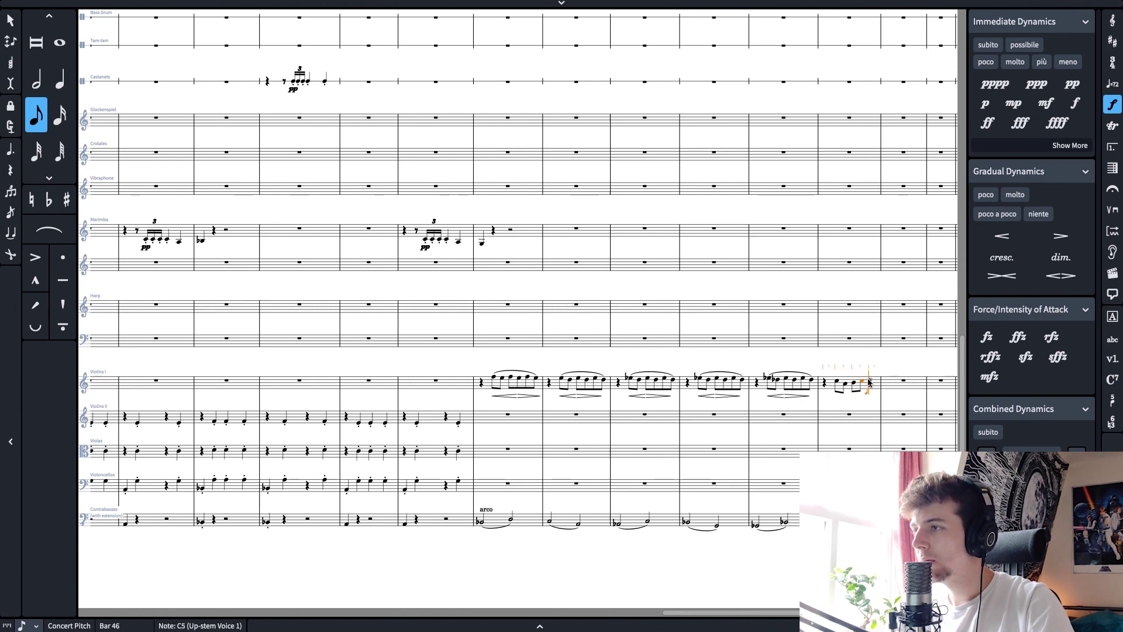
key(d)
key(e)
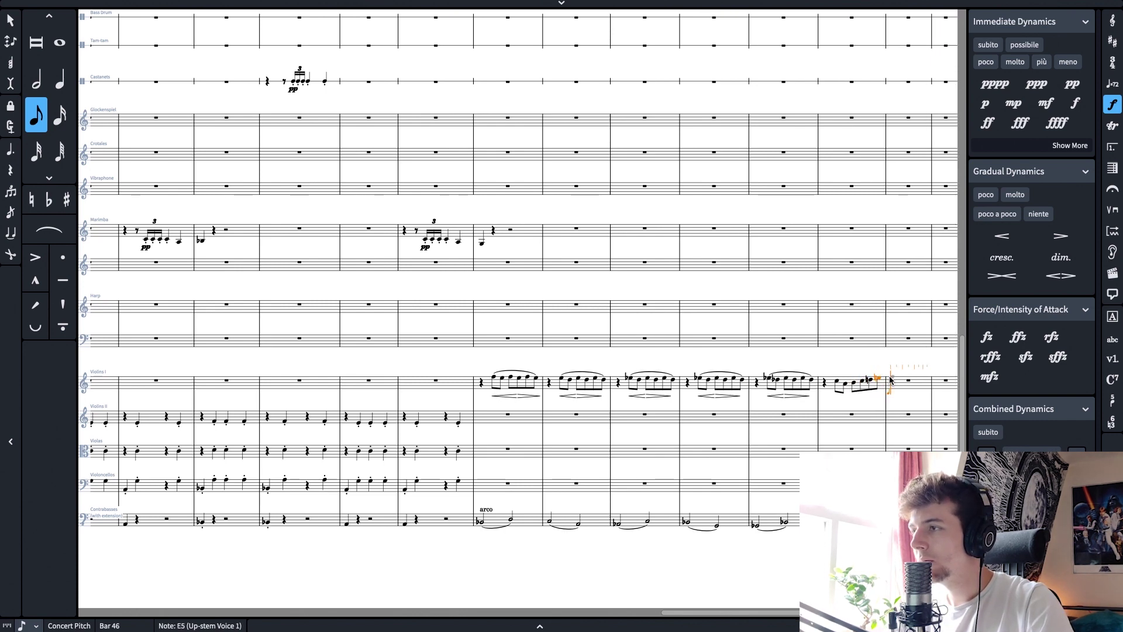
key(f)
key(Escape)
key(Escape)
Audition the first violins' eighth-note run in bar 46 note by note, along with the contrabass whole note beneath it
scroll(705, 437, right, 5)
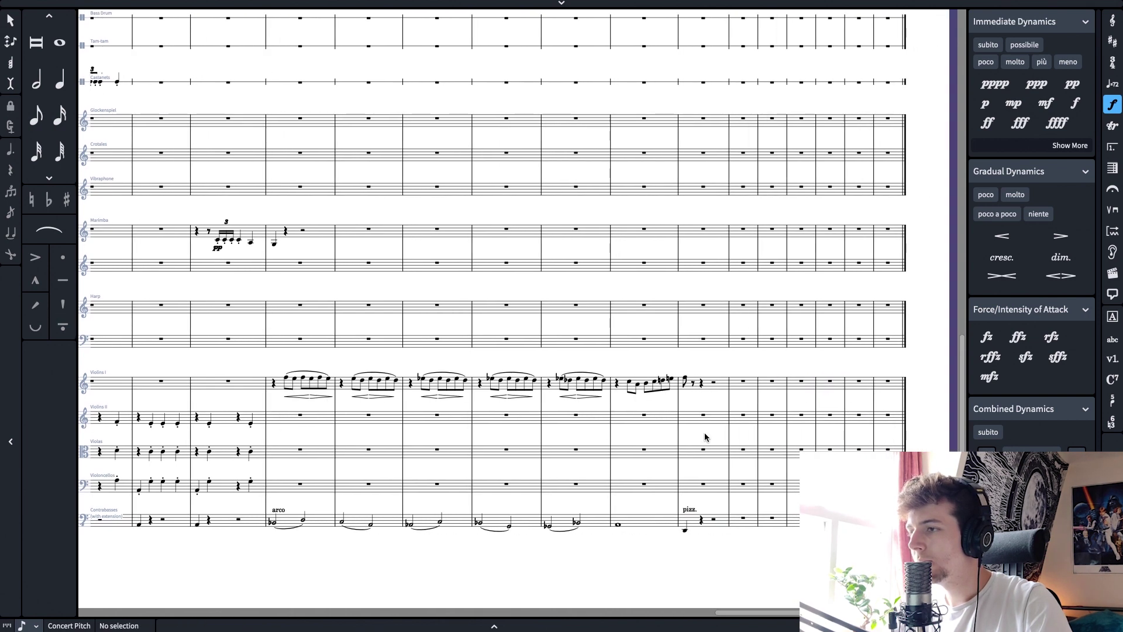
click(630, 381)
key(Right)
key(Right)
key(Right)
key(Right)
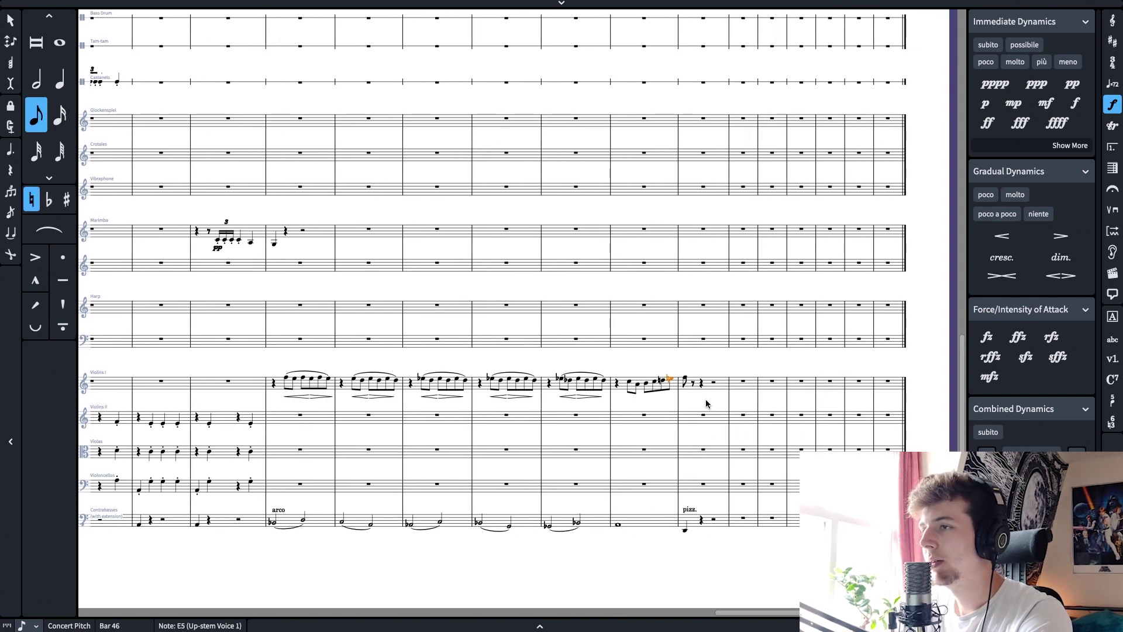
click(619, 525)
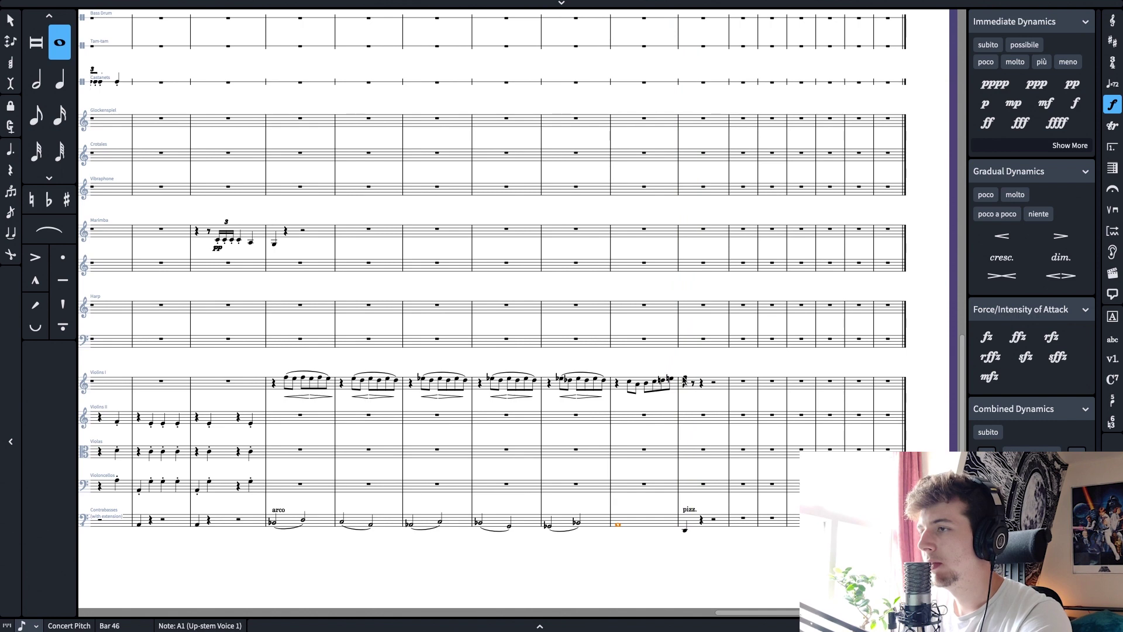
Check the first violins' bar 47 downbeat note against the contrabass pizzicato and lower it to D5
click(685, 380)
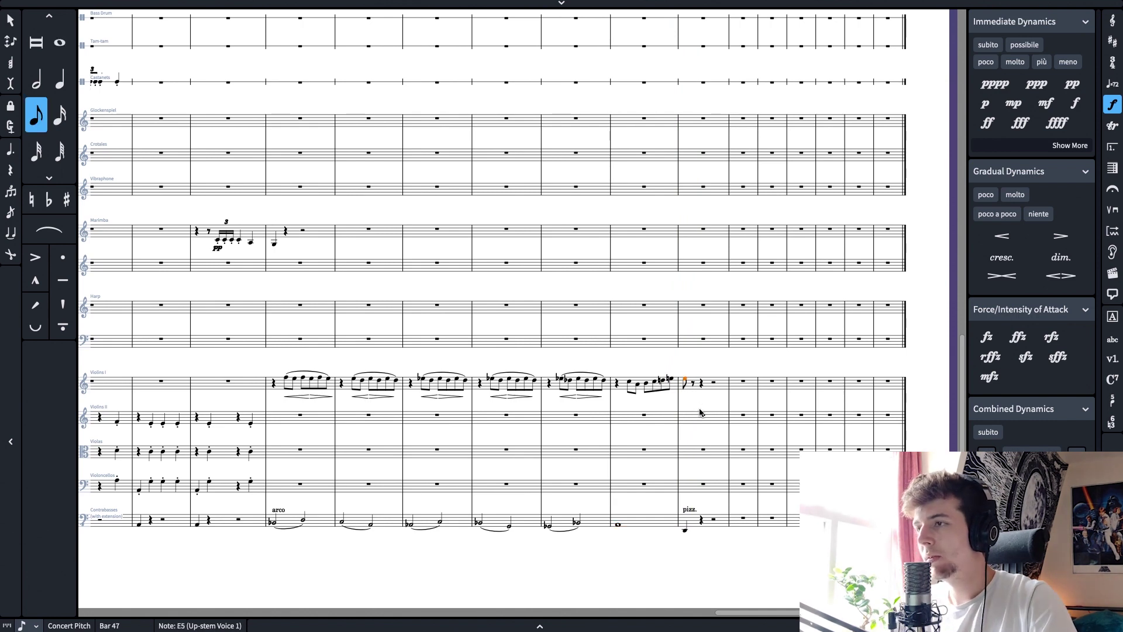
shift+click(687, 530)
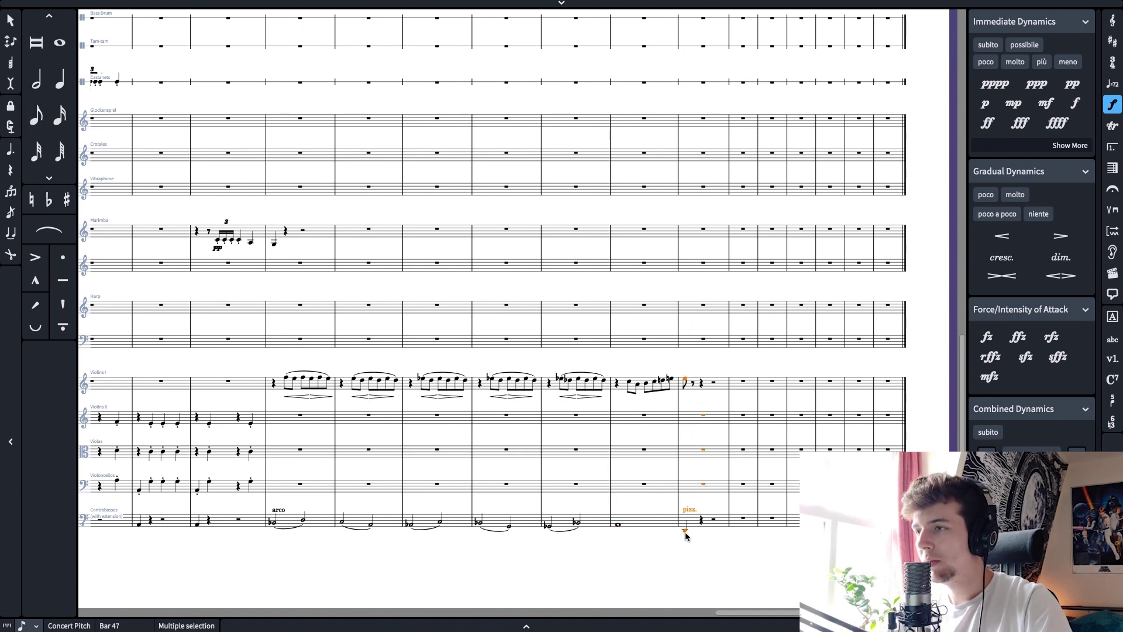
click(685, 382)
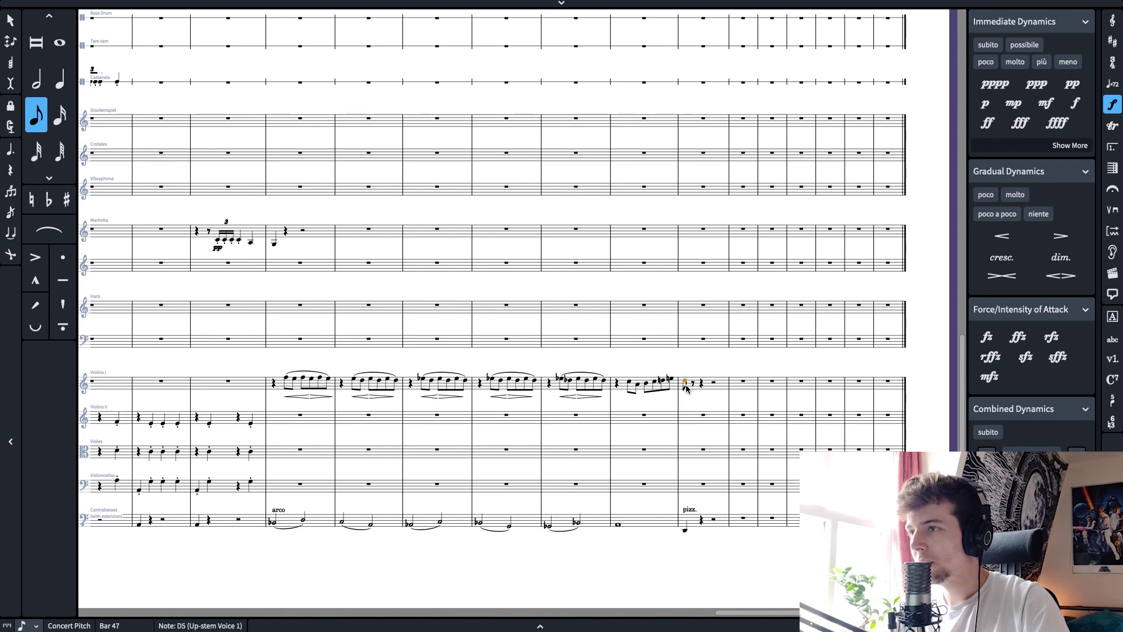
Add a slur and a swelling-then-fading hairpin to the first violins' eighth-note run in bar 46
key(Left)
key(Left)
key(Left)
key(Right)
key(Right)
key(Right)
click(633, 381)
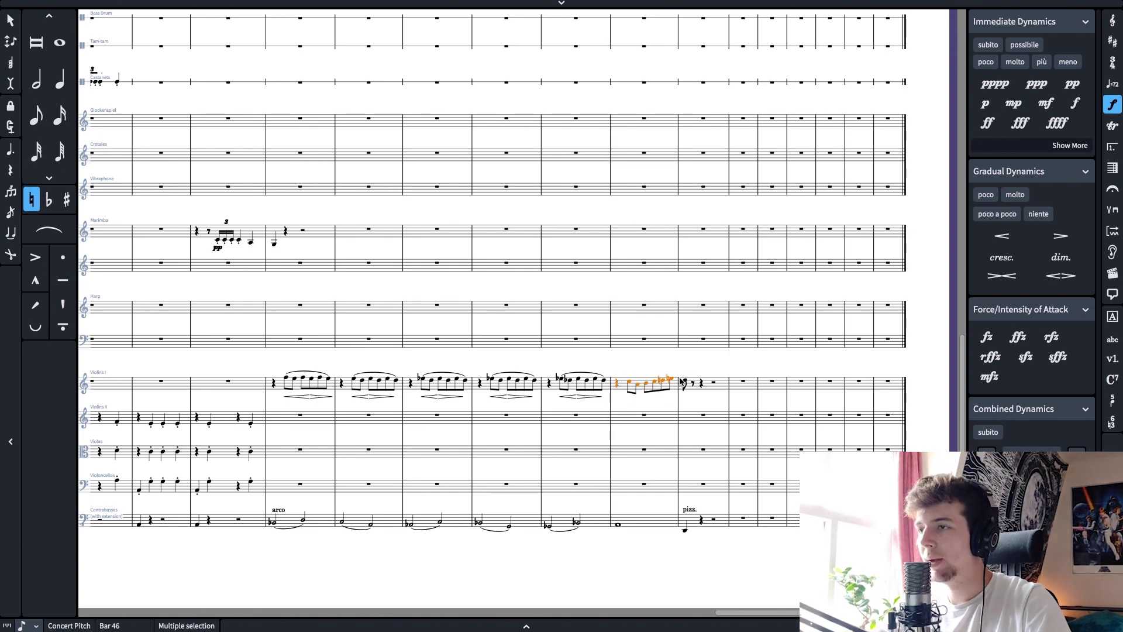
key(s)
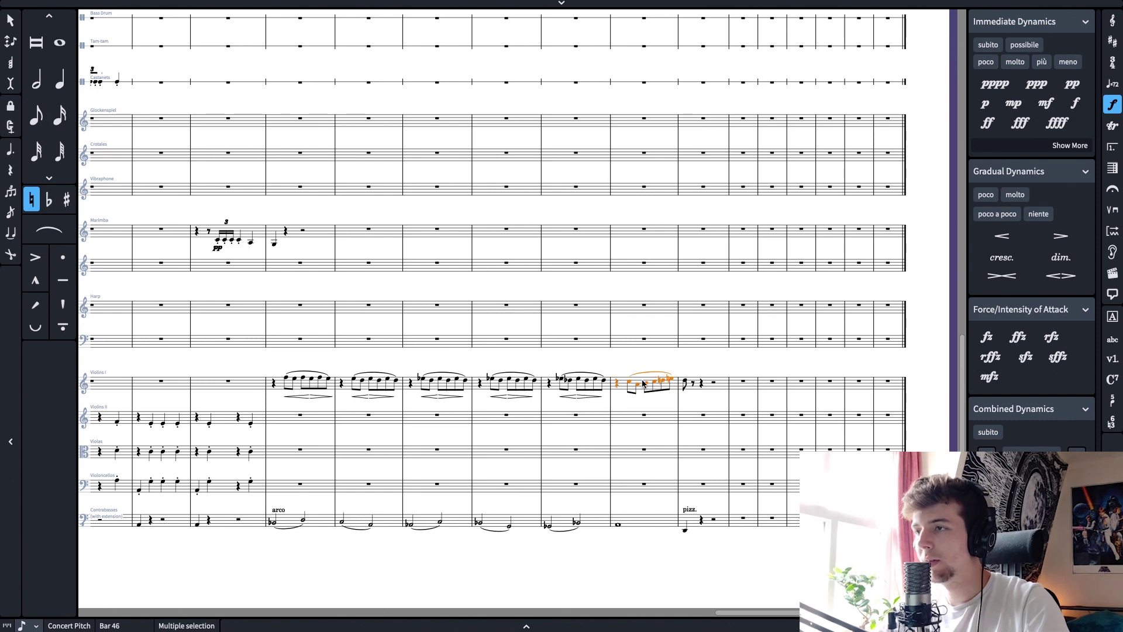
click(1061, 276)
drag(615, 398, 631, 398)
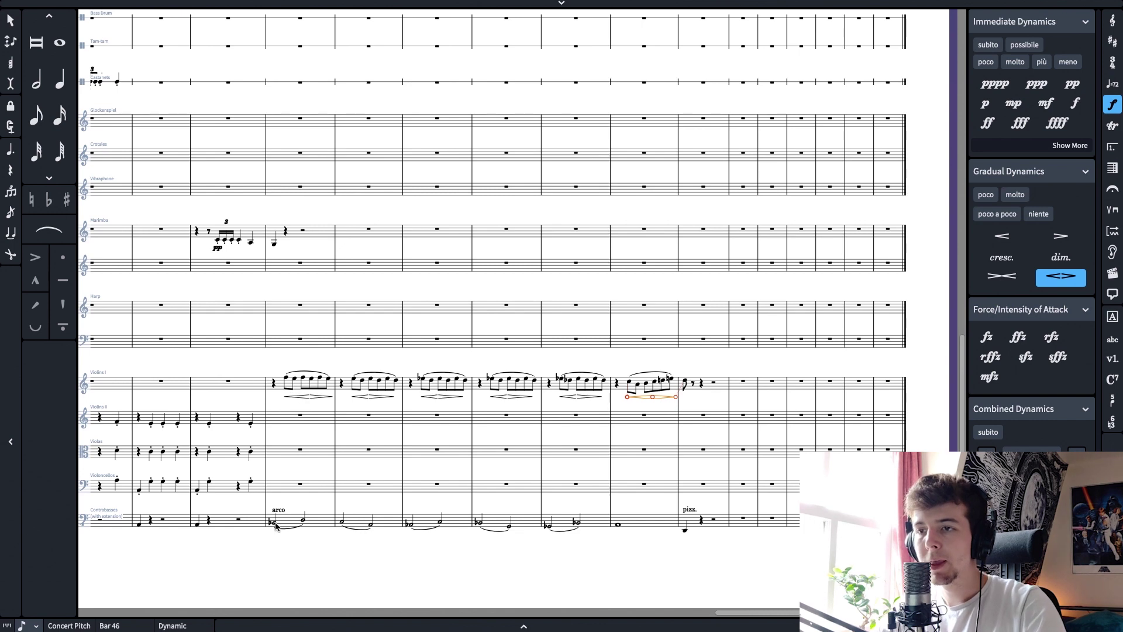
Copy the first violins' slurred figure from bars 41–46 into the second violins and lower the pasted notes as a harmony
click(286, 376)
shift+click(671, 382)
key(ctrl+c)
click(309, 423)
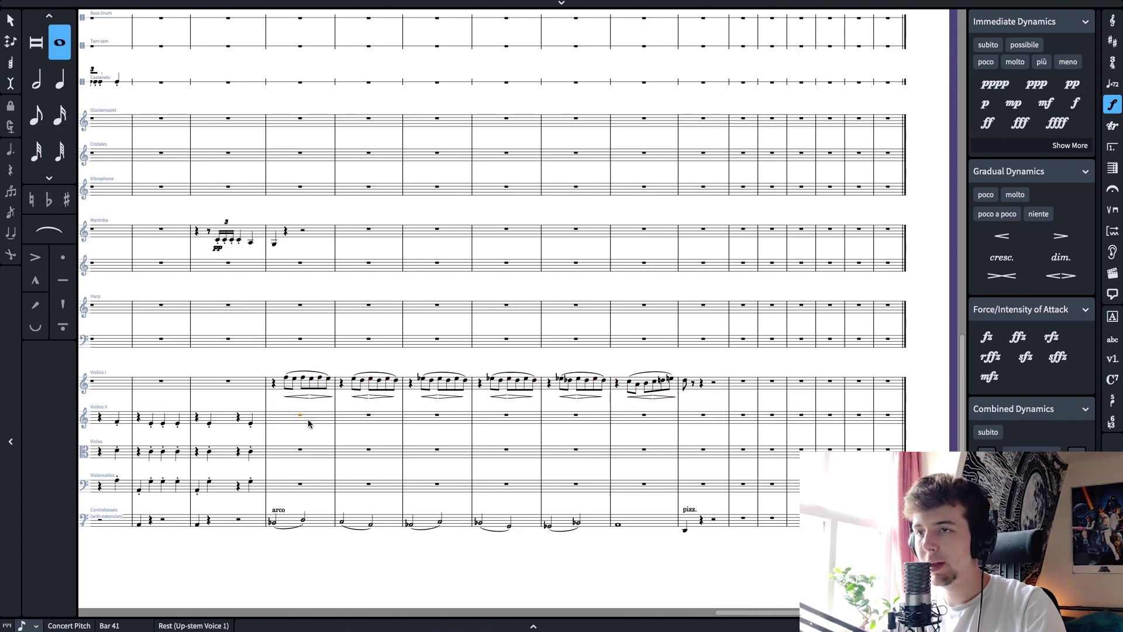
key(ctrl+v)
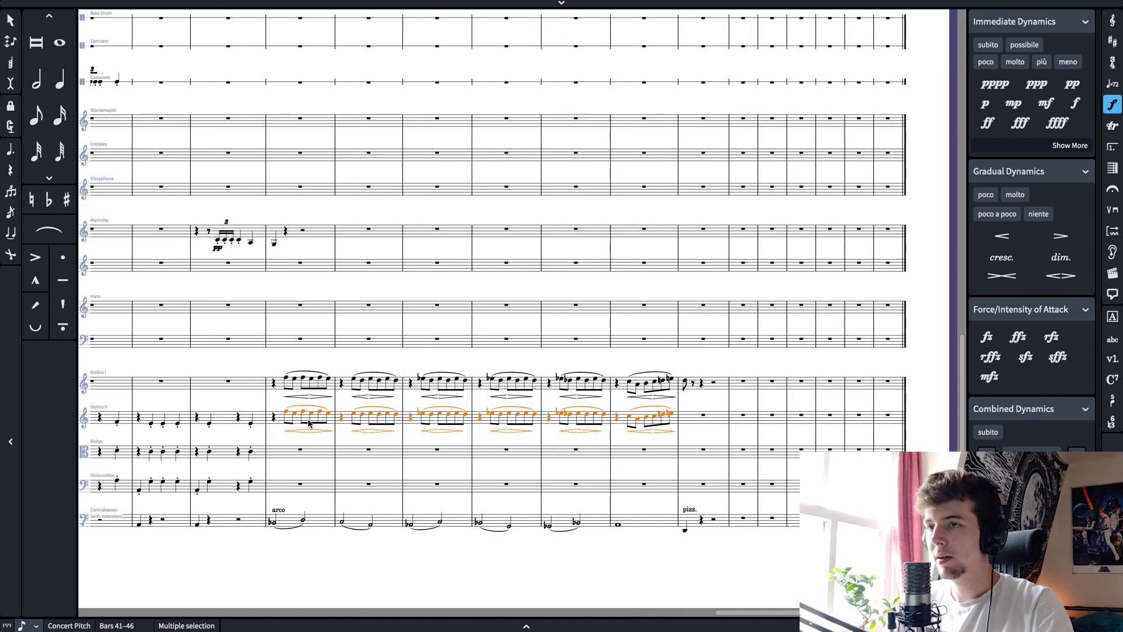
key(alt+Down)
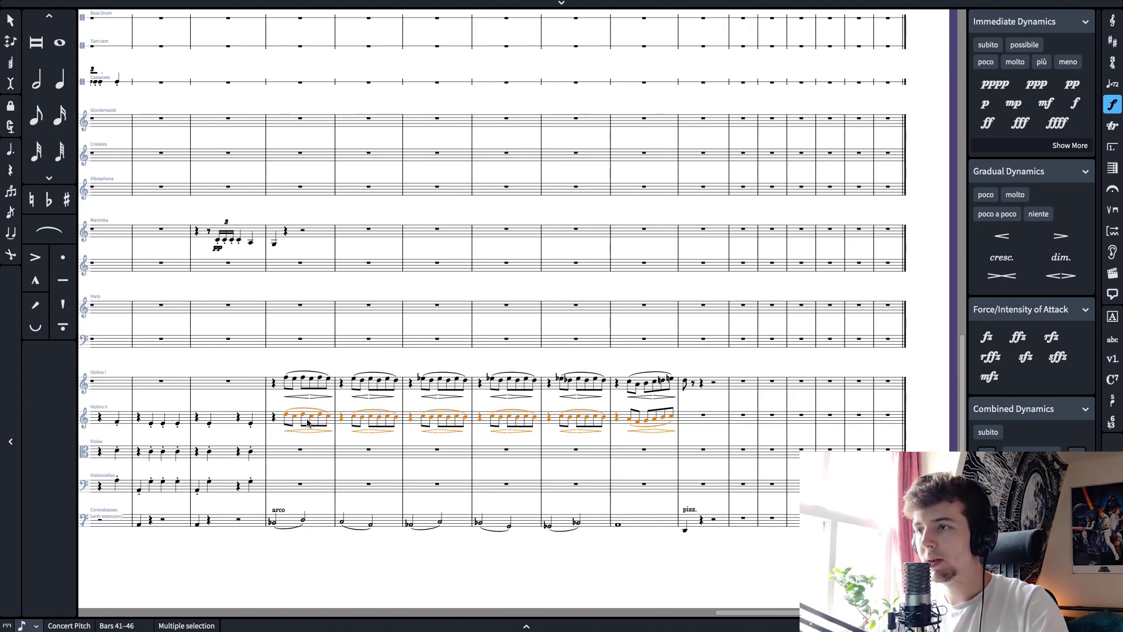
Paste the slurred eighth-note figure into the violas at bars 41–46, starting after the quarter rest and lowered an octave
click(291, 459)
key(ctrl+v)
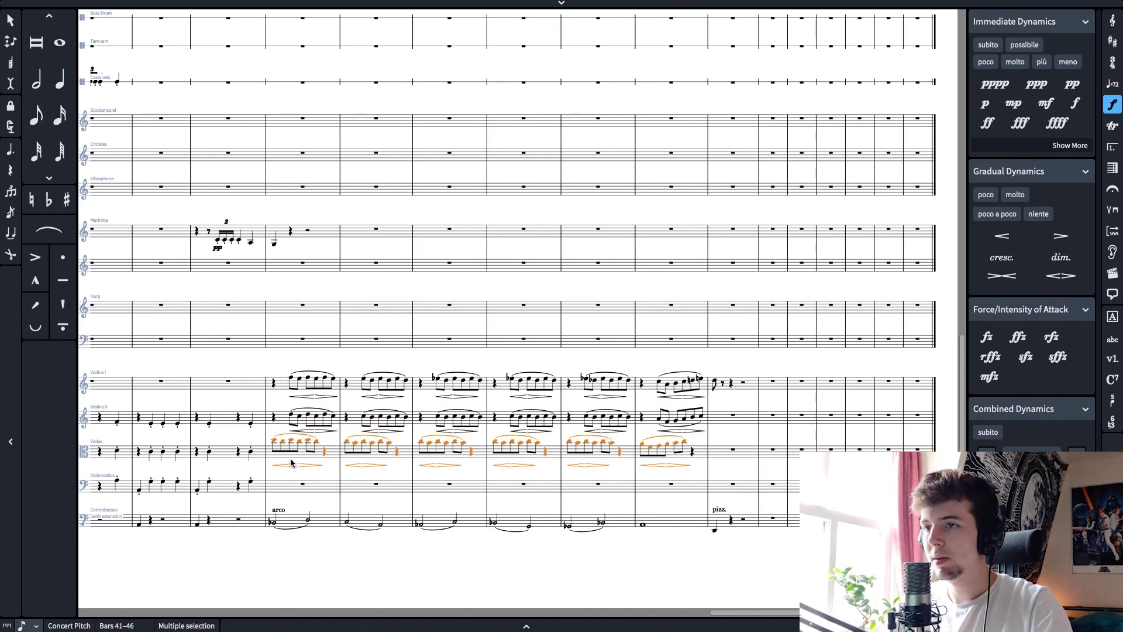
key(ctrl+Down)
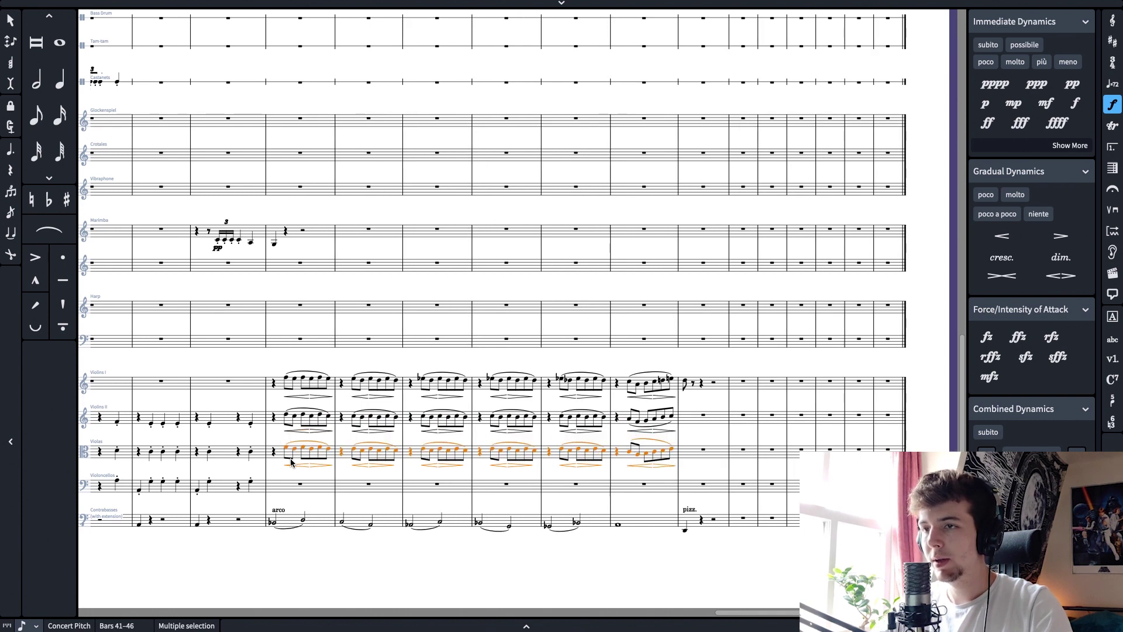
click(294, 445)
click(286, 384)
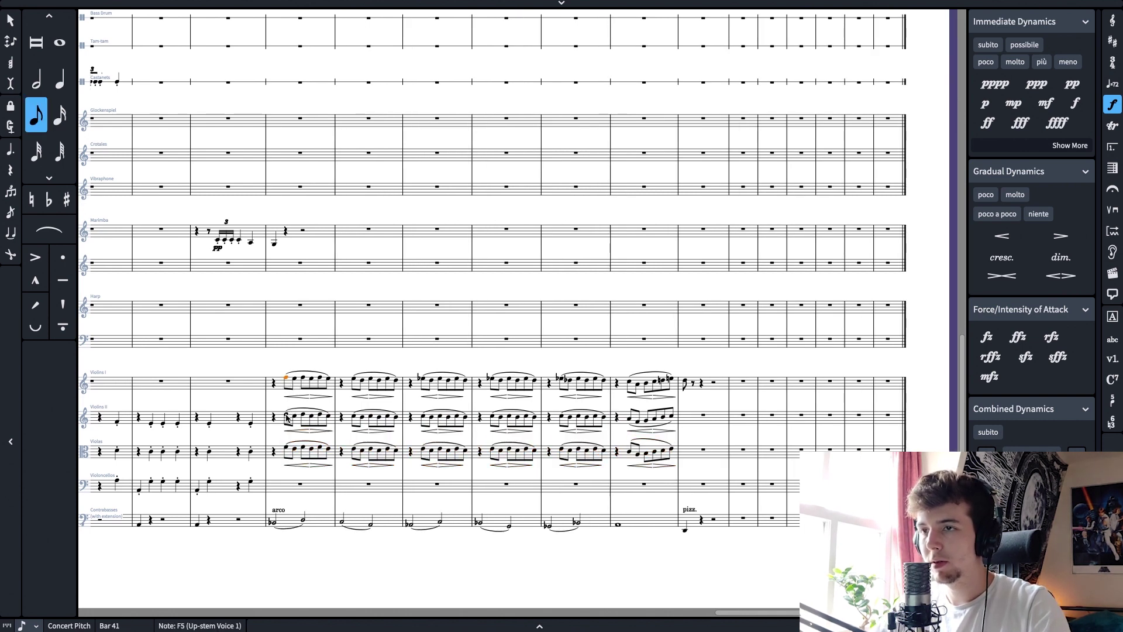
click(299, 454)
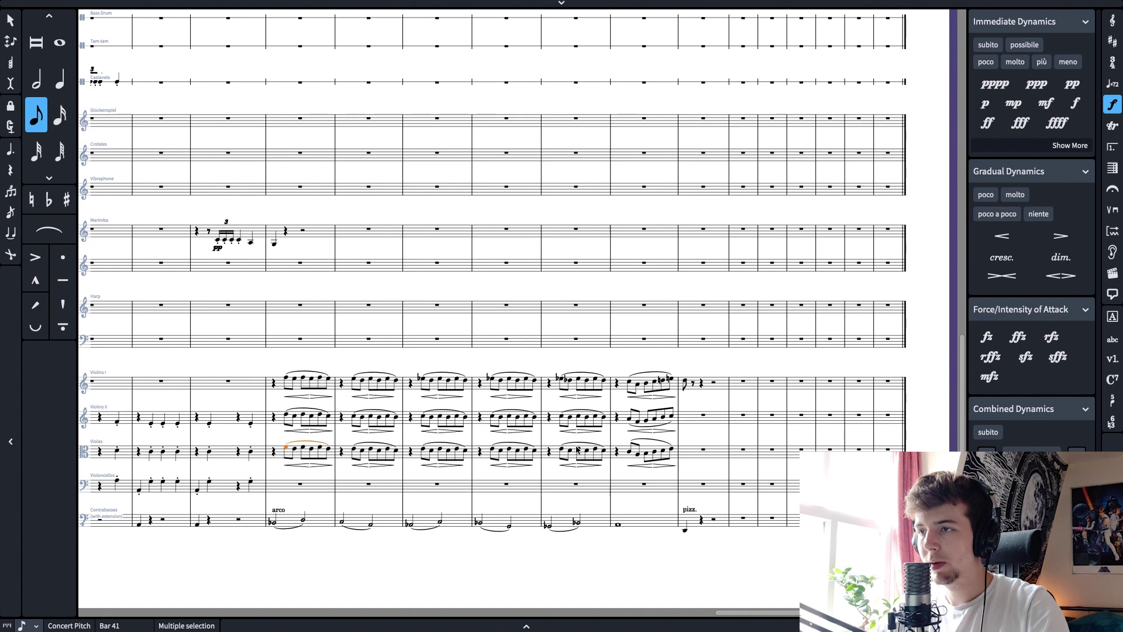
shift+click(671, 453)
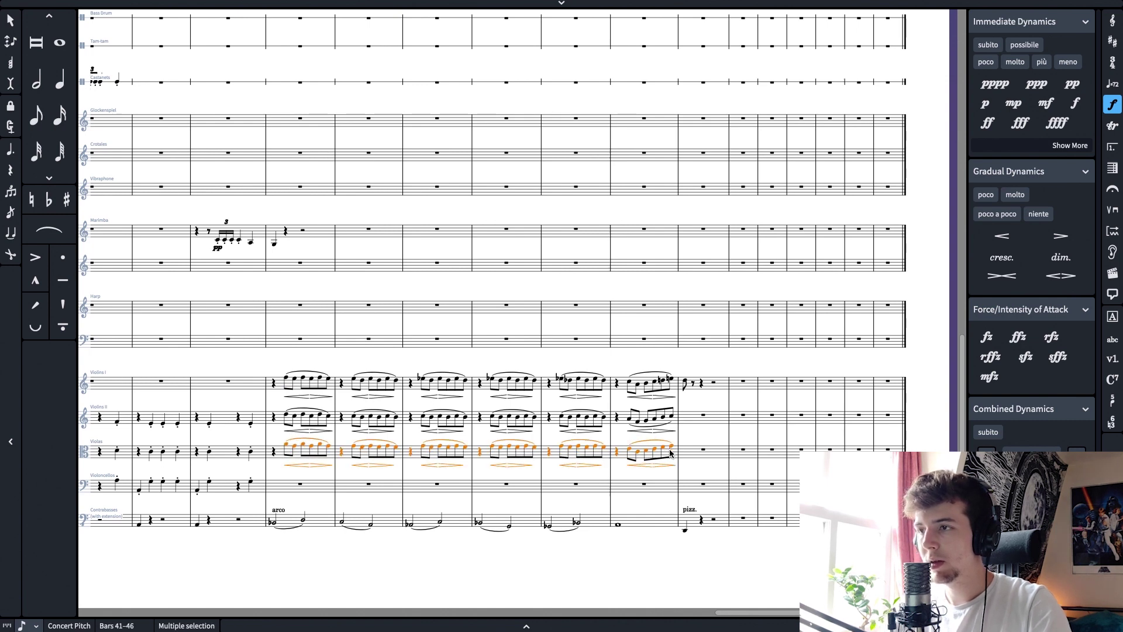
Audition the opening eighth-note chord of bar 41 across violins and violas, and play back the strings from bar 41
click(285, 445)
shift+click(286, 413)
click(285, 379)
shift+click(285, 445)
click(272, 521)
key(space)
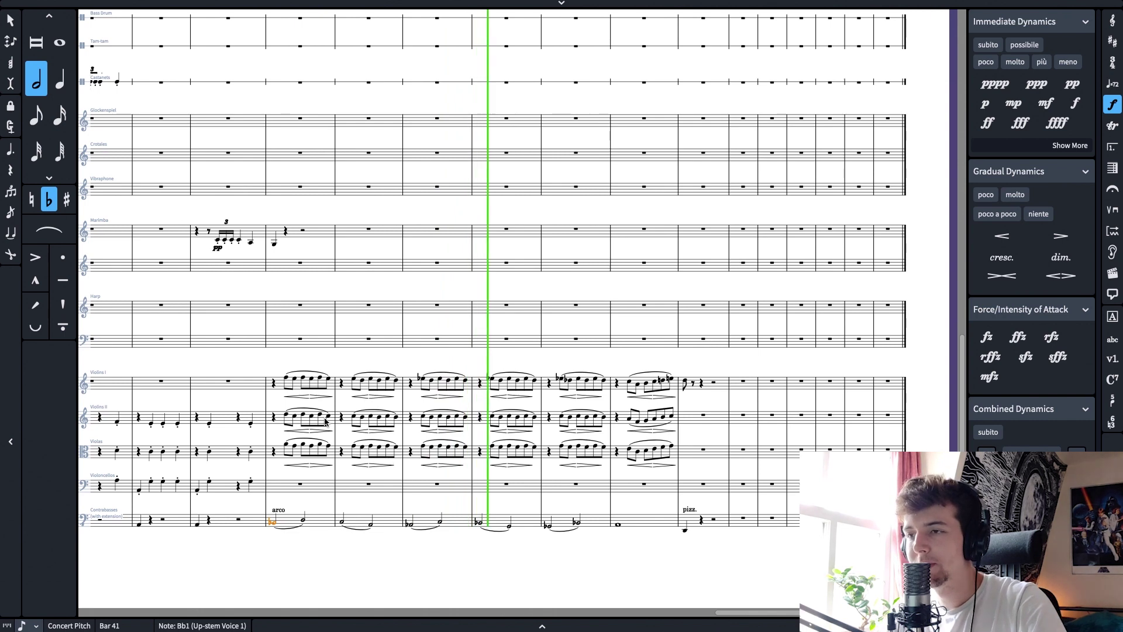
key(space)
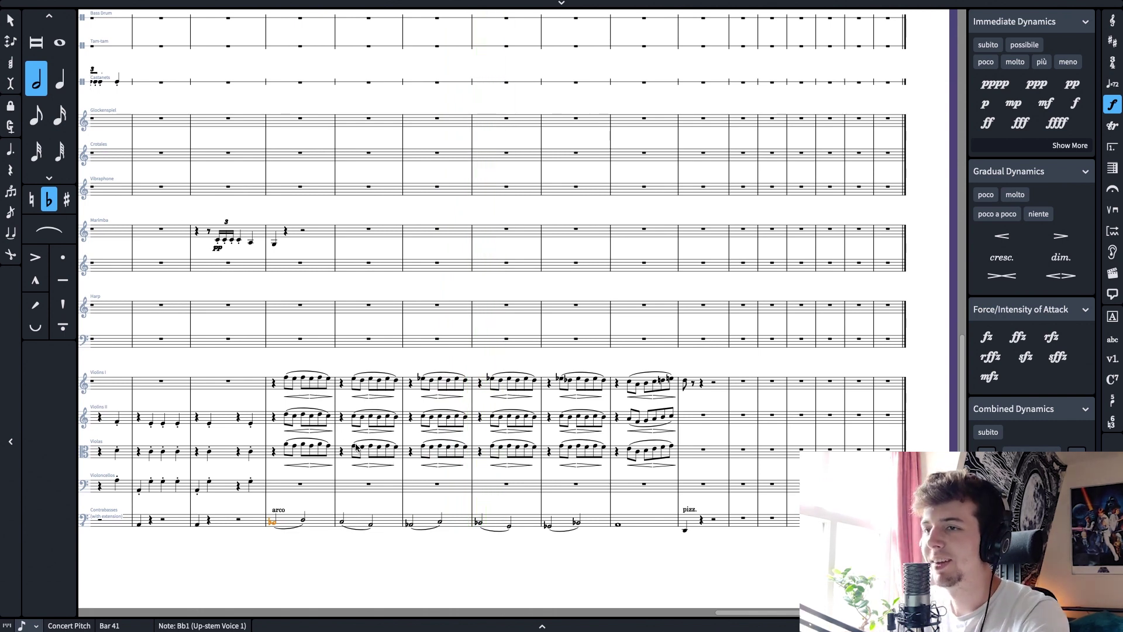
Play back the strings from bar 42 and audition the violas' eighth notes in that bar one by one
click(357, 448)
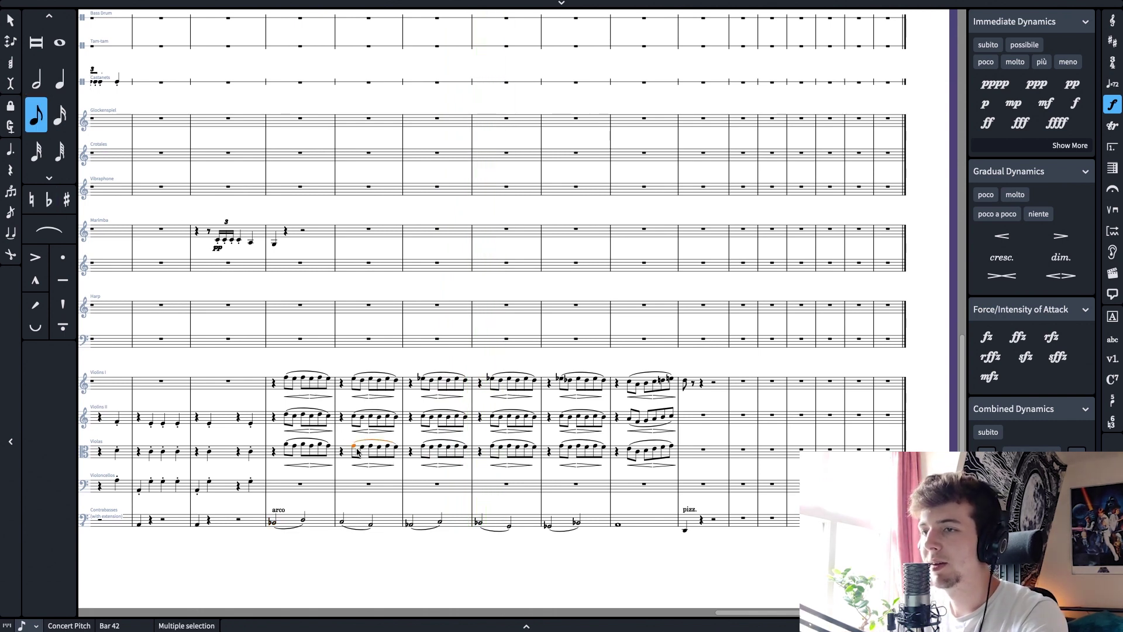
click(346, 519)
key(space)
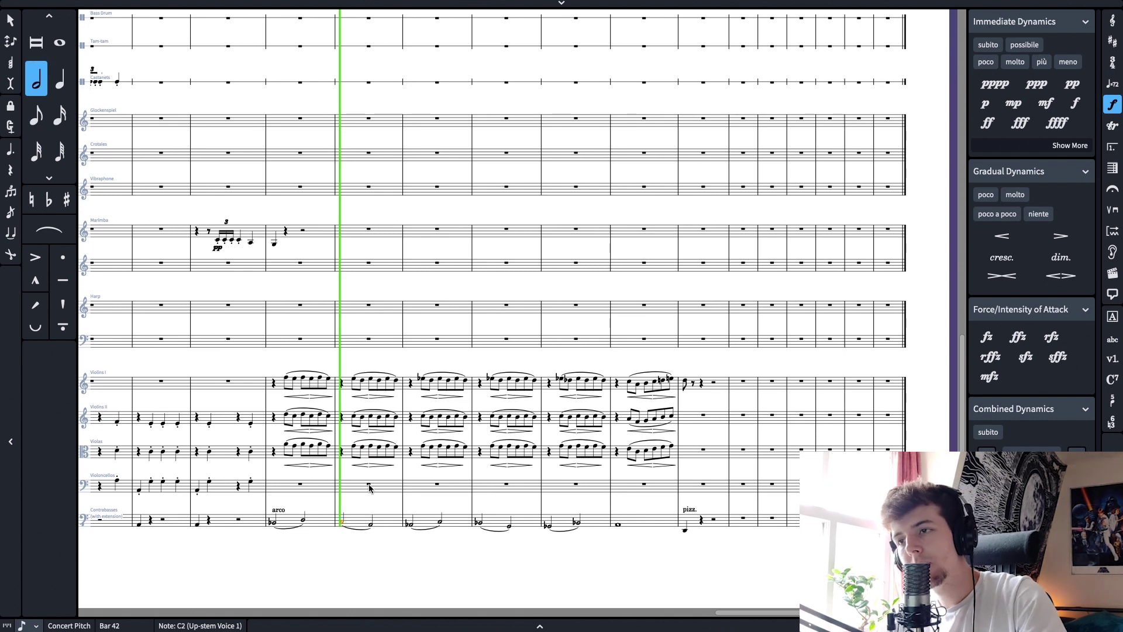
key(space)
click(360, 418)
click(357, 450)
key(Right)
key(Right)
key(Right)
key(Right)
key(Right)
key(Down)
key(ctrl+Up)
key(Left)
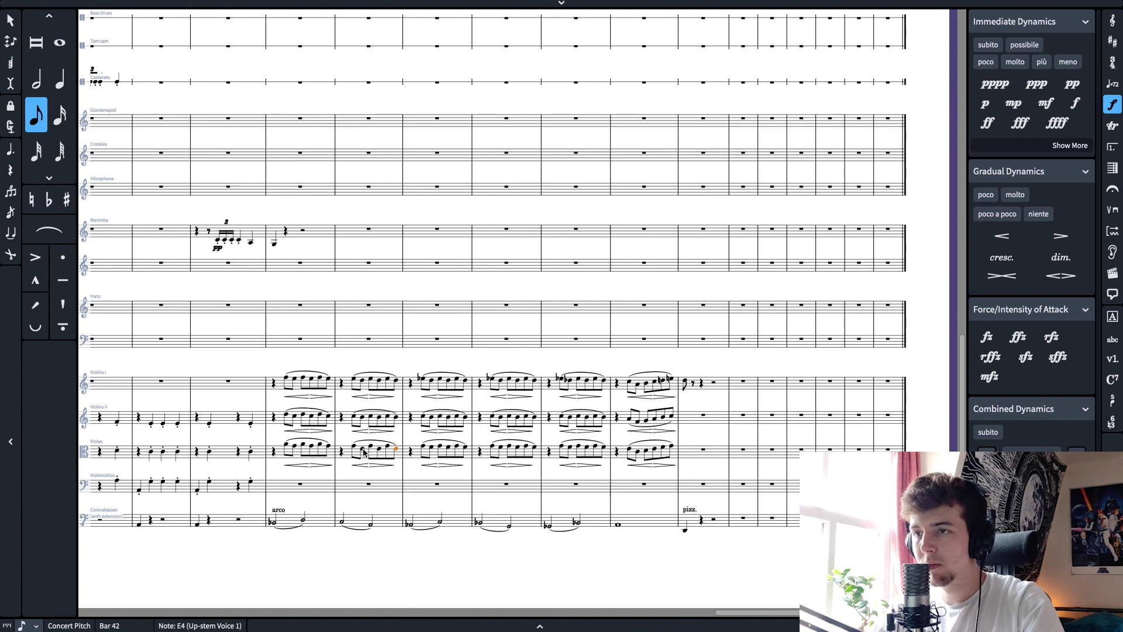
Check bar 42's eighth-note harmony across the upper strings and play it back from the first violins' opening E5
click(363, 447)
shift+click(361, 380)
click(354, 381)
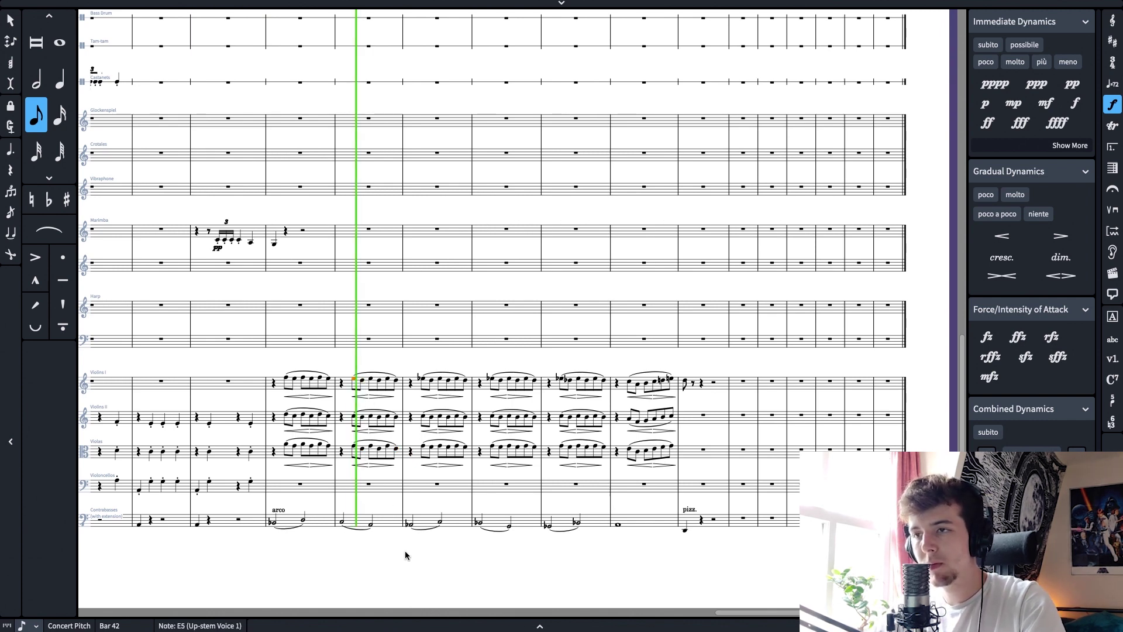
key(space)
Flatten the second eighth note, D4, in the violas' bar 43 run and audition the notes that follow
click(424, 448)
click(432, 449)
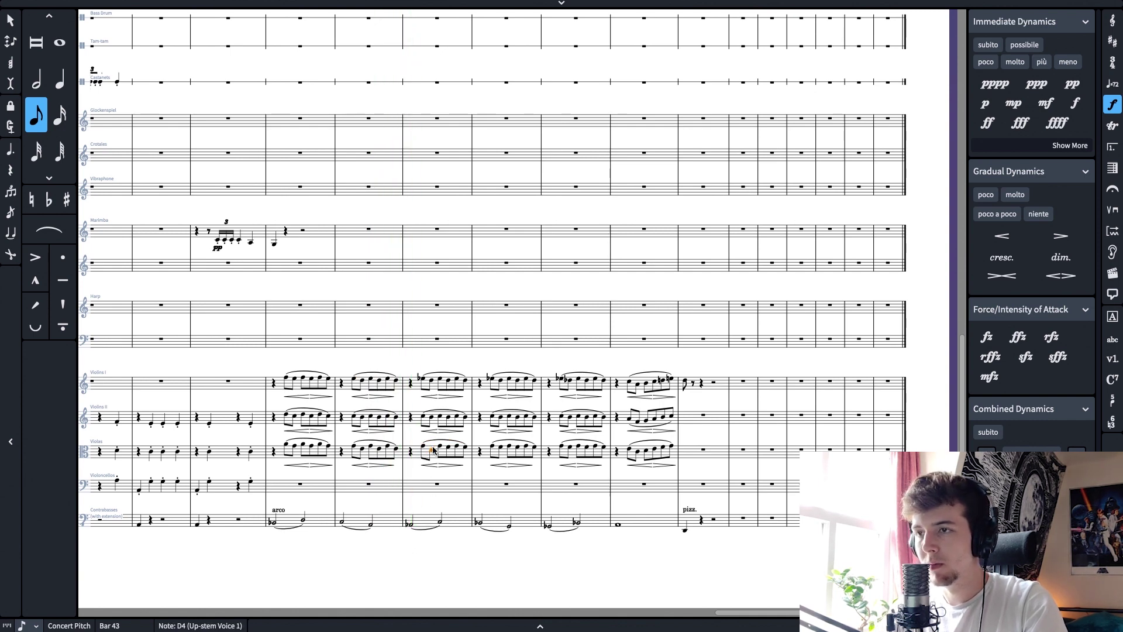
key(equal)
key(super+z)
key(minus)
key(Right)
key(Right)
key(Right)
key(Right)
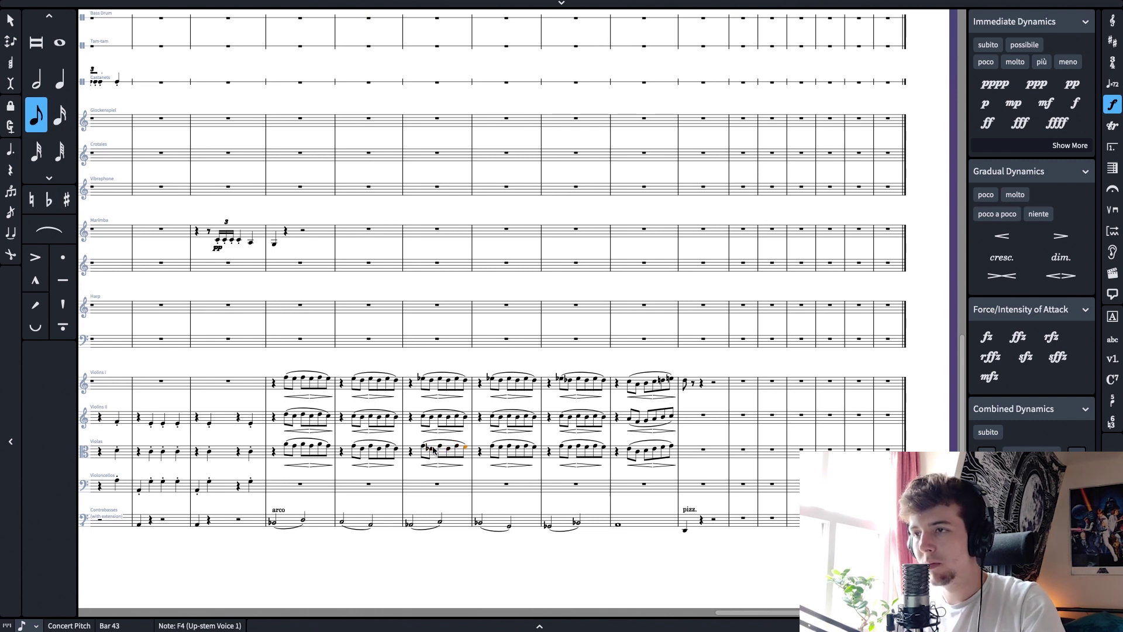
Lower the violas' bar 44 eighth notes so the run starts on F4 and D4 and ends on D4
click(493, 450)
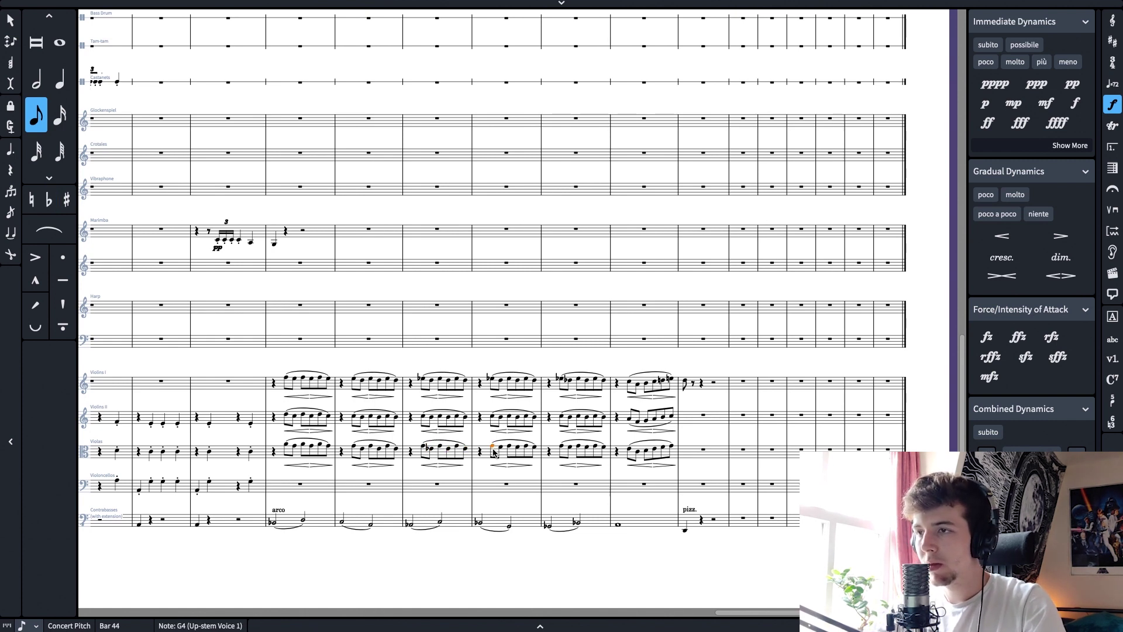
key(alt+Down)
key(alt+Down)
key(alt+Down)
key(Right)
key(alt+Down)
key(alt+Down)
key(Right)
key(alt+Down)
key(alt+Down)
key(alt+Up)
key(Right)
key(alt+Down)
key(alt+Down)
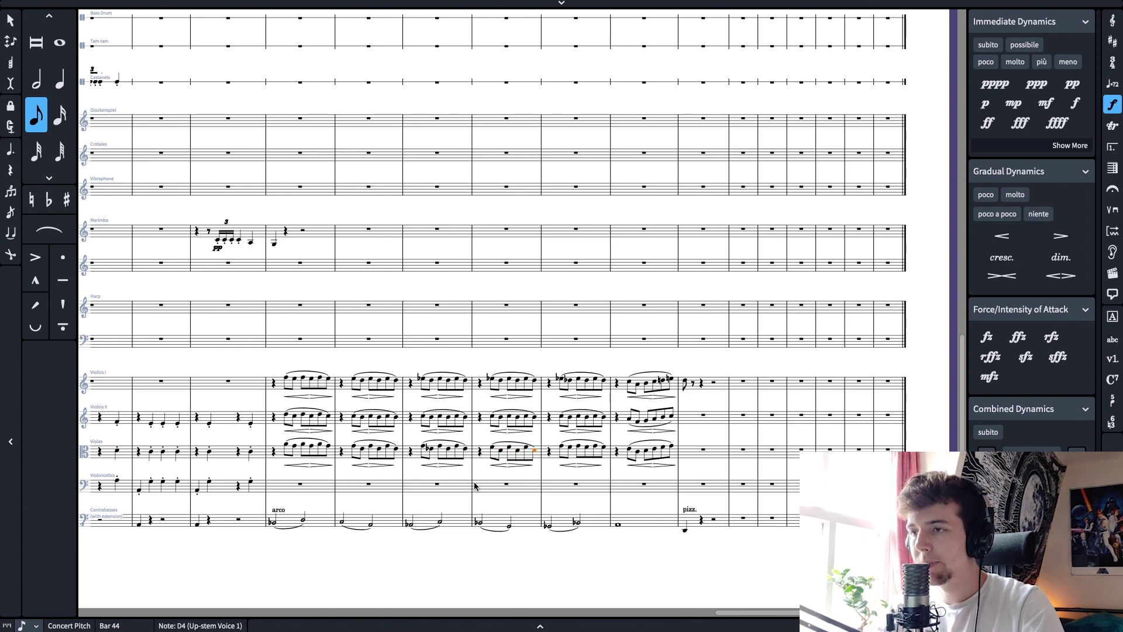
Play back bar 44 and audition its first eighth-note chord across the upper strings against the contrabass note
click(479, 454)
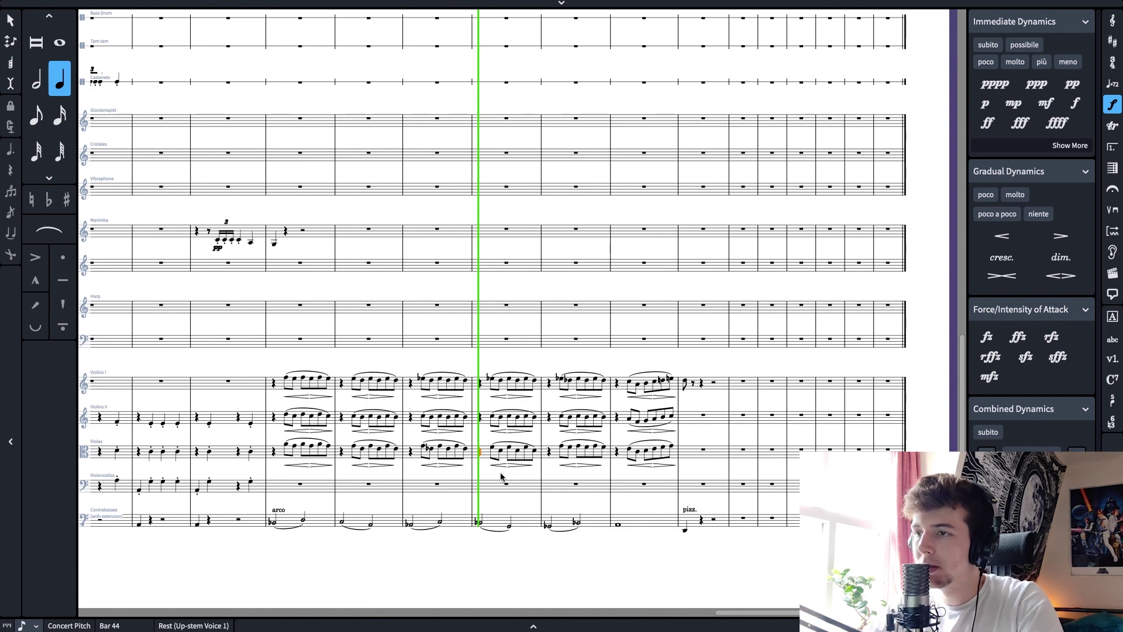
key(space)
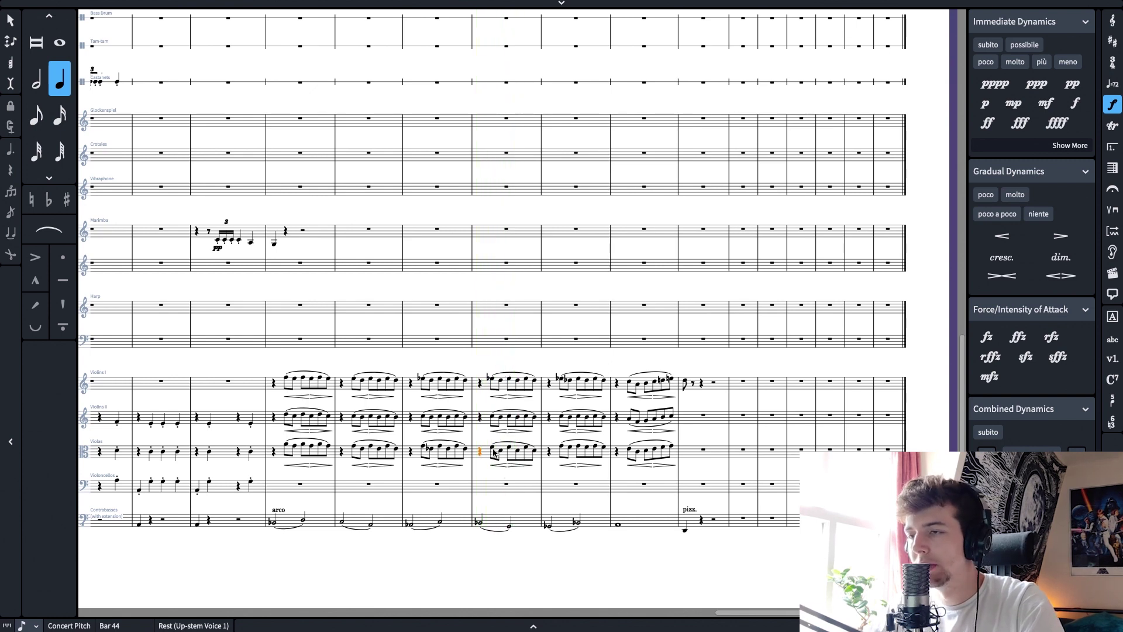
shift+click(495, 383)
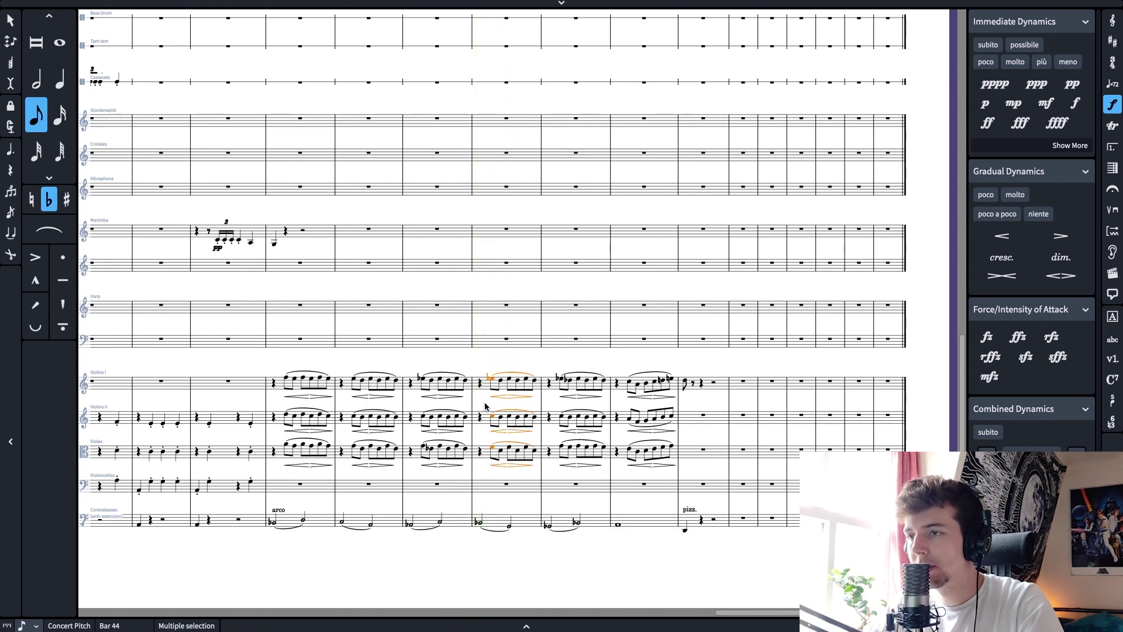
click(479, 521)
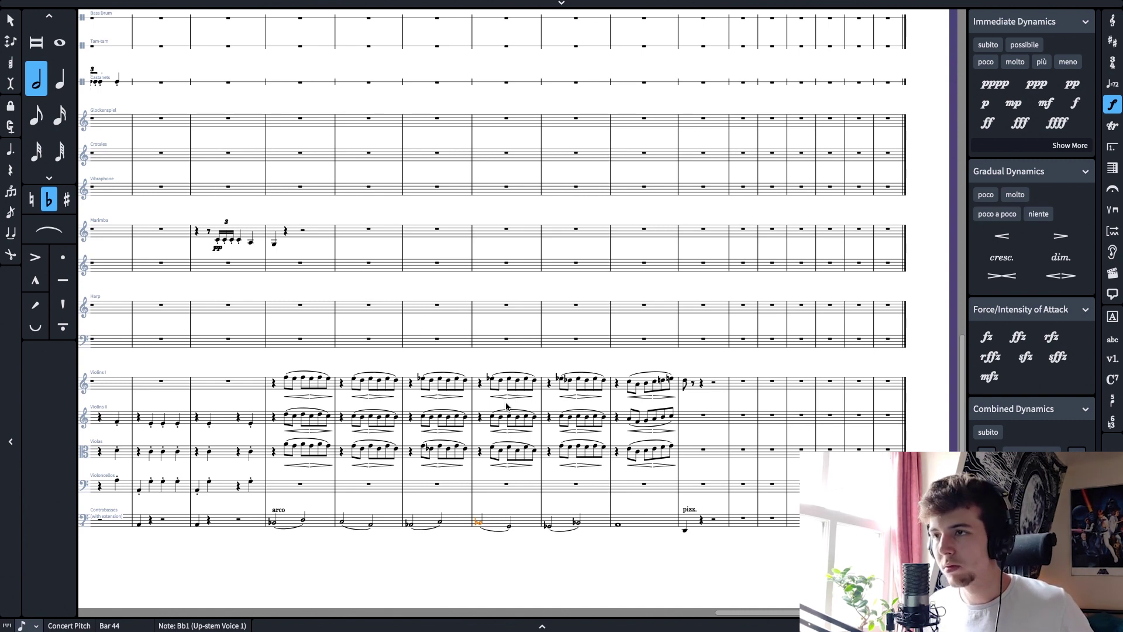
Rework the first violins' bar 44 run by ear, removing the flat from its opening eighth note
click(495, 384)
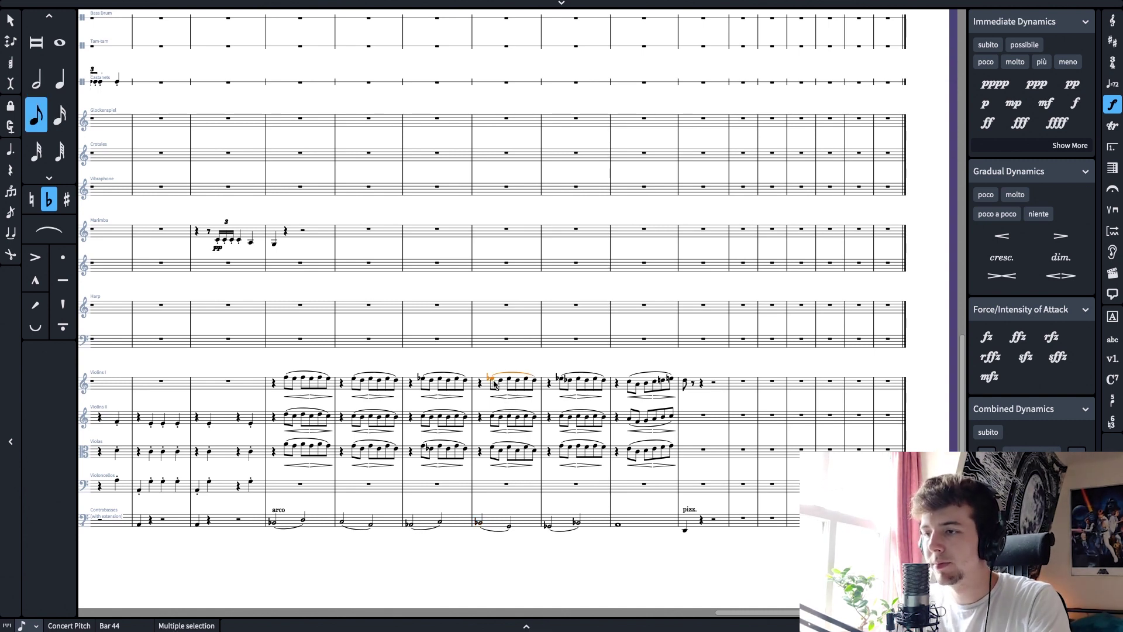
key(Right)
key(Right)
key(Right)
key(Right)
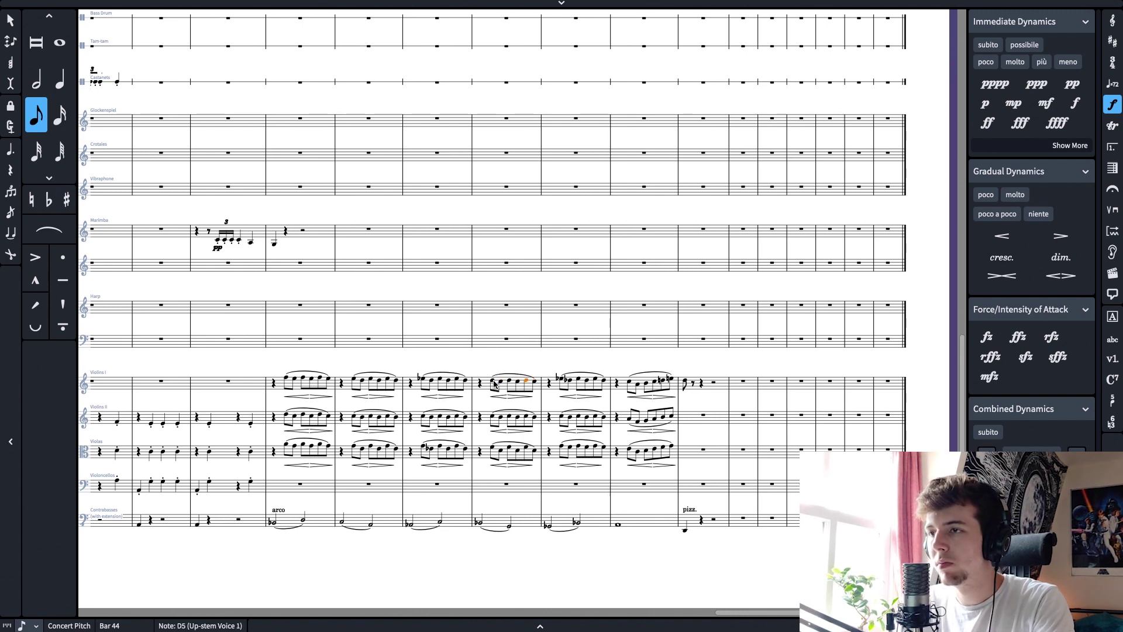
Lower the second violins' bar 44 eighth notes one by one, bringing the closing pair to B4
key(ctrl+Down)
key(Right)
key(alt+Down)
key(Right)
key(alt+Down)
key(Right)
key(Delete)
key(Right)
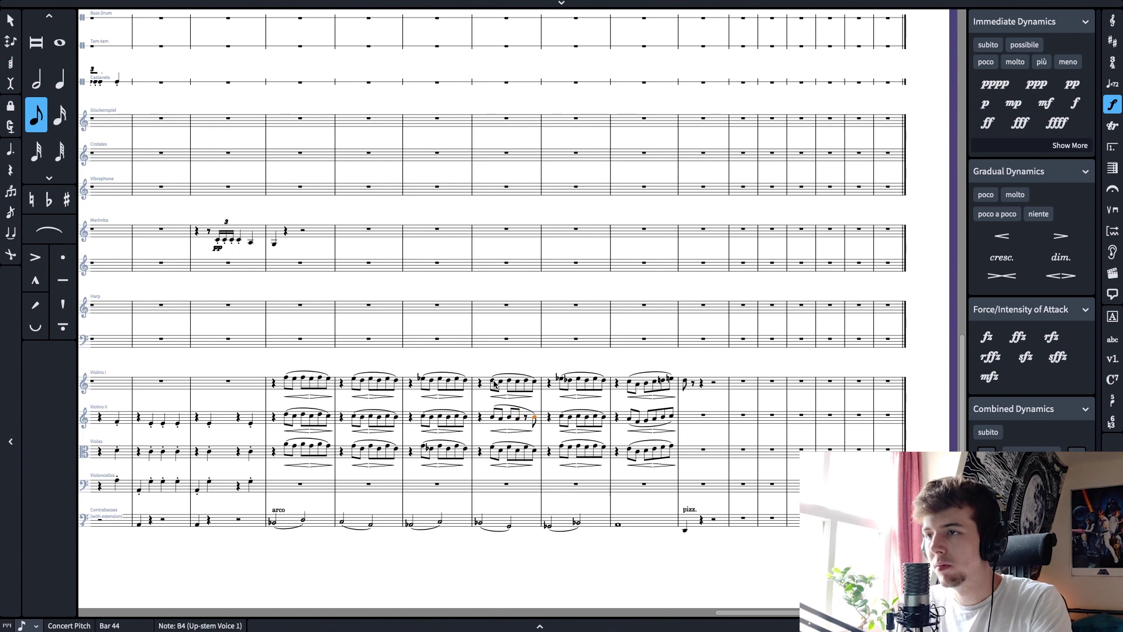
key(ctrl+z)
key(Left)
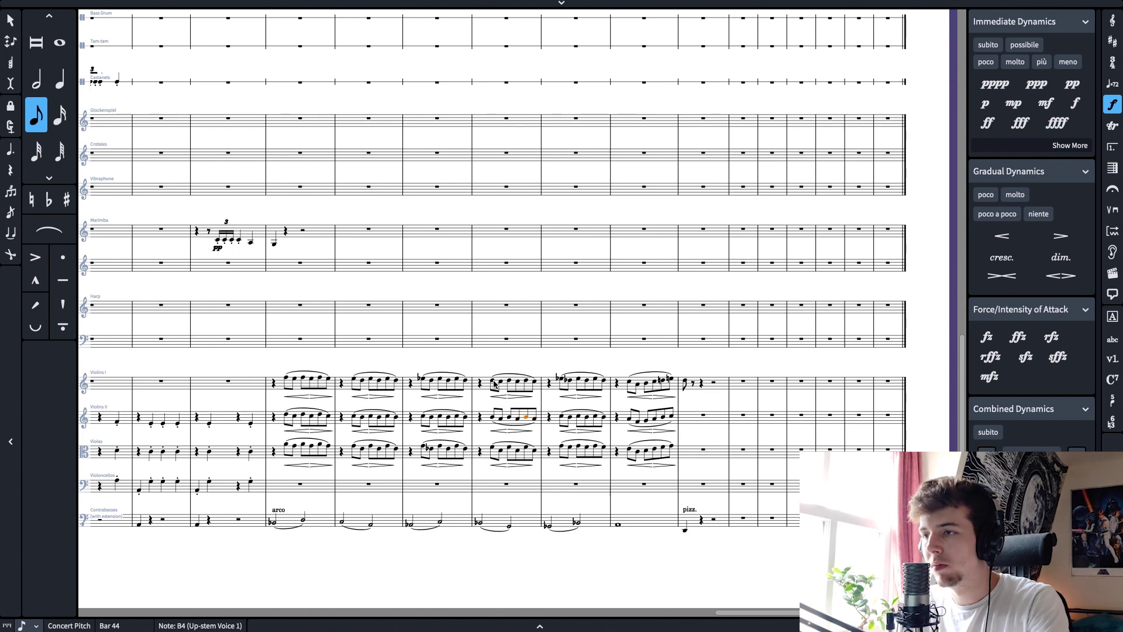
key(Left)
key(Left)
key(Left)
key(Left)
key(Left)
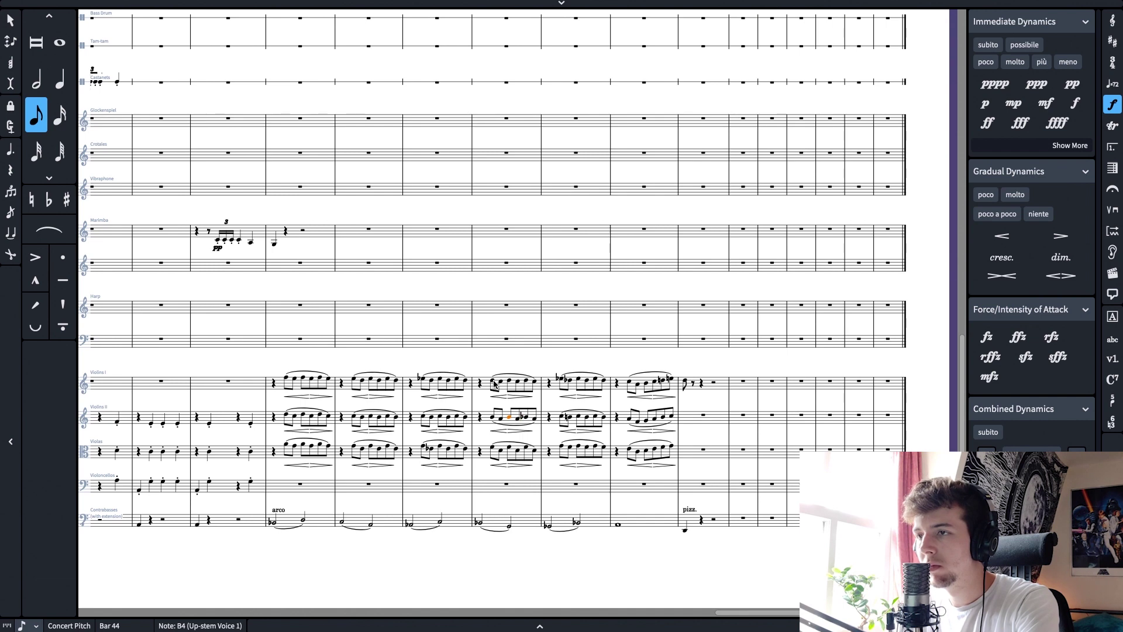
Compare the opening eighth notes of both violin parts in bar 44 and flatten the second violins' first note
click(492, 417)
shift+click(492, 381)
click(500, 382)
click(504, 418)
key(Right)
key(Right)
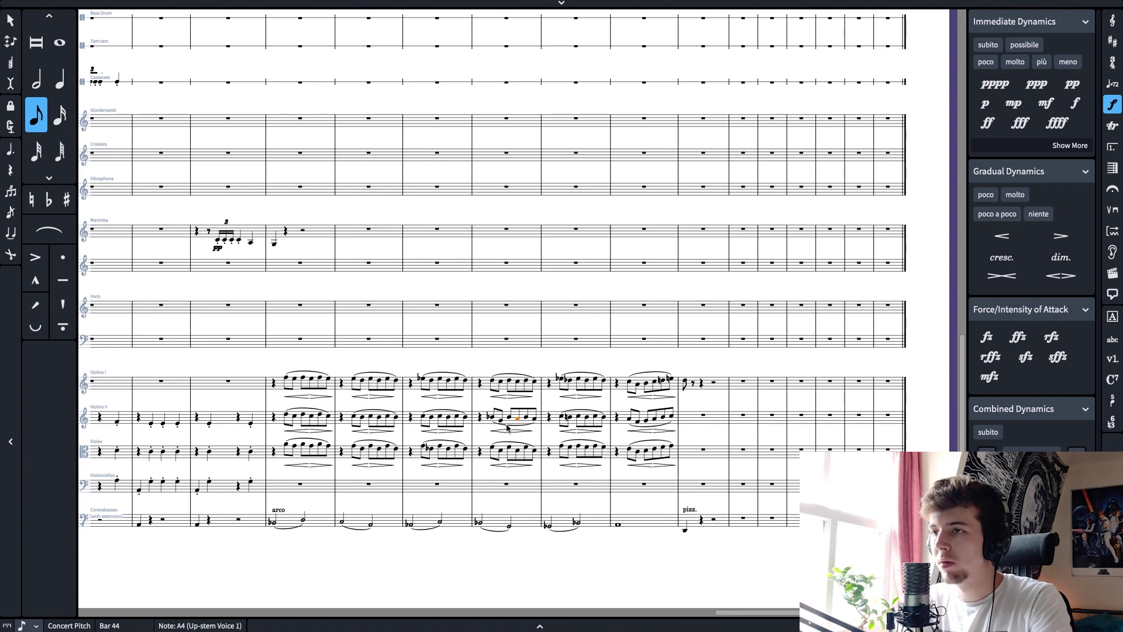
Try other pitches for the second violins' fourth eighth note in bar 44 and lower the closing eighth note
key(Right)
key(Left)
key(alt+Up)
key(alt+Down)
key(alt+Down)
key(alt+Right)
key(Right)
key(Left)
key(ctrl+z)
key(Right)
key(Right)
key(alt+Down)
key(Left)
Audition the violas' bar 44 eighth notes one by one and play back the strings from the start of that bar
key(Down)
key(Left)
key(Left)
key(Left)
key(Left)
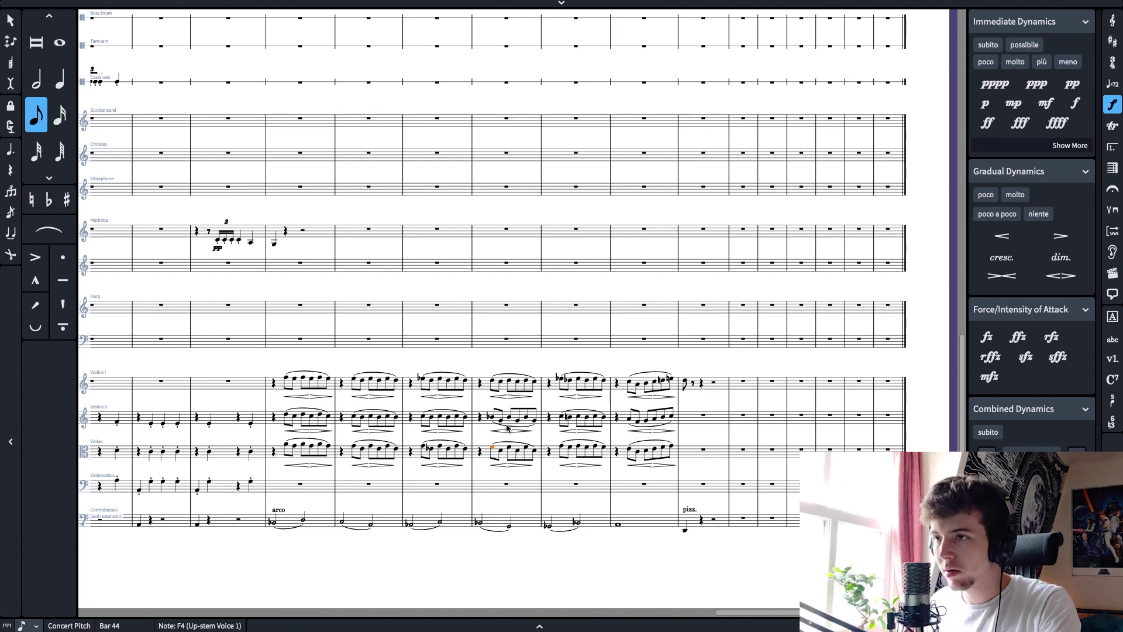
key(Left)
key(Right)
key(Right)
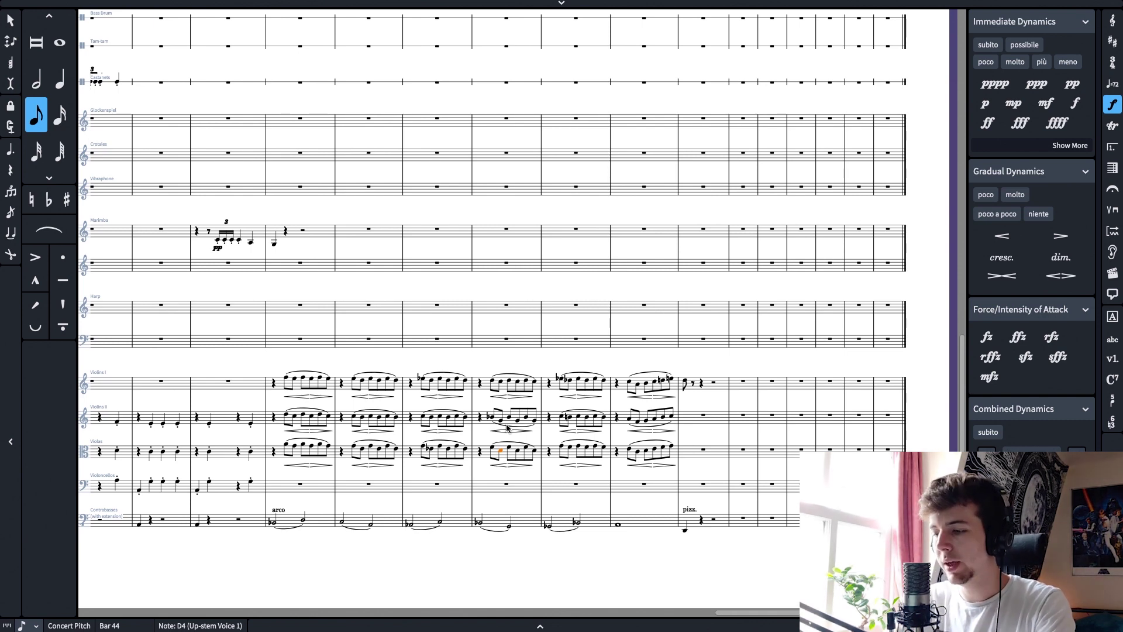
key(Right)
key(Right)
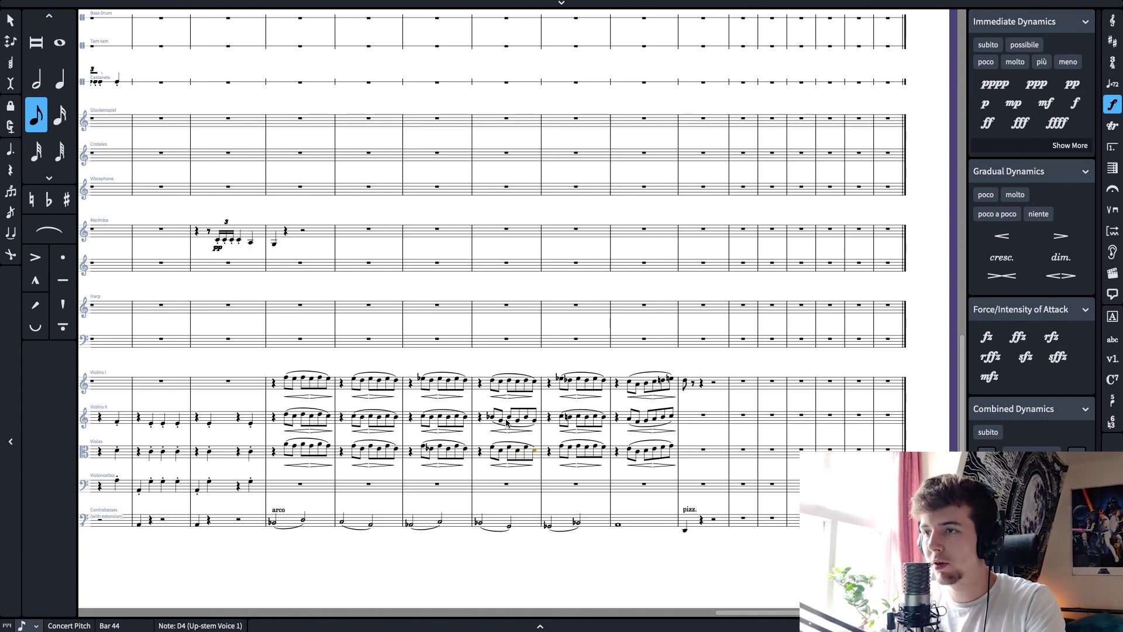
click(479, 416)
key(p)
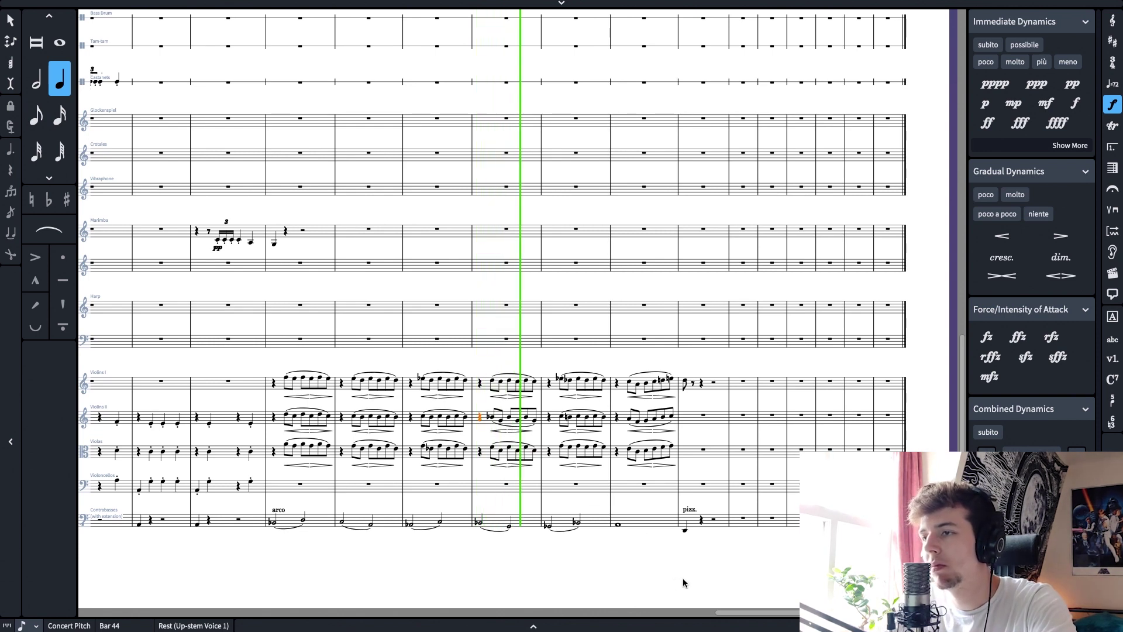
Play back the strings from bar 41 and copy bar 44's eighth-note figures in both violins and violas to bar 45
key(space)
key(space)
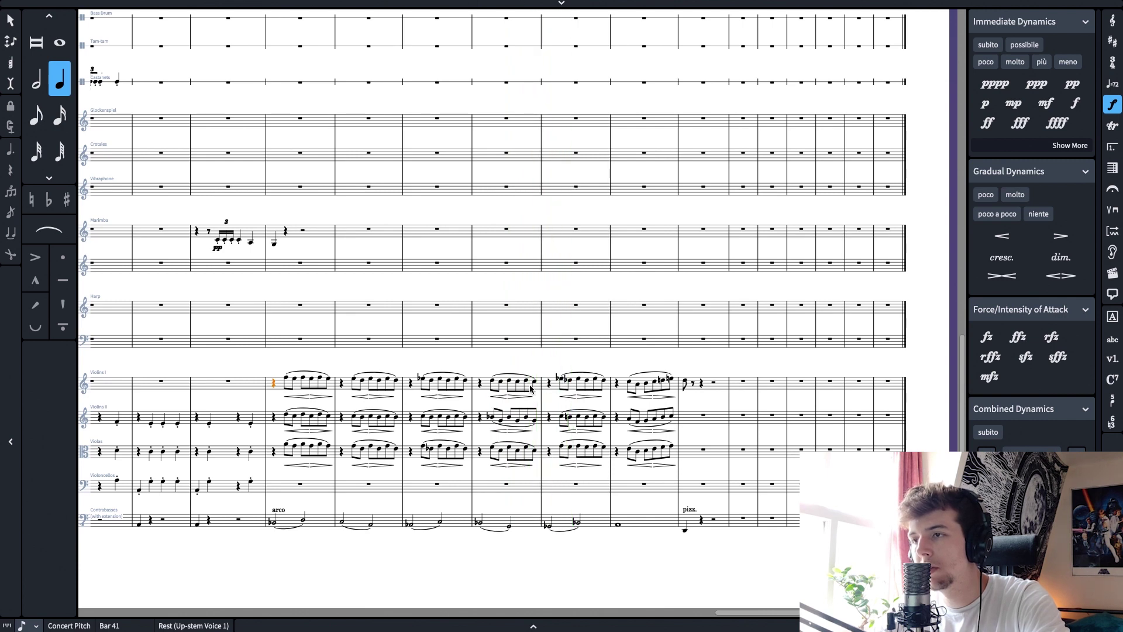
click(494, 380)
shift+click(533, 452)
click(559, 381)
key(super+v)
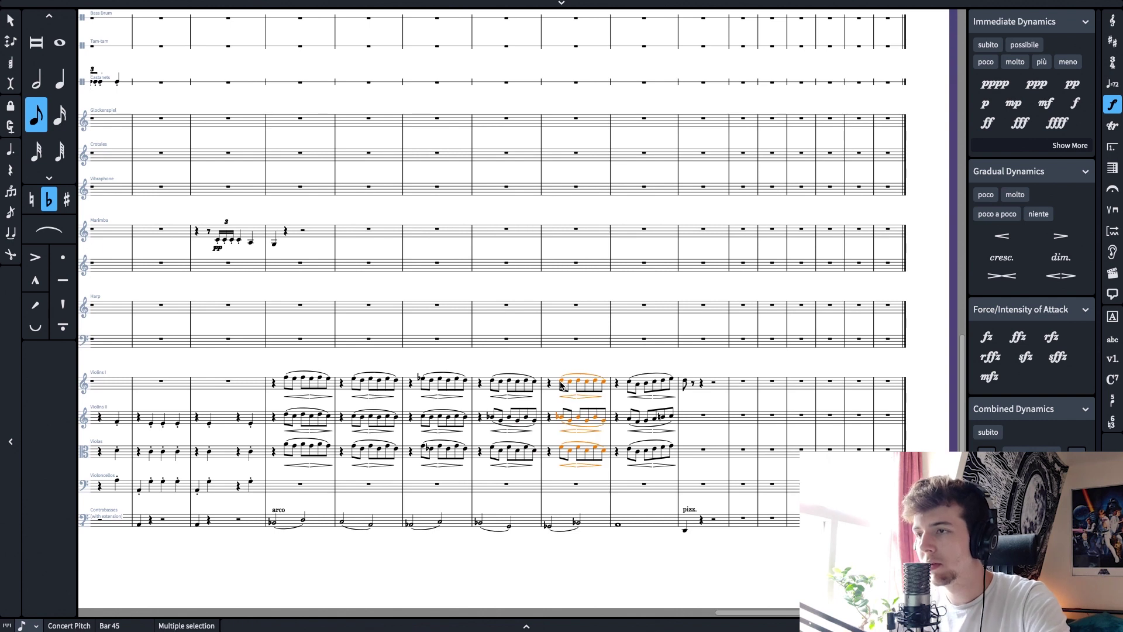
Try different downward transpositions of the bar 45 figures in both violin parts and the violas, keeping the lowered version with flats
key(minus)
key(ctrl+z)
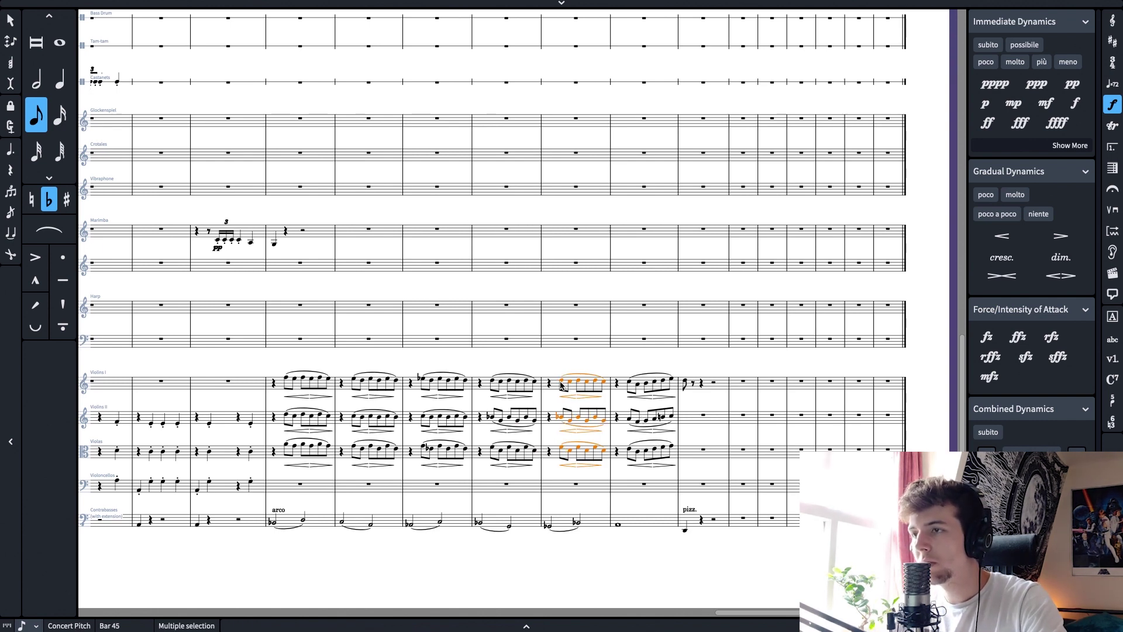
key(ctrl+Down)
key(ctrl+z)
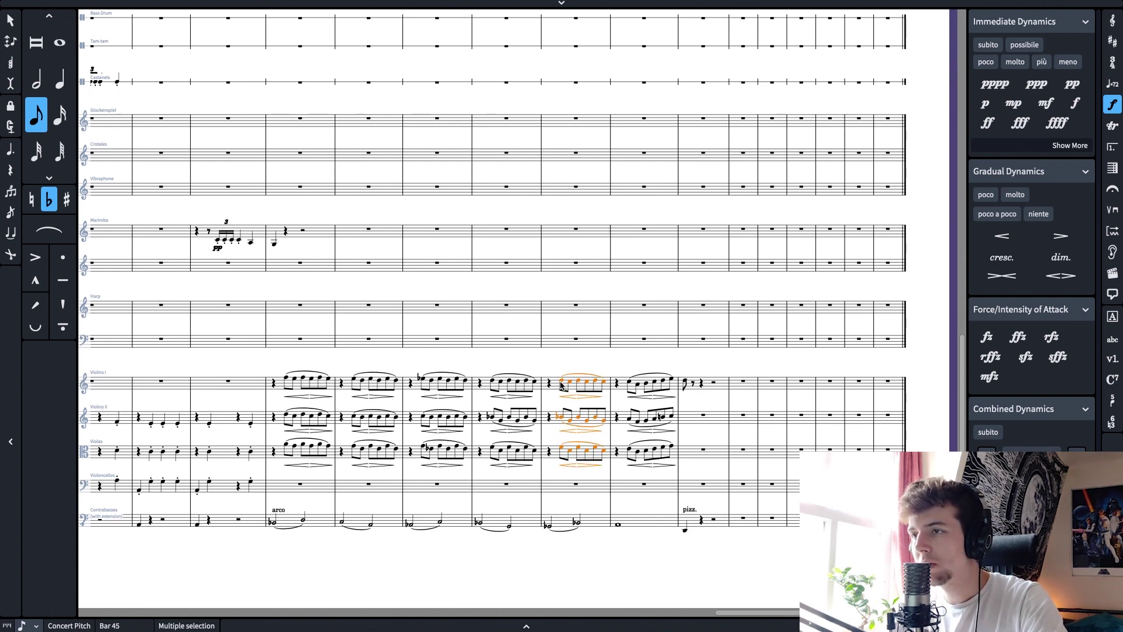
key(alt+shift+Down)
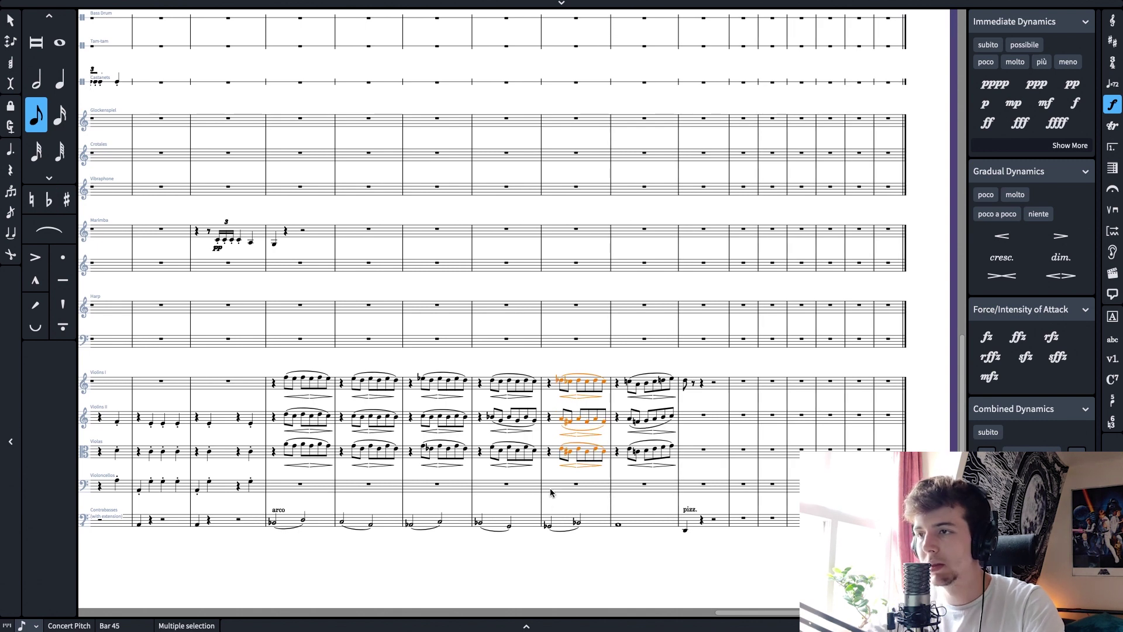
Flatten the violas' second, fourth and sixth eighth notes in bar 45 and play back the strings from that bar
click(569, 451)
key(minus)
click(586, 451)
key(minus)
click(602, 453)
key(minus)
click(548, 524)
key(shift+n)
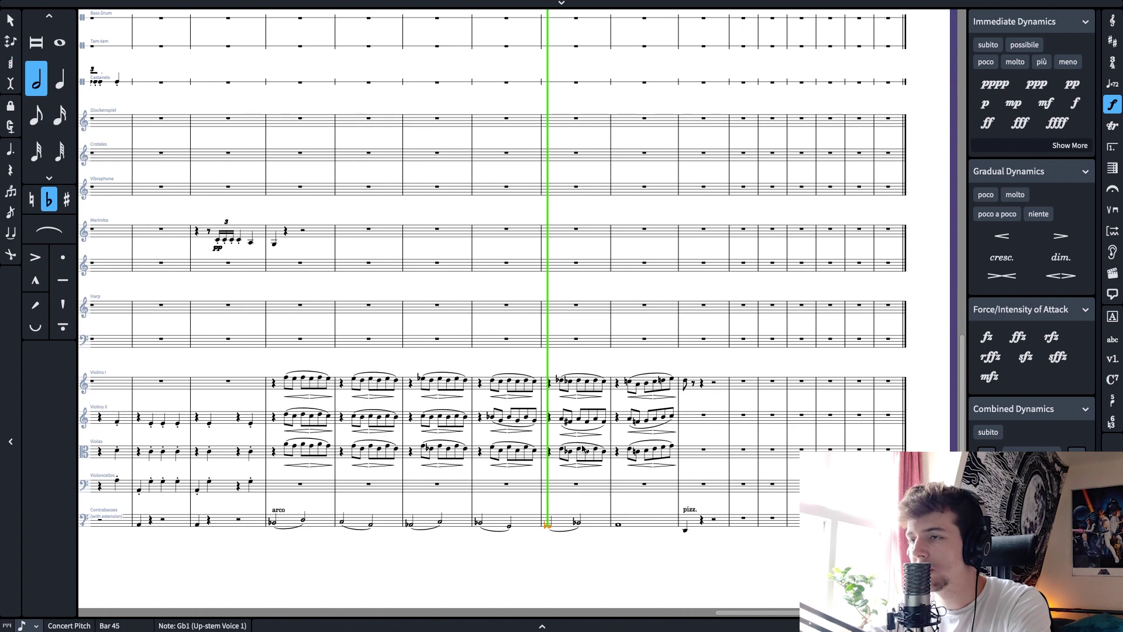
key(space)
Adjust the second violins' eighth notes in bar 45 one by one, bringing the closing note to Gb4
click(571, 425)
click(587, 422)
key(alt+equal)
key(Left)
key(Left)
key(alt+Up)
key(minus)
key(Right)
key(Right)
key(alt+=)
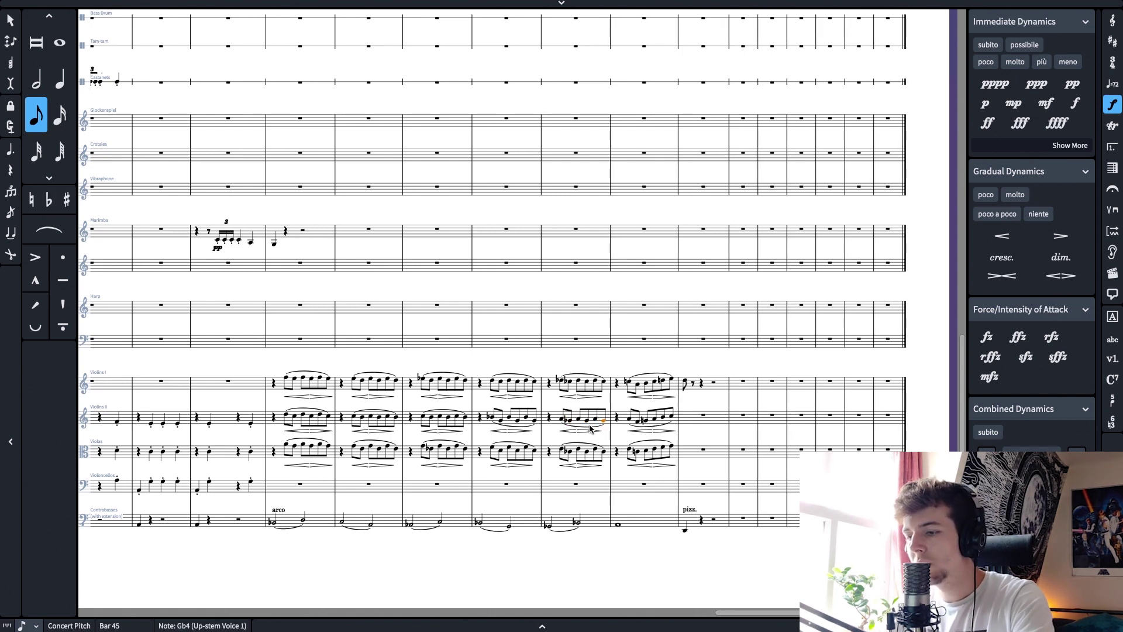
Audition the second violins' bar 45 notes backwards and compare the second eighth note across both violins and violas
key(Left)
key(Left)
key(Left)
key(Left)
key(Left)
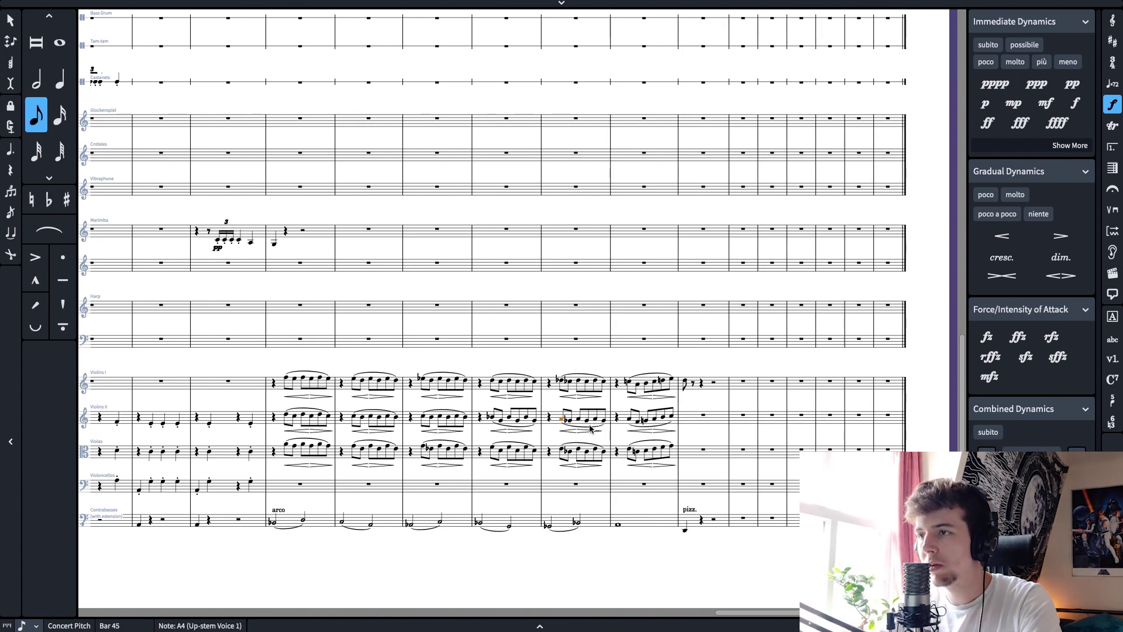
click(572, 452)
shift+click(569, 382)
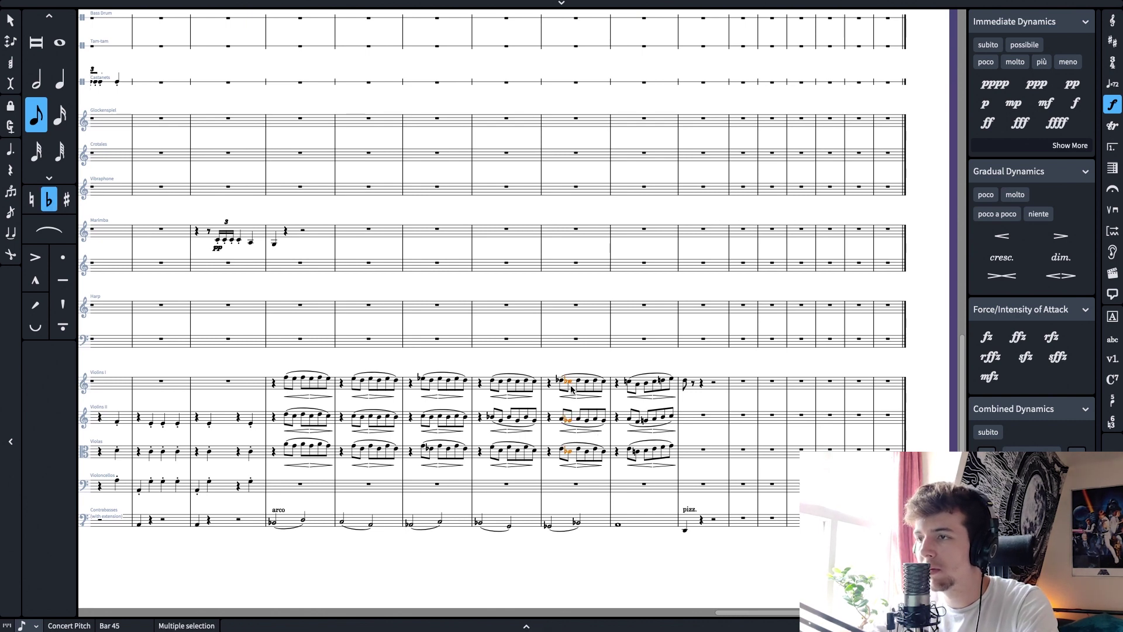
click(516, 451)
click(566, 453)
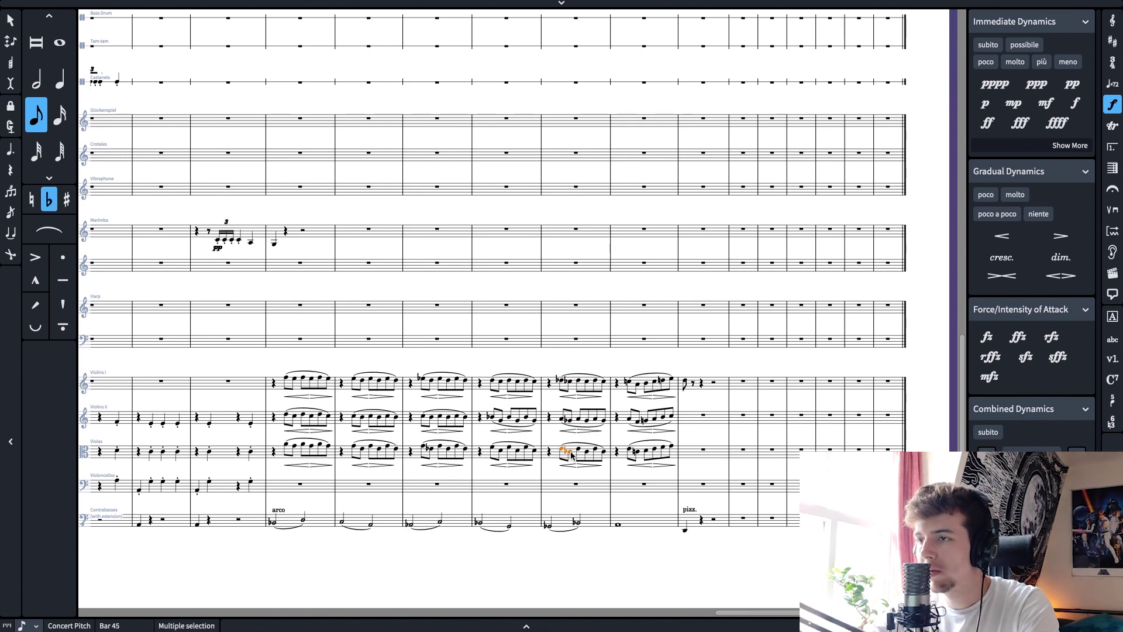
Raise the violas' opening pair of eighth notes in bar 45 and audition the rest of the figure
key(alt+Up)
key(Right)
key(Right)
key(Right)
key(Right)
key(Right)
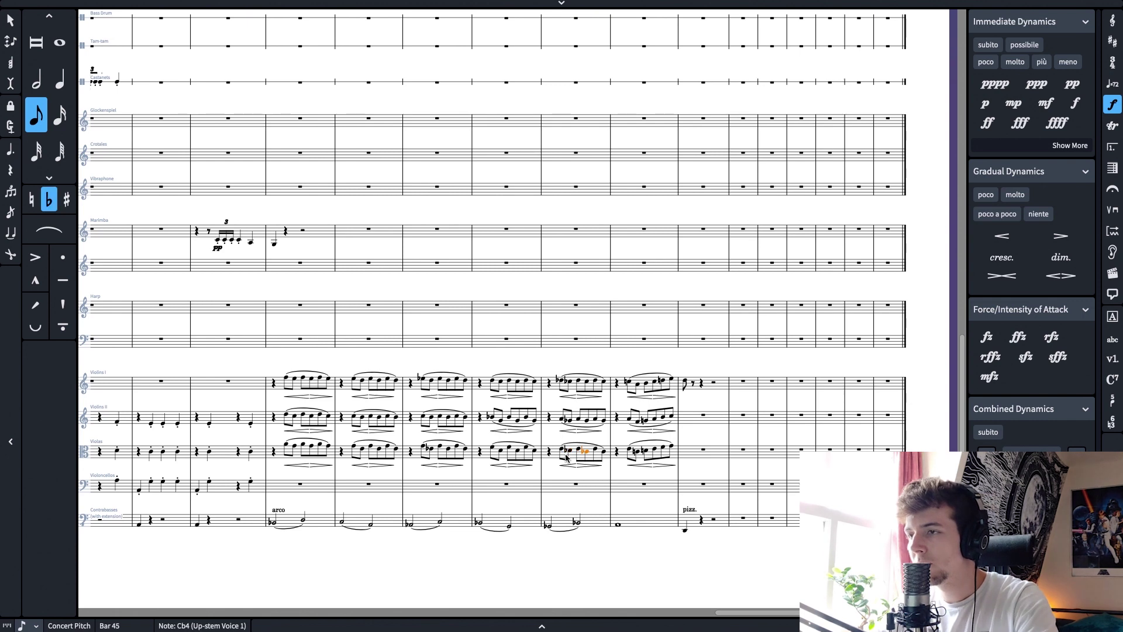
key(Left)
key(Left)
key(Left)
key(Left)
key(Left)
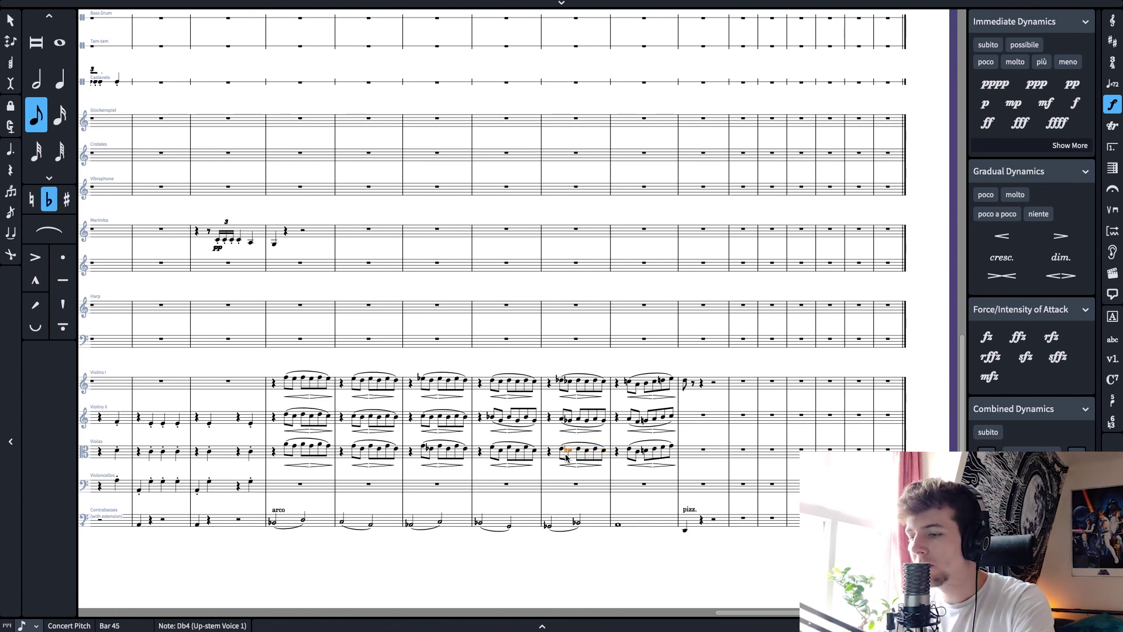
Try other pitches for the violas' second eighth note in bar 45, lower the closing note to C4, and play back the bar
key(alt+Up)
key(alt+Down)
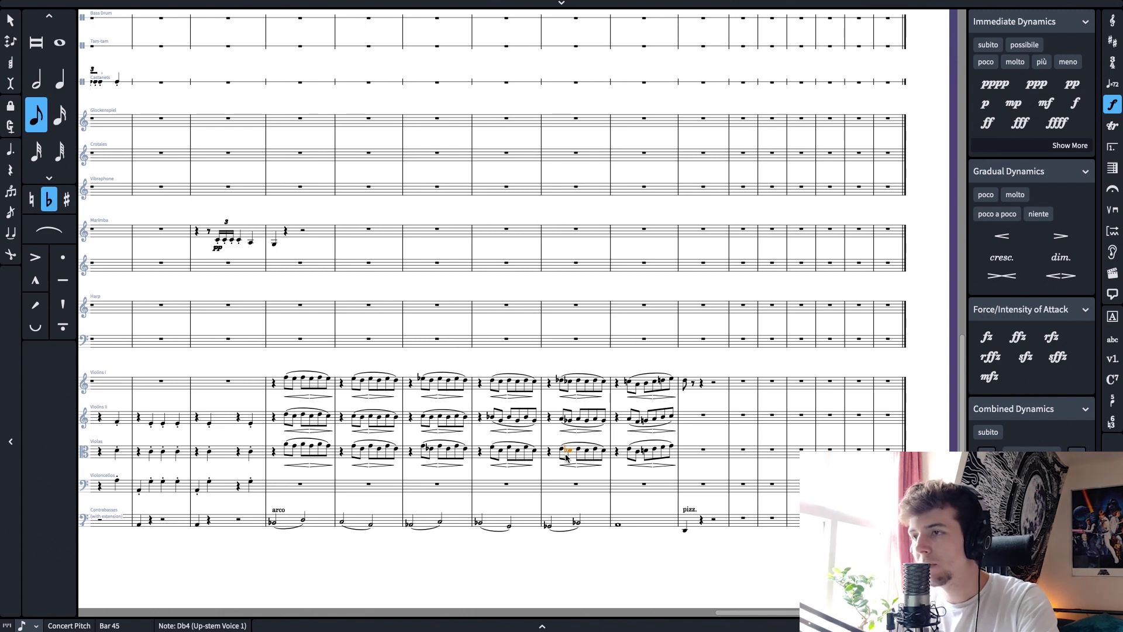
key(alt+Down)
key(Right)
key(Right)
key(Right)
key(Right)
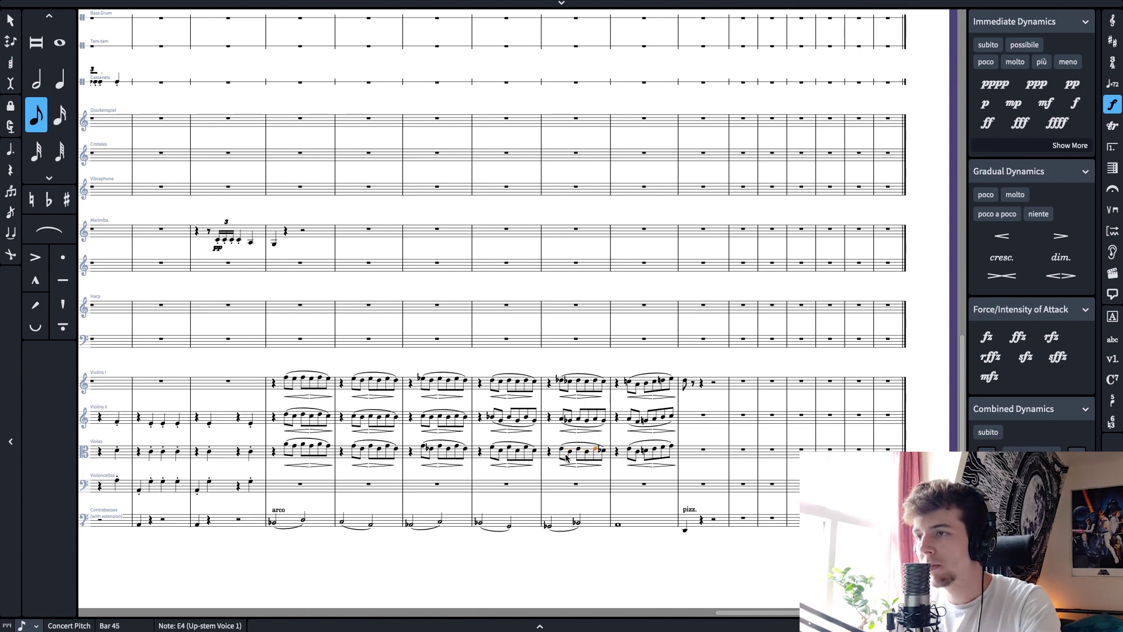
key(alt+Down)
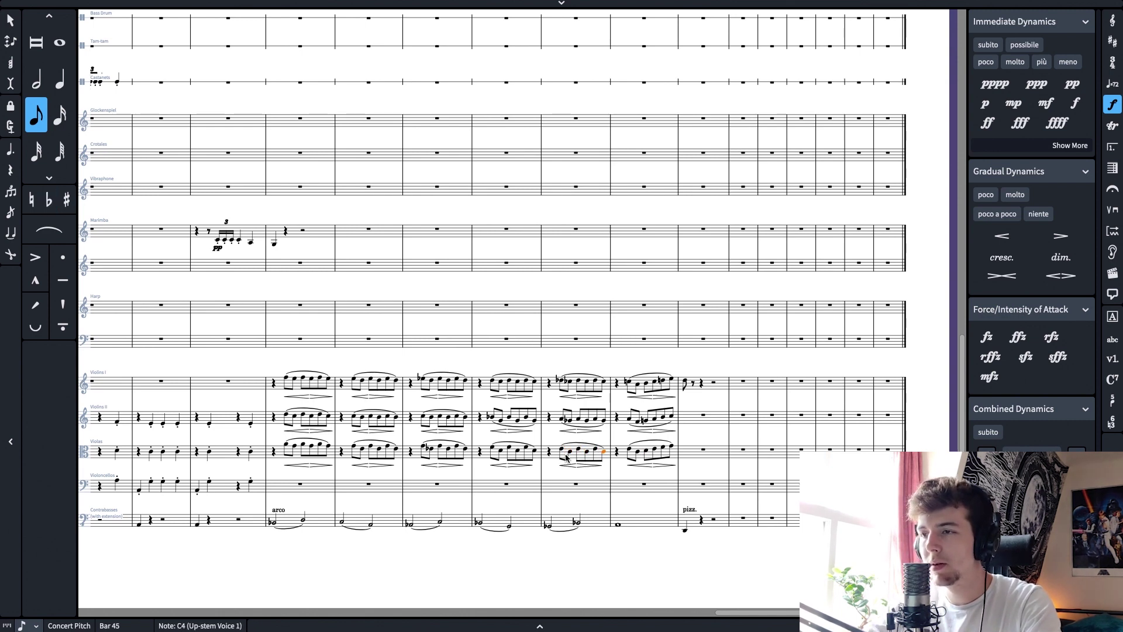
click(549, 524)
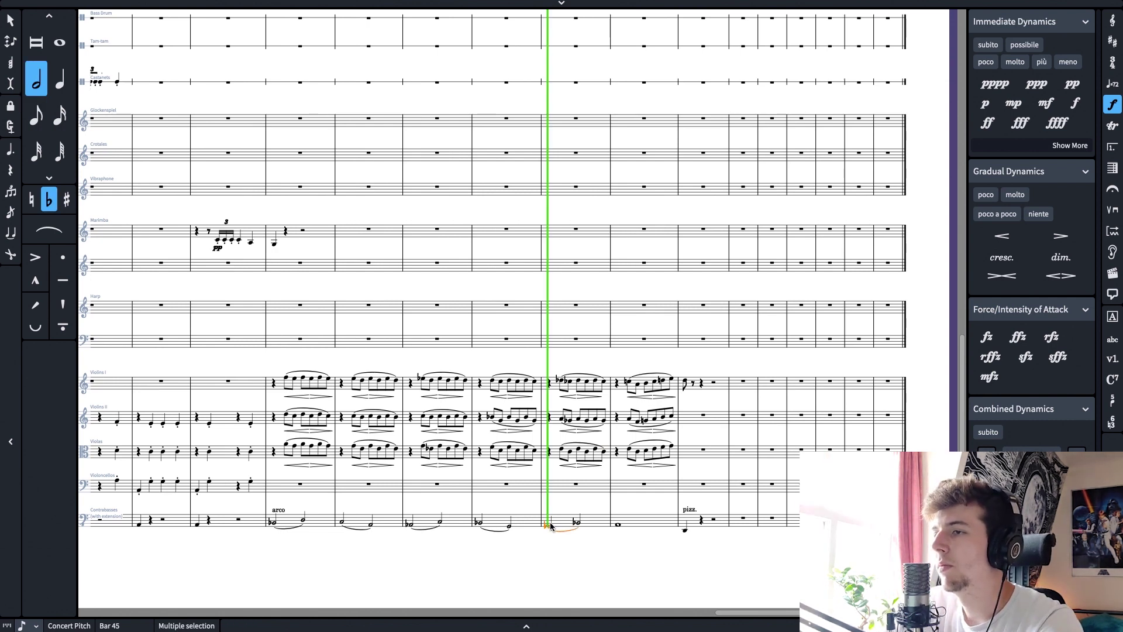
key(space)
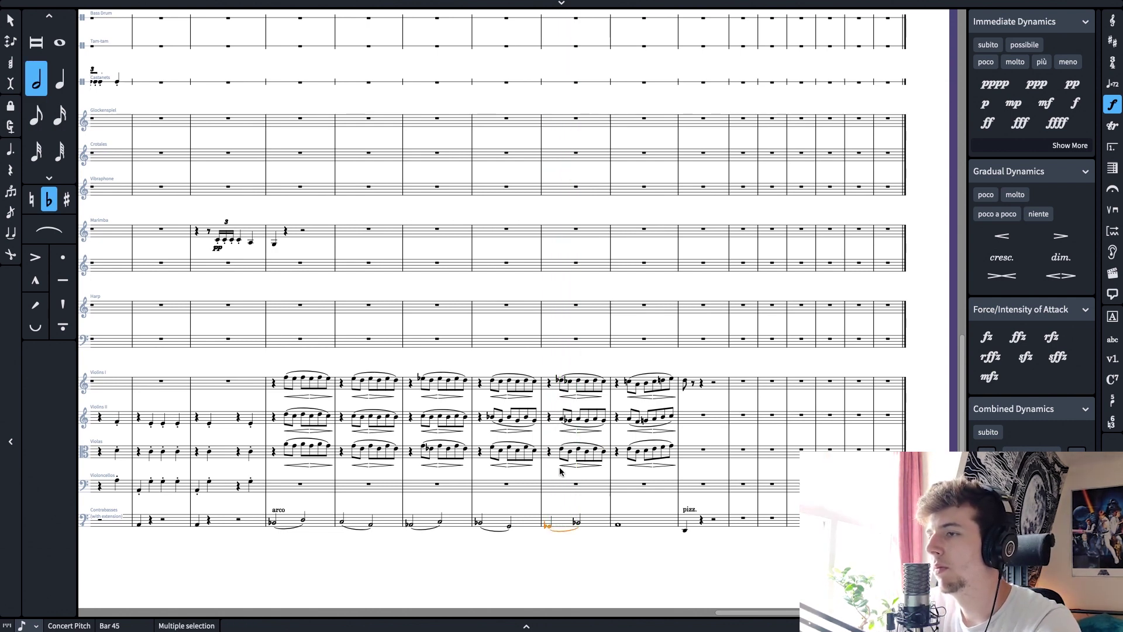
Audition the violas' bar 45 figure from its second eighth note and bring the closing note to Db4
click(569, 452)
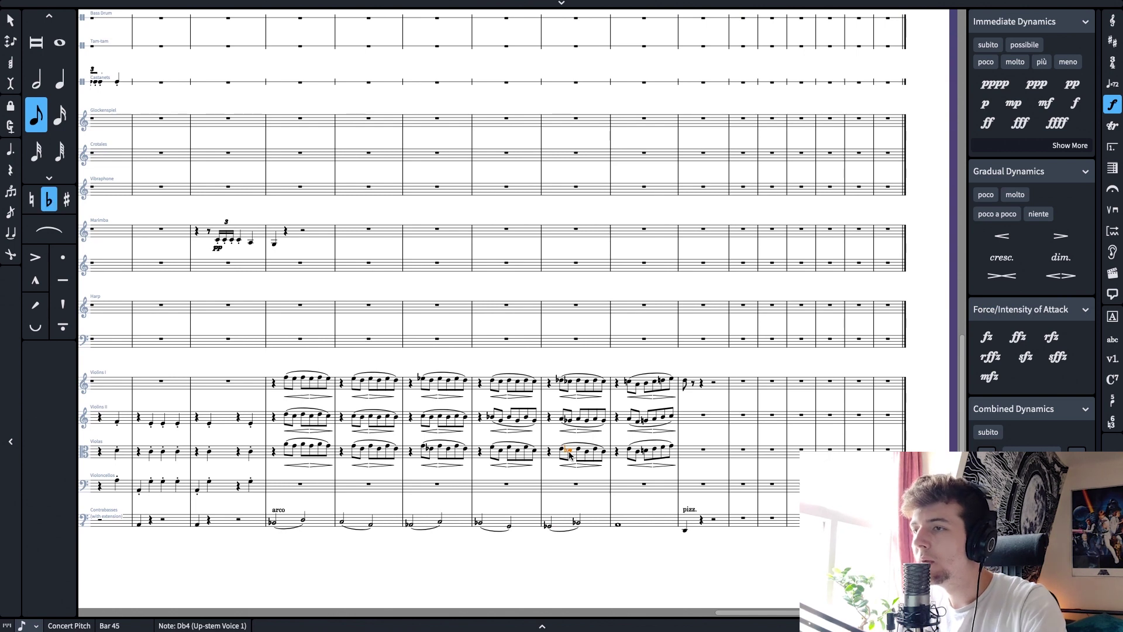
key(Right)
key(Right)
key(Right)
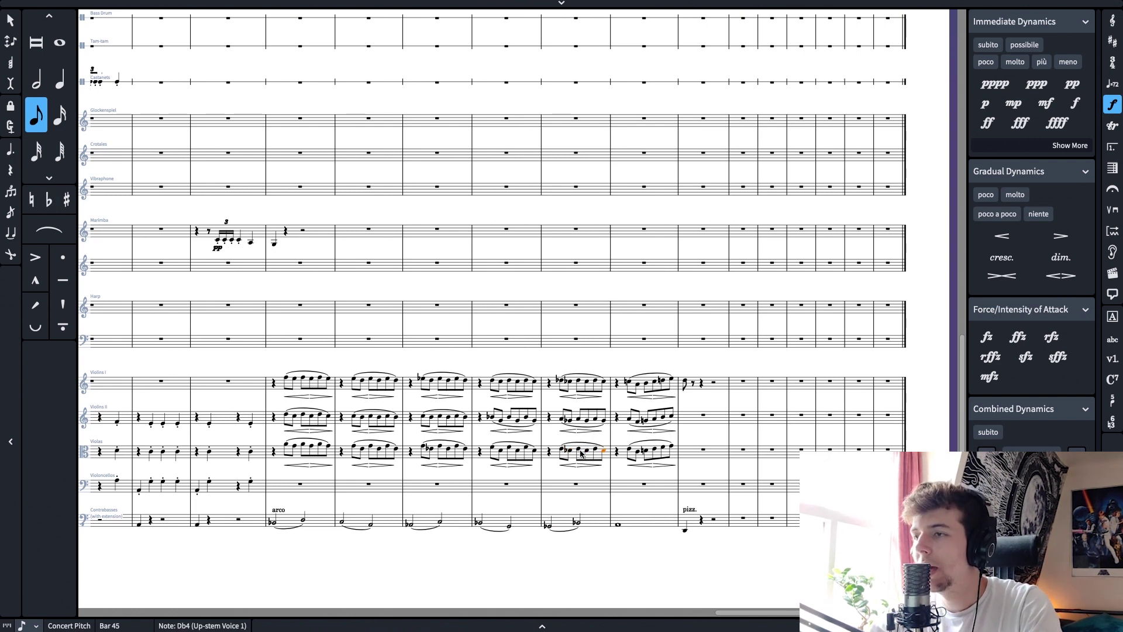
Check the contrabasses' notes across bars 45 and 46, then listen to bar 46 and the violas' opening eighth notes there
click(577, 523)
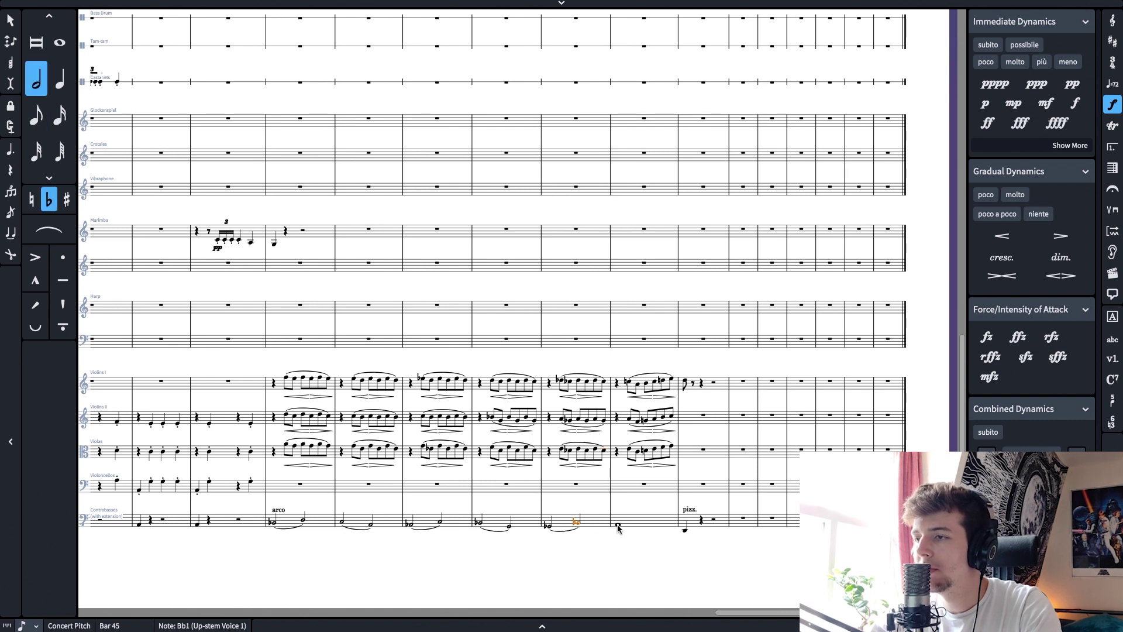
click(619, 526)
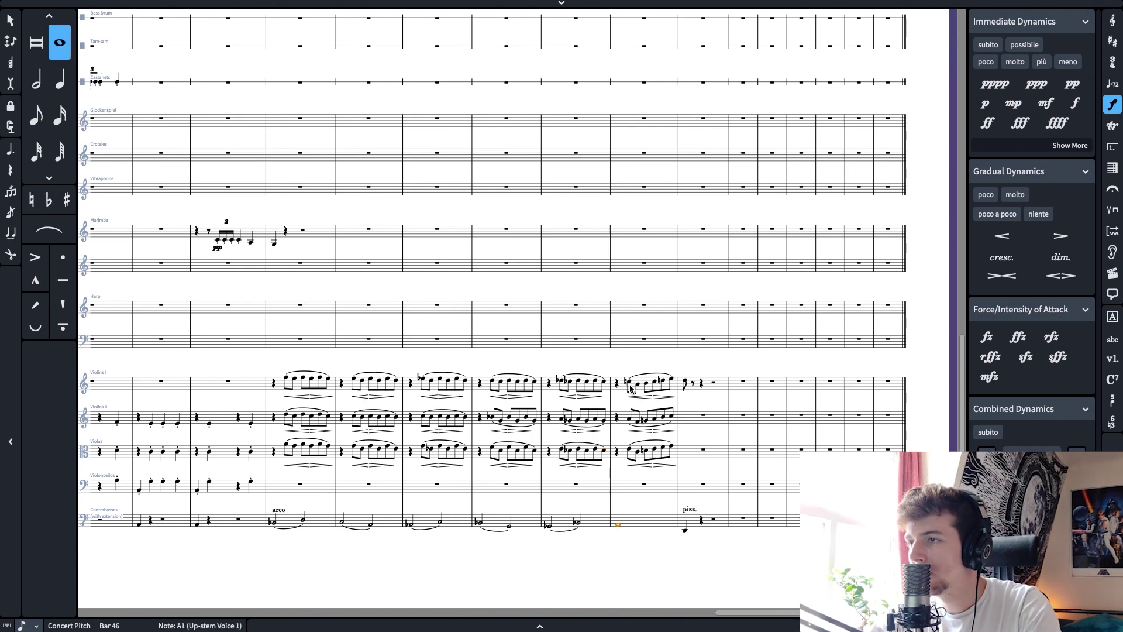
click(630, 389)
shift+click(632, 425)
key(space)
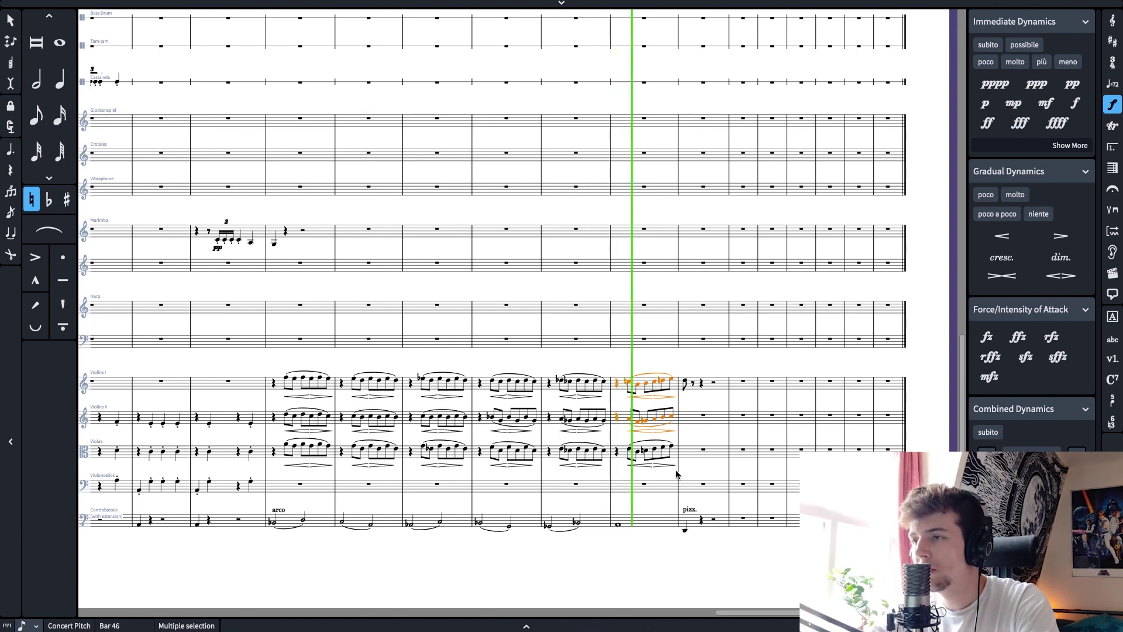
key(space)
click(630, 452)
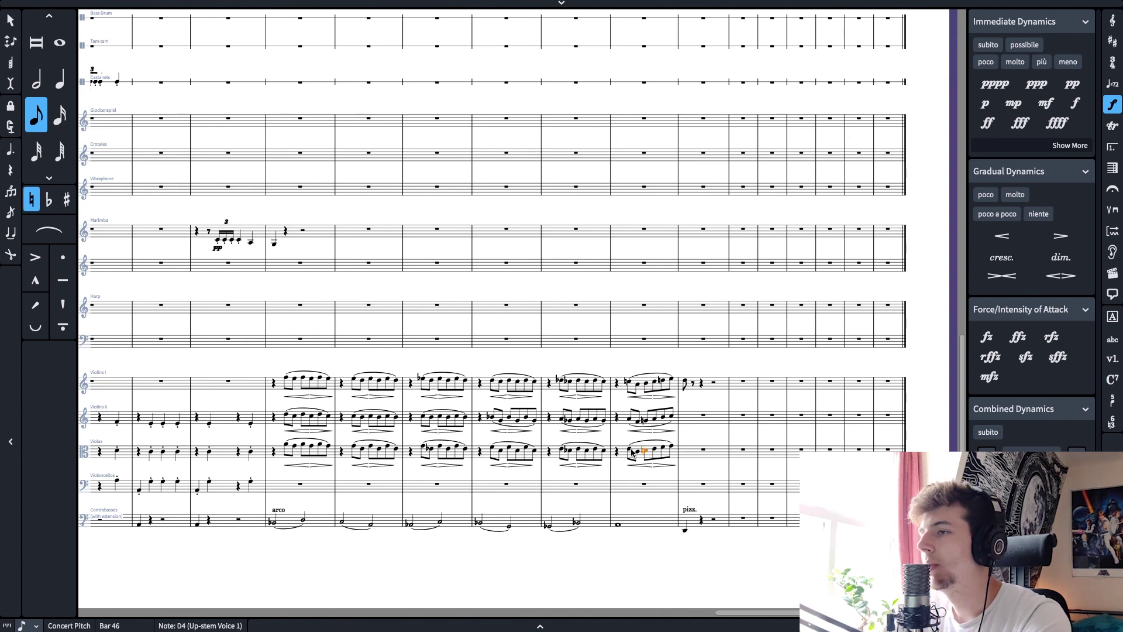
key(Right)
Enter a quarter-note A4 for the violas on the downbeat of bar 47
key(shift+n)
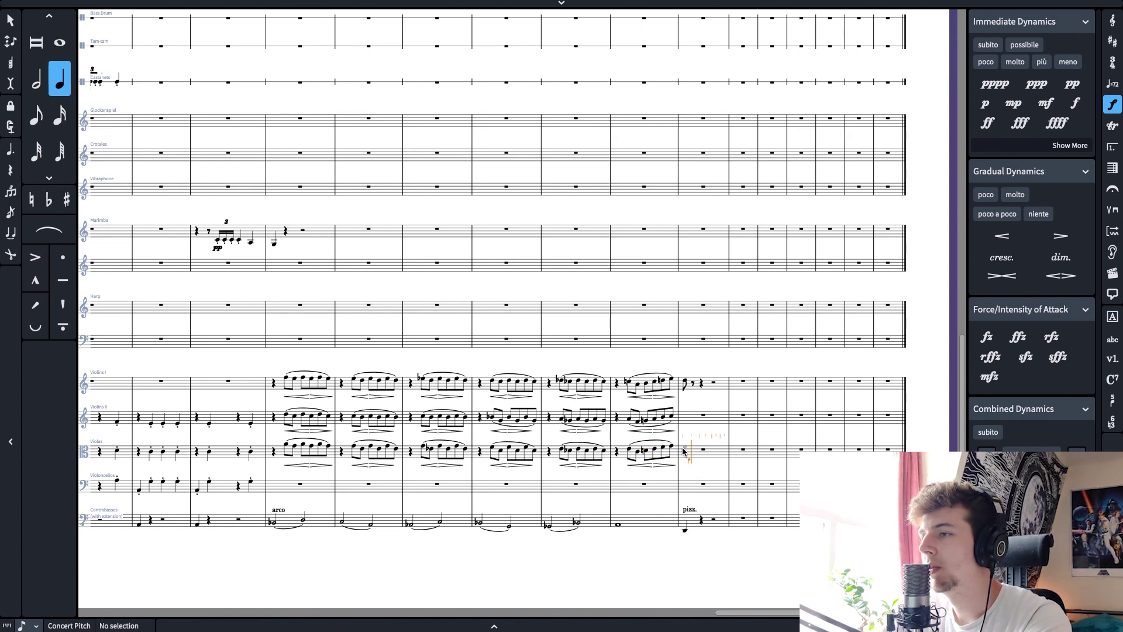
key(a)
key(ctrl+minus)
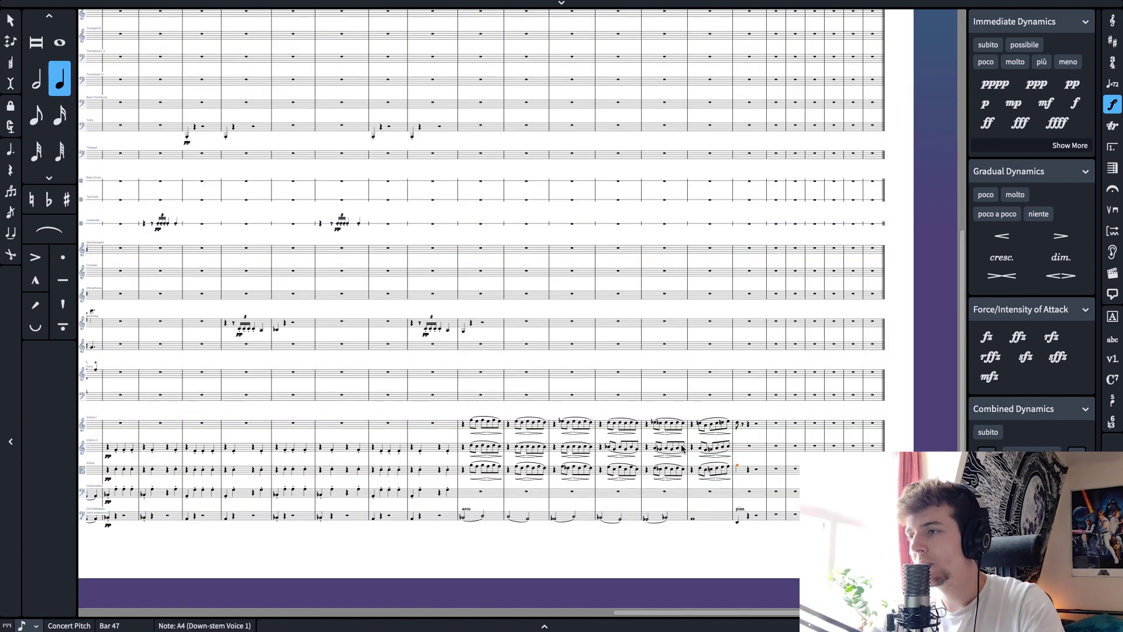
Compare the downbeat notes of bar 47 in the contrabasses, violas and first violins, sounding them together and separately
shift+click(737, 522)
key(z)
key(z)
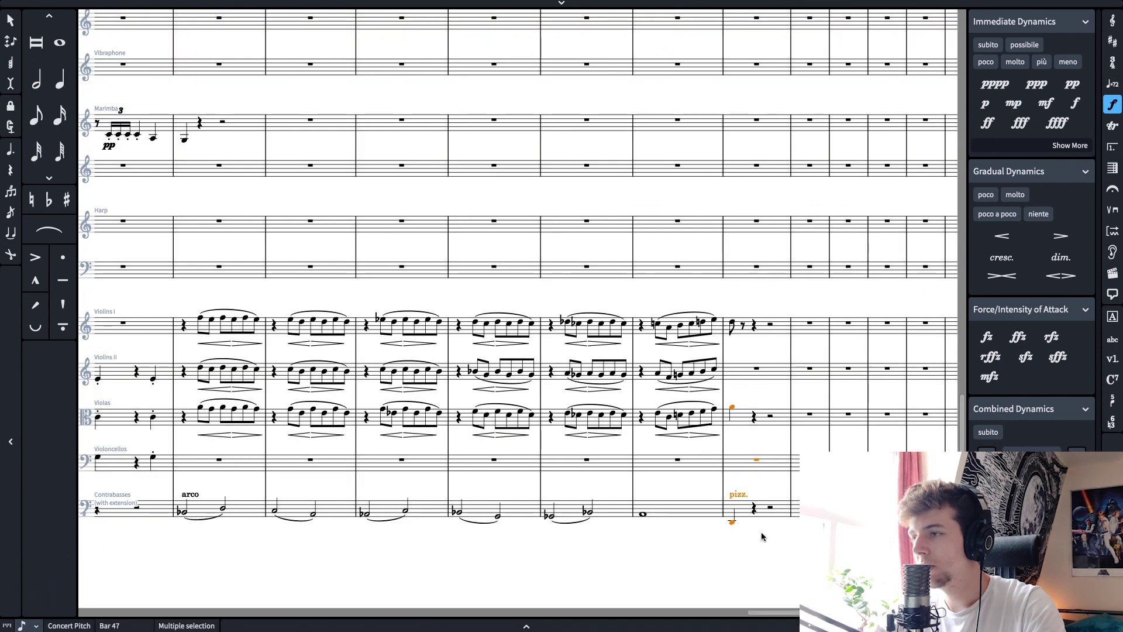
click(732, 522)
key(shift+n)
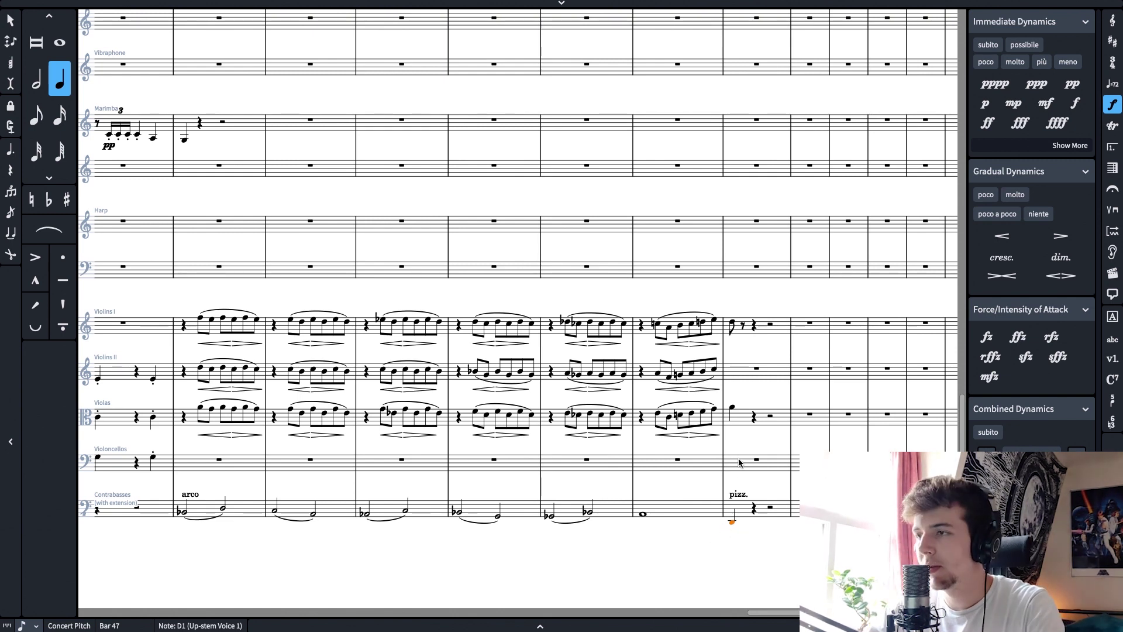
shift+click(734, 407)
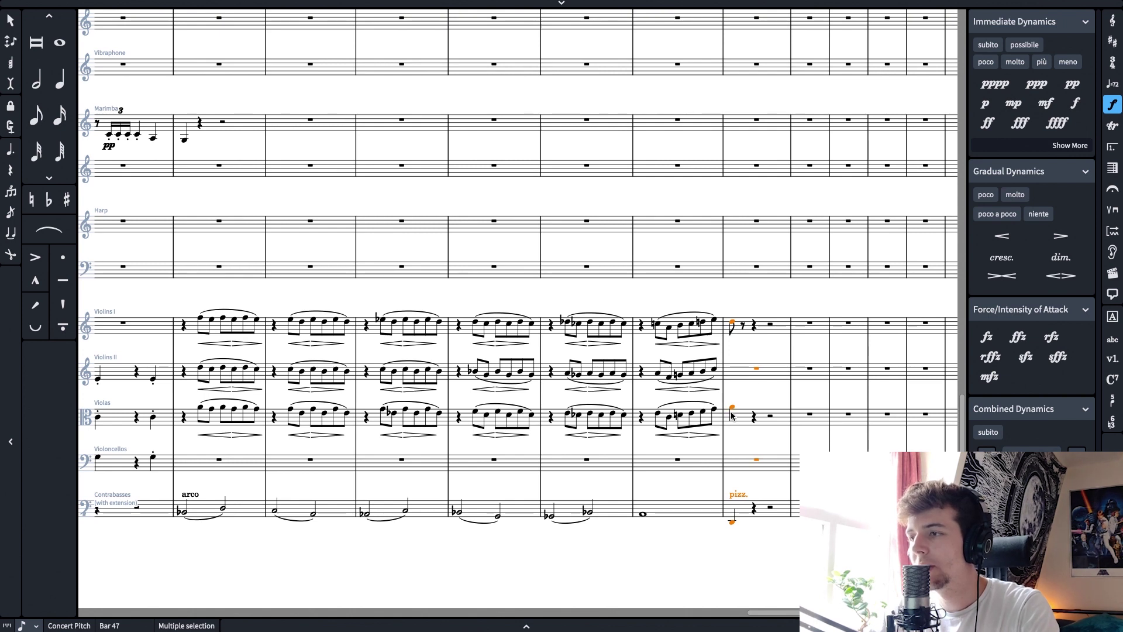
click(732, 522)
click(729, 407)
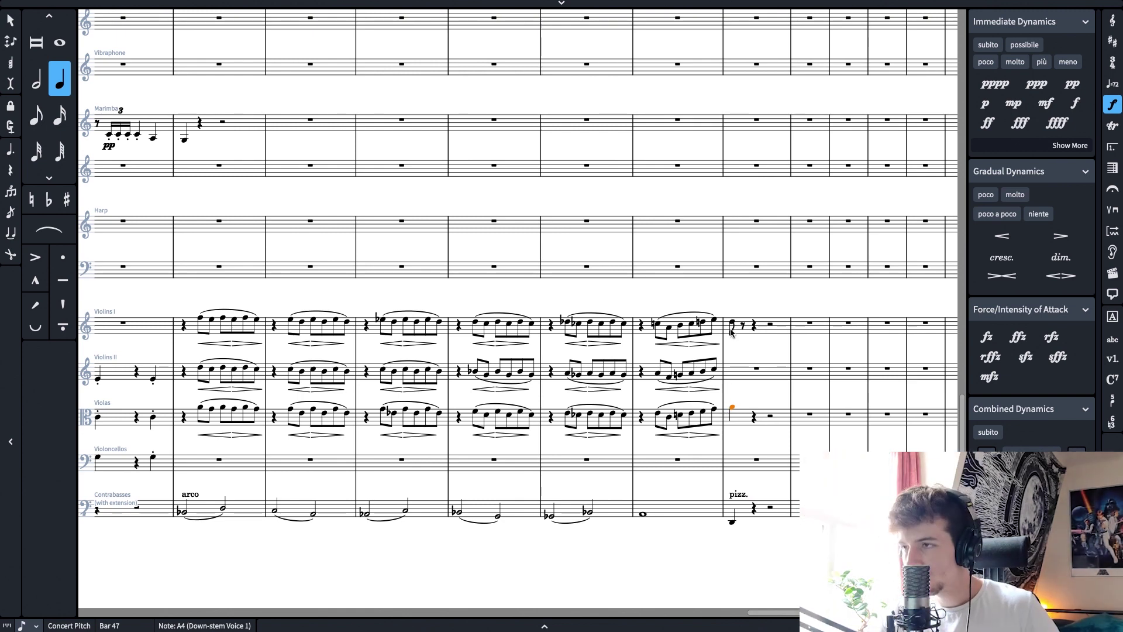
Try C and C sharp for the contrabasses' pizzicato downbeat in bar 47, undo the change, and sound the chord again
click(732, 523)
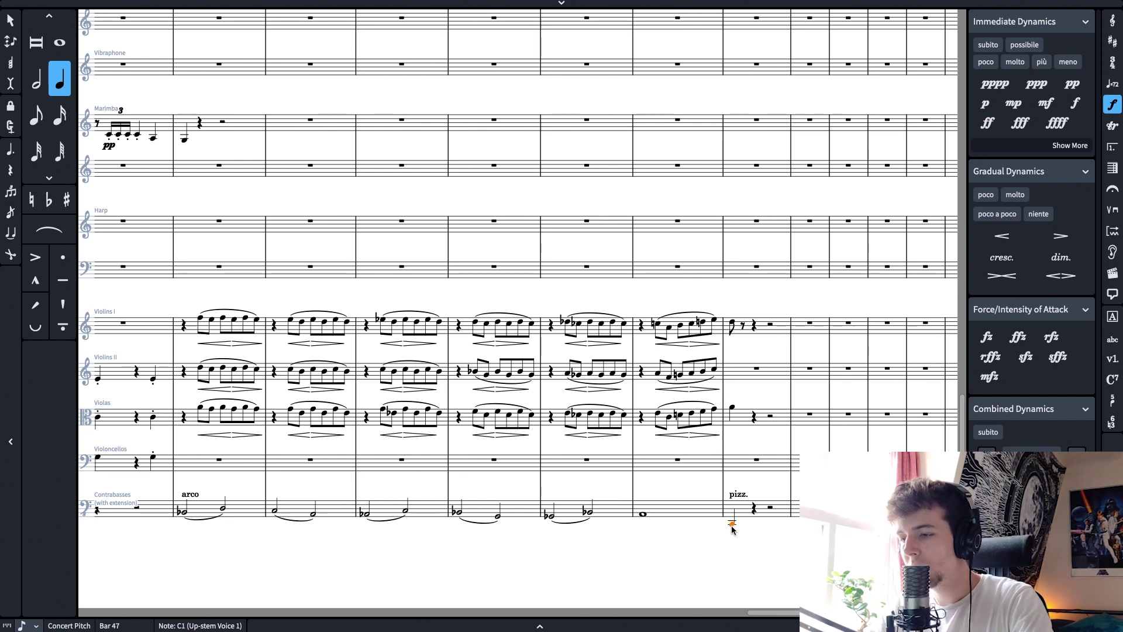
key(Down)
shift+click(734, 325)
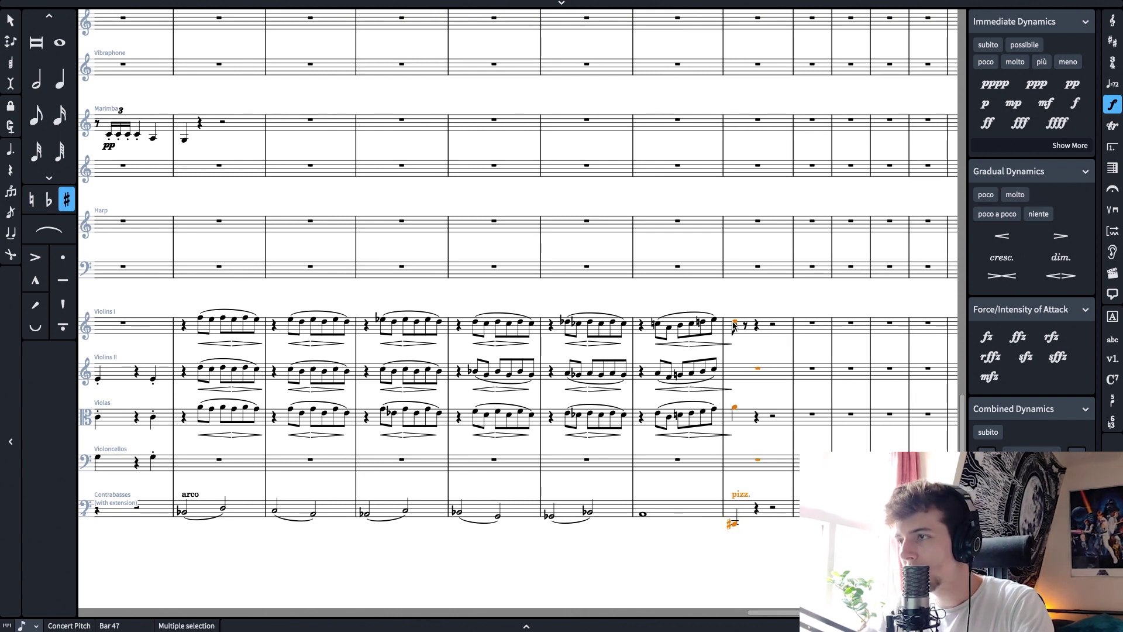
key(ctrl+z)
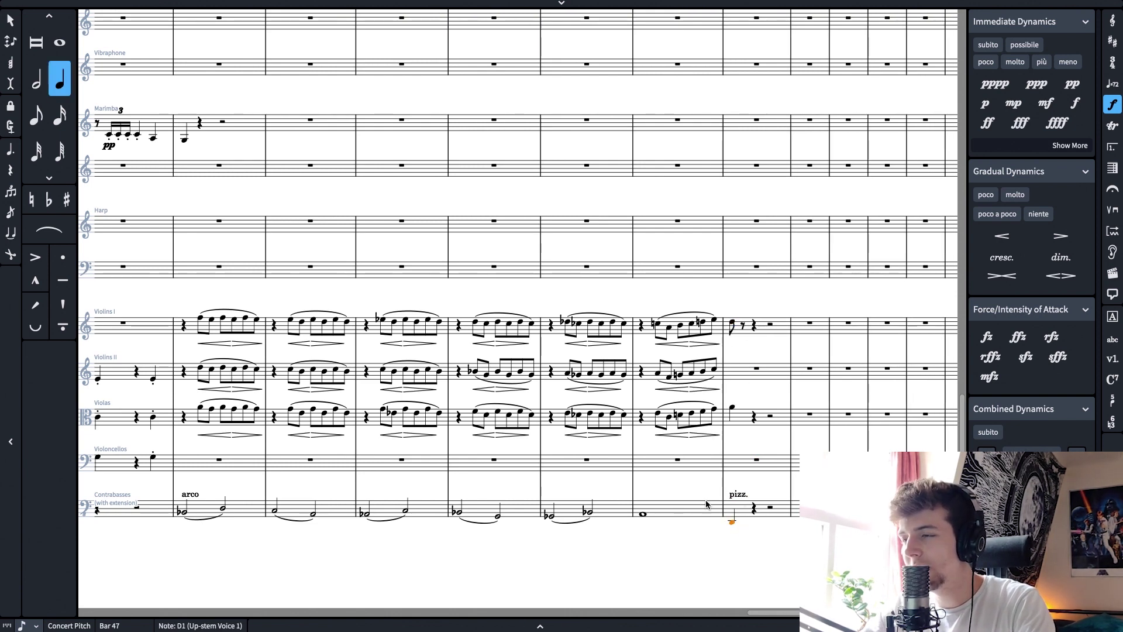
shift+click(731, 324)
Play back the strings from the start of bar 41 and select the second violins' first eighth note in bar 43
click(677, 460)
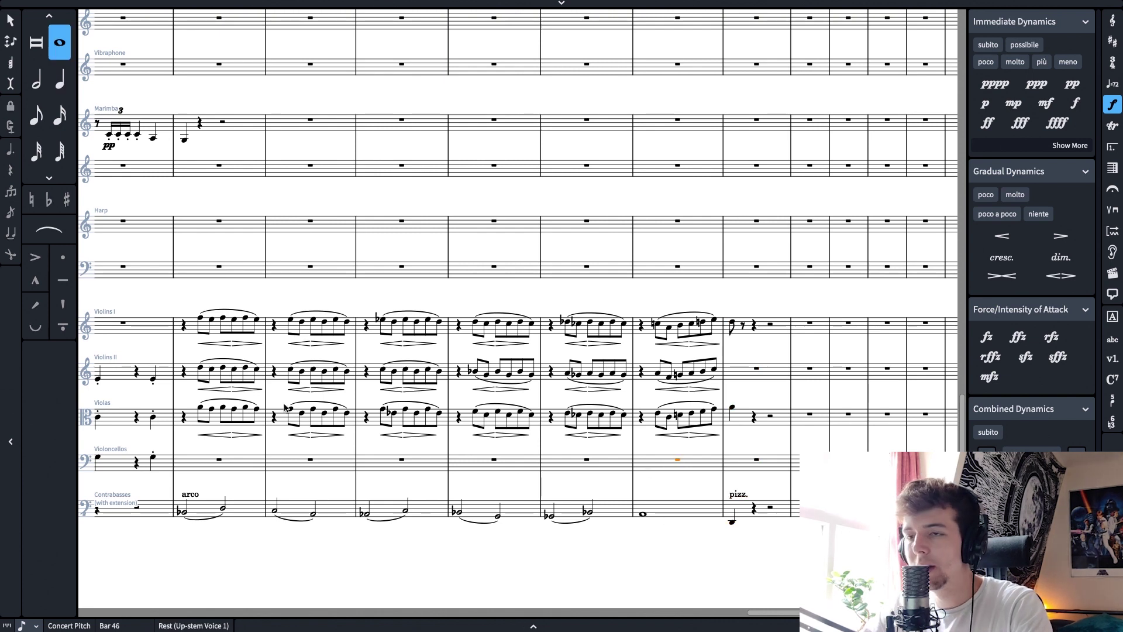
click(185, 416)
key(space)
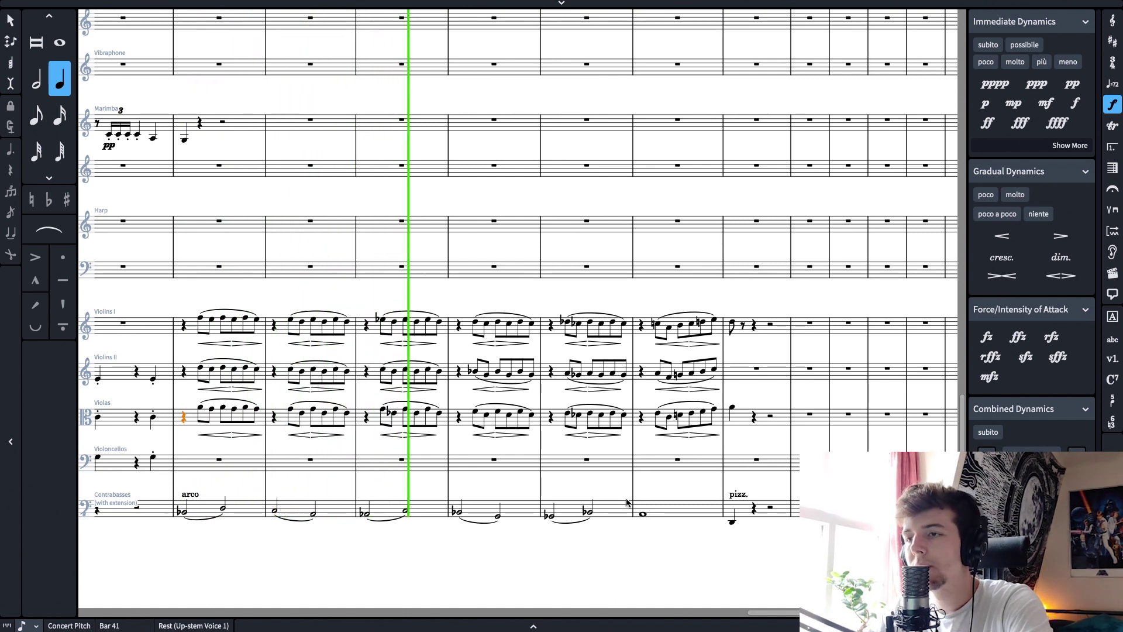
key(space)
click(382, 371)
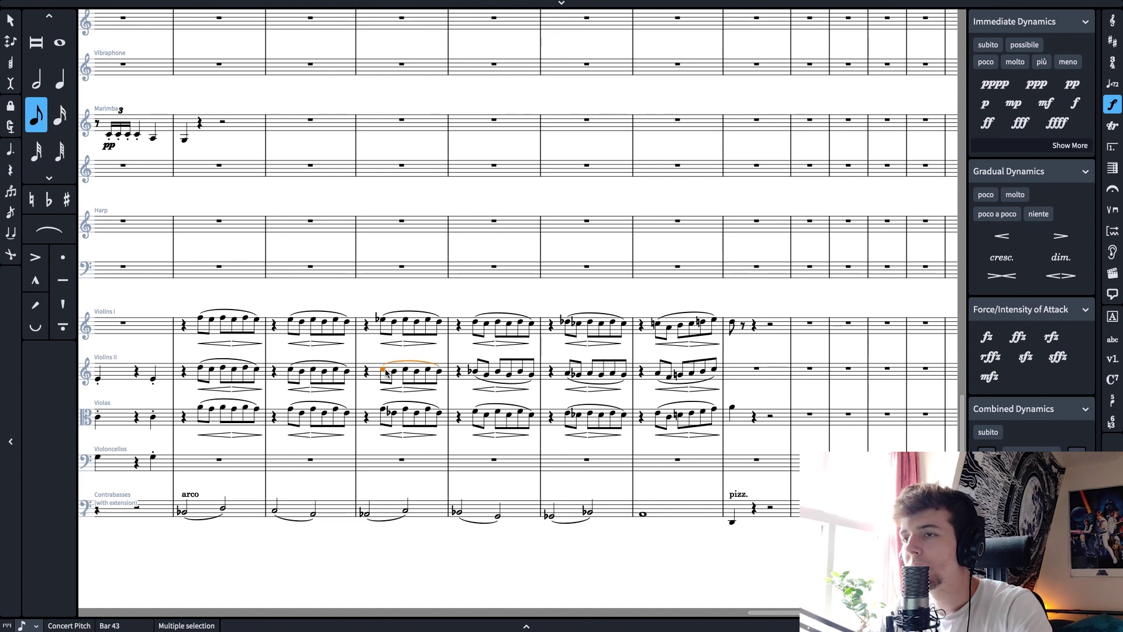
Play back the strings from the second violins' first eighth note in bar 43 through the bar 47 downbeat
key(Right)
key(Right)
key(Right)
key(Right)
key(Right)
key(Right)
key(Right)
click(384, 368)
key(space)
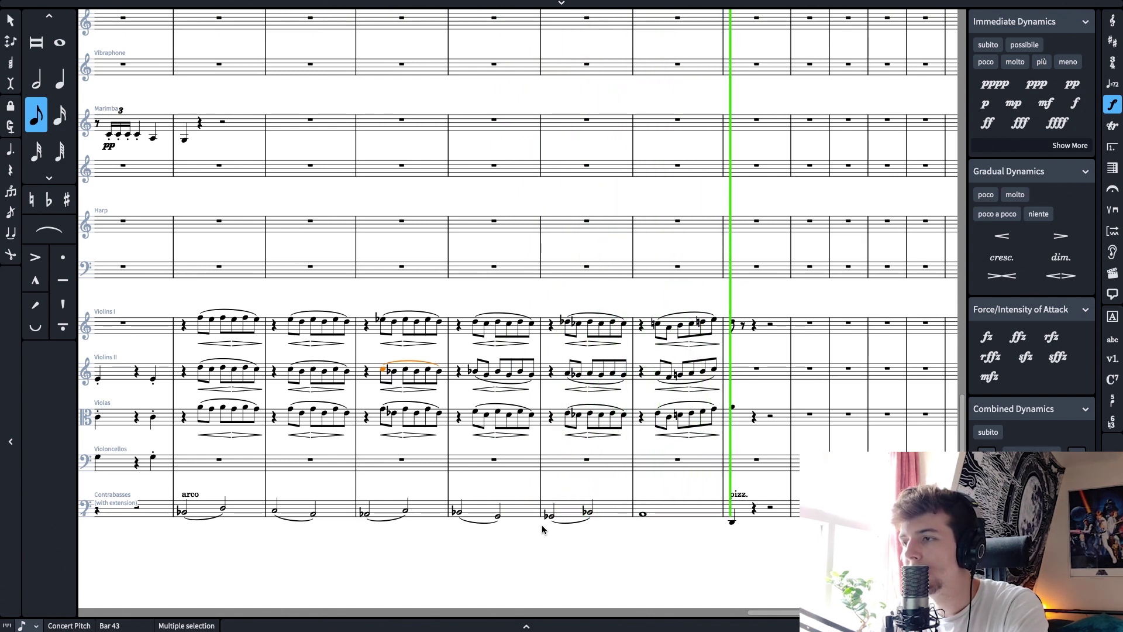
key(space)
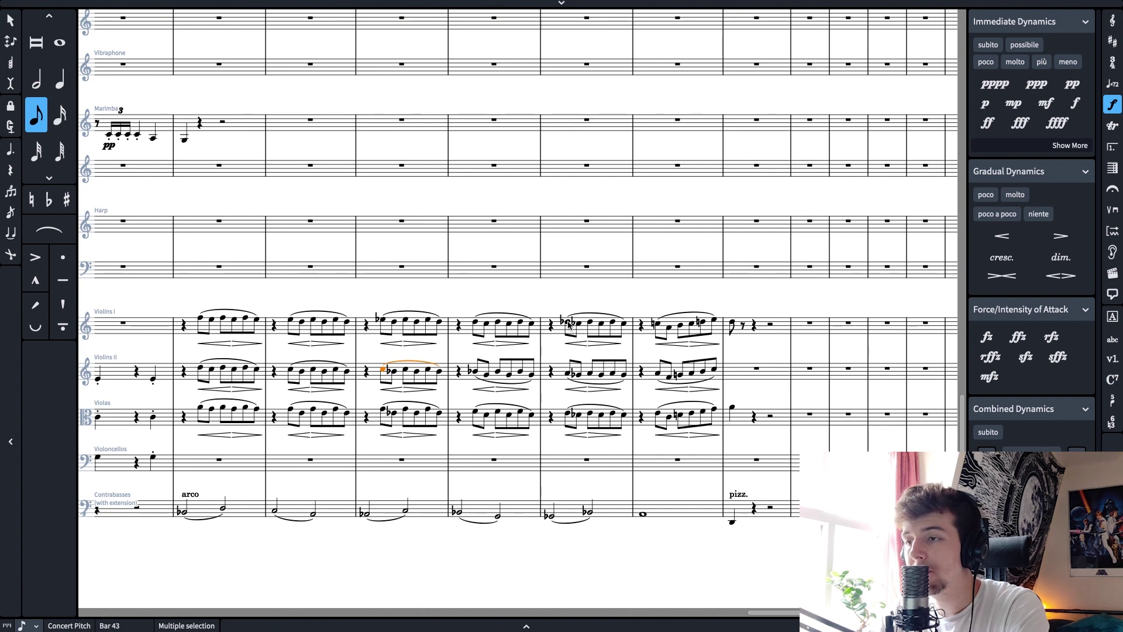
Sound the contrabasses' notes one by one from bar 45 to the pizzicato downbeat of bar 47
click(587, 511)
click(643, 515)
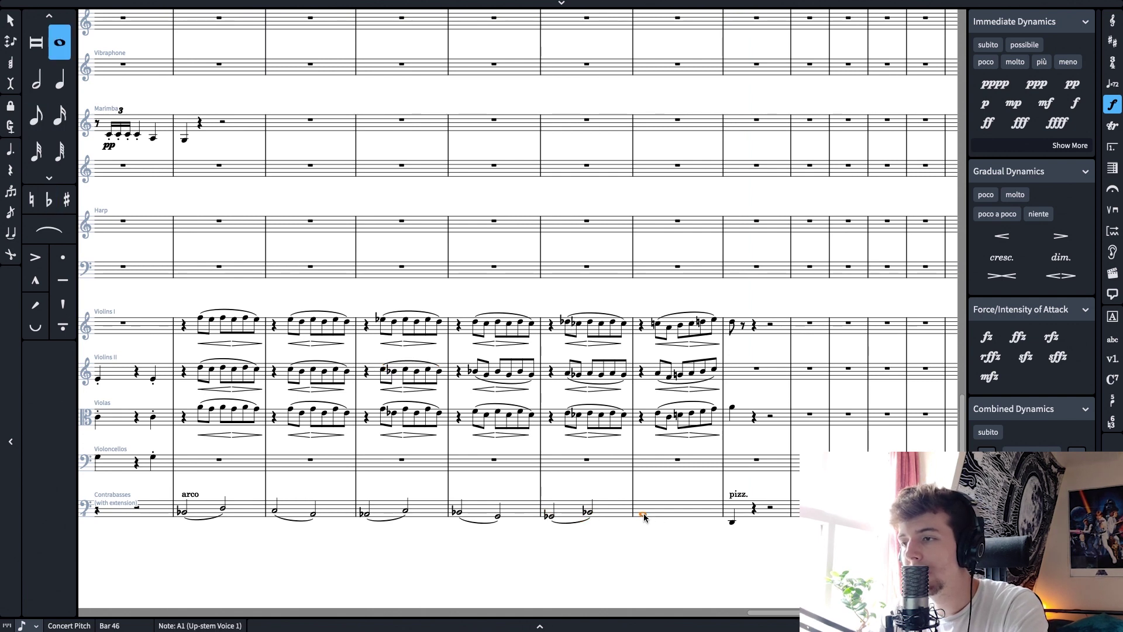
click(733, 521)
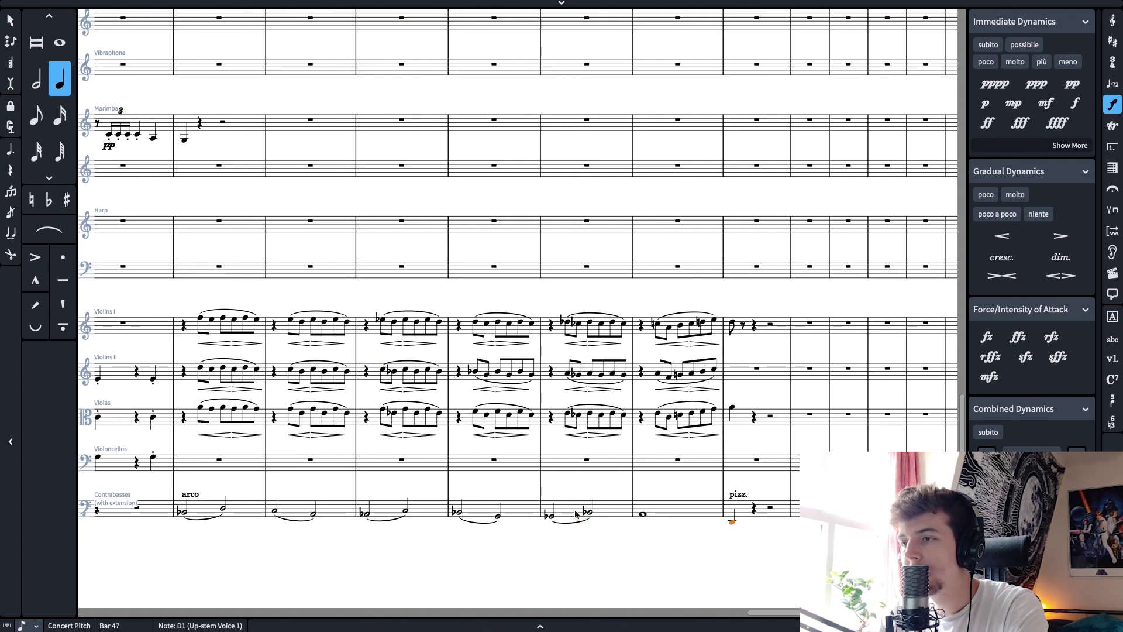
click(552, 514)
key(Right)
key(Right)
key(Right)
key(Right)
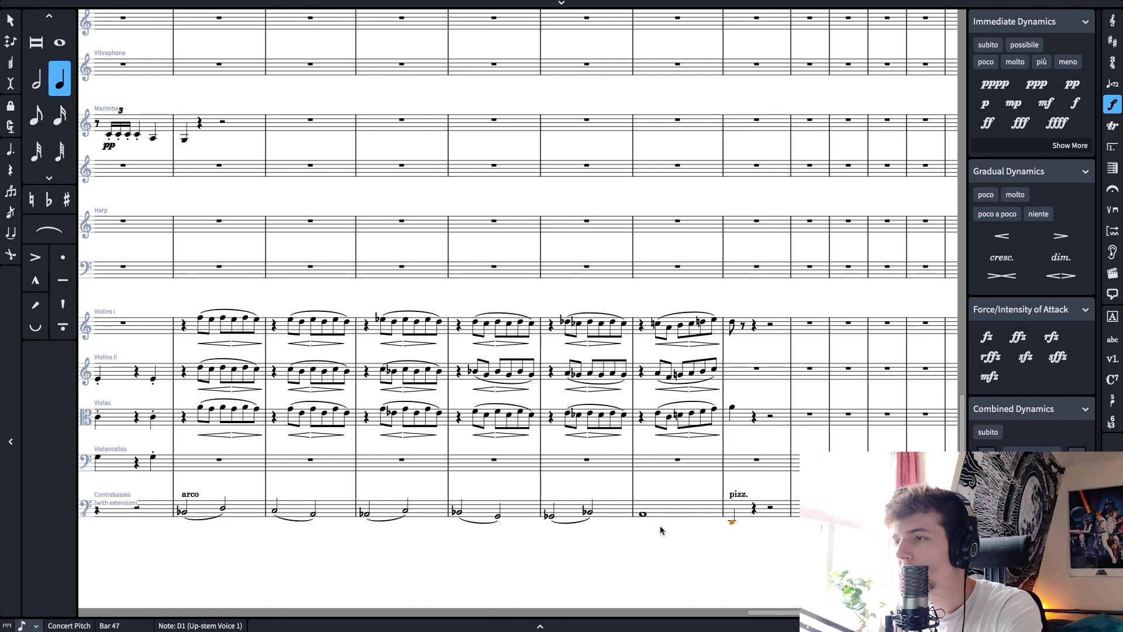
Move the contrabasses' line in bars 41 to 47 to the bass clarinet staff, starting at bar 41
key(ctrl+minus)
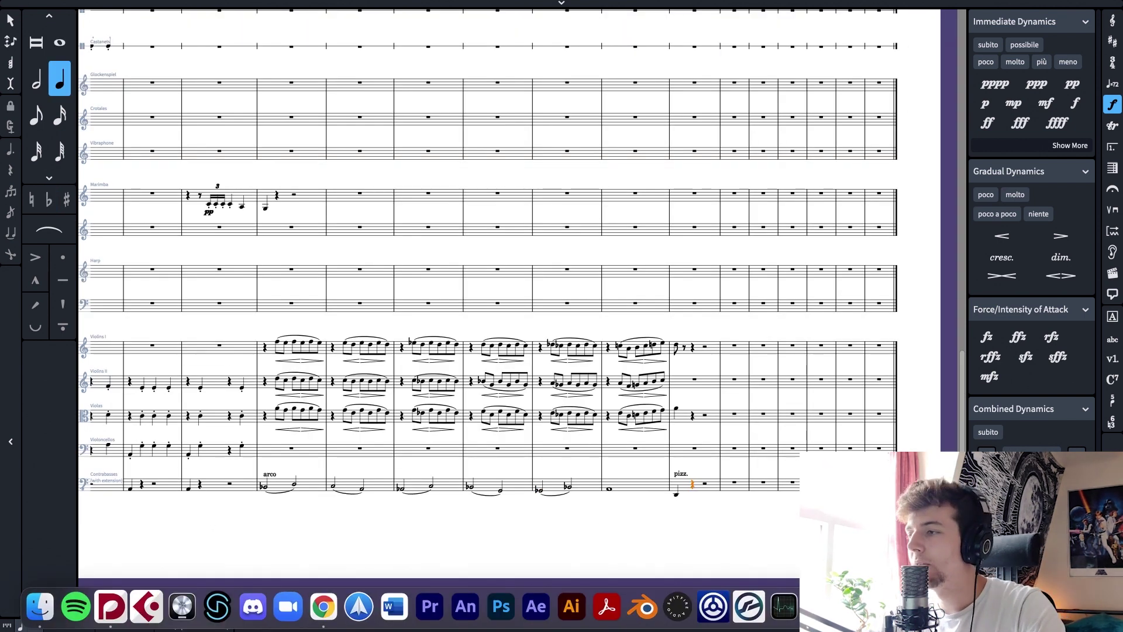
key(ctrl+minus)
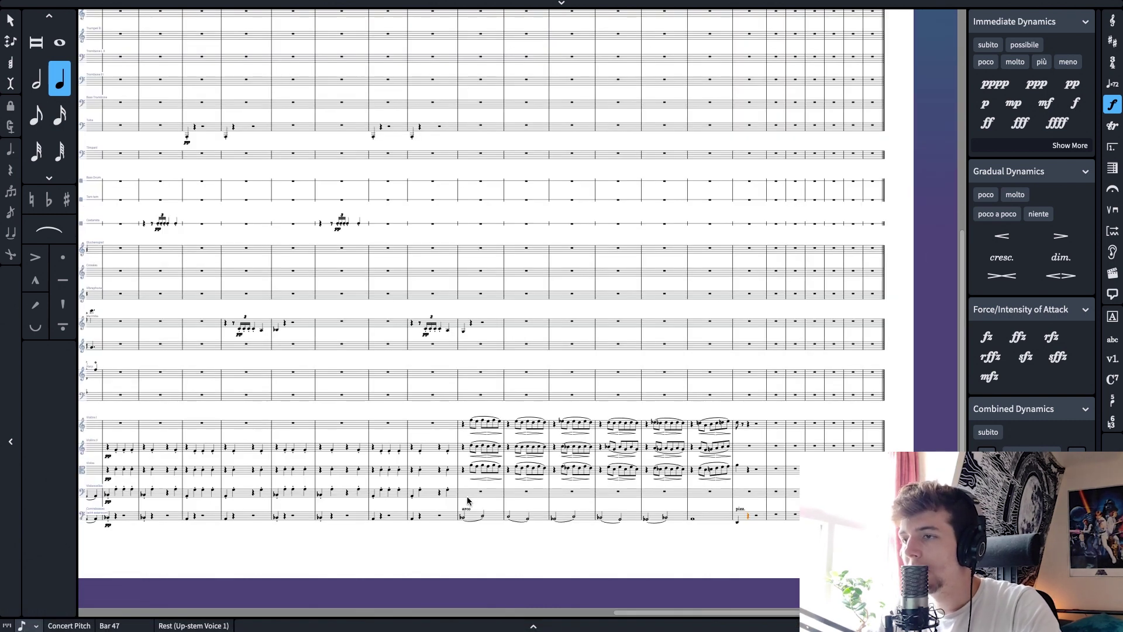
click(463, 518)
shift+click(737, 518)
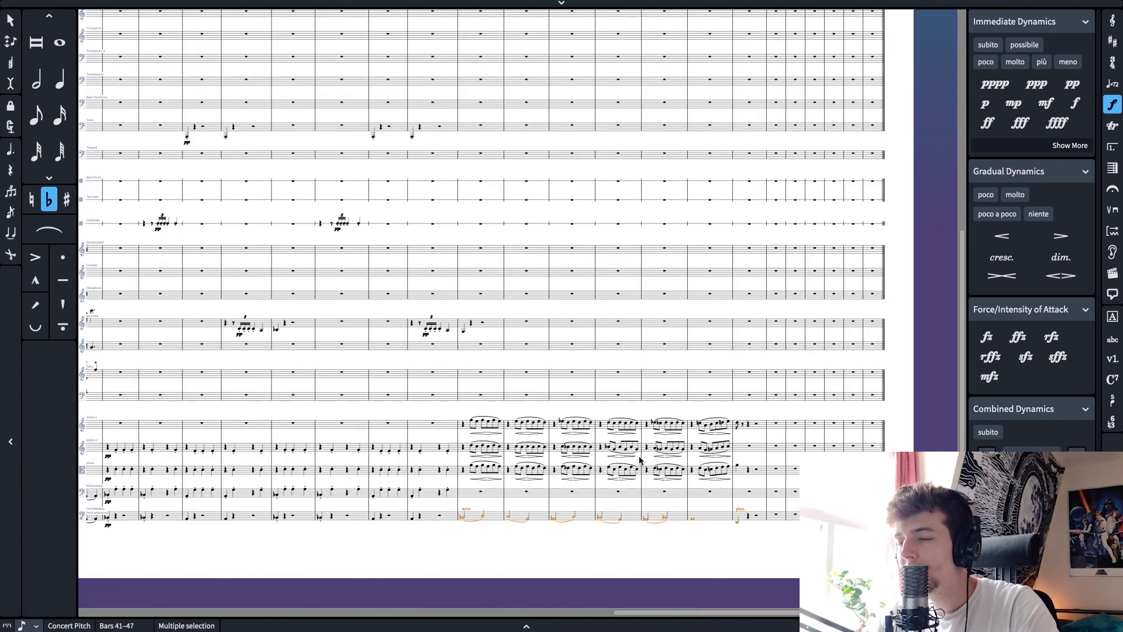
key(Escape)
scroll(607, 394, up, 6)
click(483, 240)
key(ctrl+v)
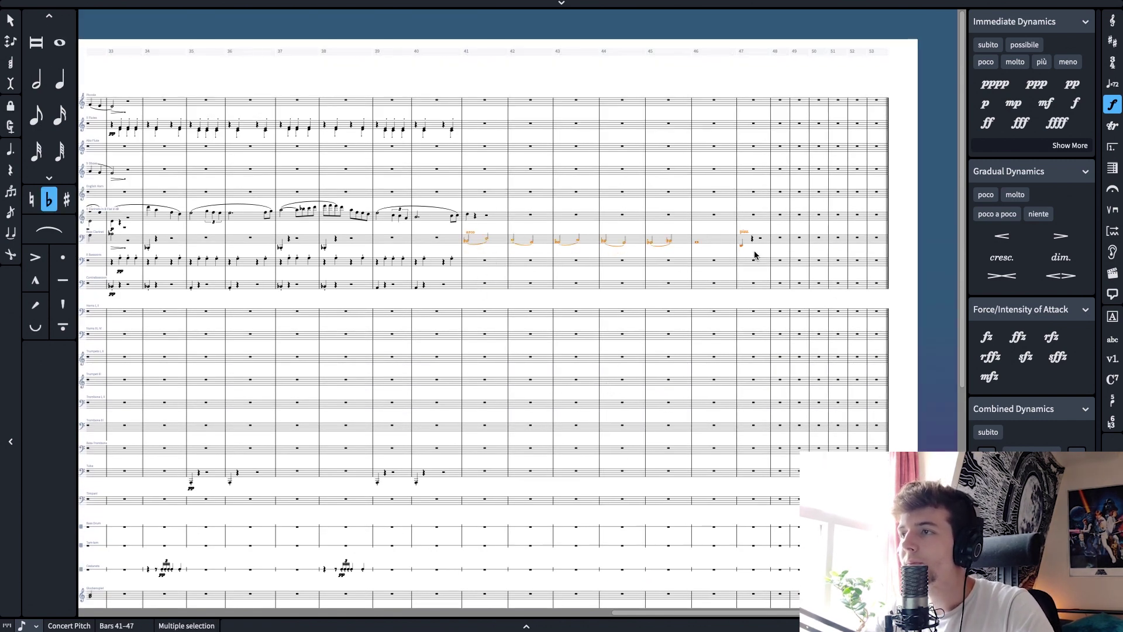
click(698, 241)
shift+click(740, 246)
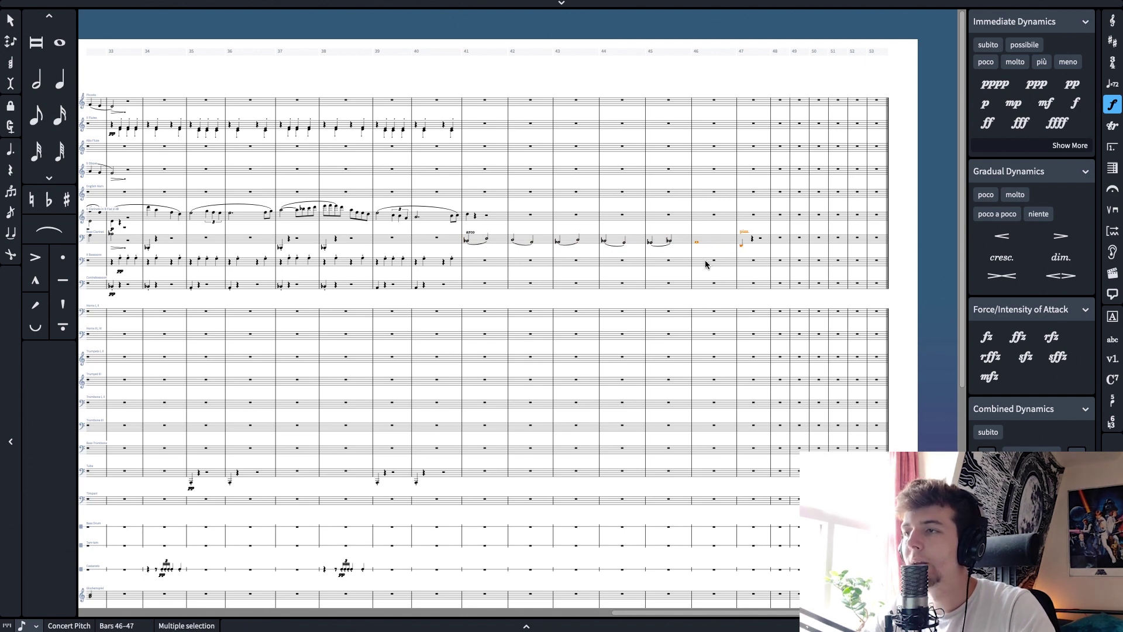
Enter a quarter note on the second violins' bar 47 downbeat and try the pitches D5, B4 and A4
scroll(496, 282, down, 5)
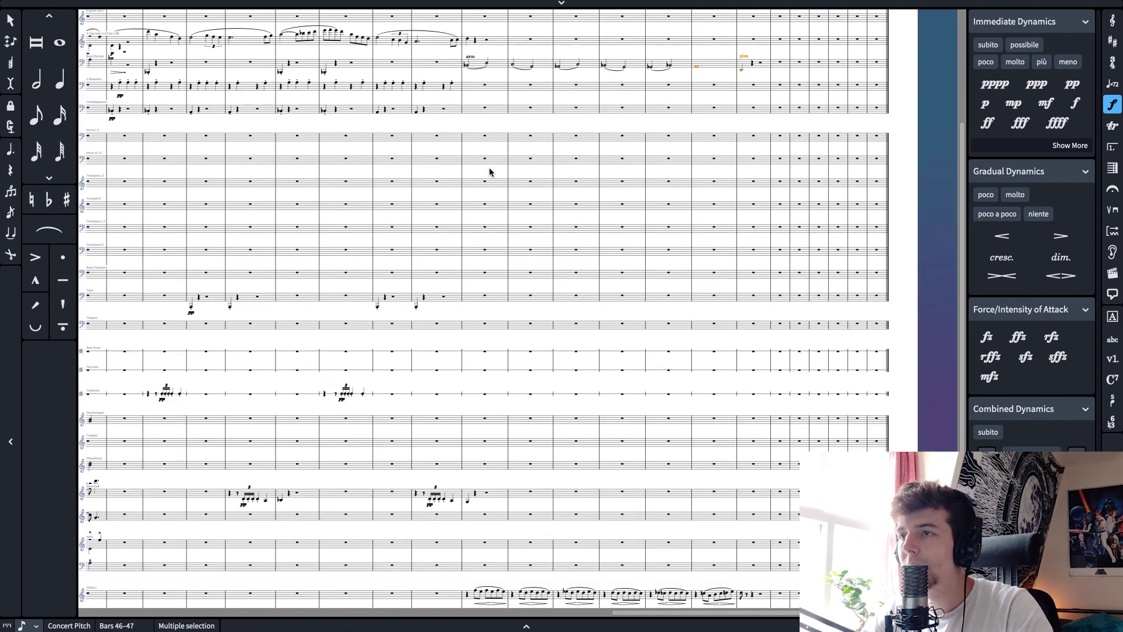
scroll(497, 199, down, 5)
click(477, 420)
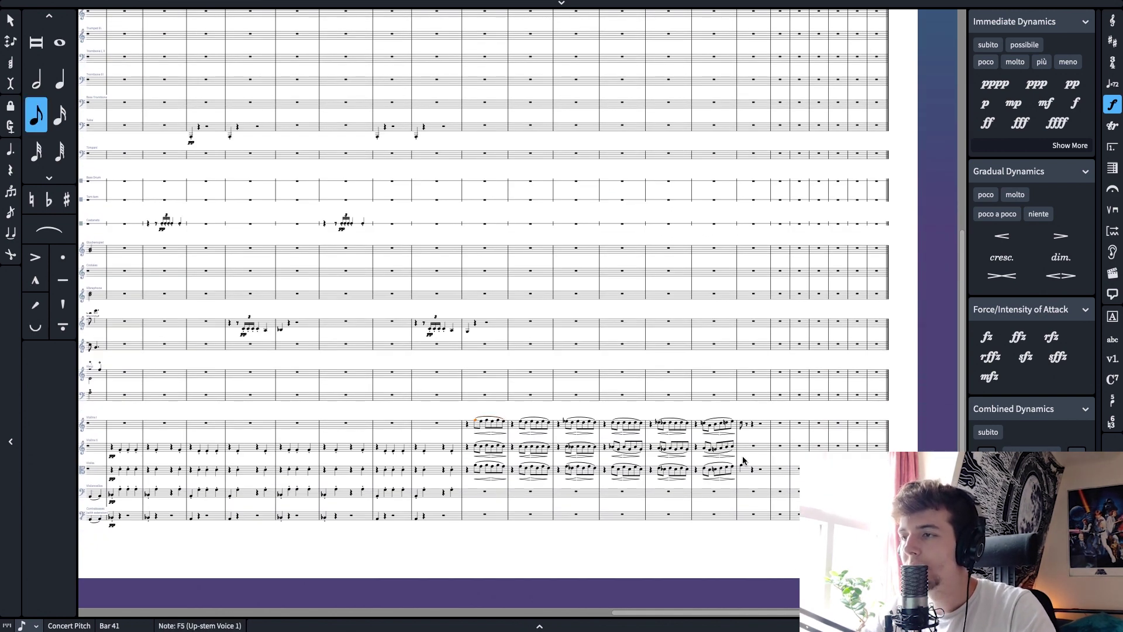
shift+click(742, 468)
click(742, 447)
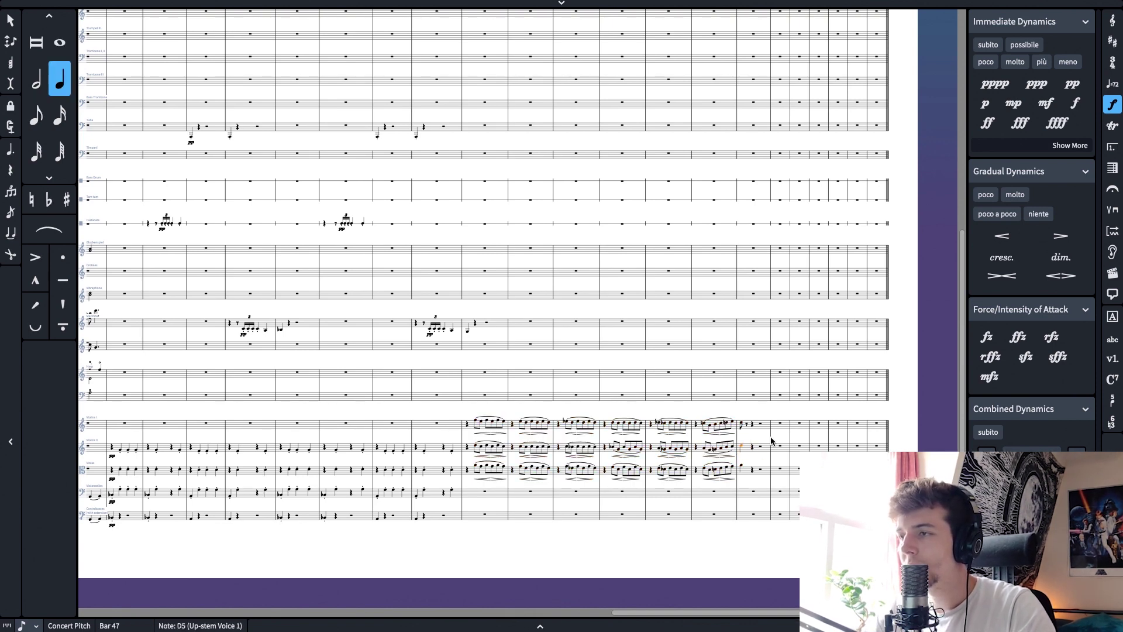
click(742, 422)
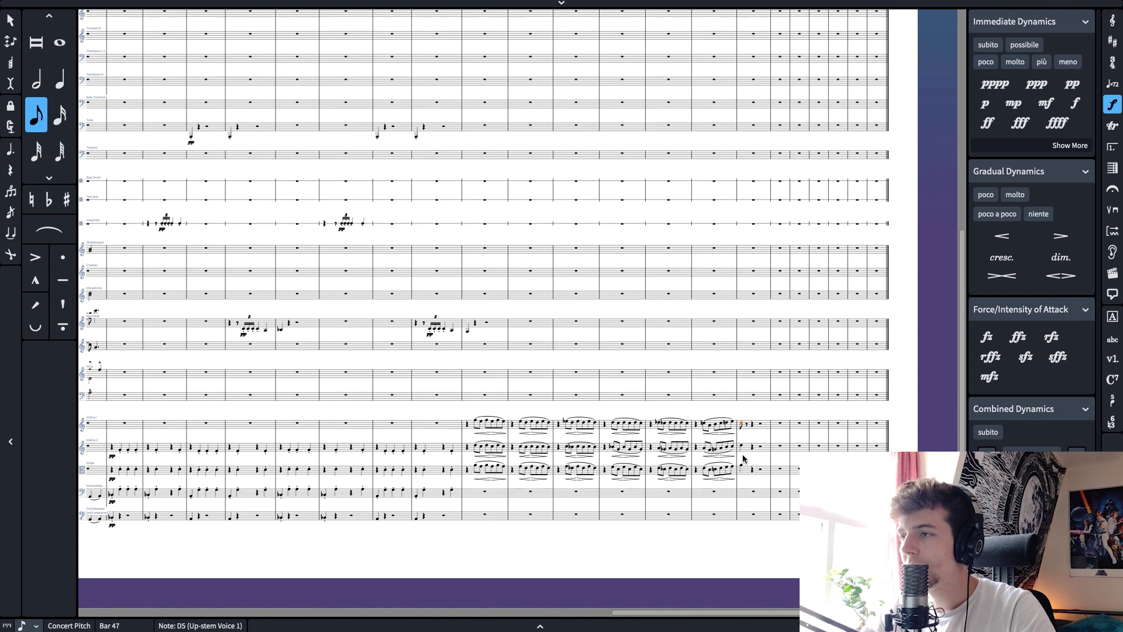
click(742, 447)
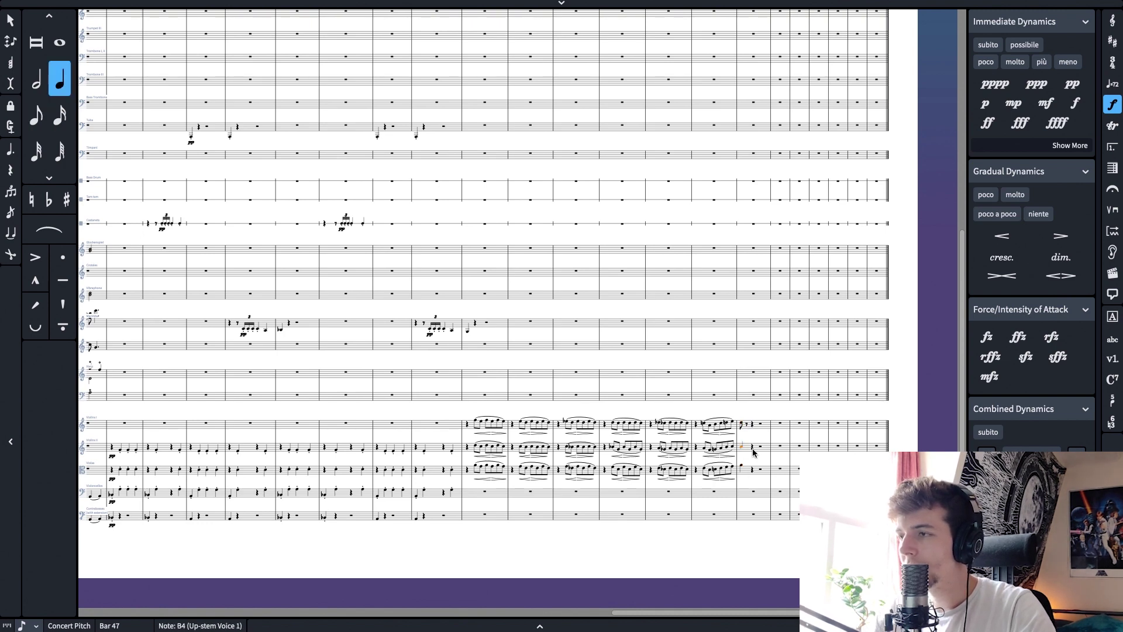
key(alt+Down)
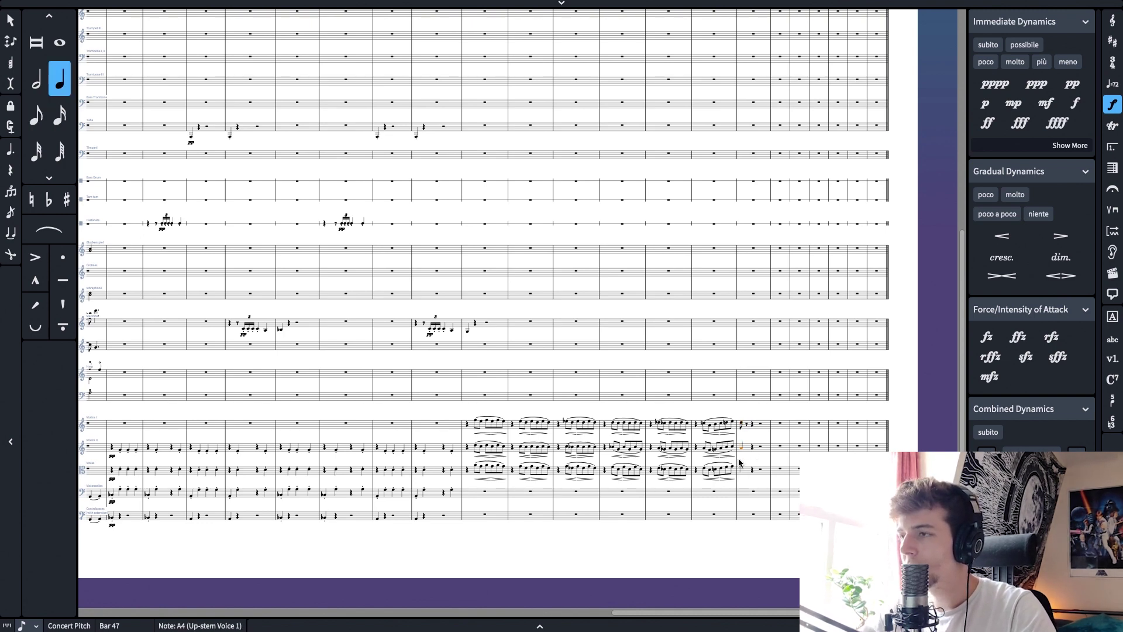
key(x)
key(alt+Down)
key(alt+Up)
key(alt+Up)
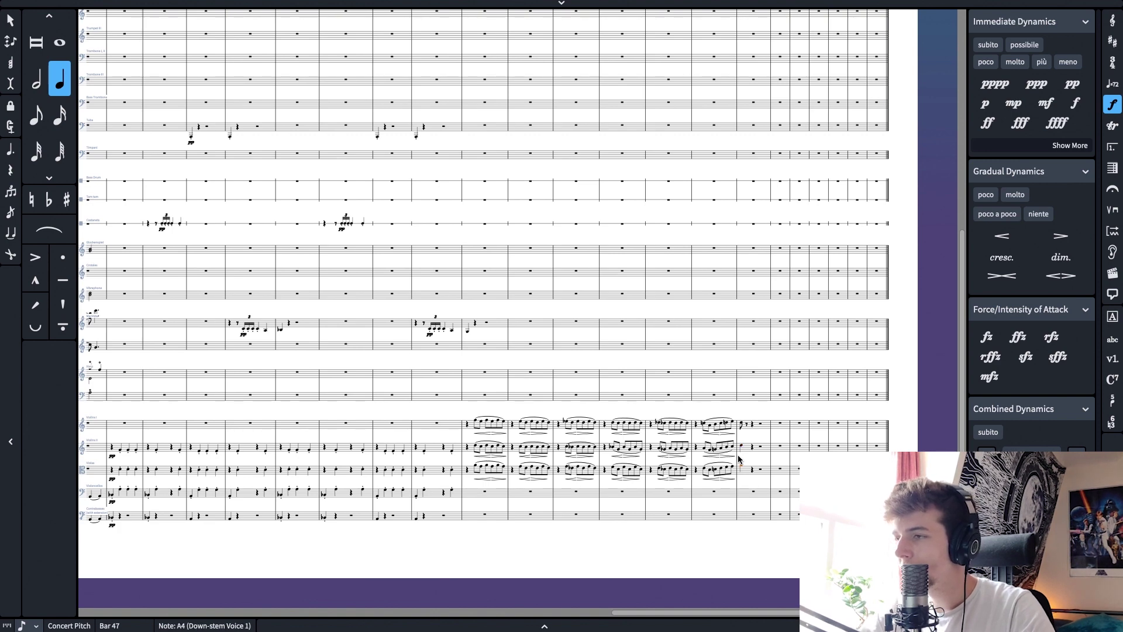
Sound the first violins and violas on the bar 47 downbeat and set the second violins' note to C5
ctrl+click(742, 428)
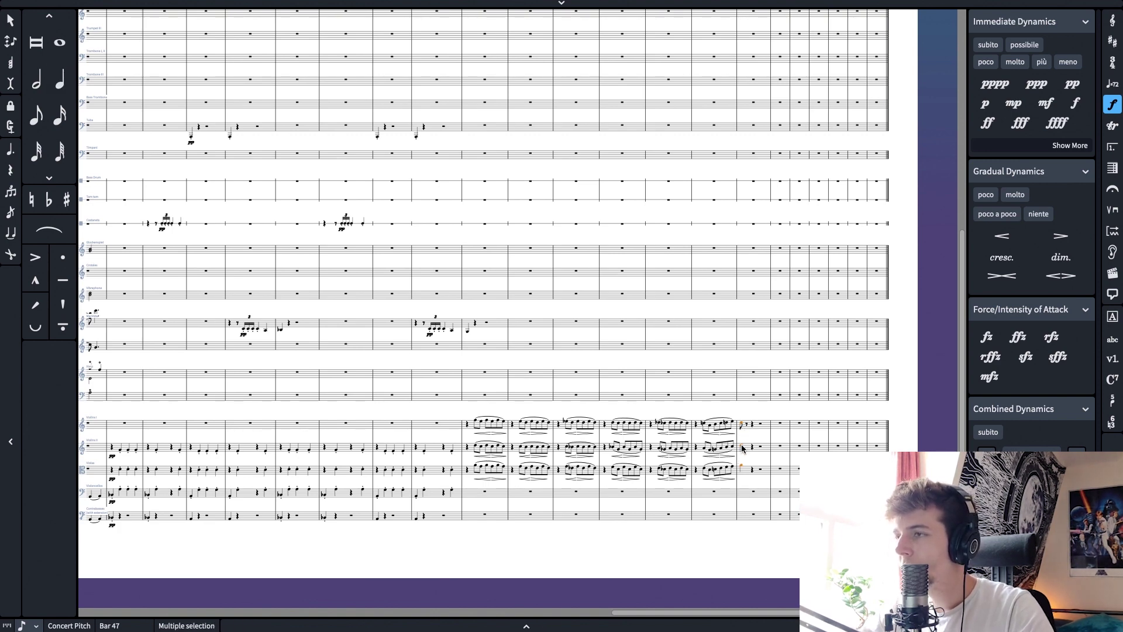
click(743, 447)
key(Down)
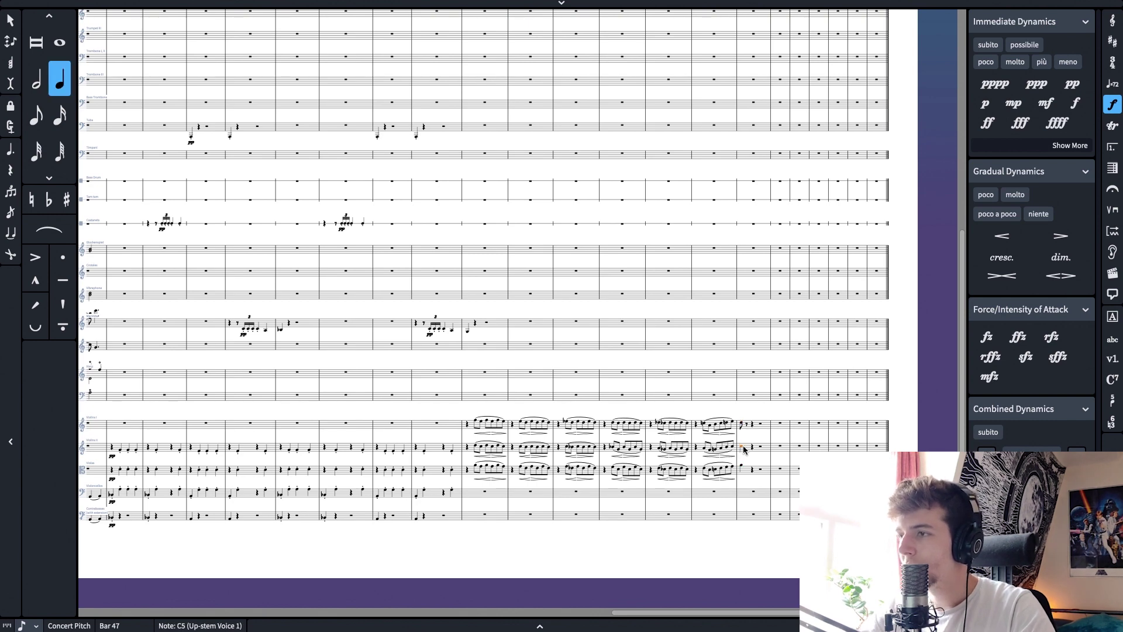
key(Escape)
click(743, 467)
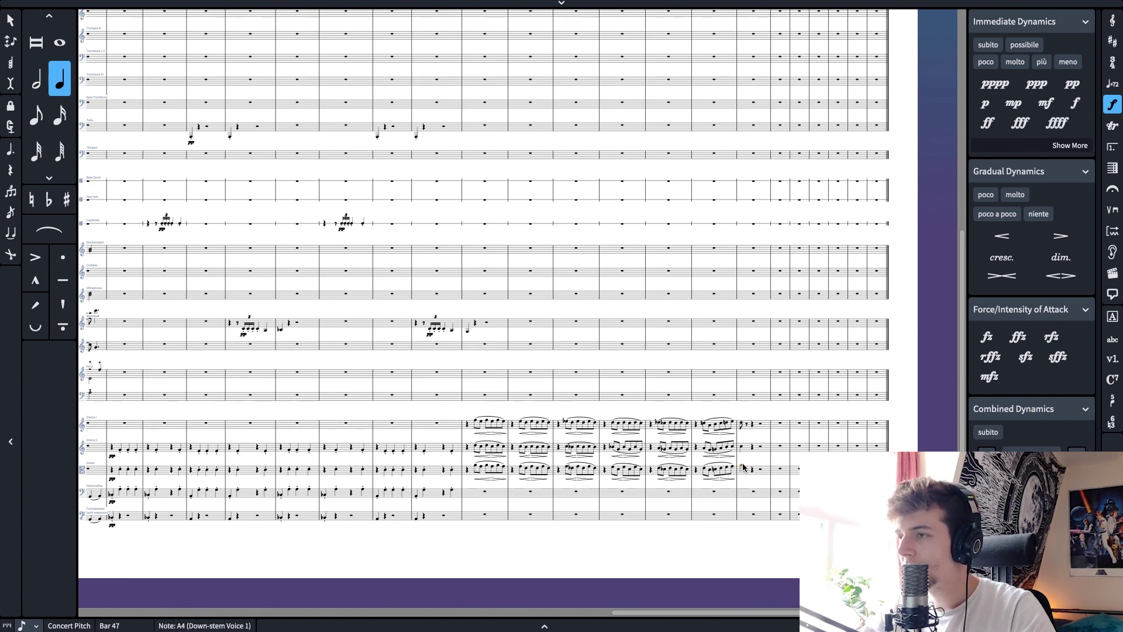
Copy the first violins' slurred figure with its hairpins in bars 41 to 47 to the flutes at bar 41
click(475, 420)
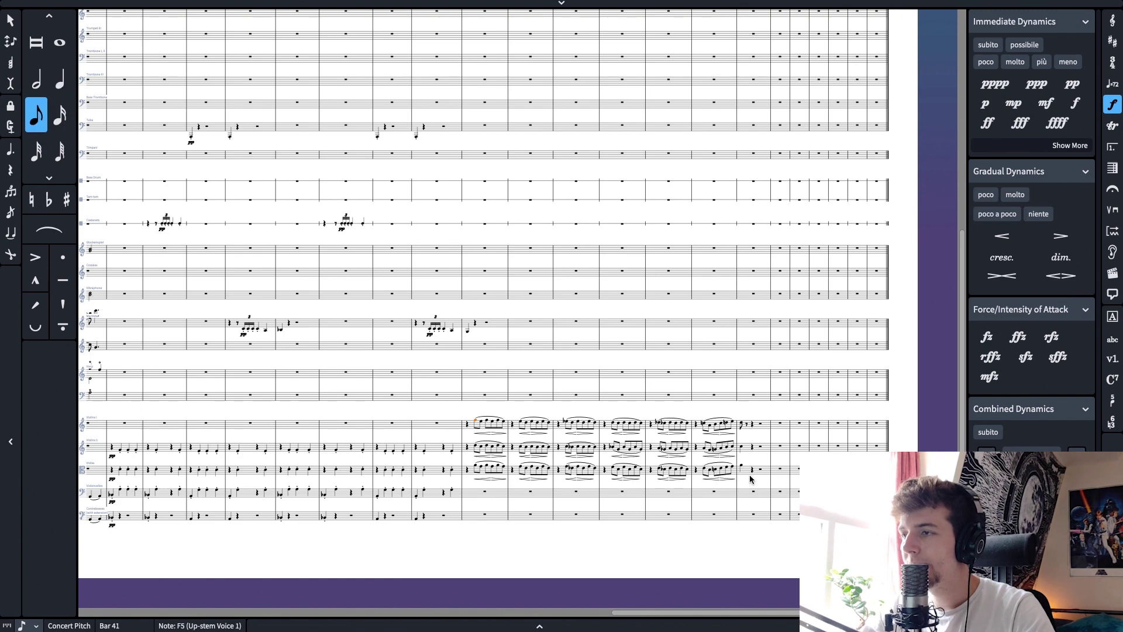
shift+click(741, 425)
scroll(616, 193, up, 3)
scroll(617, 193, down, 6)
scroll(539, 389, up, 4)
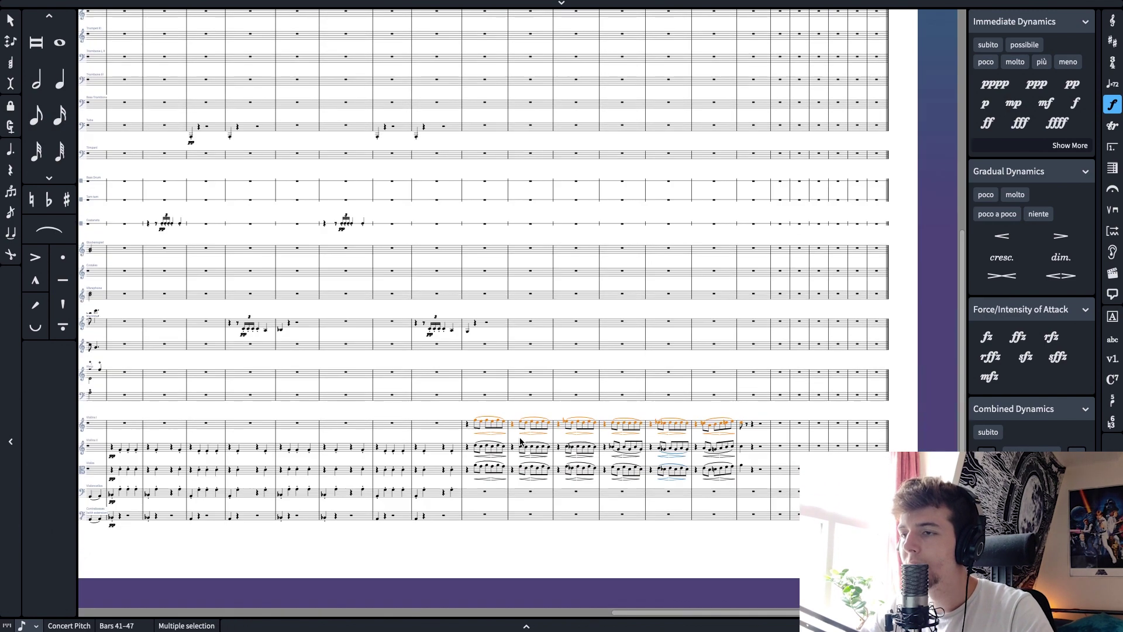
scroll(489, 388, up, 6)
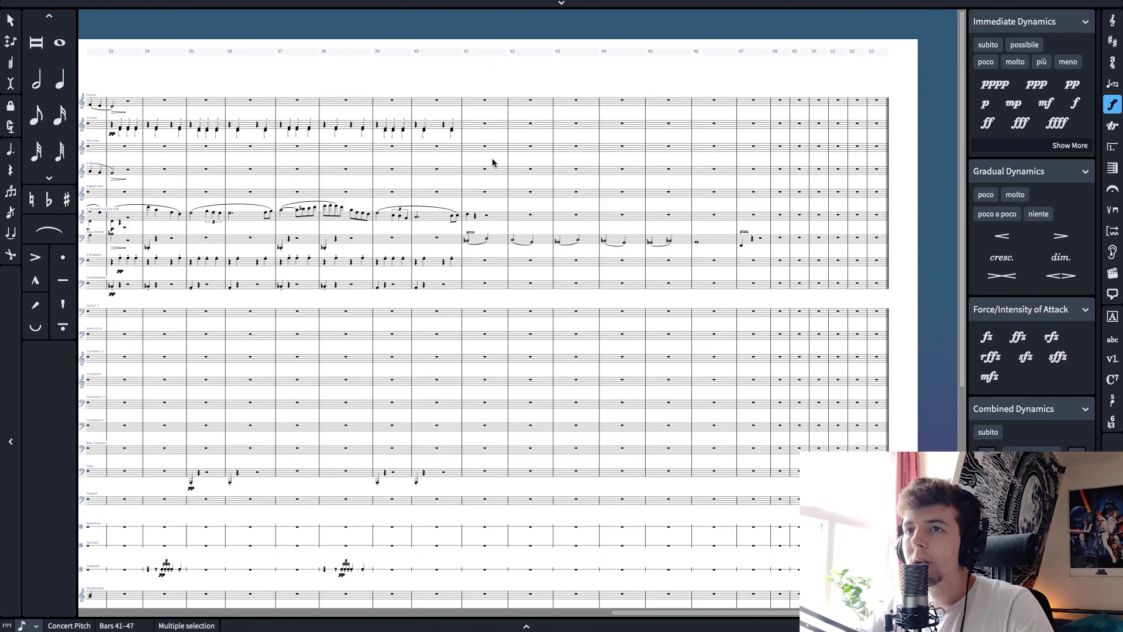
click(489, 126)
key(ctrl+v)
Copy the second violins' figure in bars 41 to 47 to the B flat clarinets at bar 41
scroll(541, 351, down, 6)
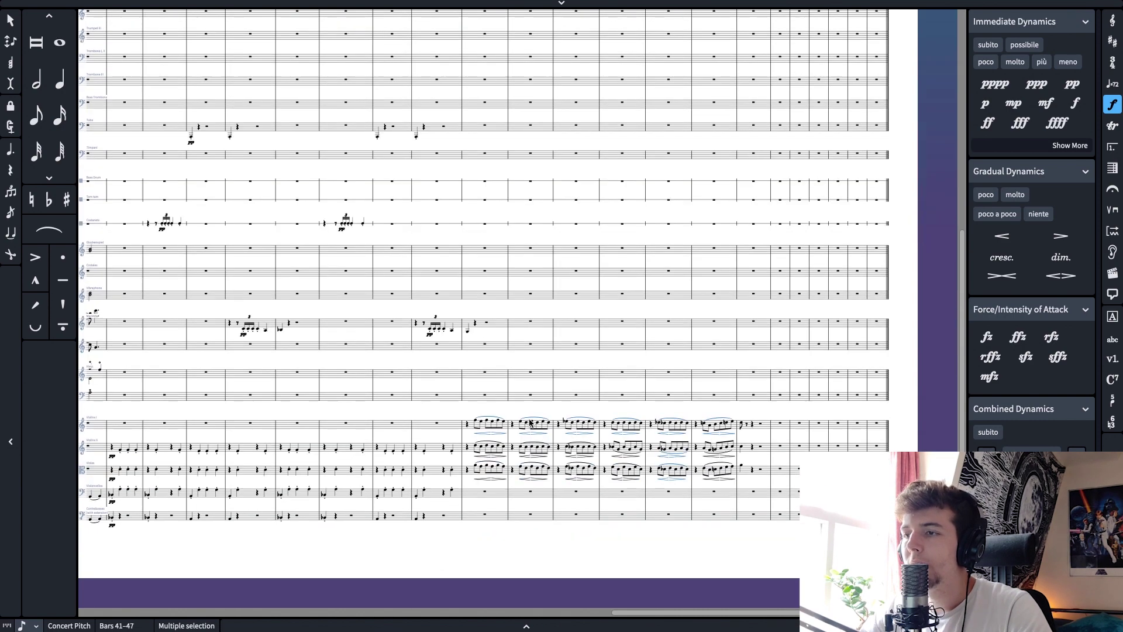
click(468, 448)
key(ctrl+v)
scroll(610, 300, up, 6)
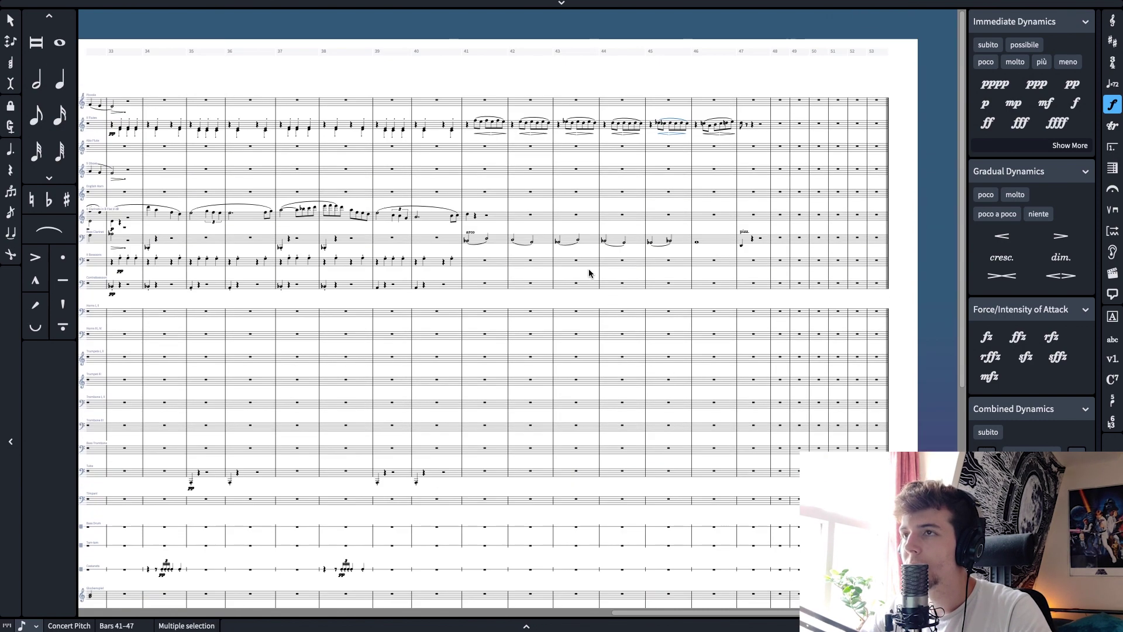
click(485, 146)
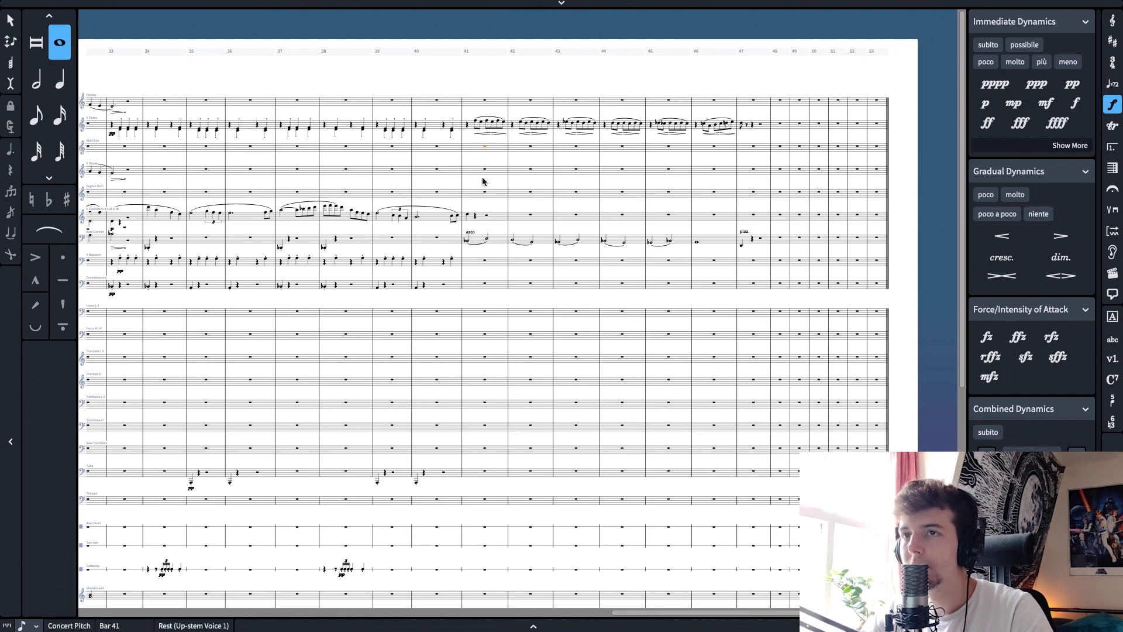
click(469, 217)
key(ctrl+v)
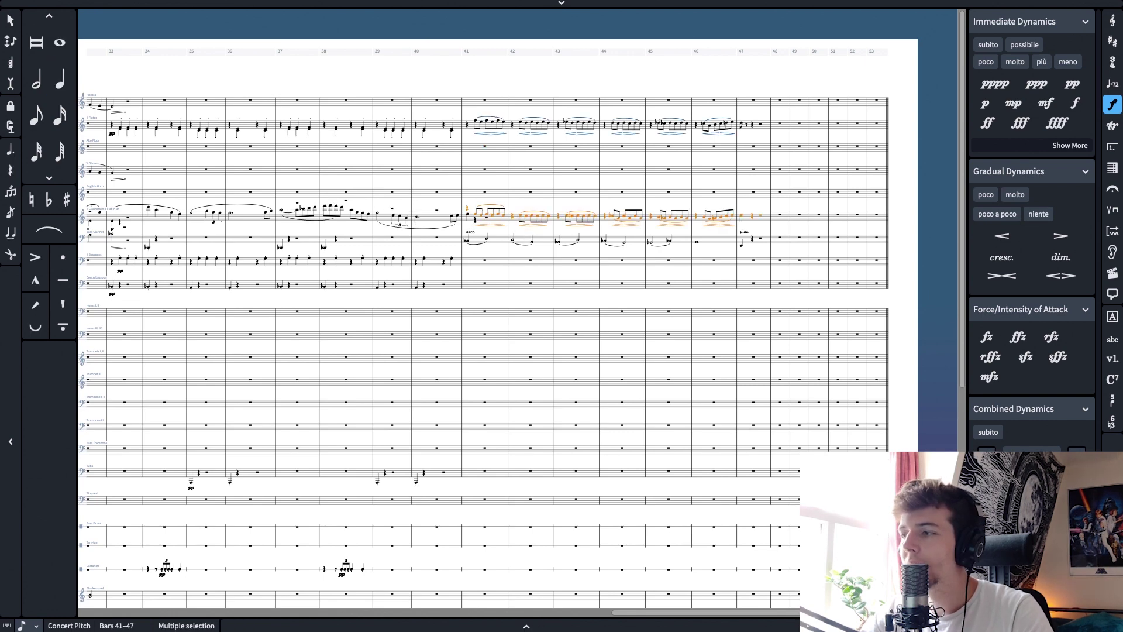
key(ctrl+equal)
key(ctrl+equal)
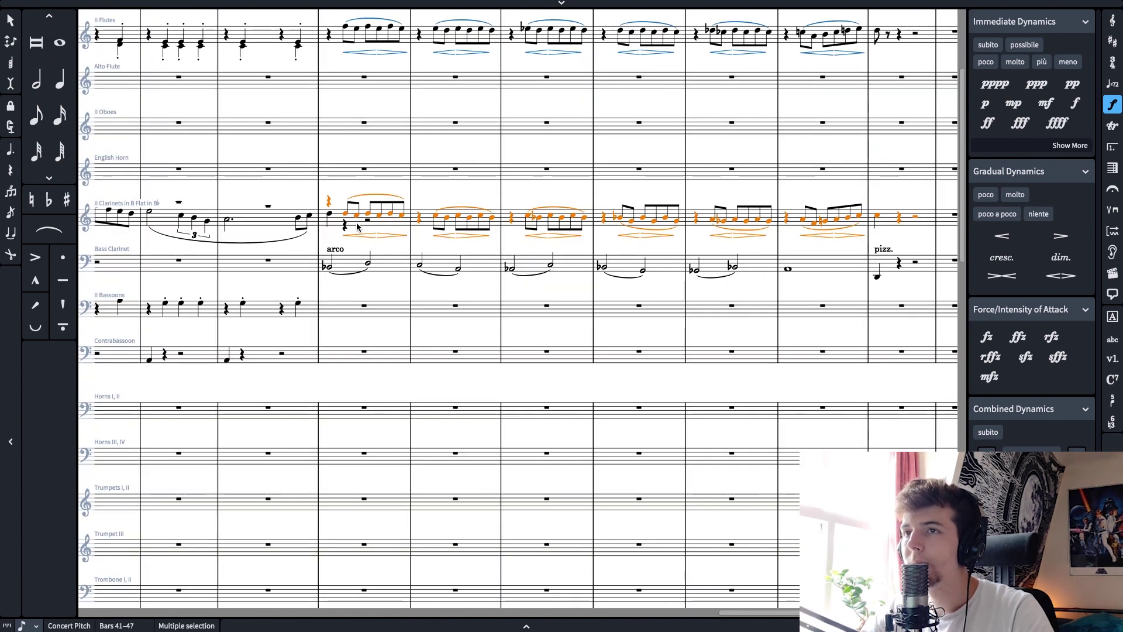
key(Escape)
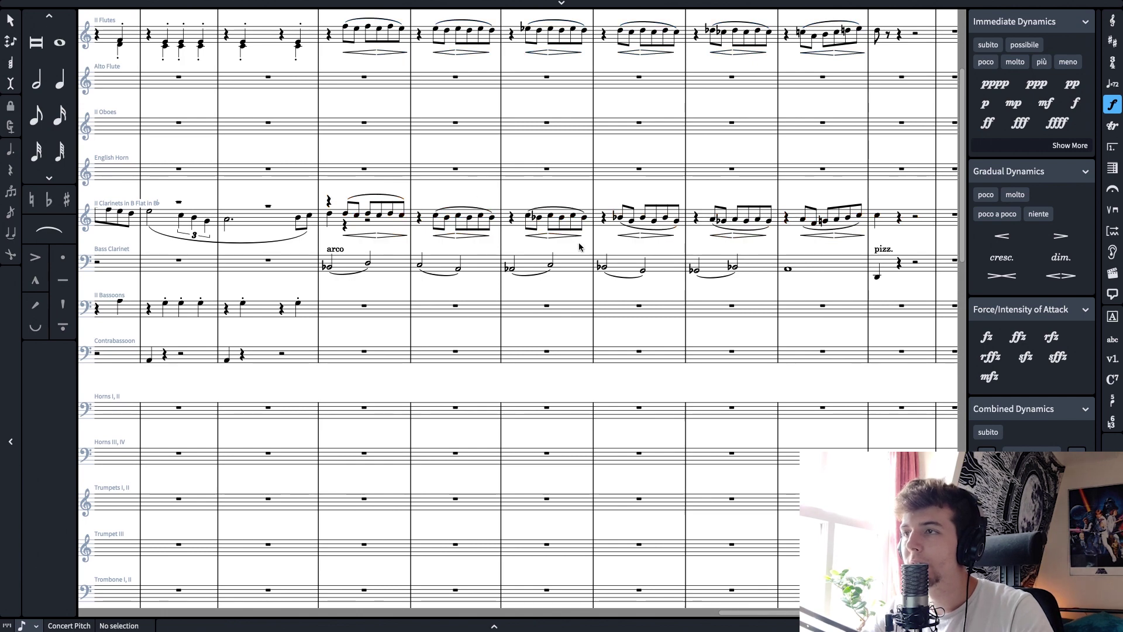
Change the voice of the clarinets' slurred melody in bars 37 to 40
key(ctrl+minus)
key(ctrl+minus)
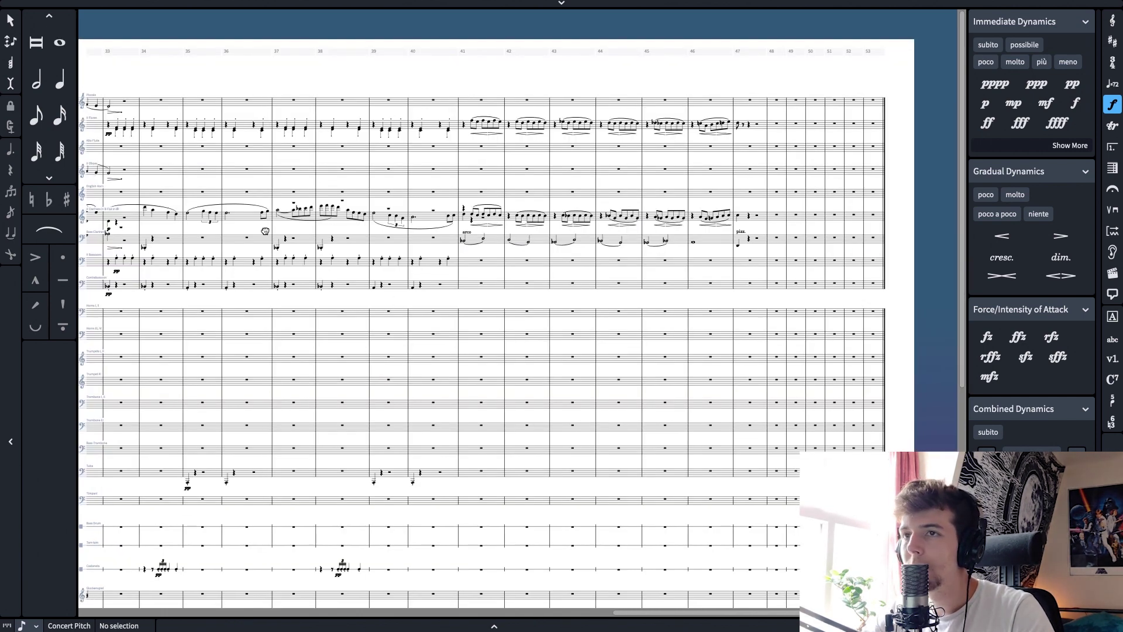
scroll(262, 233, left, 3)
click(237, 210)
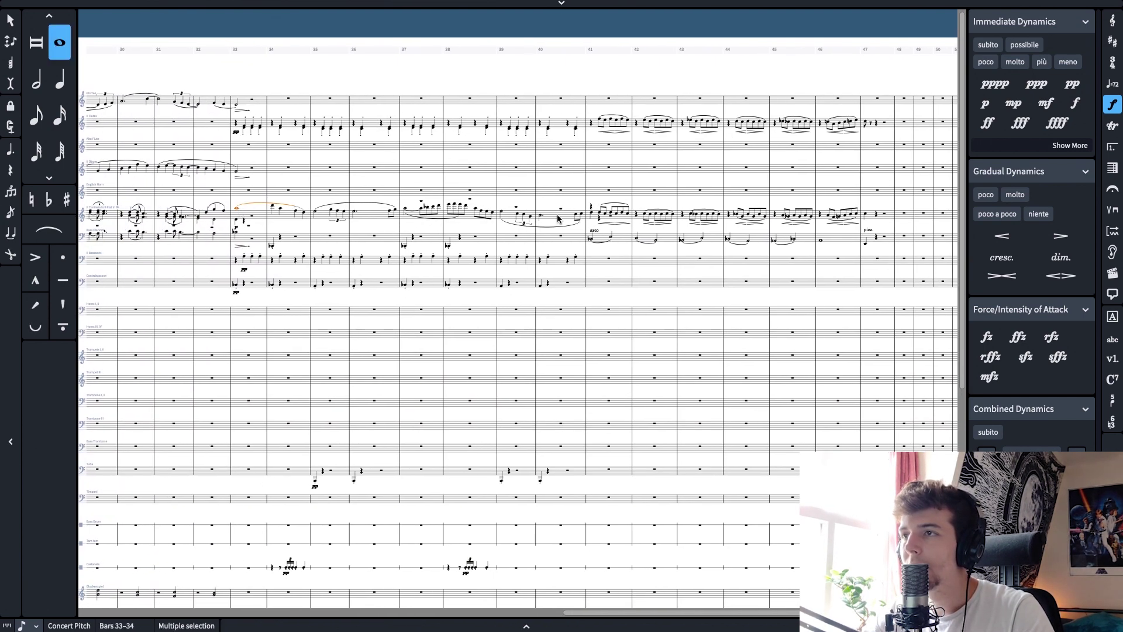
click(583, 217)
shift+click(405, 209)
right_click(405, 209)
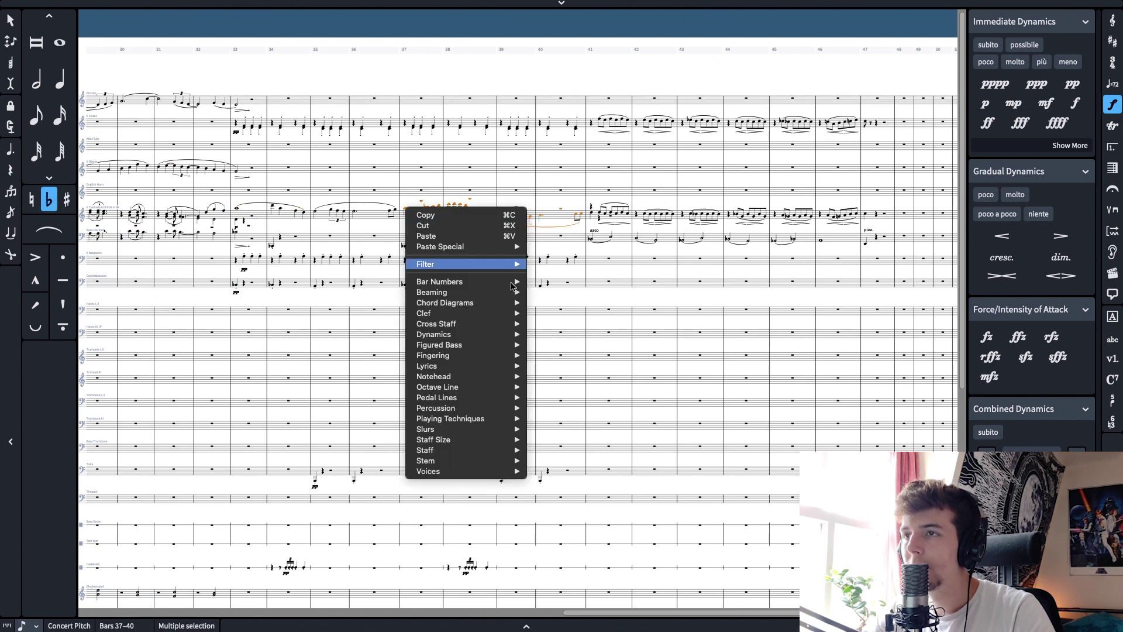
mouse_move(493, 472)
mouse_move(600, 531)
click(678, 515)
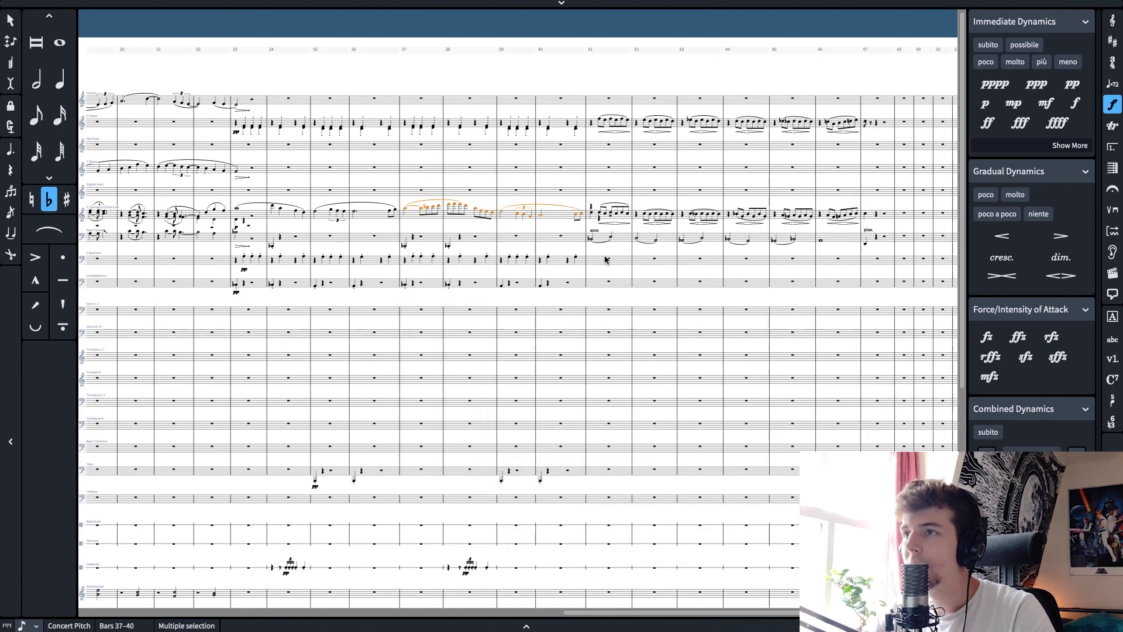
Change the voice of the clarinets' downbeat note in bar 41
click(601, 216)
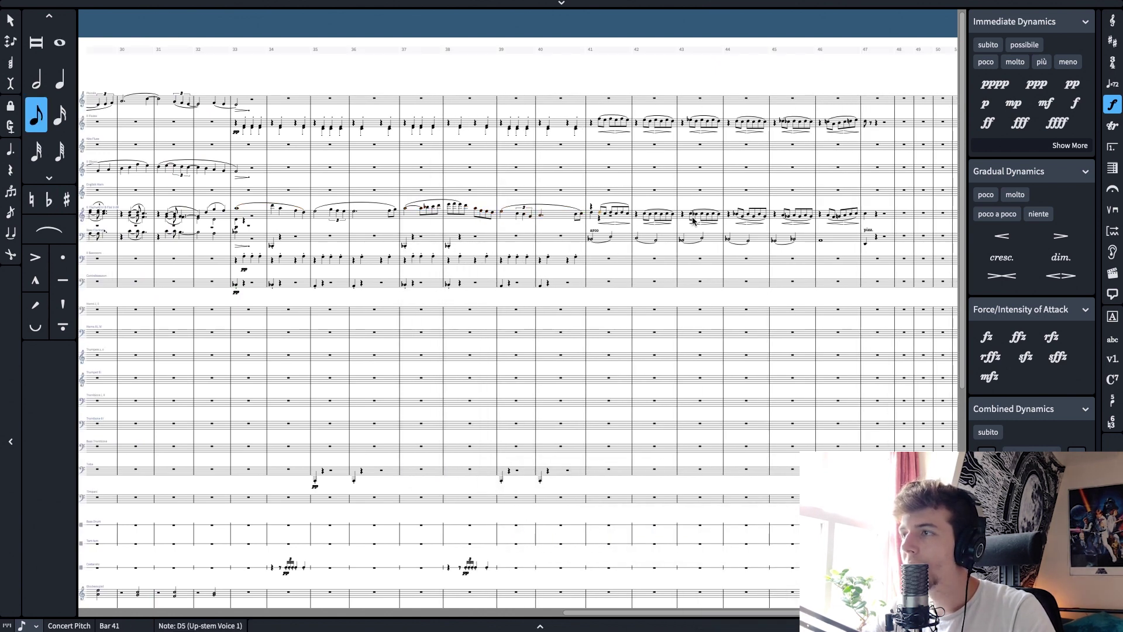
shift+click(592, 213)
right_click(593, 211)
click(767, 192)
right_click(588, 212)
mouse_move(643, 476)
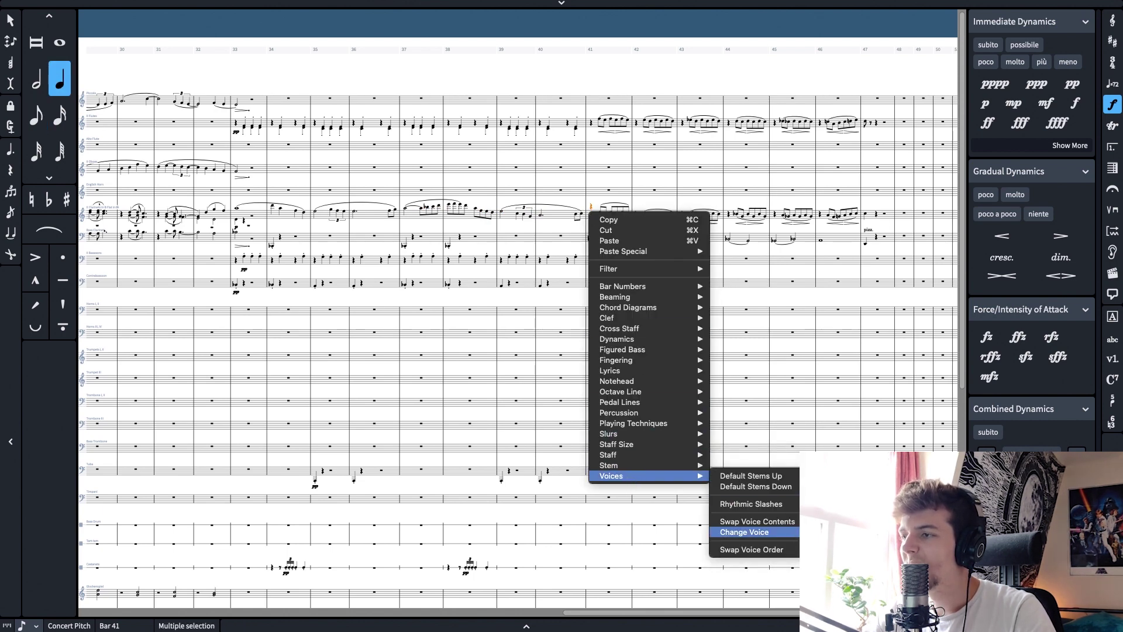
click(754, 532)
Try to change the voice of the clarinets' slurred figure in bars 41 to 47
click(601, 217)
shift+click(864, 217)
right_click(864, 217)
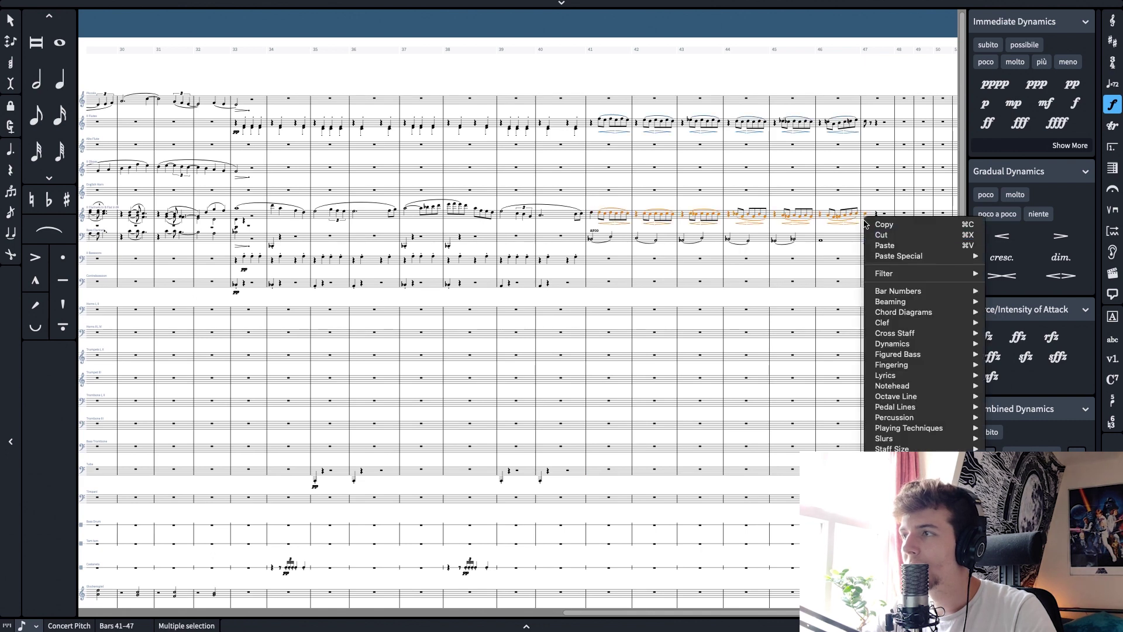
key(Escape)
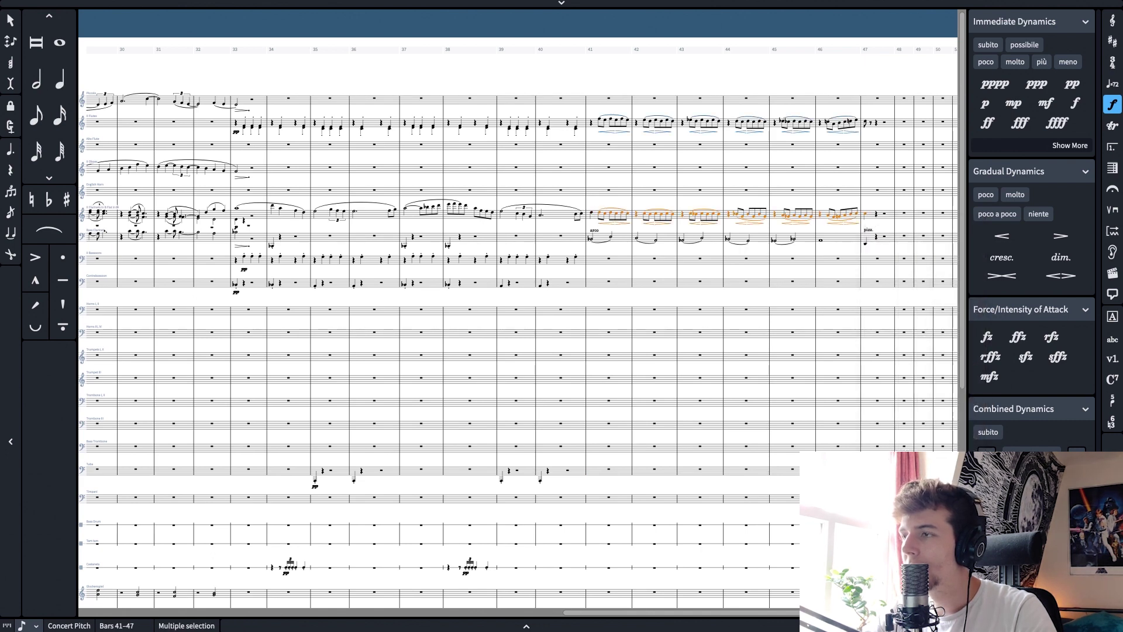
right_click(827, 222)
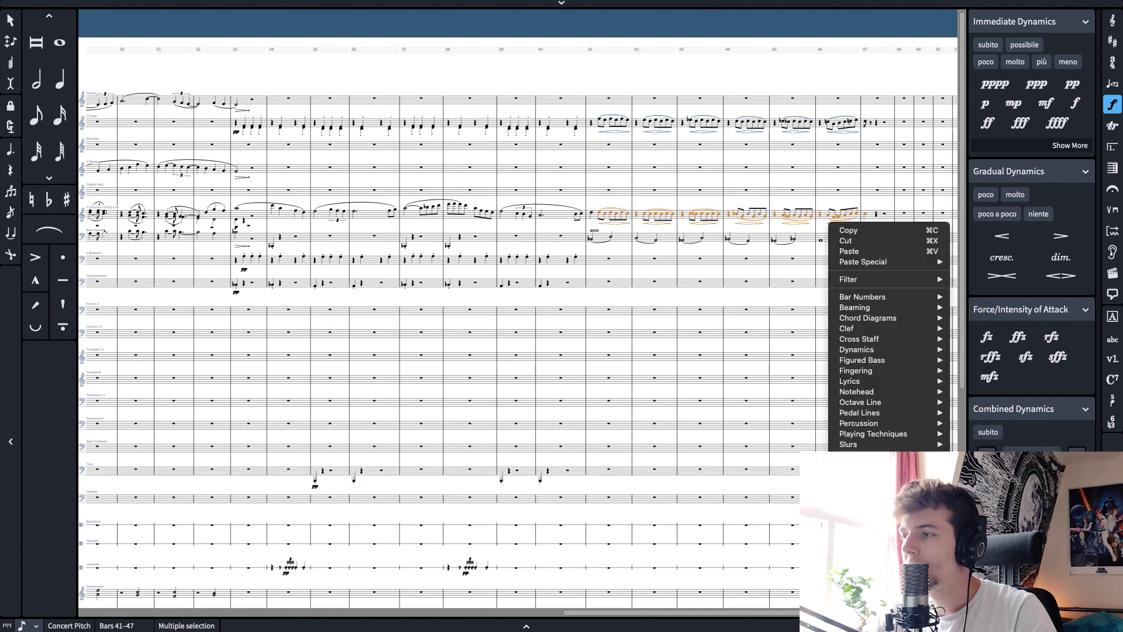
click(720, 329)
click(677, 162)
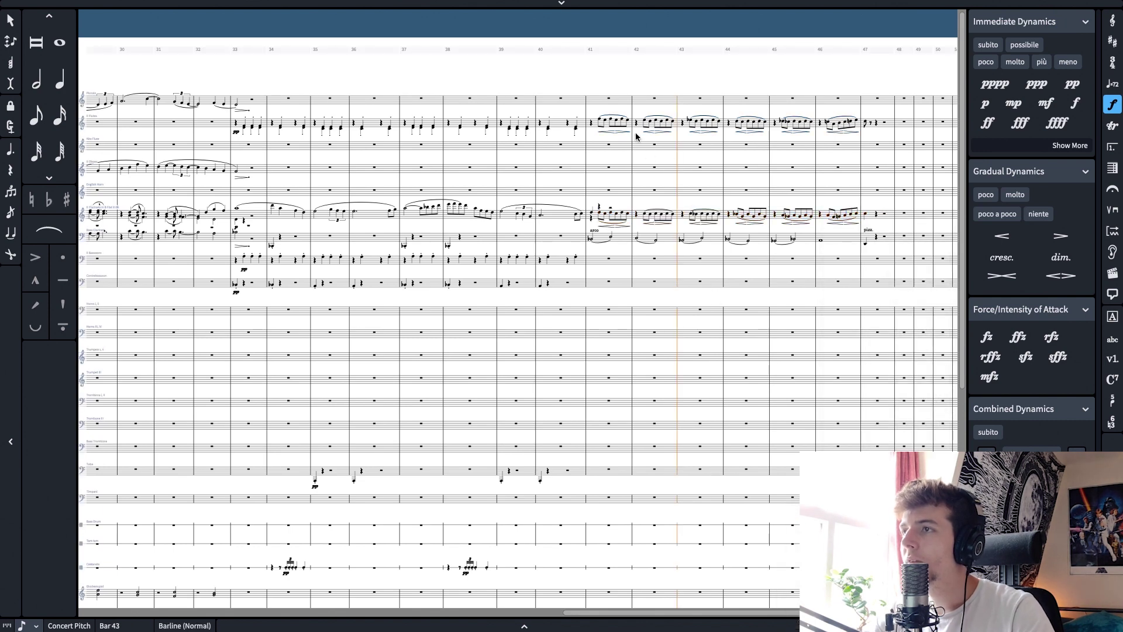
click(600, 122)
click(599, 120)
click(575, 128)
click(601, 121)
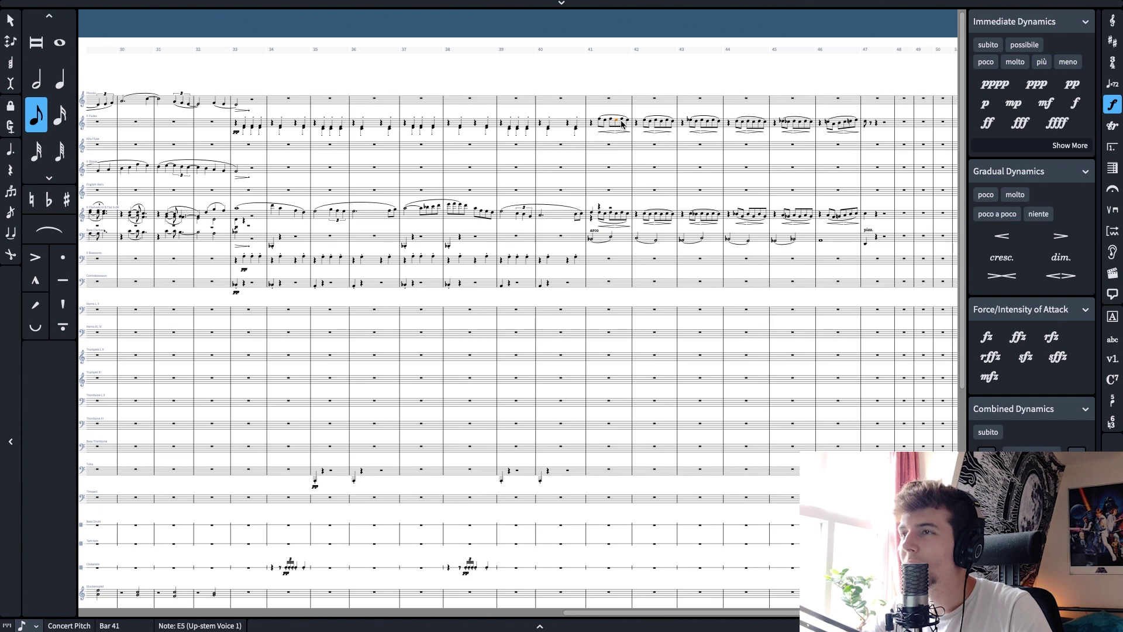
click(867, 123)
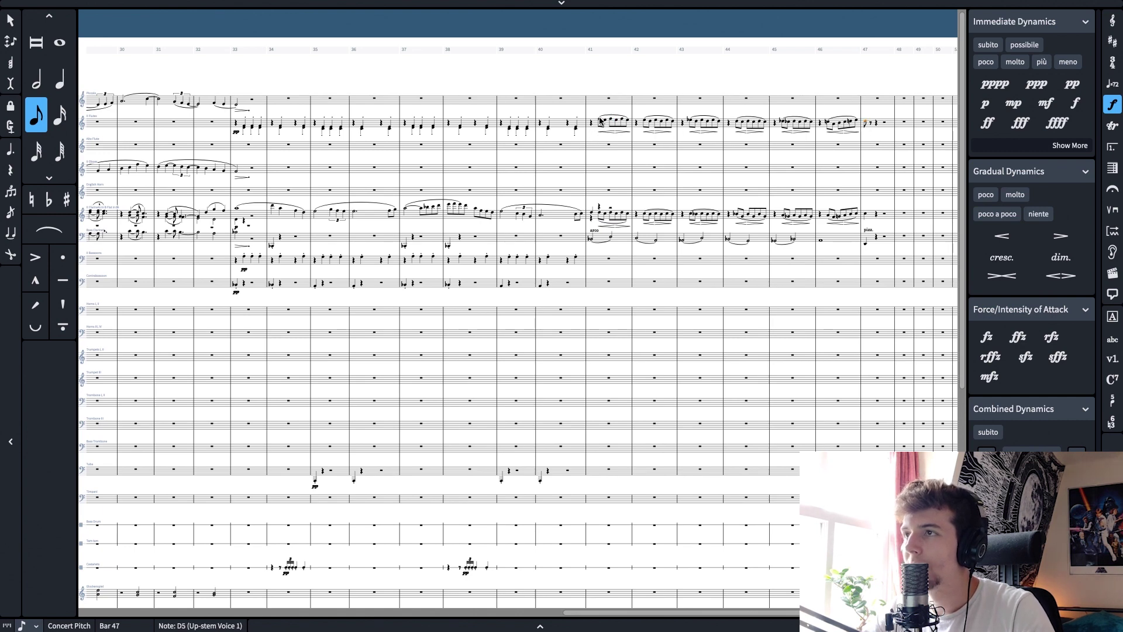
shift+click(599, 121)
Copy the flutes' last staccato notes of bar 40 to the bar 41 downbeat and adjust their pitch with a flat
click(576, 128)
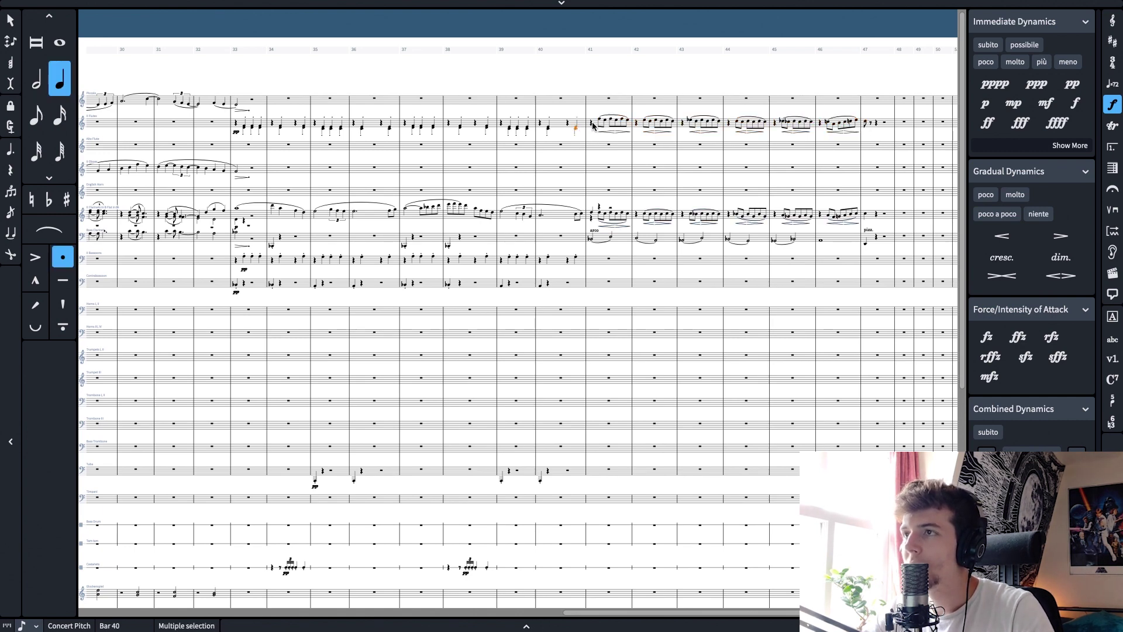
alt+click(592, 122)
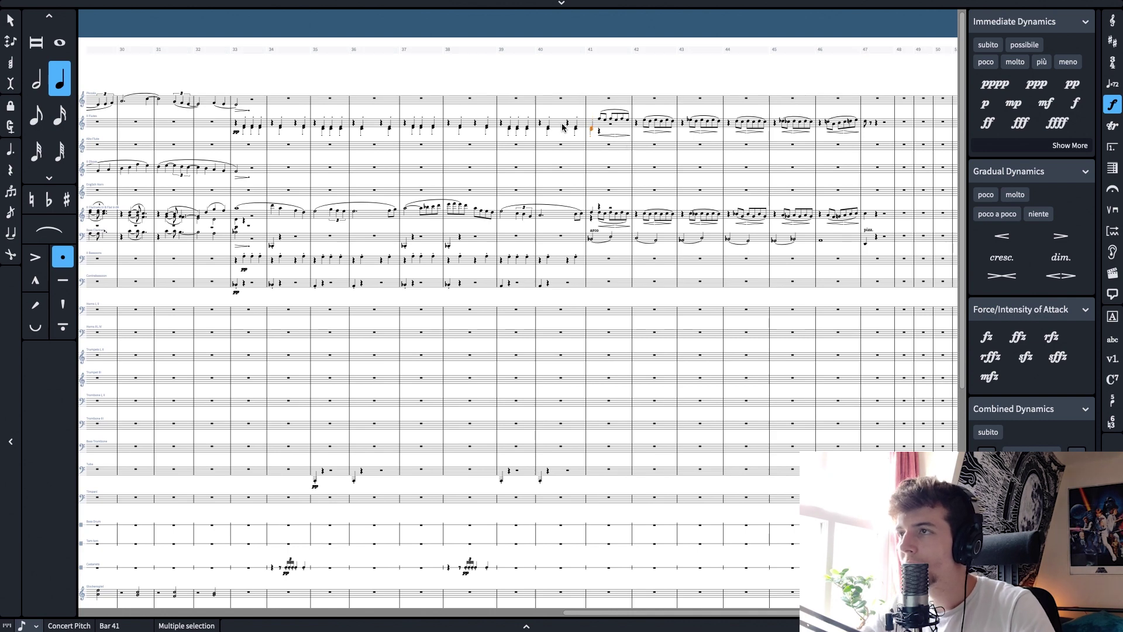
click(592, 129)
shift+click(592, 130)
shift+click(592, 238)
click(592, 130)
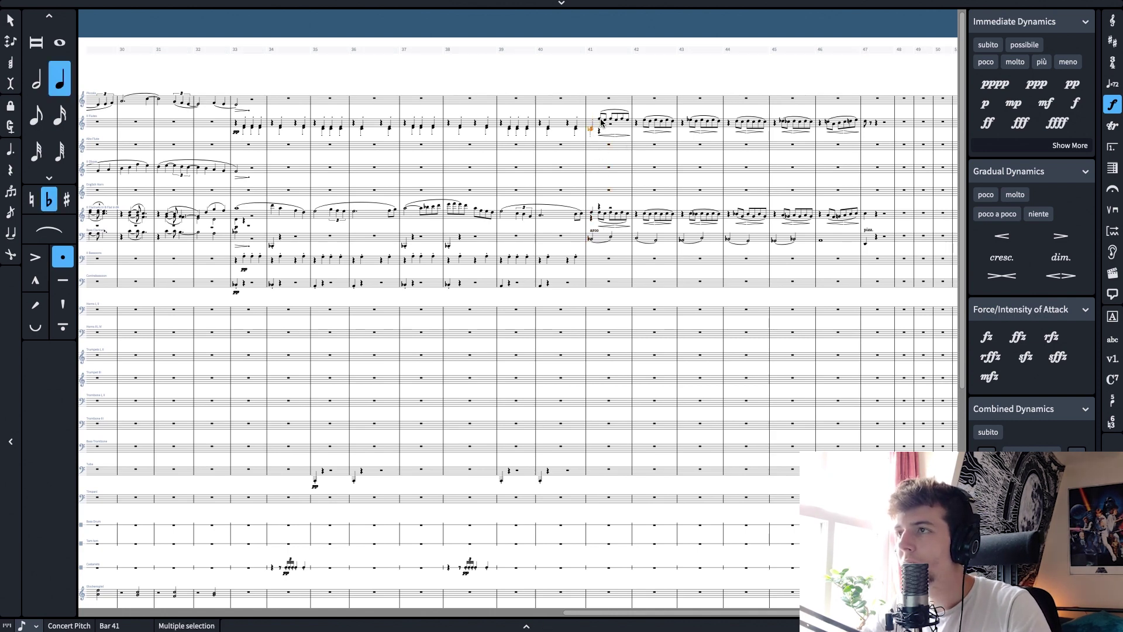
Raise the flutes' bar 41 downbeat notes and their staccato notes in bar 40 by an octave
click(600, 119)
click(591, 129)
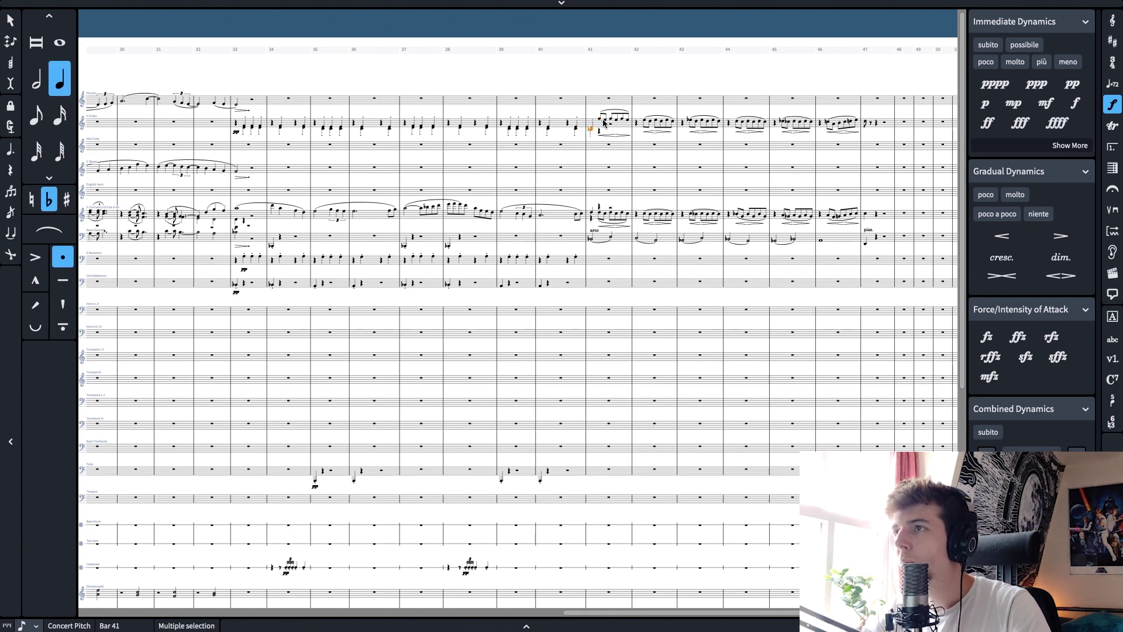
click(592, 131)
super+click(591, 127)
key(super+alt+Up)
click(579, 131)
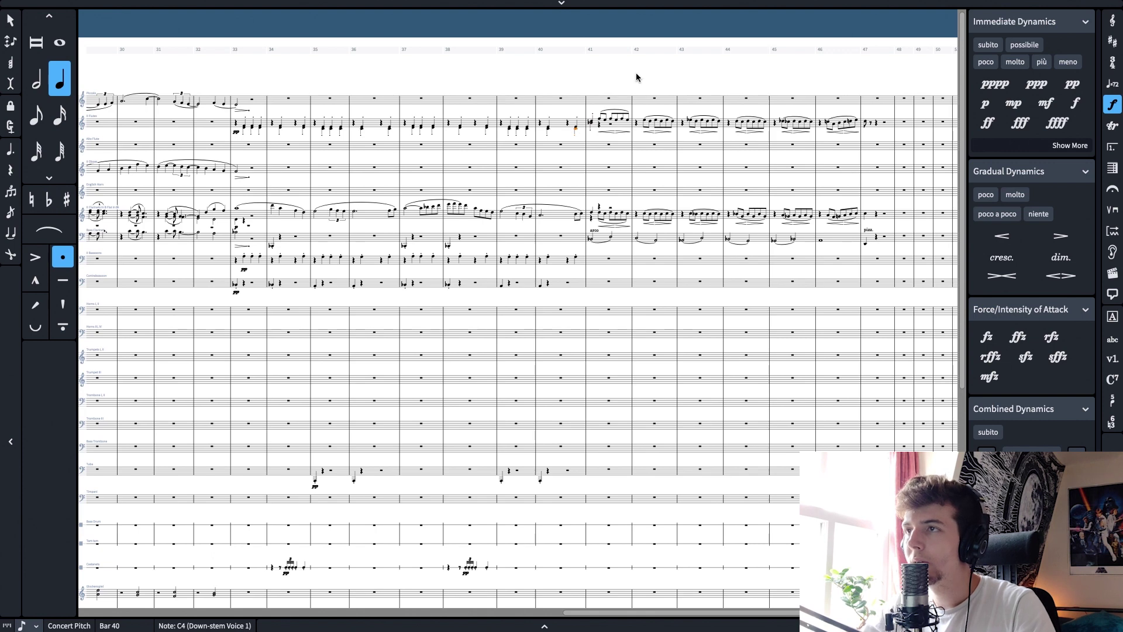
shift+click(555, 124)
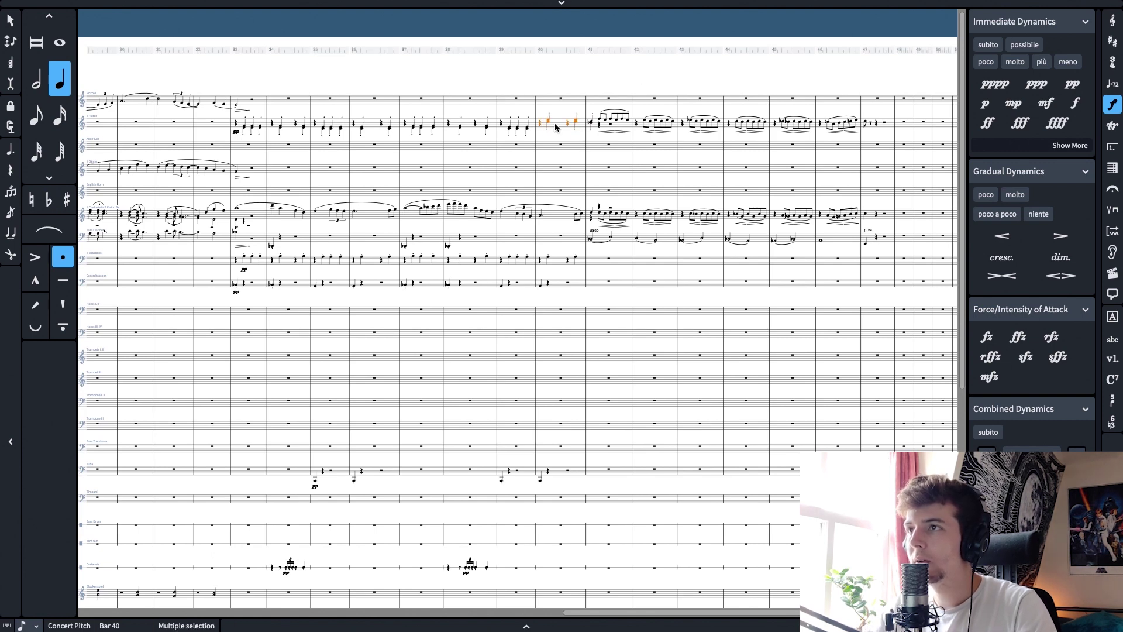
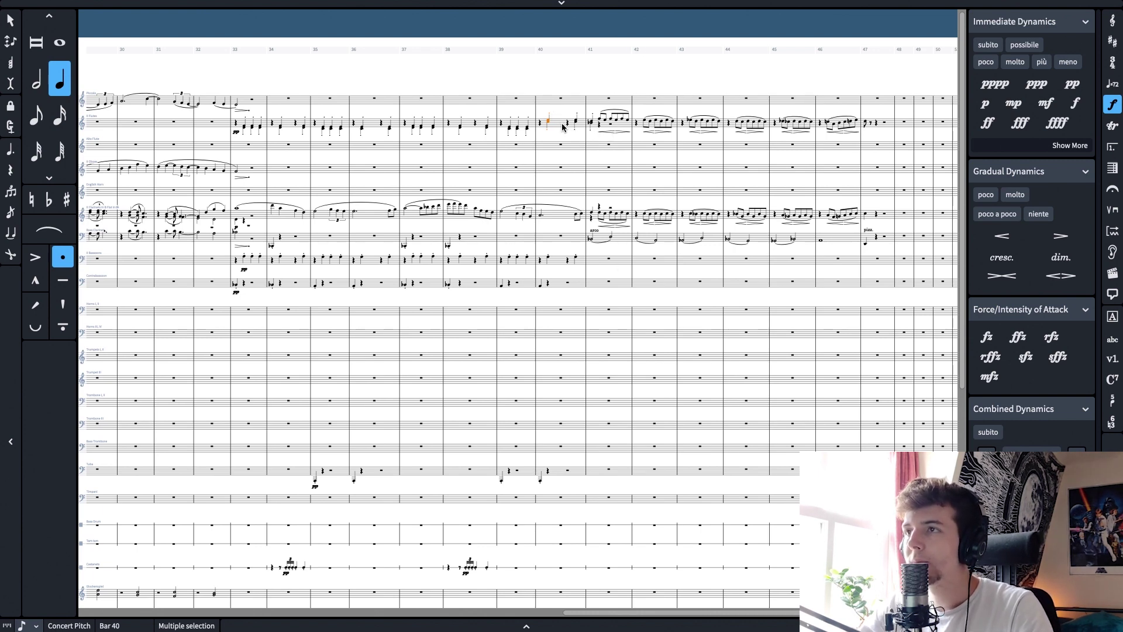
Add diminuendo hairpins through bar 40 in the flutes and the clarinets
click(1060, 236)
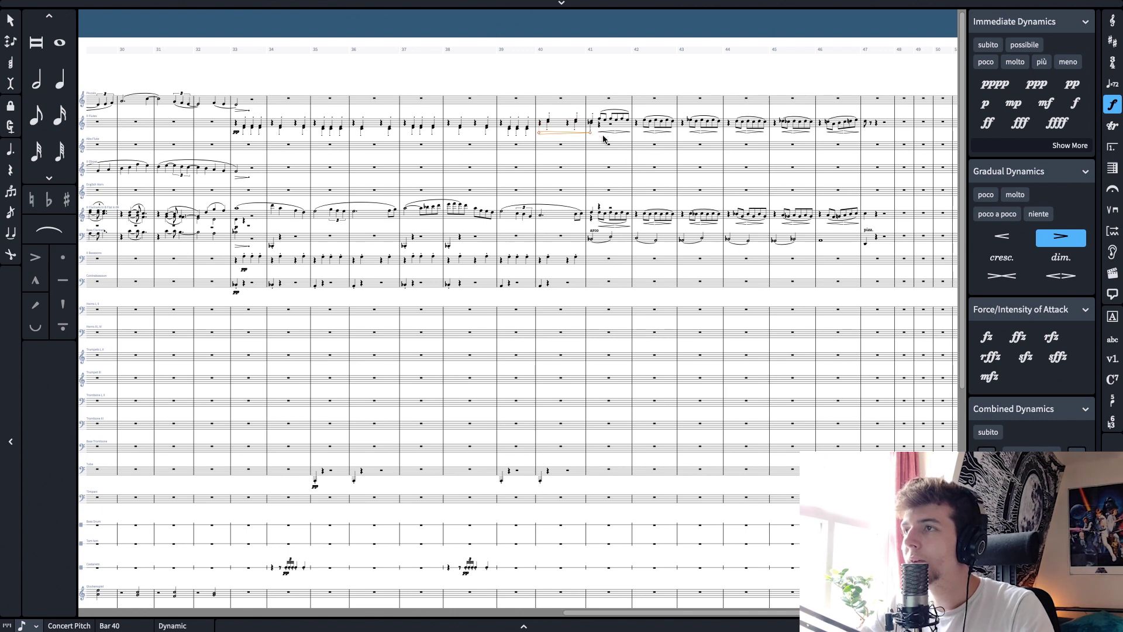
click(556, 222)
click(1060, 237)
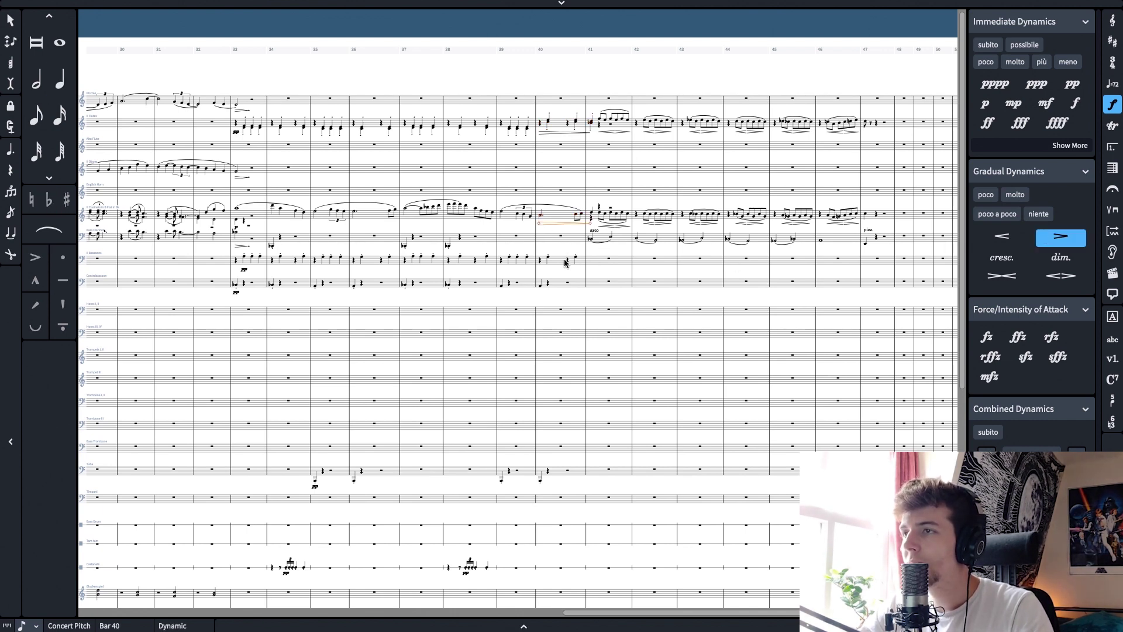
Copy the bass clarinet's line in bars 41 to 47 to the contrabassoon at bar 41
click(540, 285)
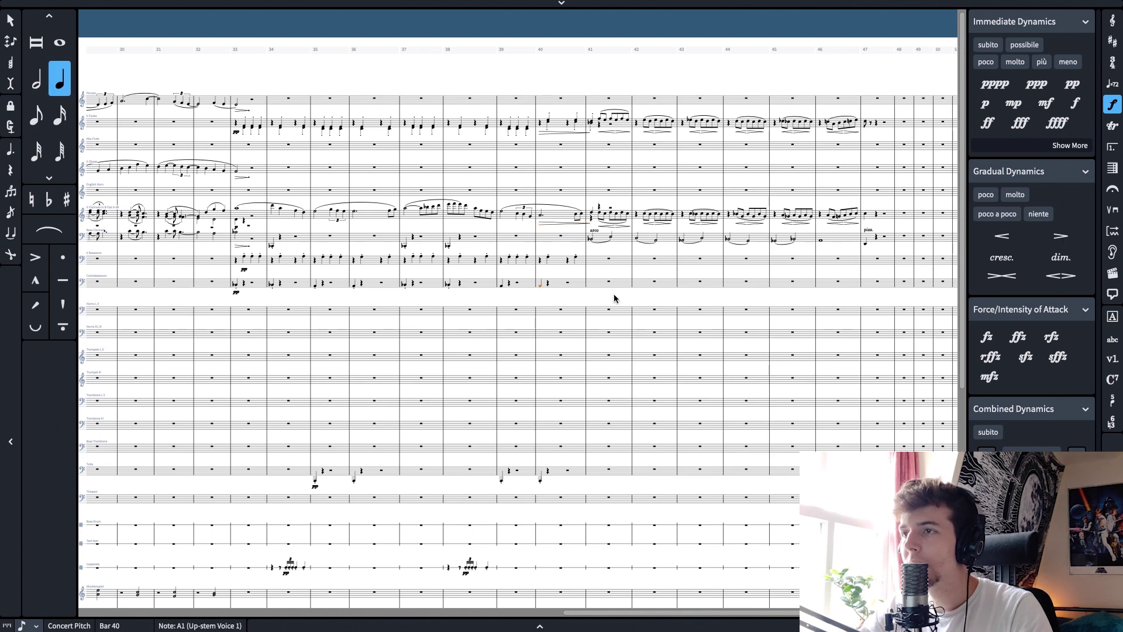
drag(614, 298, 486, 296)
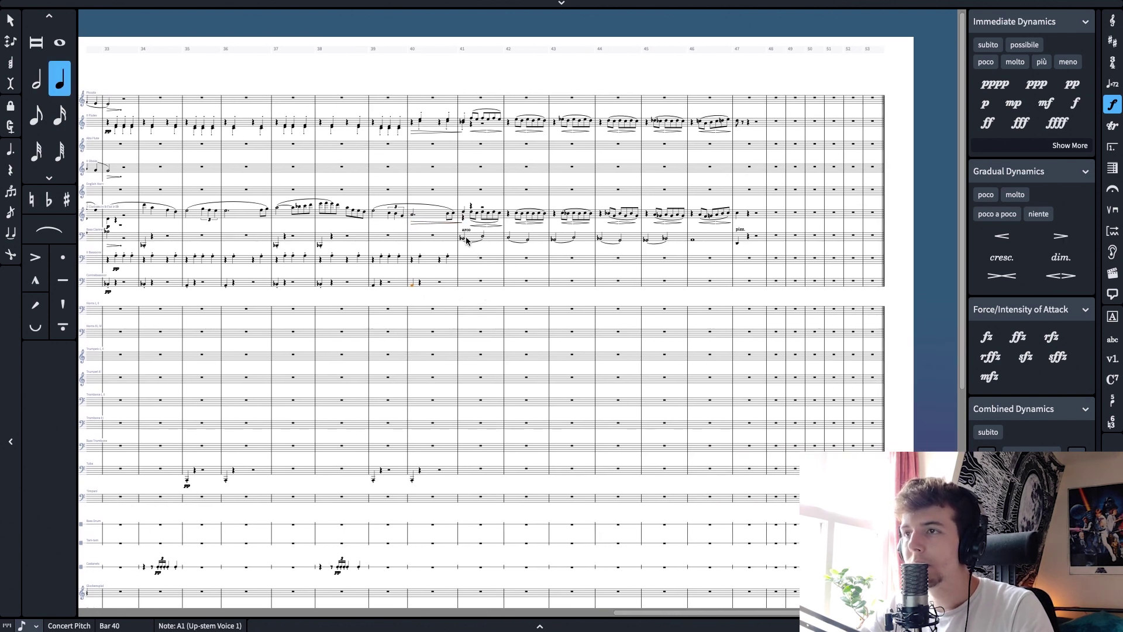
click(465, 240)
shift+click(737, 244)
alt+click(476, 278)
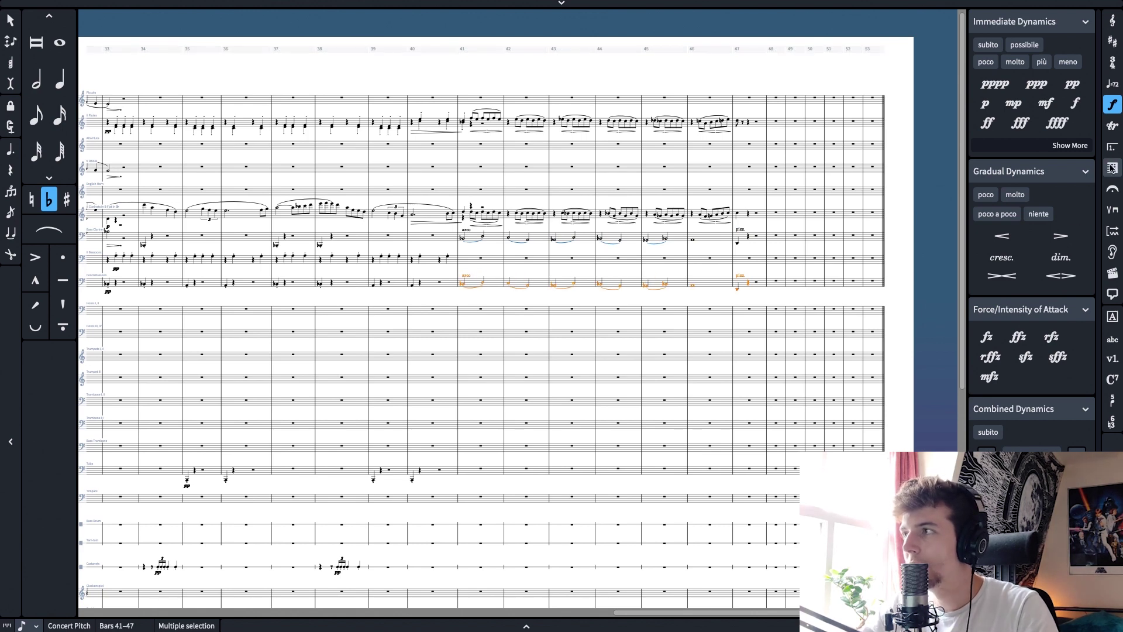
mouse_move(608, 326)
mouse_down()
mouse_move(665, 318)
mouse_move(614, 329)
mouse_up()
Mark pp in bar 41 on the contrabassoon's first note and at the start of the clarinets' slurred figure
click(471, 288)
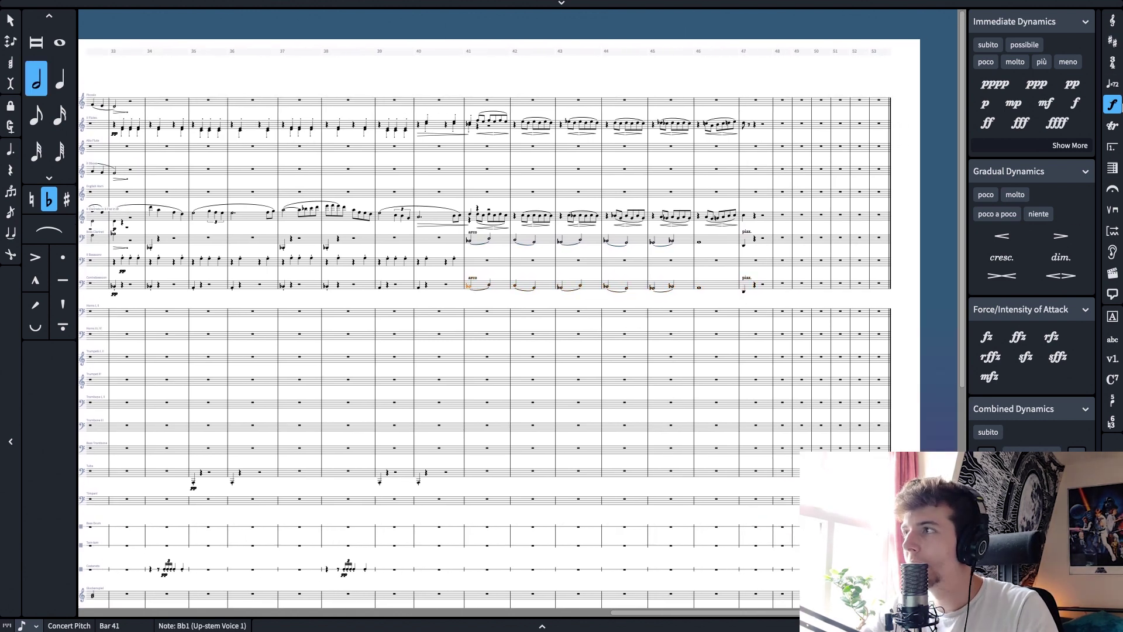
click(1072, 84)
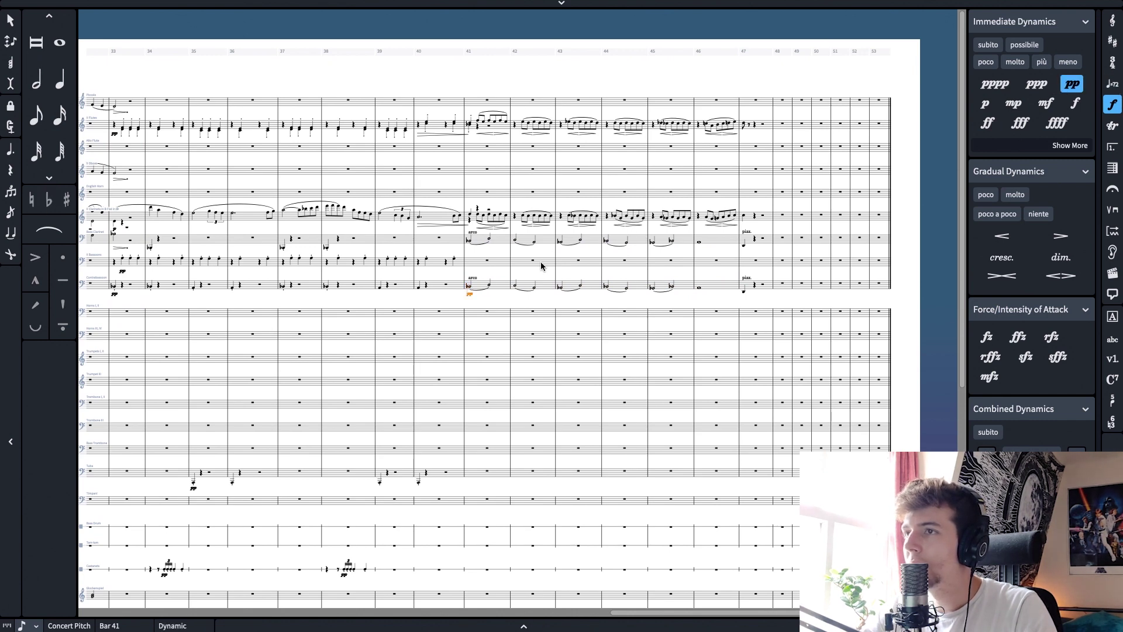
click(476, 217)
click(1071, 84)
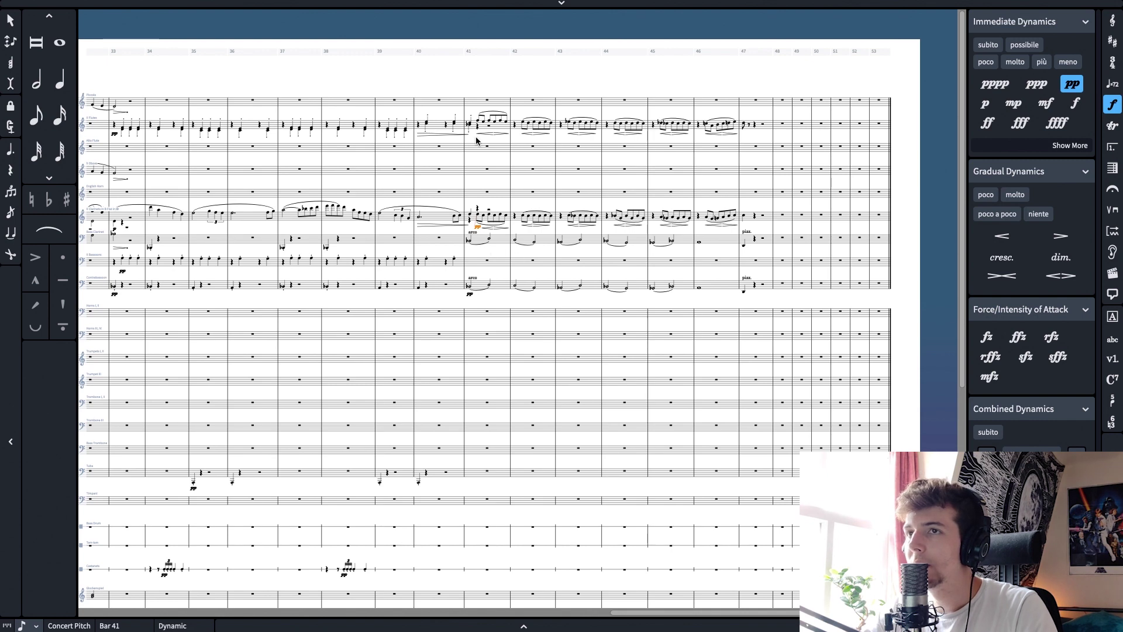
Delete the flutes' diminuendo hairpin in bar 40 and mark their bar 41 downbeat pp
click(425, 134)
click(444, 136)
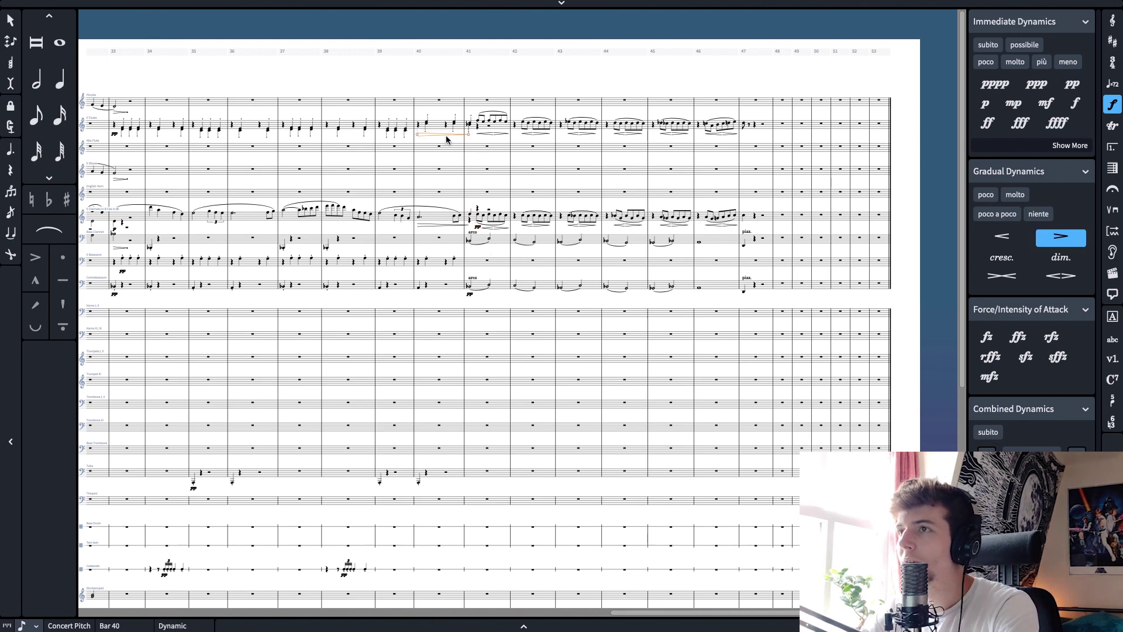
key(Delete)
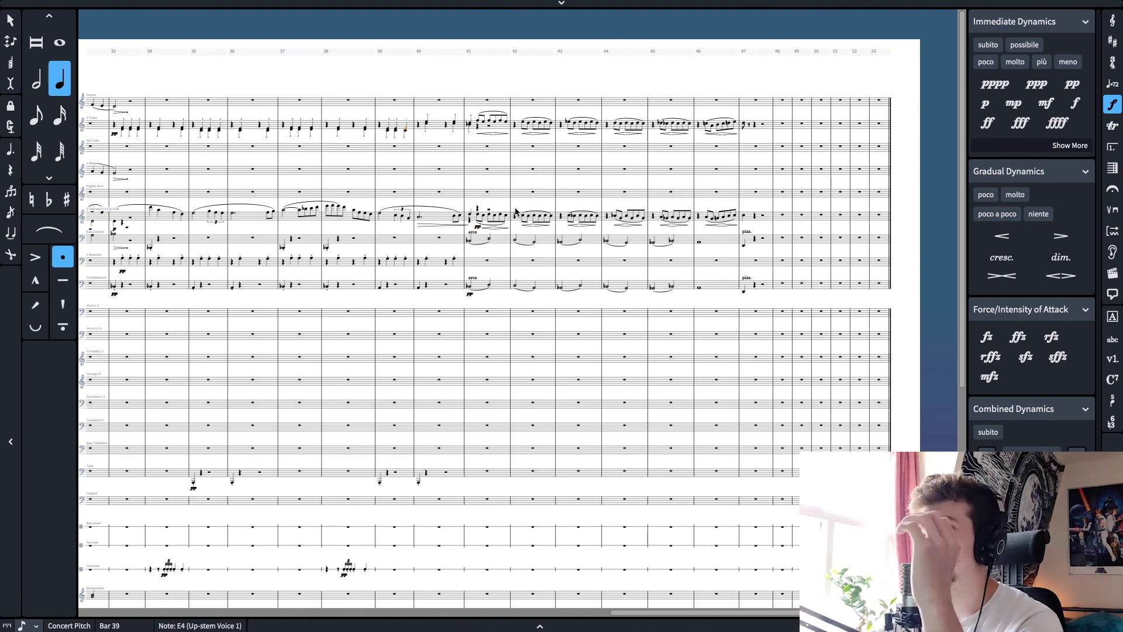
click(471, 125)
click(1071, 83)
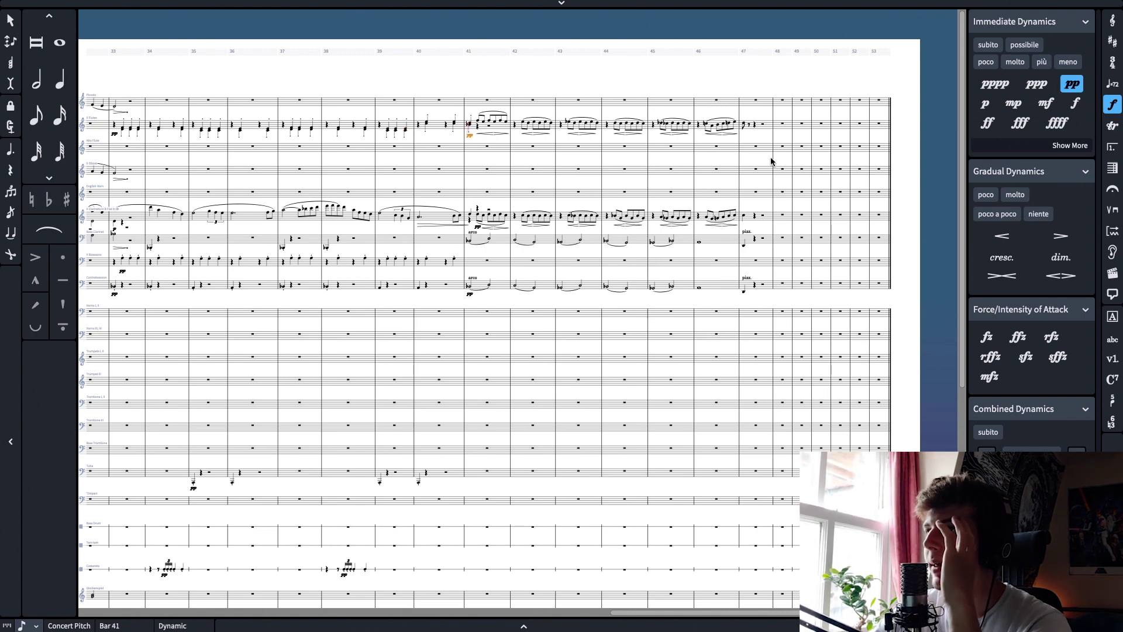
Mark the bass clarinet pp at its first note in bar 34 and again at the start of bar 41
click(468, 240)
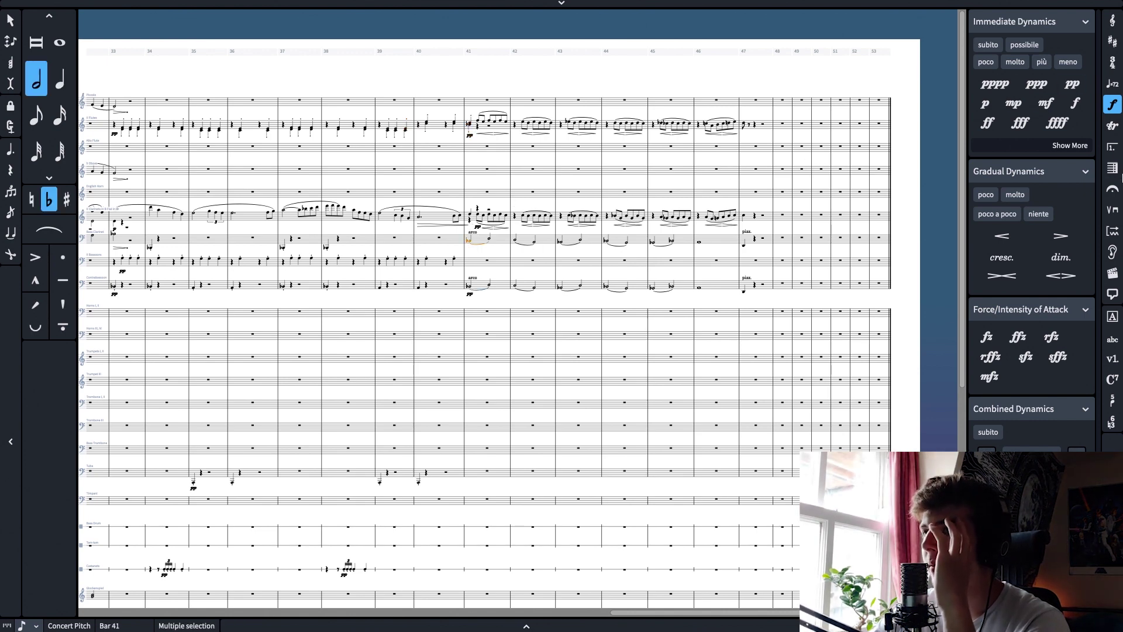
scroll(655, 280, left, 5)
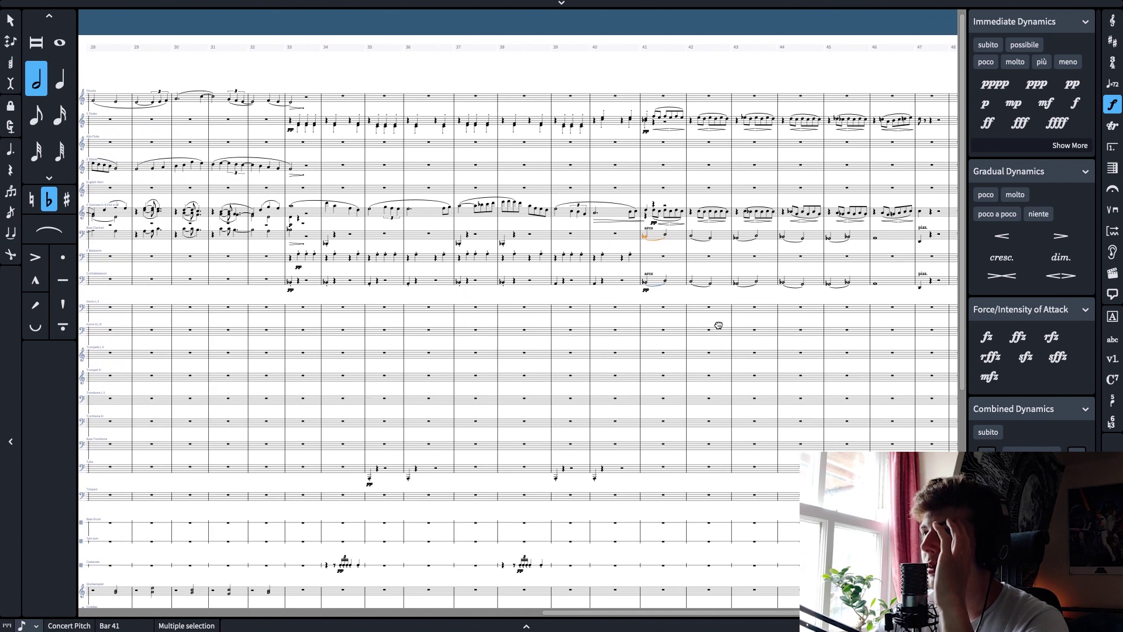
scroll(316, 258, left, 8)
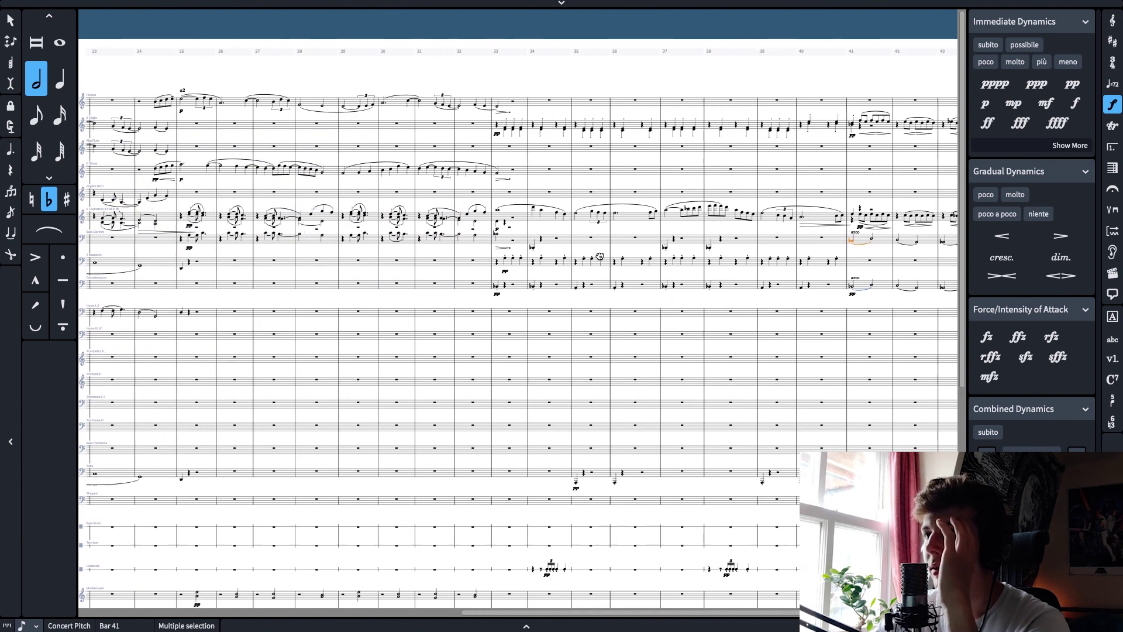
drag(686, 255, 485, 272)
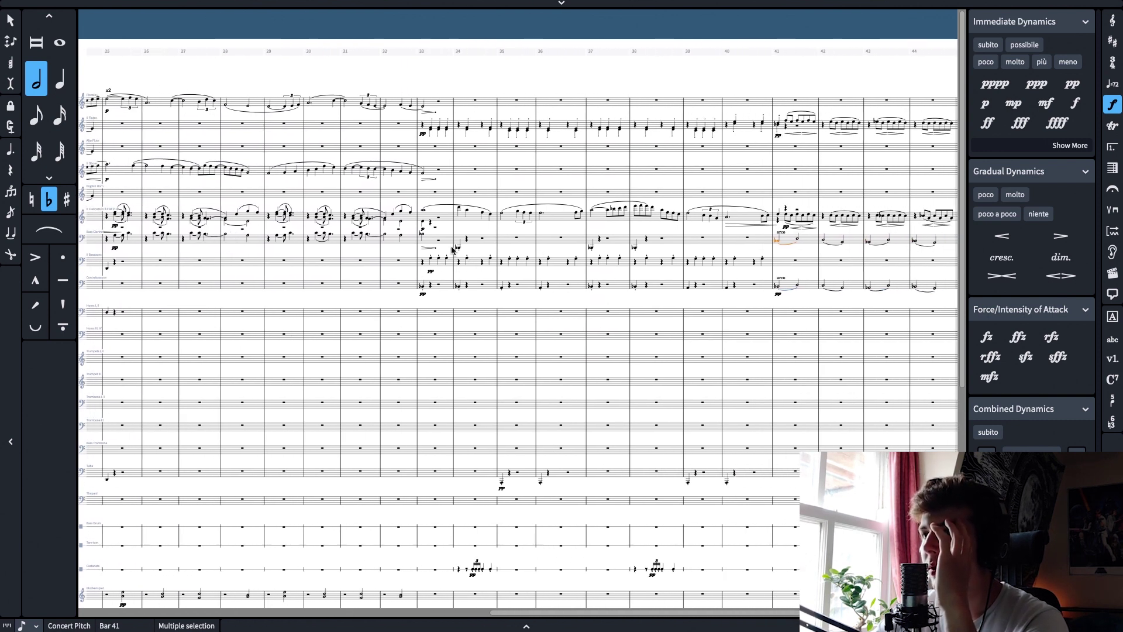
click(422, 233)
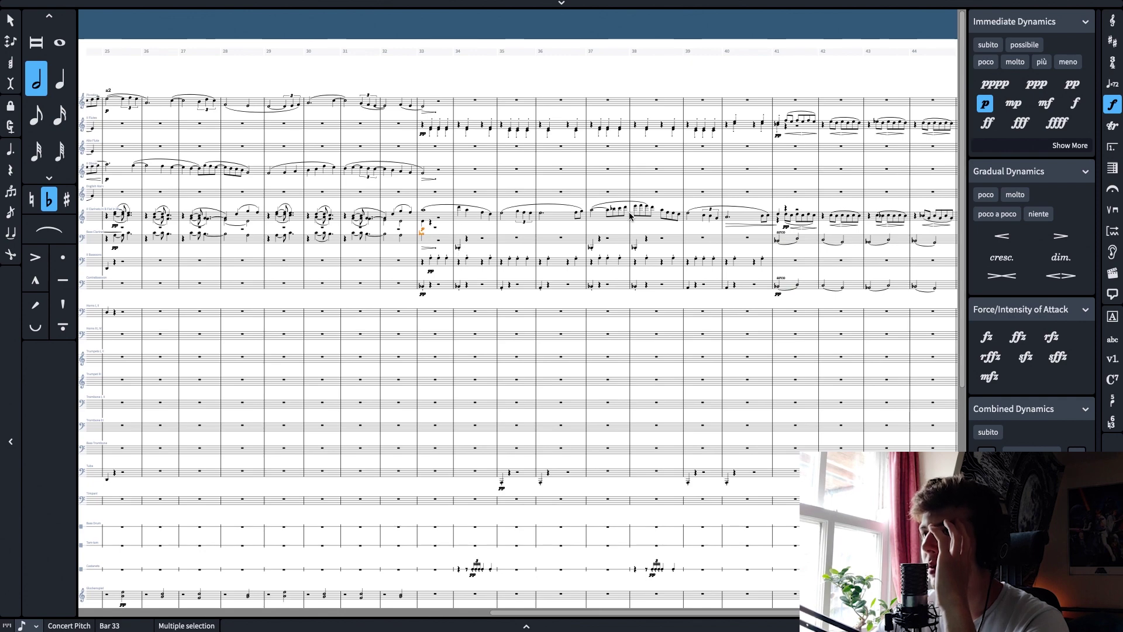
click(458, 247)
click(1071, 84)
drag(807, 293, 540, 273)
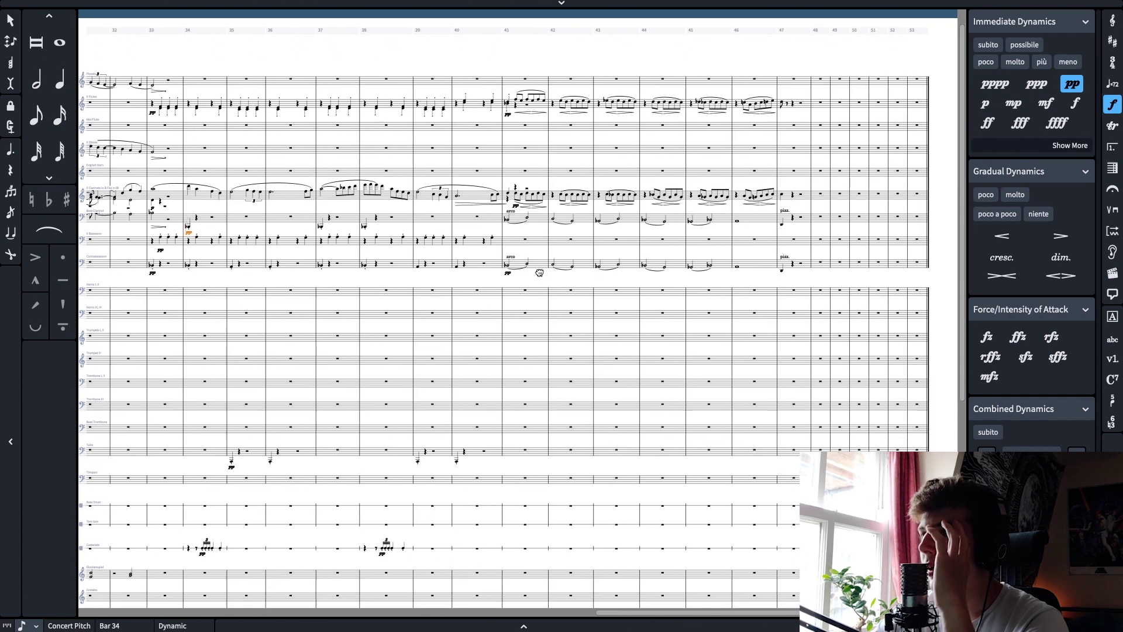
click(507, 221)
click(1071, 84)
Copy the violas' slurred figure with hairpins from bars 41 to 47 onto the English horn staff at bar 41
scroll(594, 337, down, 5)
scroll(594, 338, down, 2)
scroll(545, 420, up, 6)
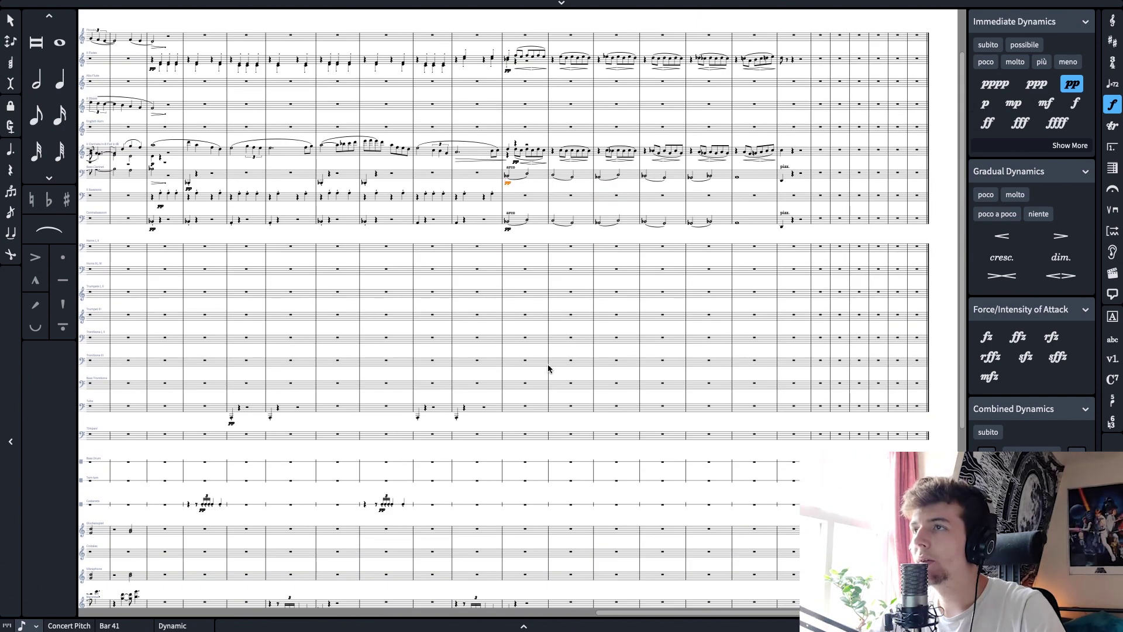
scroll(538, 323, down, 4)
click(514, 539)
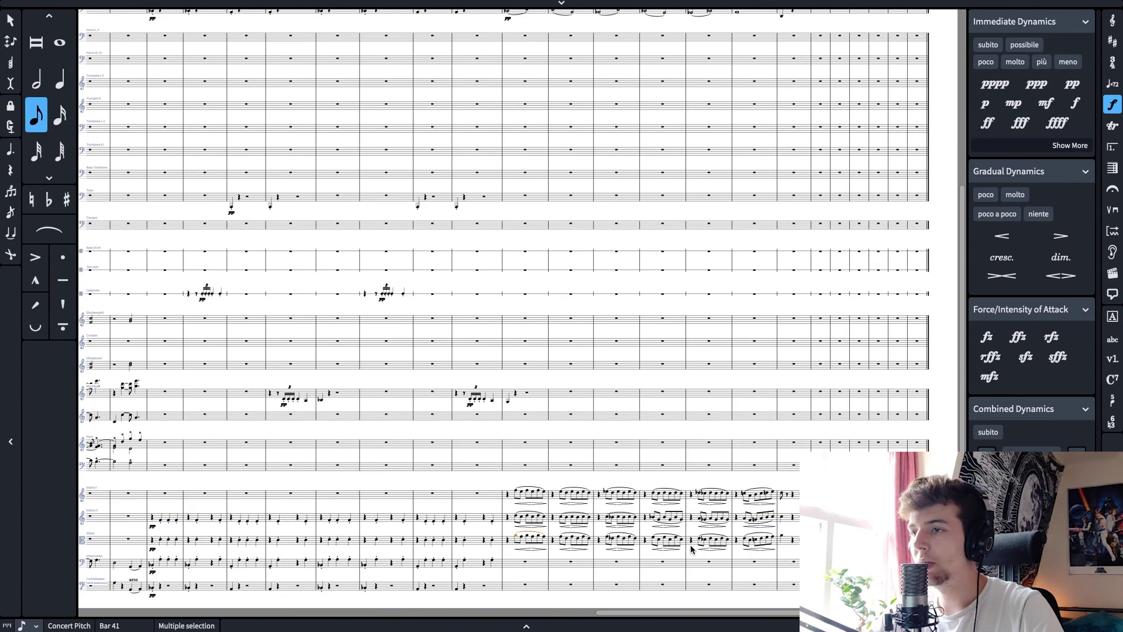
shift+click(781, 541)
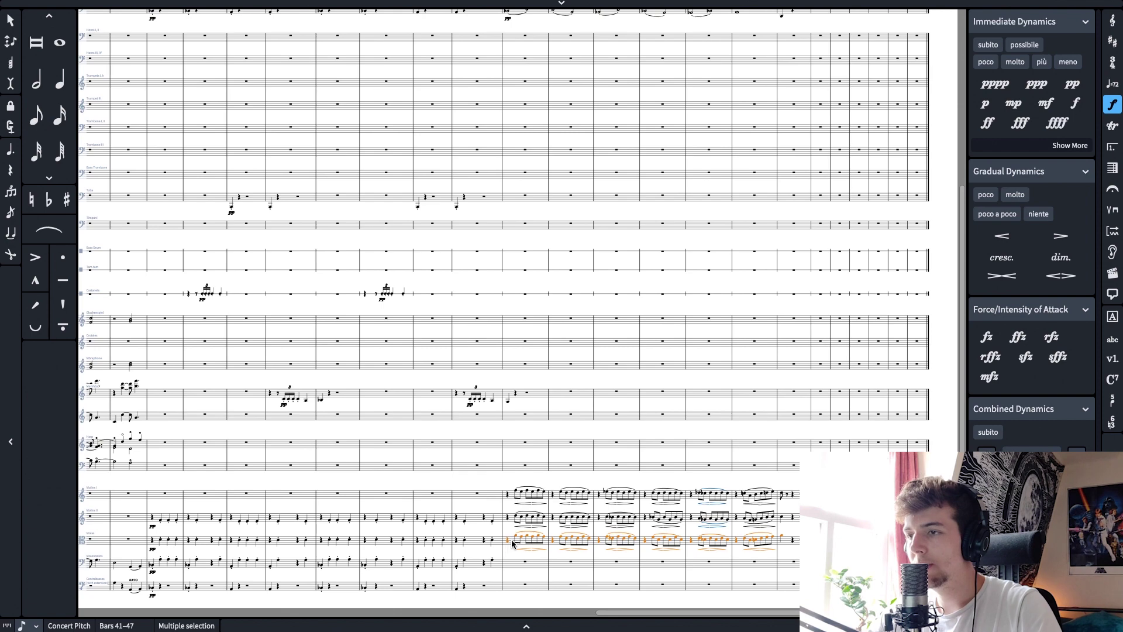
scroll(594, 510, up, 5)
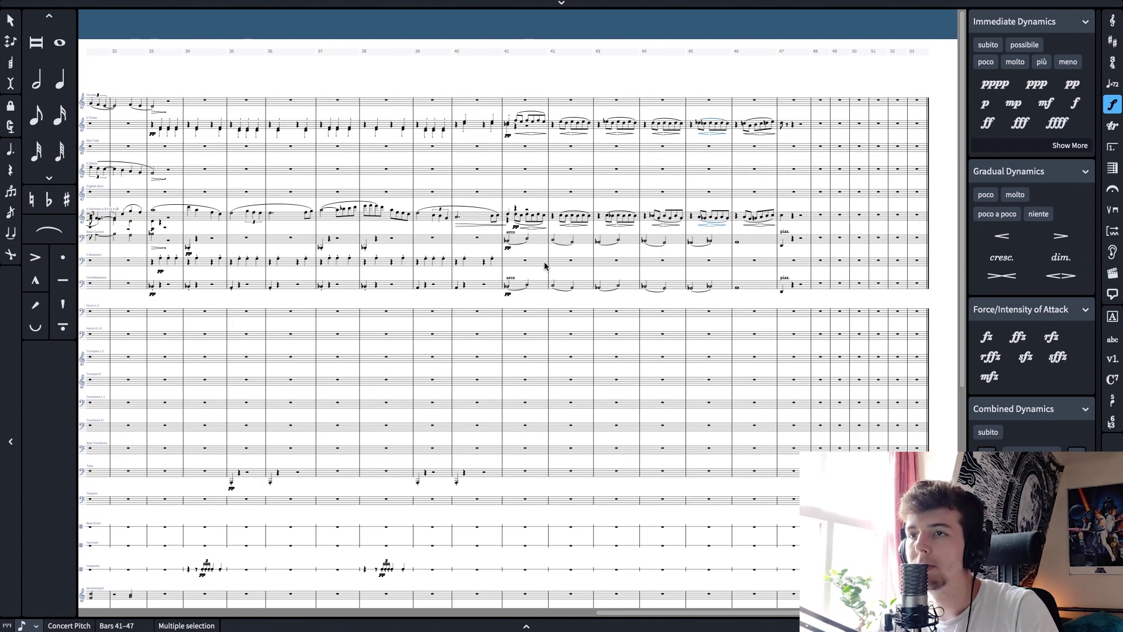
click(526, 312)
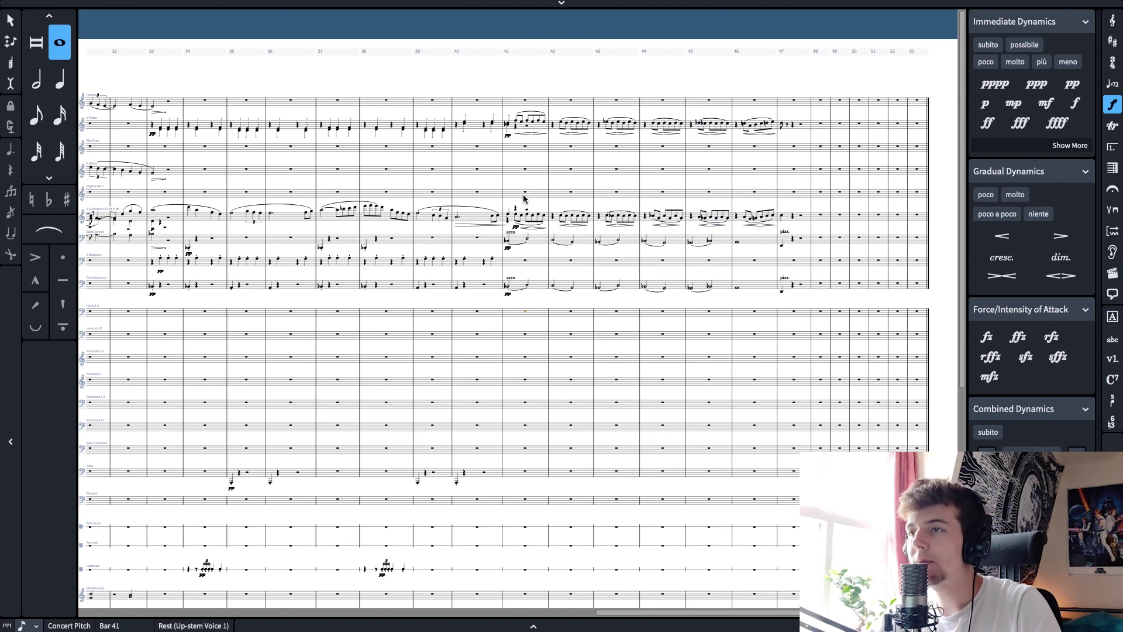
key(ctrl+v)
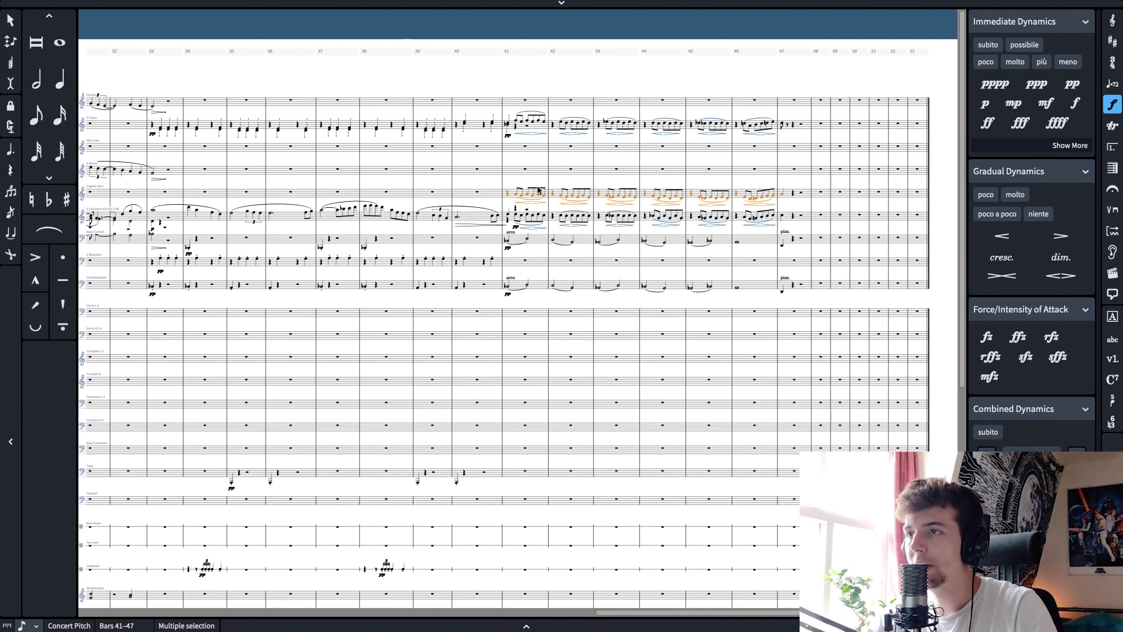
Try moving the English horn's copied figure in bars 41 to 47 up to the oboes
click(537, 193)
click(526, 183)
click(516, 194)
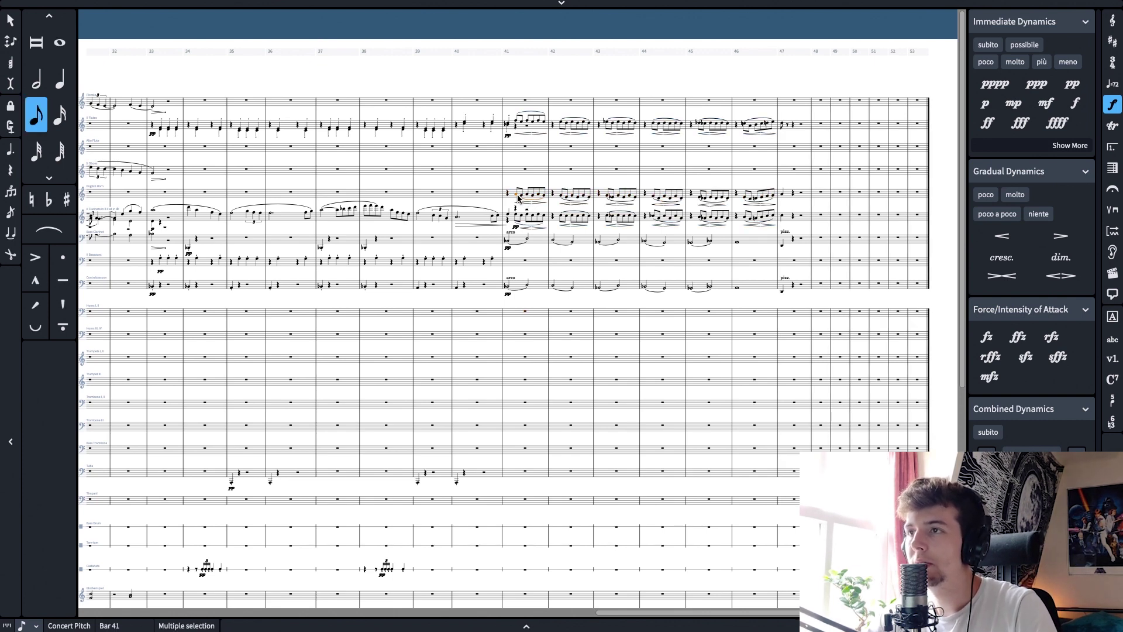
shift+click(787, 203)
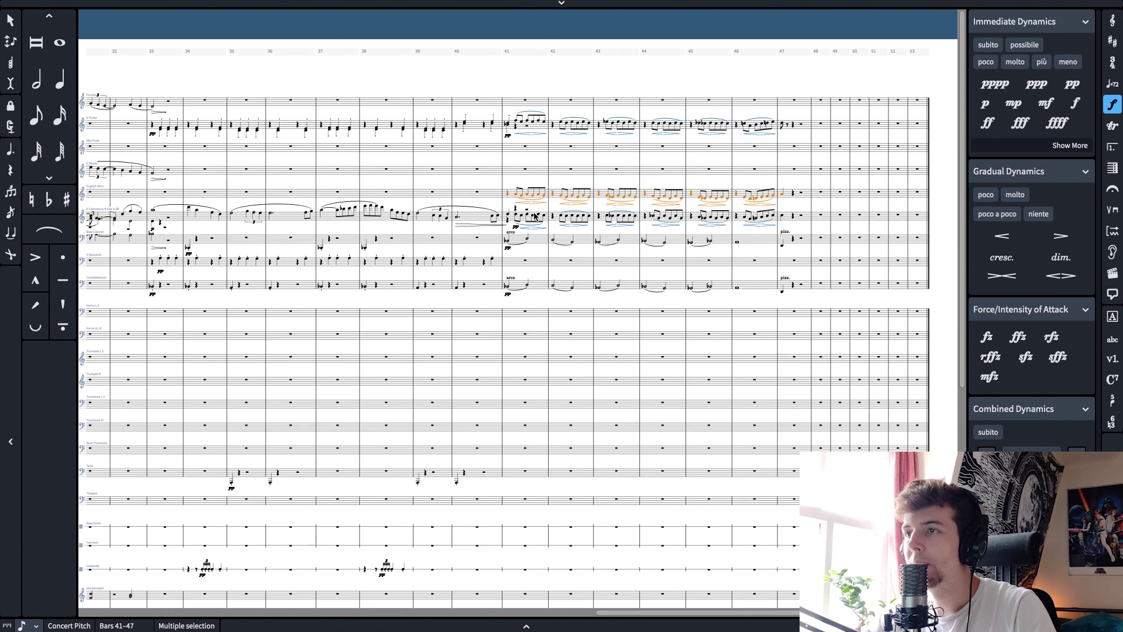
key(ctrl+x)
click(523, 171)
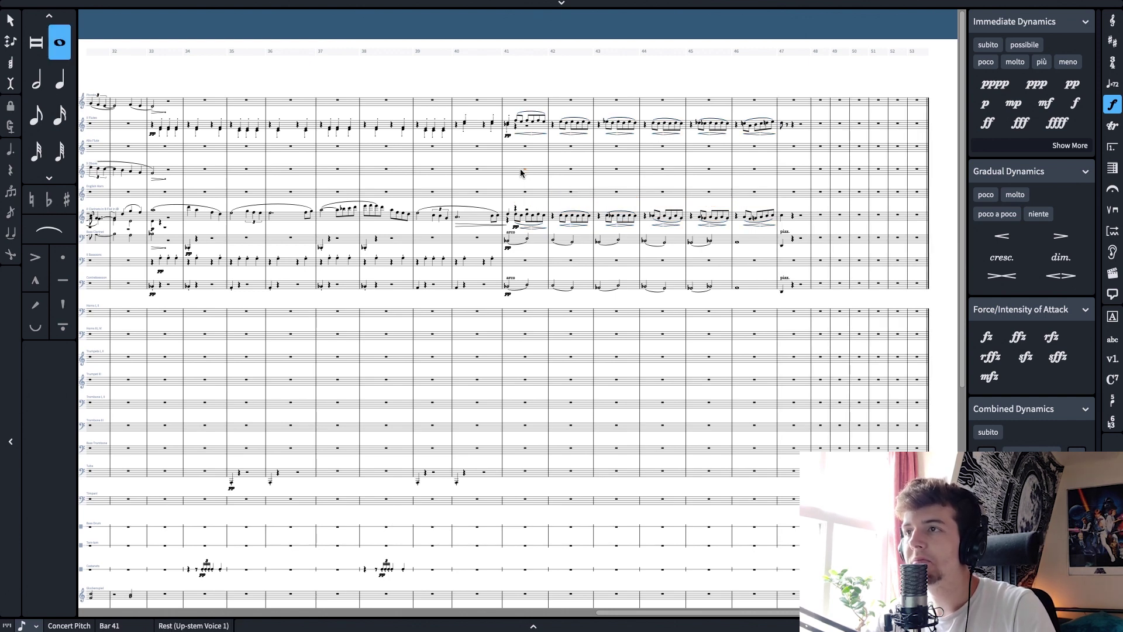
key(ctrl+v)
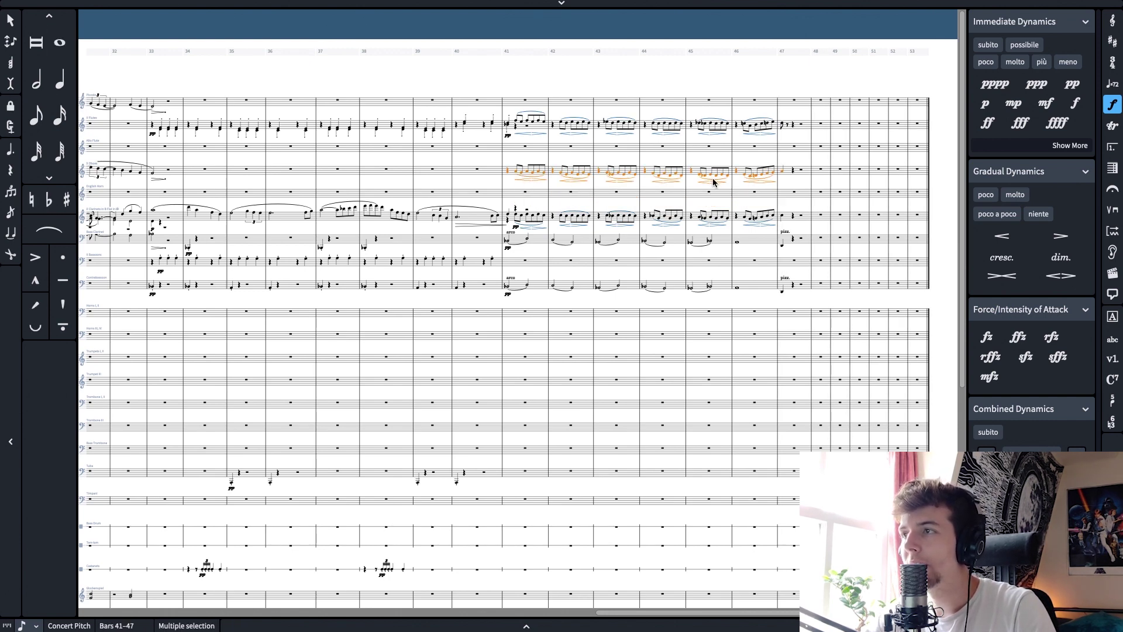
Move the figure in bars 41 to 47 from the oboes back to the English horn
key(ctrl+x)
click(510, 193)
key(ctrl+v)
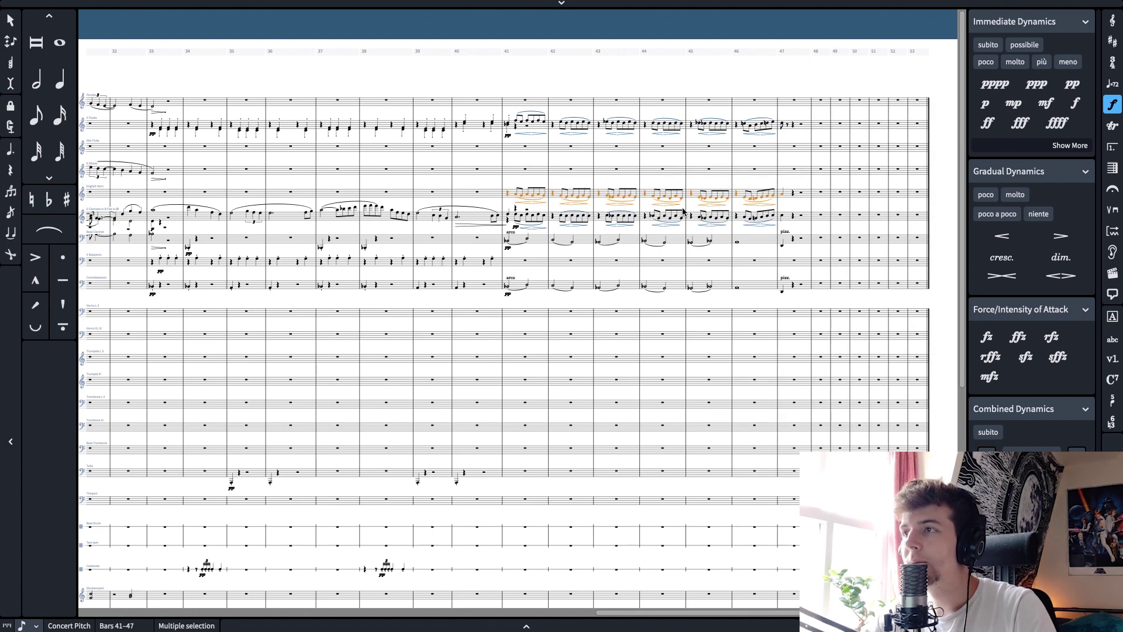
Play back the score from the English horn's opening rest in bar 41 to check the woodwind and string doubling
click(517, 195)
click(508, 193)
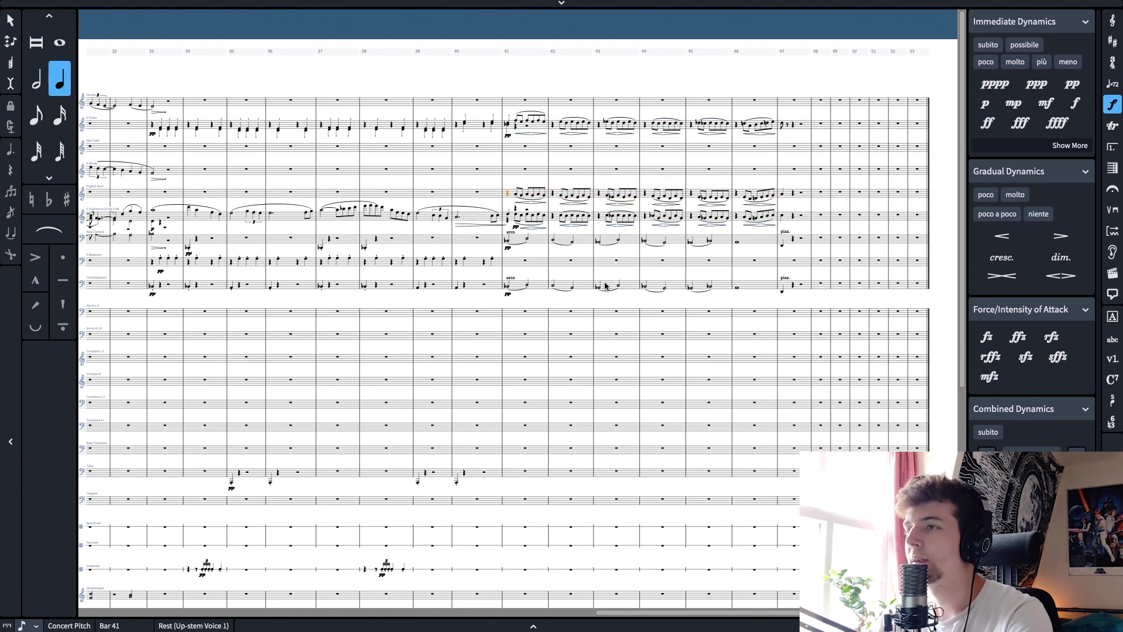
scroll(588, 279, up, 5)
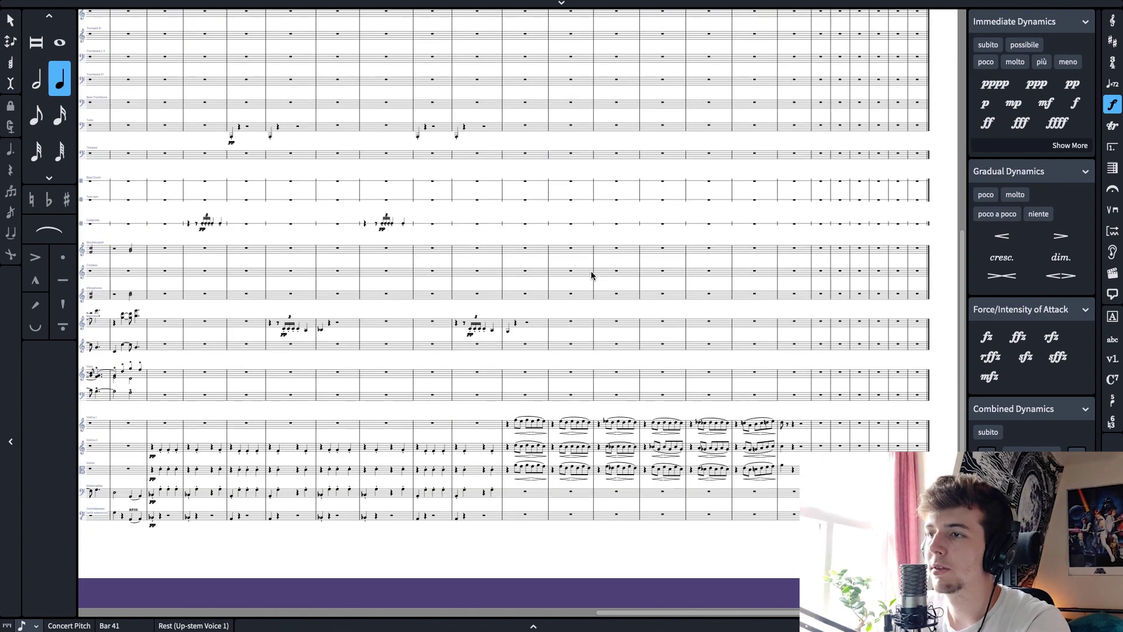
scroll(594, 280, down, 5)
scroll(597, 280, down, 8)
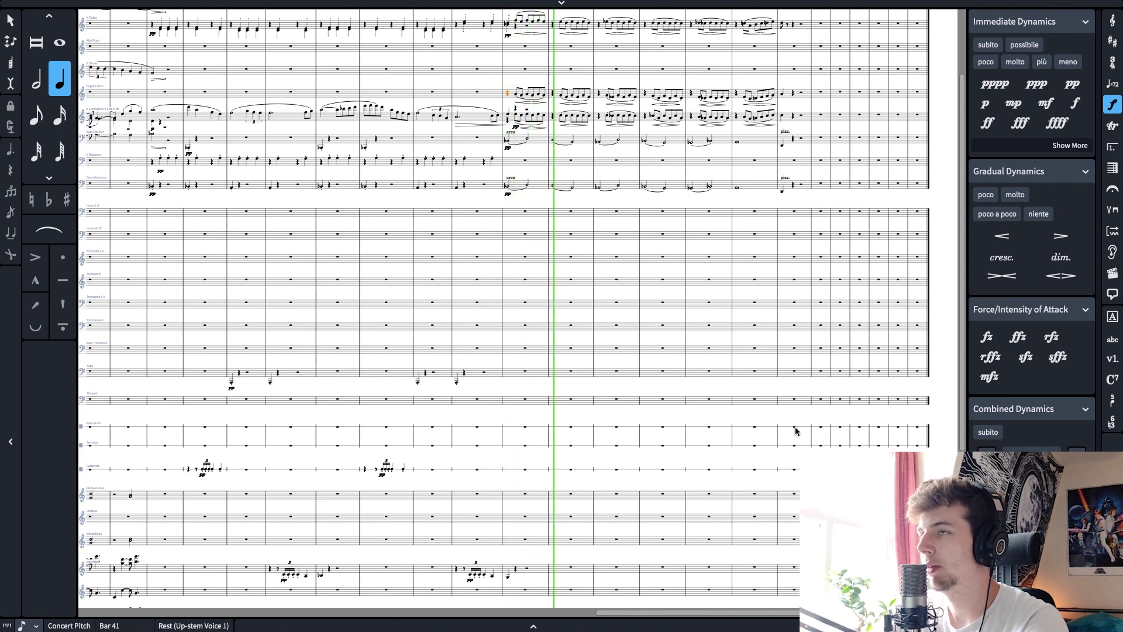
Mark both violin parts and the violas pp at the start of bar 41 and stop the playback
scroll(690, 381, down, 6)
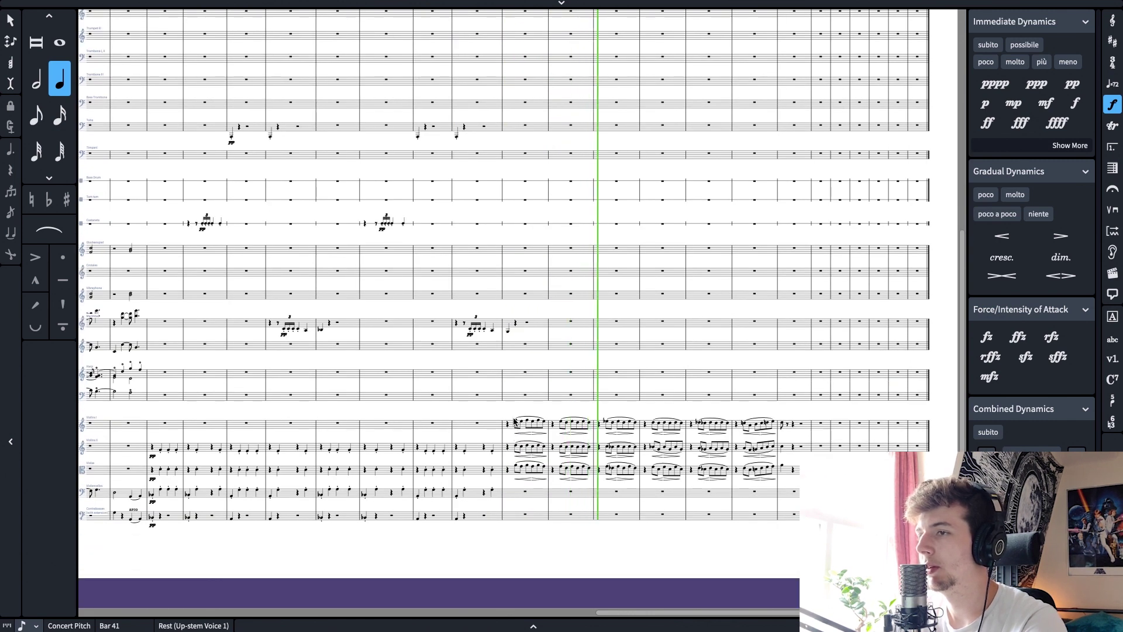
click(1068, 88)
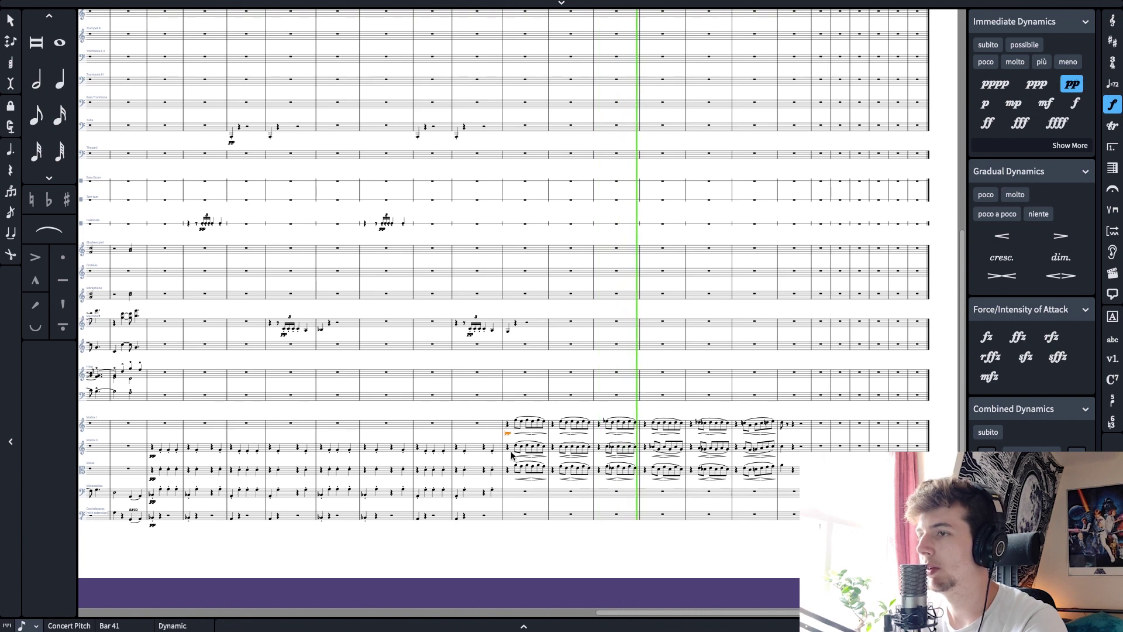
click(1066, 87)
key(Down)
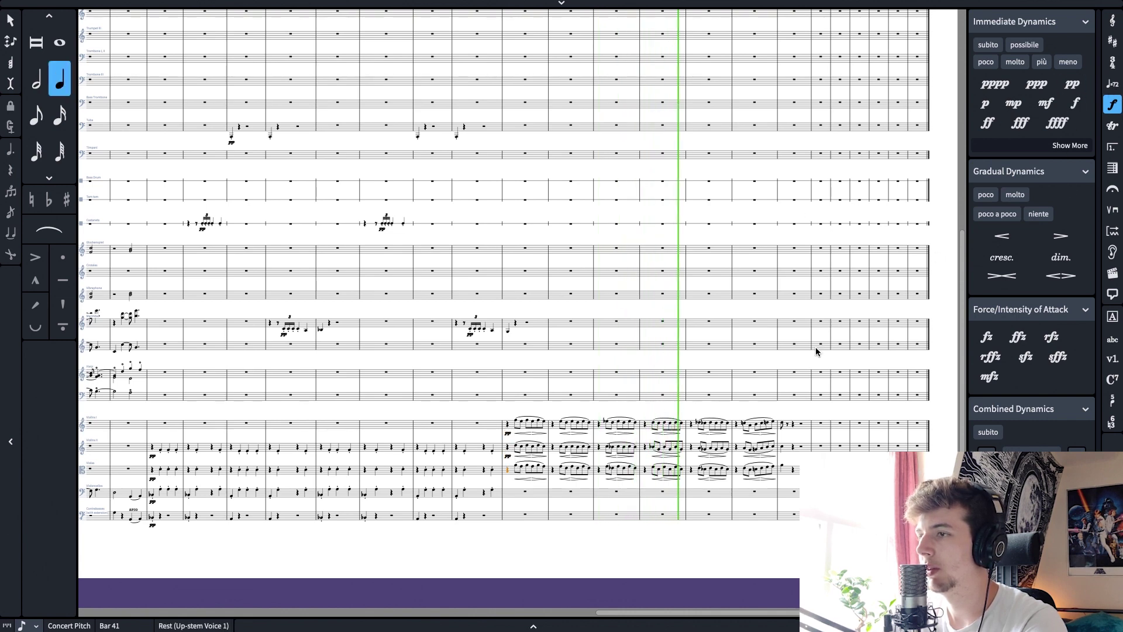
click(1072, 87)
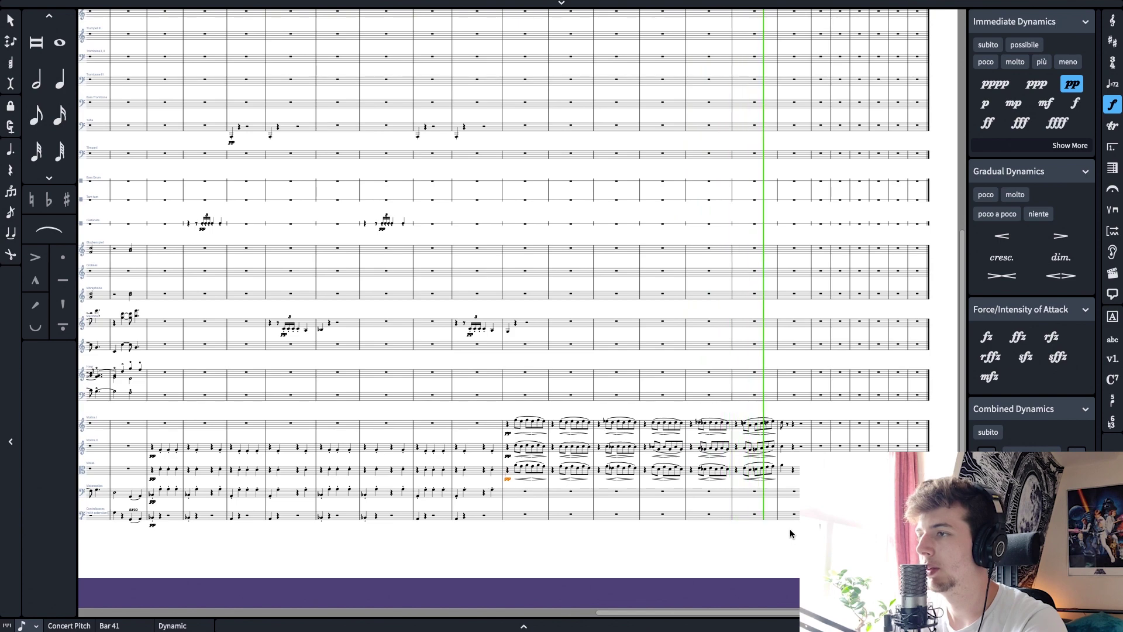
key(space)
Play back bar 45 from the bass clarinet's first note to check the bass line against the harmony
scroll(649, 316, up, 5)
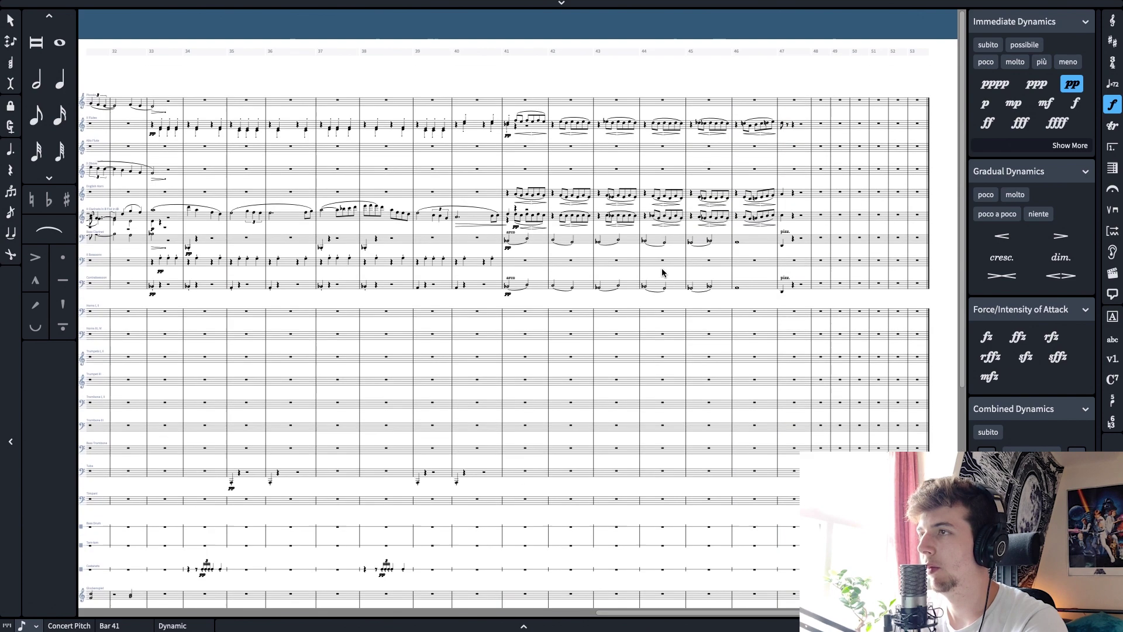
click(709, 285)
key(space)
scroll(803, 400, up, 3)
scroll(496, 419, up, 2)
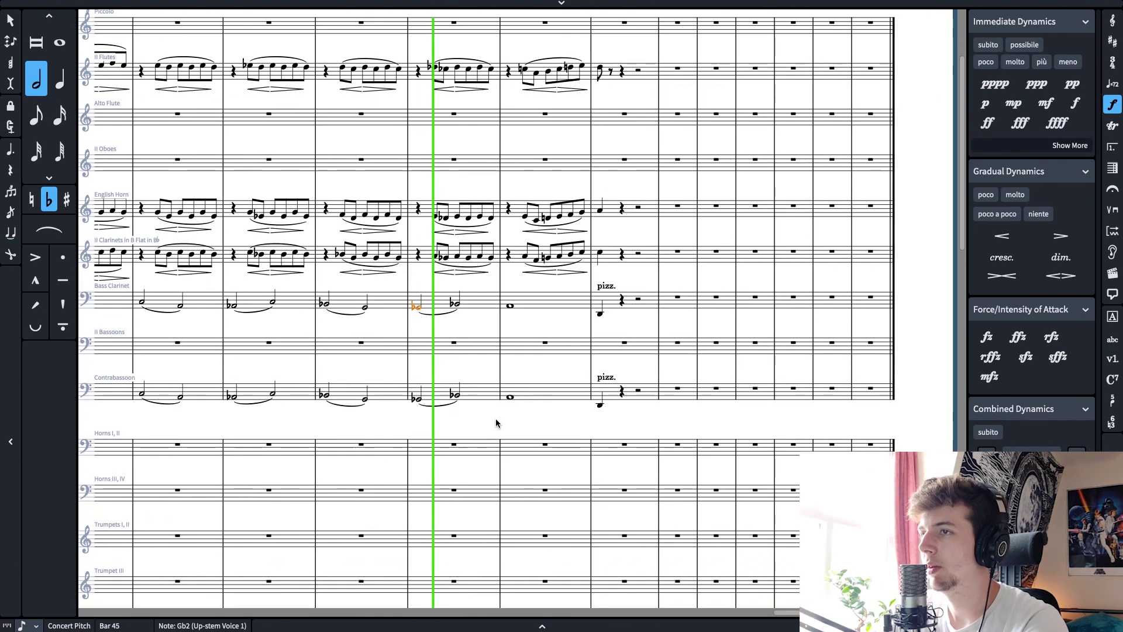
key(space)
Make the second half note of bar 45 B natural in the bass clarinet and contrabassoon, and play the bar back
click(455, 303)
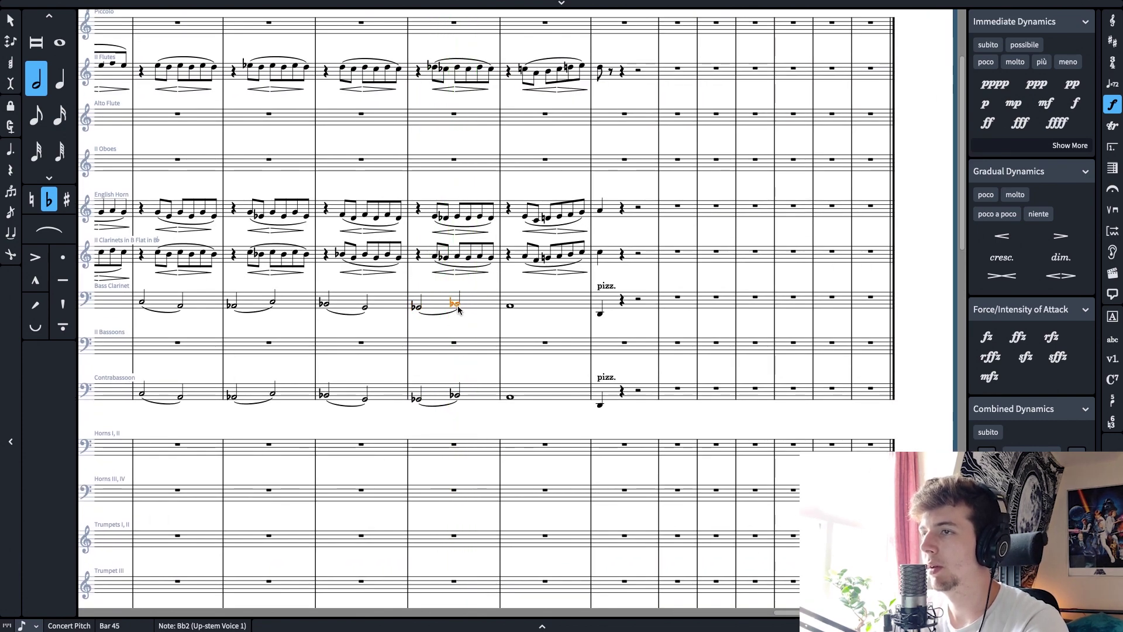
key(0)
click(417, 307)
click(454, 305)
click(458, 393)
key(0)
click(419, 399)
key(space)
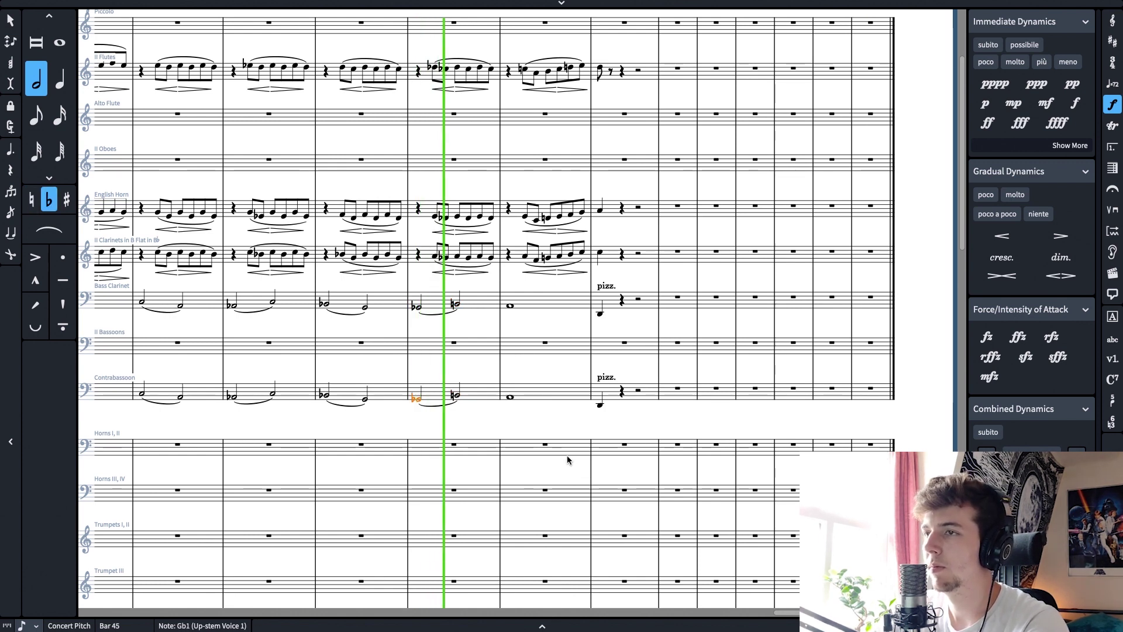
key(space)
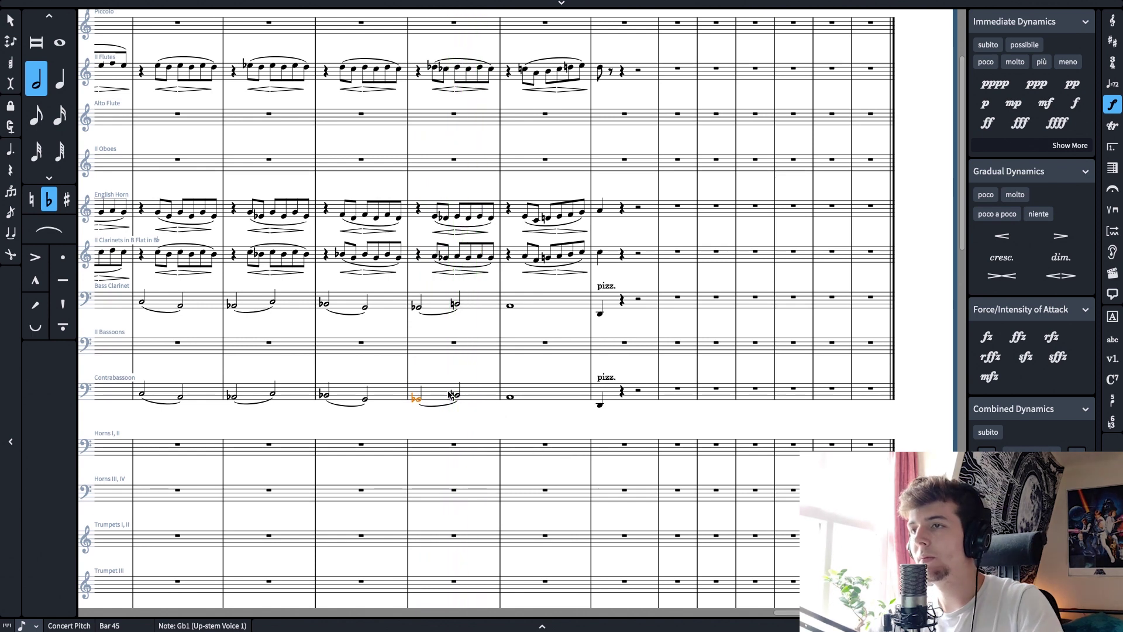
Step through the bass clarinet line from bar 43, trying flats on bar 45's second half note and bar 46's whole note
click(235, 310)
key(Right)
key(Right)
key(Right)
key(Right)
key(Right)
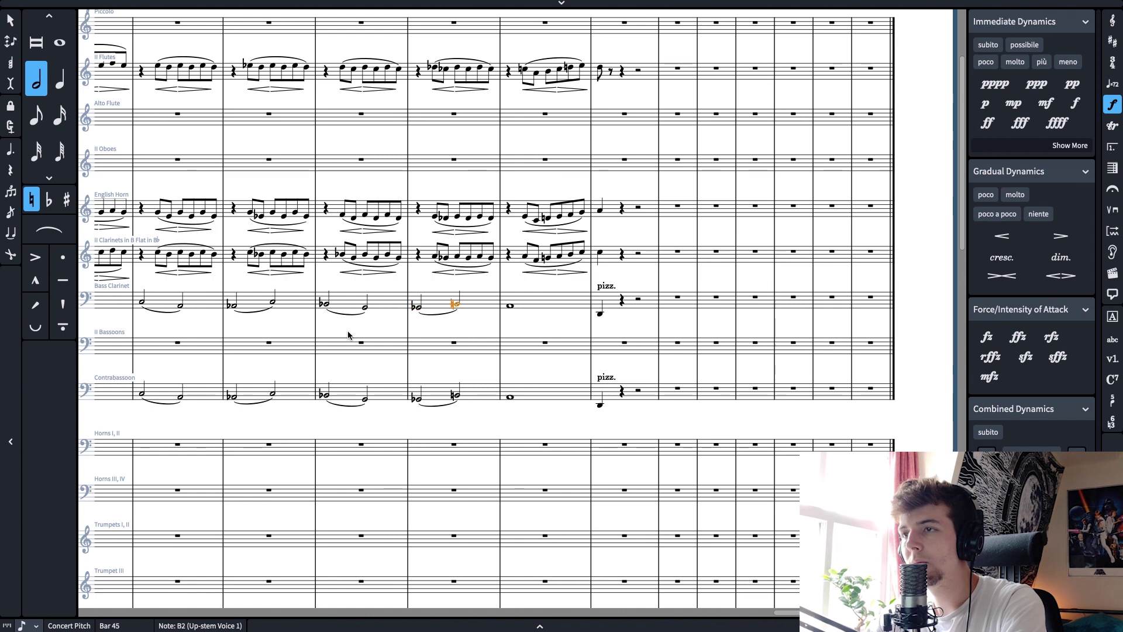
key(minus)
key(Right)
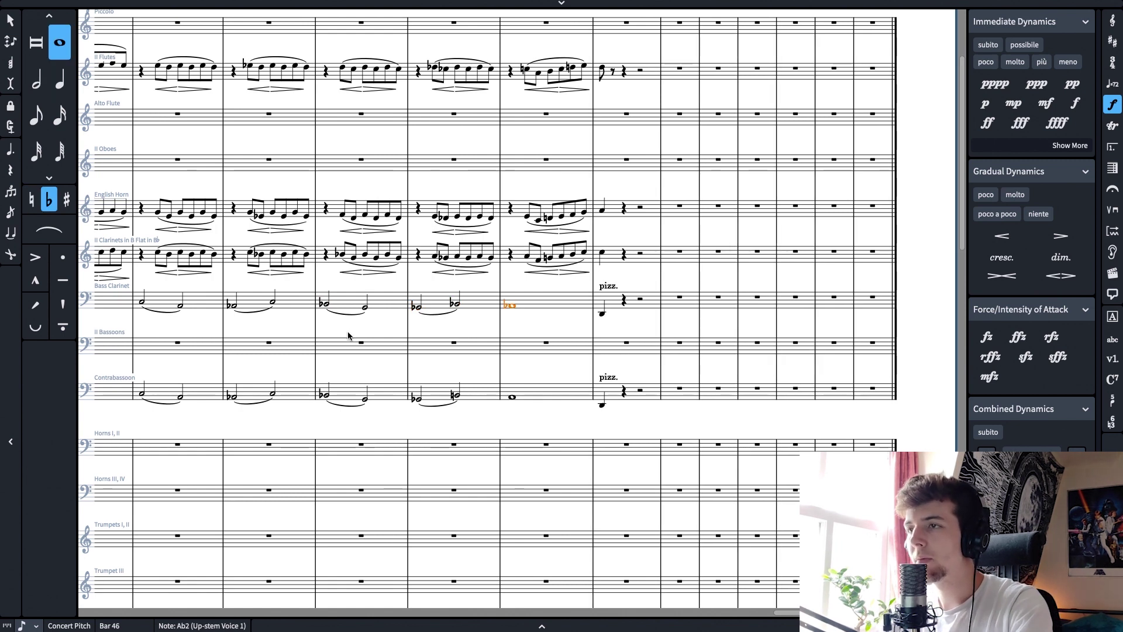
Restore the bass clarinet's whole note in bar 46 to natural and raise bar 45's second half note to a higher flat pitch
key(Left)
key(Left)
key(Right)
key(minus)
key(alt+Up)
key(Up)
key(alt+Down)
key(alt+Down)
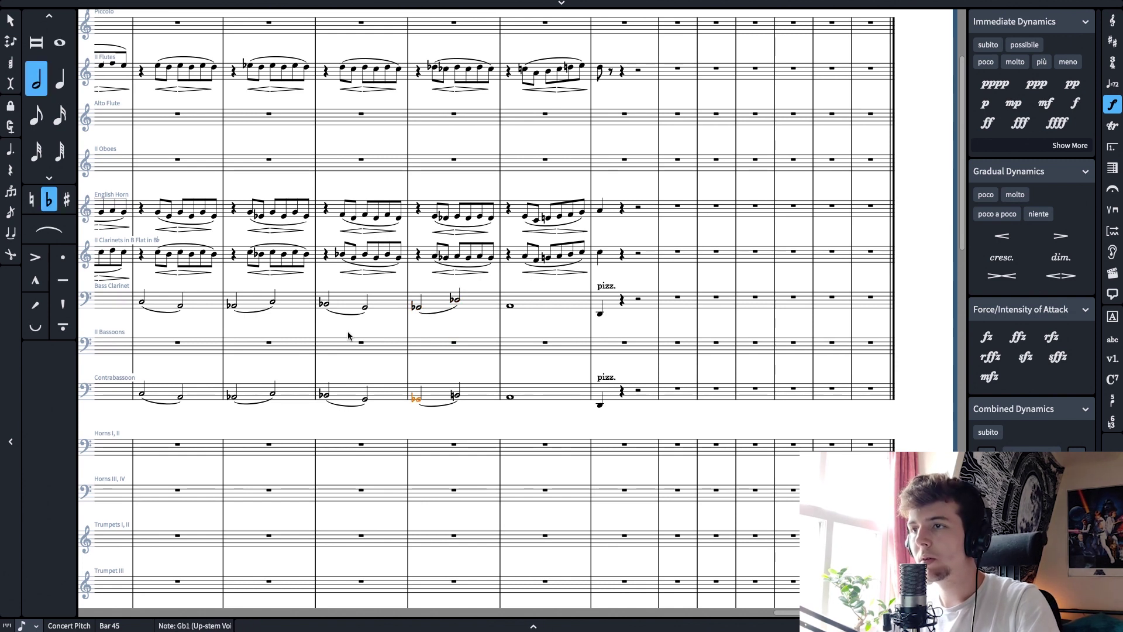
Raise the contrabassoon's second note in bar 45, make it flat, and play the passage back
key(Right)
key(alt+shift+Up)
key(minus)
key(Right)
key(Left)
key(Left)
key(Left)
key(Right)
key(p)
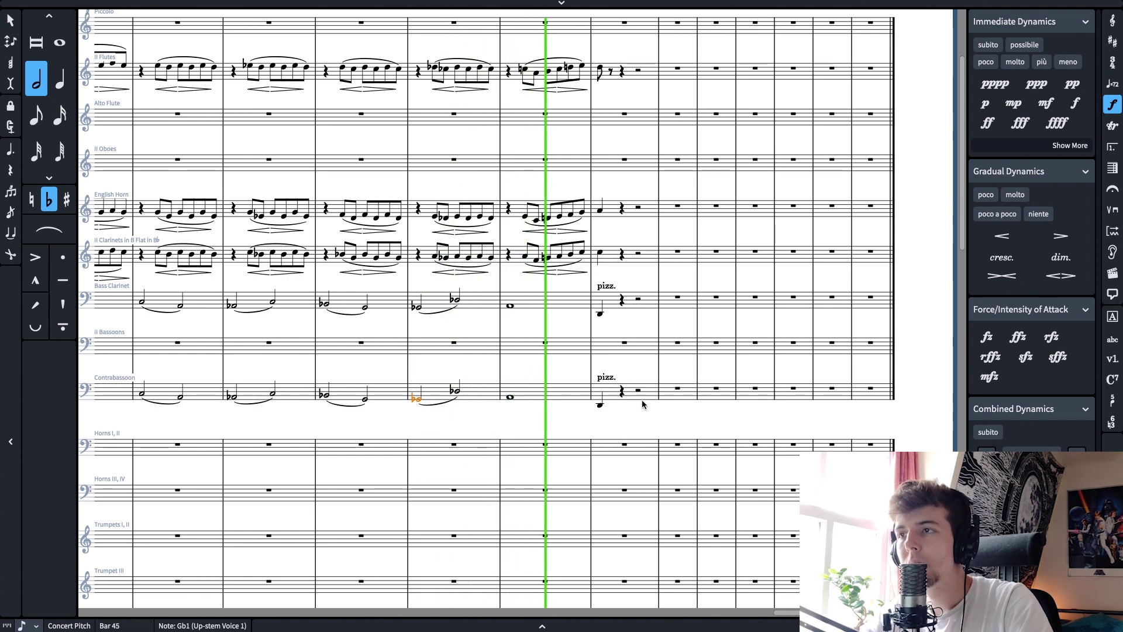
drag(628, 426, 654, 434)
key(space)
Check the notes in bar 47 of the clarinets and second violins
click(626, 260)
key(alt+Up)
right_click(679, 271)
click(676, 174)
scroll(677, 230, down, 10)
scroll(703, 408, down, 10)
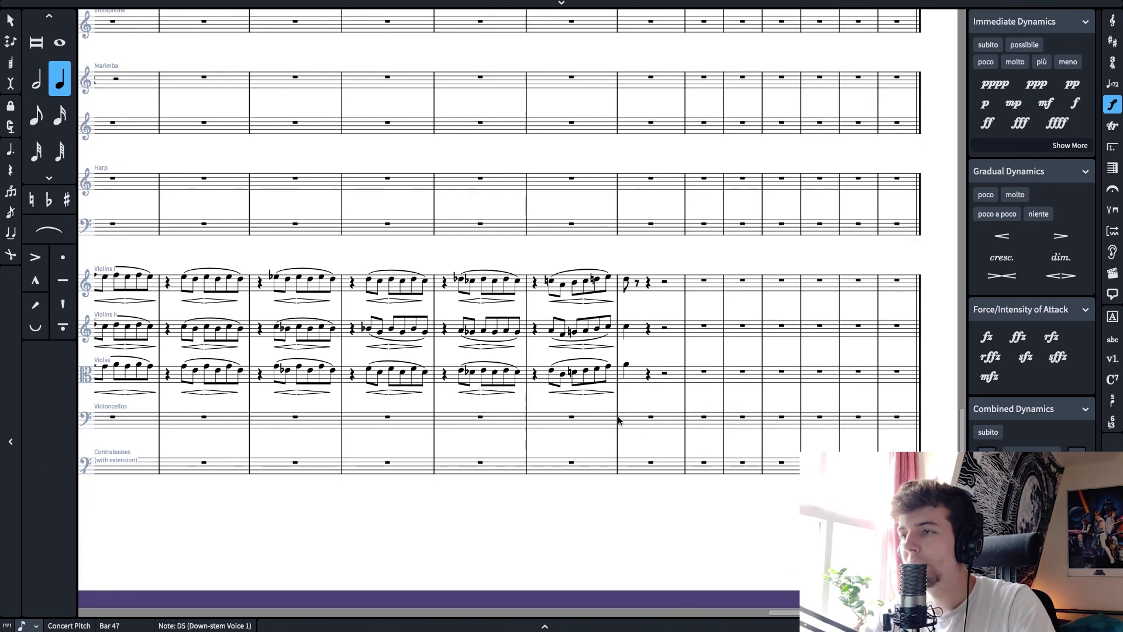
click(626, 314)
right_click(625, 316)
click(759, 260)
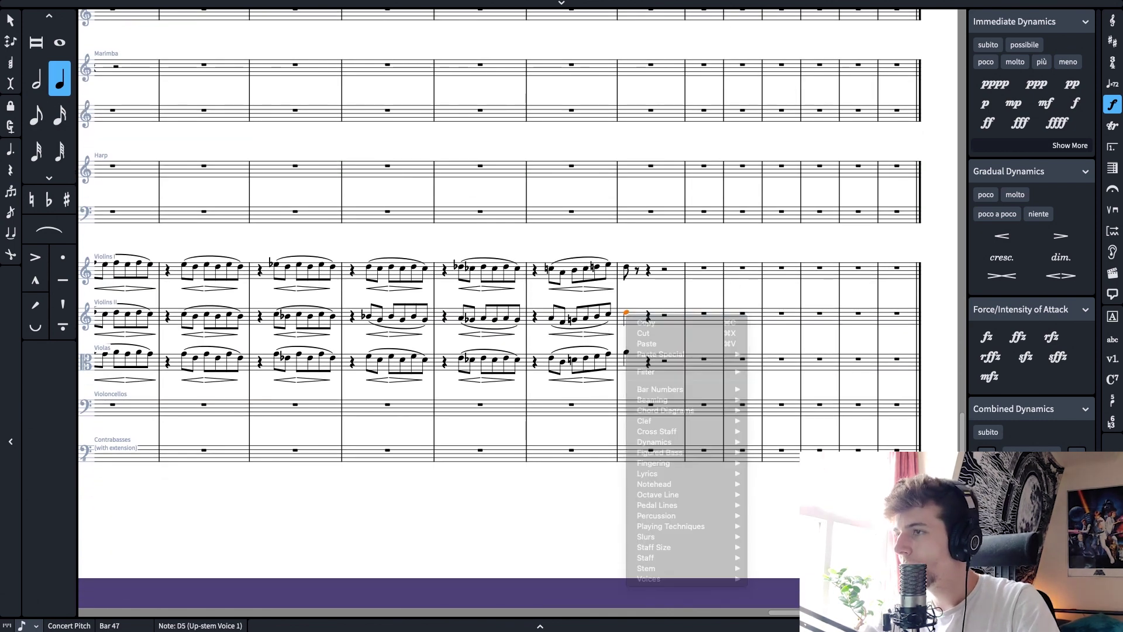
Play the full score back from bar 41 and look over the woodwind and string staves
key(x)
key(x)
scroll(604, 400, up, 5)
scroll(603, 404, up, 2)
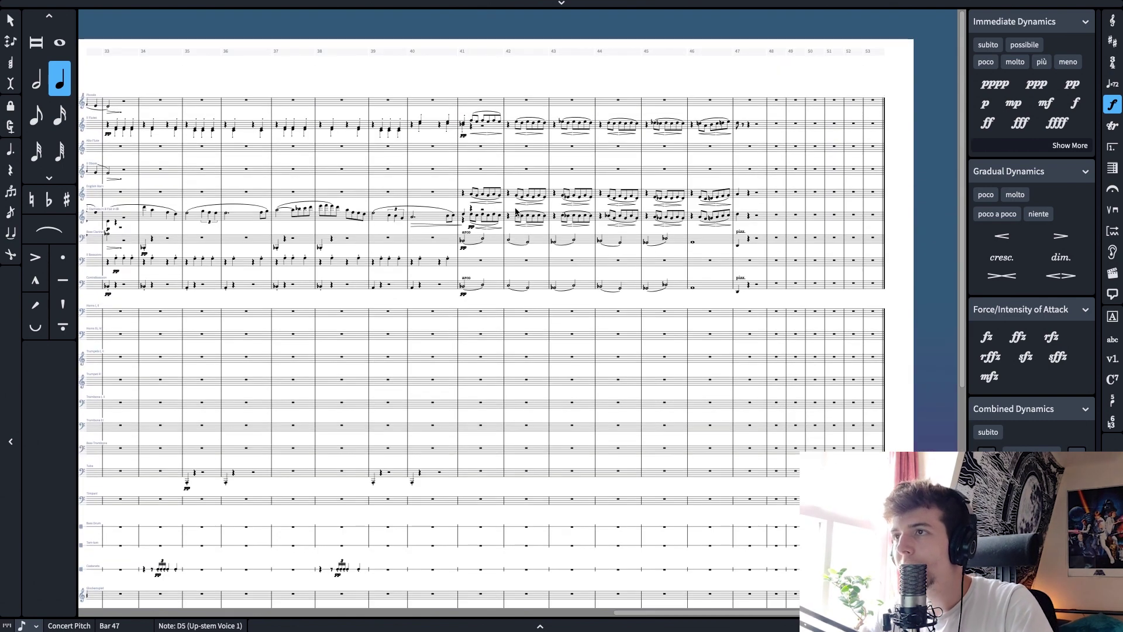
click(463, 126)
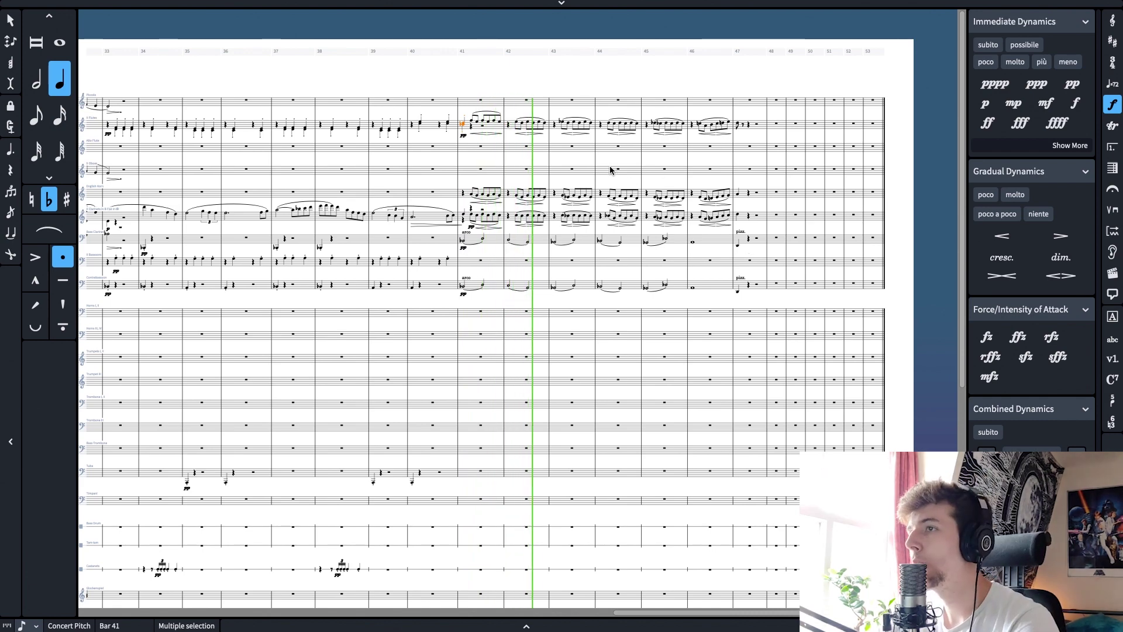
scroll(619, 159, down, 2)
scroll(617, 156, down, 5)
key(space)
scroll(497, 386, up, 7)
scroll(498, 381, down, 6)
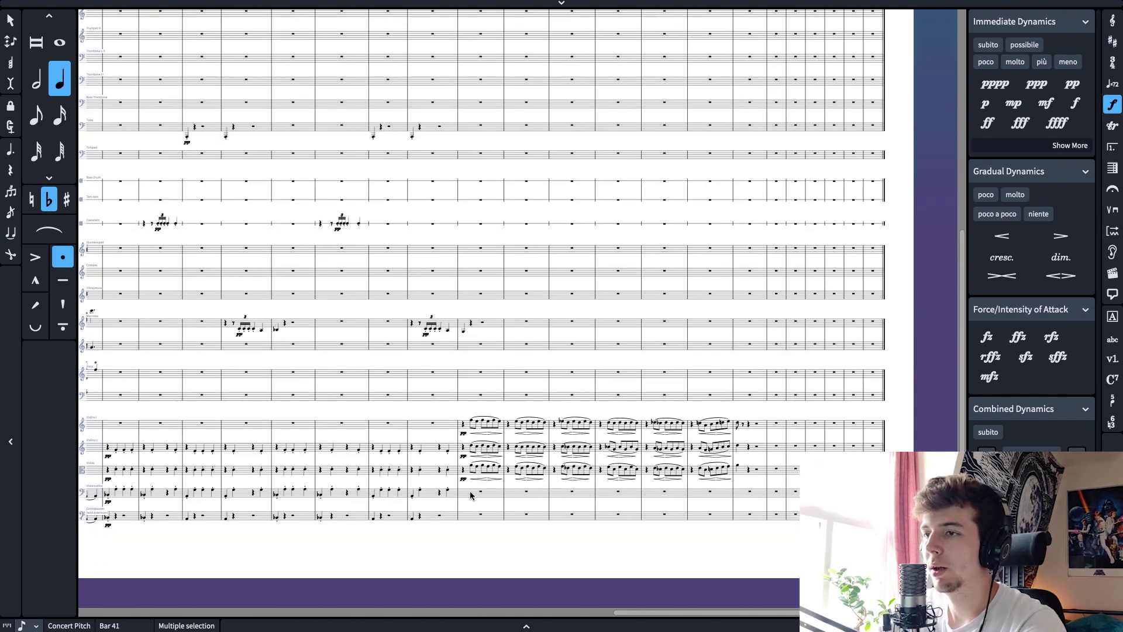
Insert a tenor clef in the violoncello staff at bar 41 and start note input there
click(463, 493)
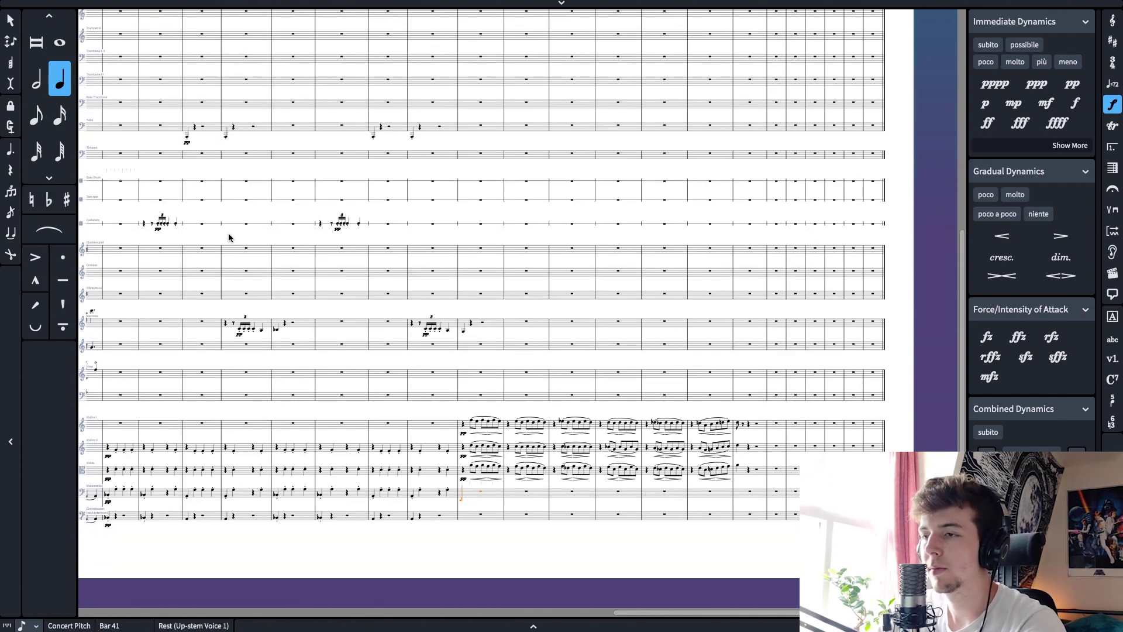
key(z)
scroll(597, 477, down, 1)
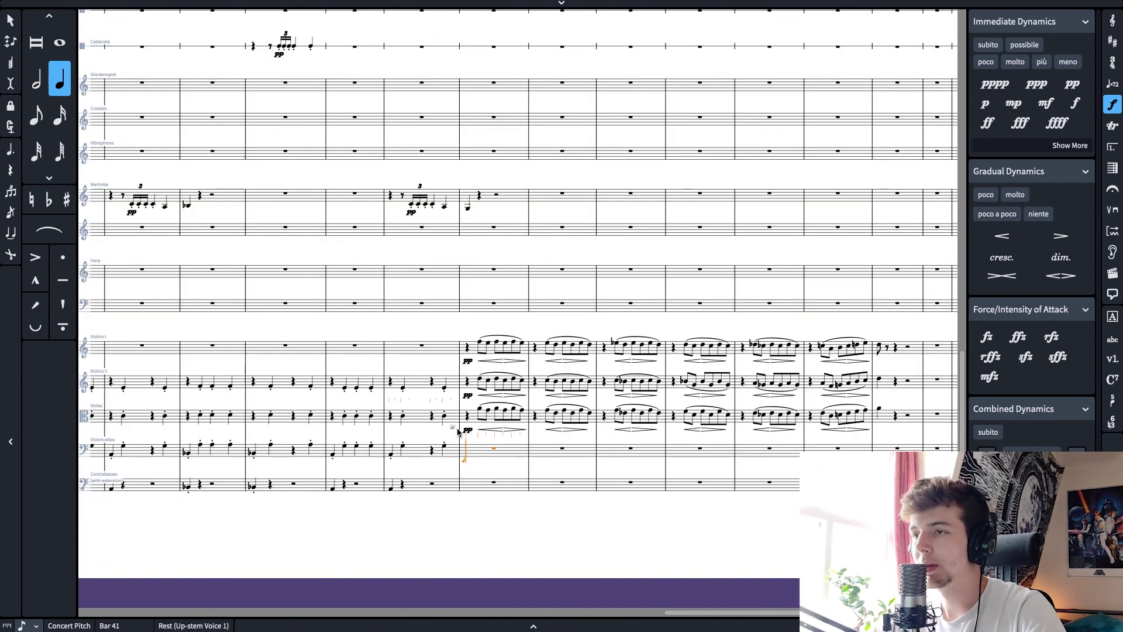
key(Escape)
click(1111, 23)
click(1061, 104)
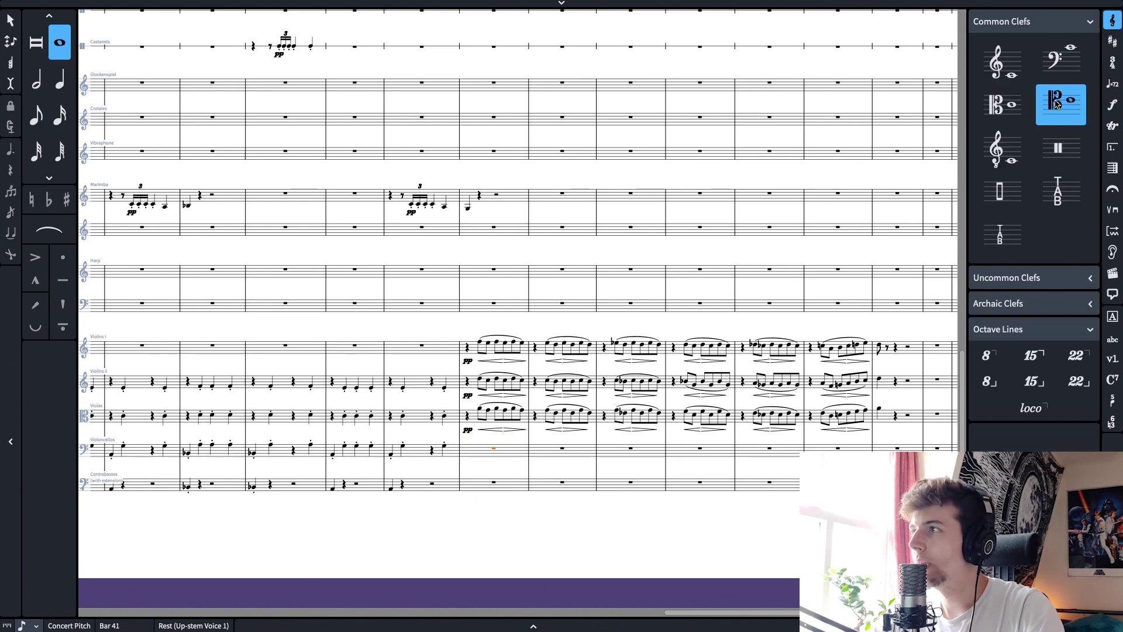
double_click(462, 454)
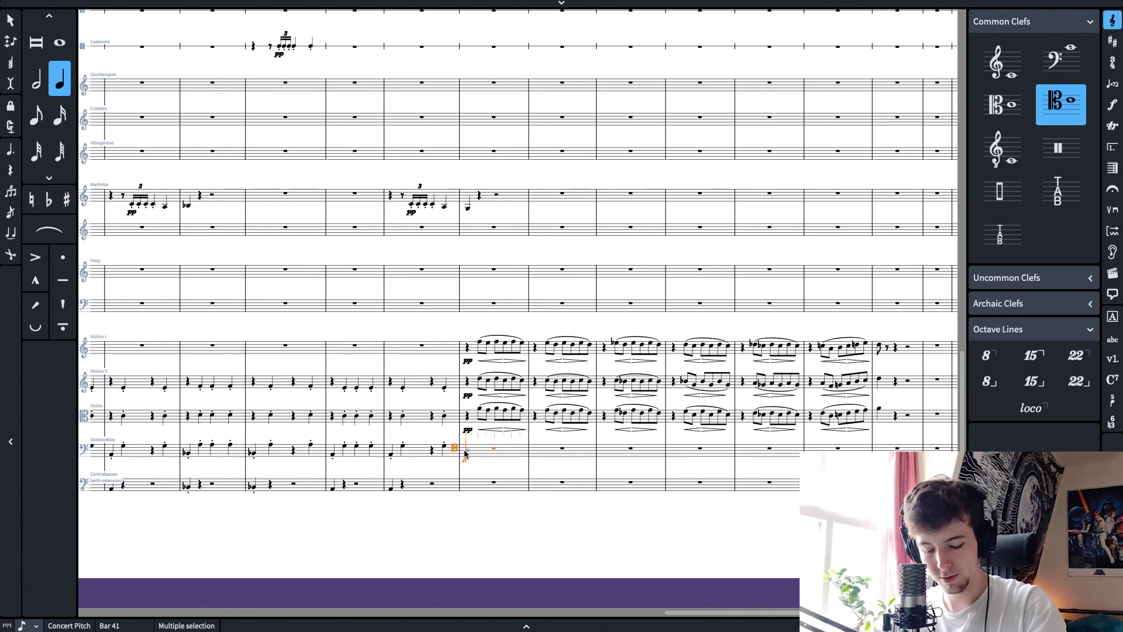
key(g)
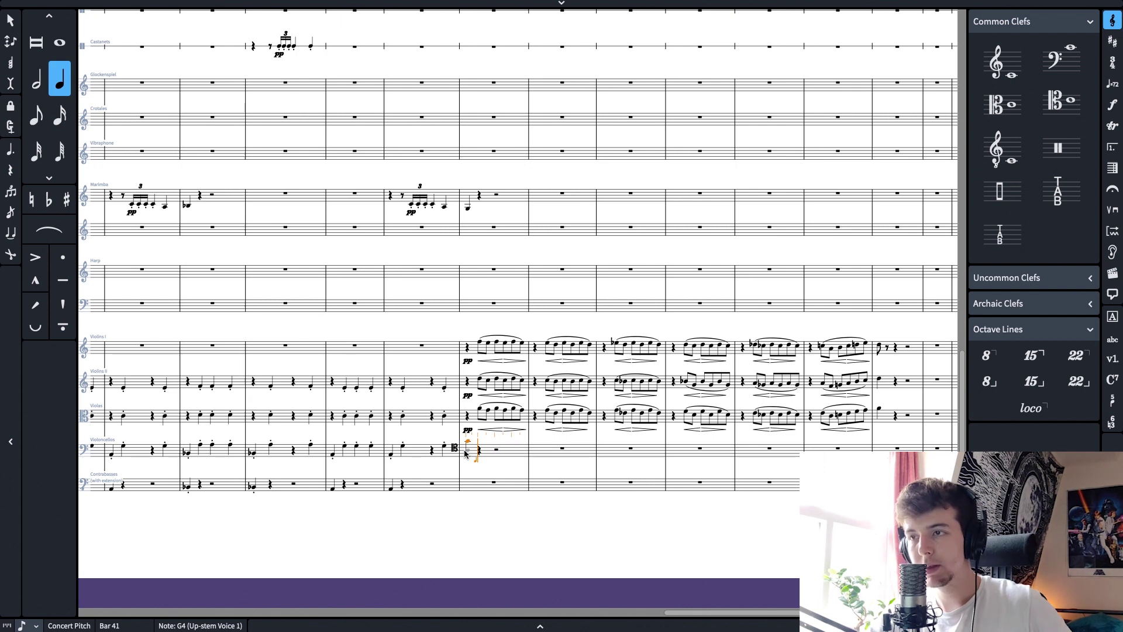
key(super+z)
key(a)
key(super+z)
key(a)
key(b)
key(z)
key(super+z)
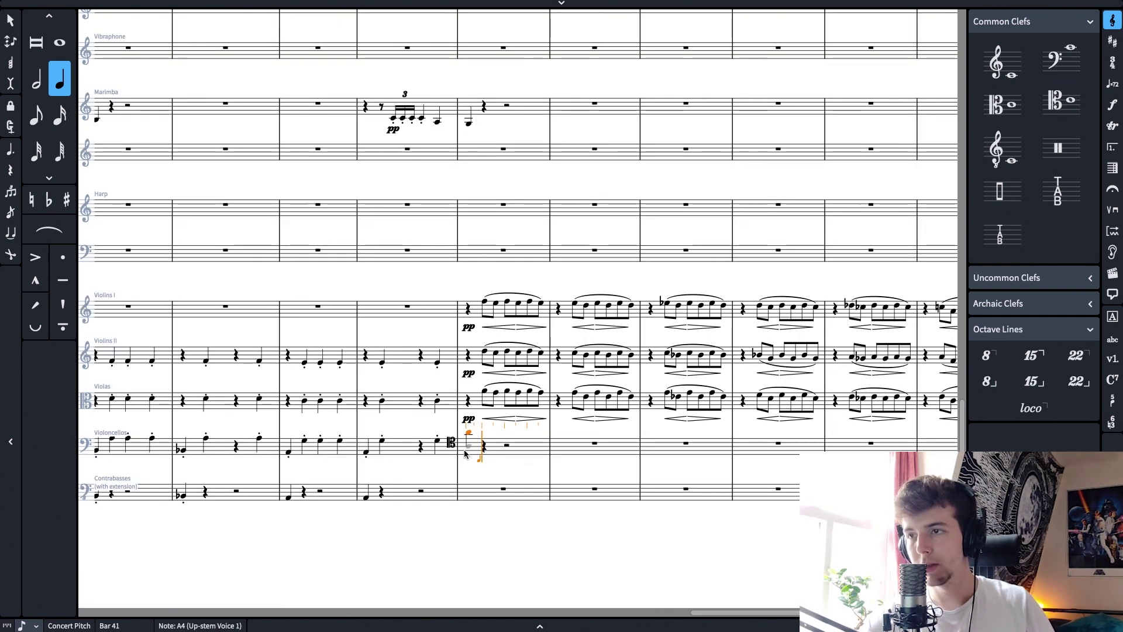
key(super+z)
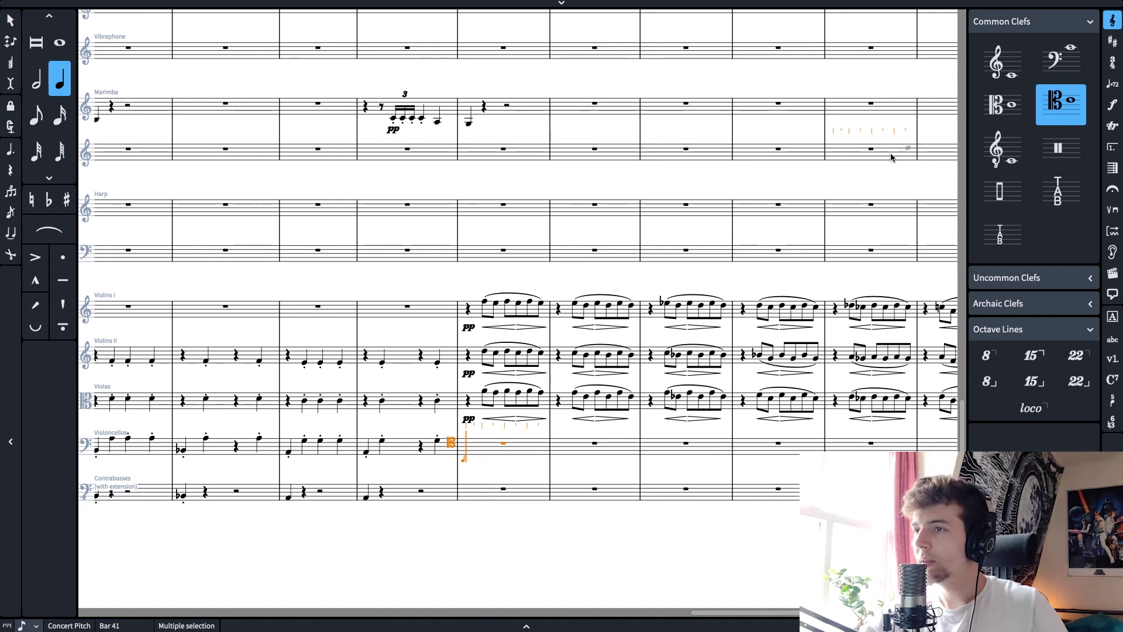
Enter a B♭4 half note and a descending quarter-note triplet ending on A4 in the violoncellos' bar 41
key(b)
click(34, 82)
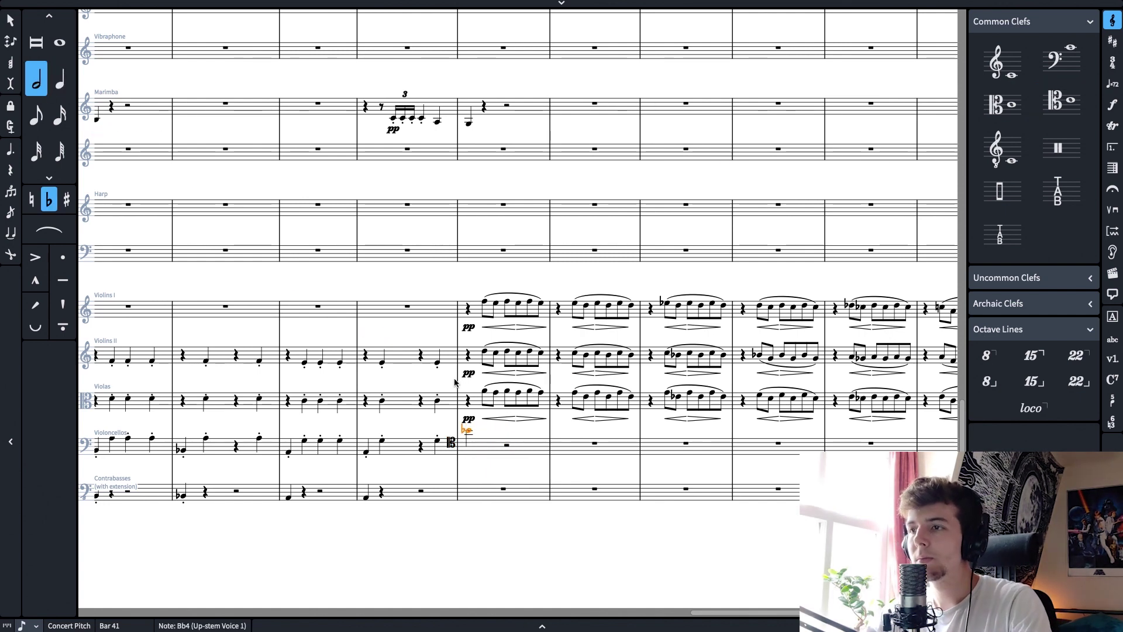
key(6)
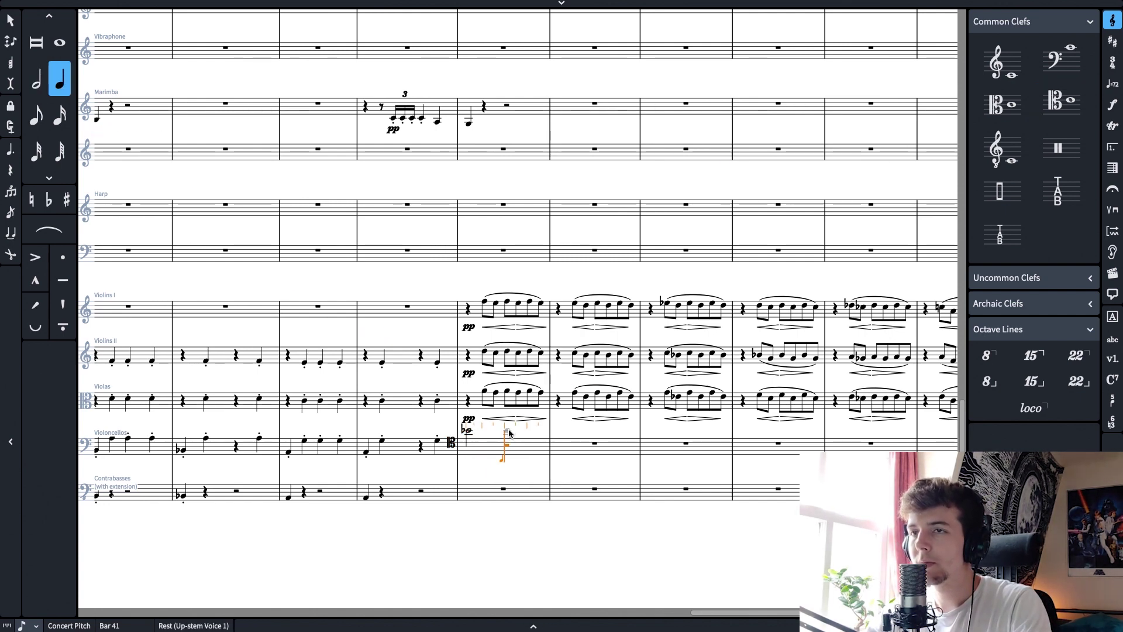
key(4)
key(5)
key(6)
click(17, 198)
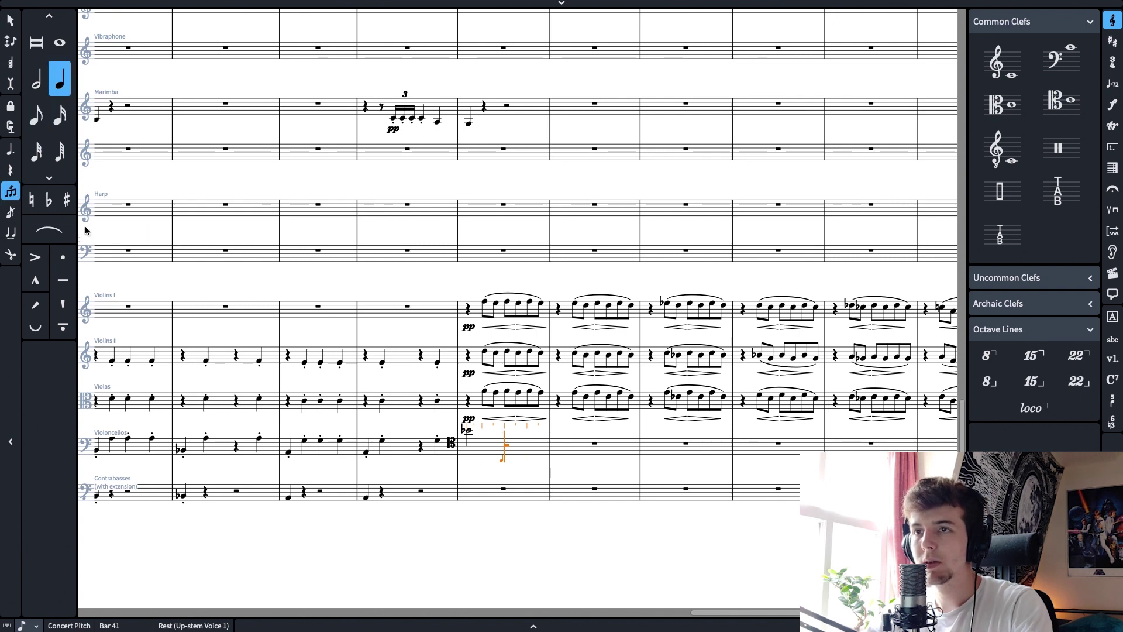
click(11, 192)
click(512, 434)
click(521, 434)
click(538, 434)
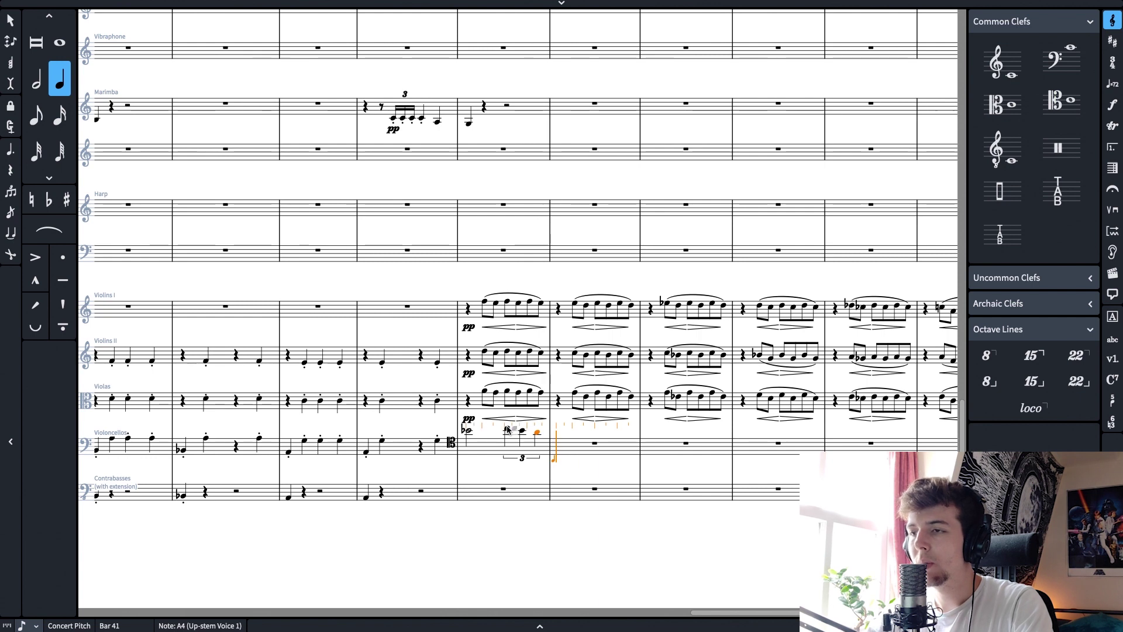
Enter the quarter notes D4, D5 and D4 in the violoncellos' bar 42
click(559, 436)
key(alt+Down)
key(alt+Down)
key(alt+Down)
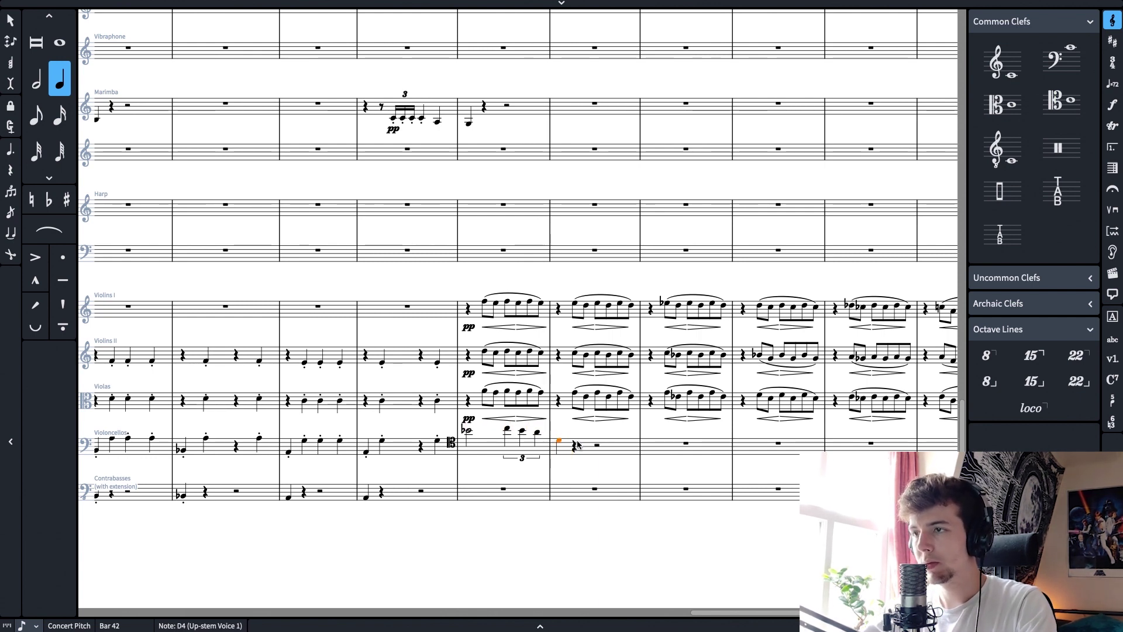
key(Right)
click(574, 440)
key(minus)
key(Escape)
key(alt+Down)
key(ctrl+alt+Up)
double_click(597, 444)
click(597, 444)
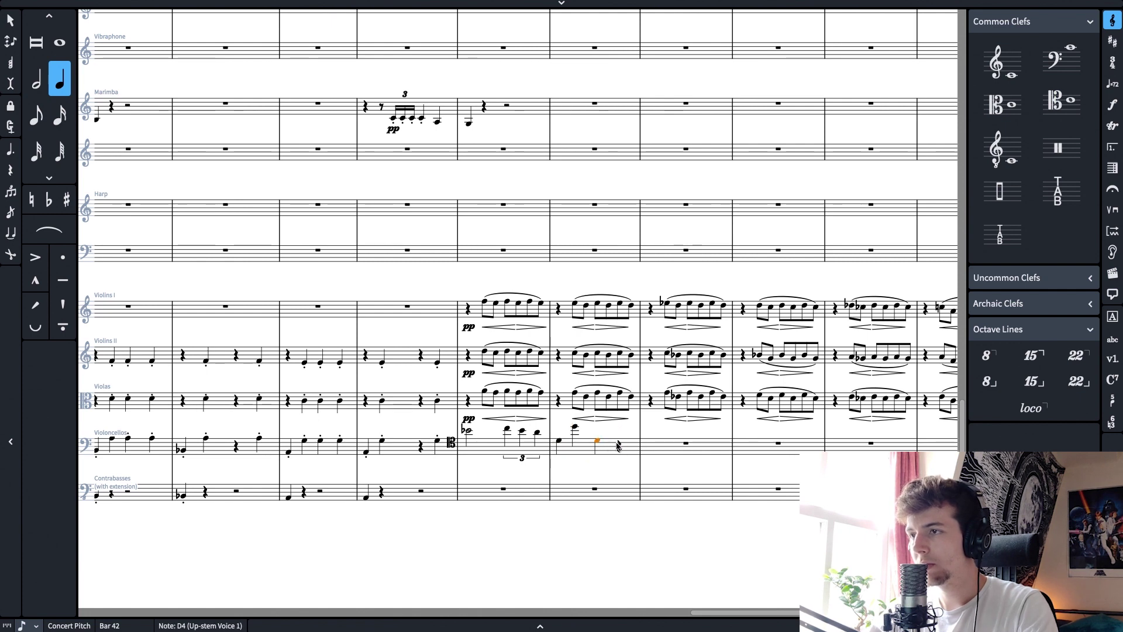
Compare the violoncello notes in bar 41 with the viola and first violin parts in the following bars
click(468, 432)
key(Right)
key(Right)
key(Right)
key(Right)
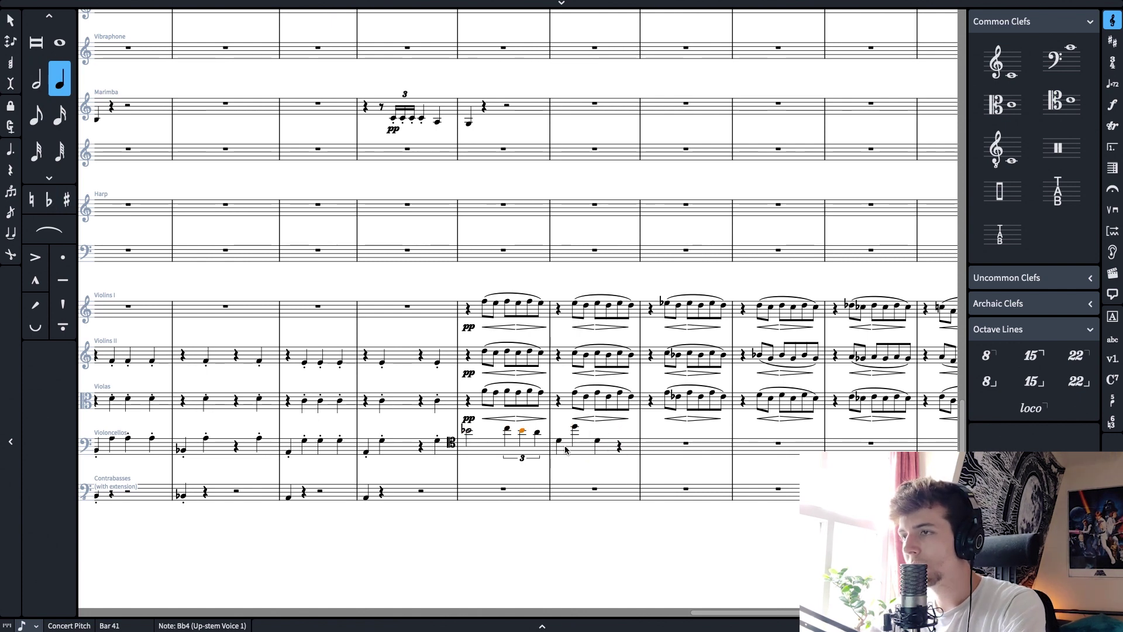
click(575, 396)
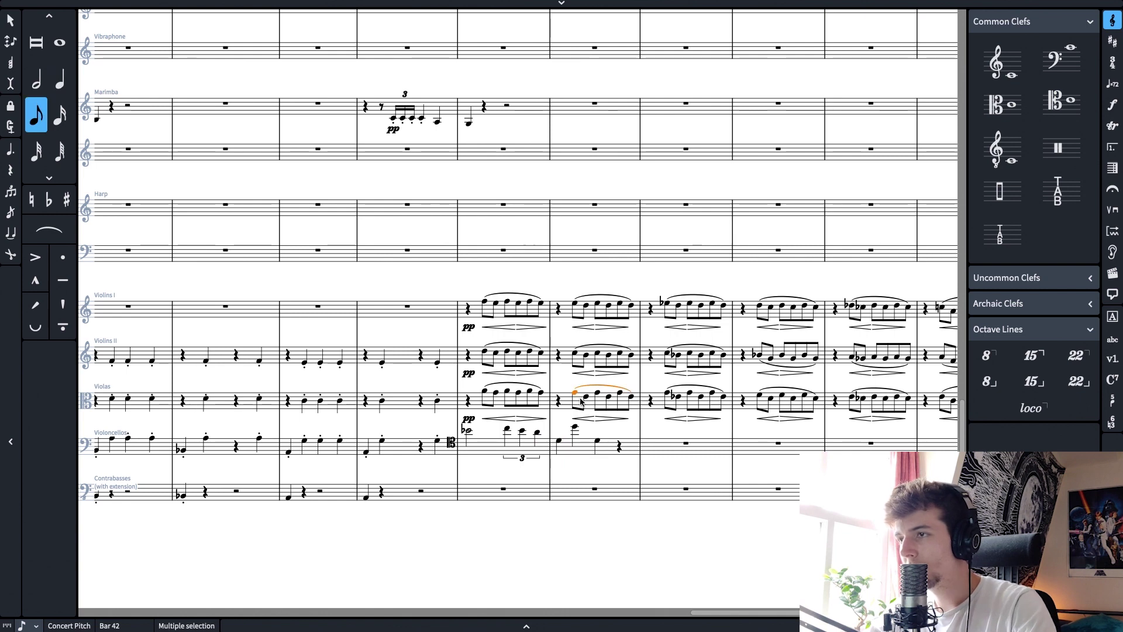
click(582, 312)
key(ctrl+Right)
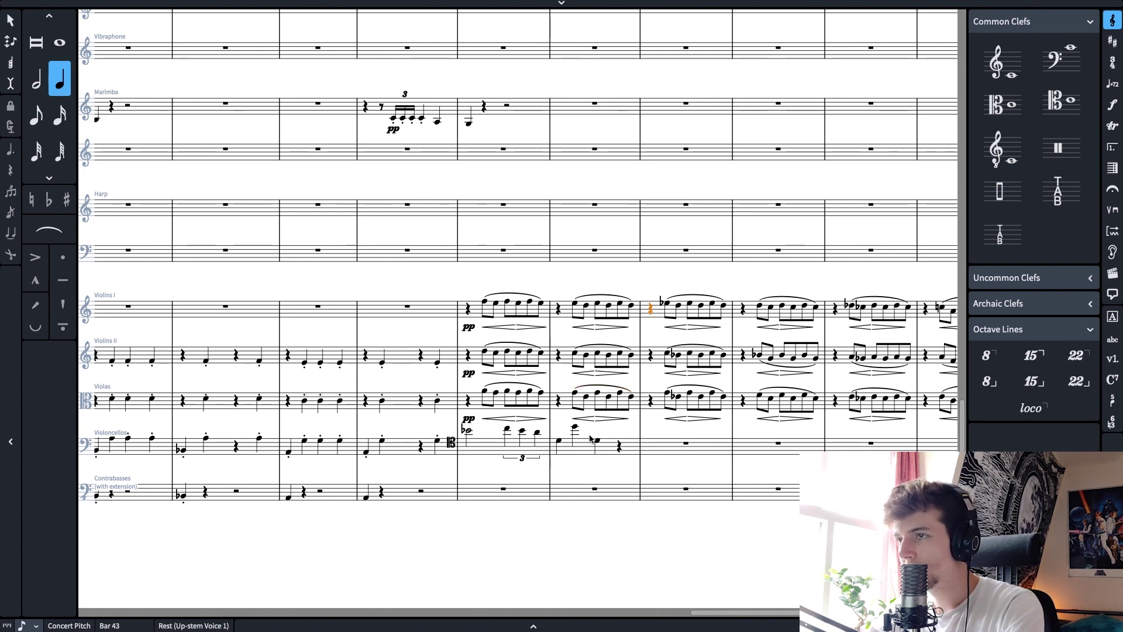
Play back the violoncello line from bar 41
click(466, 431)
key(p)
drag(572, 573, 420, 584)
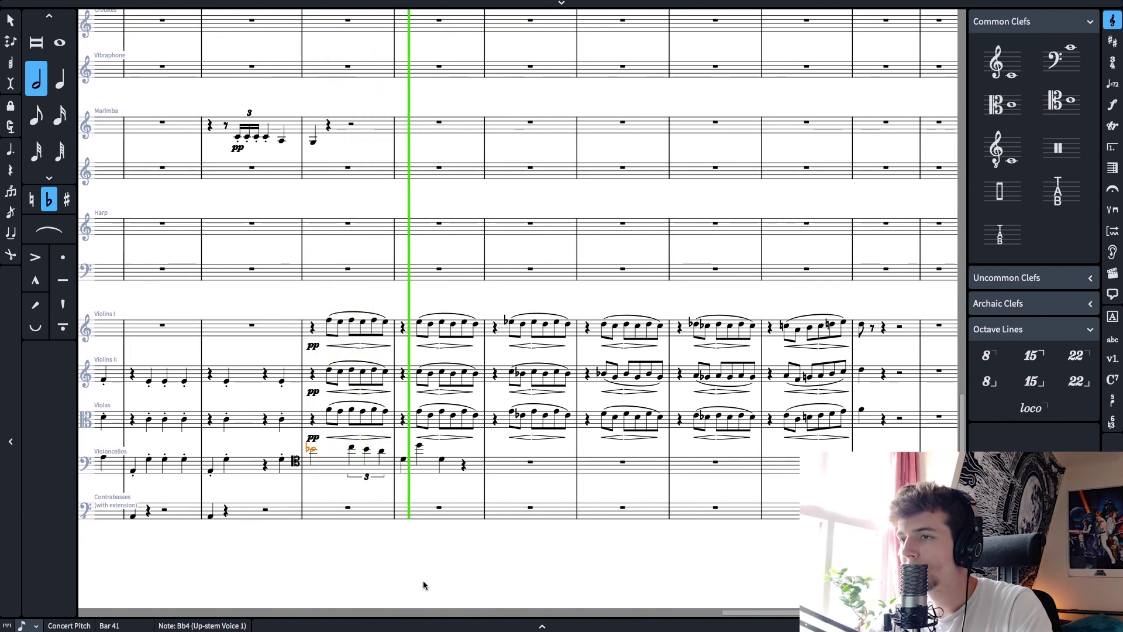
key(space)
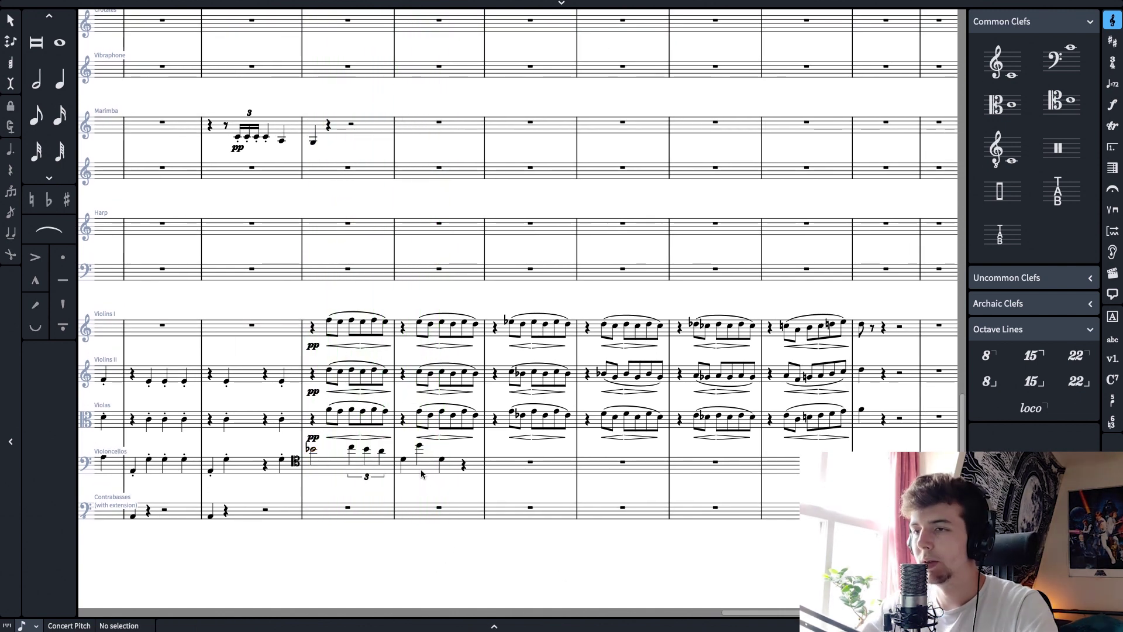
click(323, 467)
key(space)
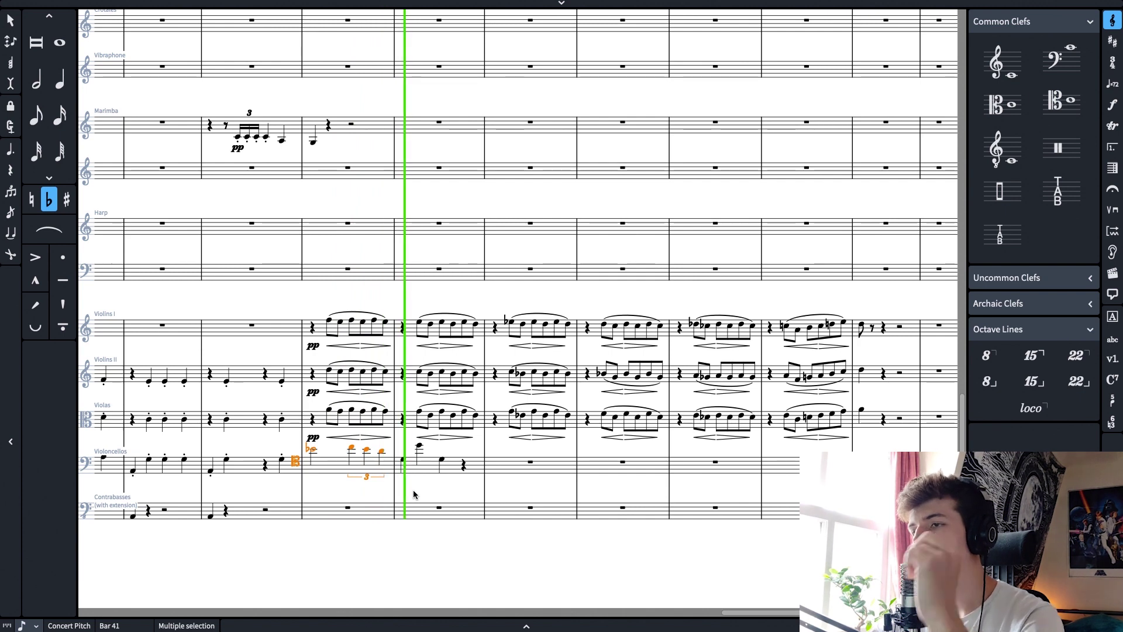
Change the first violoncello note in bar 42 to A4 and the second to D4
click(402, 460)
key(Down)
key(a)
key(Right)
key(alt+Down)
key(alt+Down)
key(Right)
key(Left)
key(Left)
key(Left)
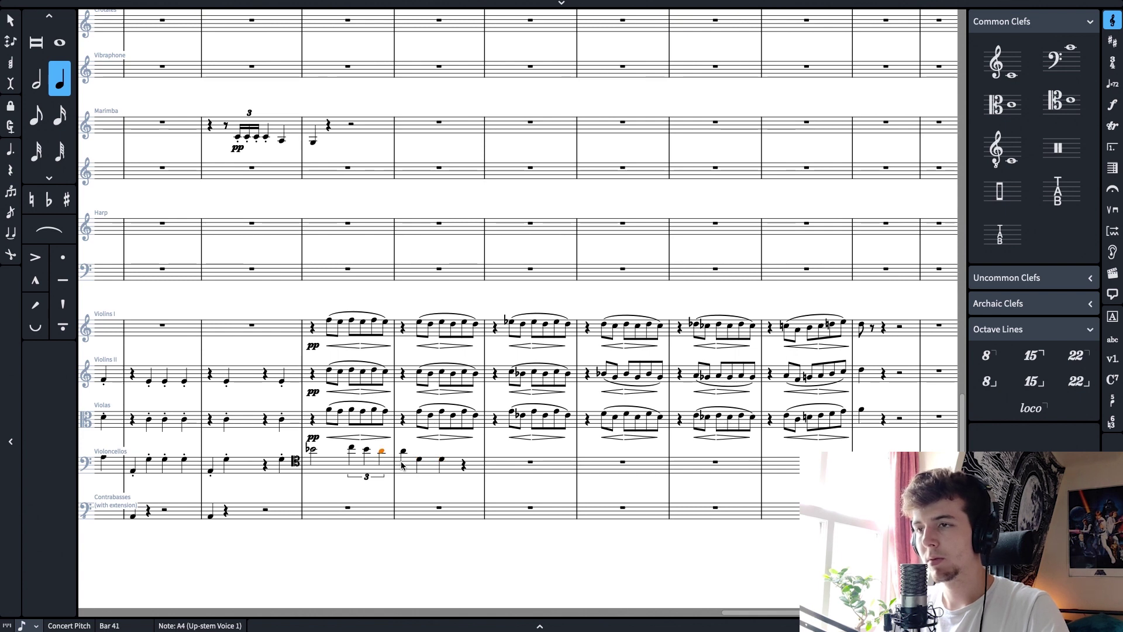
Tie the violoncellos' last A4 in bar 41 into bar 42 and raise bar 42's third note to D5
key(Right)
key(Left)
key(Right)
key(t)
key(Right)
key(alt+Up)
key(alt+Up)
key(alt+Up)
key(alt+Up)
key(alt+Up)
key(alt+Up)
Step through the violoncello notes across bars 41 and 42 to audition the melody
key(Left)
key(Left)
key(Left)
key(Left)
key(Right)
key(Right)
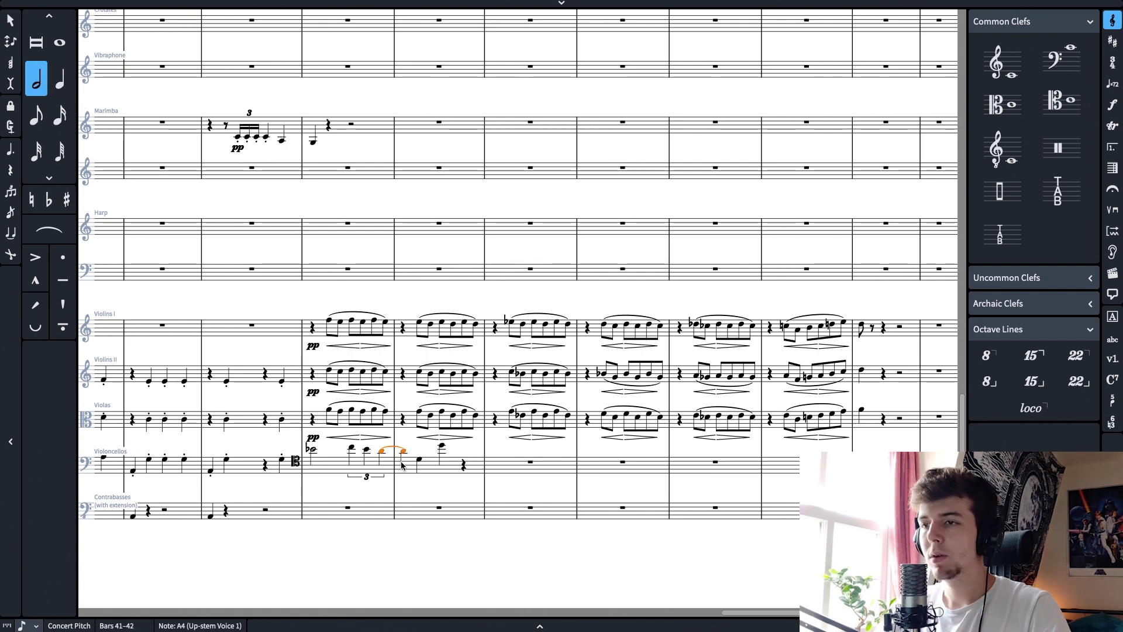
key(Right)
key(Left)
key(Right)
key(Left)
key(Left)
key(Right)
key(Right)
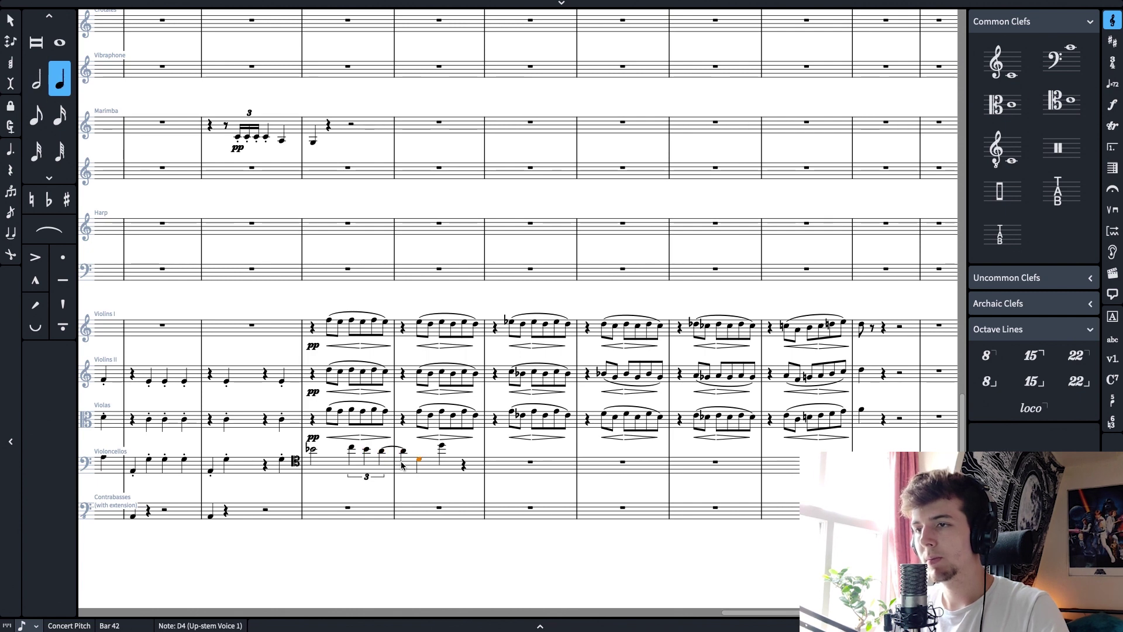
Lower the third violoncello note in bar 42 by an octave and remove the tie across the barline
key(Right)
key(alt+Down)
key(alt+Down)
key(alt+Down)
key(alt+Down)
key(alt+Down)
key(alt+Down)
key(alt+Down)
key(Left)
key(Left)
key(u)
Raise the third violoncello note in bar 42 an octave to D5 and enter a D4 quarter note on beat four
key(Left)
key(Right)
key(Right)
key(Right)
key(Right)
key(super+alt+Up)
key(Right)
double_click(463, 466)
click(464, 460)
key(Escape)
Play back the violins and violas in bar 42 and select the violoncellos' D5
click(419, 412)
shift+click(420, 321)
key(p)
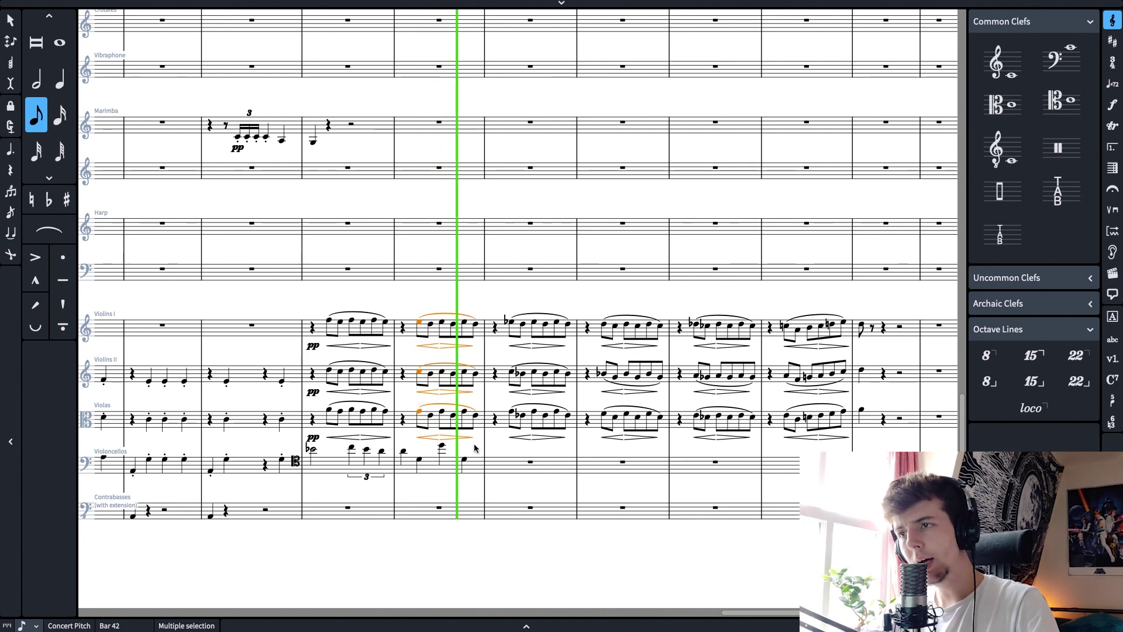
click(441, 448)
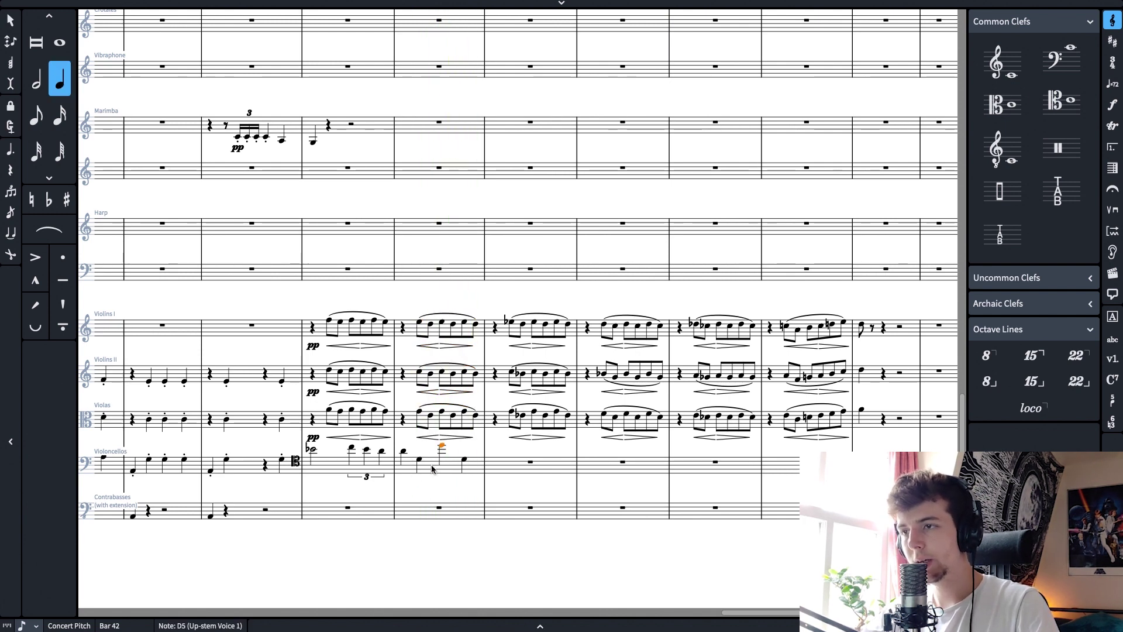
Slur the violoncellos' quarter-note triplet in bar 41 and add a tenuto to its last note
click(312, 449)
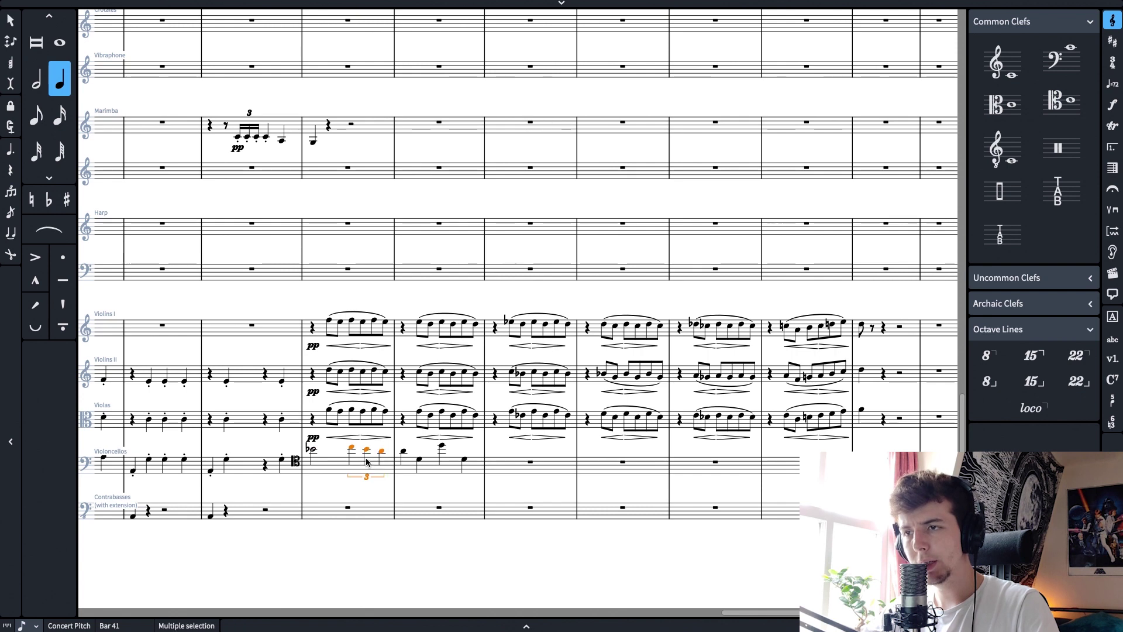
click(403, 451)
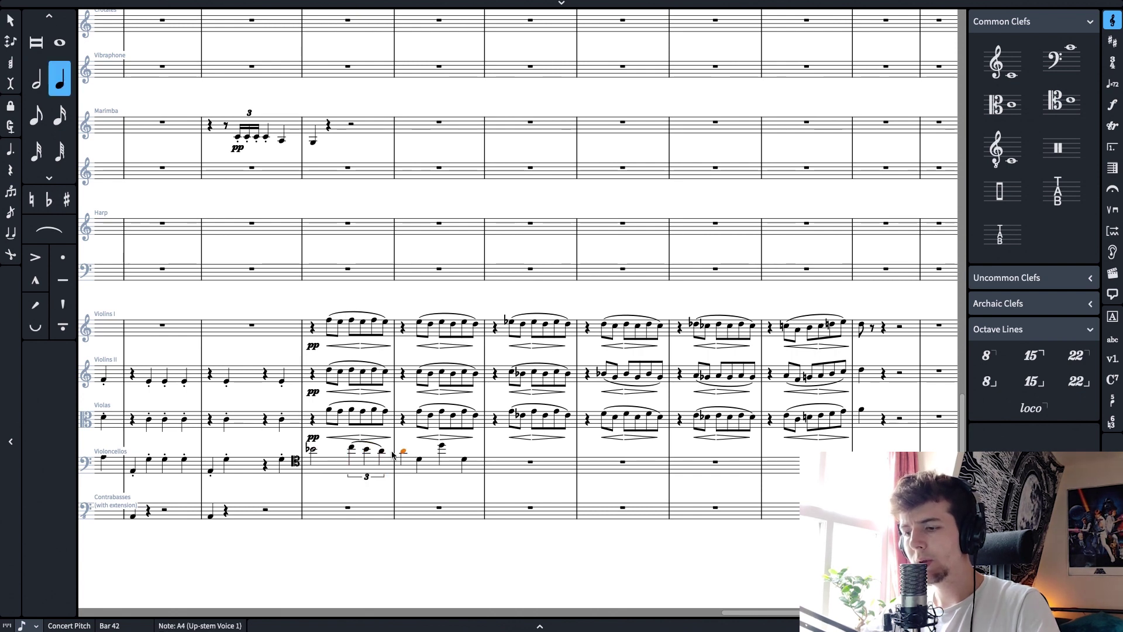
click(381, 451)
ctrl+click(370, 443)
key(backslash)
click(403, 452)
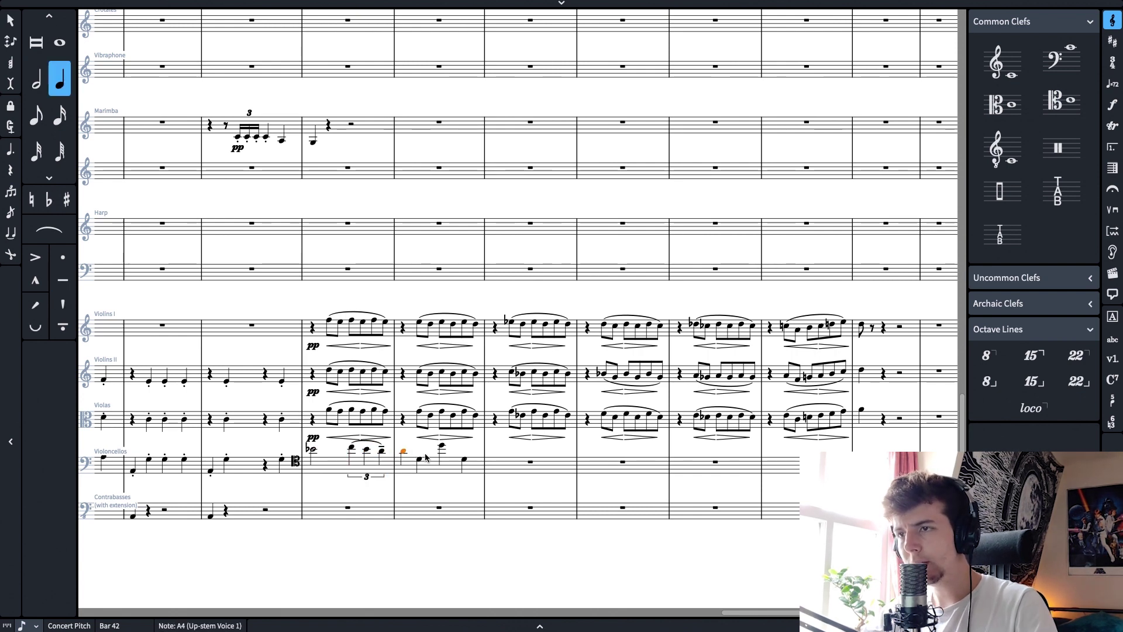
Slur the last three violoncello notes in bar 42, from the D4 on beat two to the final D4
click(419, 461)
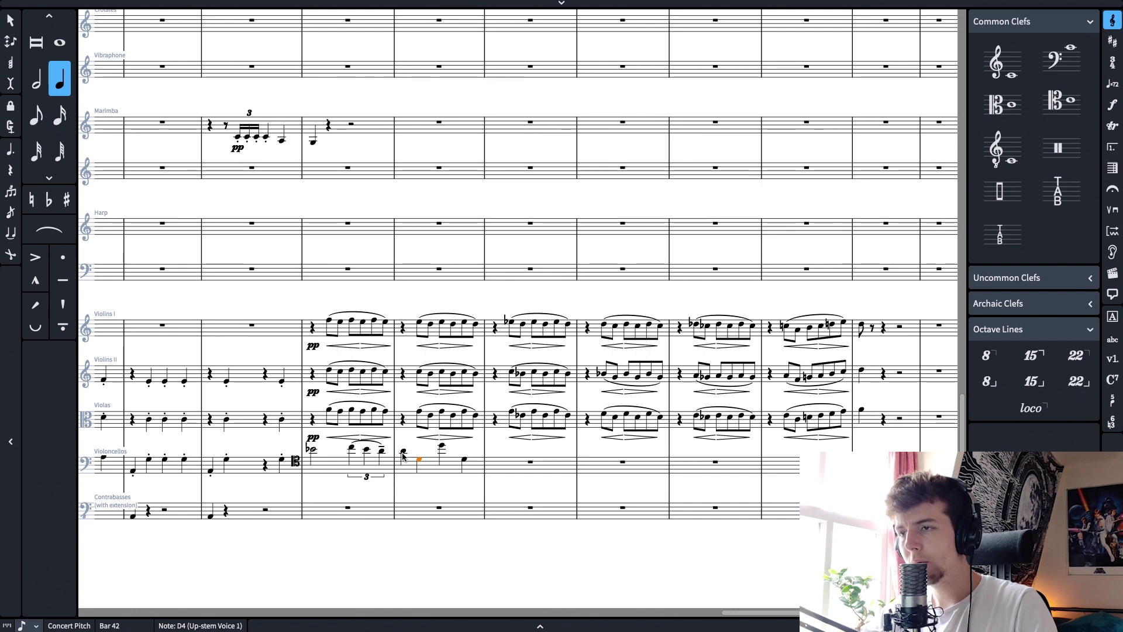
key(shift+Left)
key(s)
click(508, 496)
click(419, 455)
key(Delete)
click(443, 445)
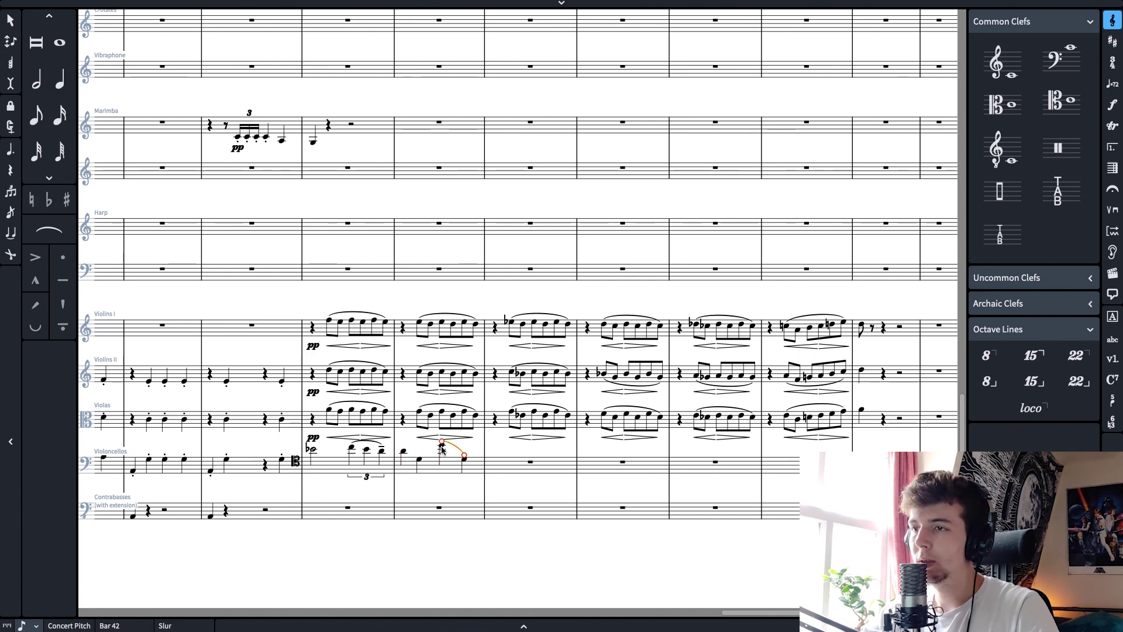
drag(442, 445, 411, 461)
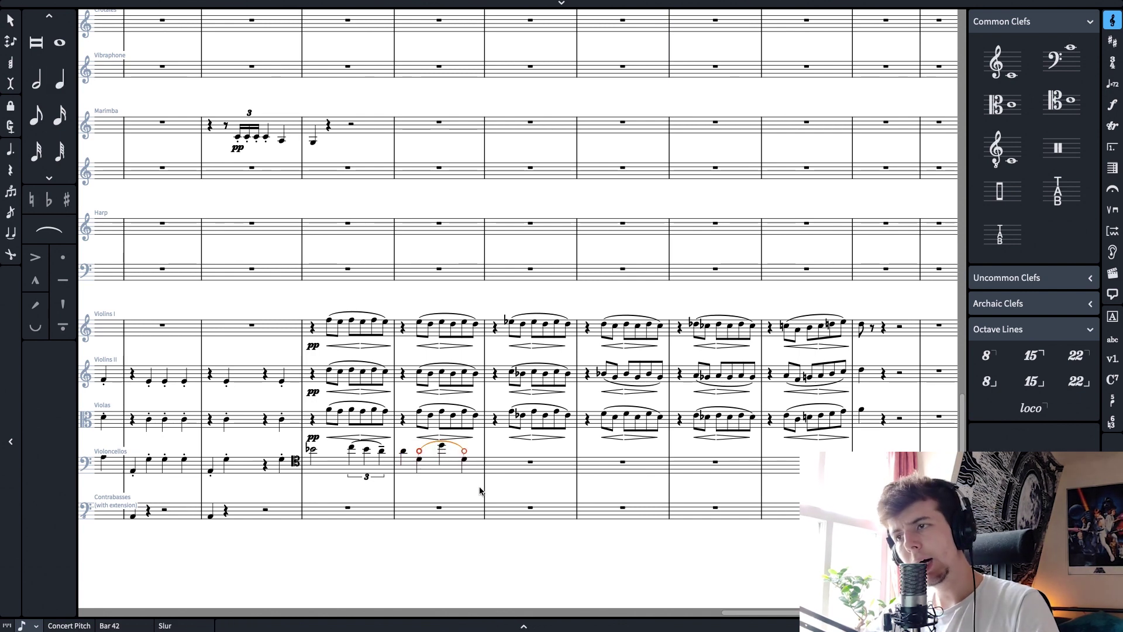
Enter an E-flat 4 quarter note at the start of bar 43 in the violoncellos
double_click(494, 462)
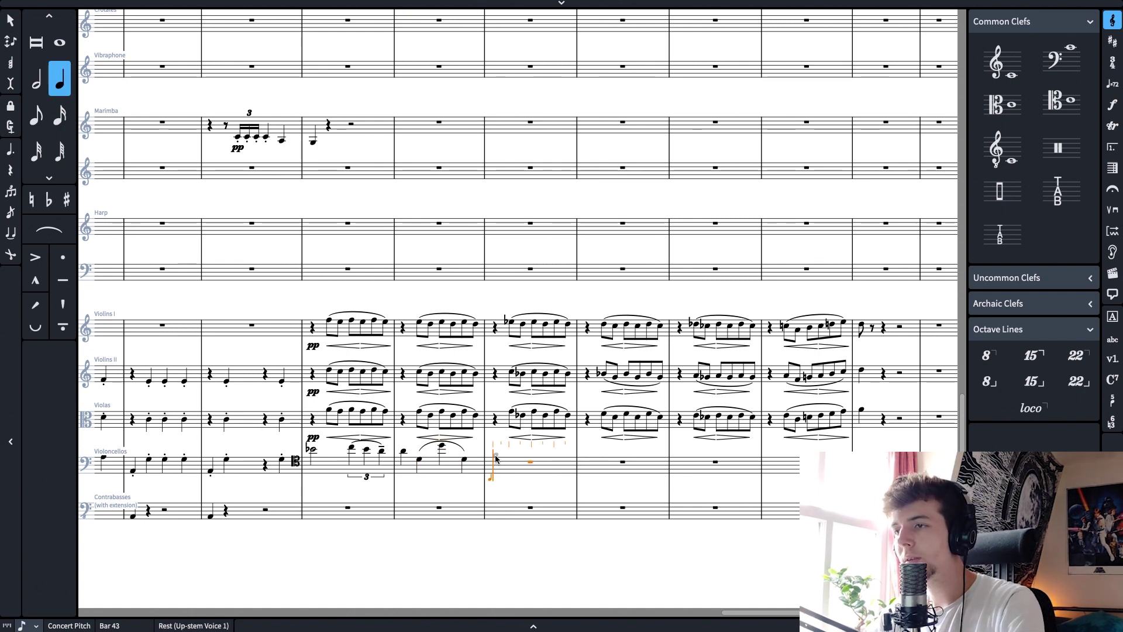
key(d)
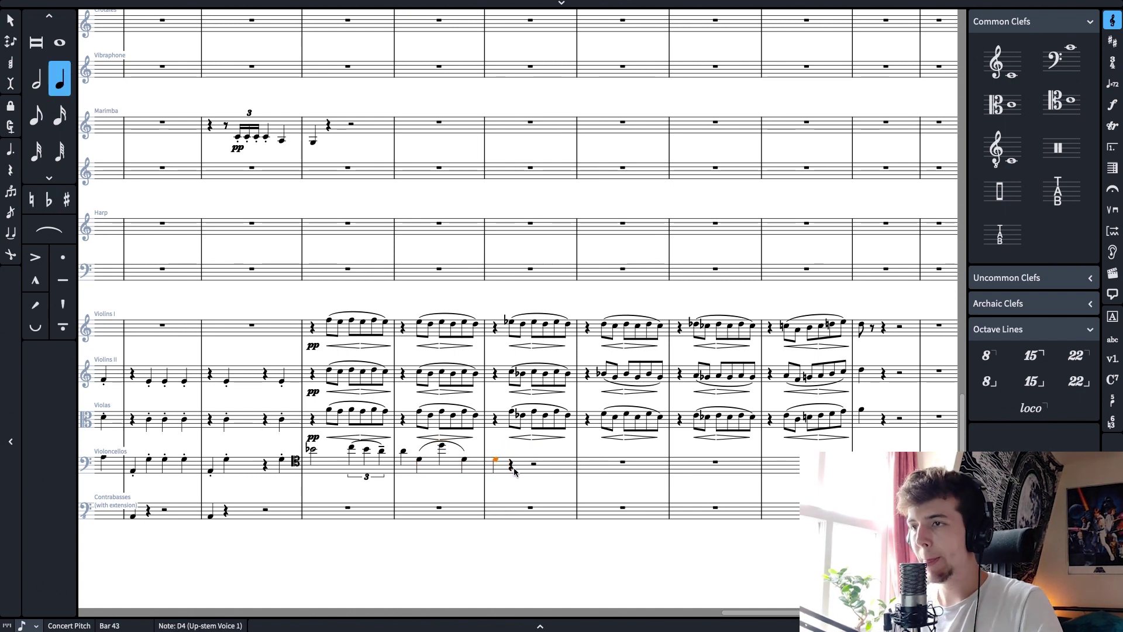
key(minus)
key(e)
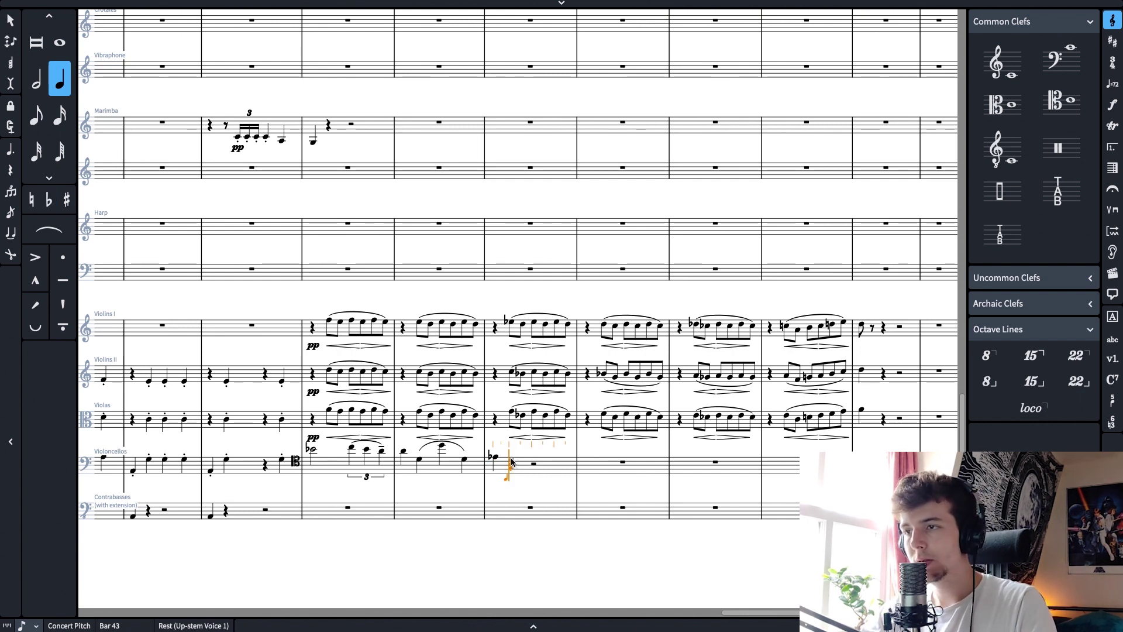
Complete a quarter-note triplet in violoncello bar 43 with D4 and E-flat 4, followed by an F4 quarter note
click(10, 191)
click(508, 465)
key(d)
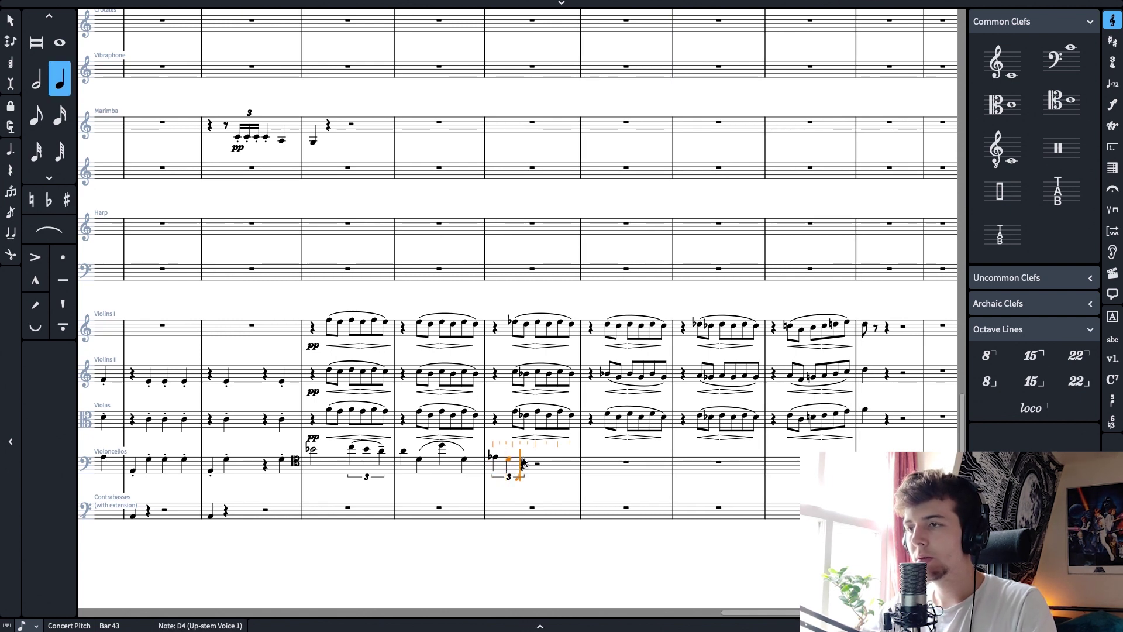
key(e)
key(g)
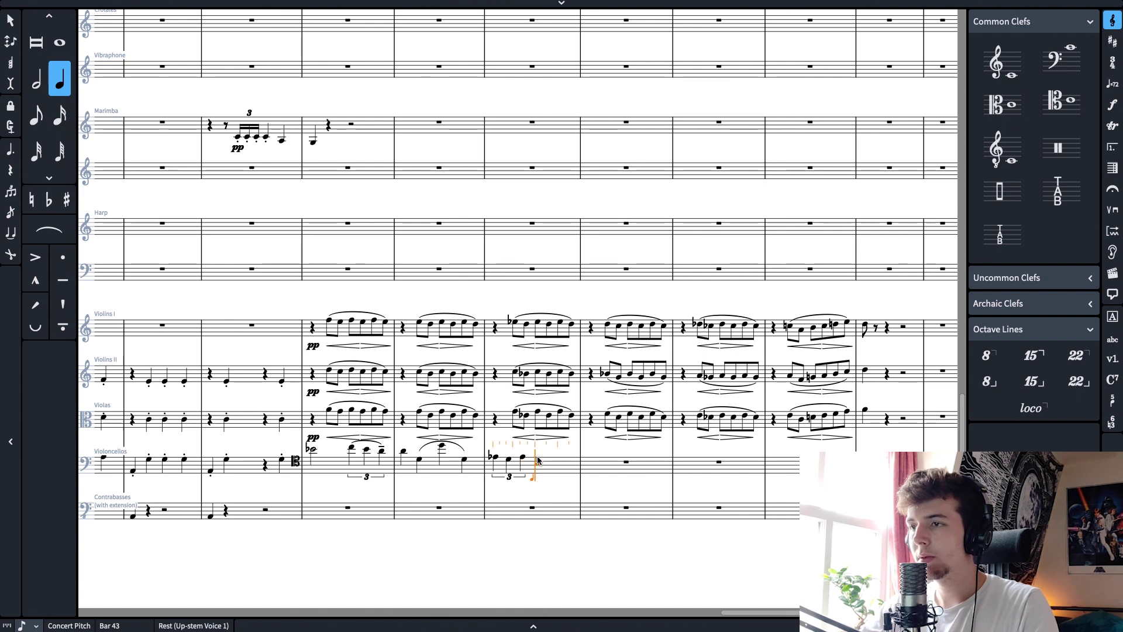
key(alt+Down)
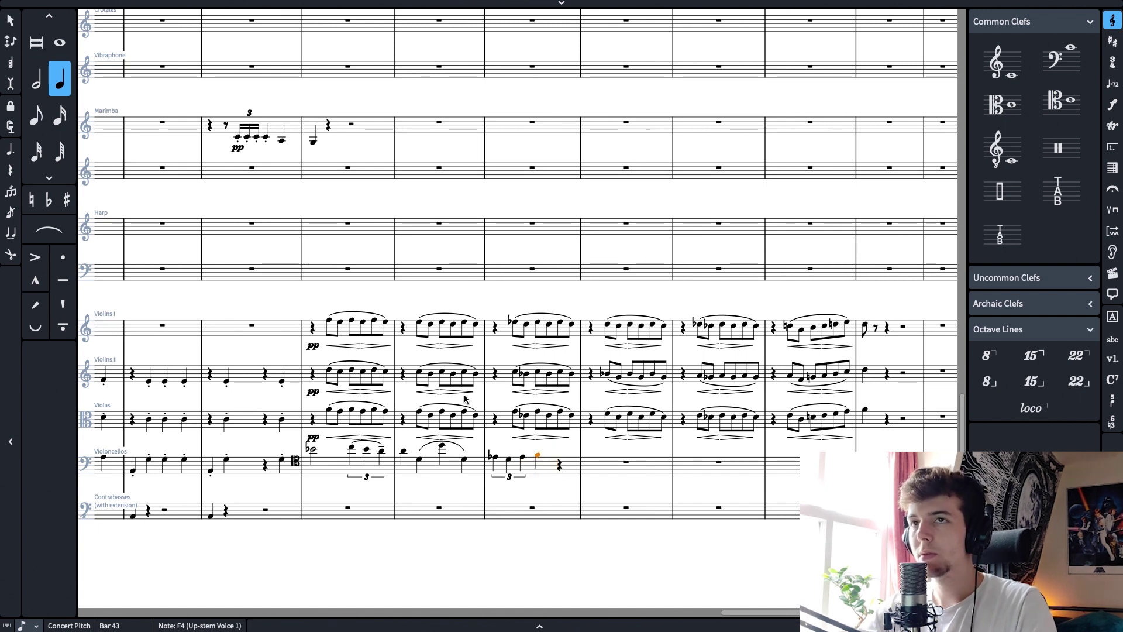
Start a second quarter-note triplet on the F4 in violoncello bar 43 and enter G4 as its second note
click(10, 191)
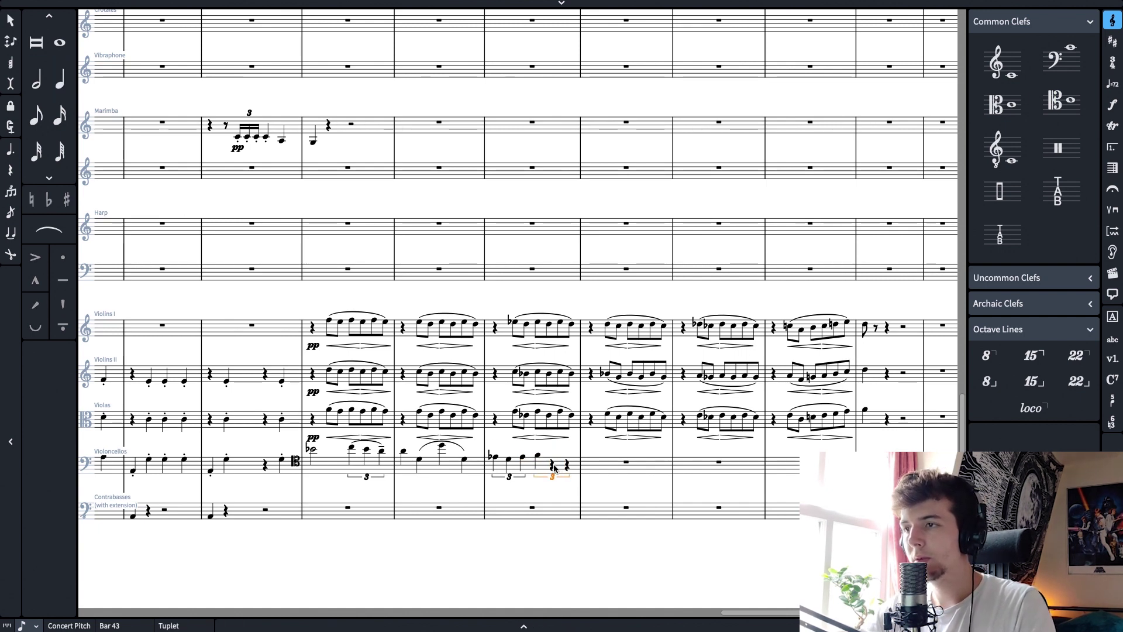
click(532, 469)
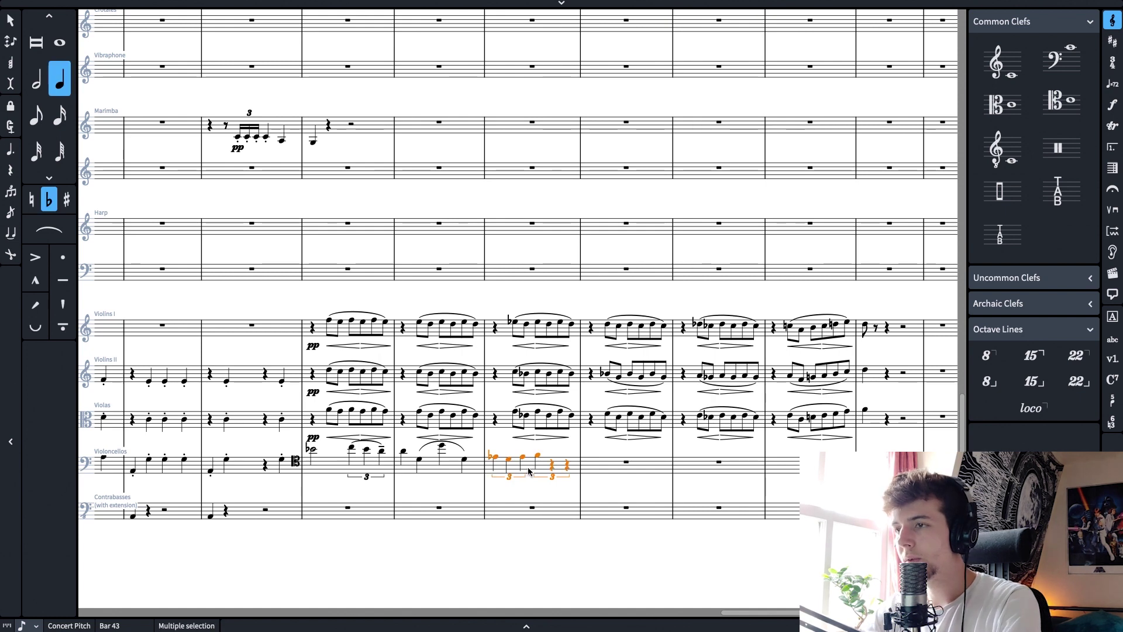
click(538, 456)
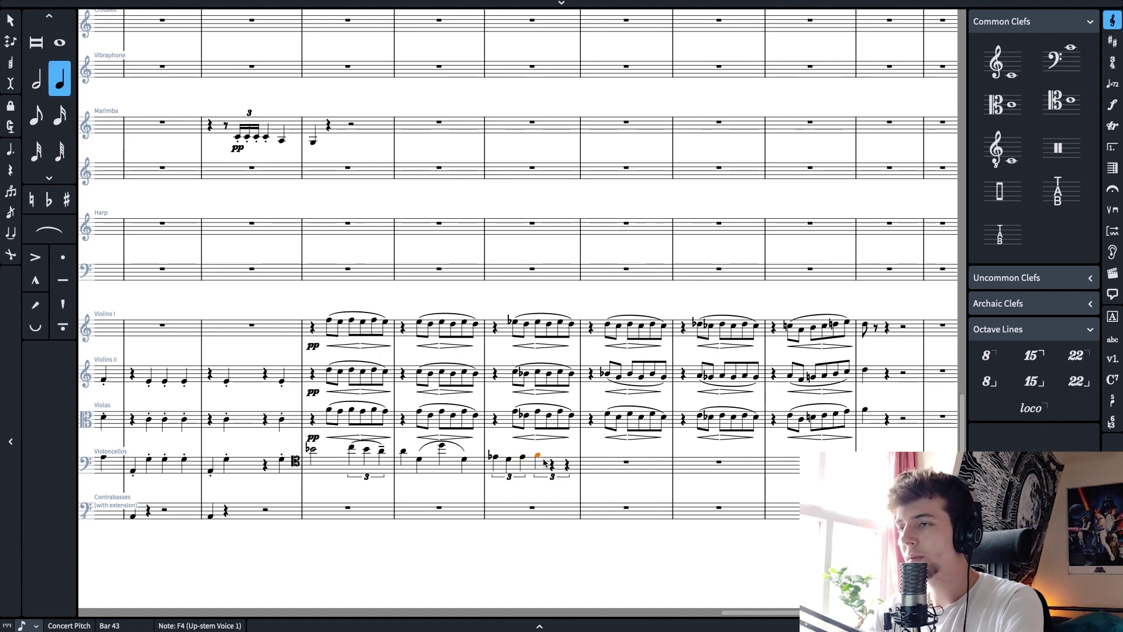
double_click(551, 464)
click(553, 451)
key(Escape)
key(alt+Down)
Audition the violoncello notes in bar 43 and finish the second triplet with A4
key(shift+Left)
key(shift+Left)
key(shift+Left)
key(shift+Left)
click(495, 462)
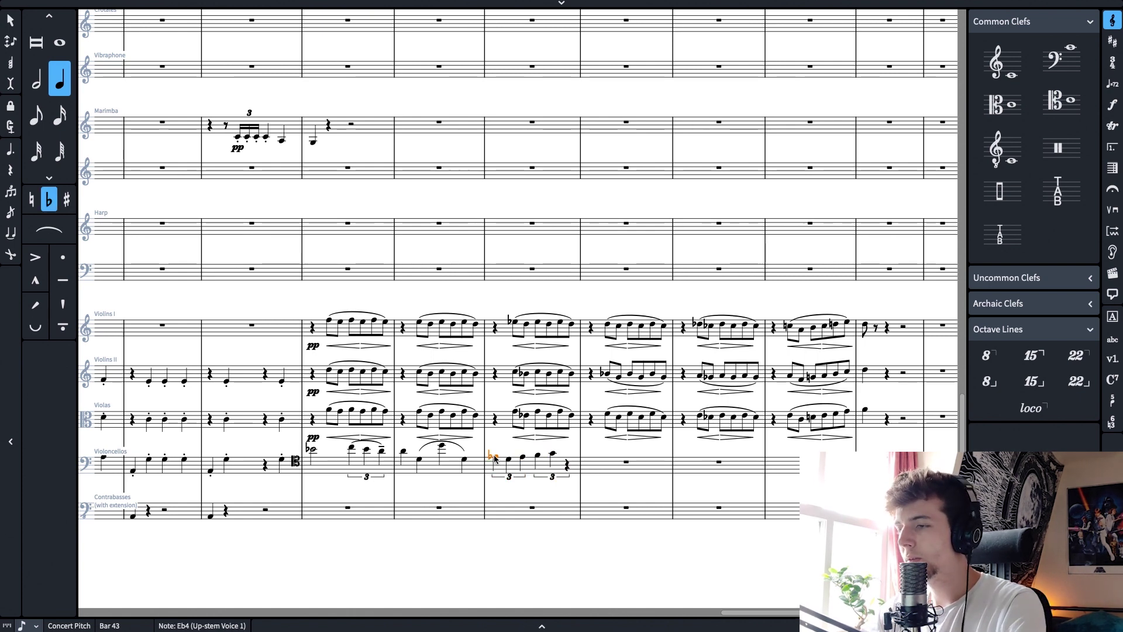
key(Right)
key(Right)
key(Right)
key(Right)
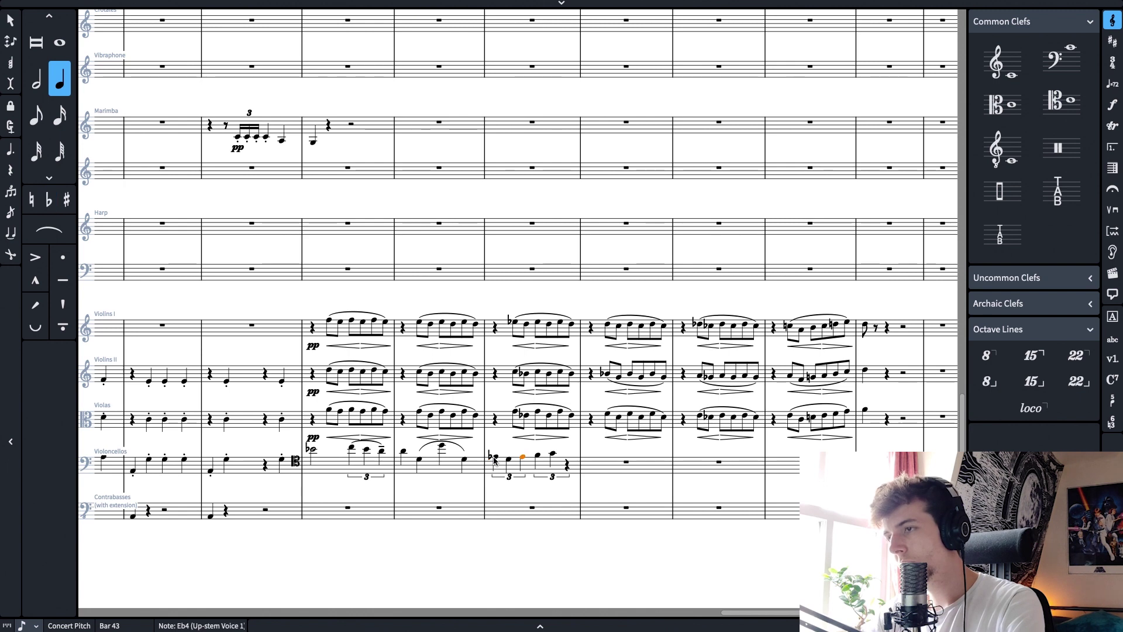
double_click(567, 466)
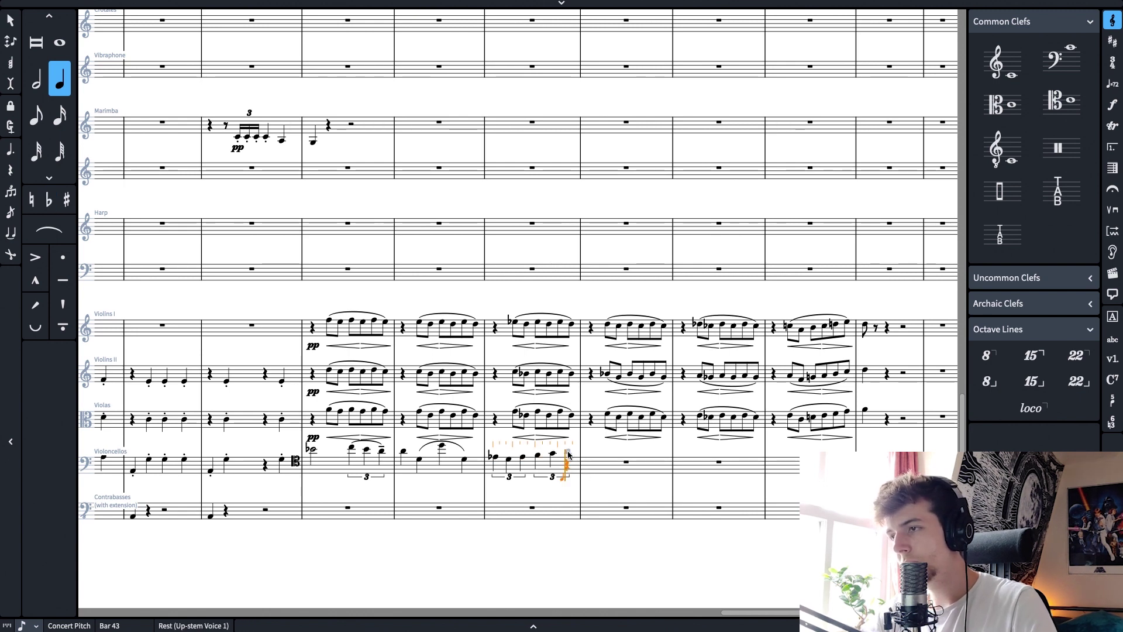
click(567, 453)
Check the violas, Violins II and Violins I notes in bar 43 against the start of the violoncello triplets
click(501, 460)
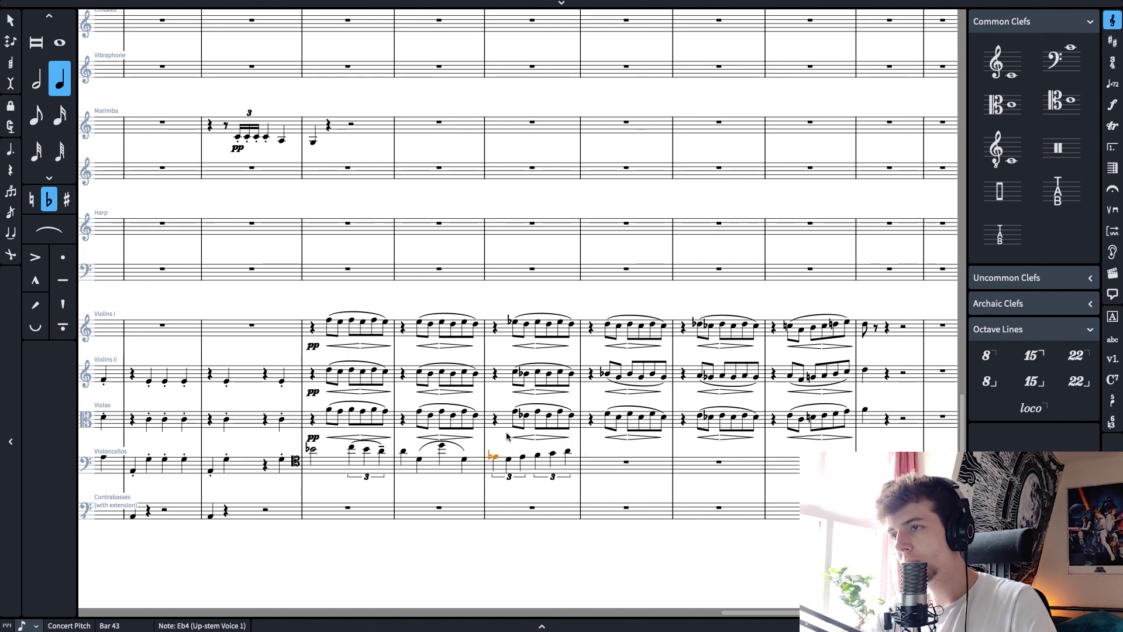
click(516, 416)
click(514, 376)
key(Right)
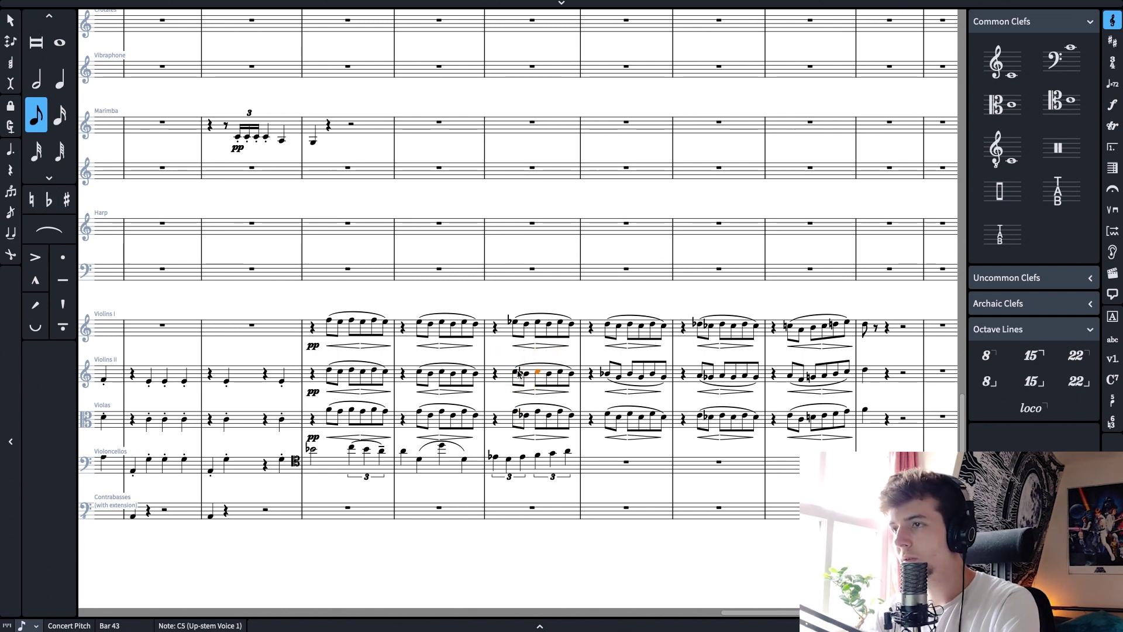
click(517, 327)
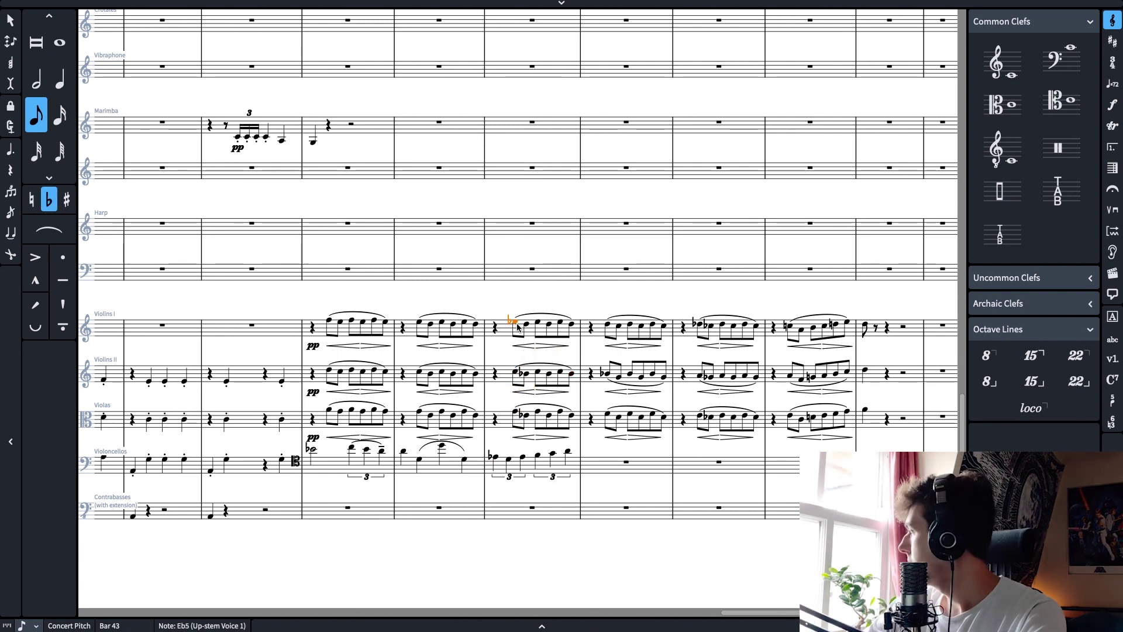
key(Right)
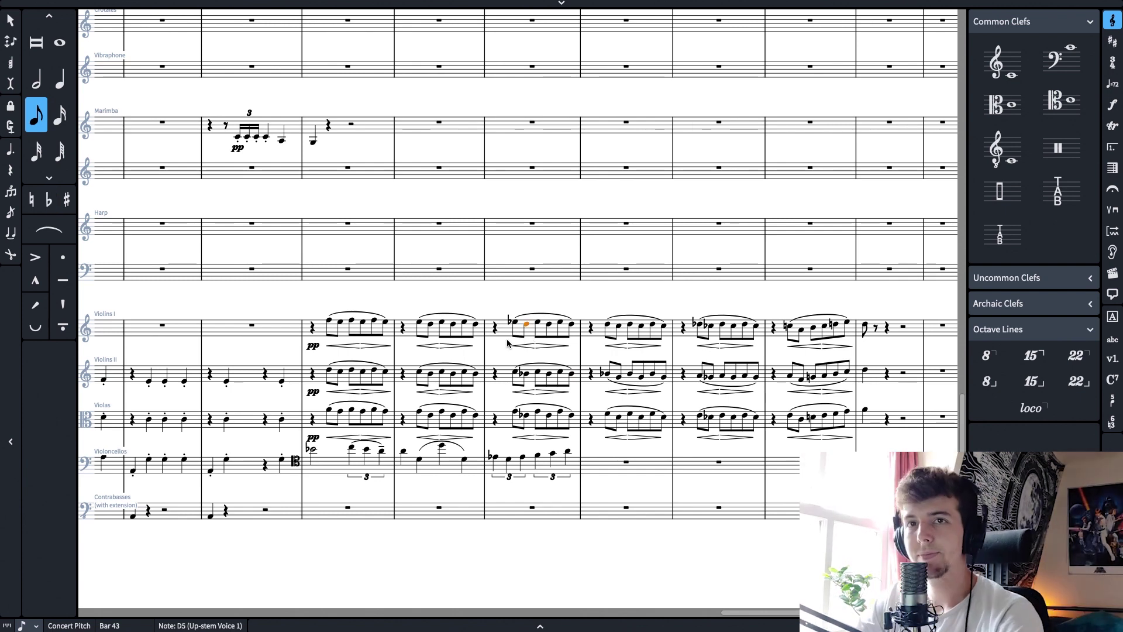
key(Right)
key(Right)
key(Right)
click(494, 328)
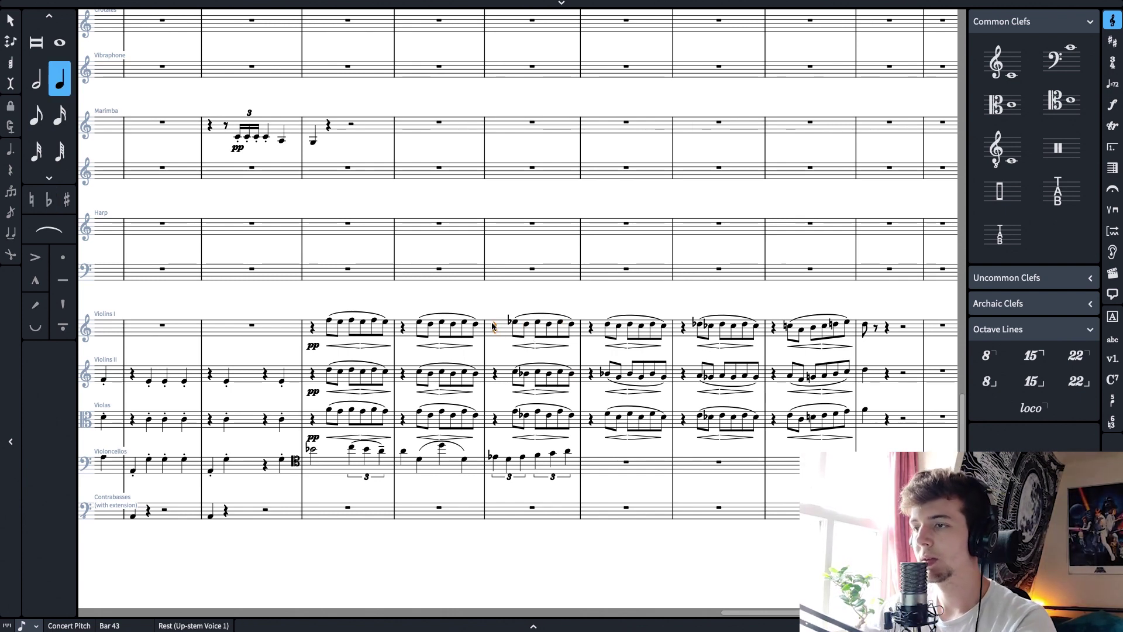
Add an mf dynamic to the first violoncello note in bar 41
click(311, 448)
click(1112, 104)
click(1045, 105)
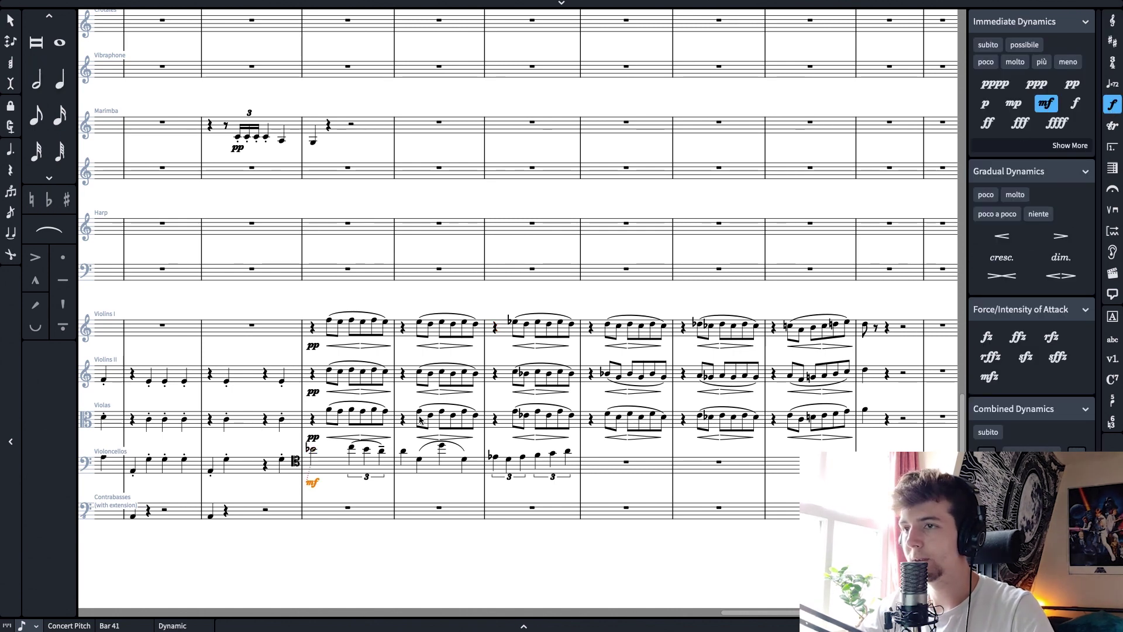
Play back the violins, violas and violoncellos in bars 41 to 43
shift+click(576, 326)
key(space)
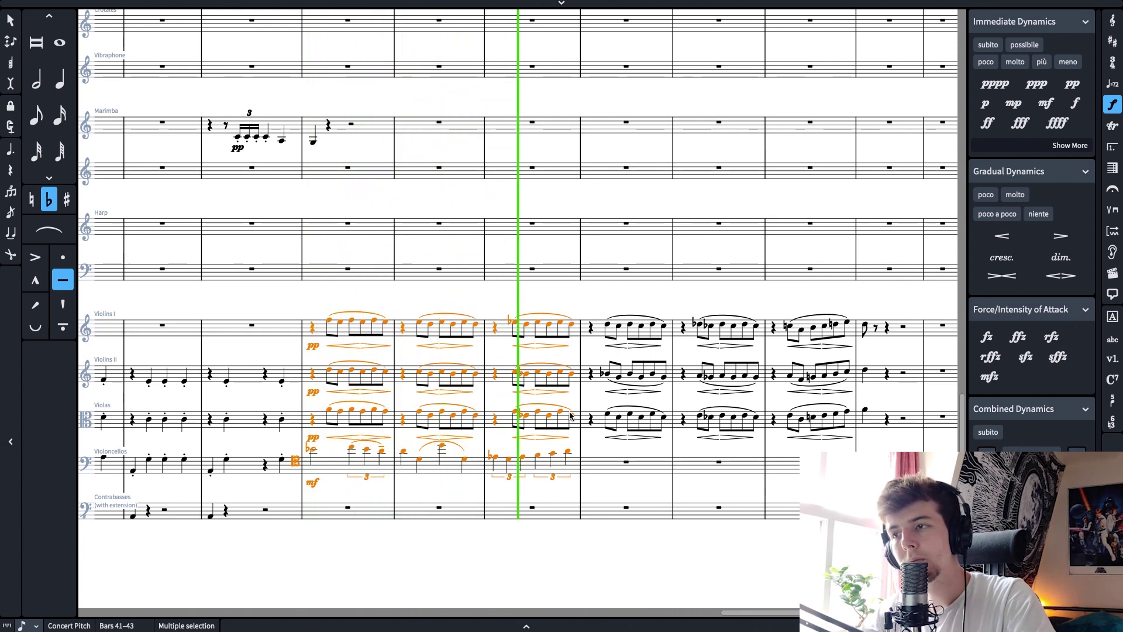
key(space)
double_click(593, 463)
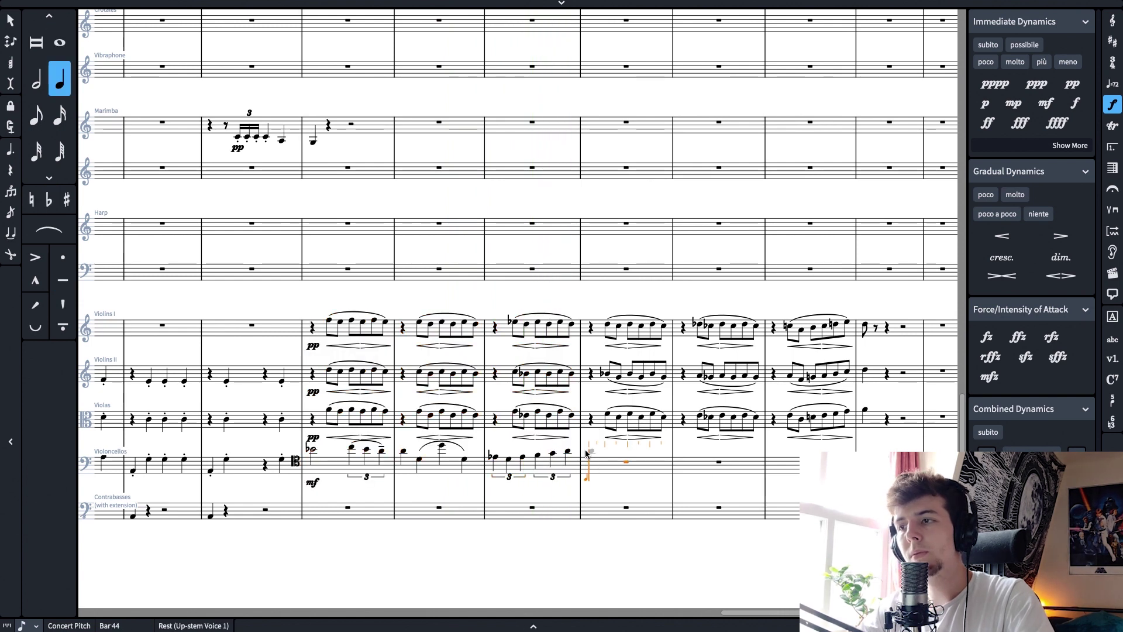
key(Escape)
Raise the violoncello melody in bars 41 to 43 by an octave and change its clef to treble
click(309, 449)
shift+click(568, 453)
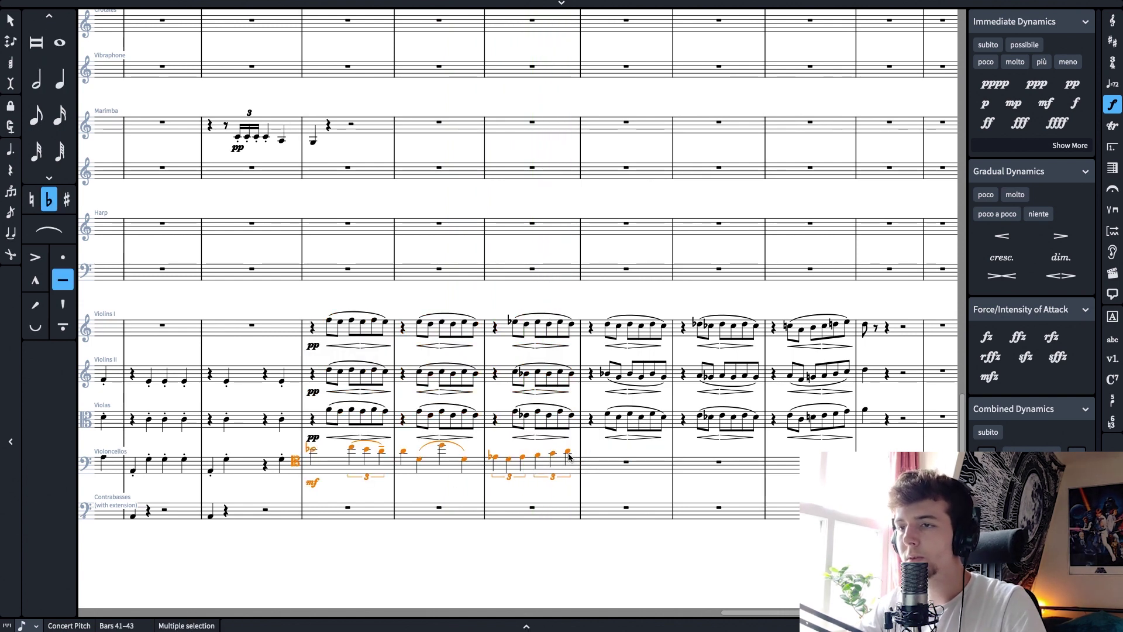
key(ctrl+alt+Up)
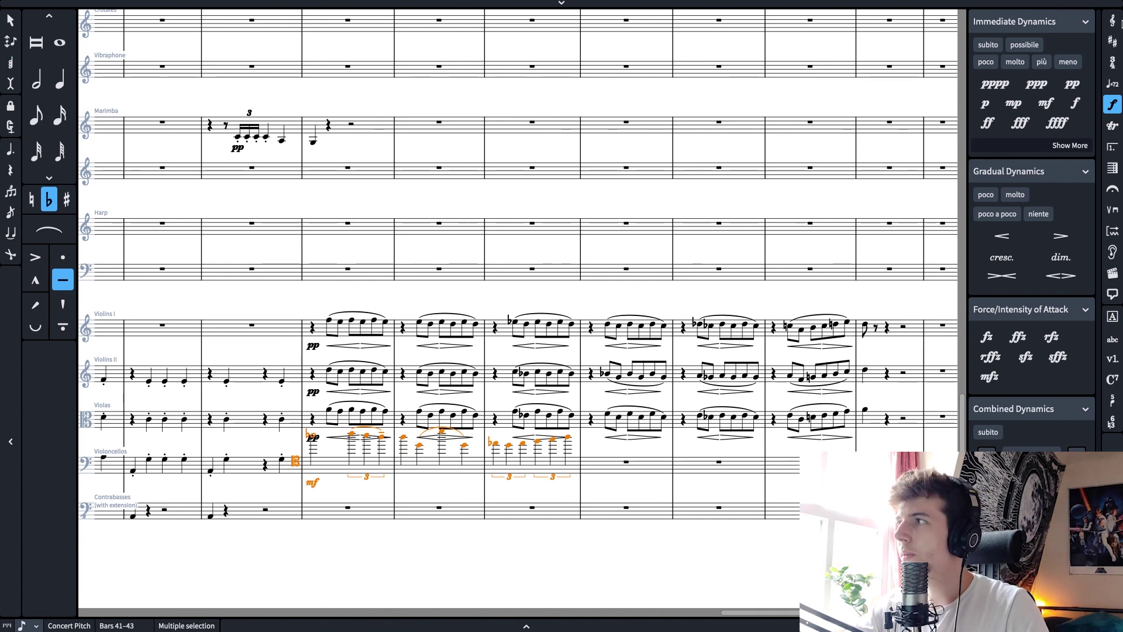
click(1113, 21)
click(1020, 79)
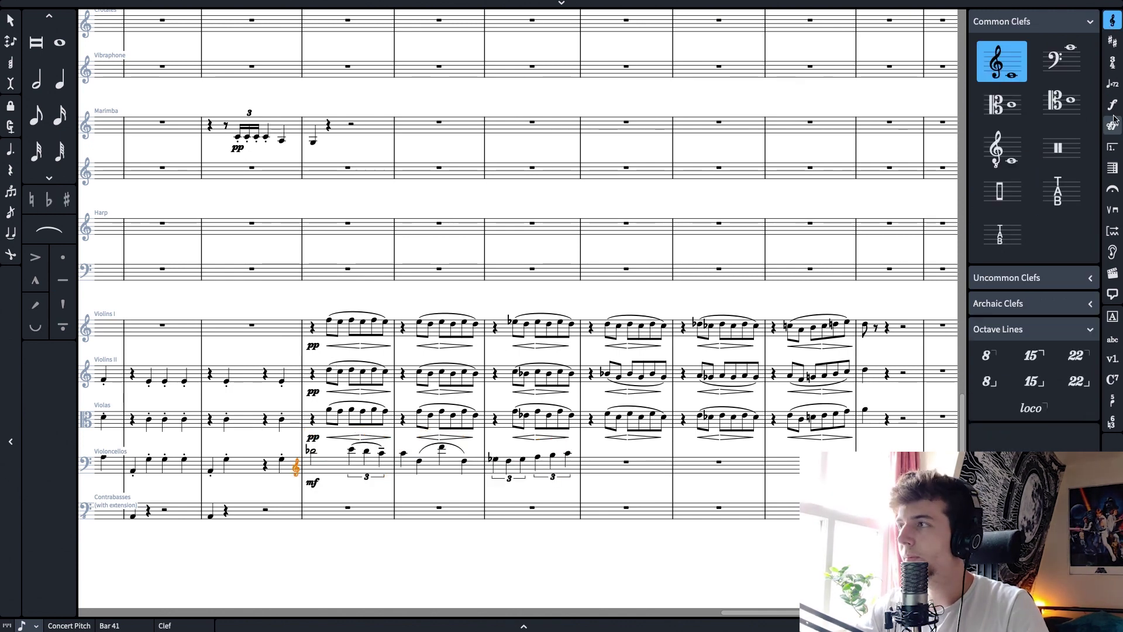
Lower the violoncello melody in bars 41 to 43 by an octave and restore its tenor clef
click(443, 449)
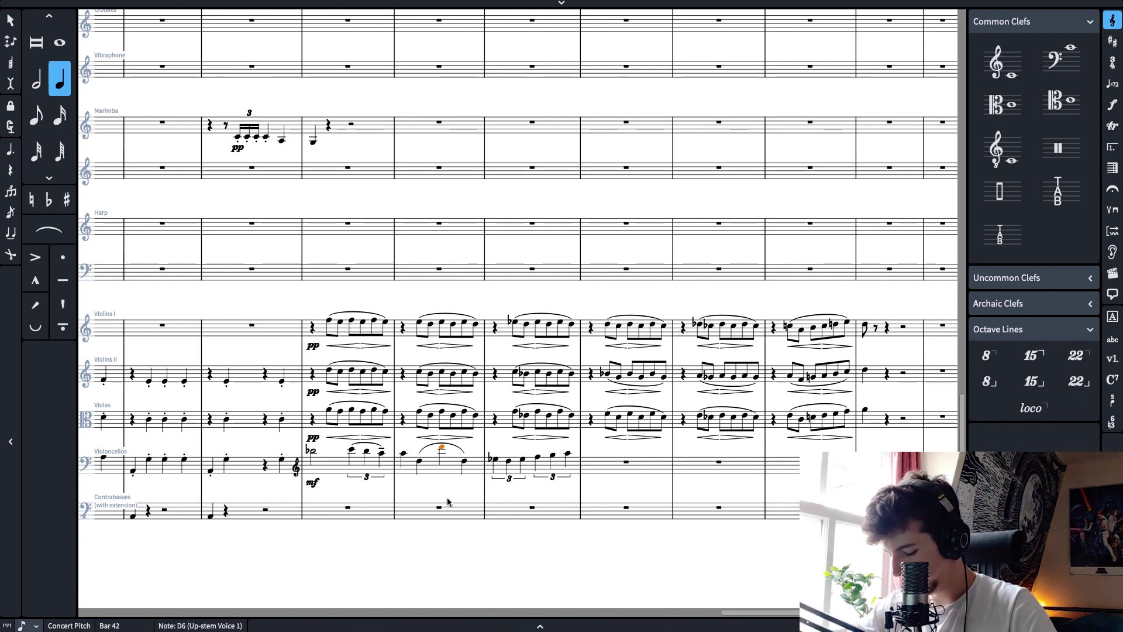
shift+click(349, 468)
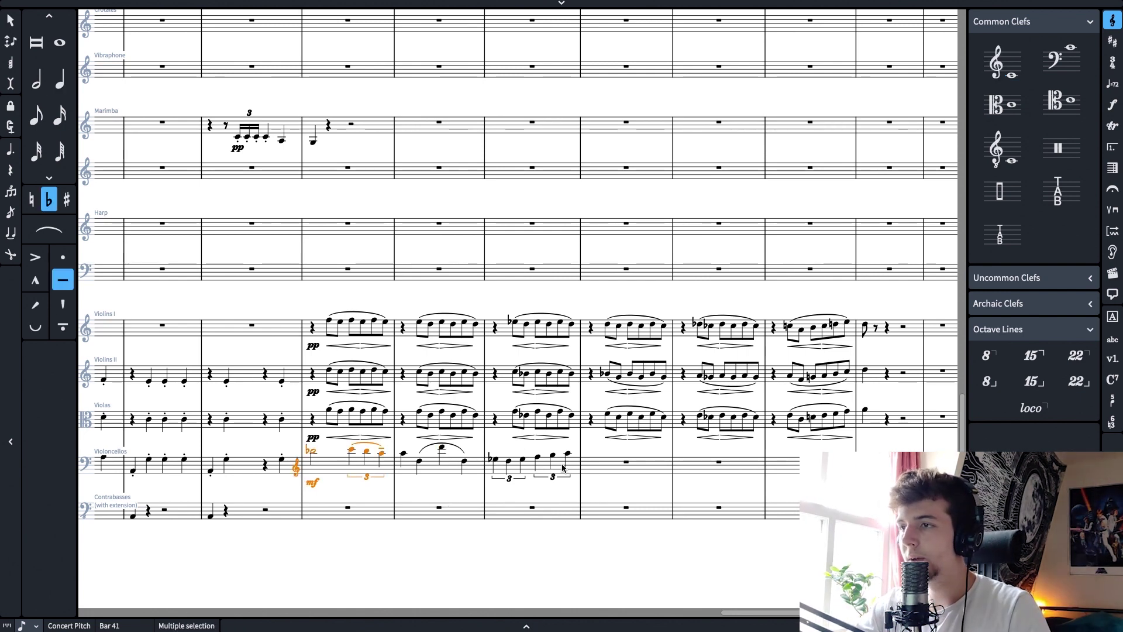
shift+click(565, 468)
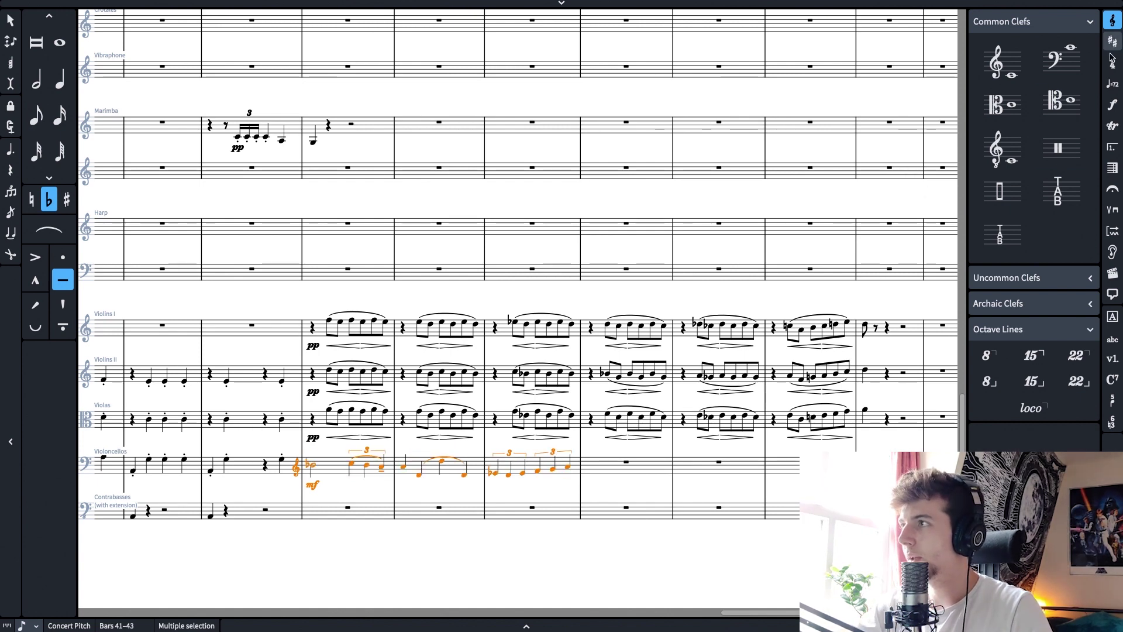
click(1060, 101)
Lower the Violins I, Violins II and violas from bar 41 to the first note of bar 47 by an octave
click(317, 449)
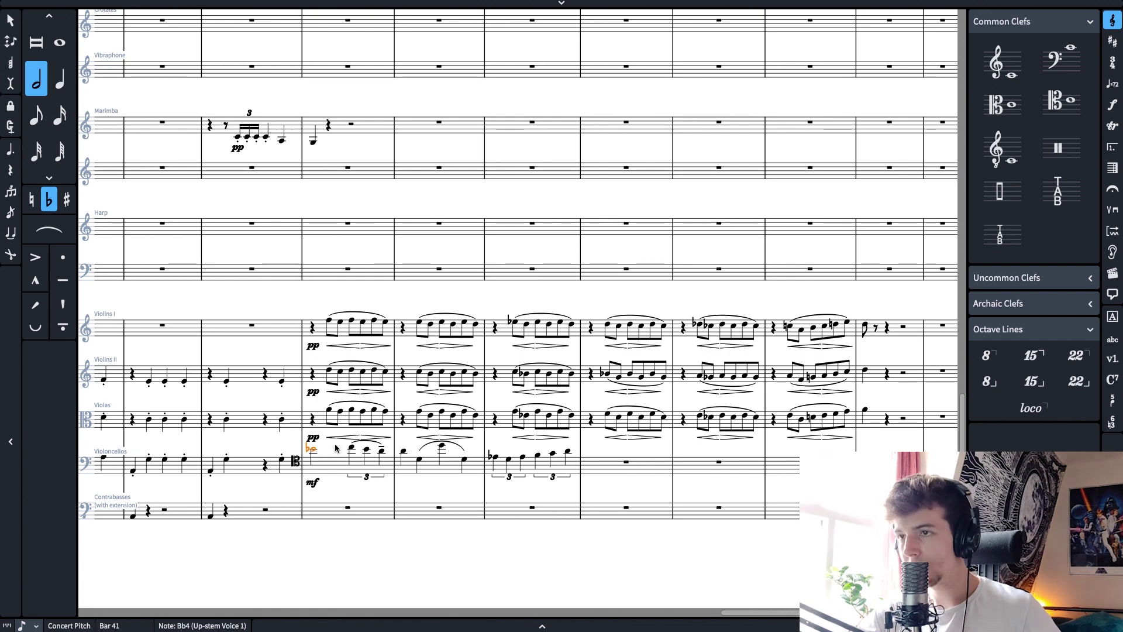
click(312, 327)
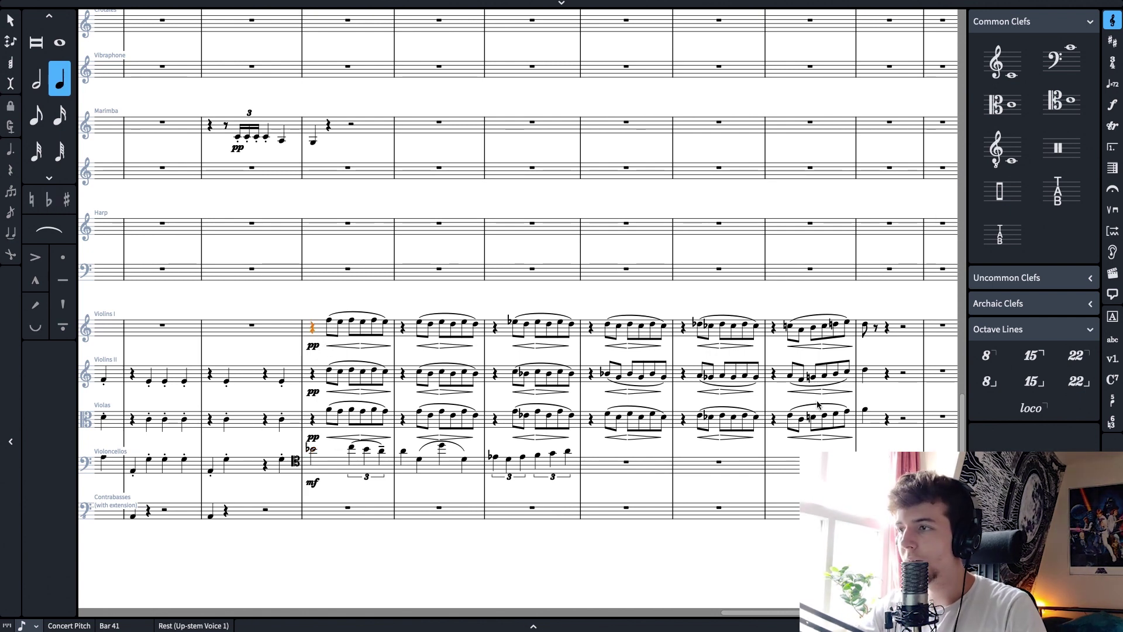
shift+click(865, 413)
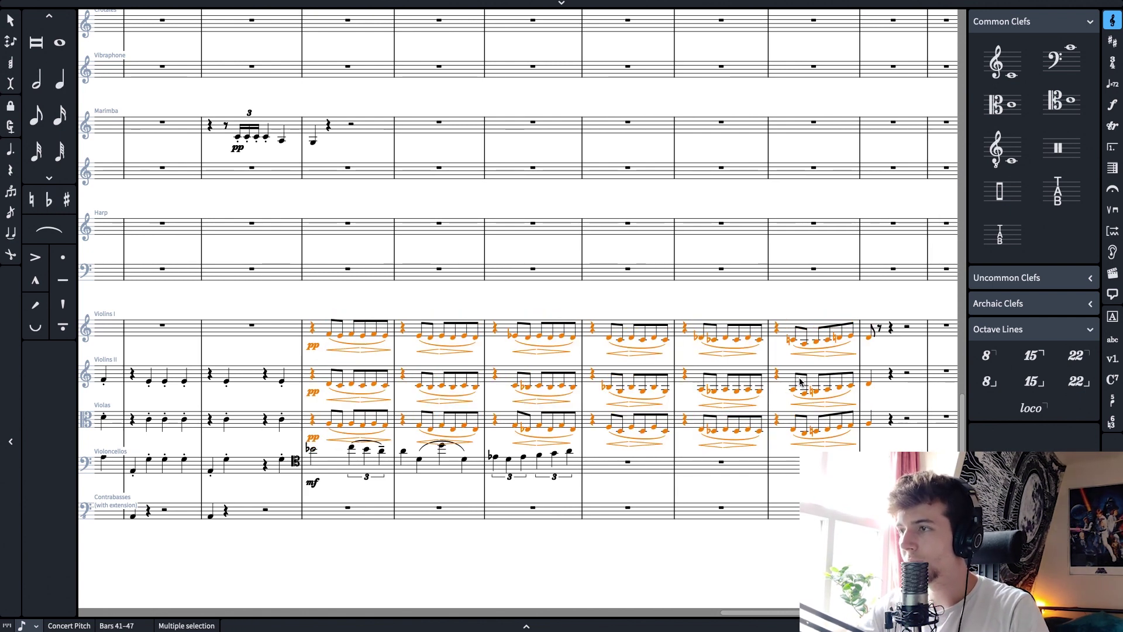
Check the pitches of the lowered Violins II eighth notes in bars 44 and 45
click(712, 390)
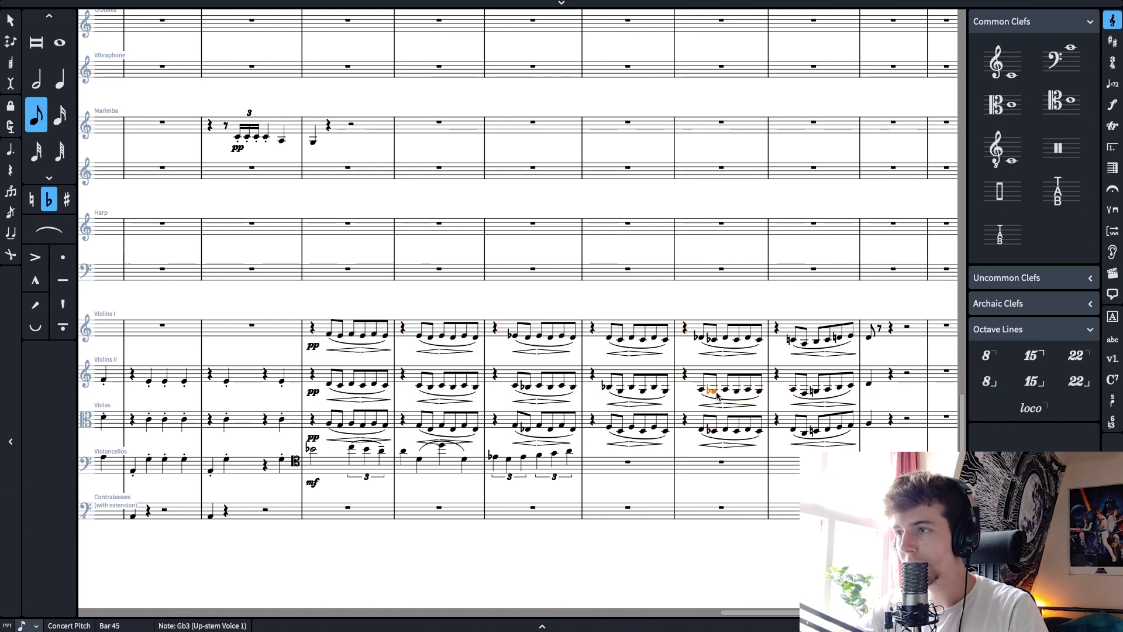
click(621, 391)
click(606, 387)
click(620, 390)
click(632, 388)
click(642, 390)
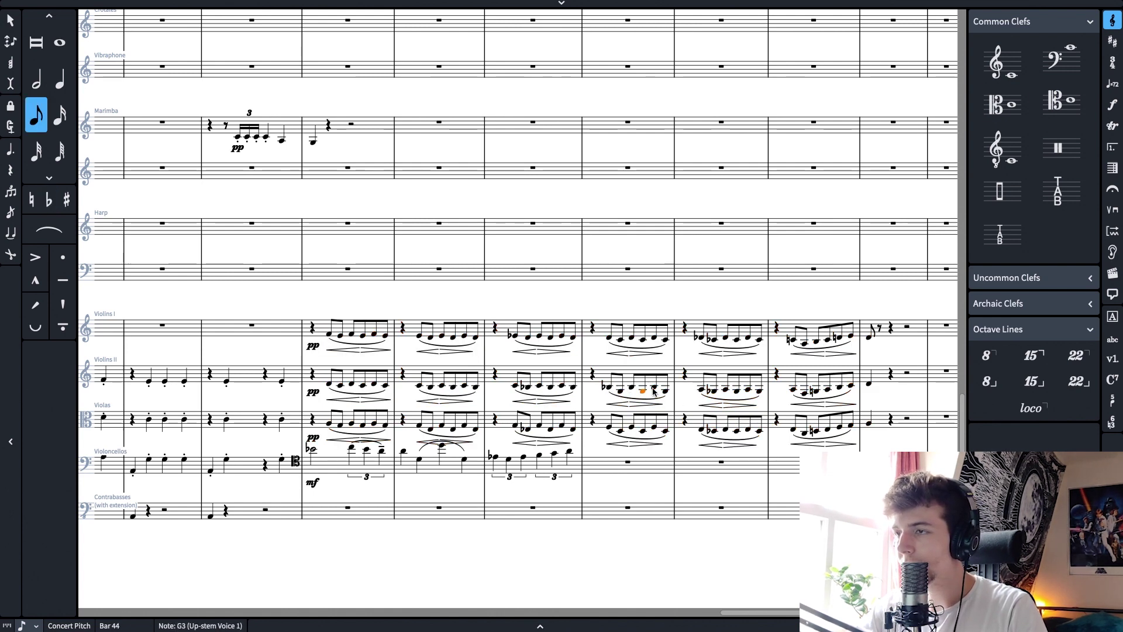
click(711, 390)
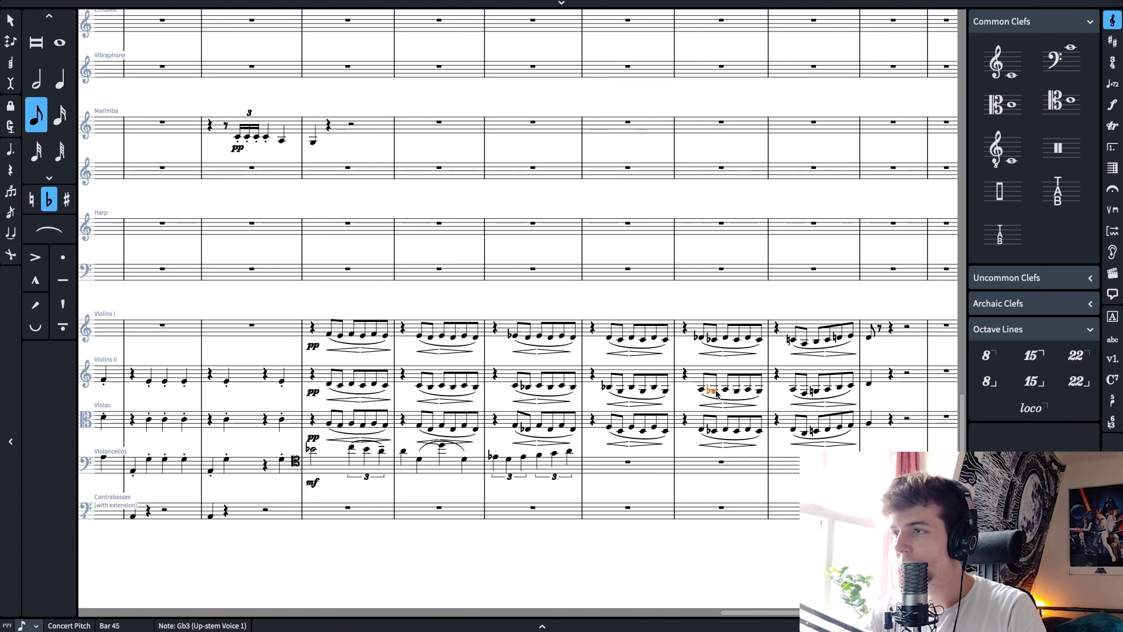
Raise the second, fourth and sixth Violins II eighth notes in bar 45 by an octave to G flat 4
key(super+alt+Up)
key(Left)
key(Right)
key(Right)
key(Right)
key(super+alt+Up)
key(Right)
key(Right)
key(super+alt+Up)
key(Left)
key(Left)
key(Left)
key(Left)
Try raising the second Violins I eighth note in bar 45 to G flat 4
key(Up)
key(alt+Up)
key(alt+Up)
key(alt+Up)
key(alt+Up)
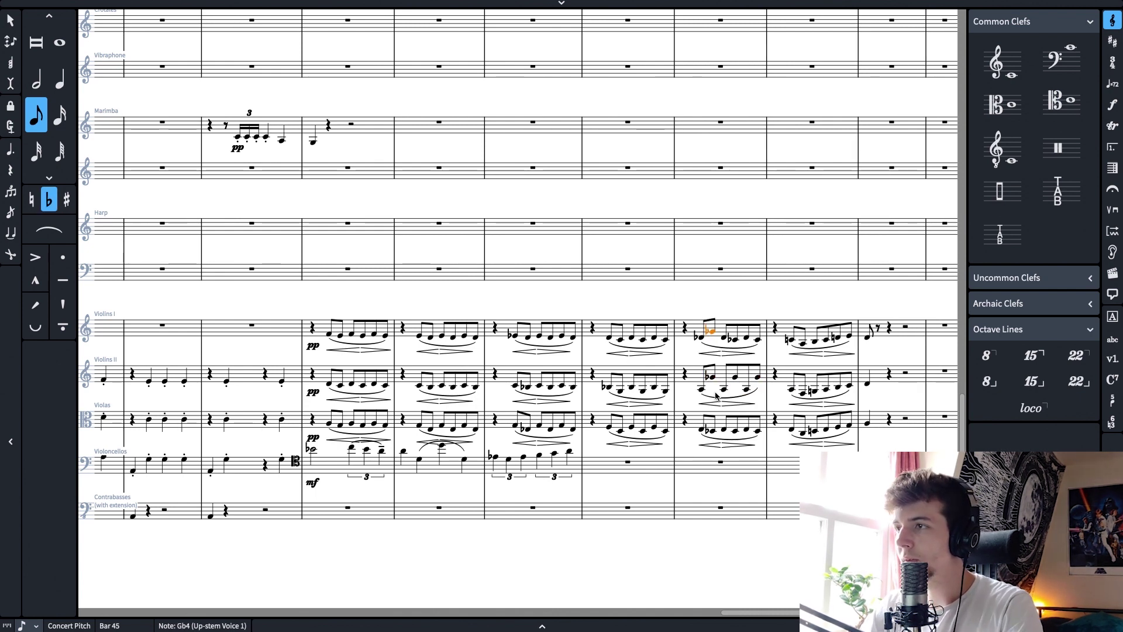
key(minus)
key(Down)
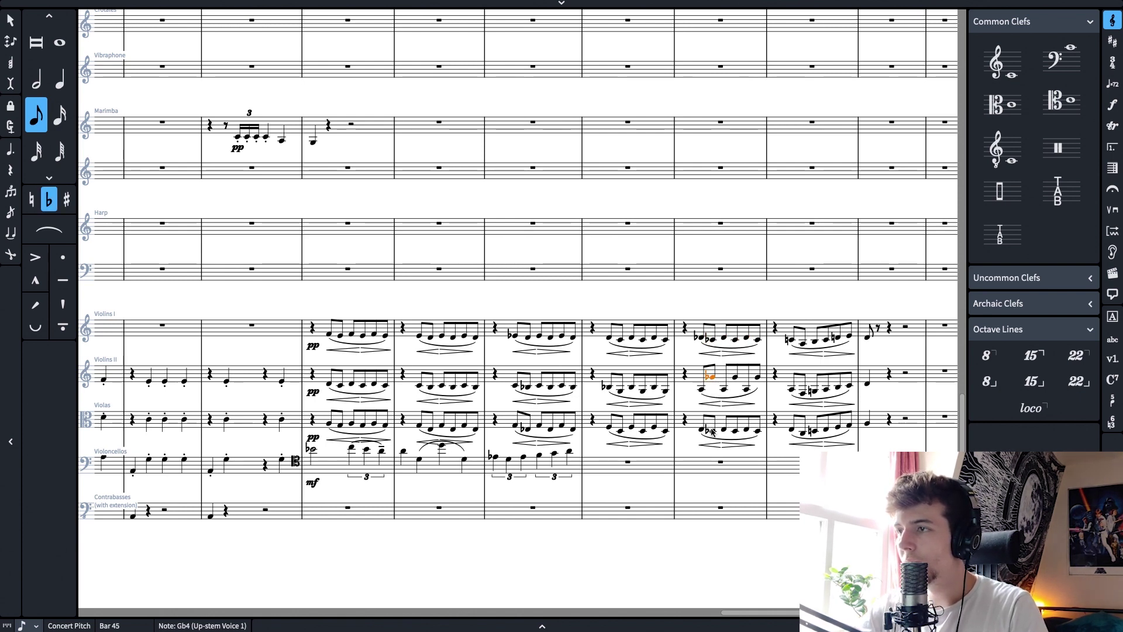
Change the second Violins II eighth note in bar 45 to C flat 4
click(713, 341)
click(711, 383)
key(minus)
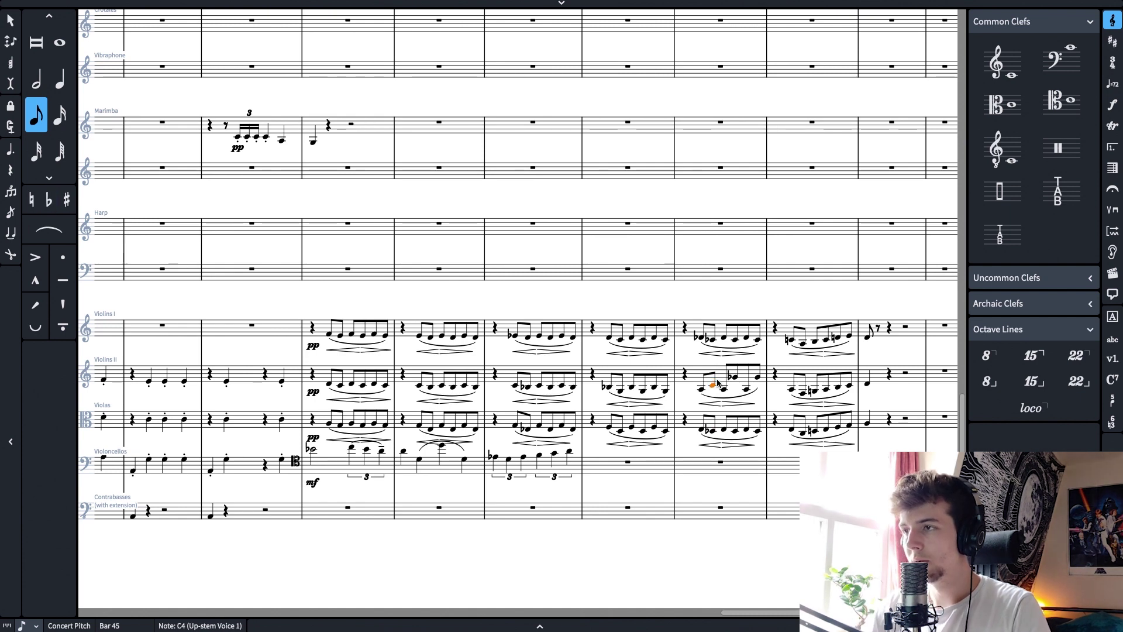
key(alt+Up)
key(minus)
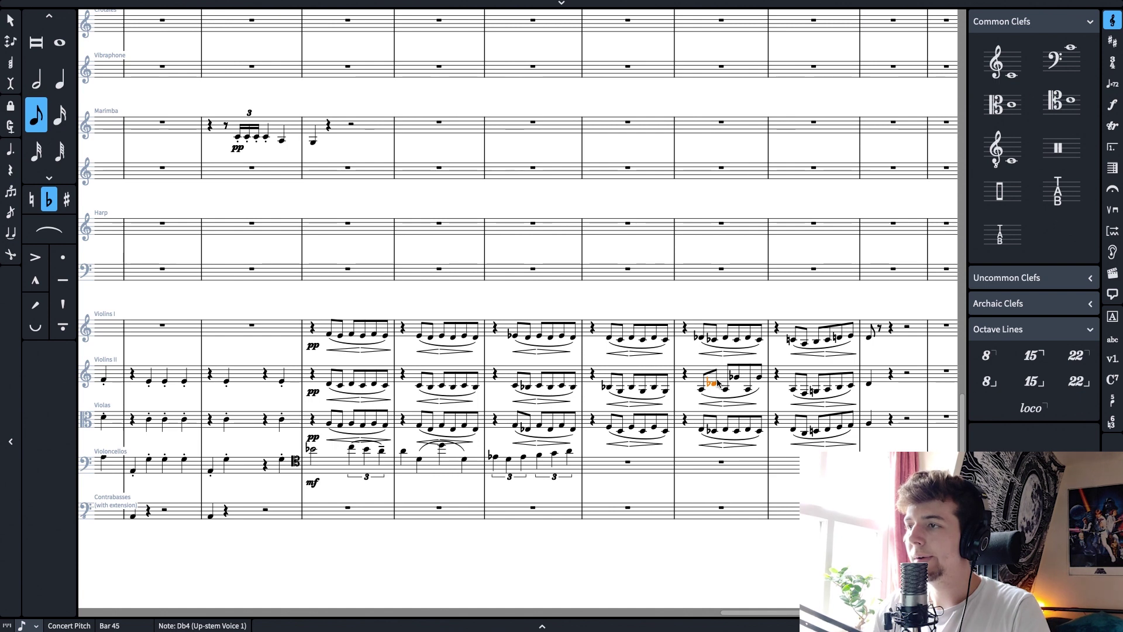
key(alt+Down)
key(minus)
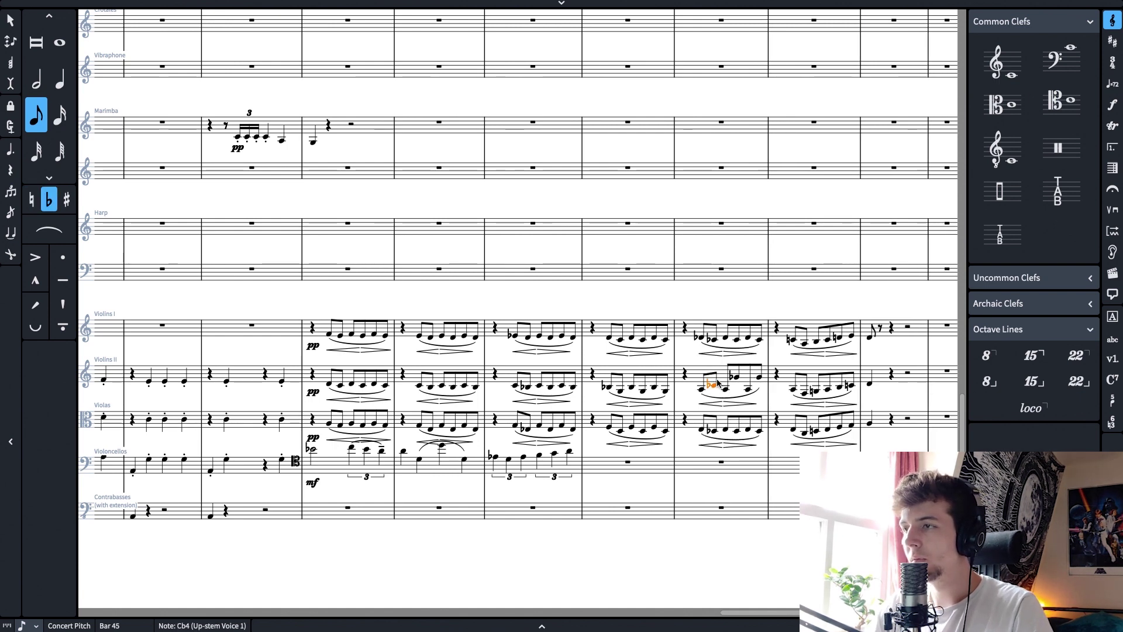
key(Left)
key(Right)
key(Down)
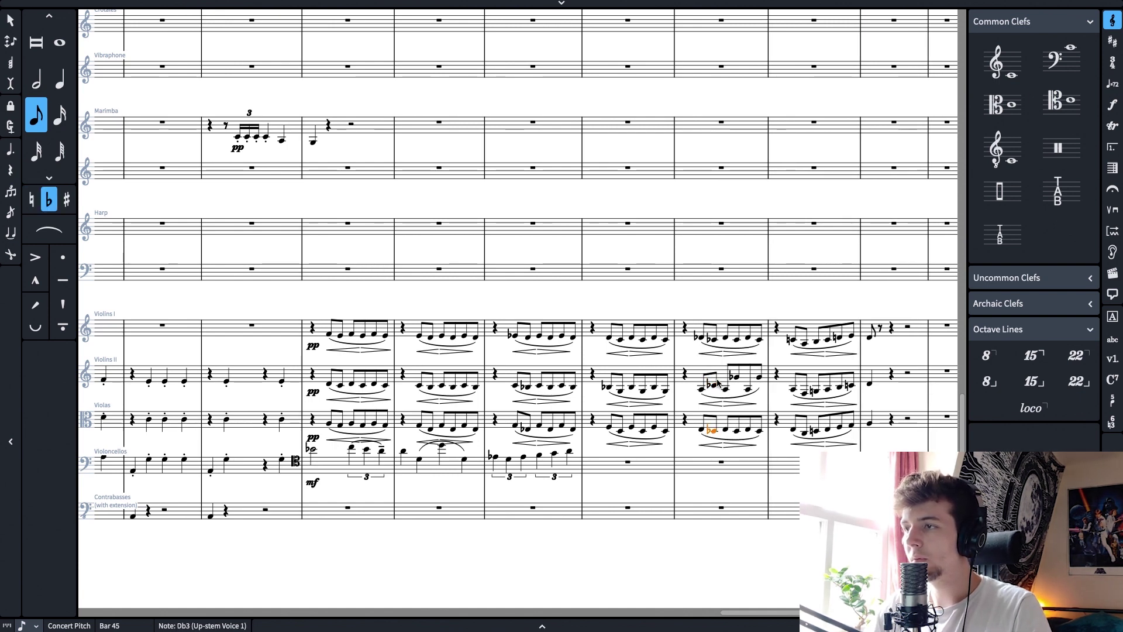
Lower the fourth and sixth Violins II eighth notes in bar 45 to C flat 4
key(Up)
key(Right)
key(Right)
key(Down)
key(alt+Down)
key(alt+Down)
key(alt+Down)
key(alt+Down)
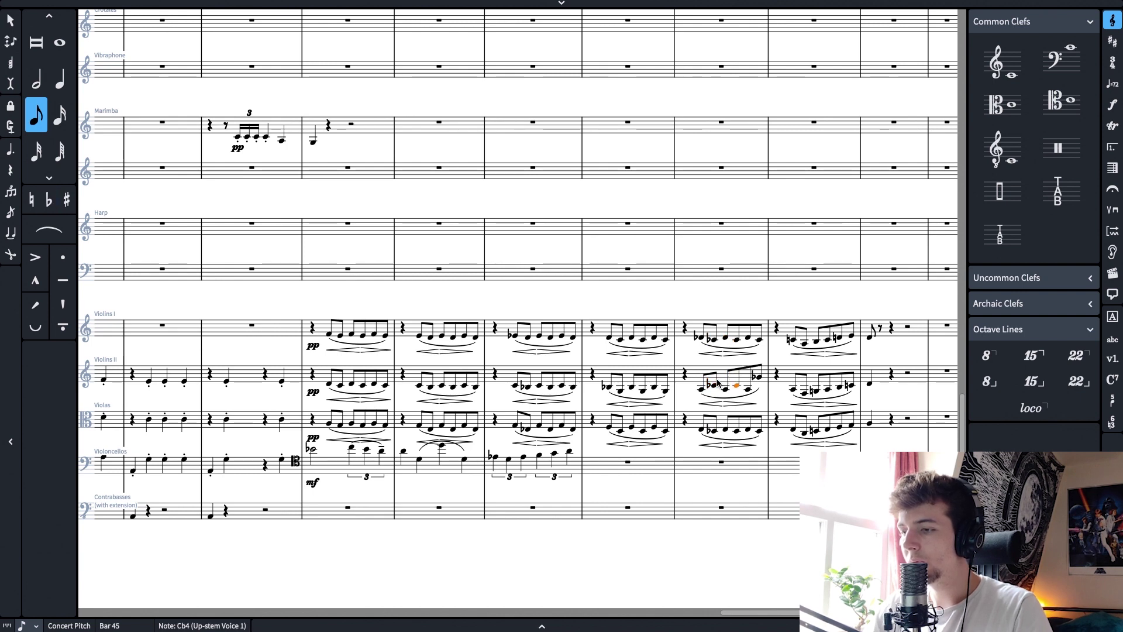
key(minus)
key(Right)
key(Right)
key(alt+Down)
key(alt+Down)
key(alt+Down)
key(alt+Down)
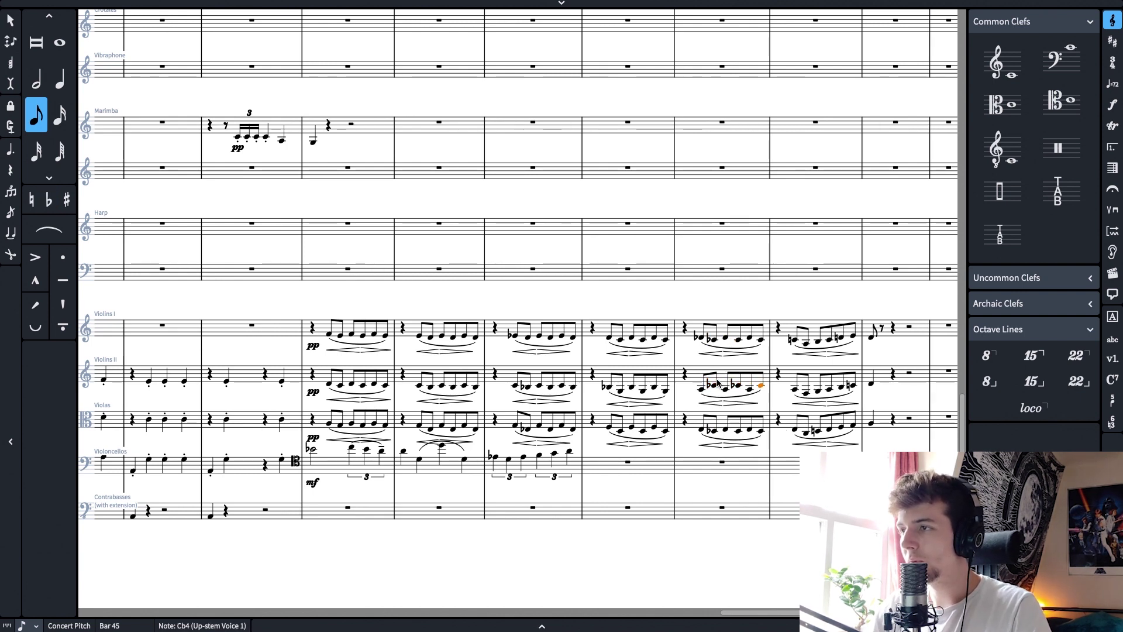
Try different pitches for the third and fifth viola eighth notes in bar 45
key(Down)
key(Left)
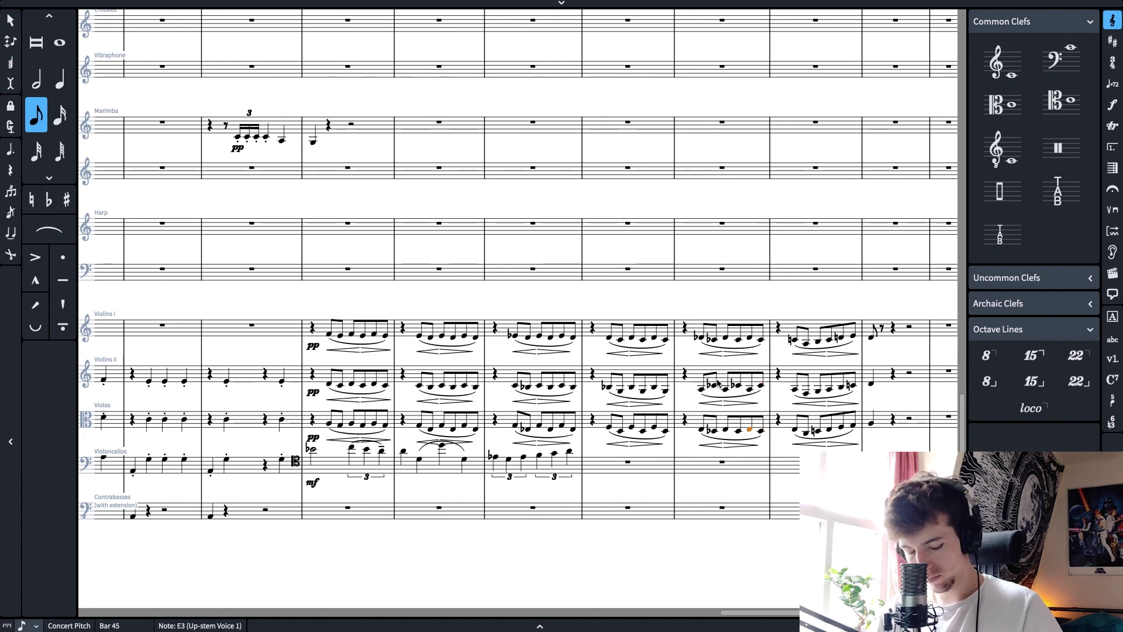
key(alt+Up)
key(alt+Up)
key(alt+Up)
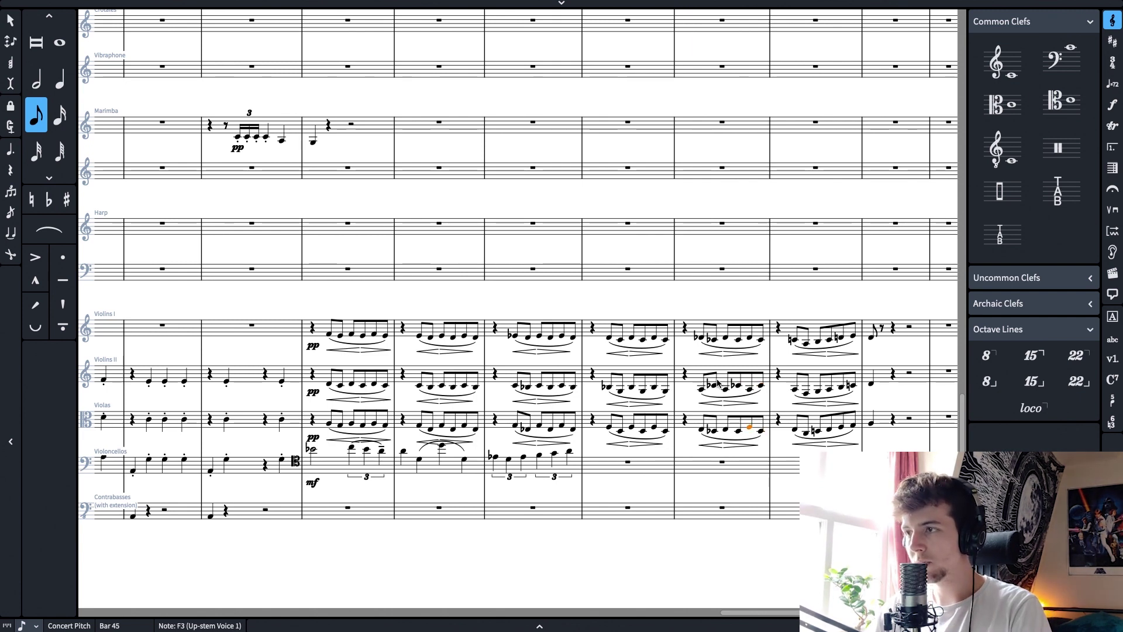
key(minus)
key(Left)
key(Left)
key(f)
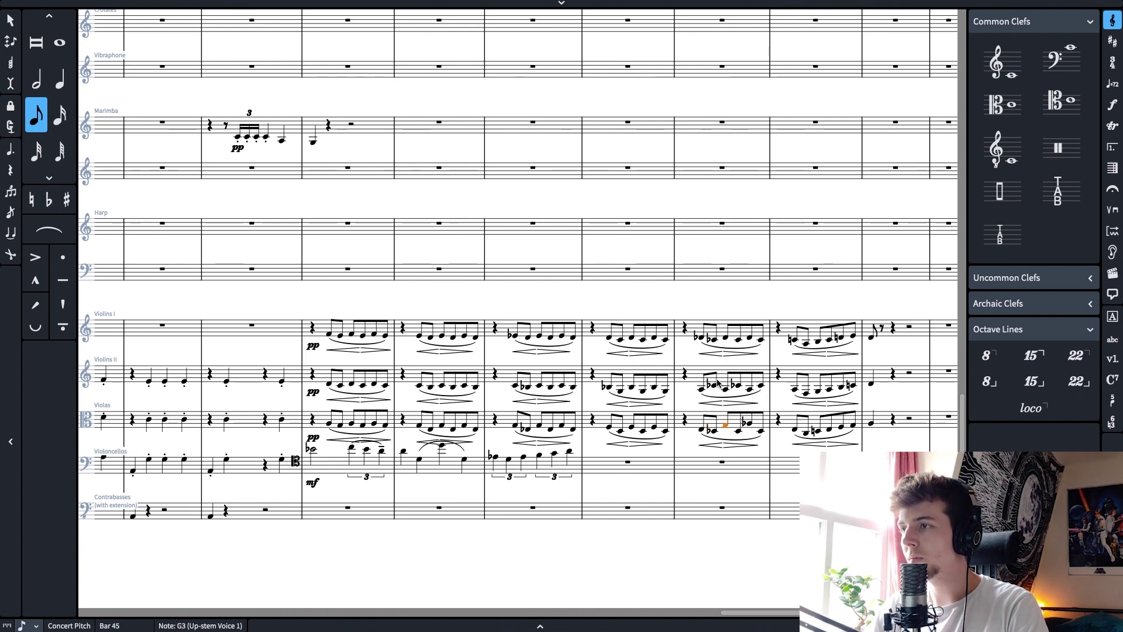
Change the second, fourth and sixth viola eighth notes in bar 45 to A flat 3
key(Left)
key(a)
key(minus)
key(Right)
key(Right)
key(a)
key(Right)
key(Right)
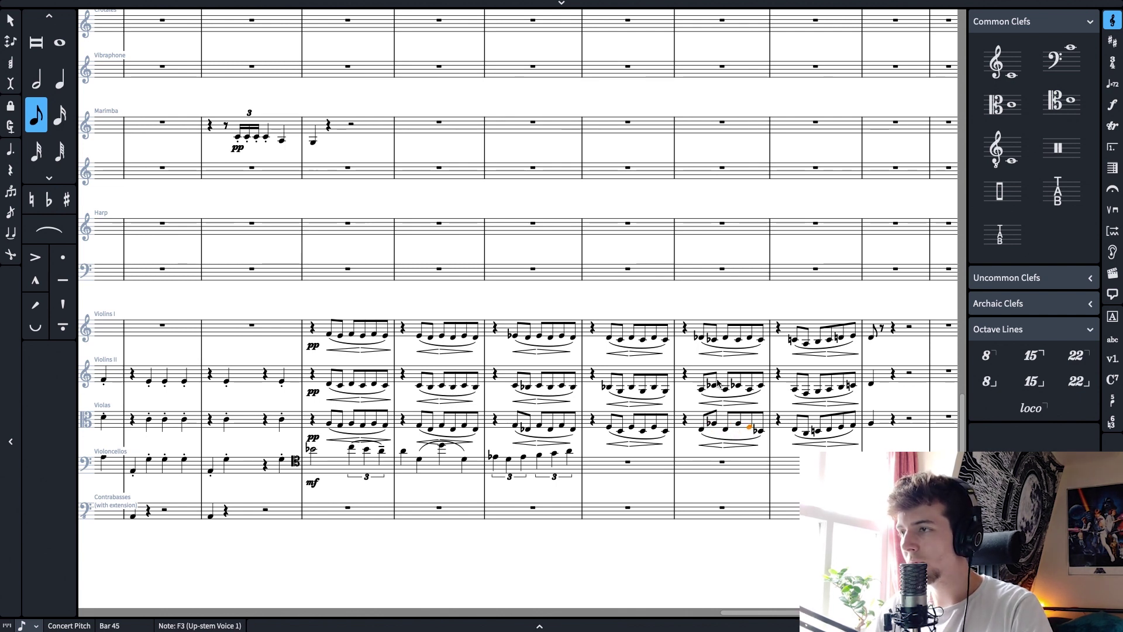
key(a)
key(minus)
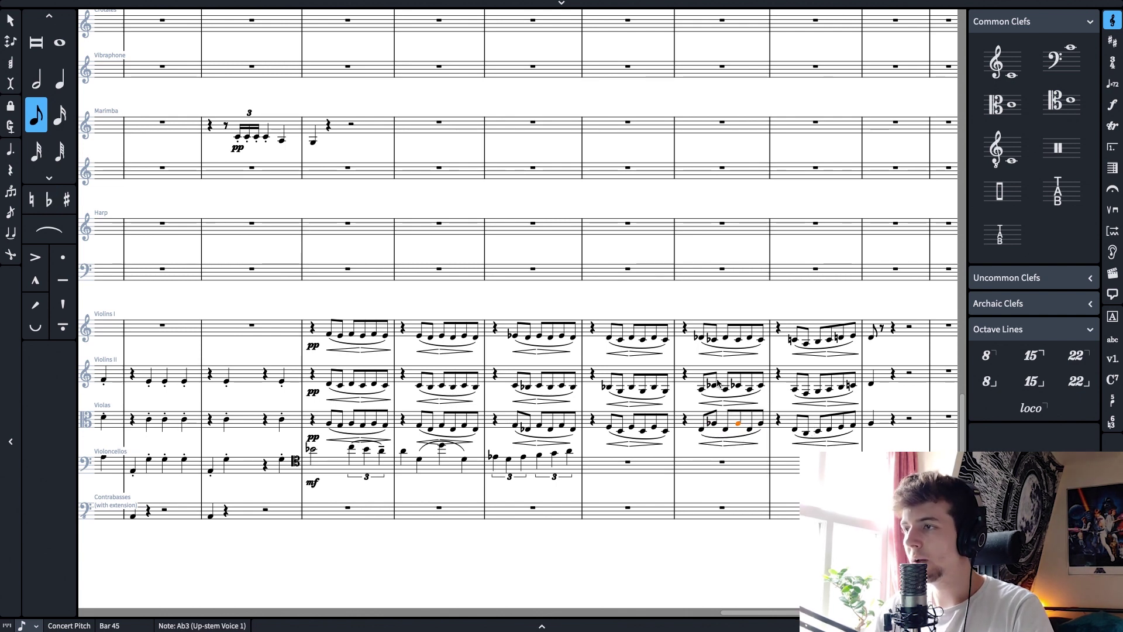
Change the second, fourth and sixth Violins I eighth notes in bar 45 to D flat 4
key(Left)
key(Left)
click(713, 342)
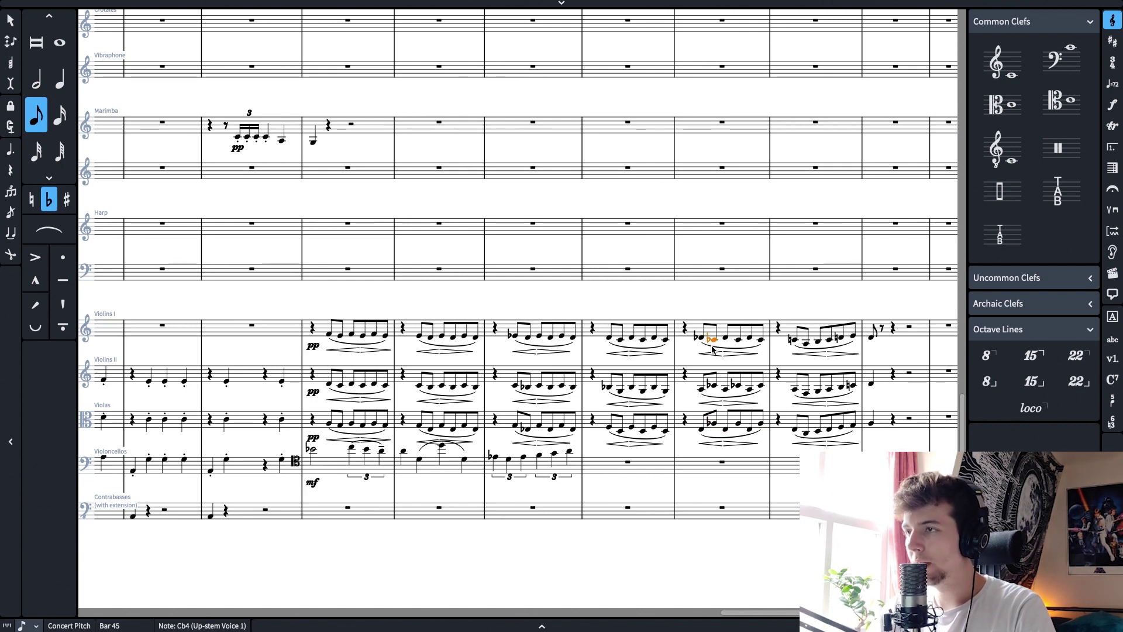
key(d)
key(Right)
key(Right)
key(d)
key(Right)
key(Right)
key(0)
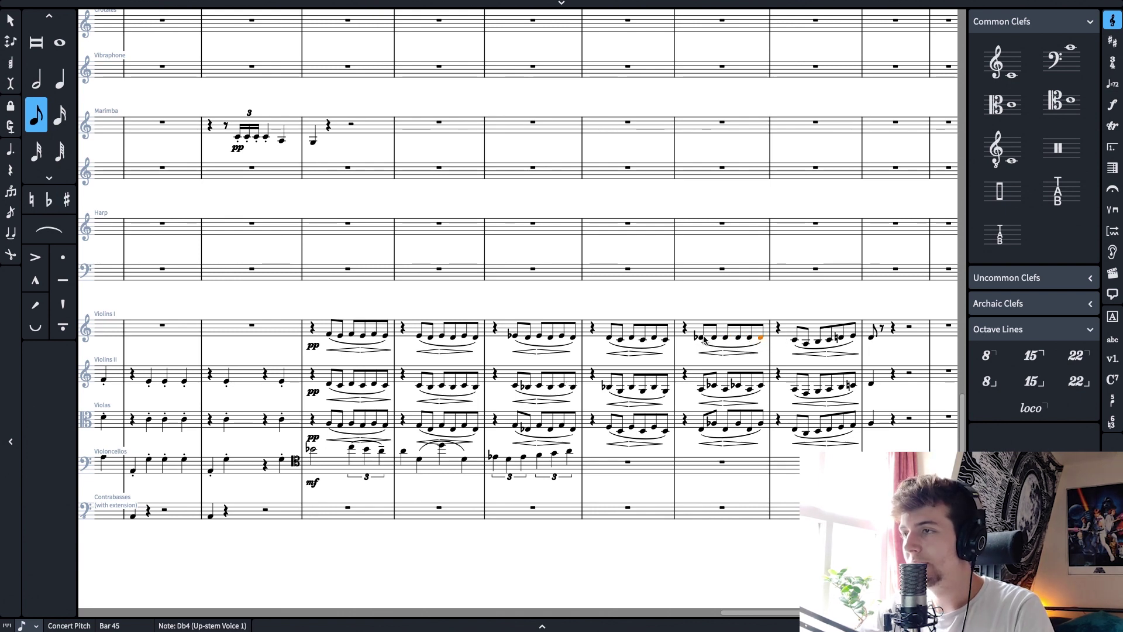
Add tenuto marks to all six Violins I eighth notes in bar 45
shift+click(702, 338)
key(Right)
key(Right)
key(Right)
key(Right)
key(Right)
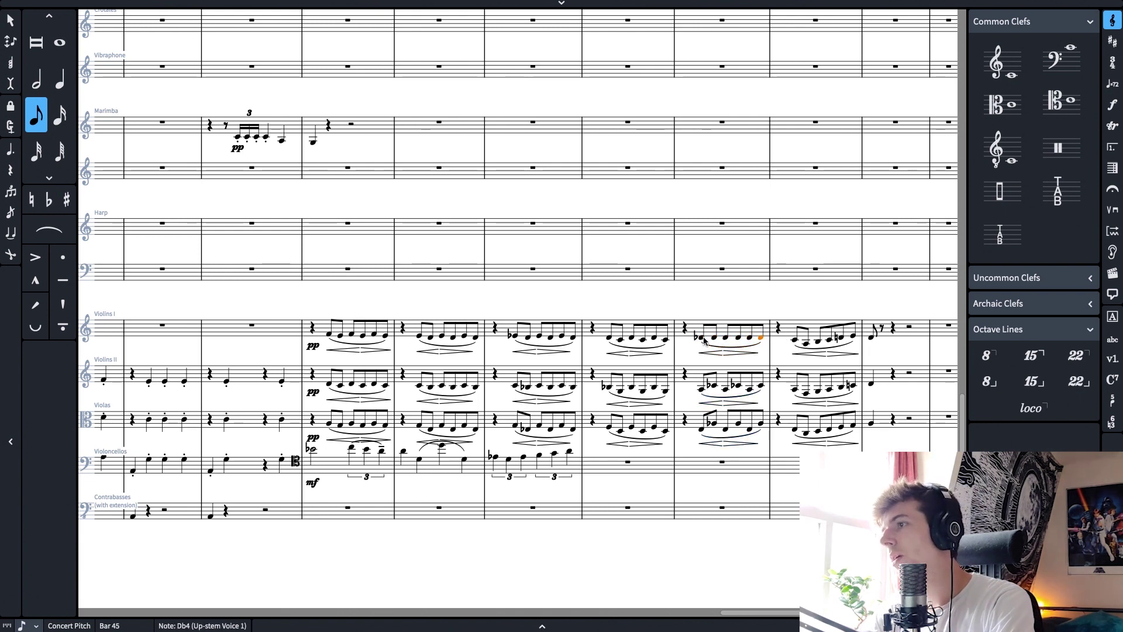
click(702, 338)
shift+click(762, 340)
key(backslash)
key(Escape)
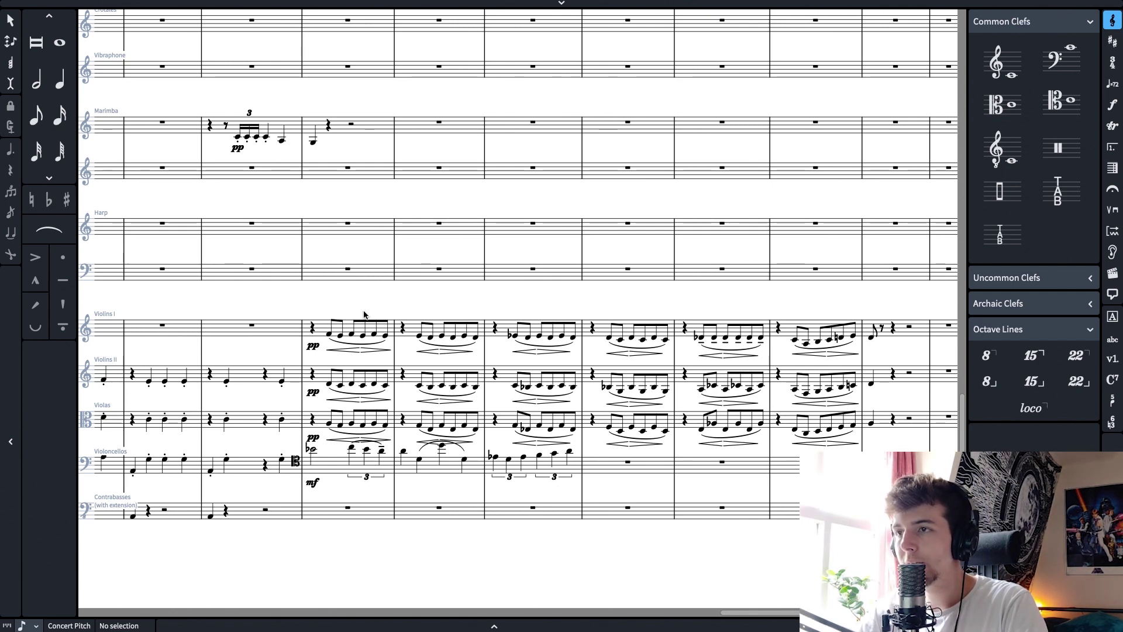
Lower the flutes from bar 40 to the first note of bar 47 by an octave
scroll(462, 283, up, 10)
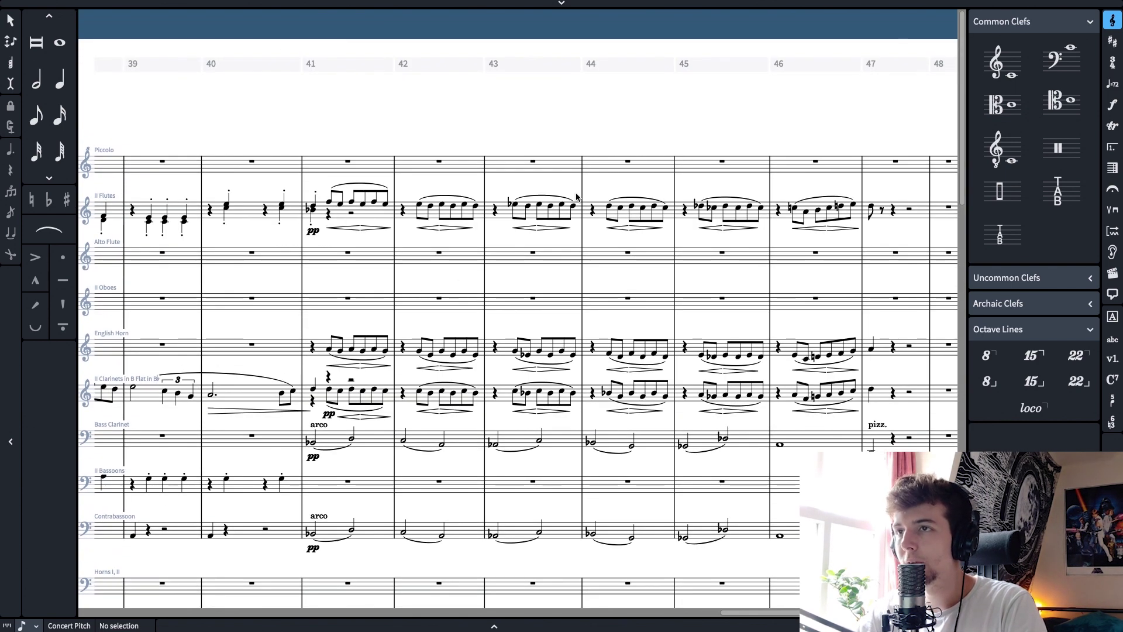
click(329, 203)
click(222, 208)
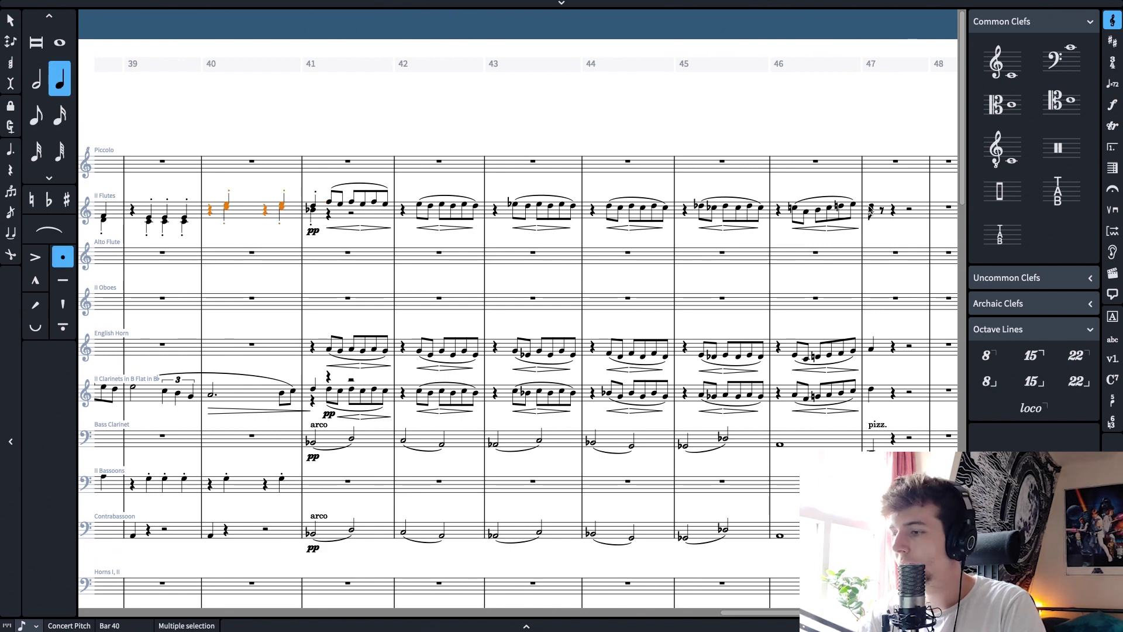
shift+click(870, 208)
key(ctrl+alt+Down)
click(758, 256)
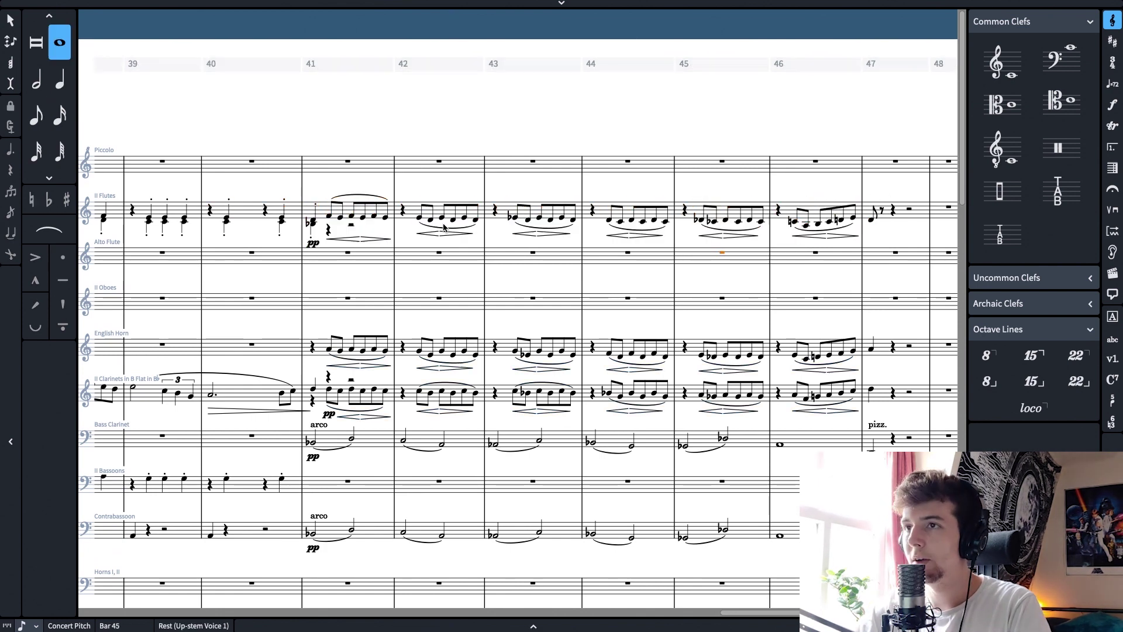
Move the flutes' eighth-note passage in bars 41 to 47 to the alto flute and shift it an eighth note later
click(331, 217)
shift+click(871, 220)
scroll(570, 283, down, 2)
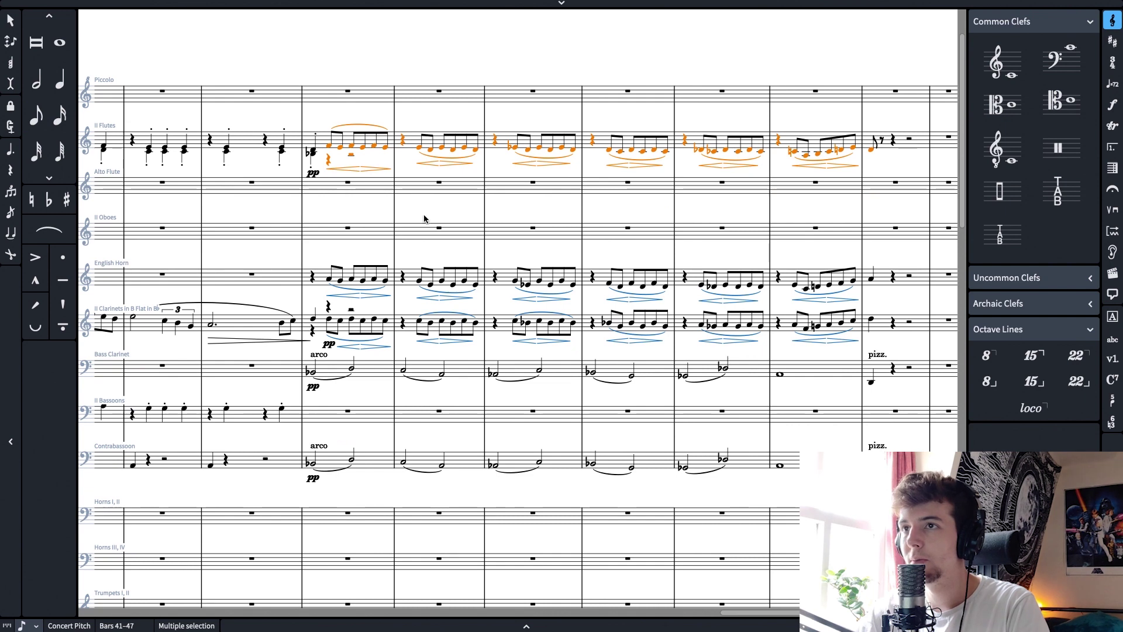
key(ctrl+x)
click(349, 184)
key(ctrl+v)
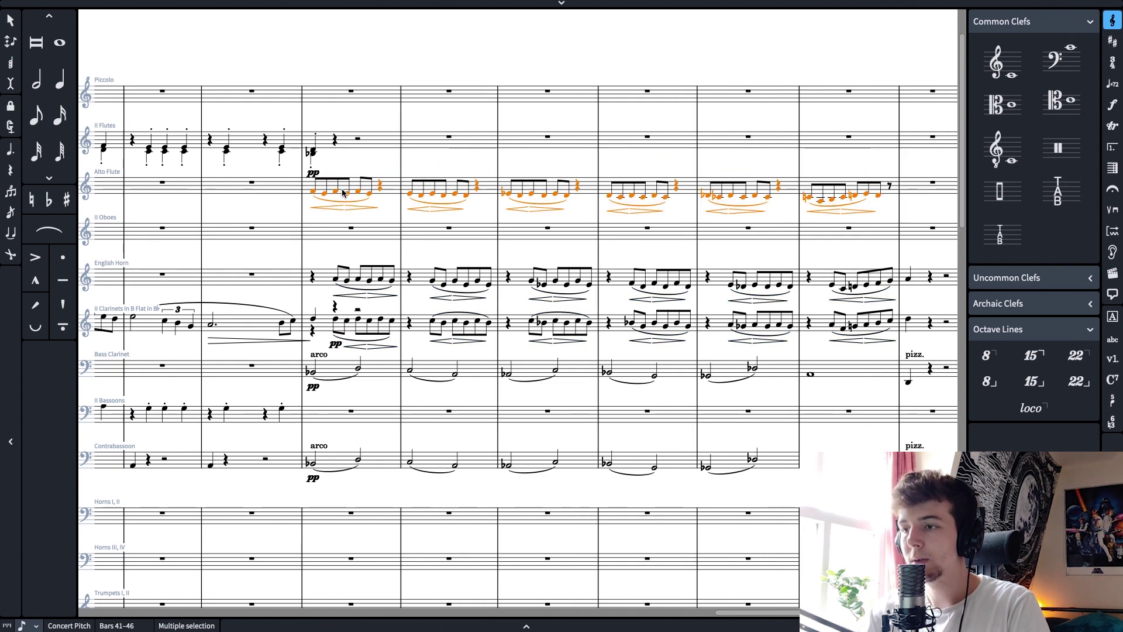
key(alt+Right)
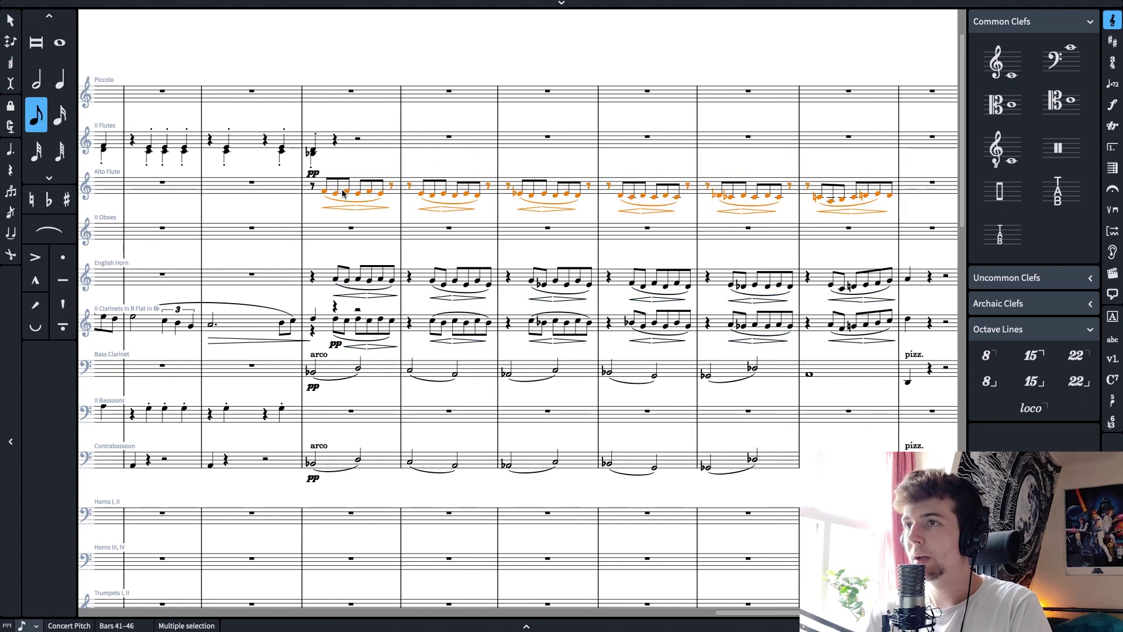
Try deleting the bass clarinet line from bar 41 to bar 47, and restore it
click(337, 280)
scroll(370, 280, down, 3)
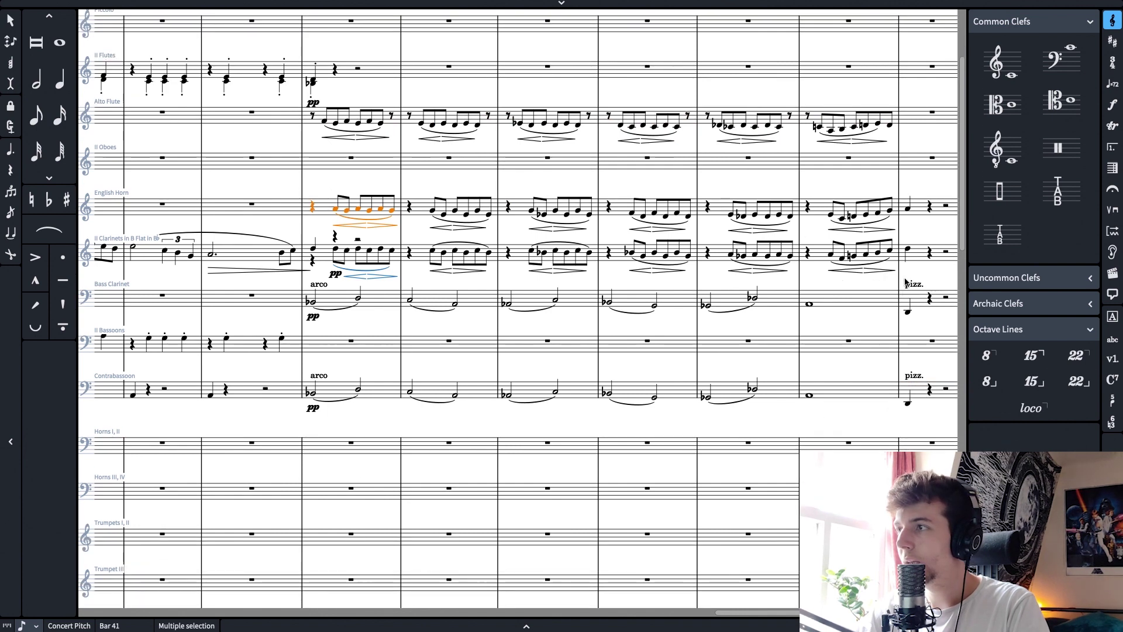
shift+click(906, 209)
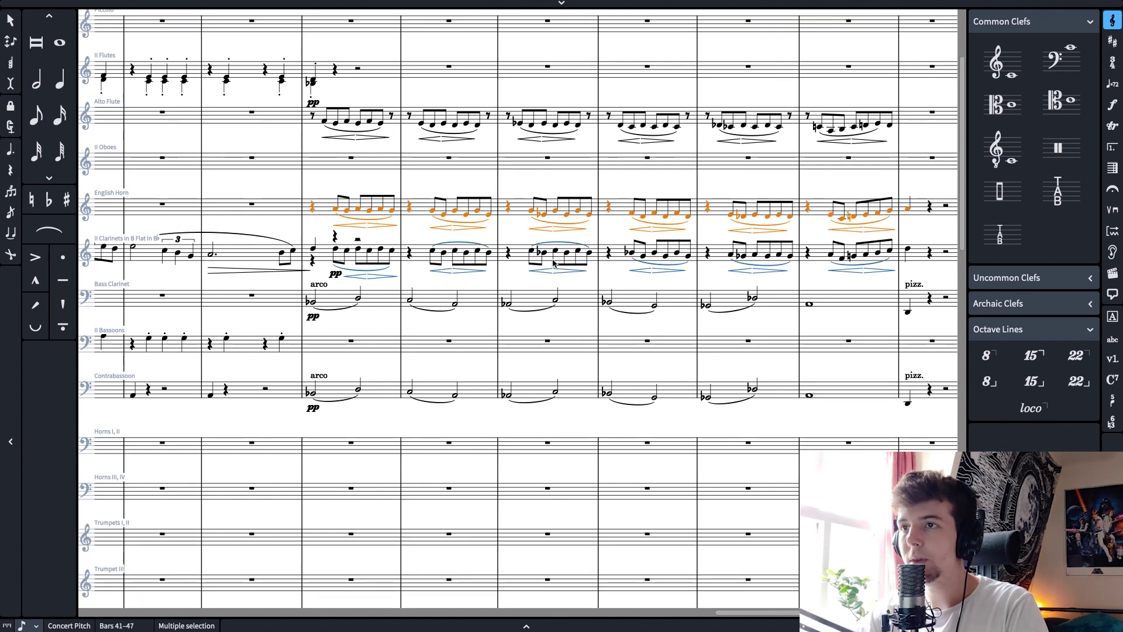
click(313, 302)
key(ctrl+shift+End)
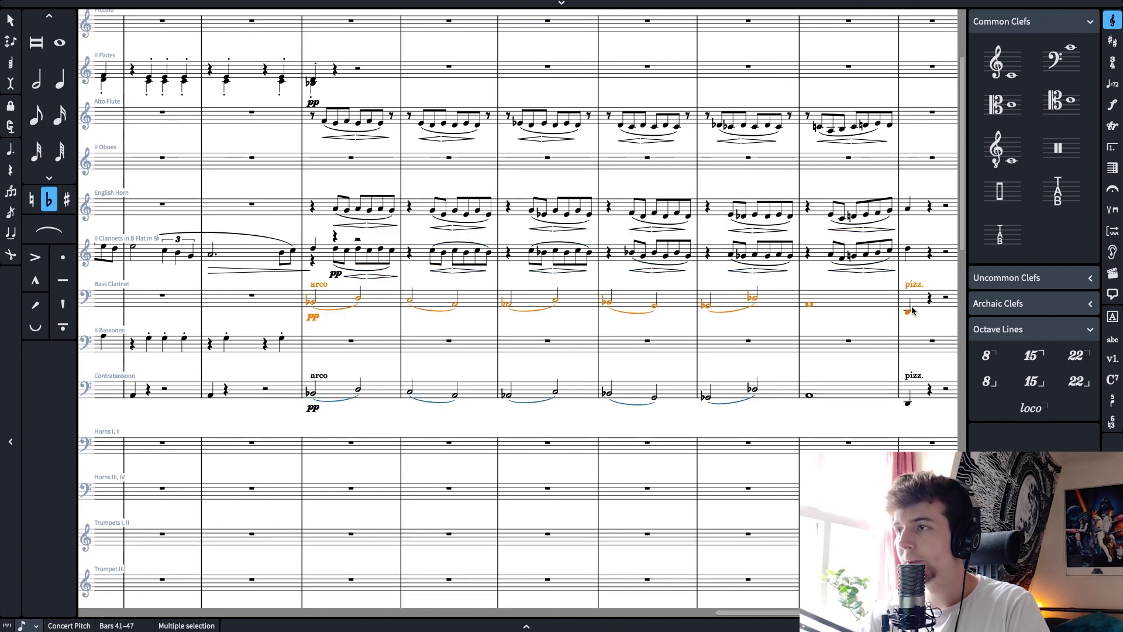
key(Delete)
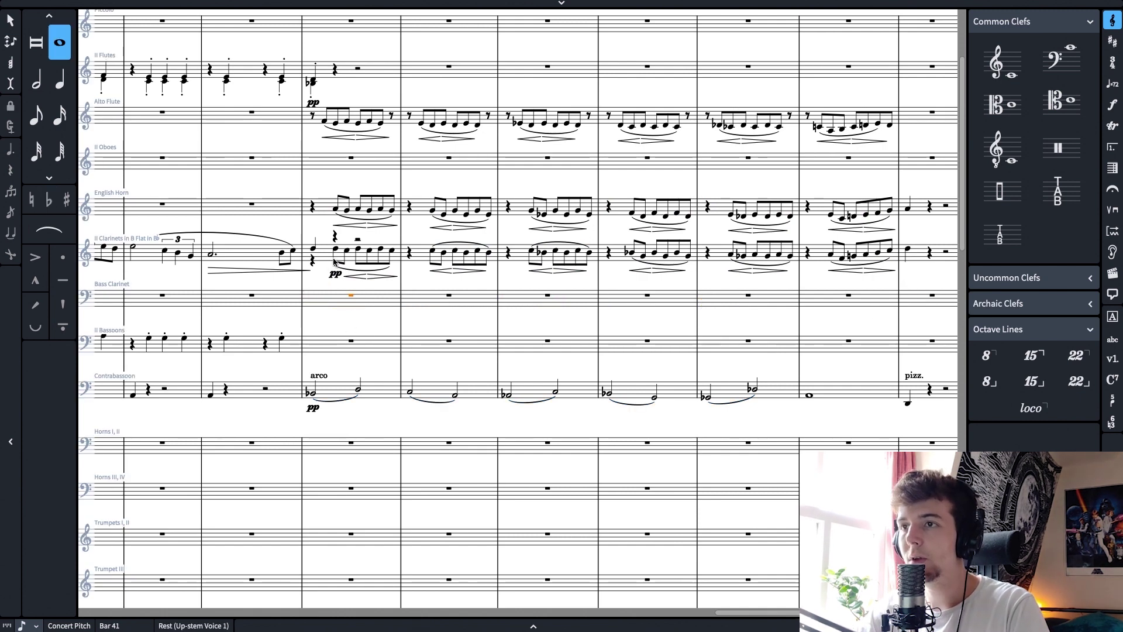
key(ctrl+v)
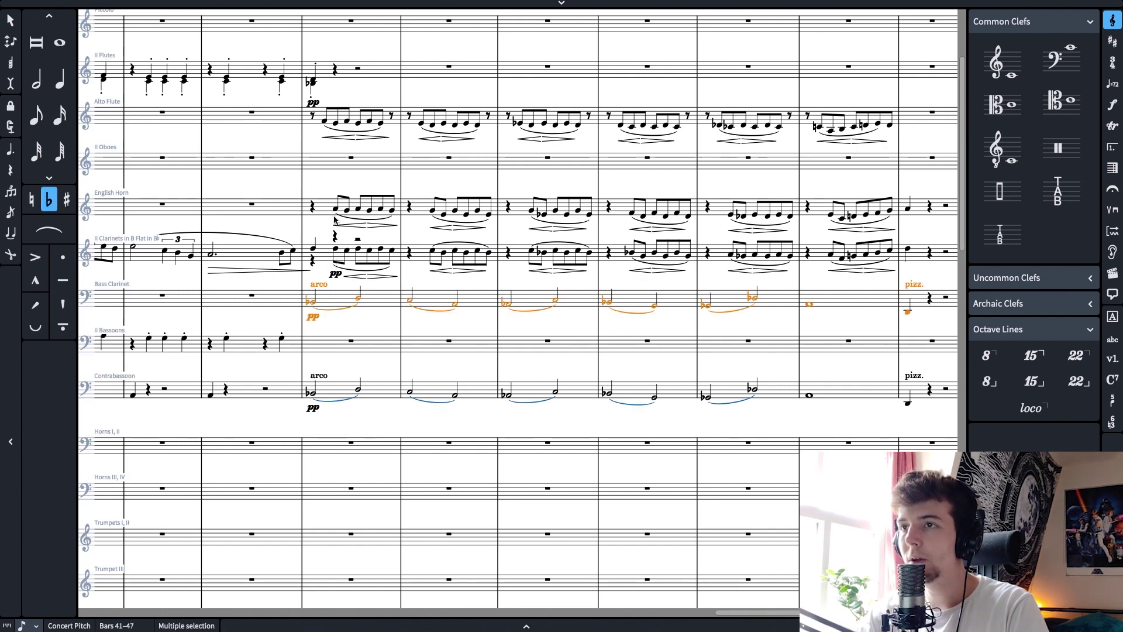
Lower the clarinets' eighth-note passage in bars 41 to 47 by an octave
click(338, 251)
shift+click(945, 251)
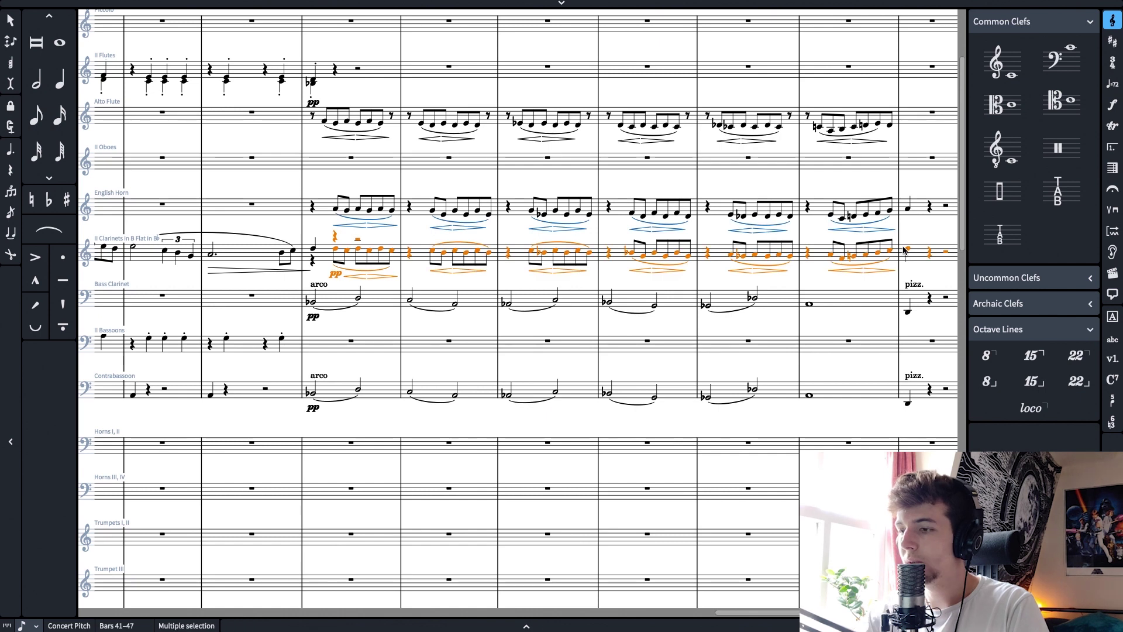
key(ctrl+alt+Down)
Shift the alto flute passage from bar 41 another eighth note later to align it with the other woodwinds
click(341, 207)
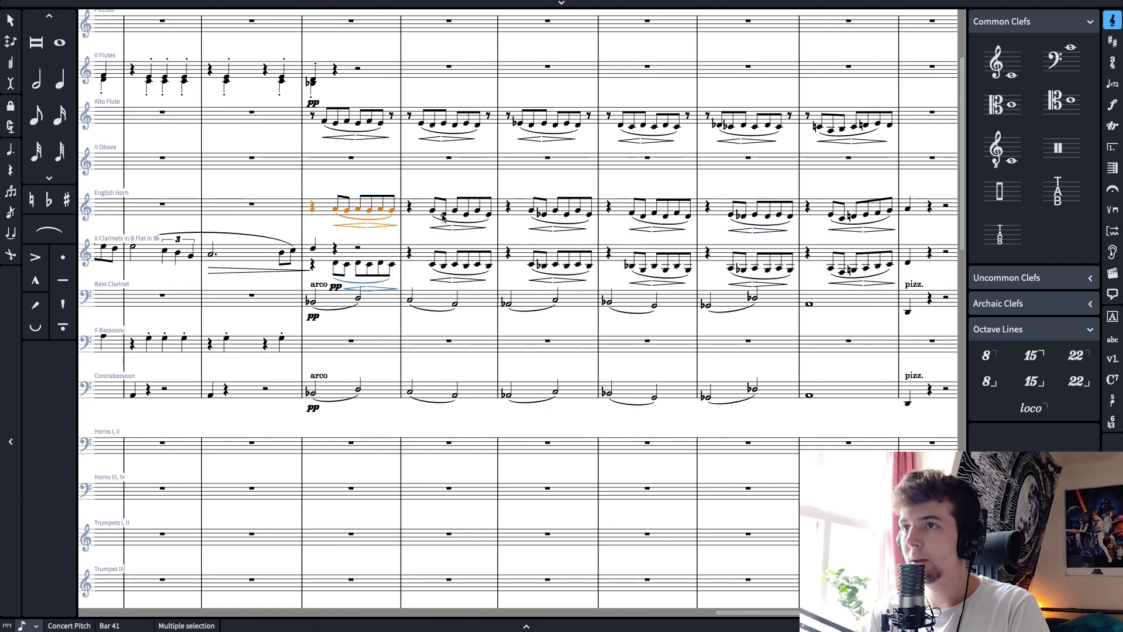
click(324, 121)
shift+click(890, 124)
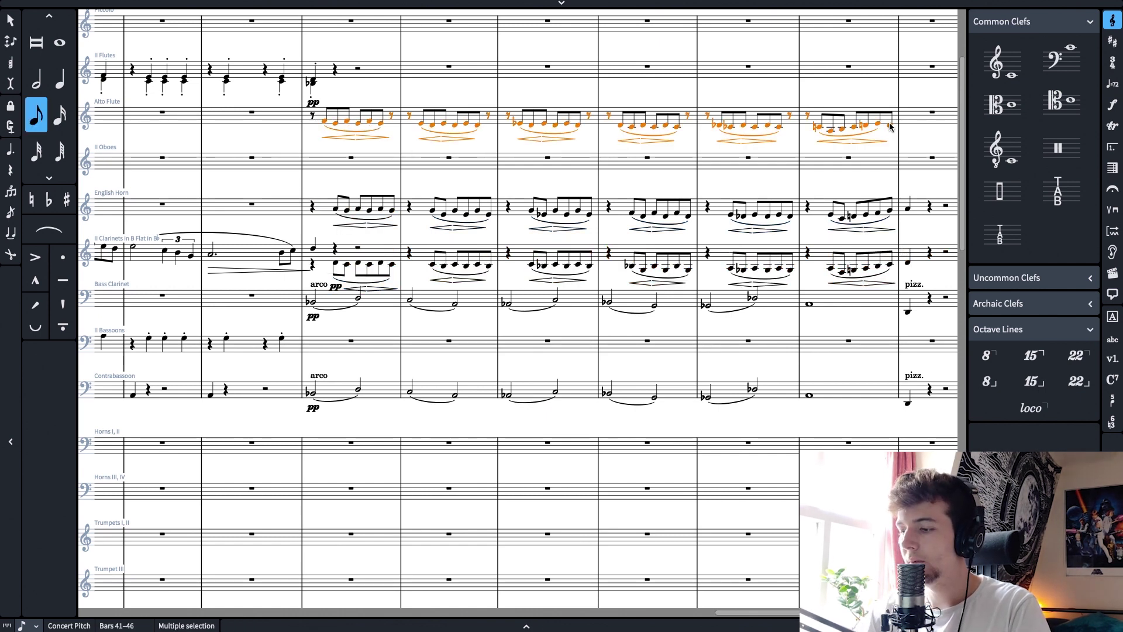
key(alt+Right)
key(Escape)
Move the English horn passage in bars 41 to 47 to the clarinet staff as its upper voice
click(310, 209)
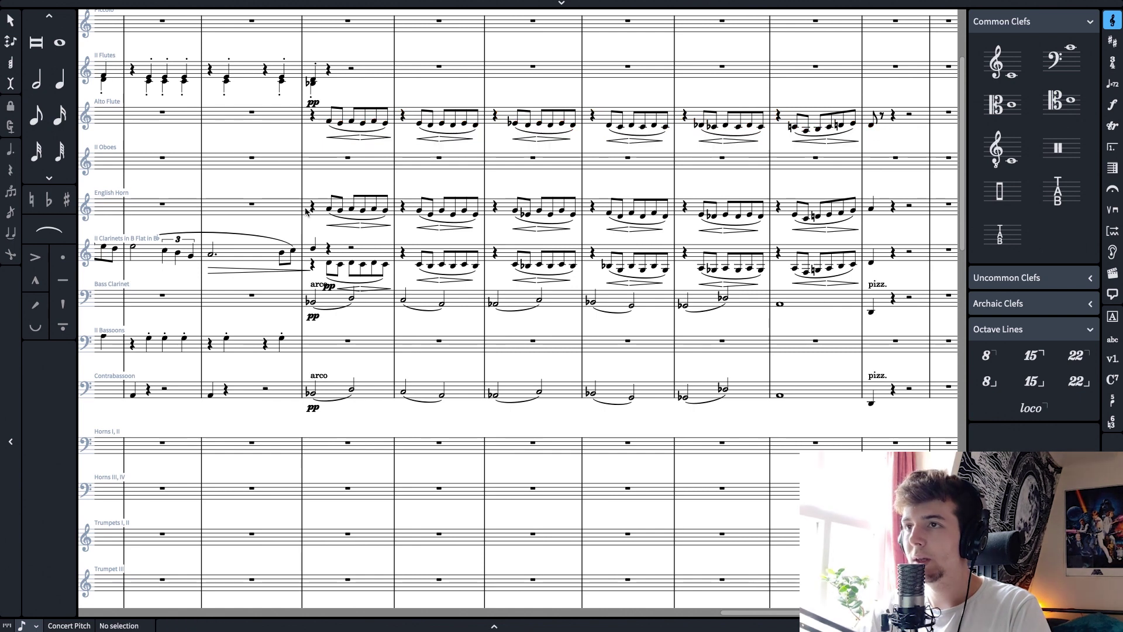
shift+click(872, 206)
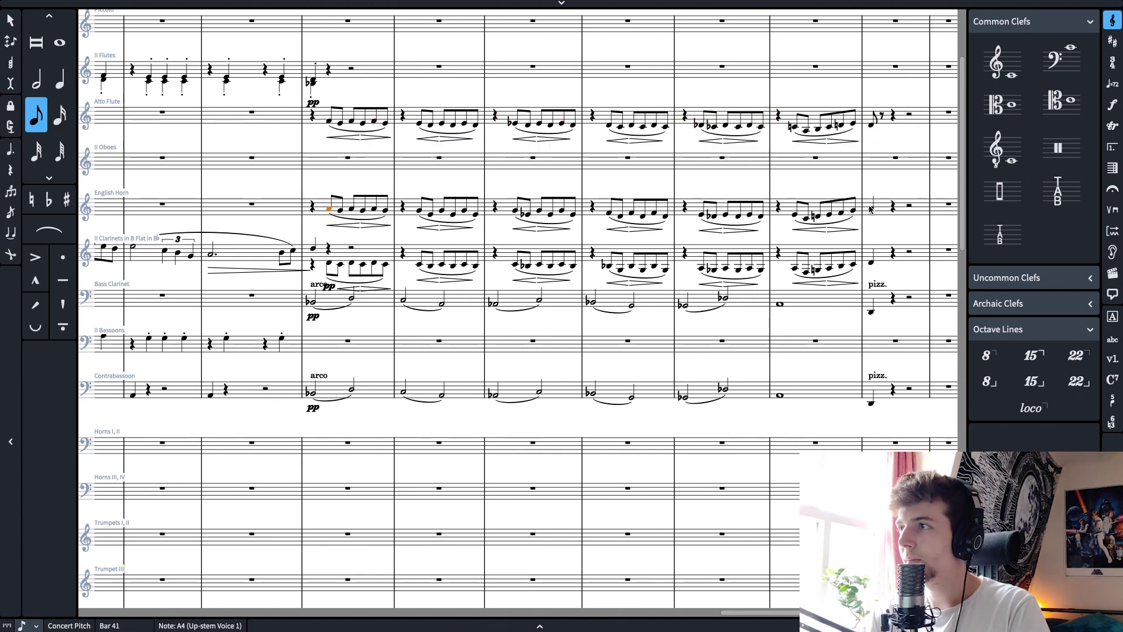
key(ctrl+x)
click(338, 258)
key(ctrl+v)
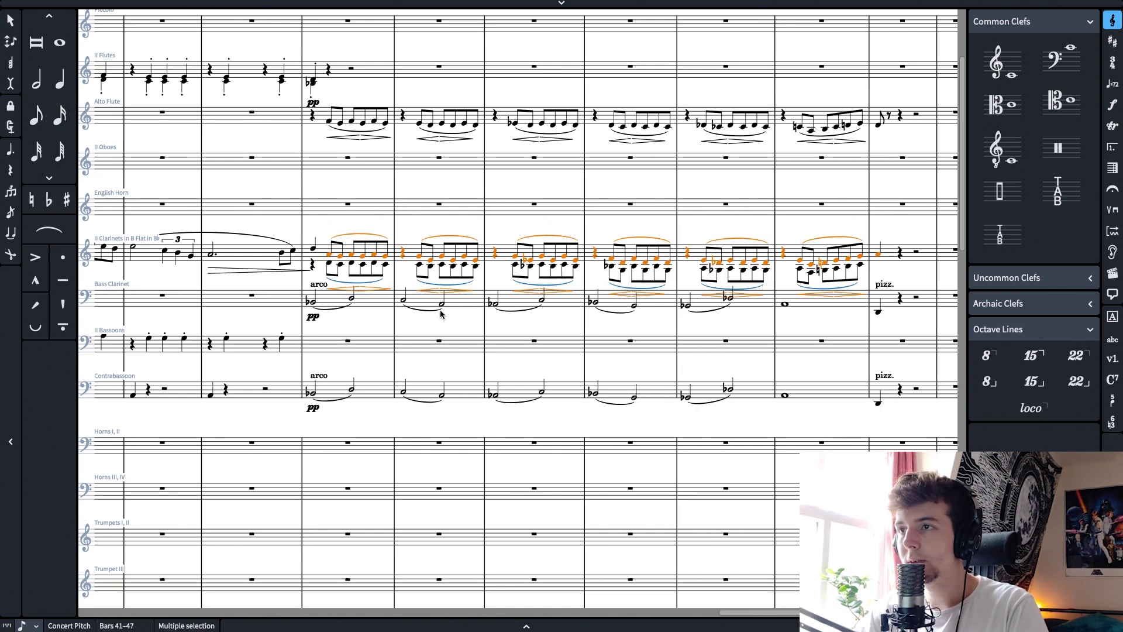
key(Escape)
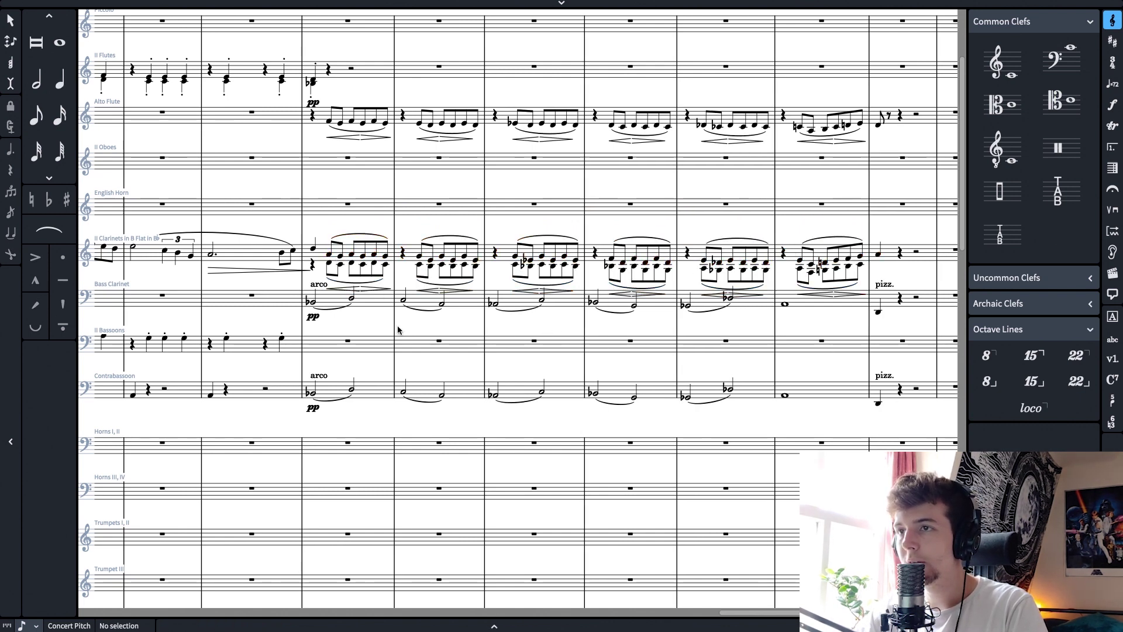
Play back the passage from bar 41 while following the string staves
click(314, 251)
scroll(400, 291, down, 10)
key(space)
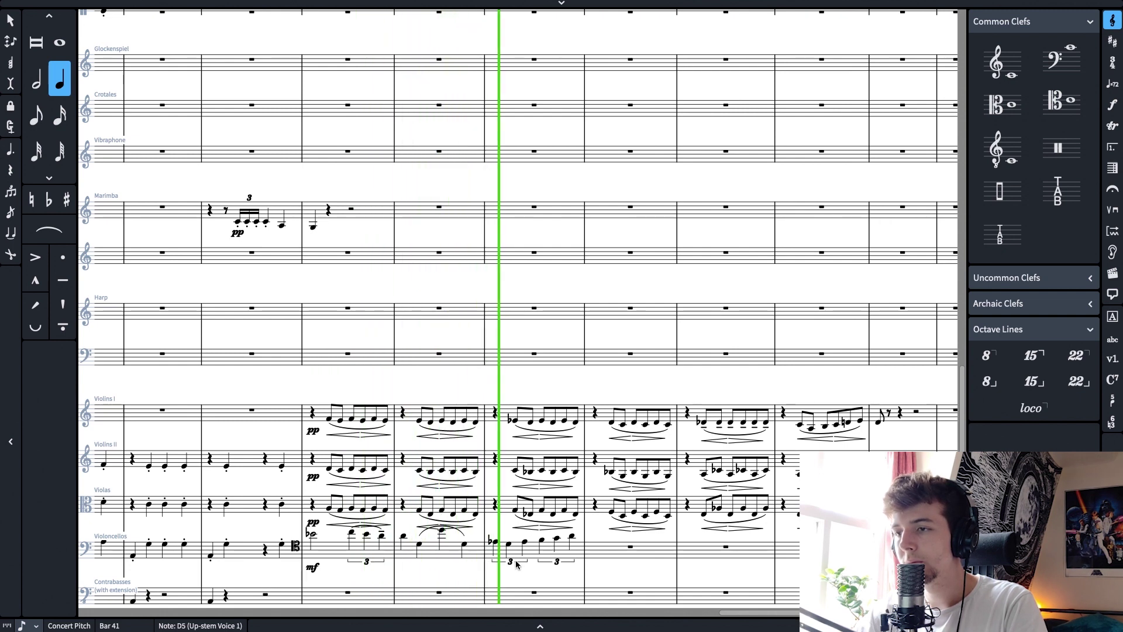
key(space)
Change the middle note of the second triplet in bar 43 of the cello melody to B-flat 4
double_click(593, 554)
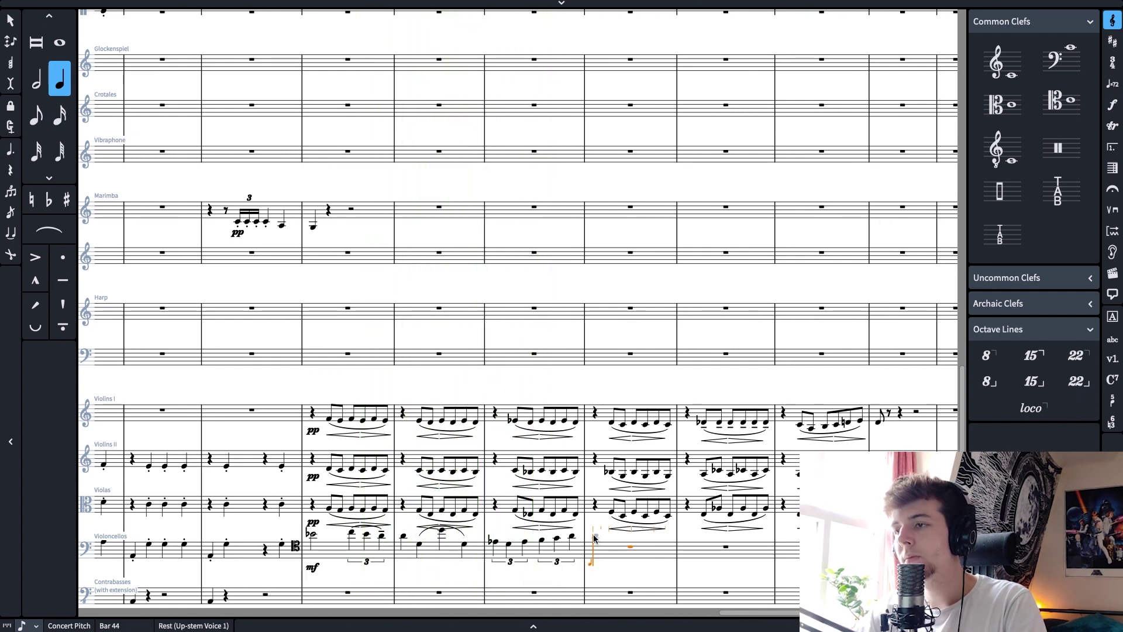
key(Escape)
click(495, 540)
key(Right)
key(Right)
key(Right)
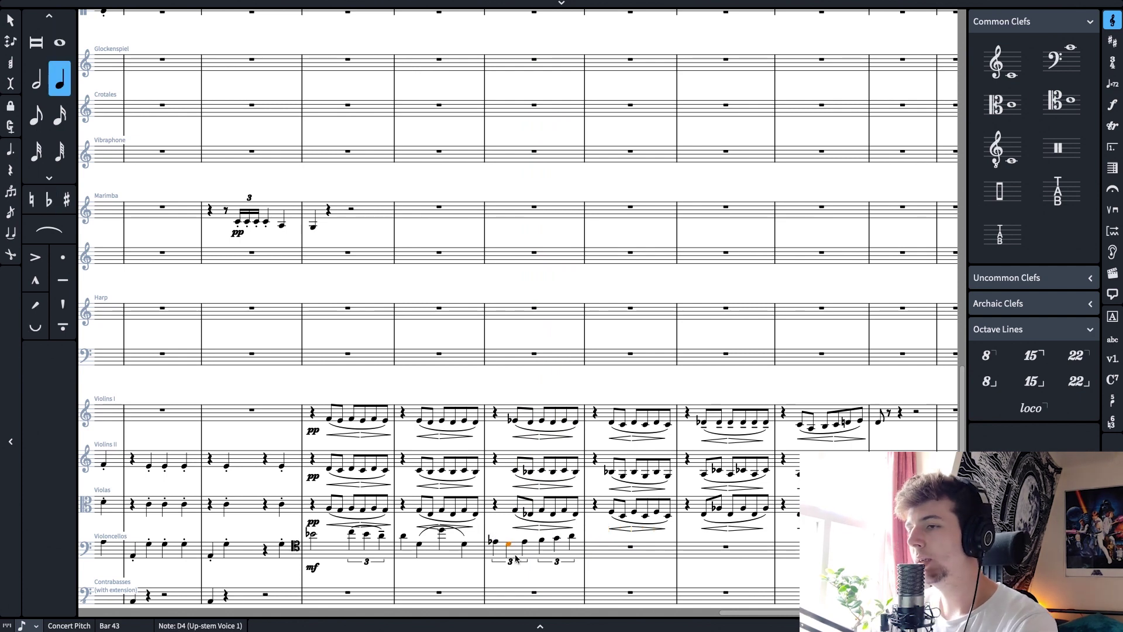
key(Right)
key(=)
key(alt+Up)
key(0)
key(-)
key(Right)
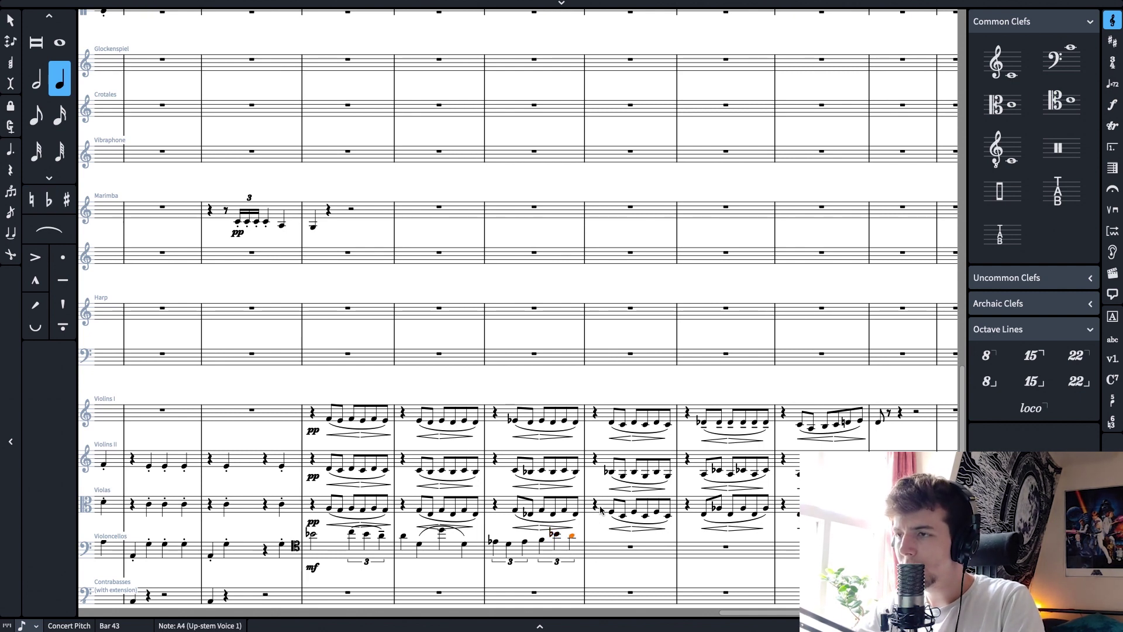
Continue the cello melody in bar 44 with half notes A4 and F4
click(612, 422)
shift+click(611, 510)
click(572, 543)
click(572, 536)
key(Right)
double_click(593, 544)
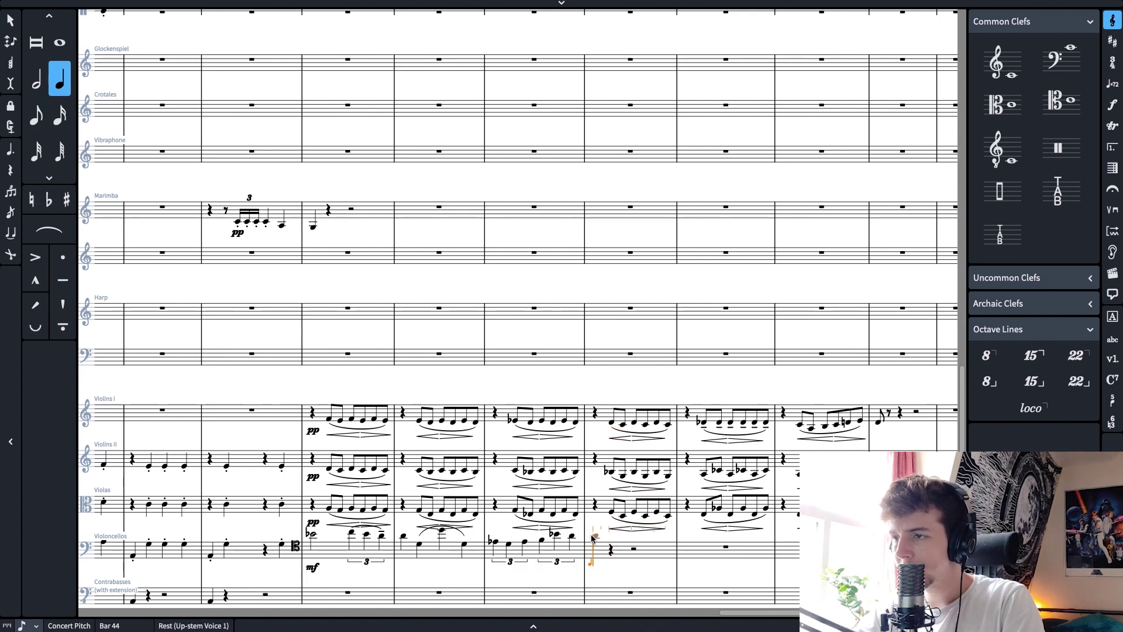
click(593, 535)
key(Escape)
click(36, 80)
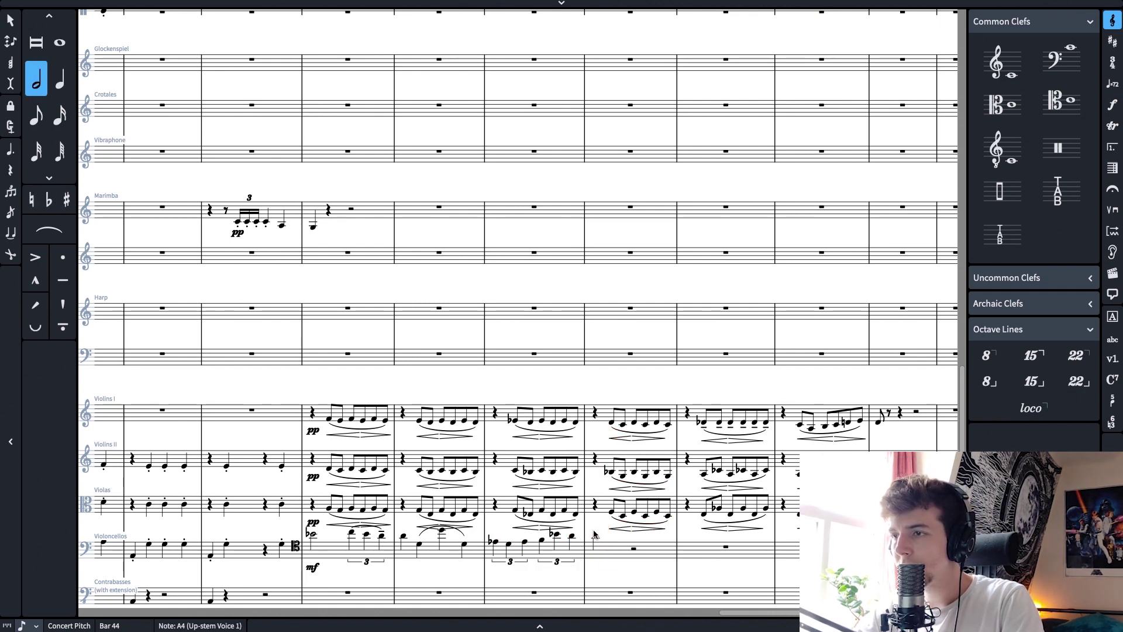
key(5)
click(634, 541)
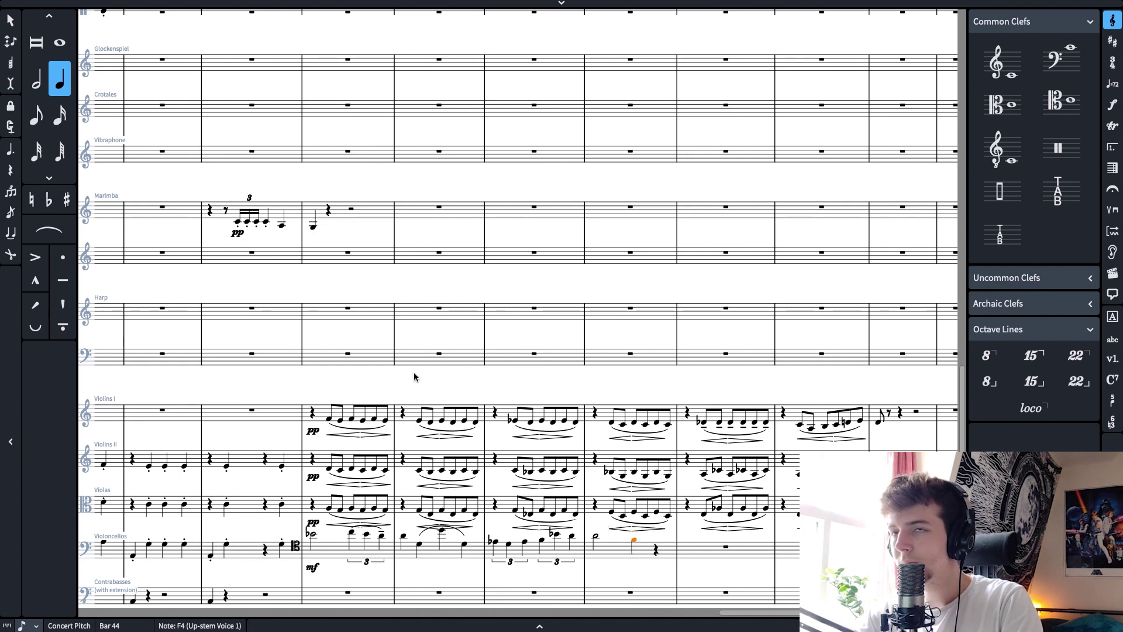
key(6)
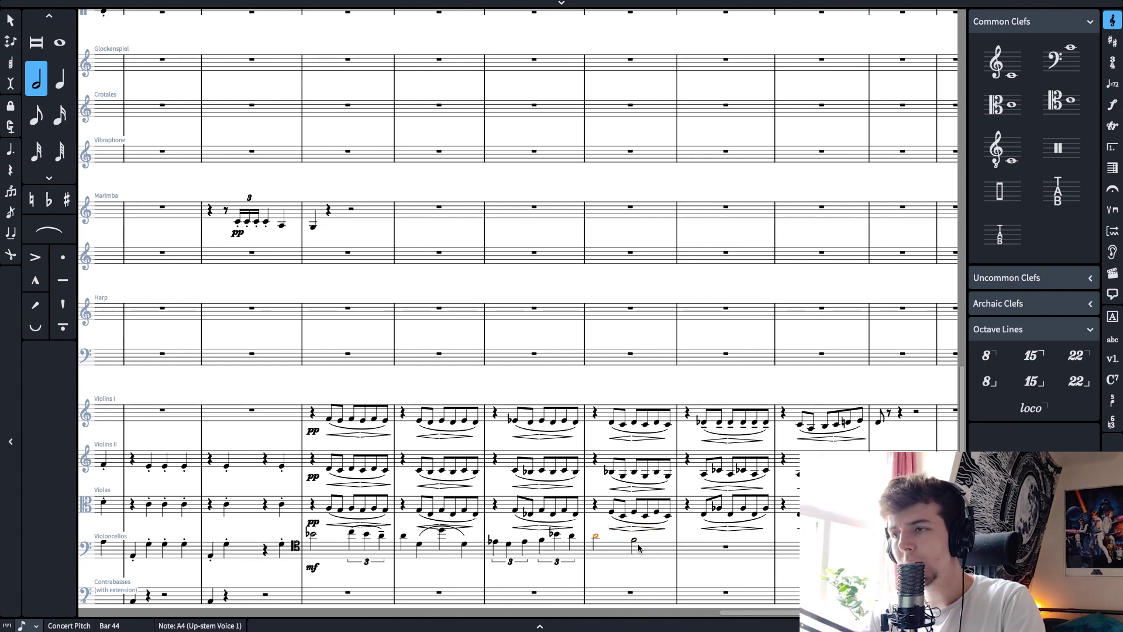
Enter D-flat 4 as a half note at the start of bar 45 in the cellos, checking it against the upper strings' harmony
key(5)
click(689, 547)
right_click(691, 554)
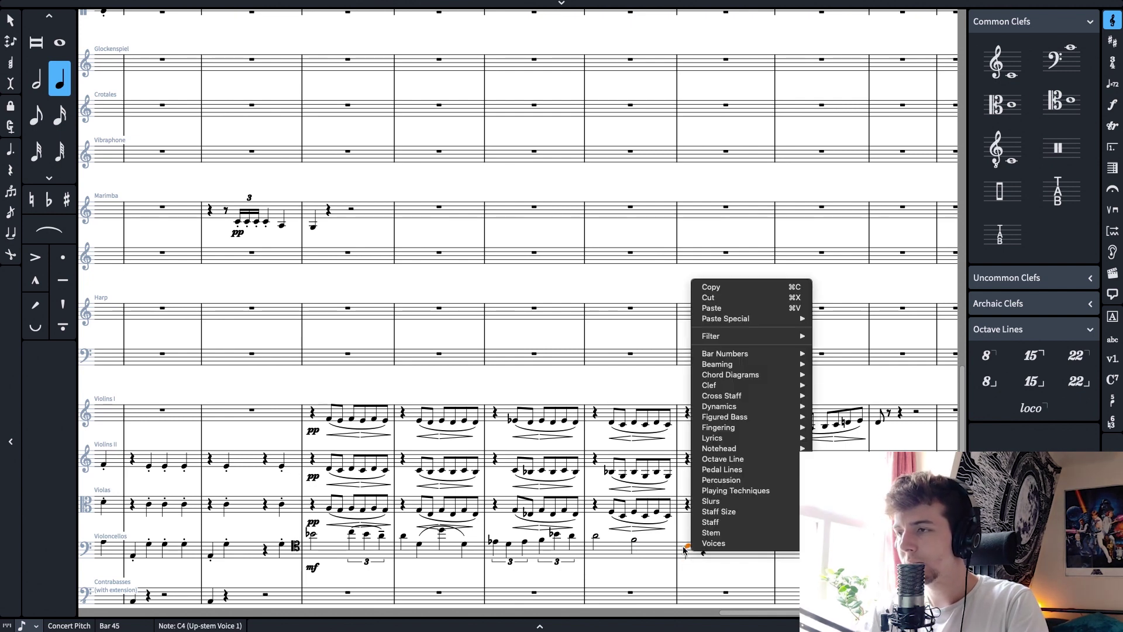
click(638, 516)
key(minus)
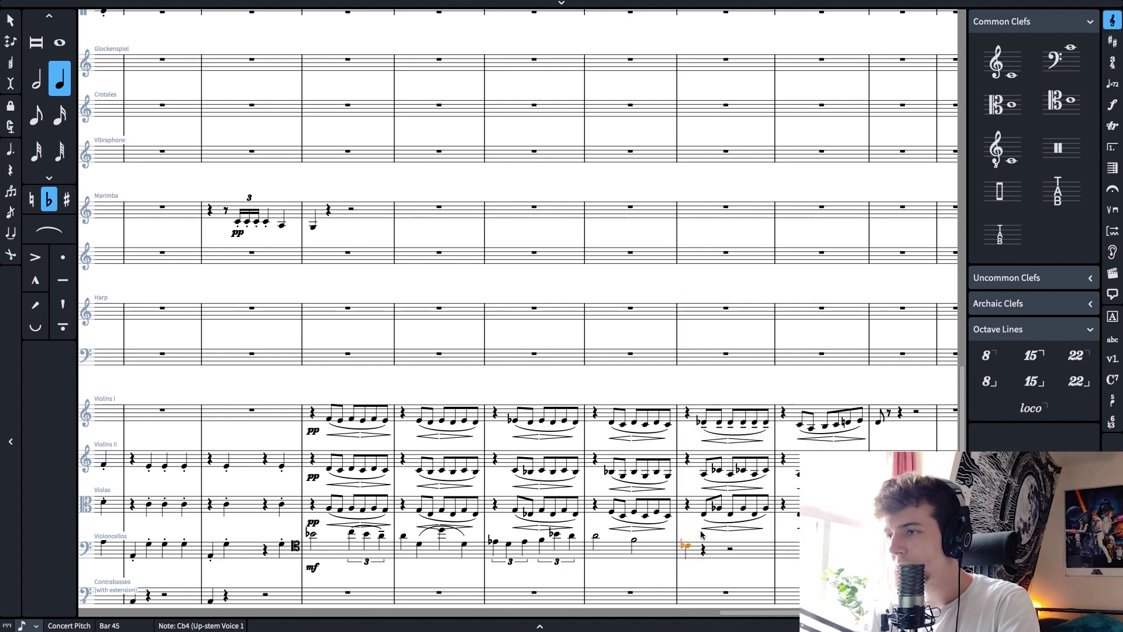
key(alt+Up)
key(alt+Up)
click(704, 514)
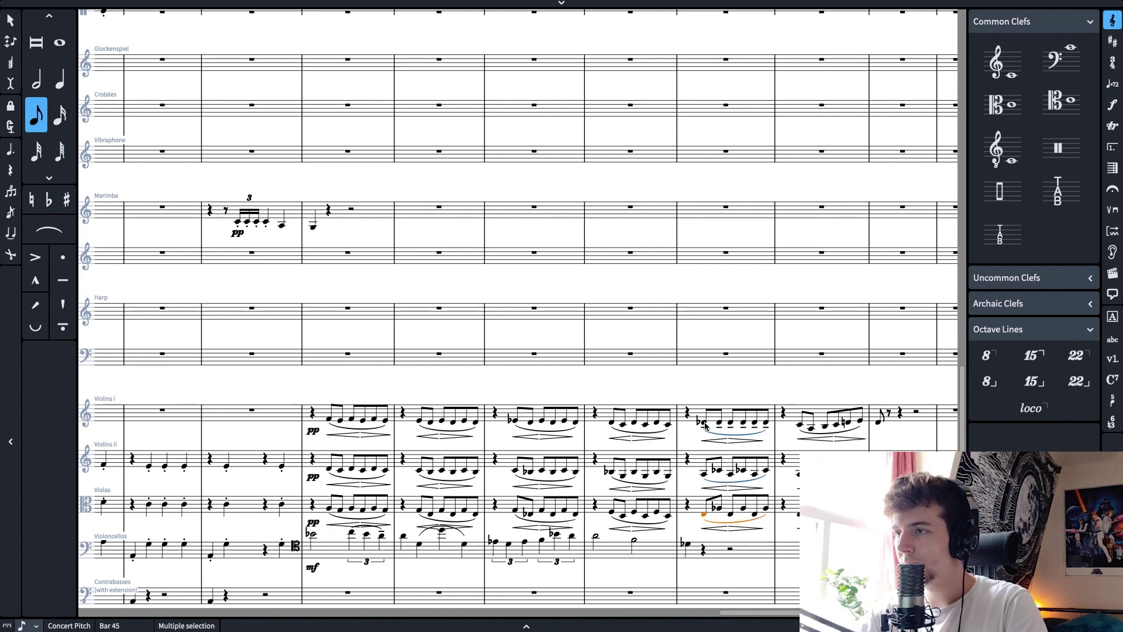
shift+click(703, 421)
click(690, 545)
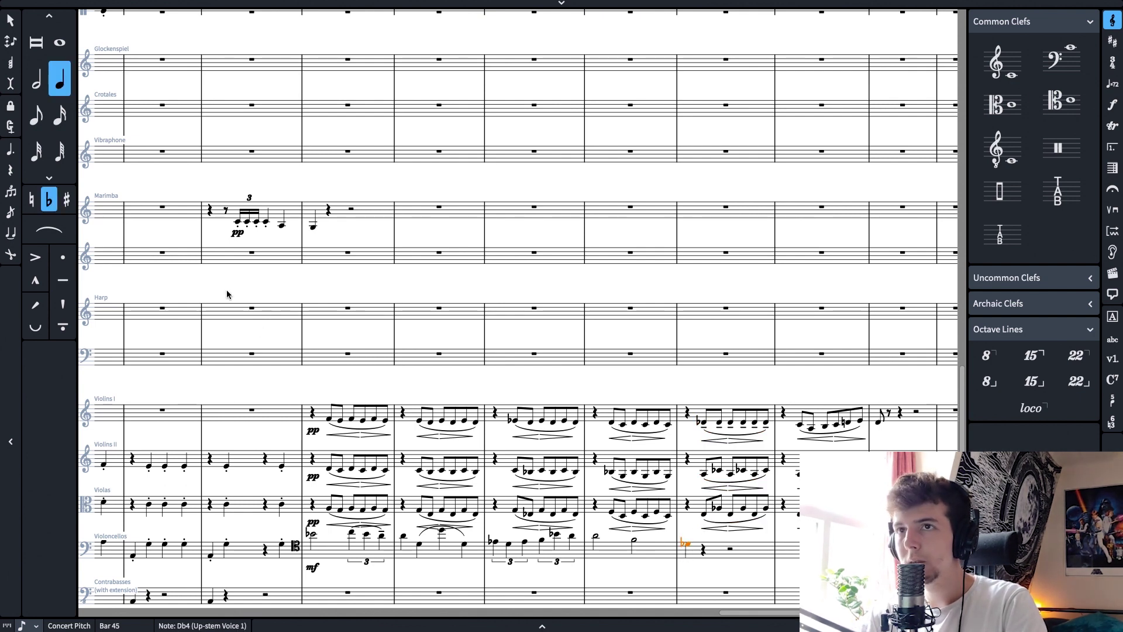
click(36, 78)
Slur the two half notes in bar 44 of the cello part
click(596, 535)
key(Right)
key(Right)
click(617, 550)
key(s)
Make the cellos' D-flat in bar 45 a dotted half note and add a quarter-note E4 on beat four
click(689, 545)
click(9, 147)
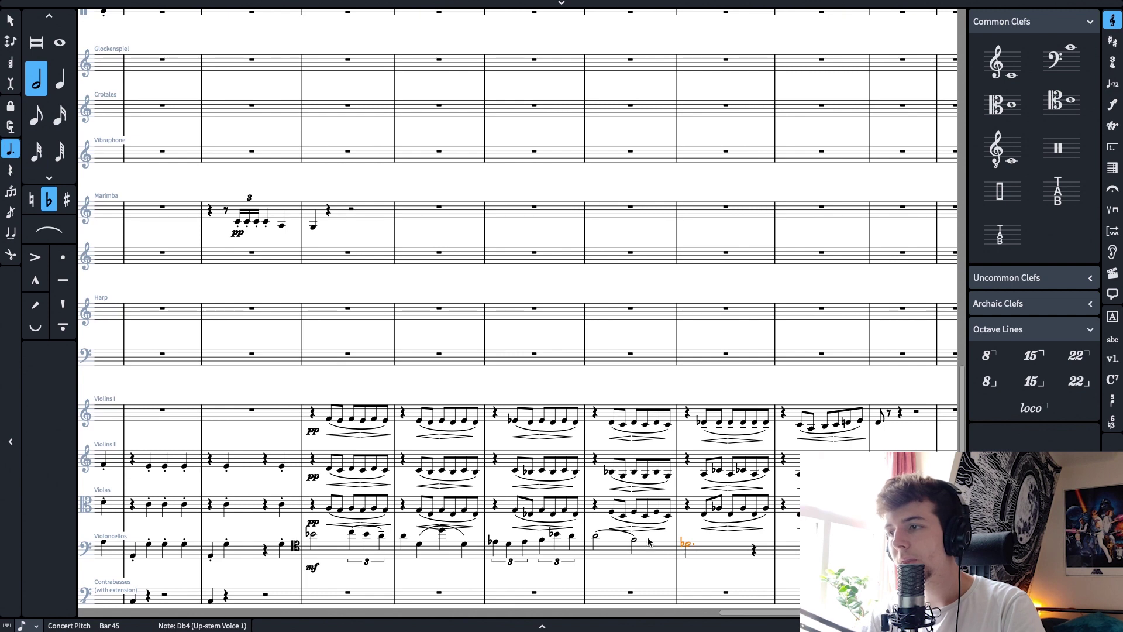
key(6)
click(754, 543)
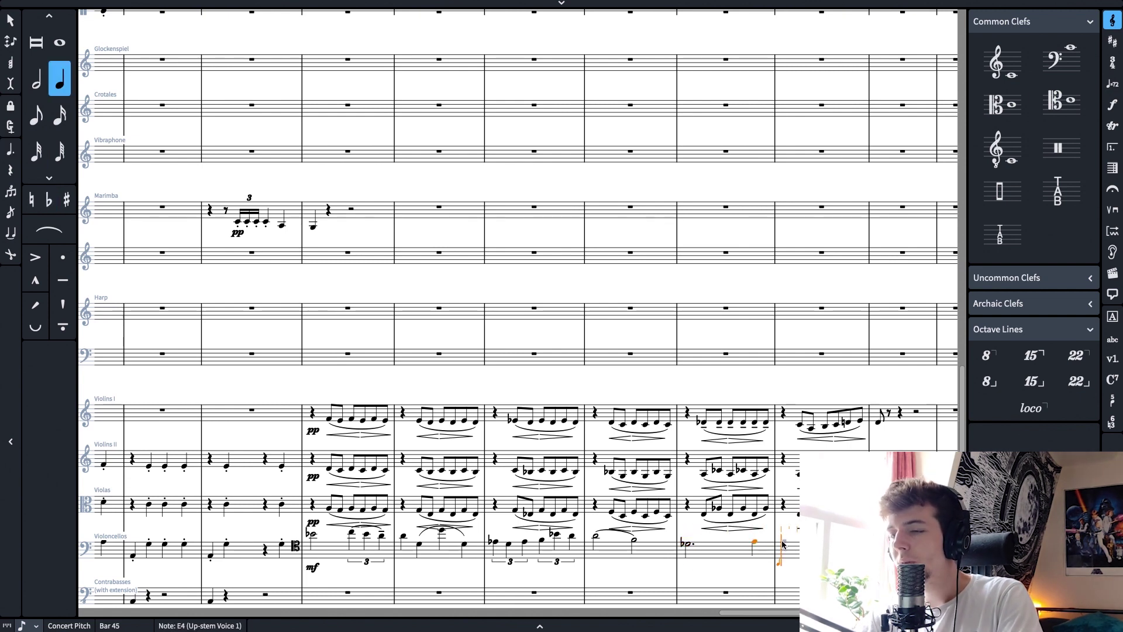
Enter rising quarter notes E, F, G and A in bar 46 of the cellos, leading to a D5 quarter note in bar 47
click(783, 544)
click(539, 464)
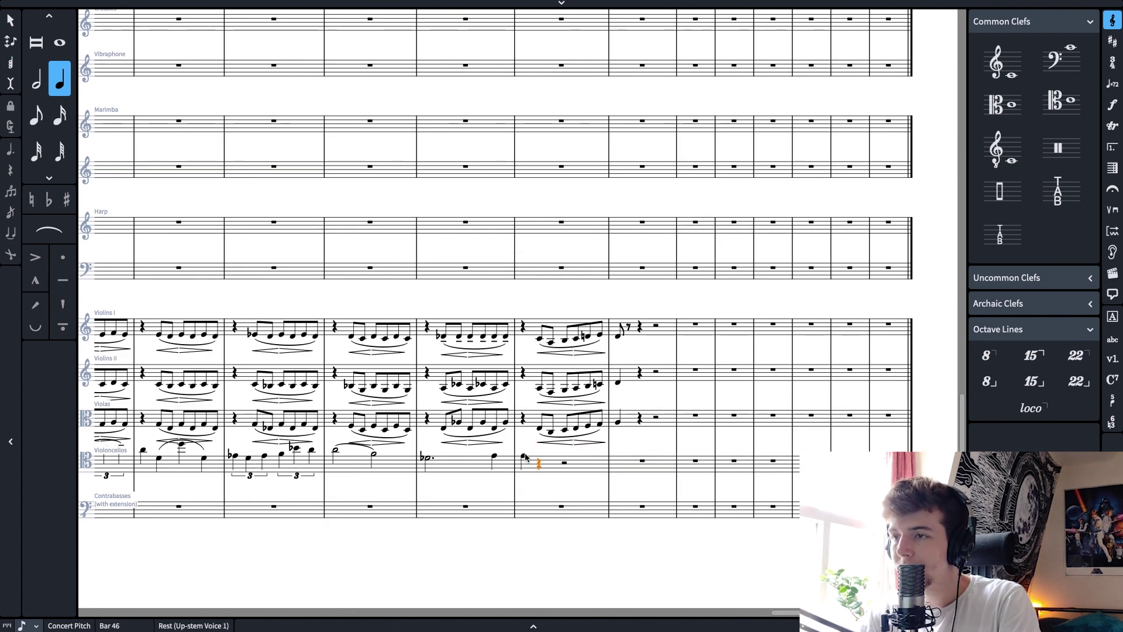
click(539, 454)
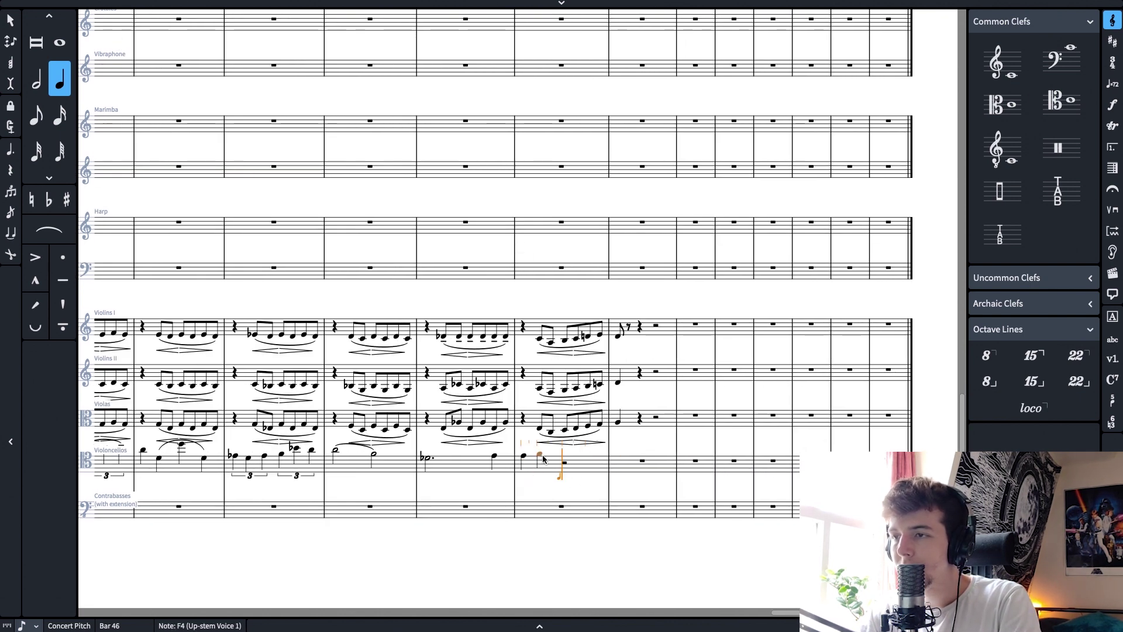
click(565, 452)
click(588, 450)
click(617, 448)
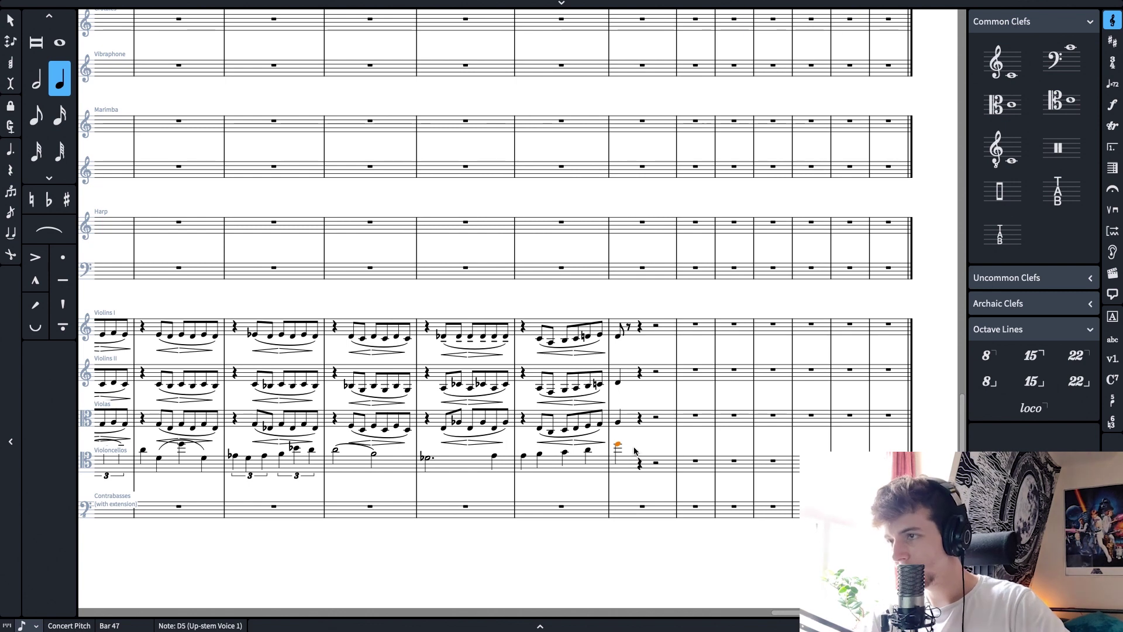
Slur the cello notes of bar 46 in pairs, and slur the D-flat to the E in bar 45
shift+click(509, 459)
click(524, 457)
key(s)
key(shift+alt+Right)
key(shift+alt+Right)
key(Escape)
click(427, 456)
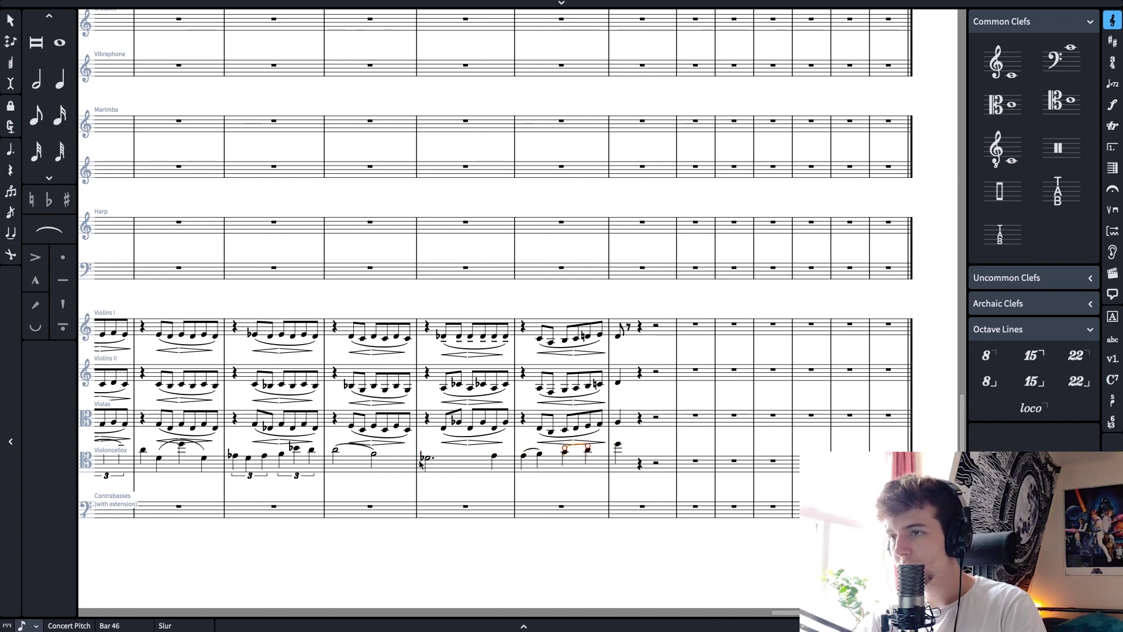
key(s)
Check the strings' downbeat notes in bar 47 and play back the score from bar 36
click(617, 448)
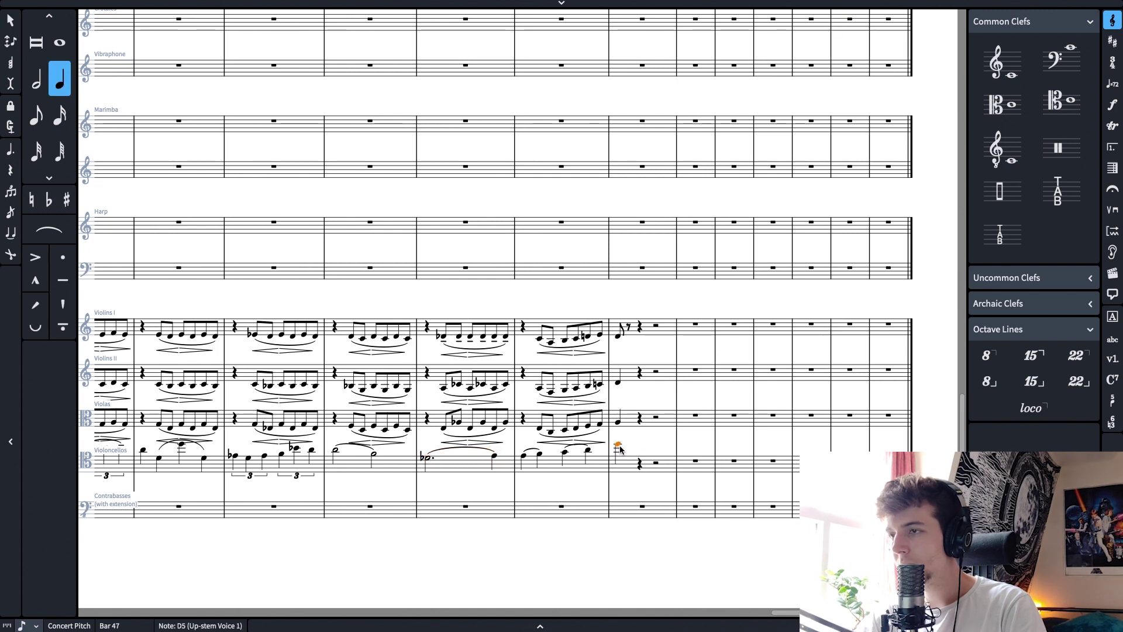
shift+click(620, 342)
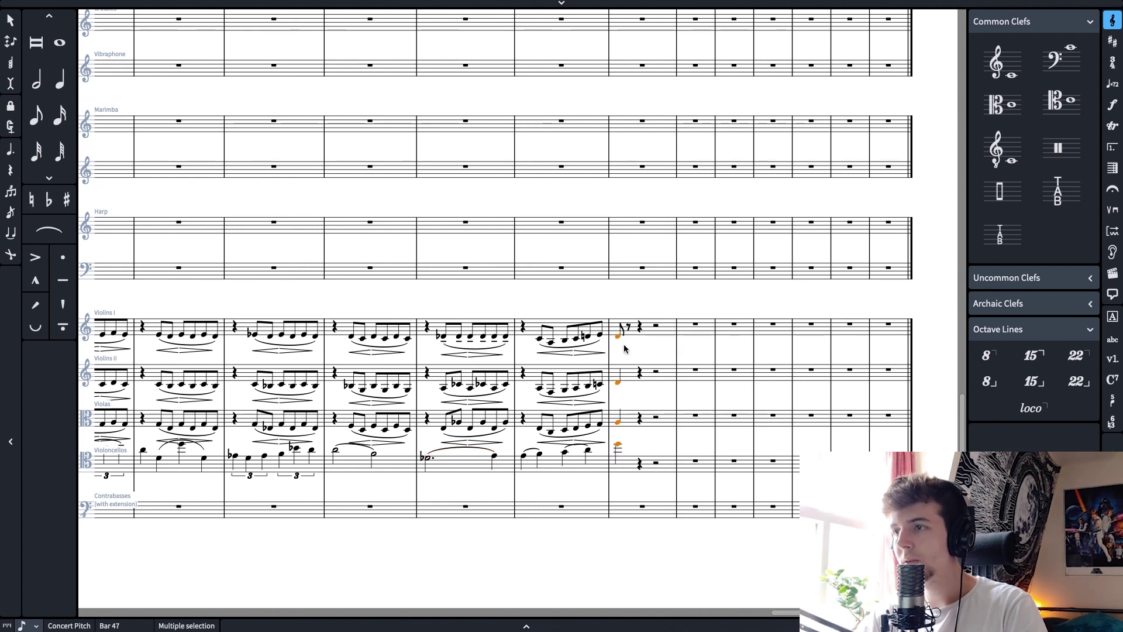
key(x)
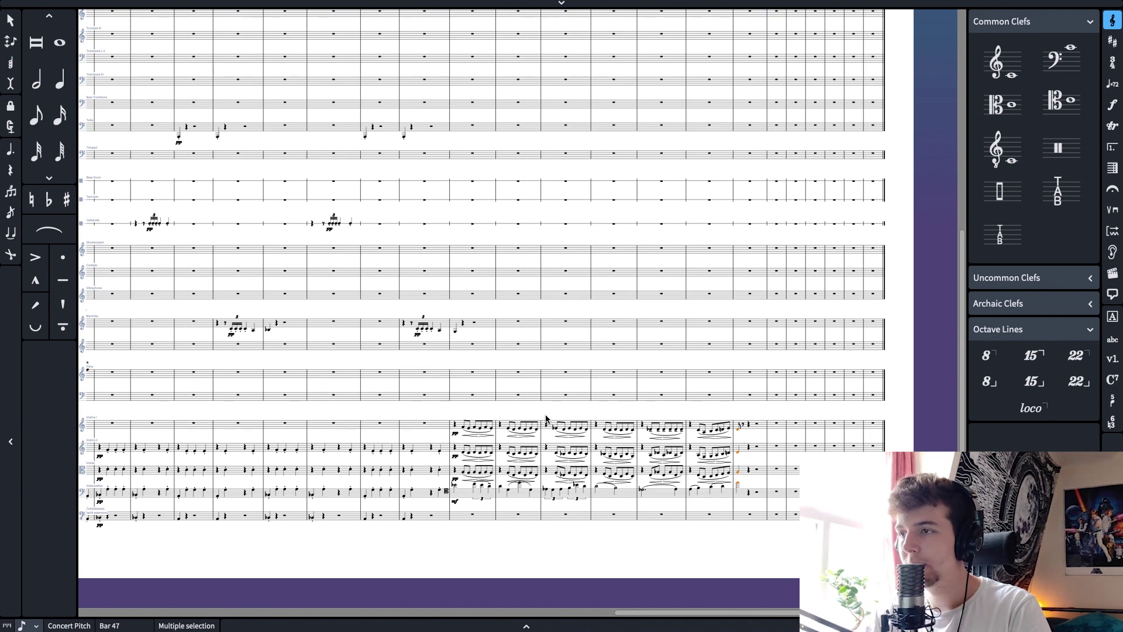
double_click(217, 324)
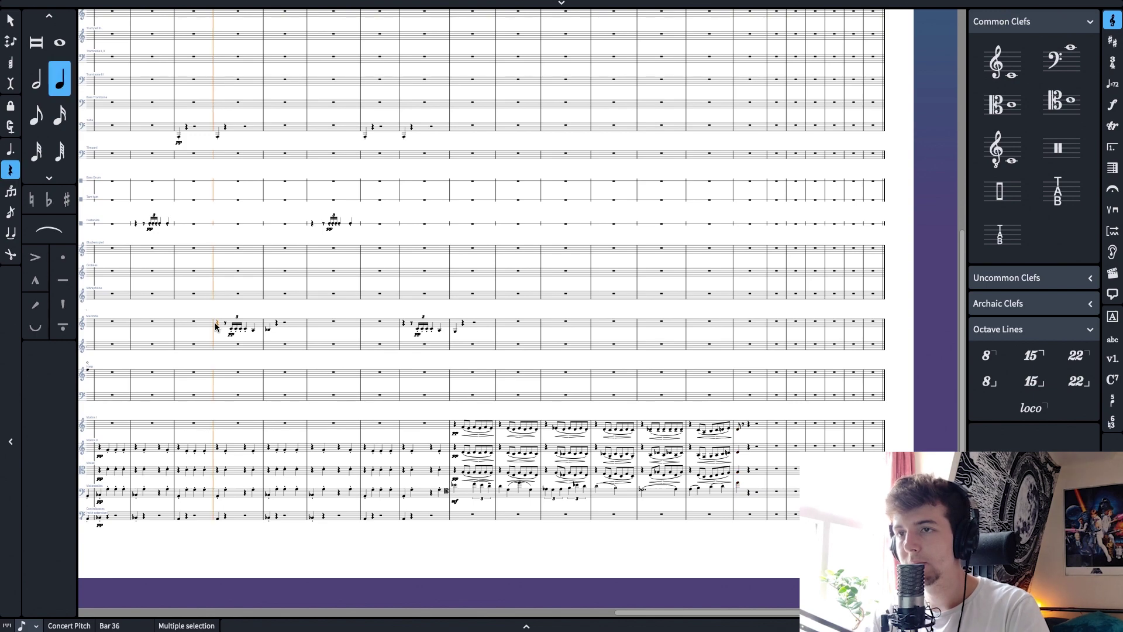
click(219, 327)
key(p)
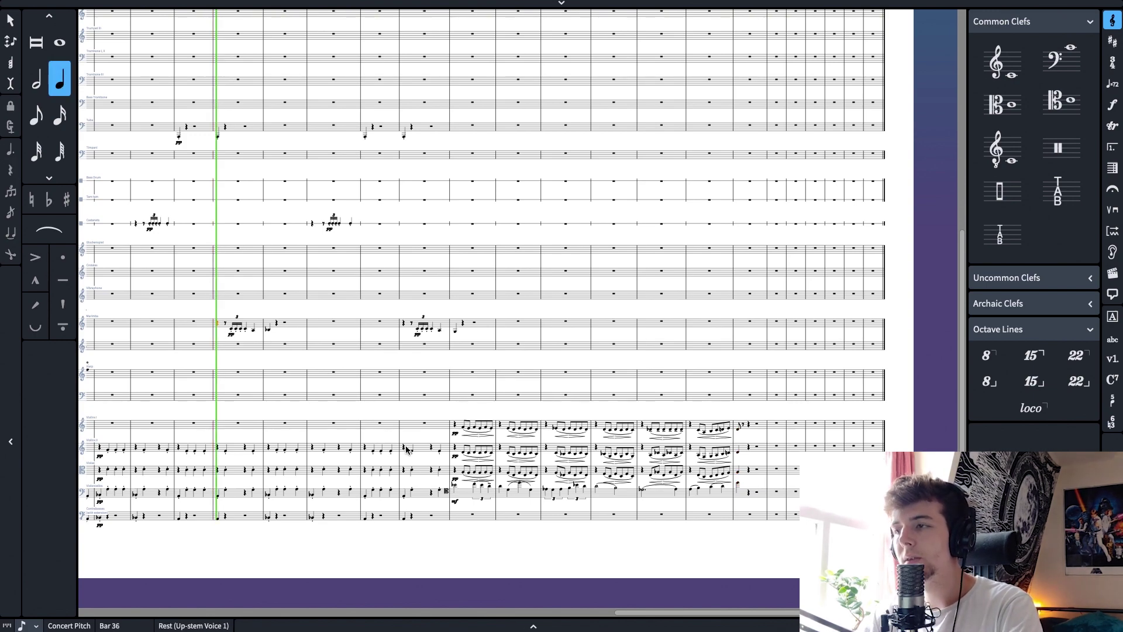
scroll(693, 481, up, 5)
scroll(691, 474, down, 3)
scroll(690, 470, down, 3)
Copy the cello melody from bars 41 to 47
click(455, 517)
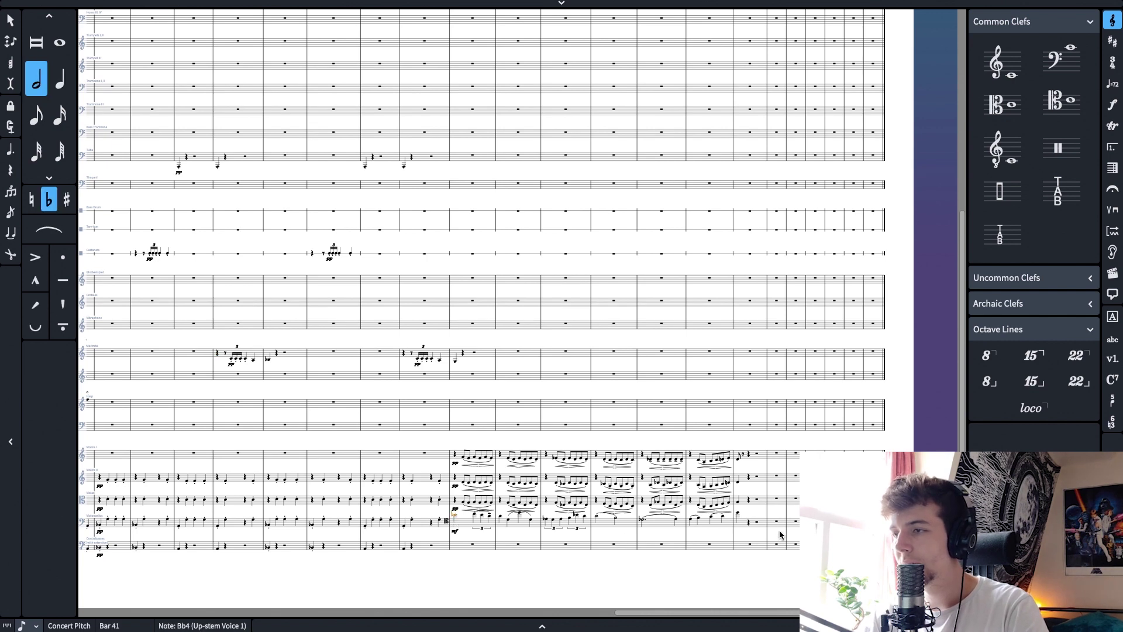
shift+click(738, 517)
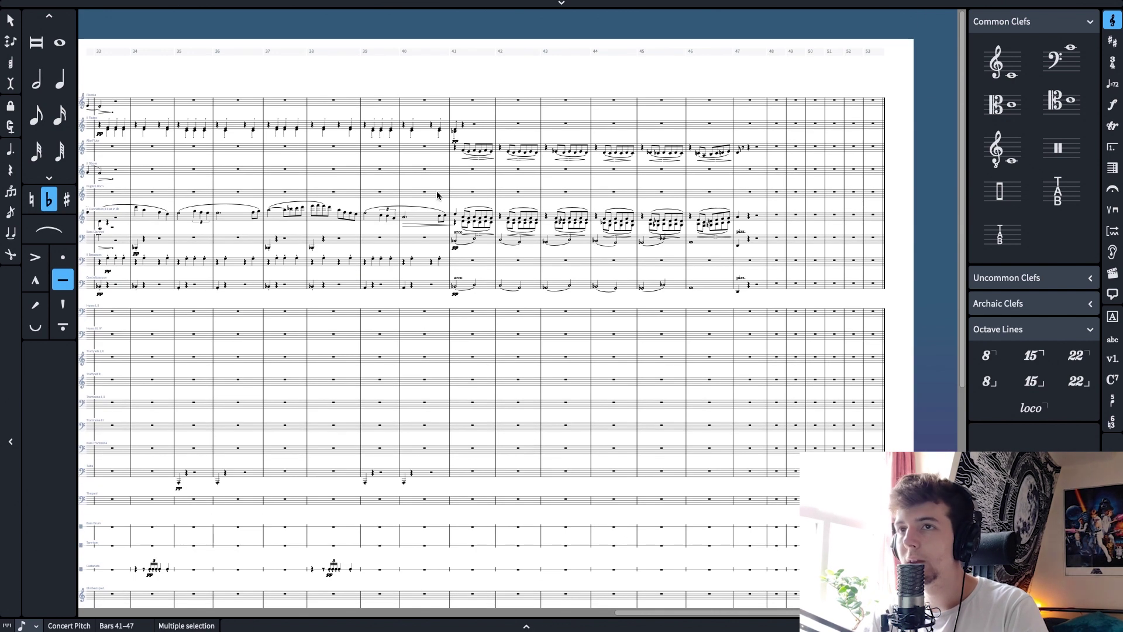
Try pasting the copied melody into the flute staff from bar 41 without its tenor clef, and remove it again
click(472, 170)
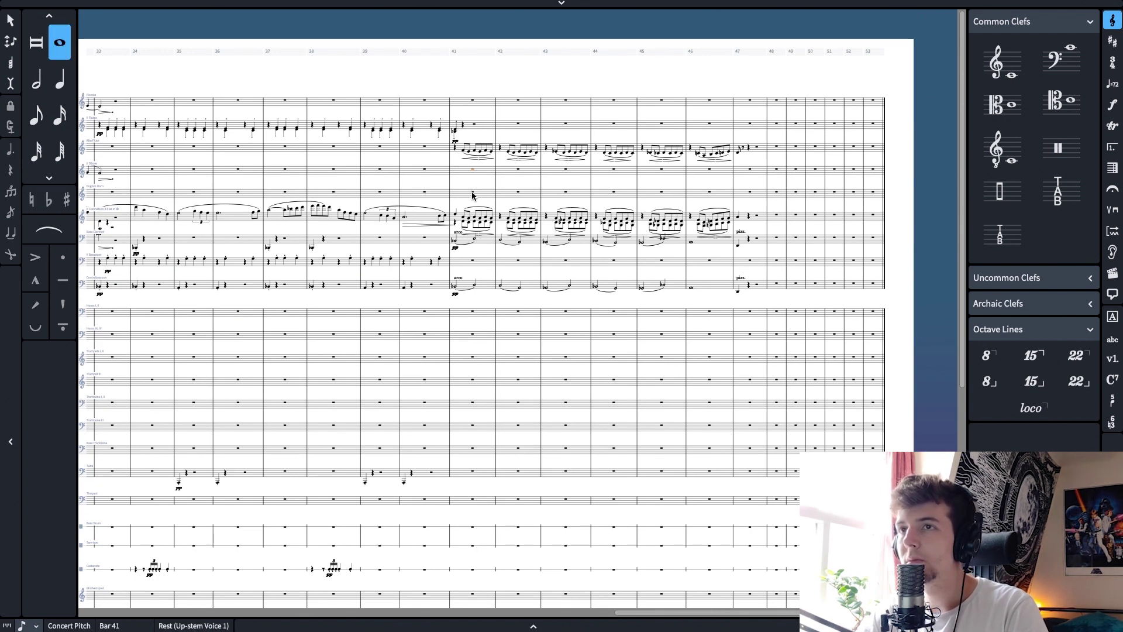
click(464, 128)
key(ctrl+v)
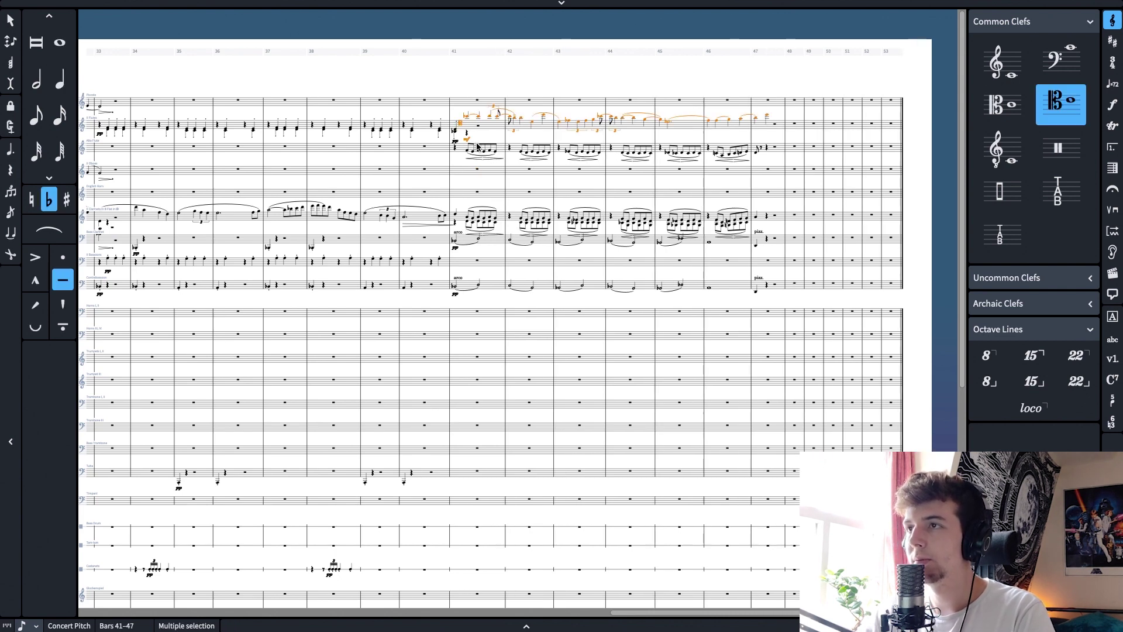
key(ctrl+z)
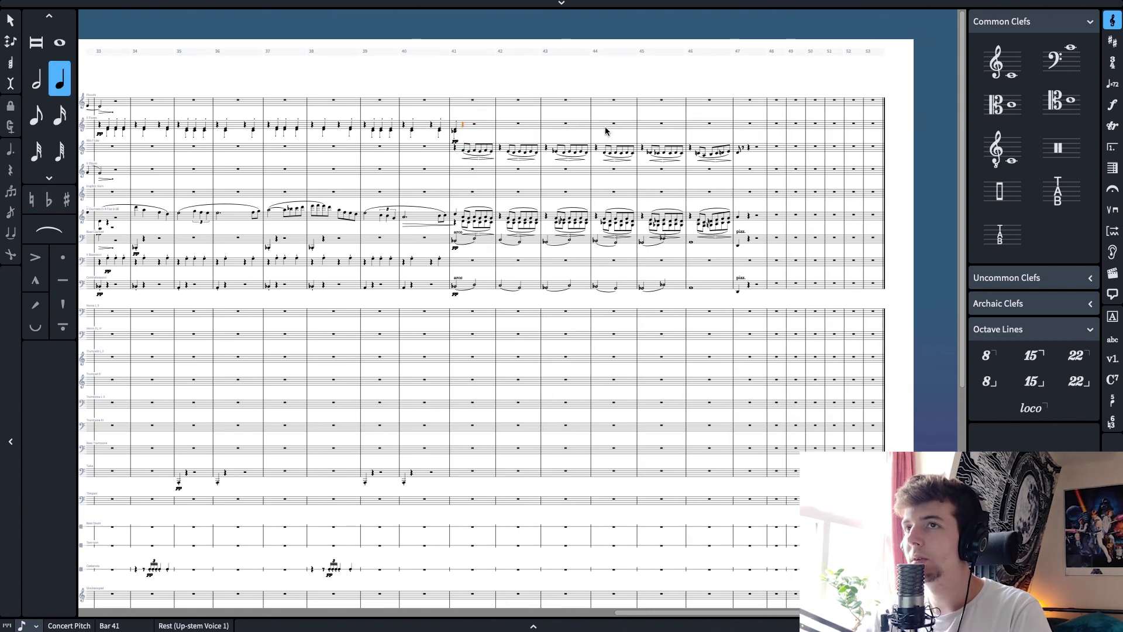
key(ctrl+v)
click(460, 124)
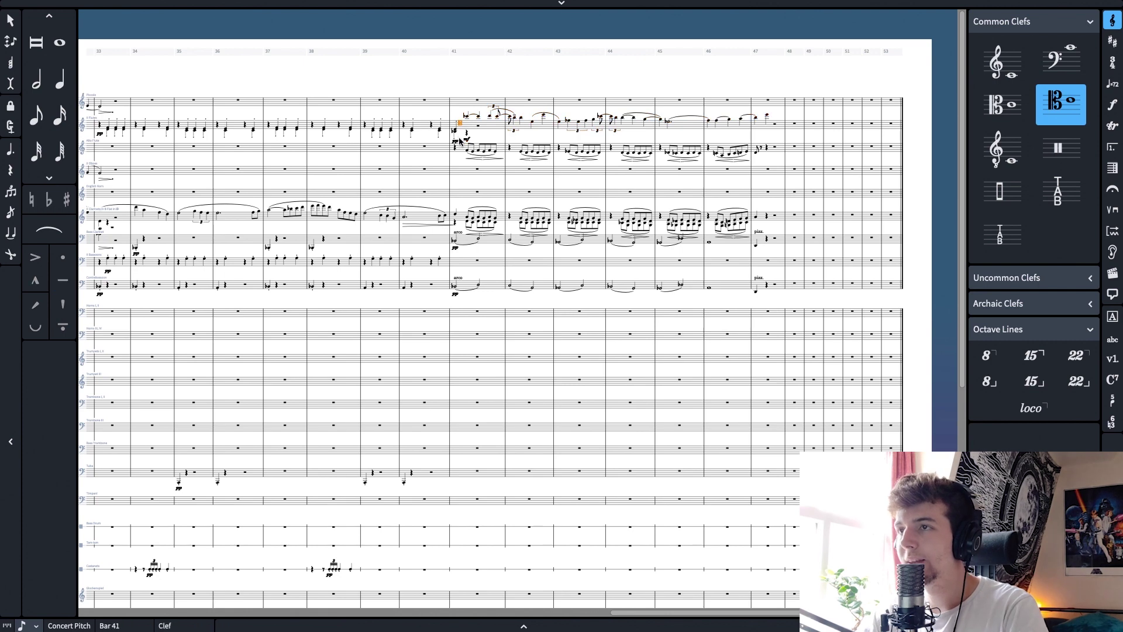
key(Delete)
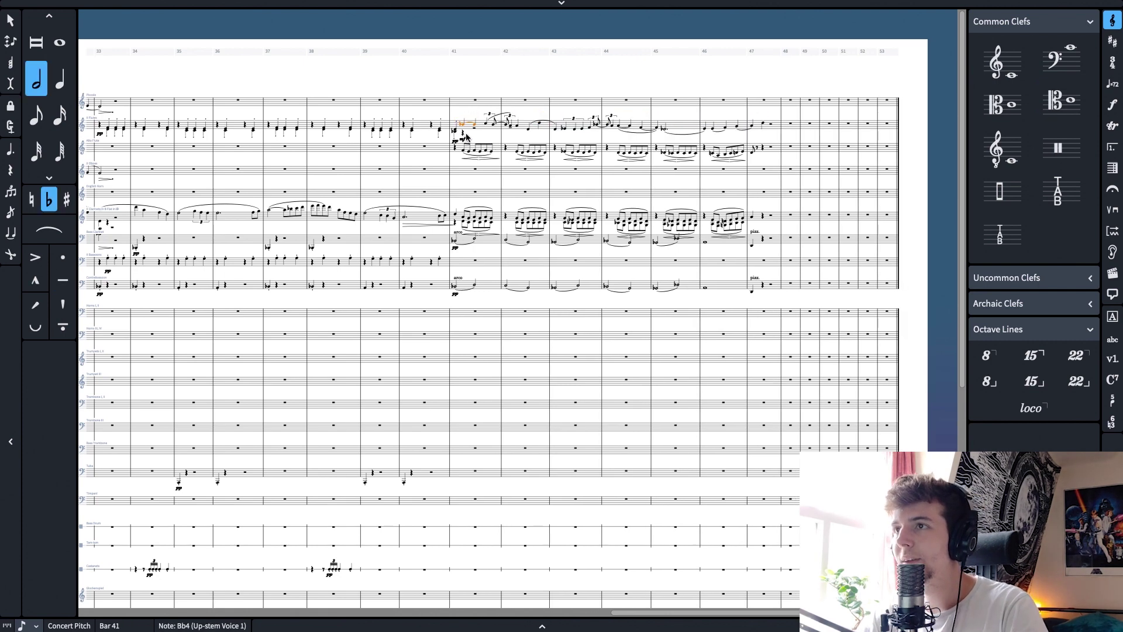
shift+click(763, 126)
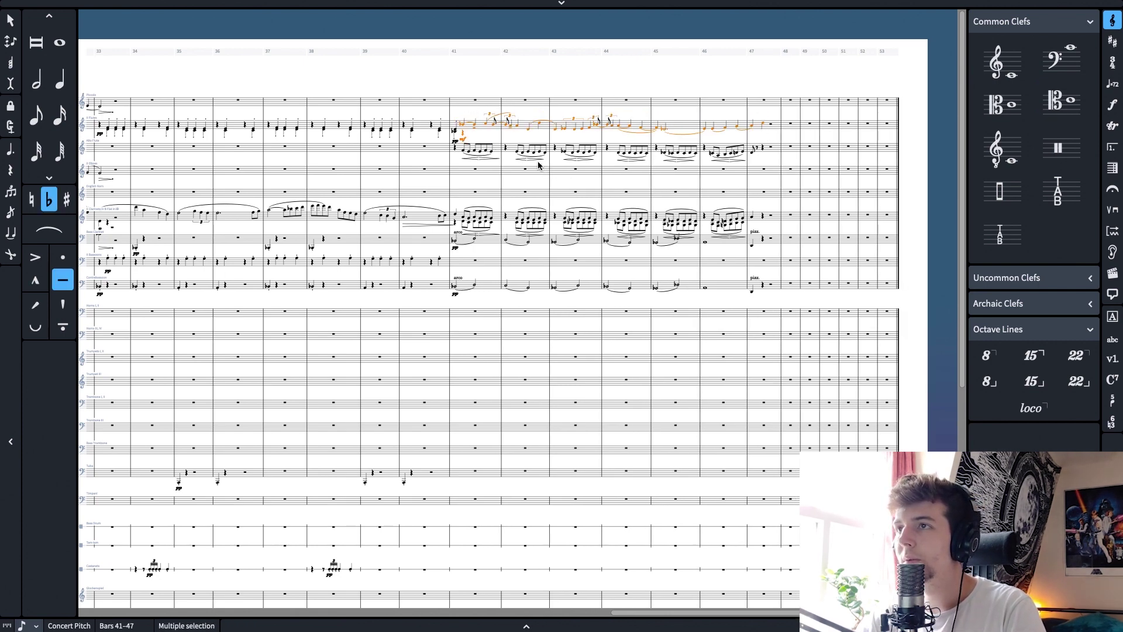
key(Delete)
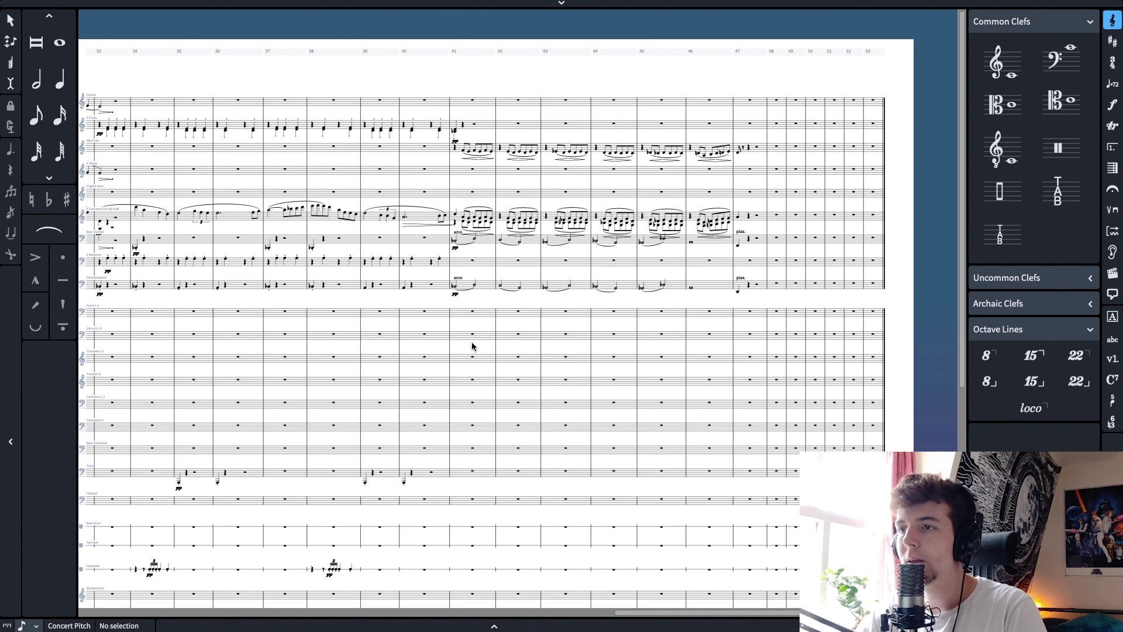
Paste the copied melody into the Horns I, II staff at bar 41 and give it a treble clef
click(467, 320)
key(ctrl+v)
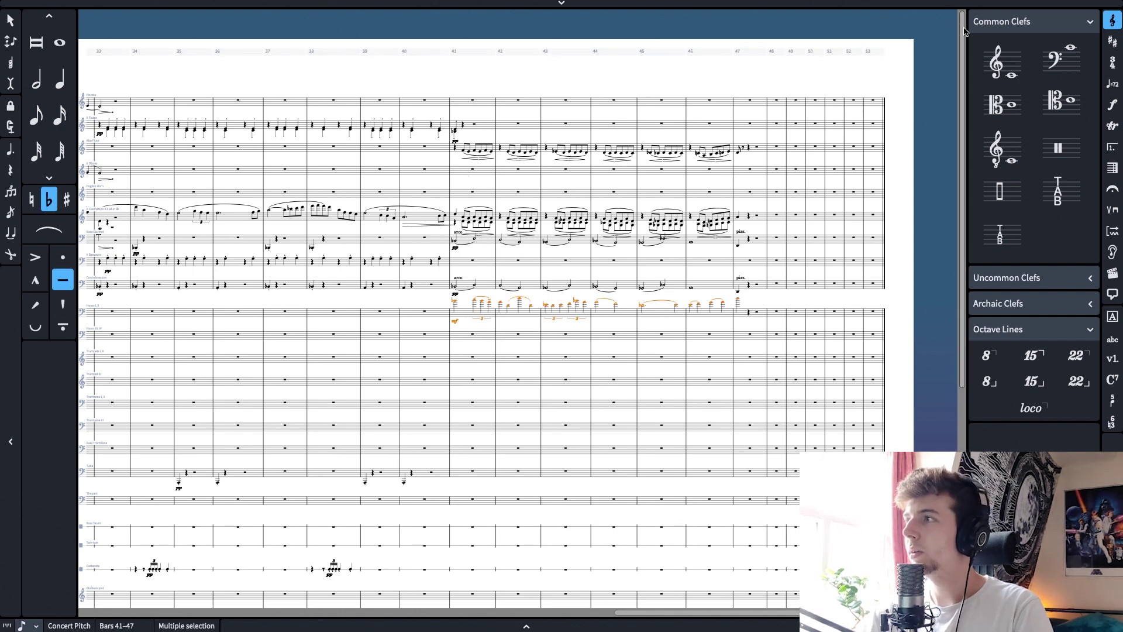
click(1002, 62)
click(426, 320)
Play back the passage from bar 41 with the melody doubled in Horns I, II
click(458, 315)
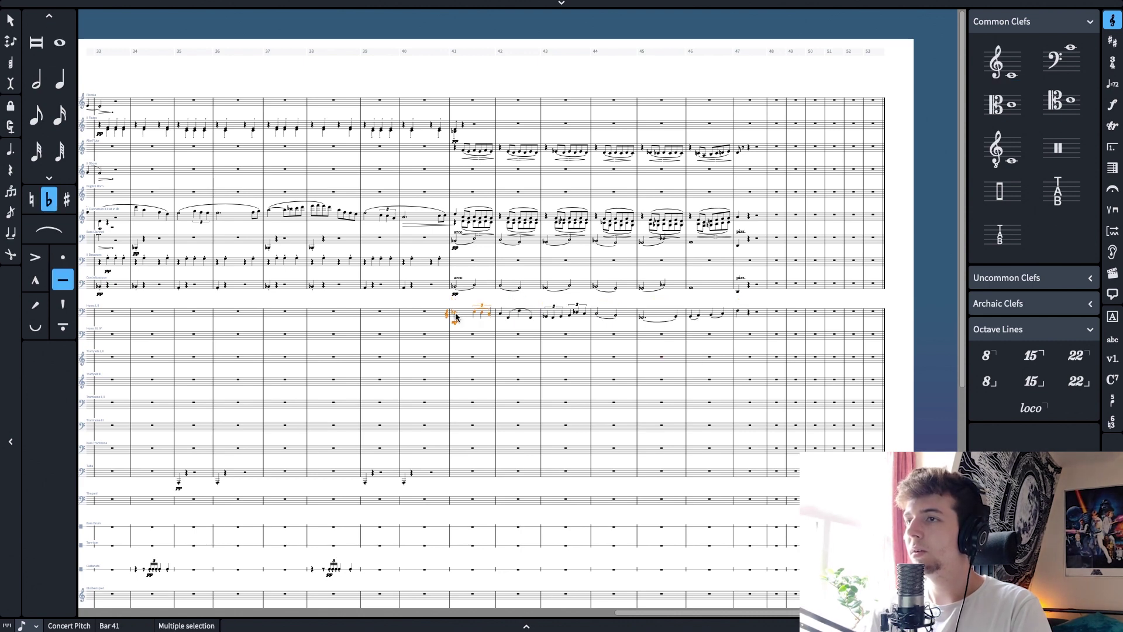
click(455, 313)
key(space)
key(space)
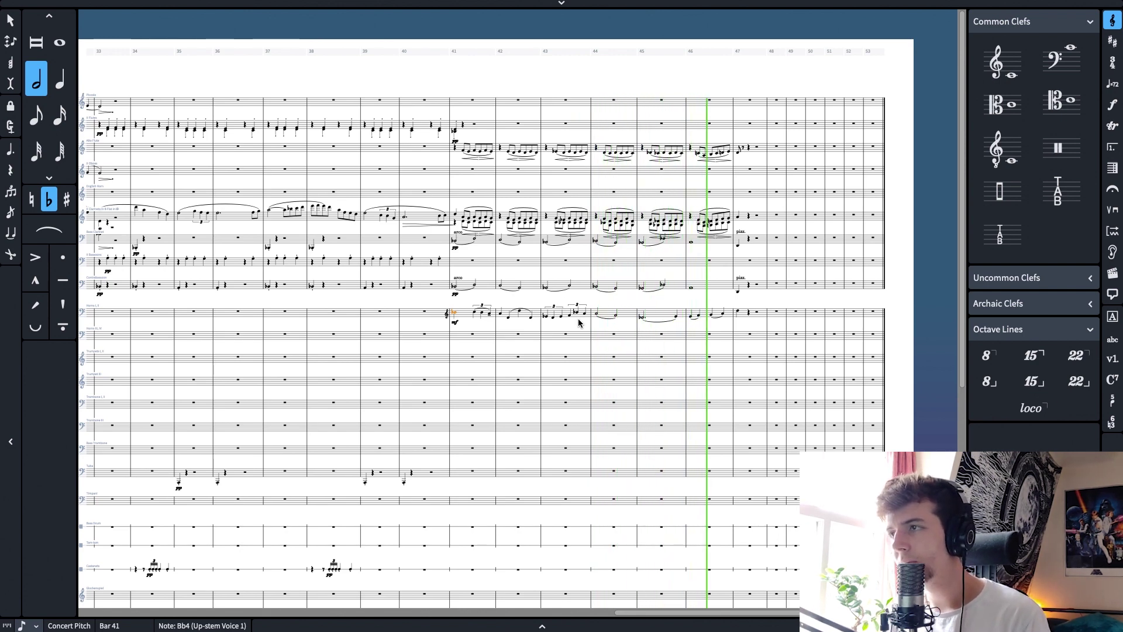
key(space)
key(z)
key(z)
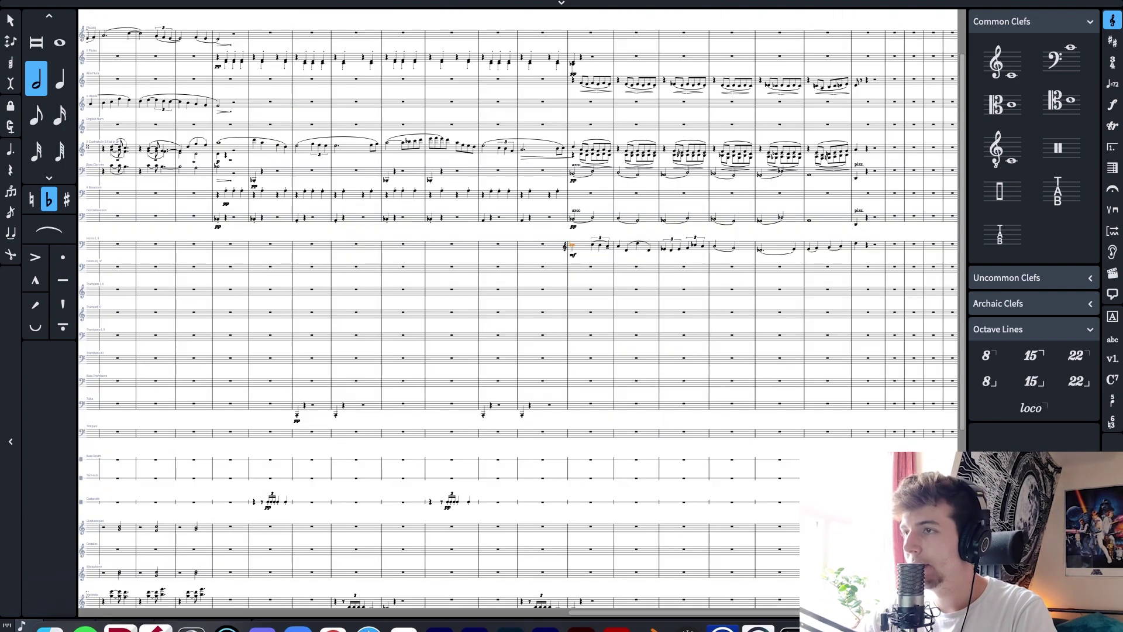
drag(688, 307, 453, 290)
key(ctrl+minus)
key(ctrl+minus)
key(ctrl+minus)
key(ctrl+minus)
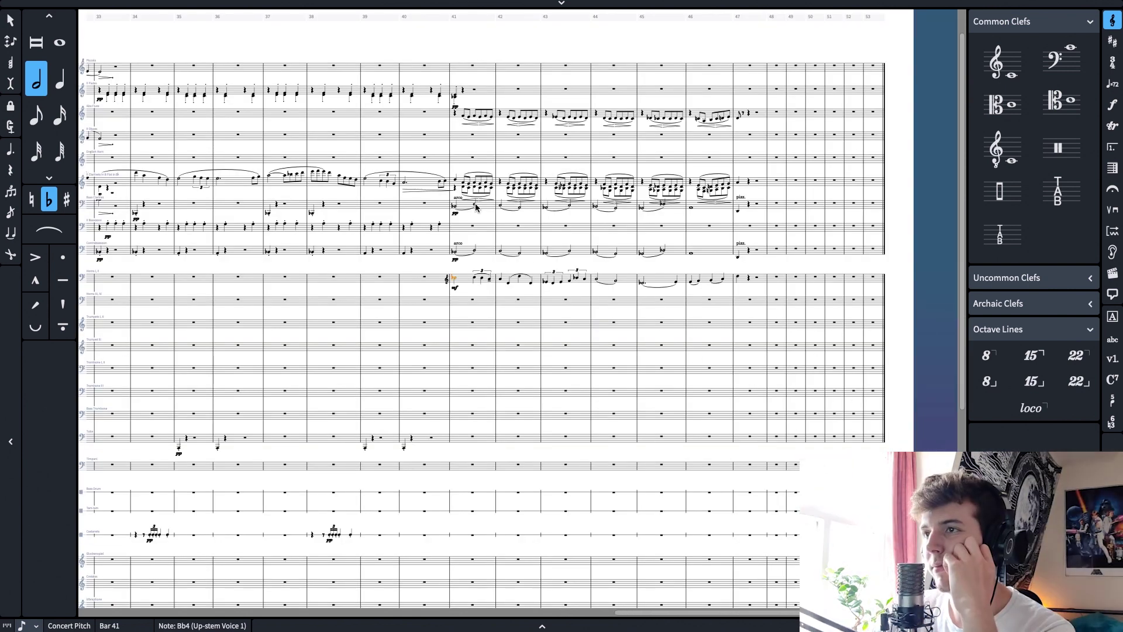
click(404, 183)
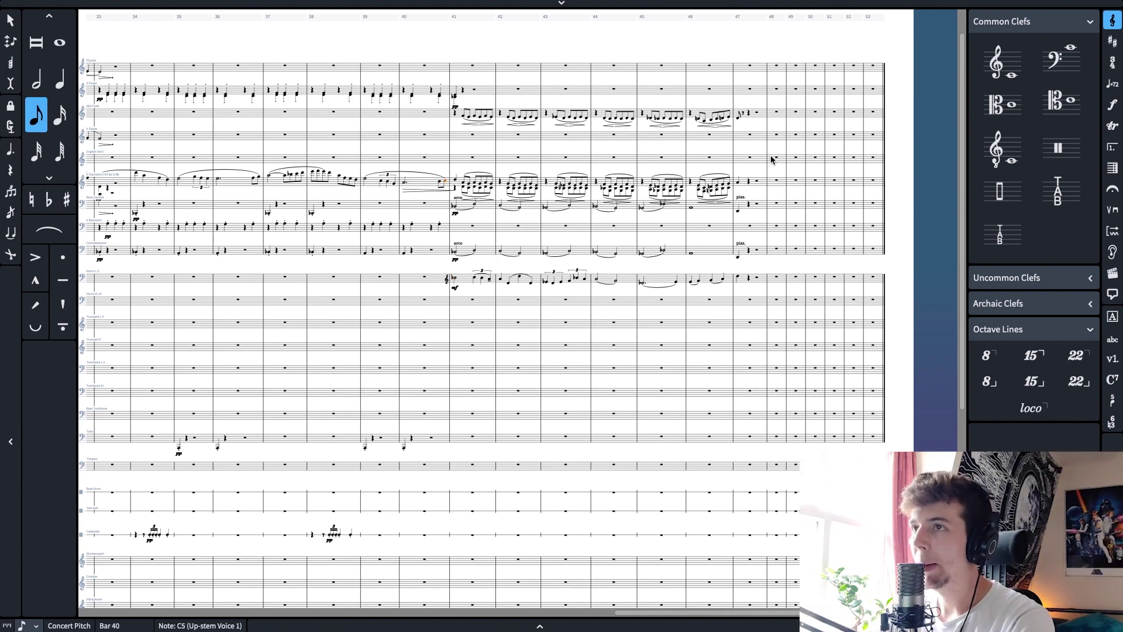
click(264, 320)
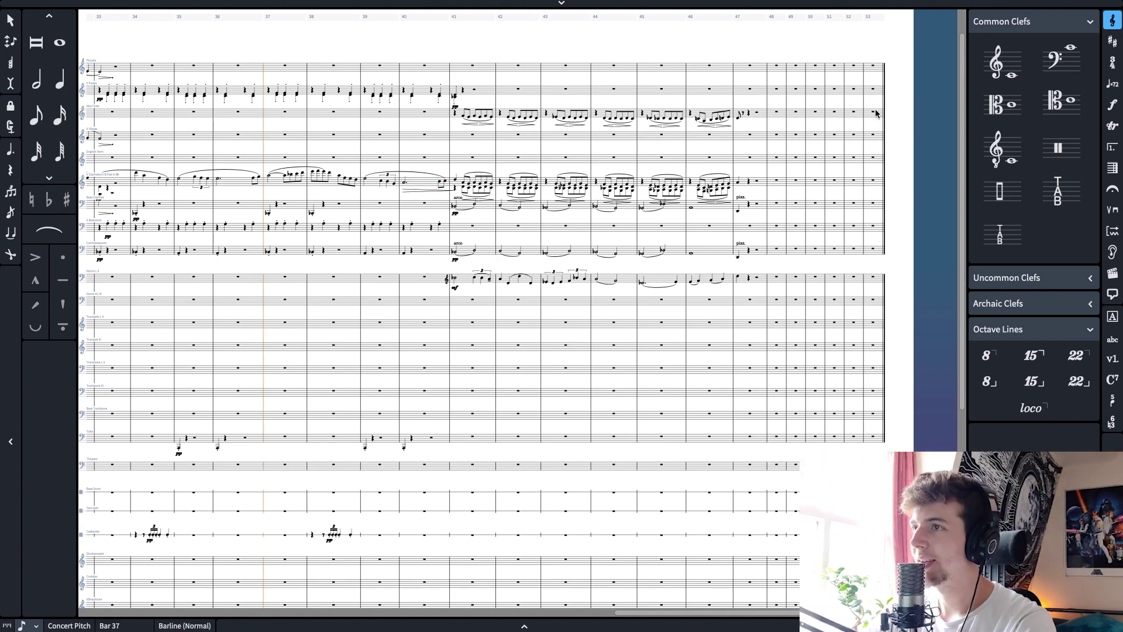
Cut the passage in bars 41 to 47 from all staves between the flutes and the cellos
click(454, 93)
scroll(812, 399, down, 5)
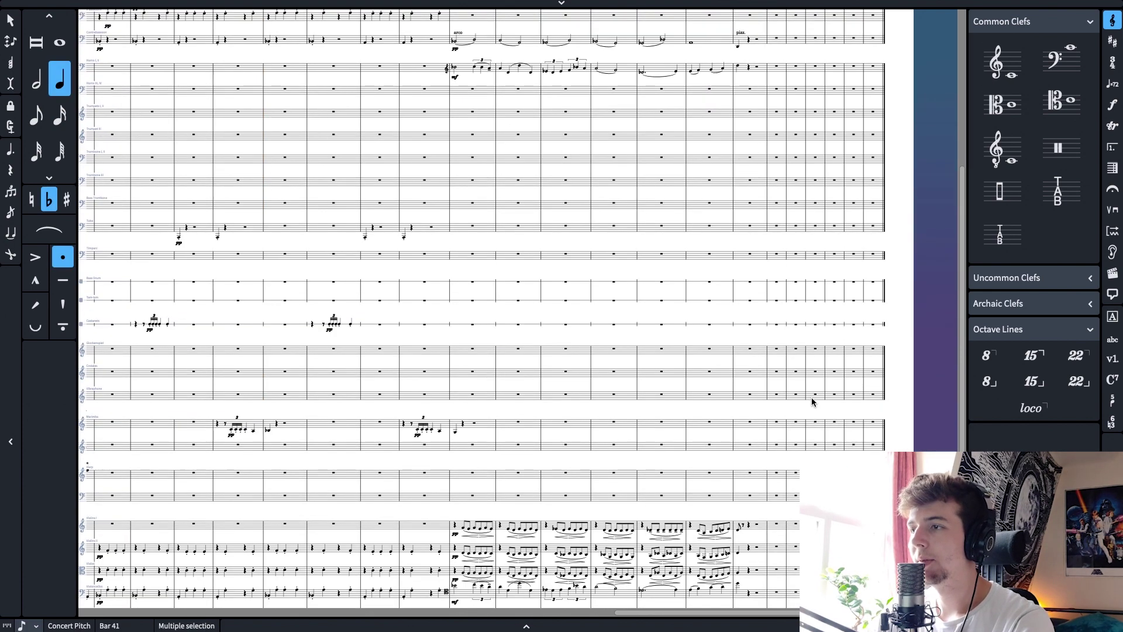
scroll(739, 483, up, 5)
key(ctrl+v)
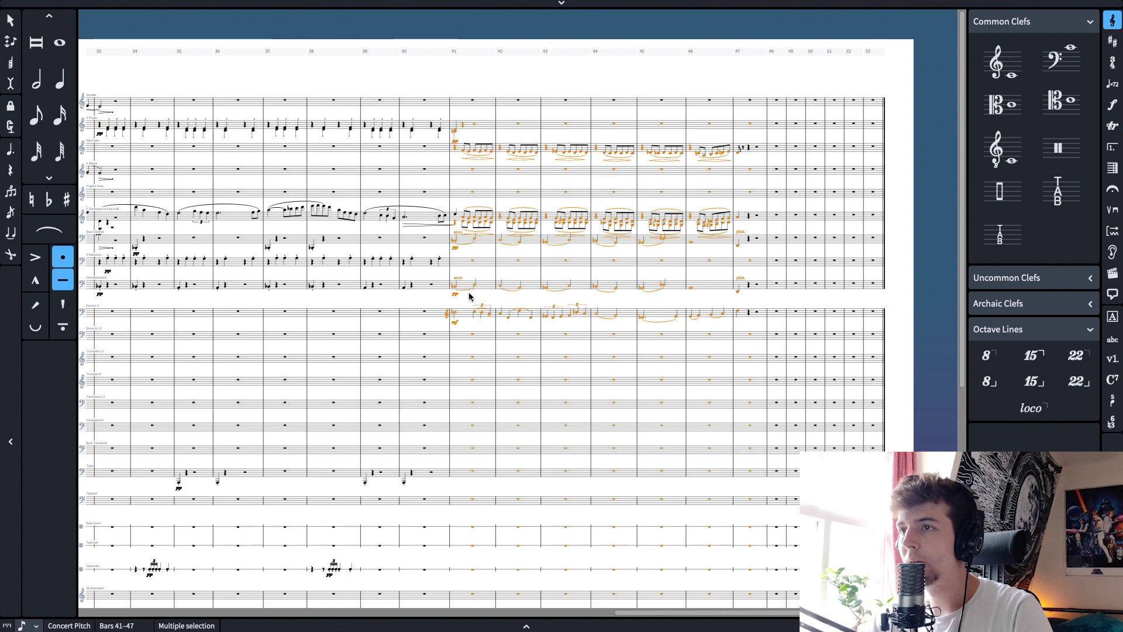
scroll(462, 310, down, 5)
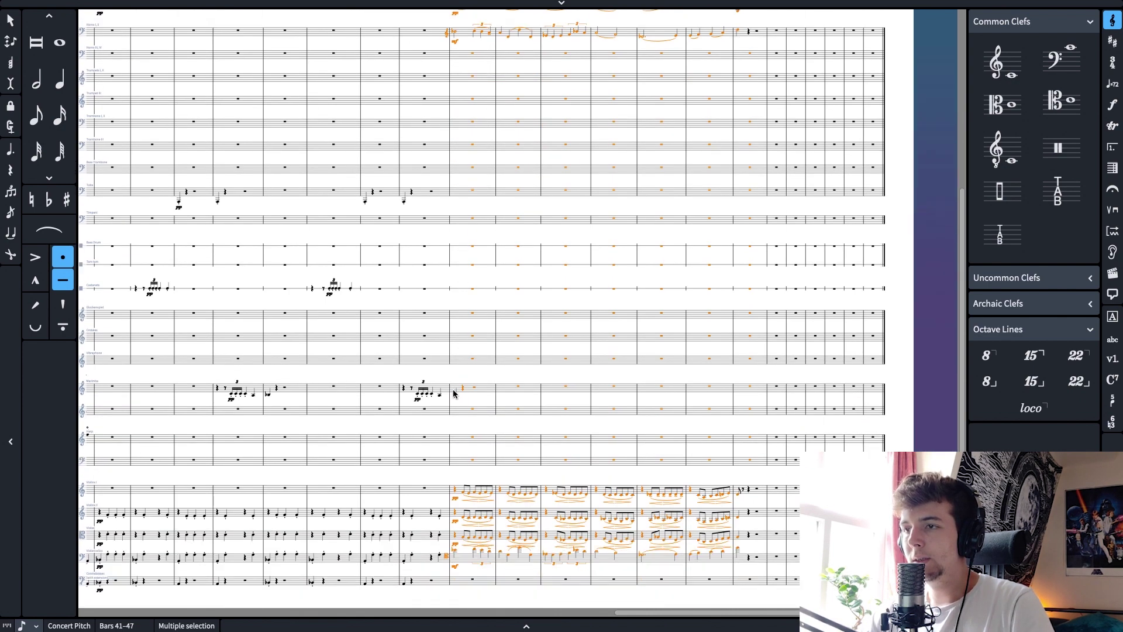
key(Escape)
scroll(712, 319, up, 3)
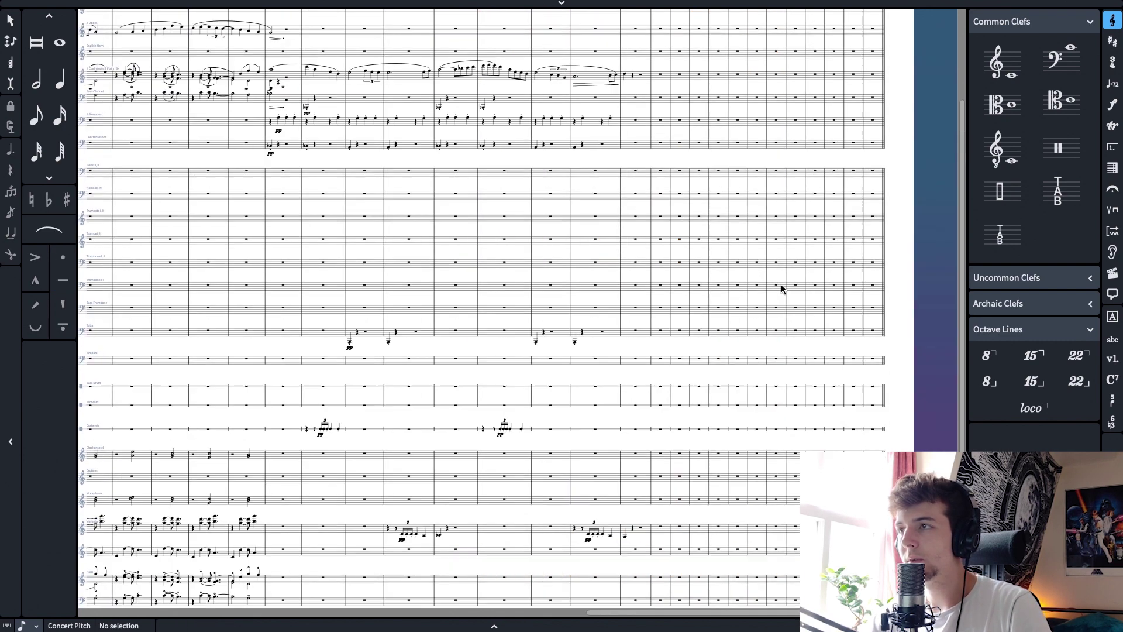
scroll(858, 67, up, 2)
click(859, 110)
key(ctrl+v)
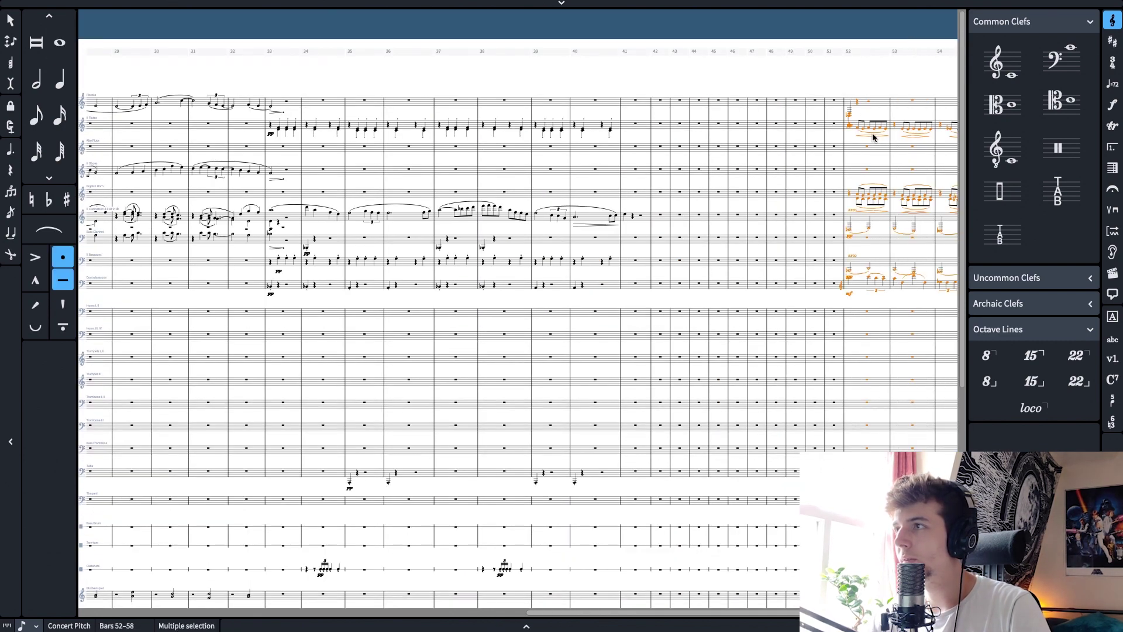
key(ctrl+z)
Paste the cut passage at bar 52, starting from the II Flutes staff
click(853, 125)
key(ctrl+v)
scroll(813, 188, down, 6)
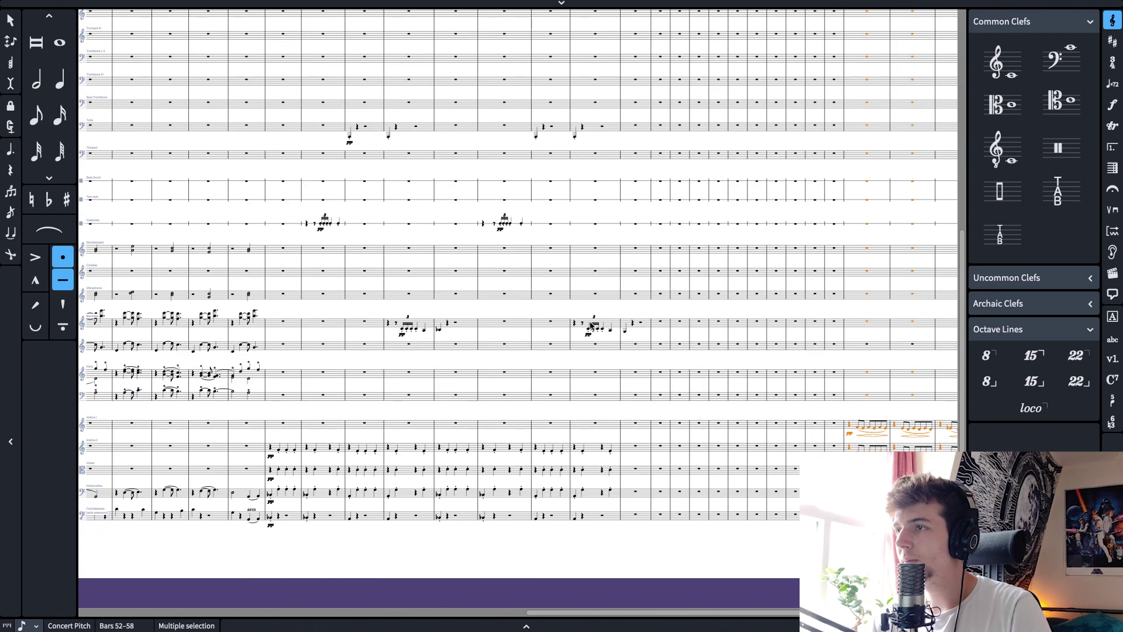
Copy the opening material in bars 1 to 8, from the Bass Clarinet staff down to the Marimba
scroll(601, 301, left, 5)
scroll(532, 399, left, 5)
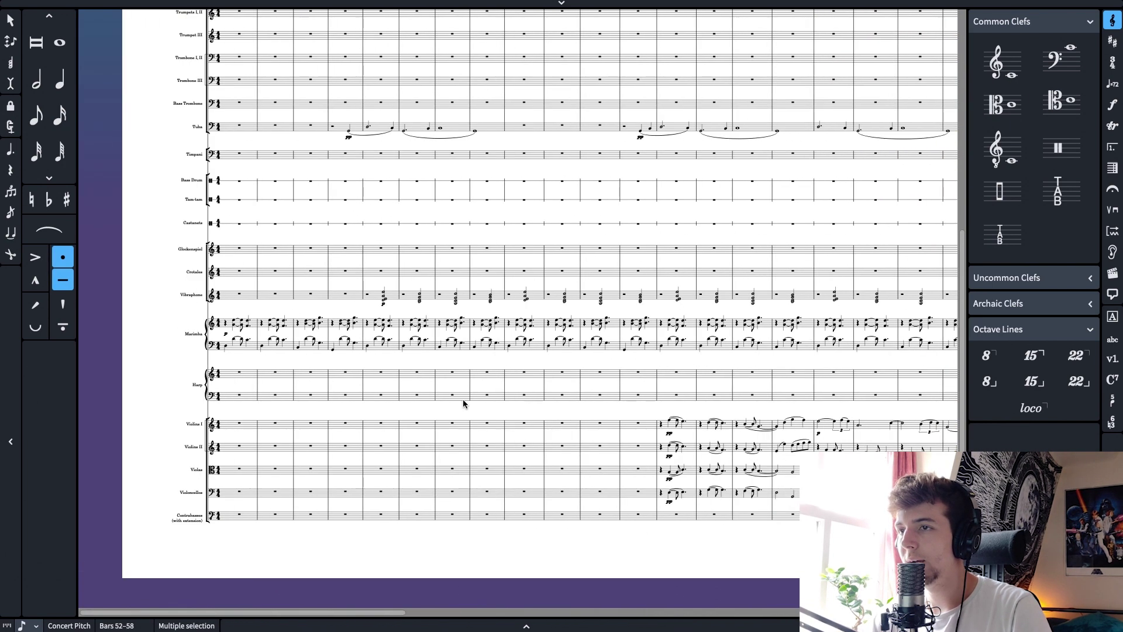
click(225, 351)
scroll(264, 328, up, 5)
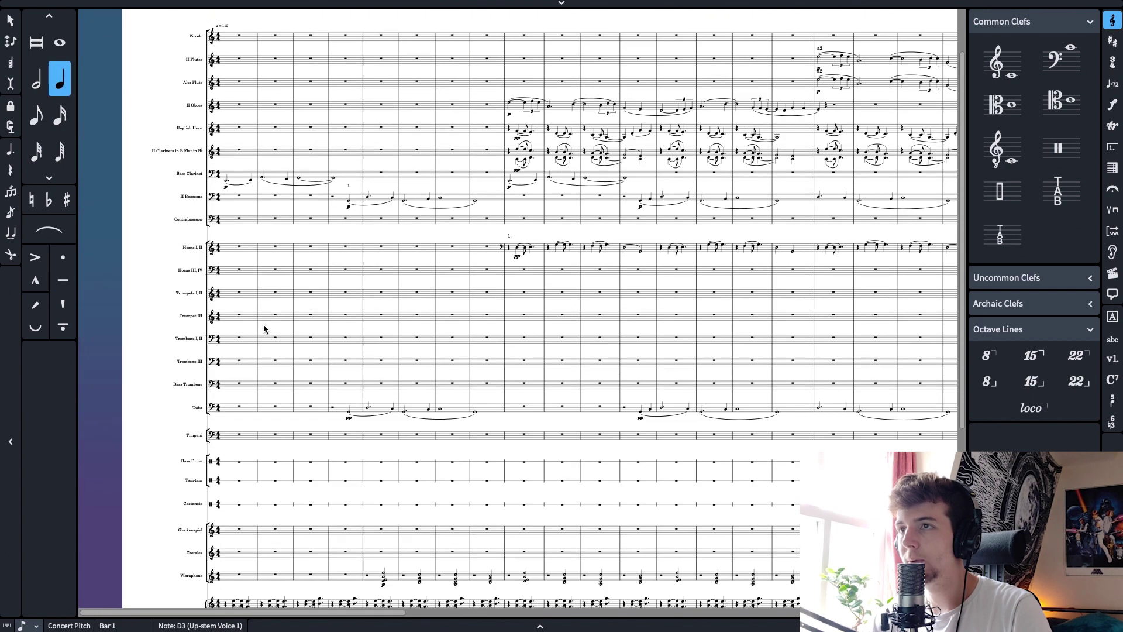
shift+click(475, 202)
scroll(287, 168, down, 1)
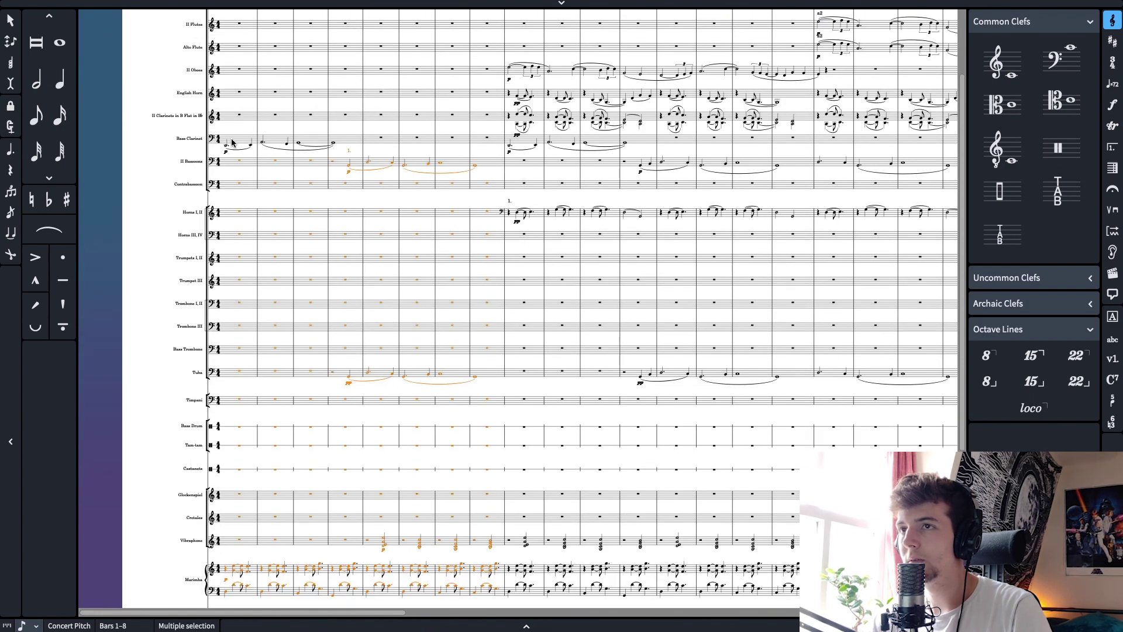
Paste the copied opening bars at bar 41, starting from the Bass Clarinet staff
scroll(542, 308, down, 6)
scroll(917, 280, right, 10)
scroll(916, 280, right, 2)
scroll(731, 251, up, 7)
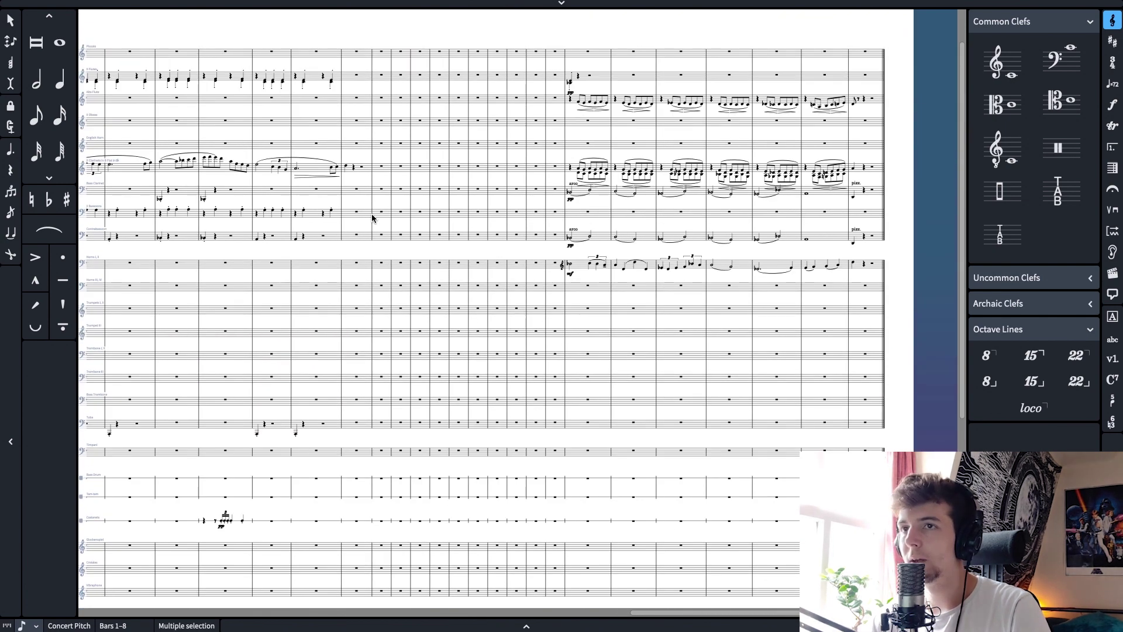
click(354, 189)
key(ctrl+v)
click(413, 232)
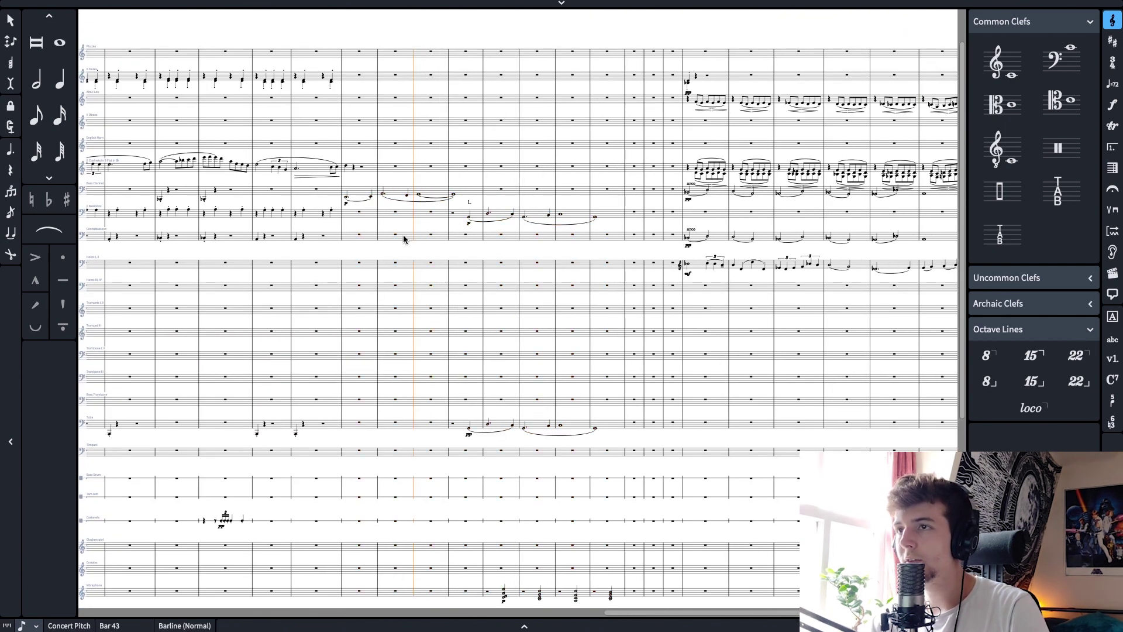
drag(395, 207, 401, 204)
Play back the score from the clarinet melody at bar 33 into the pasted opening material at bar 41
scroll(375, 176, left, 5)
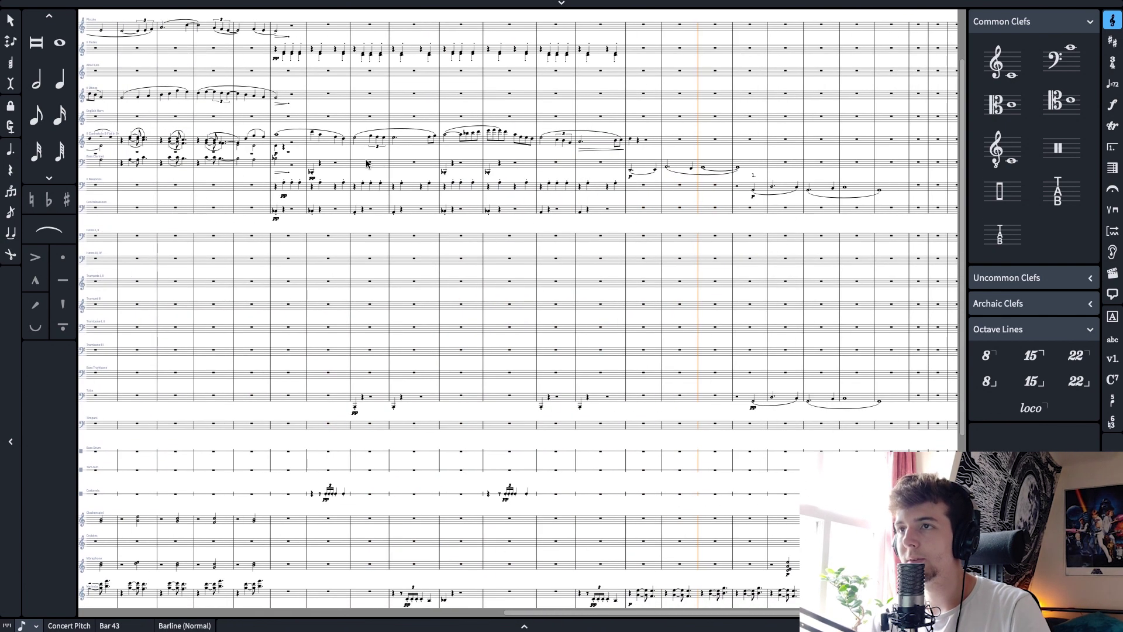
click(280, 138)
key(space)
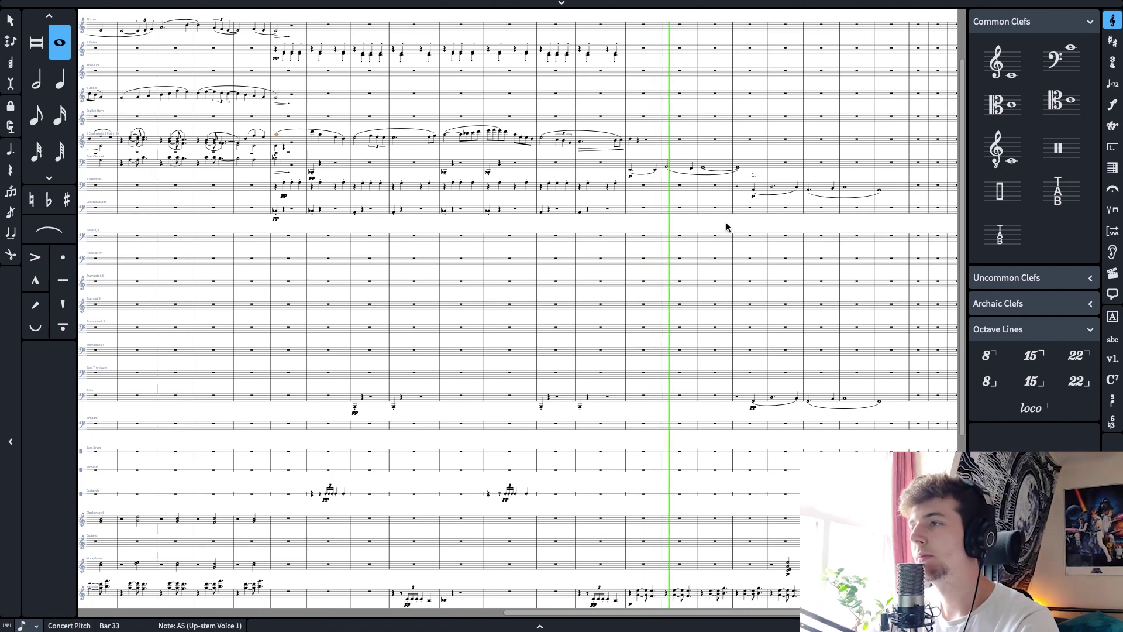
scroll(539, 181, down, 5)
scroll(545, 193, up, 4)
key(space)
Copy the Marimba's lower-staff figure from bar 41 into bar 40
scroll(553, 369, down, 5)
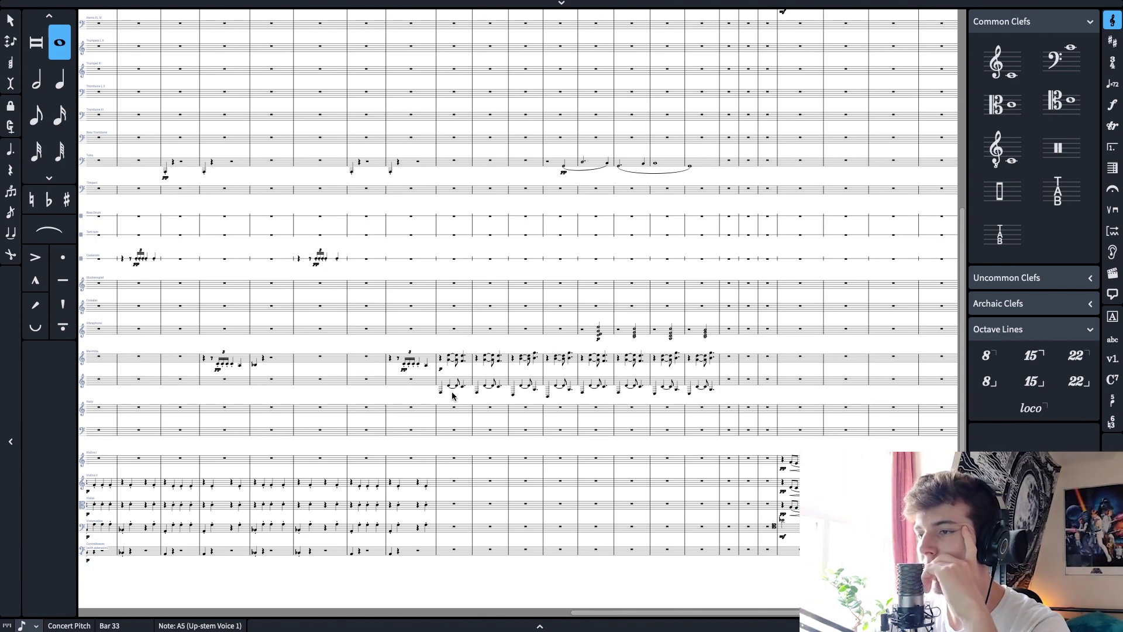
scroll(453, 396, up, 4)
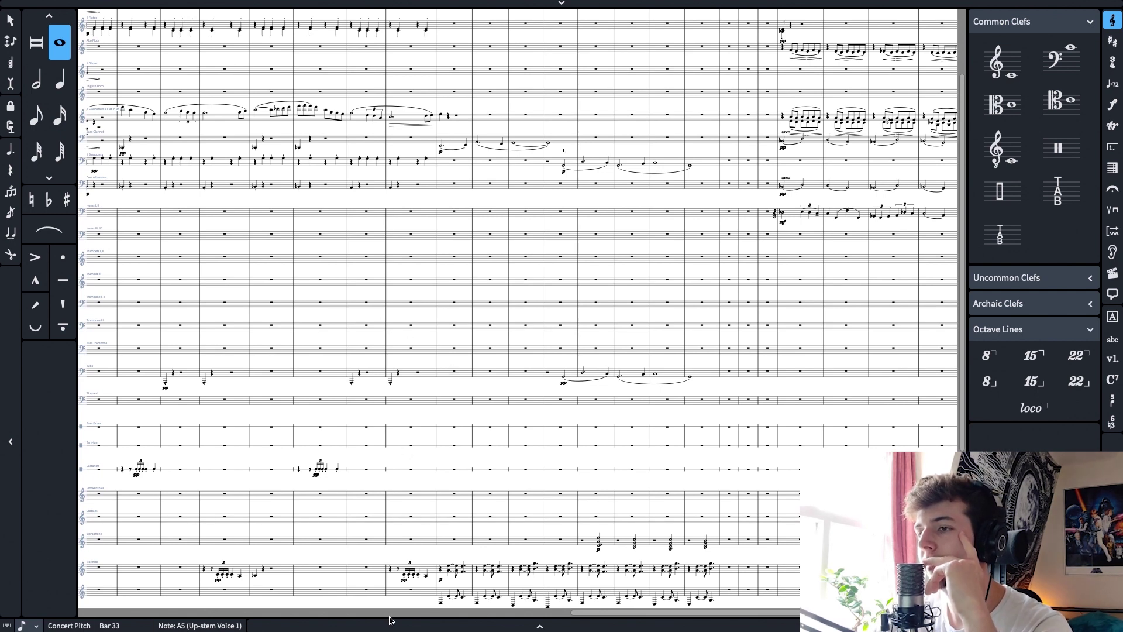
click(446, 601)
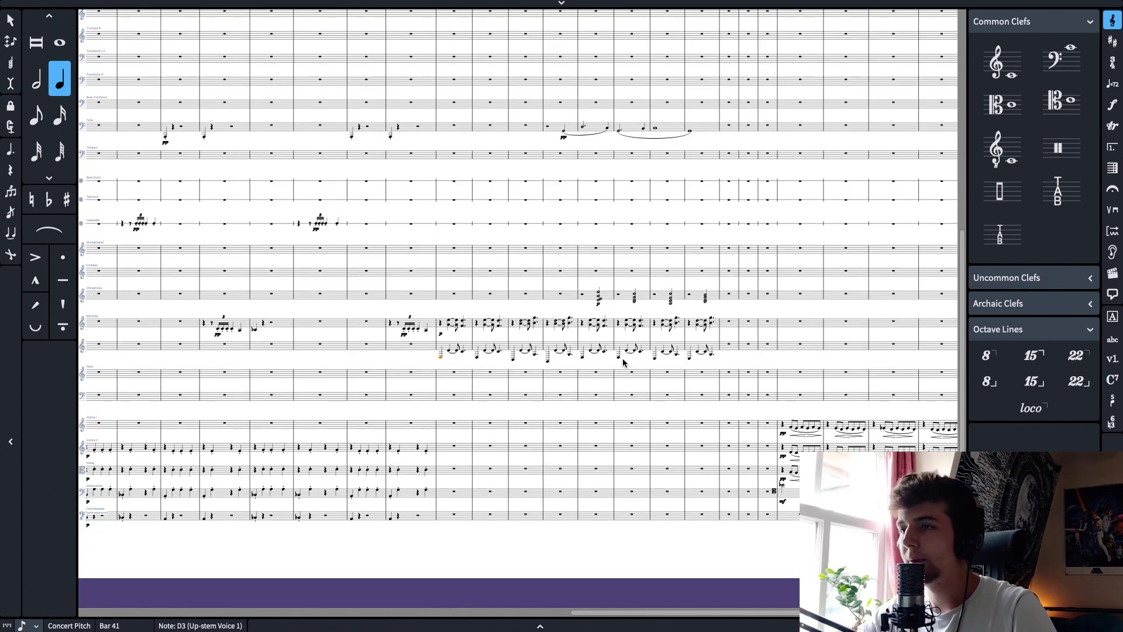
shift+click(463, 352)
key(ctrl+c)
click(409, 344)
key(ctrl+v)
Lower the first note of the Marimba's bar 40 left-hand figure to A2
click(391, 518)
click(390, 355)
key(Down)
key(Down)
key(Down)
key(Down)
key(Down)
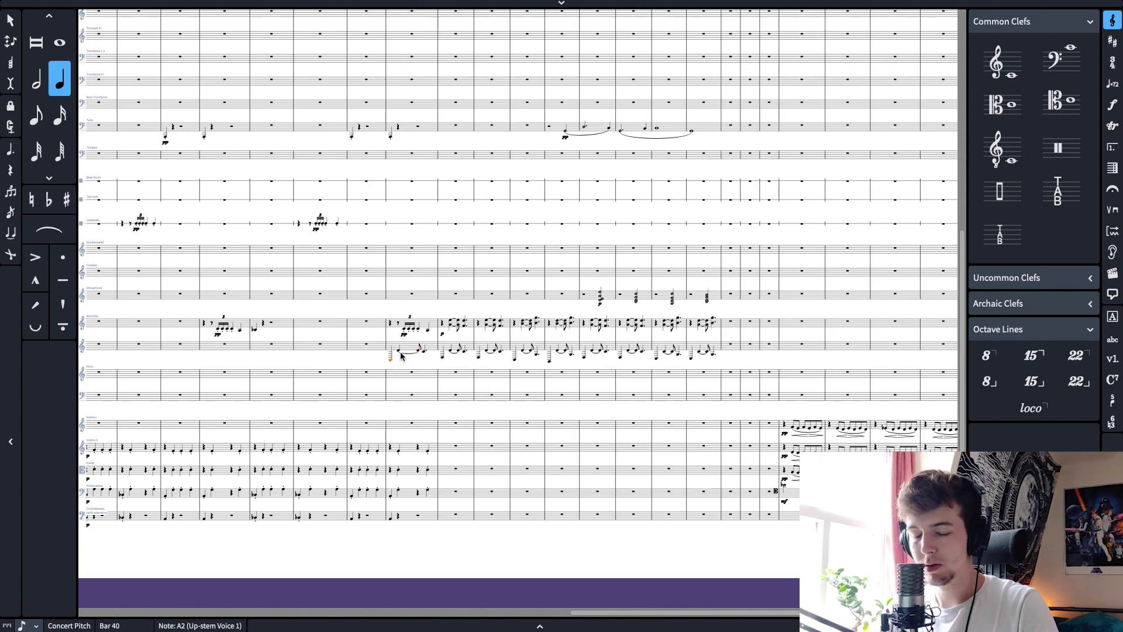
Repitch the rest of the Marimba's bar 40 left-hand figure, ending on E4, and add a bass clef at the start of that bar
click(400, 352)
key(alt+Down)
key(alt+Down)
key(alt+Down)
key(Right)
key(alt+Up)
key(alt+Up)
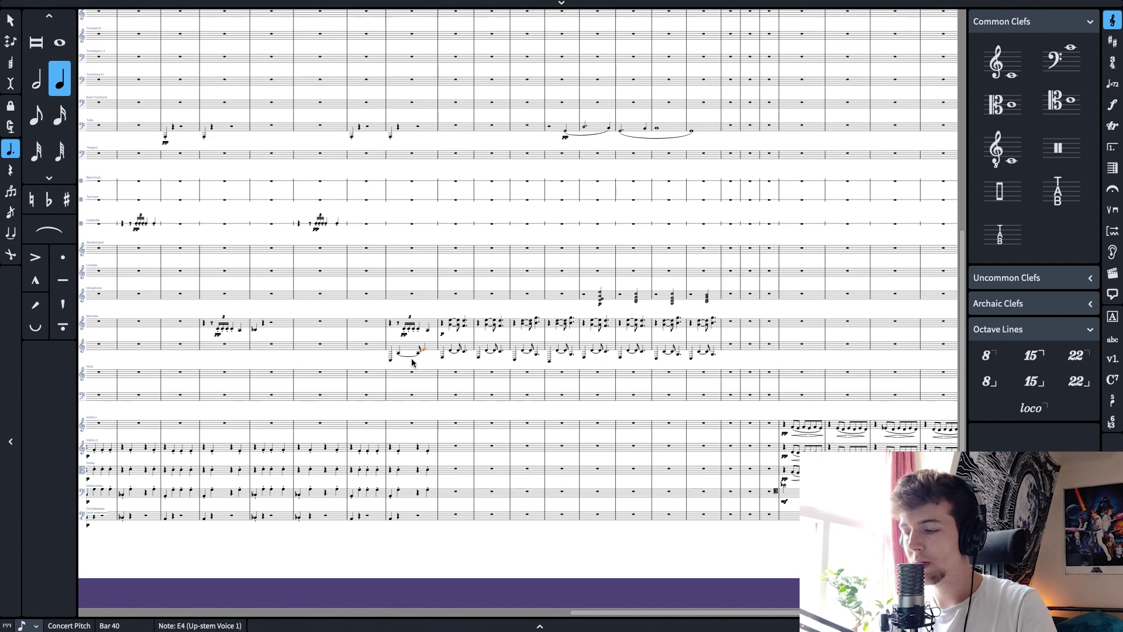
click(391, 359)
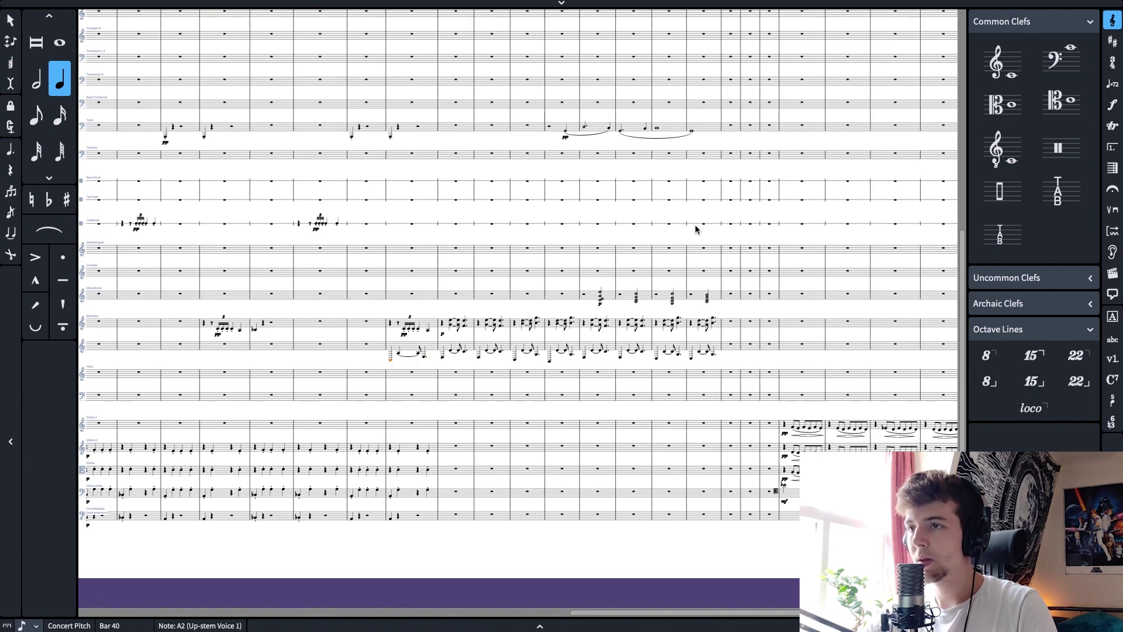
click(1052, 57)
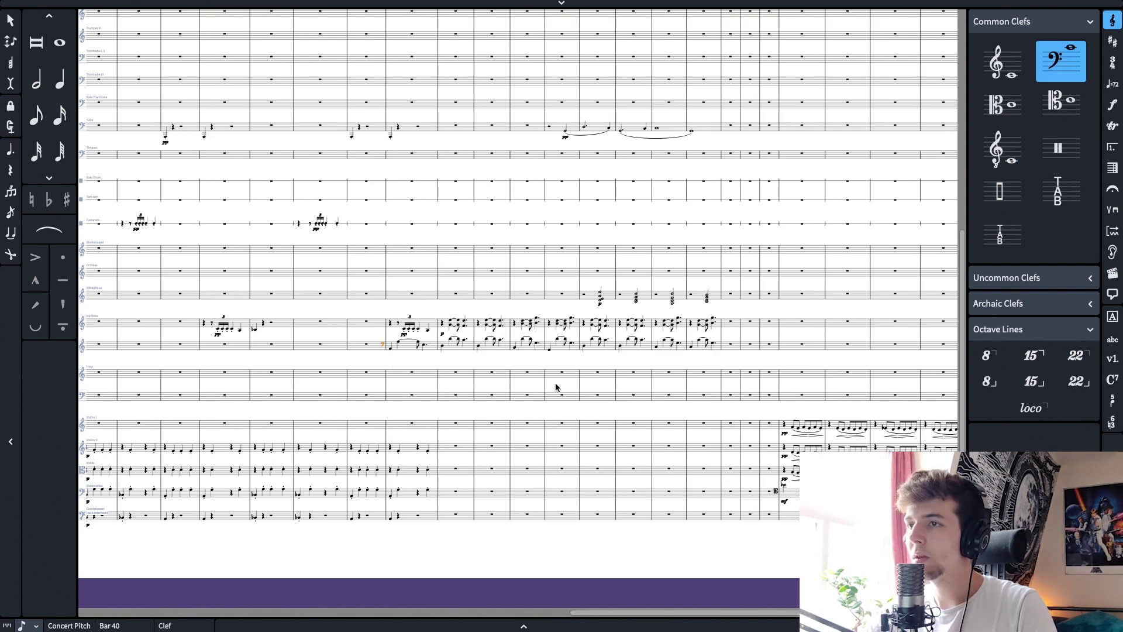
Check the Marimba notes around bar 40 against the Vibraphone chords in bars 45 to 48
click(390, 347)
click(425, 348)
click(443, 345)
click(450, 331)
click(428, 331)
click(406, 331)
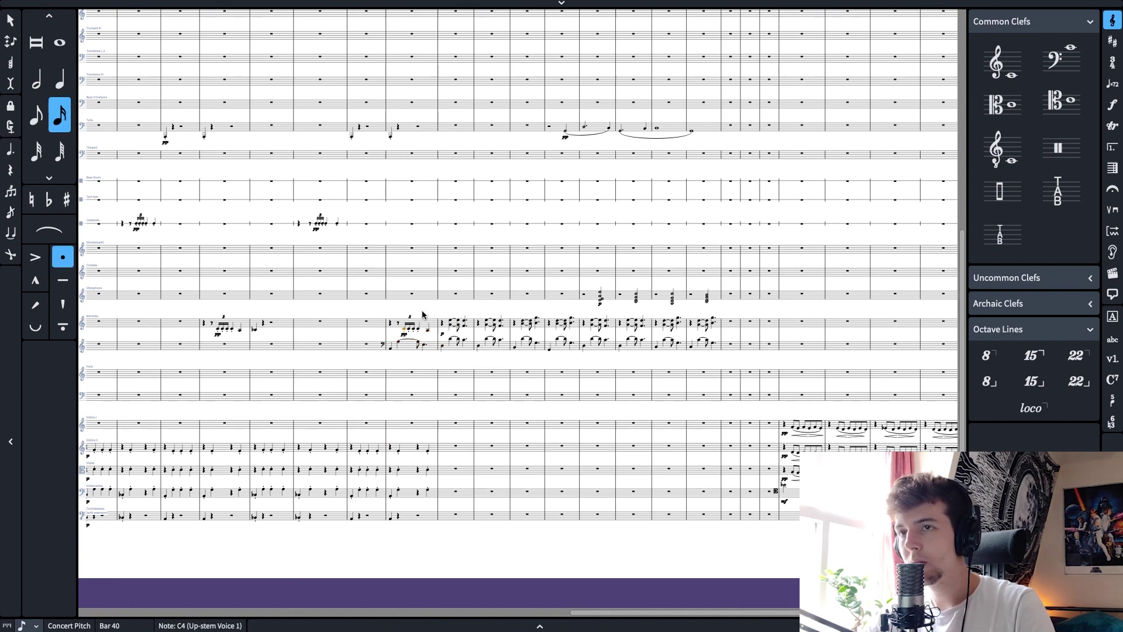
key(ctrl+plus)
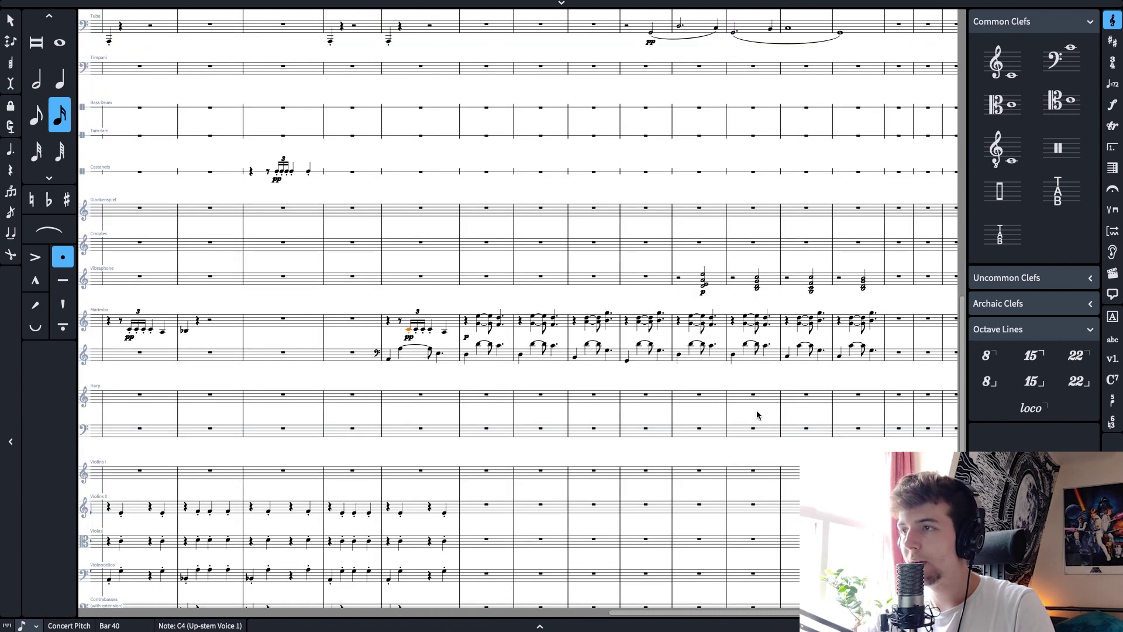
click(705, 283)
click(757, 284)
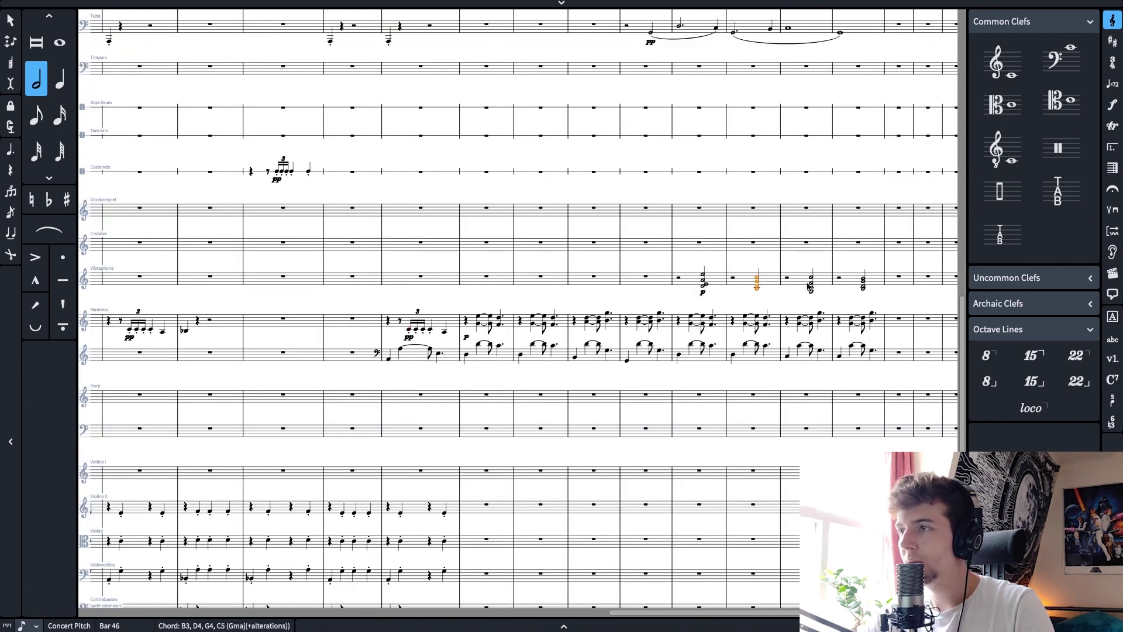
click(810, 283)
click(863, 284)
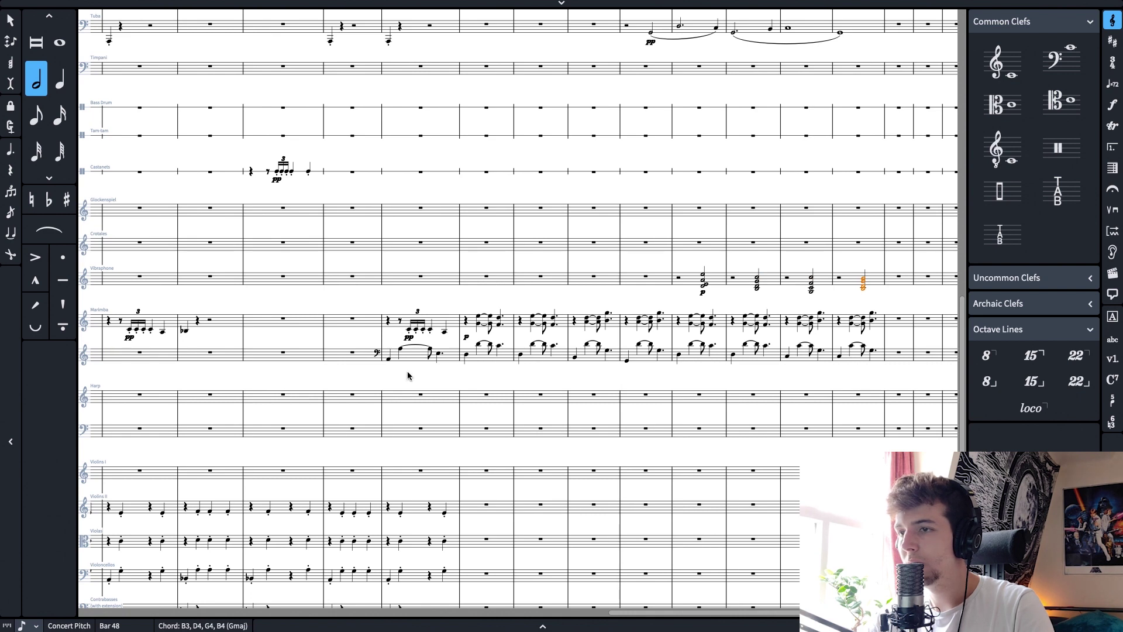
click(388, 359)
Copy the Vibraphone chord B3, D4, G4, B4 from bar 48 into the second half of bar 40
click(862, 283)
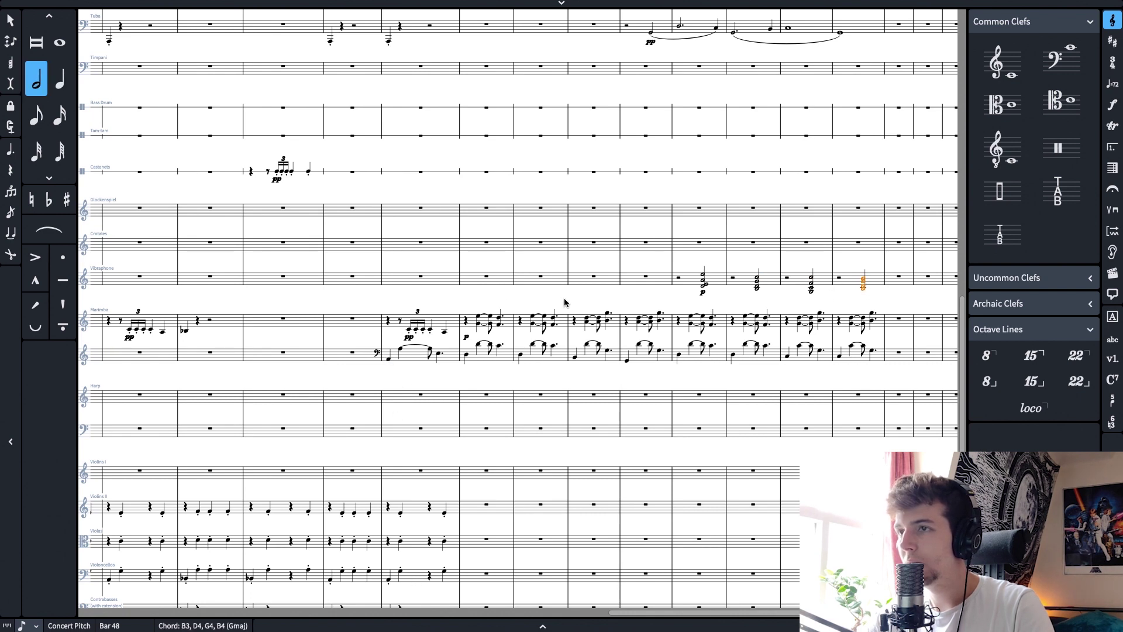
click(412, 284)
key(ctrl+v)
key(alt+Right)
key(alt+Right)
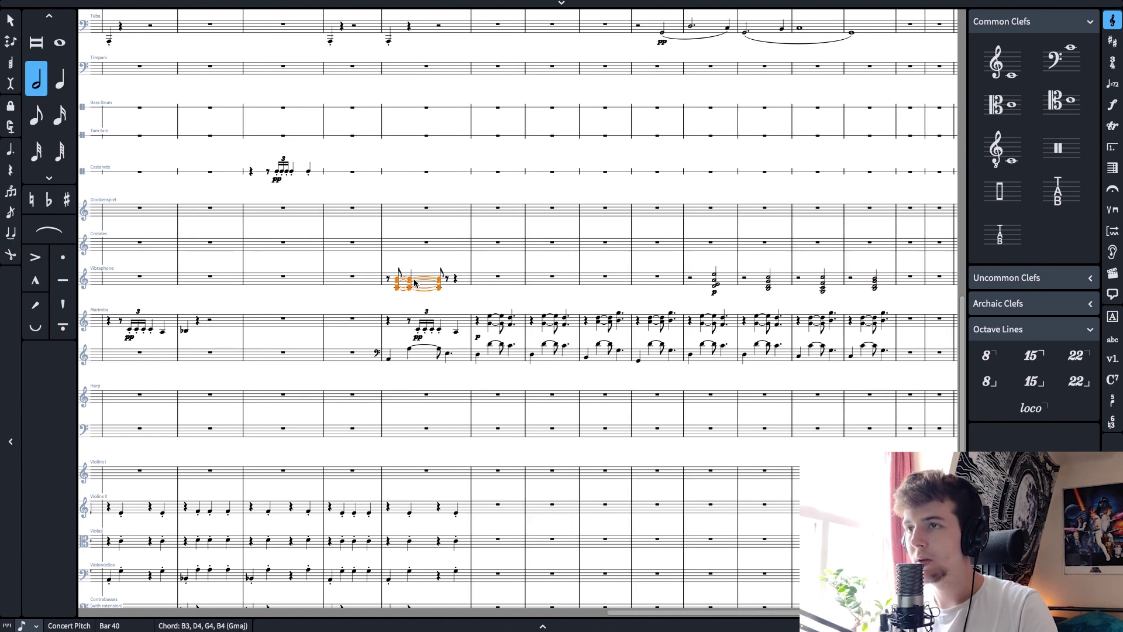
key(alt+Right)
key(alt+Right)
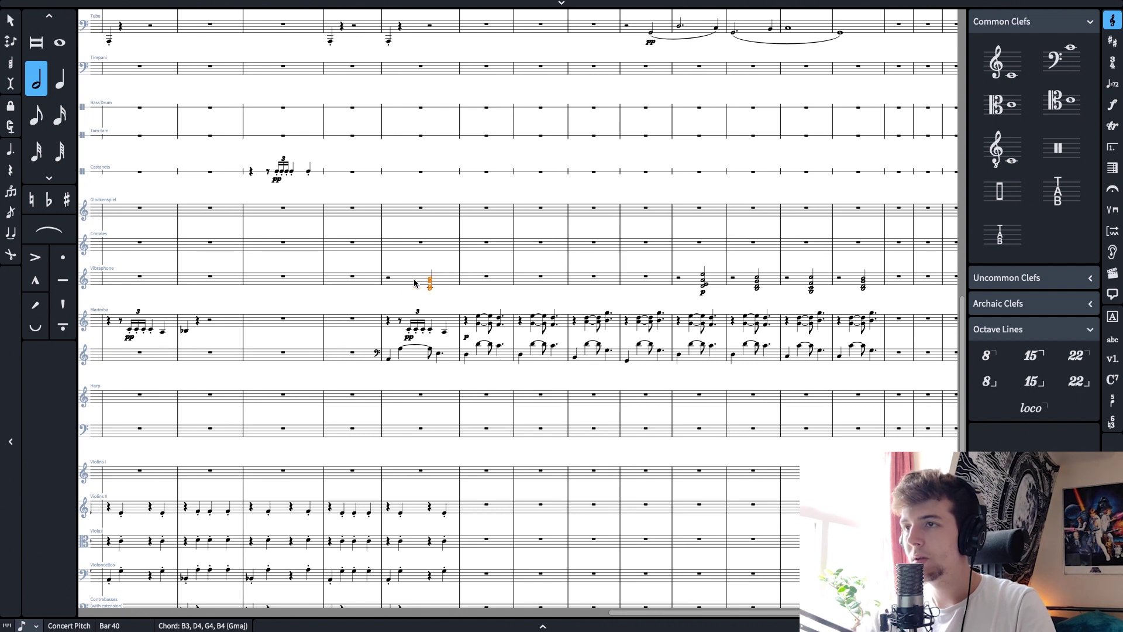
Play back the Vibraphone and Marimba parts in bar 40
click(387, 278)
shift+click(400, 354)
key(p)
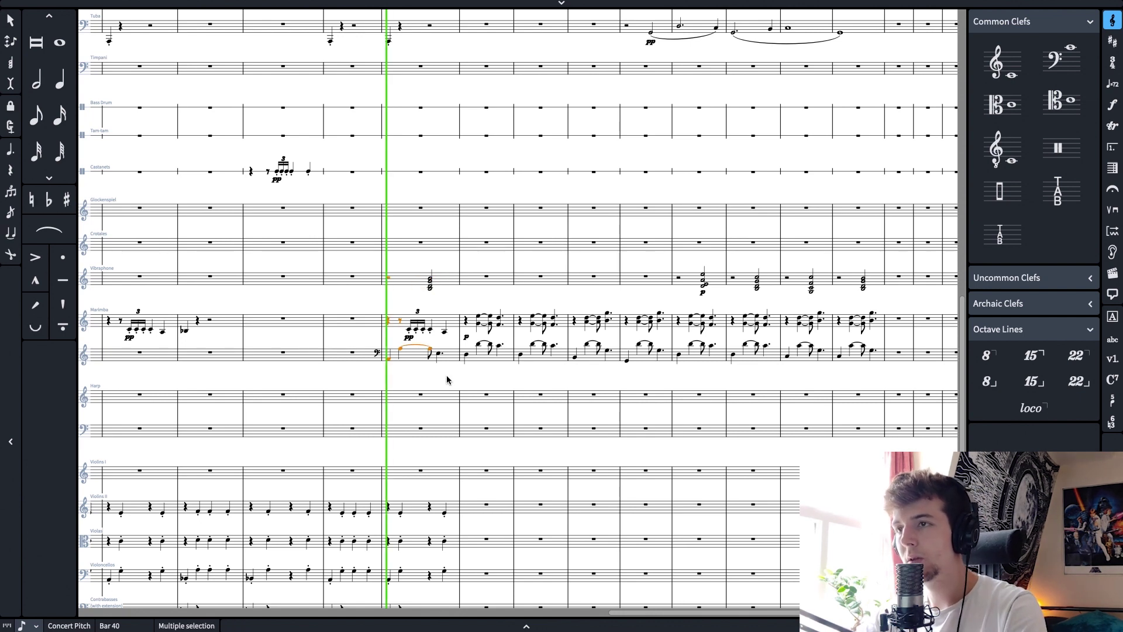
key(space)
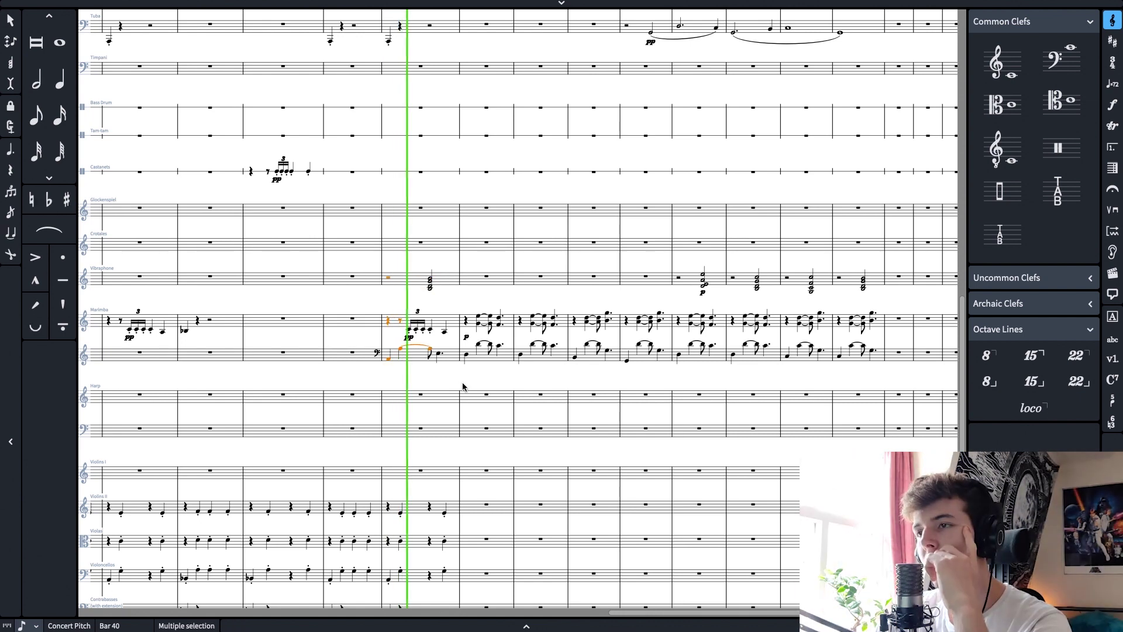
key(space)
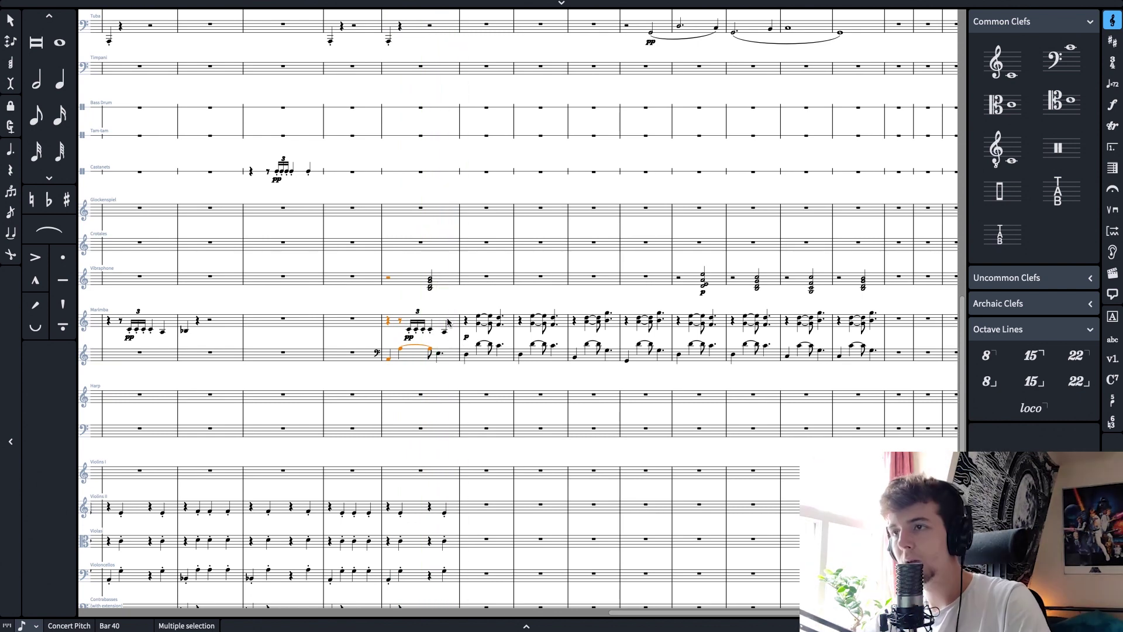
click(432, 283)
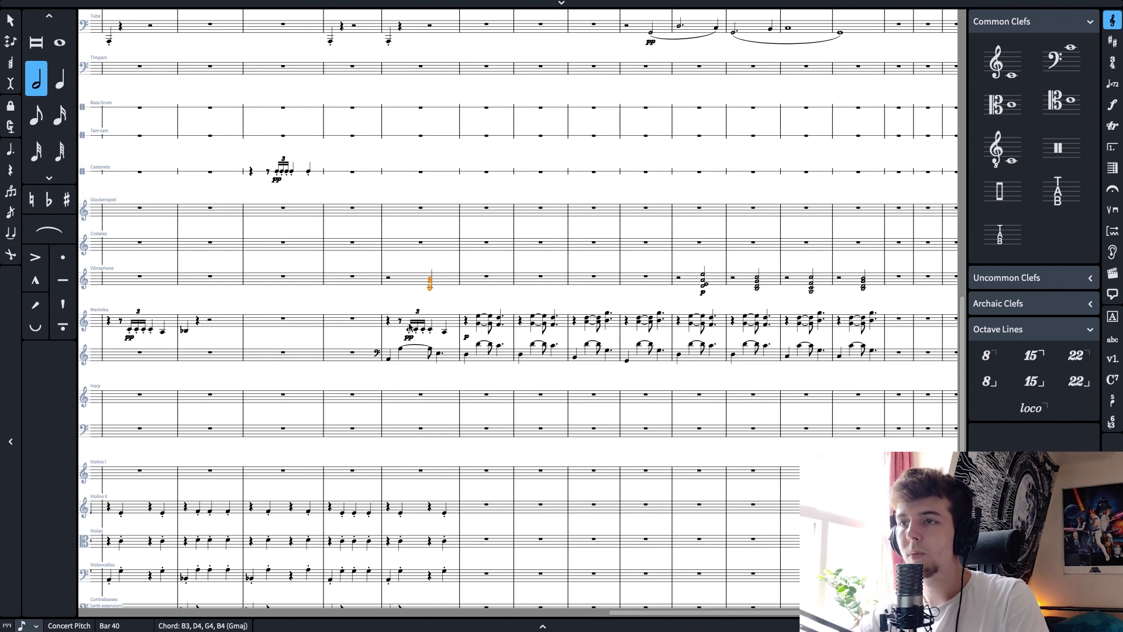
Raise the Vibraphone chord in bar 40 to C4, E4, A4, C5 and copy it to the start of bar 41
click(429, 289)
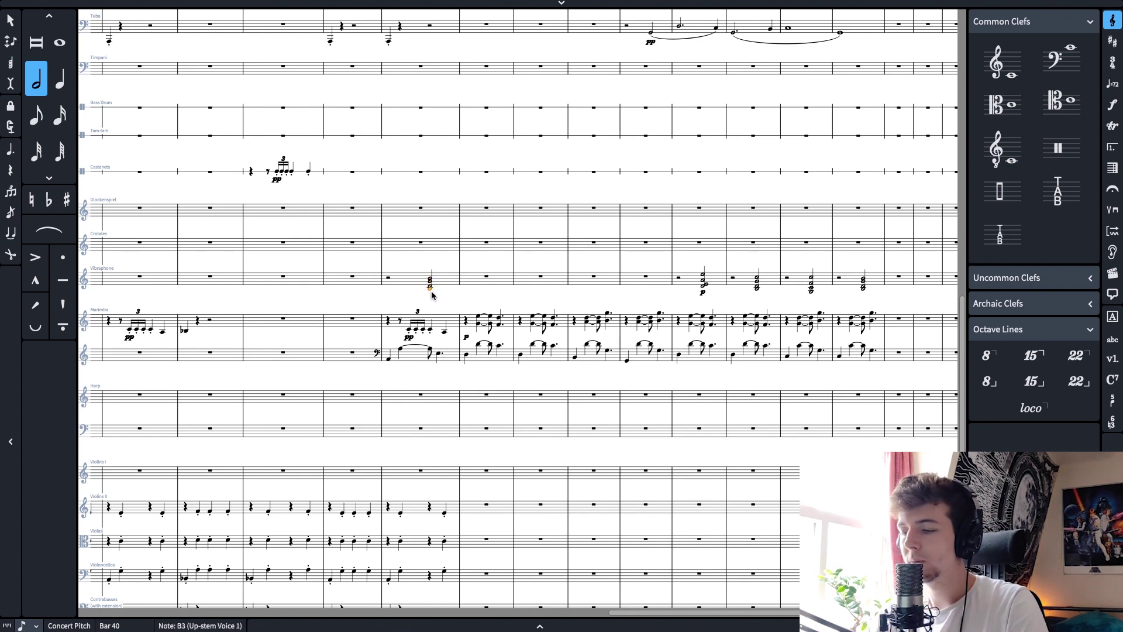
key(Up)
key(alt+Up)
key(Up)
key(alt+Up)
key(Up)
key(alt+Up)
click(431, 285)
alt+click(470, 285)
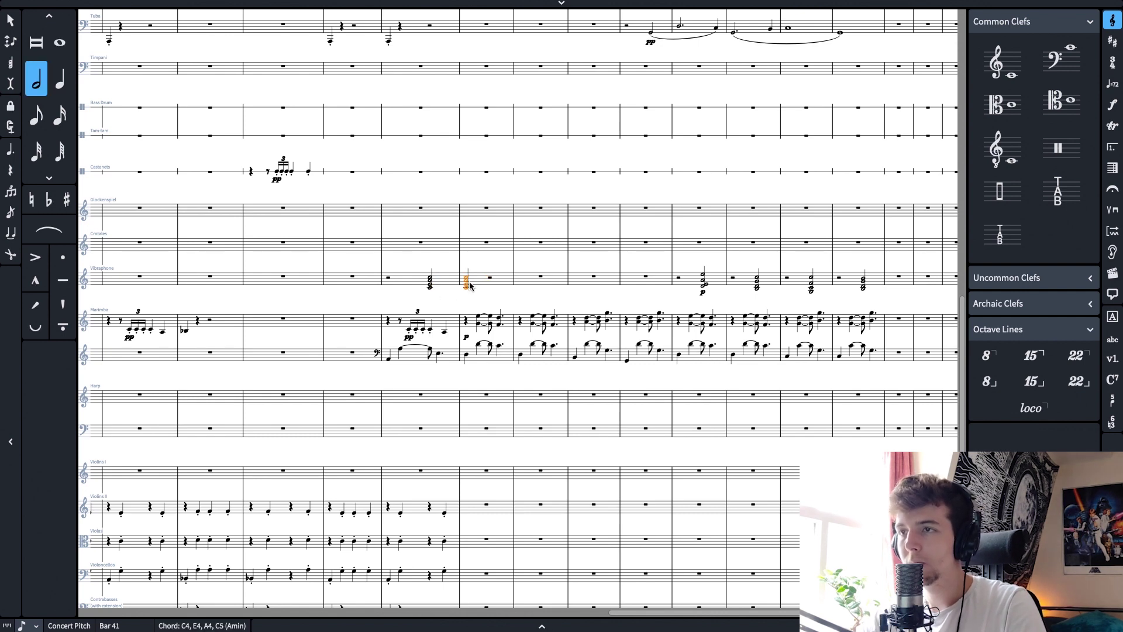
Revoice the Vibraphone chord at the start of bar 41 as A3, E4, A4 and D5
key(alt+Up)
key(Up)
key(alt+Down)
key(alt+Down)
key(alt+Down)
key(alt+Down)
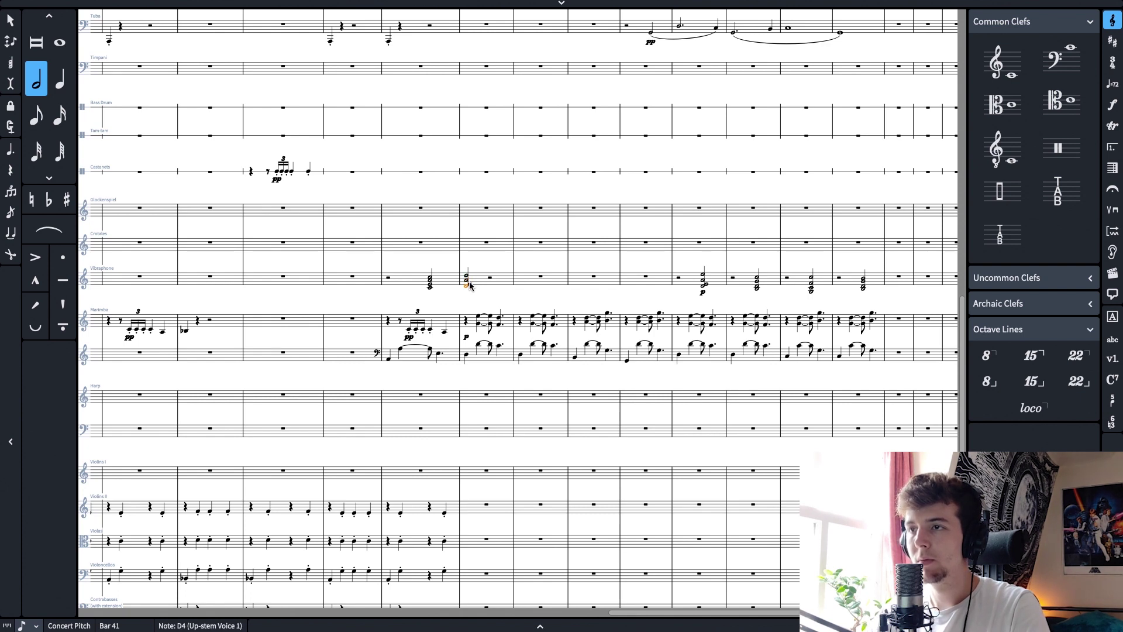
key(super+shift+a)
key(Escape)
click(467, 286)
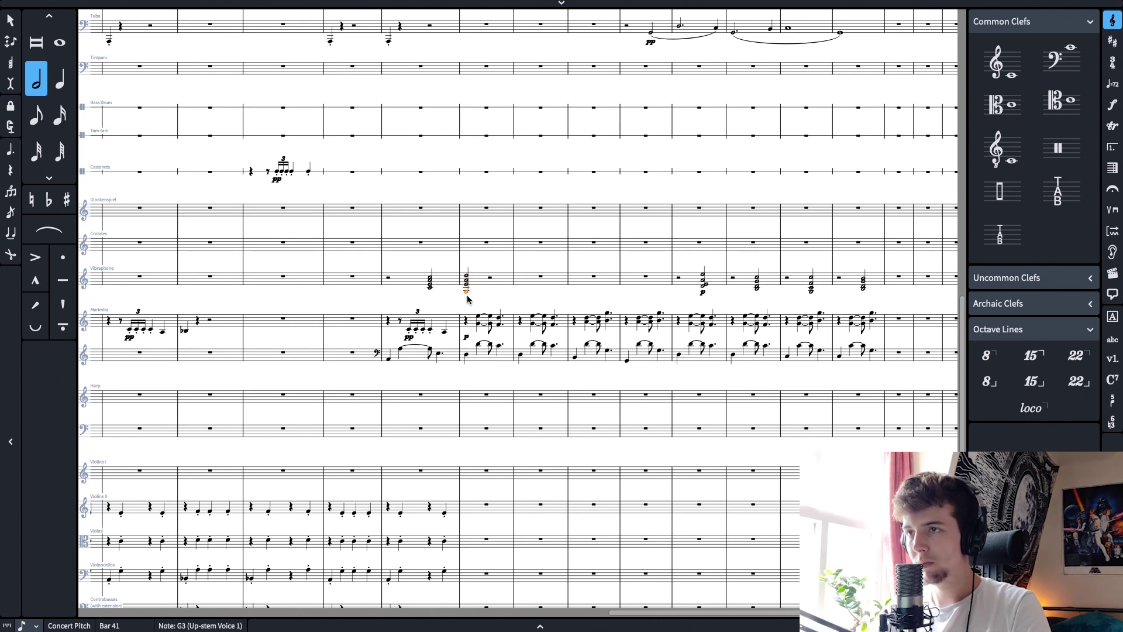
key(Up)
key(Up)
key(Down)
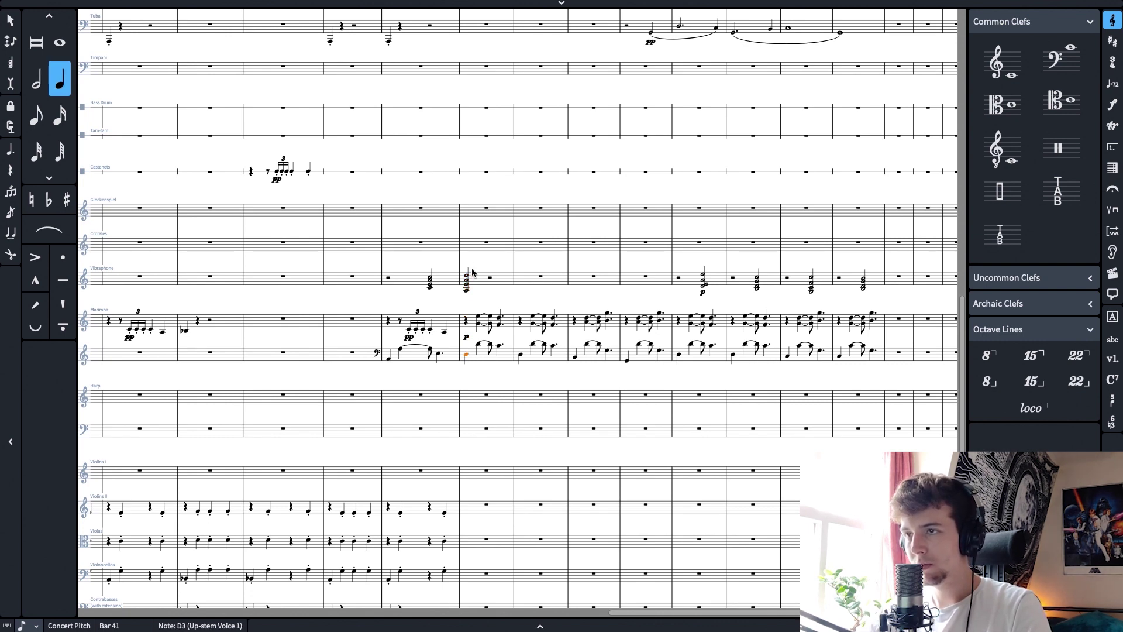
Lengthen the whole Vibraphone chord in bar 41 to a whole note
shift+click(467, 278)
click(491, 296)
click(468, 270)
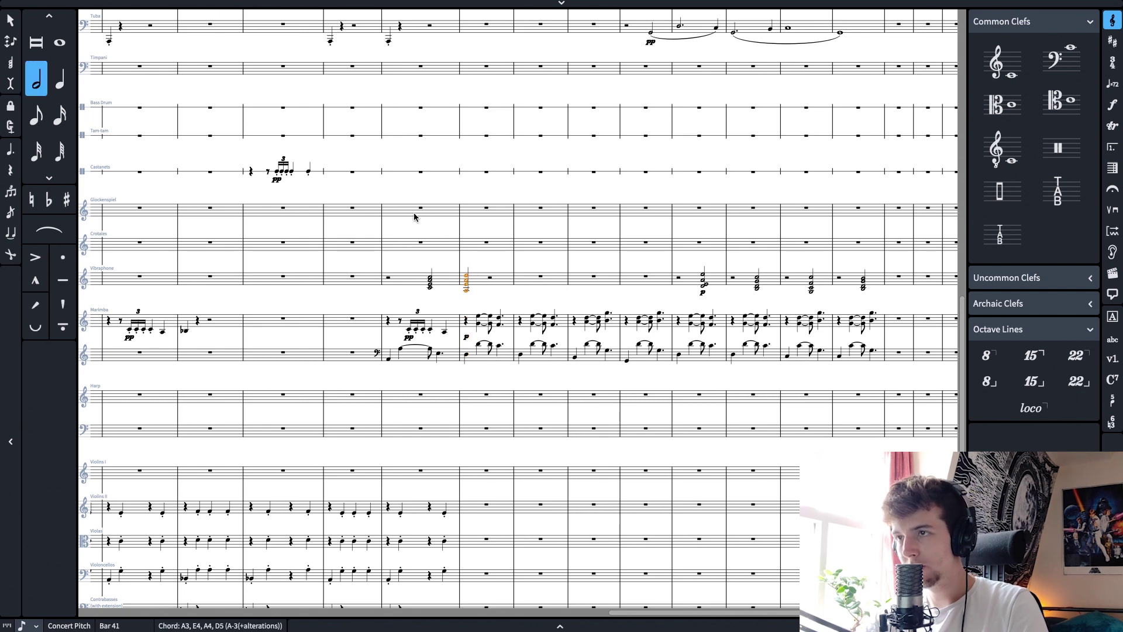
click(59, 42)
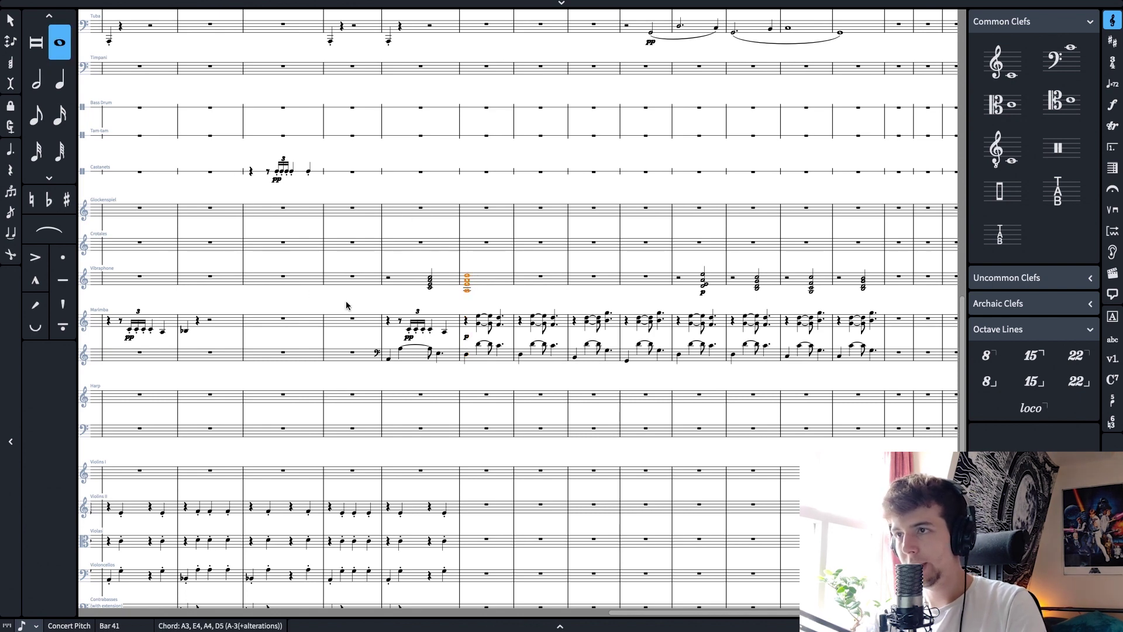
click(388, 279)
click(431, 283)
Copy the Marimba's left-hand figure from bar 40 into bar 40 of the Contrabasses
scroll(451, 292, down, 2)
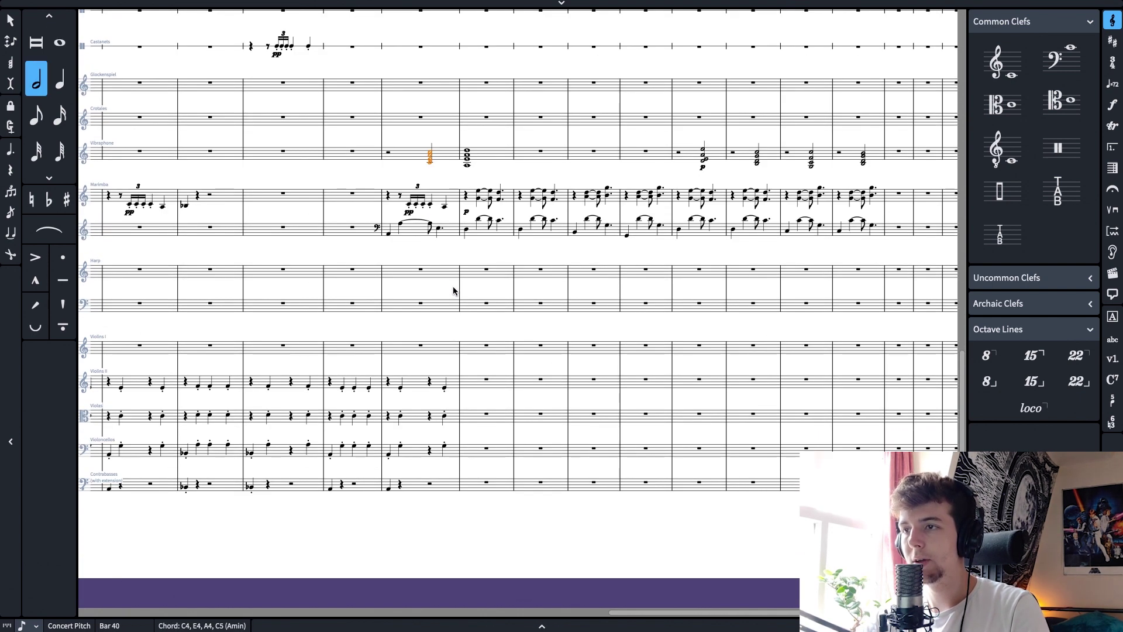
click(421, 236)
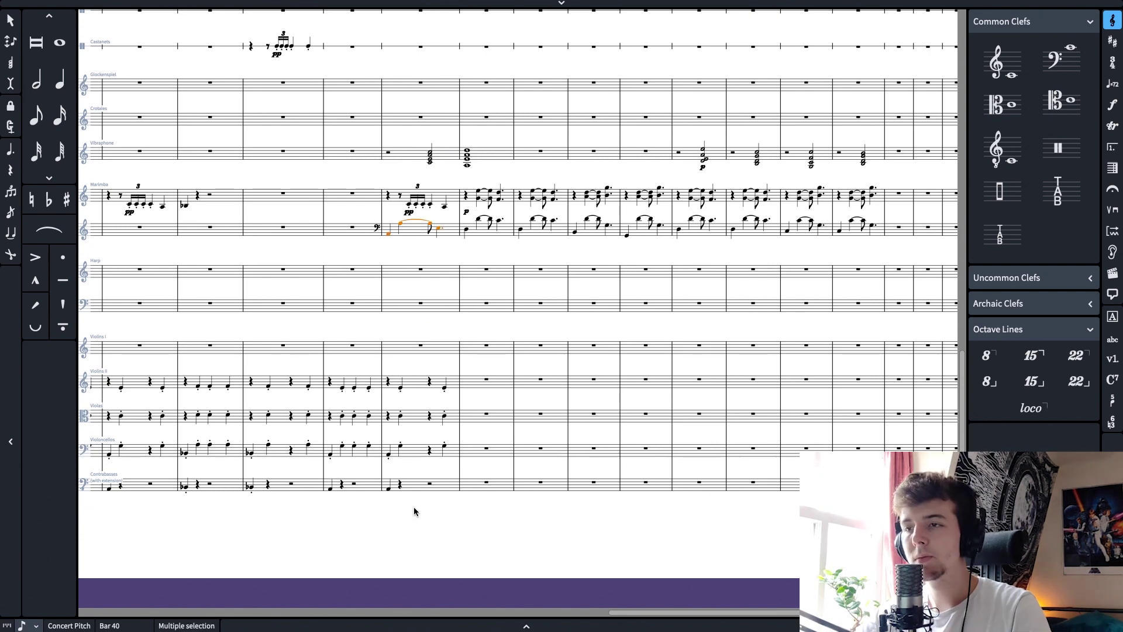
click(389, 489)
key(super+v)
scroll(411, 386, up, 4)
scroll(414, 349, down, 4)
click(437, 276)
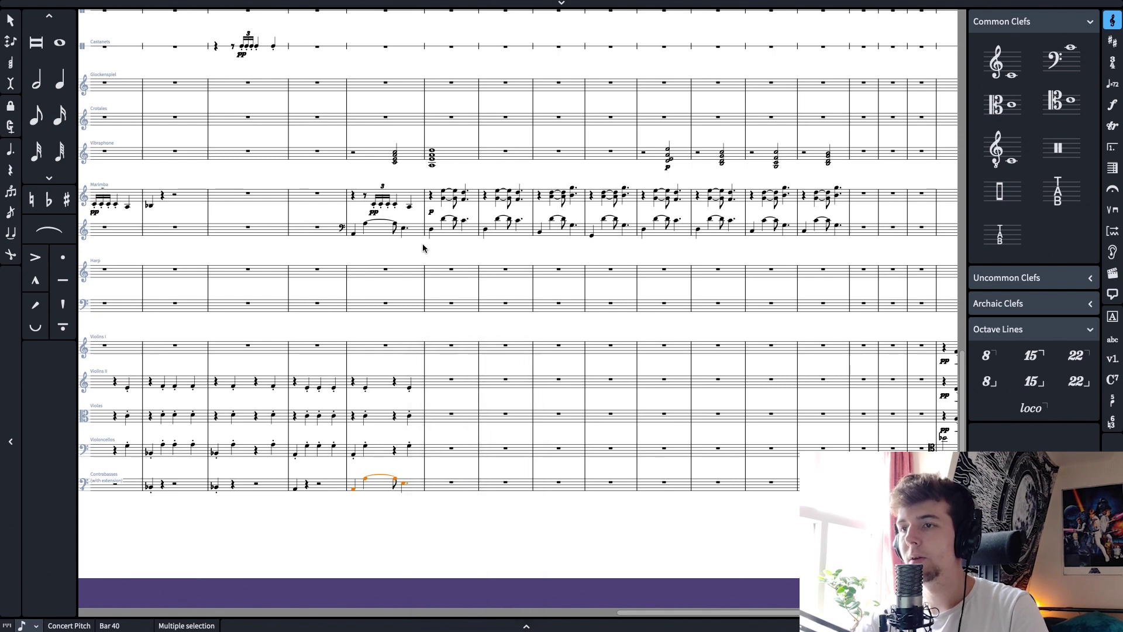
Place the same Marimba left-hand figure in bar 40 of the Contrabassoon
scroll(423, 251, up, 15)
click(352, 324)
key(super+v)
key(super+alt+Down)
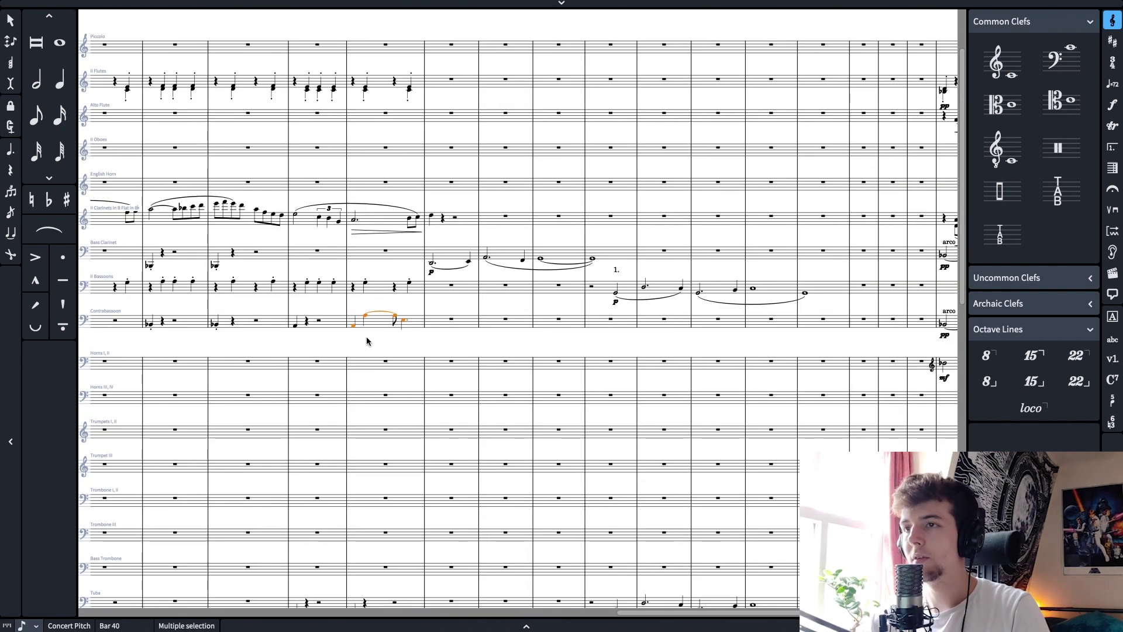
Add diminuendo hairpins across bar 40 in the Bassoons and the Contrabassoon
click(370, 287)
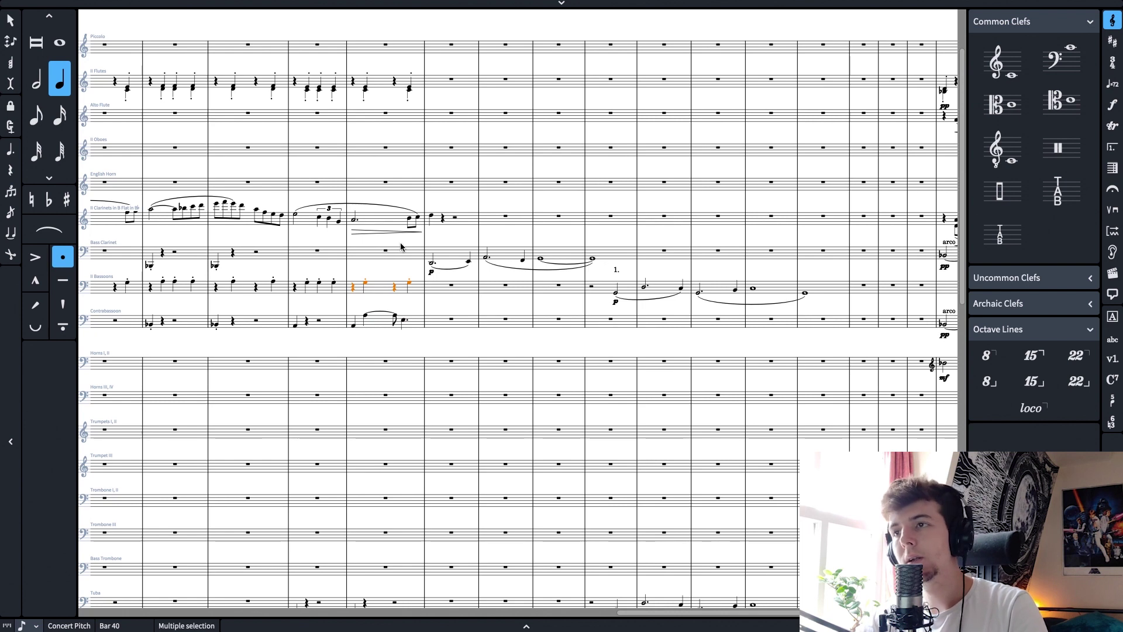
click(394, 233)
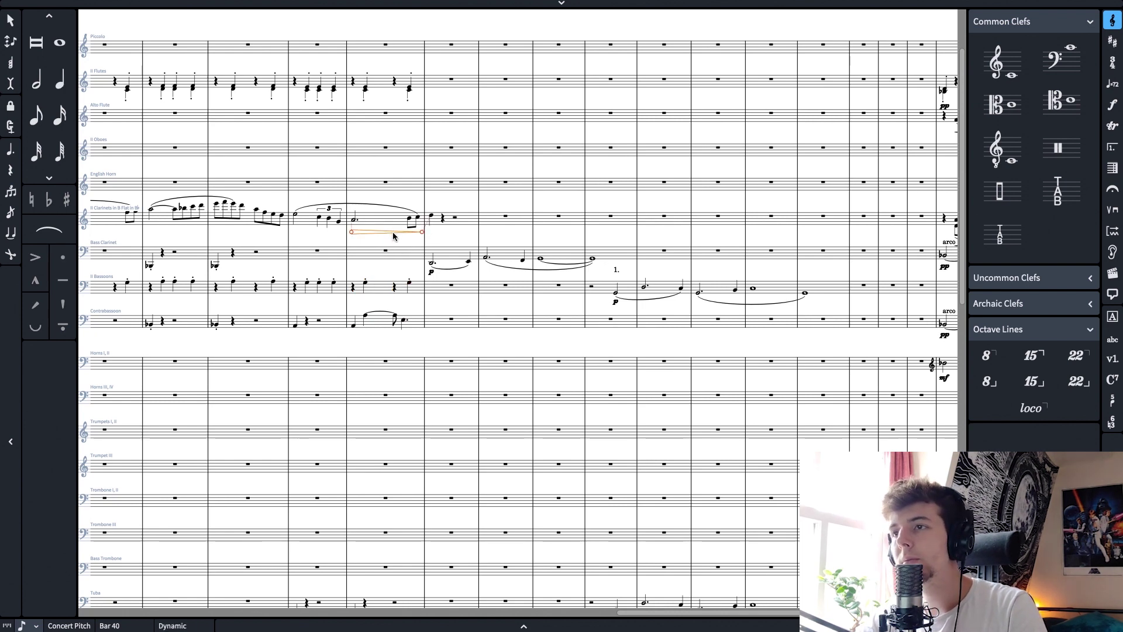
click(383, 289)
click(1112, 104)
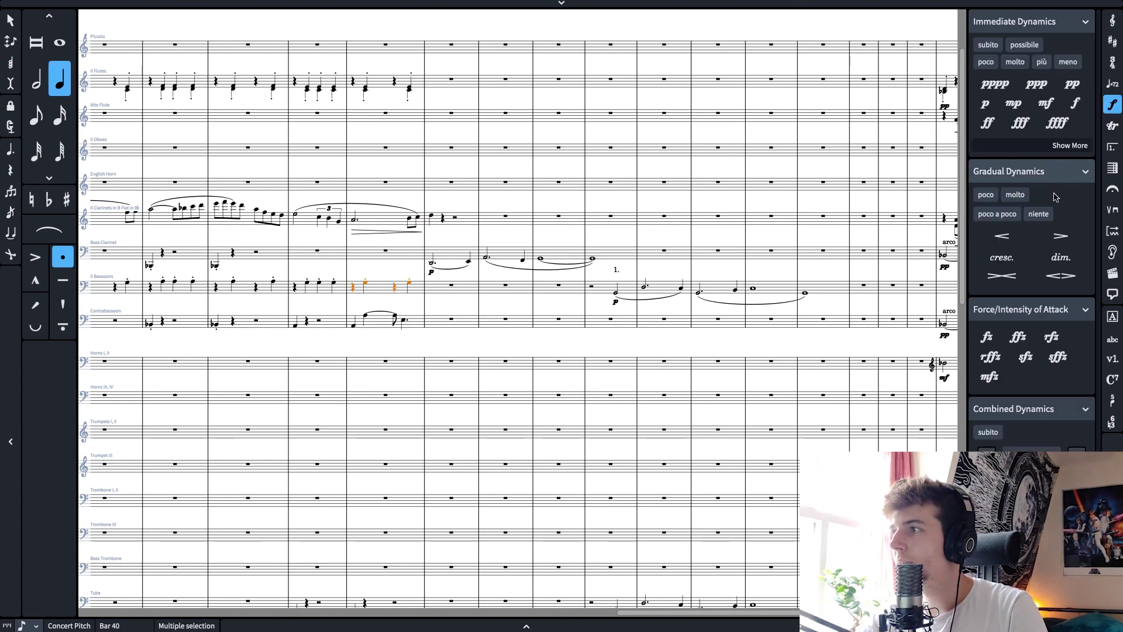
click(1058, 242)
scroll(395, 313, down, 1)
click(382, 289)
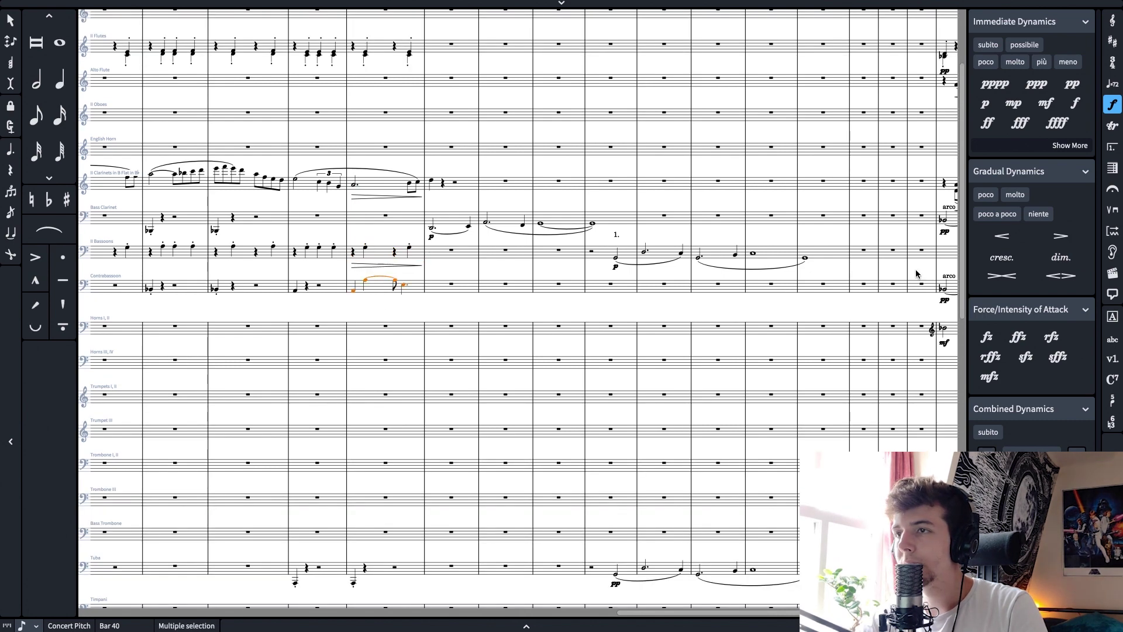
click(1060, 238)
click(1060, 239)
click(391, 359)
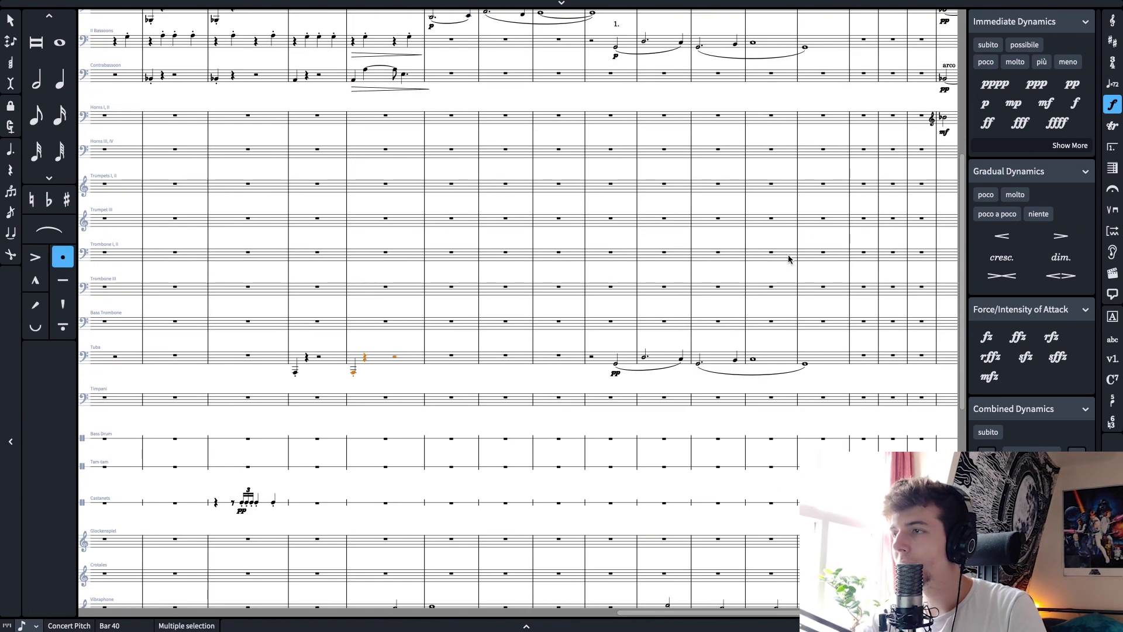
Delete the Marimba's pp marking in bar 40 and add a diminuendo hairpin spanning the whole bar
scroll(408, 237, down, 7)
click(353, 266)
shift+click(428, 267)
click(1061, 237)
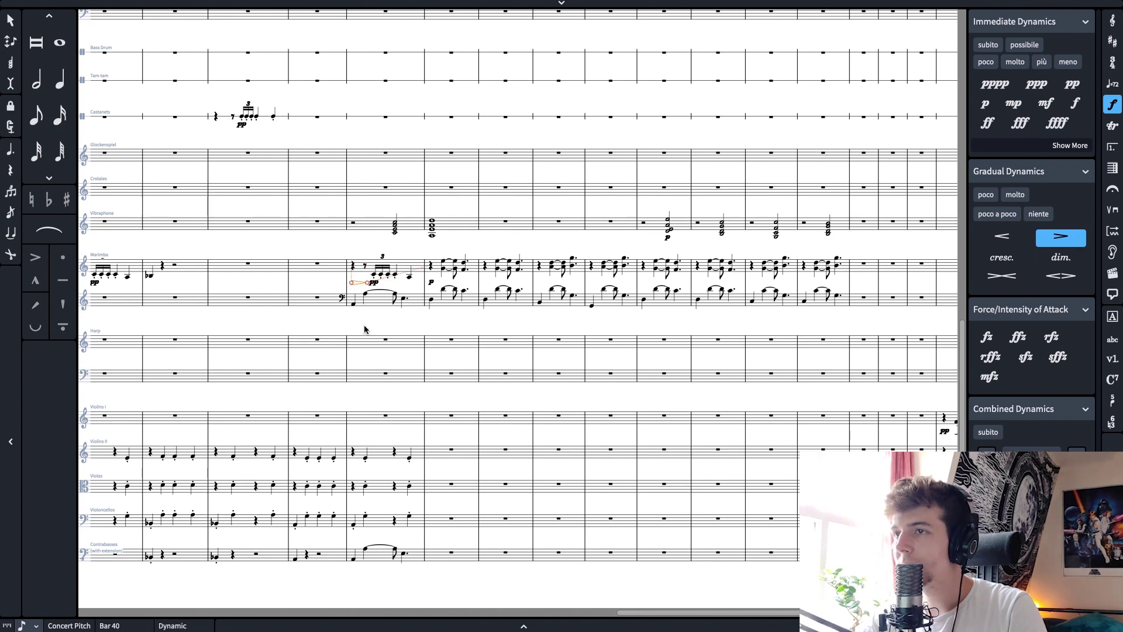
key(Delete)
click(372, 283)
key(Delete)
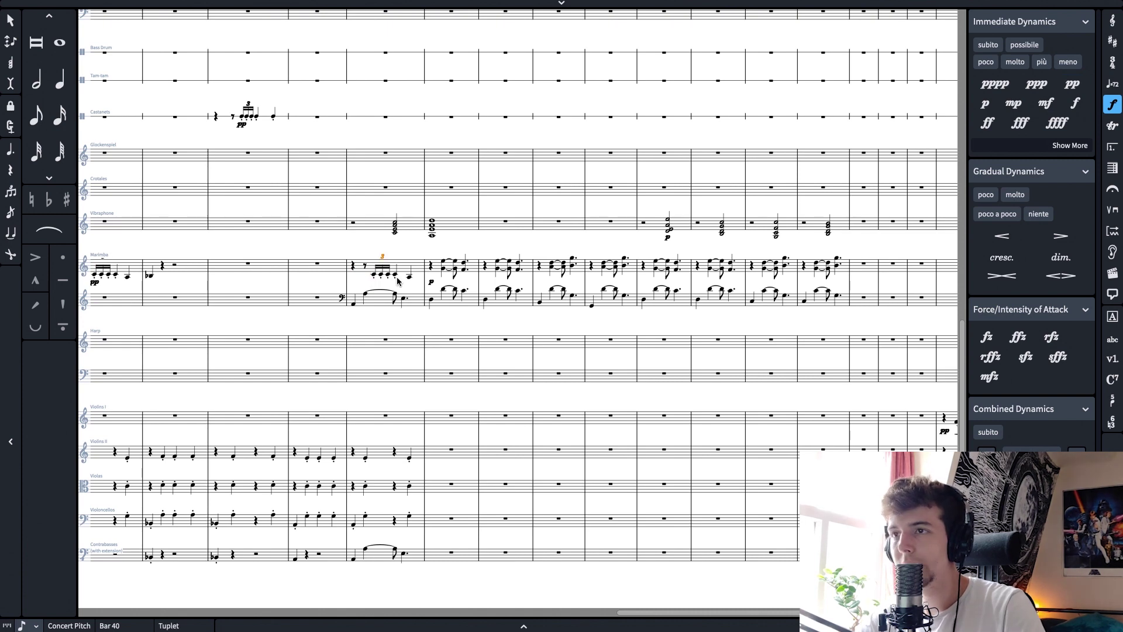
click(353, 267)
shift+click(410, 275)
click(1060, 237)
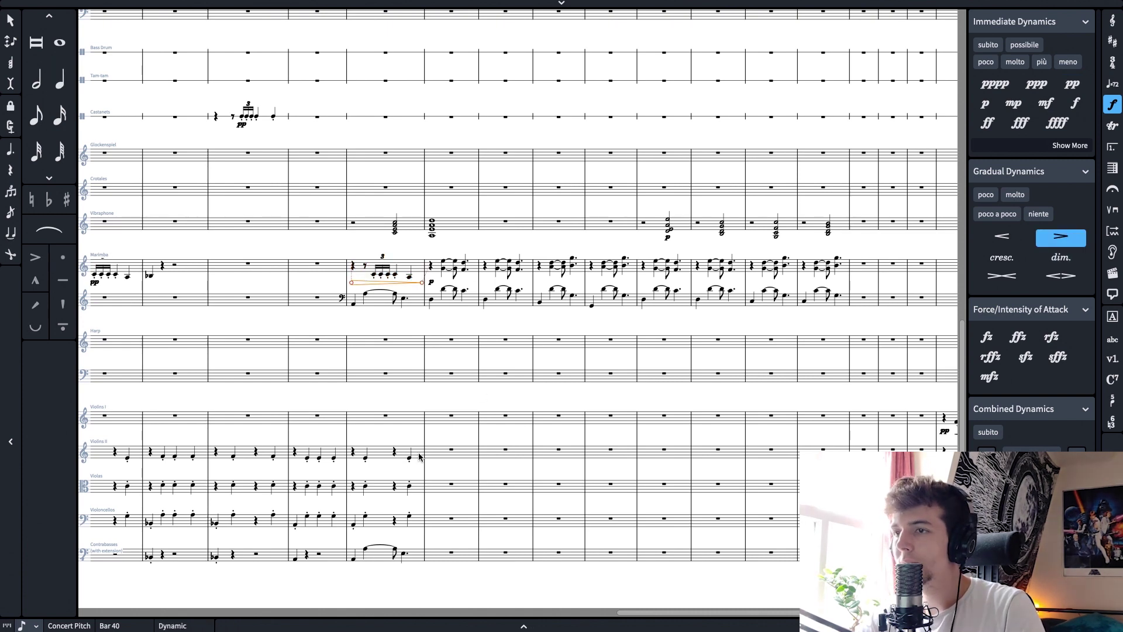
Add diminuendo hairpins across bar 40 in the string parts from Violins II down to Contrabasses
click(360, 453)
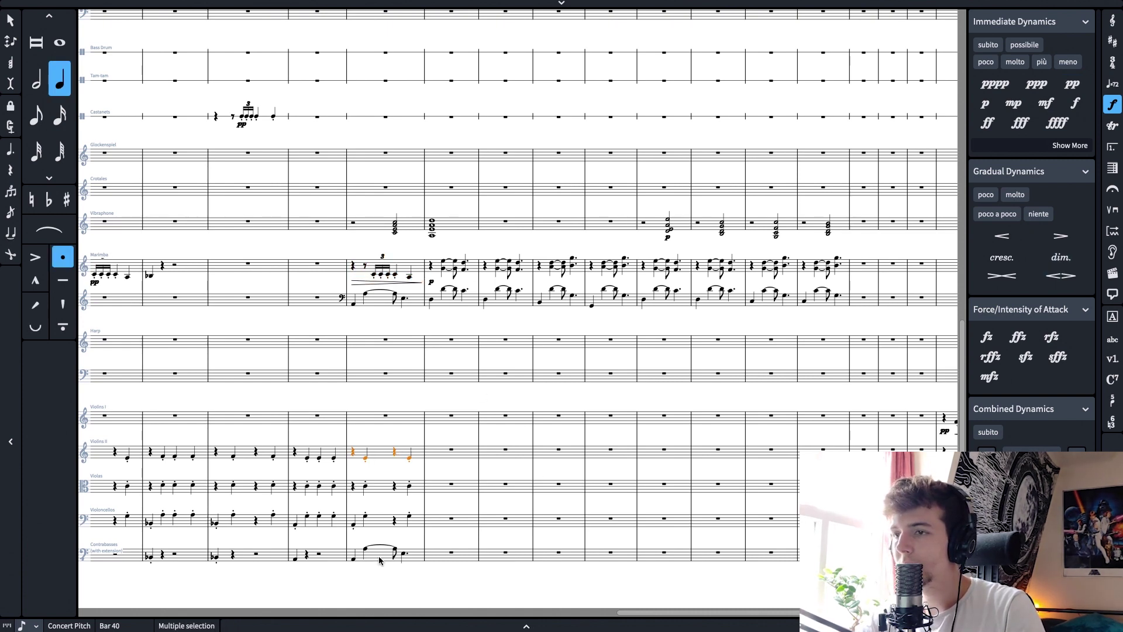
shift+click(407, 551)
click(1060, 237)
Add a diminuendo hairpin across bar 40 in the Flutes
scroll(485, 280, up, 10)
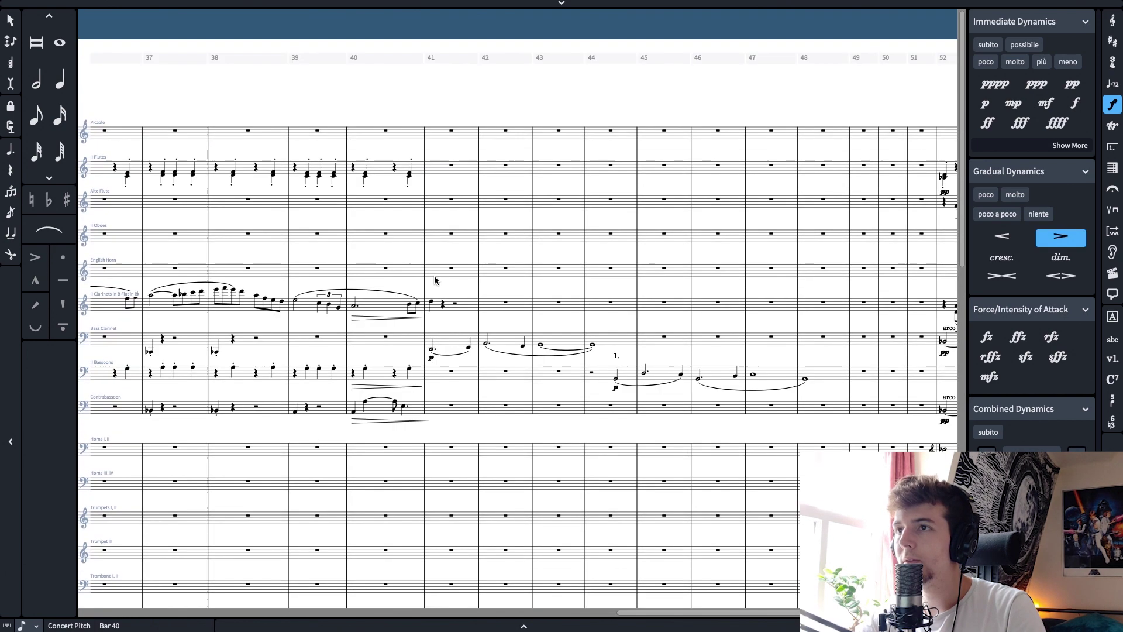
click(394, 171)
click(385, 170)
click(1056, 236)
scroll(460, 302, down, 7)
scroll(461, 305, down, 3)
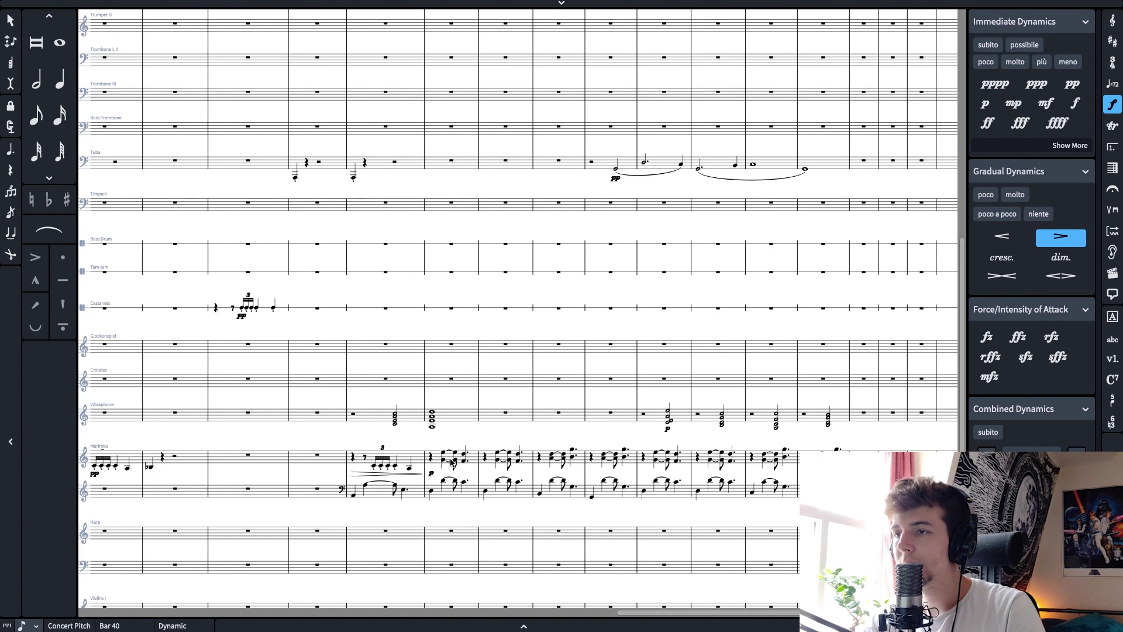
Check the Marimba's rhythm in bar 41, then lengthen the Flutes' first two-note chord in bar 40 to a dotted quarter
click(461, 464)
click(463, 481)
scroll(442, 394, up, 9)
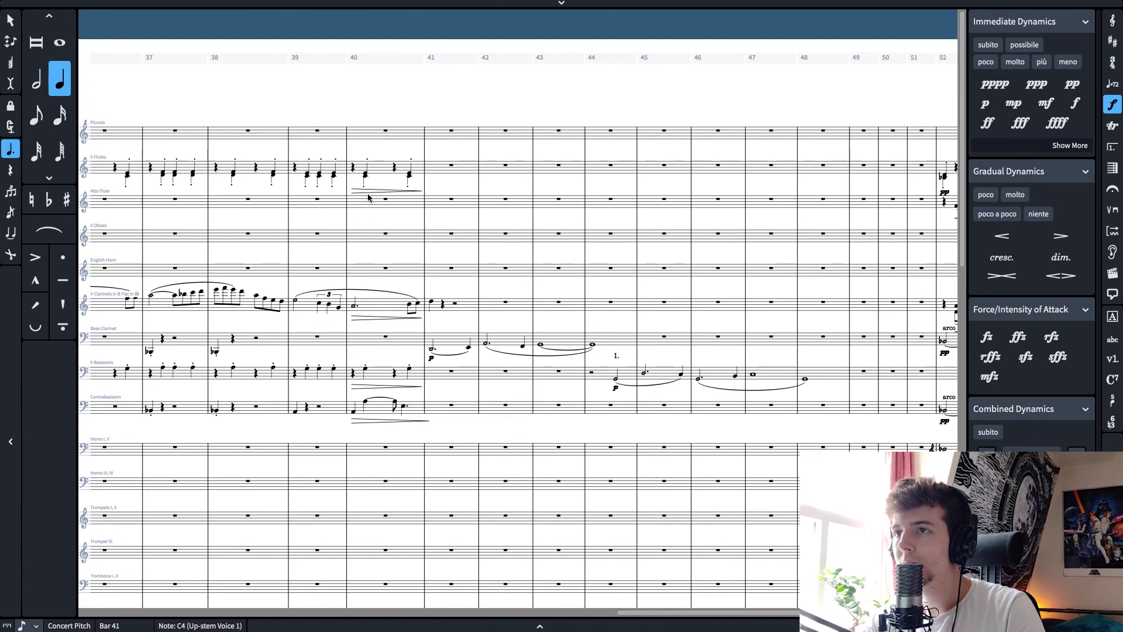
ctrl+click(409, 175)
scroll(497, 533, down, 8)
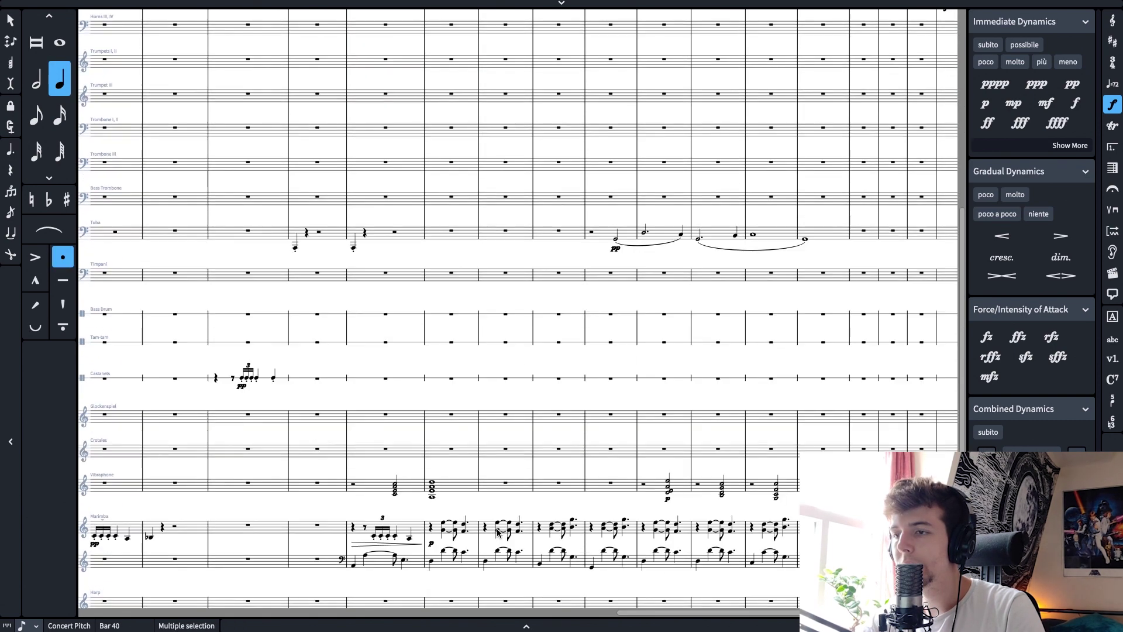
scroll(468, 445, up, 6)
click(365, 70)
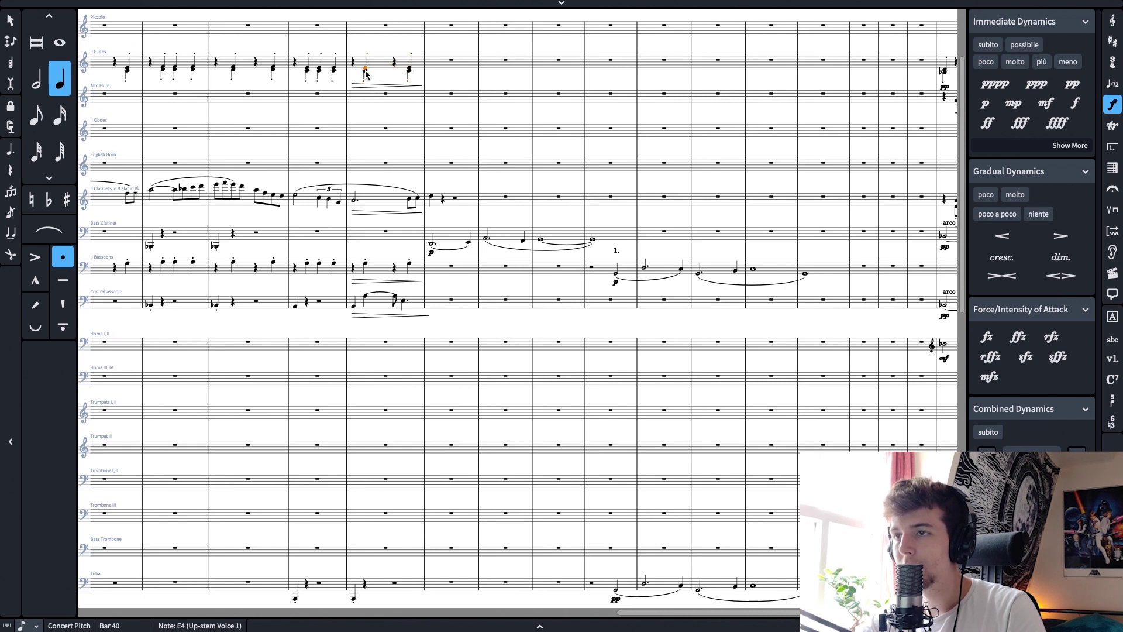
key(.)
click(365, 72)
key(.)
Move the Flutes' last chord of bar 40 an eighth note earlier and make it a dotted quarter
click(412, 69)
ctrl+click(411, 71)
key(alt+Left)
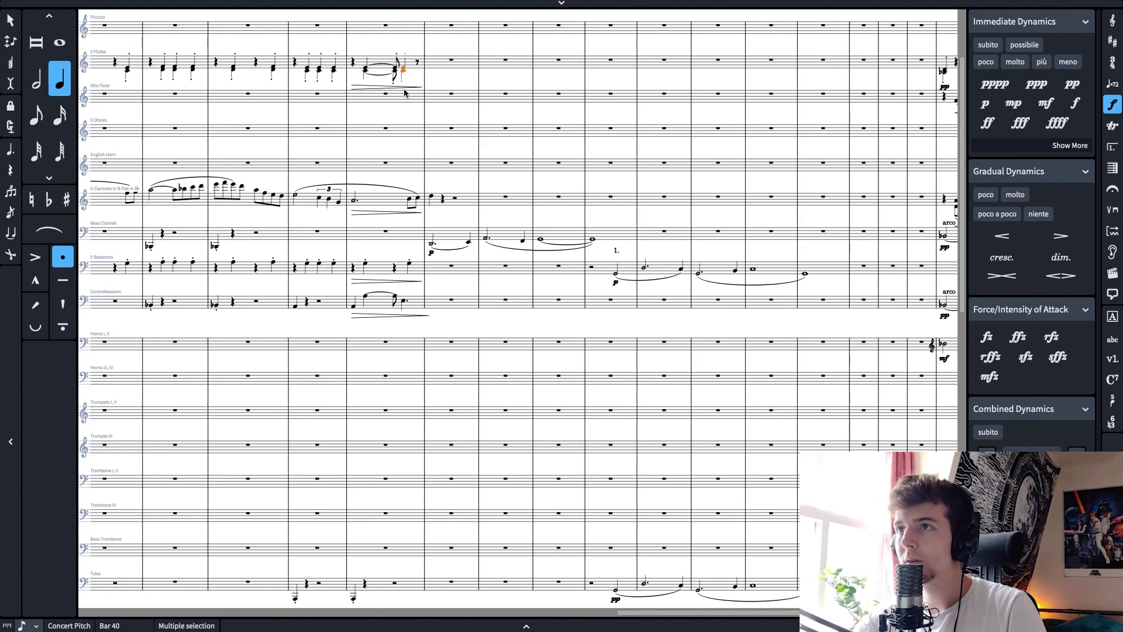
click(10, 149)
scroll(442, 220, down, 6)
scroll(444, 221, up, 7)
Move the Bassoons' last note of bar 40 an eighth earlier and lengthen the preceding G3 to a dotted quarter
key(Down)
click(409, 369)
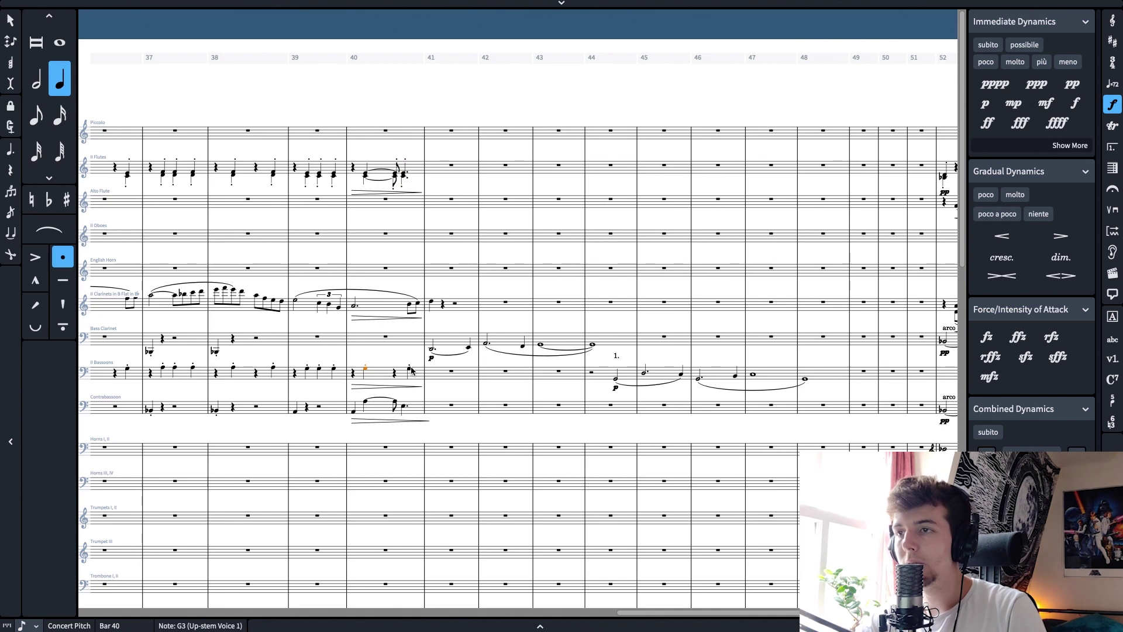
key(alt+Left)
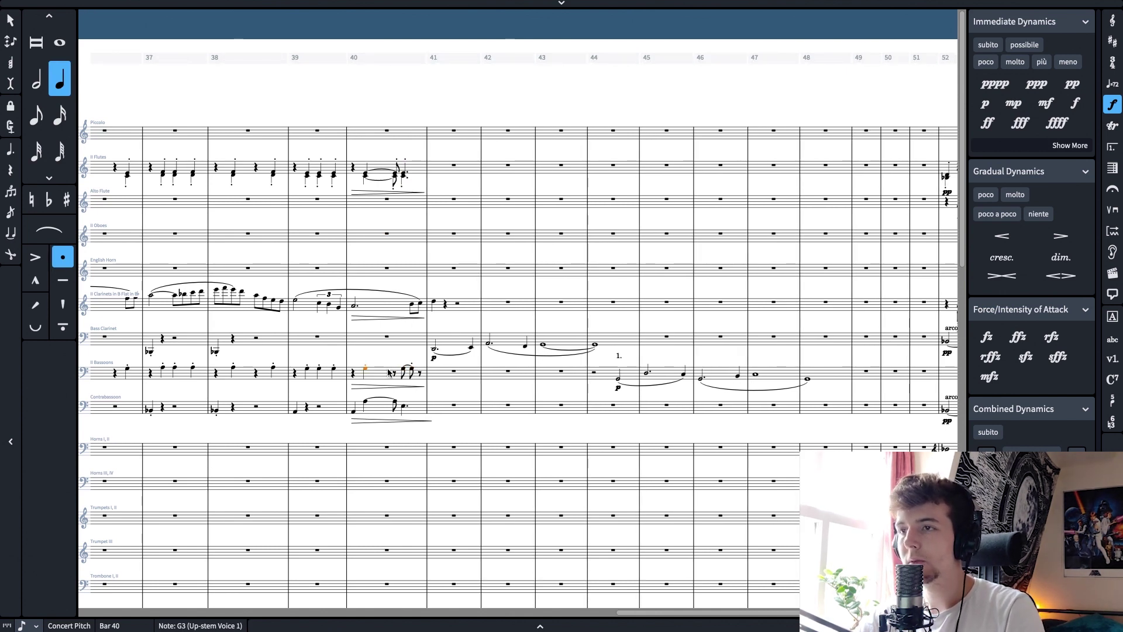
key(period)
shift+click(402, 371)
Set the Bassoons' G3 and the note after it in bar 40 to quarter-note length
scroll(413, 217, down, 5)
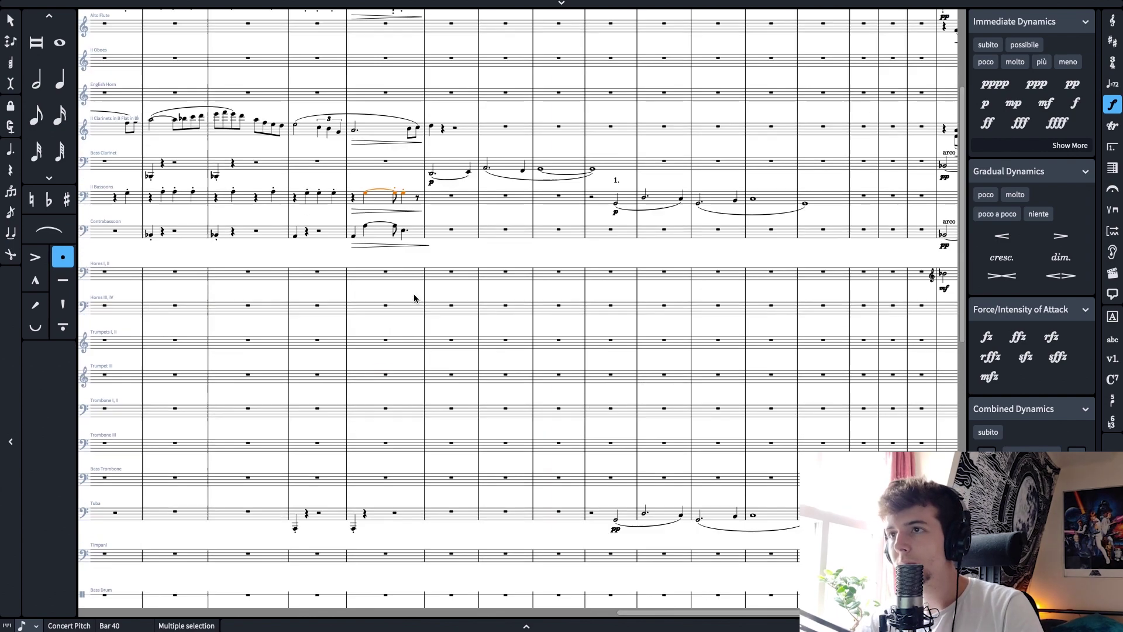
scroll(391, 193, up, 5)
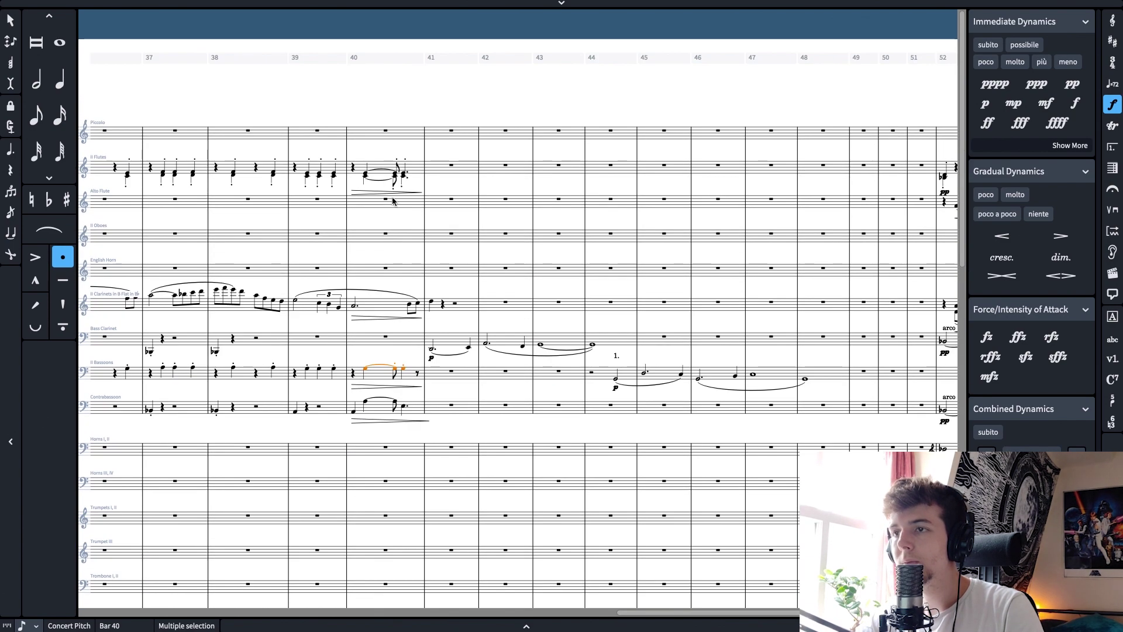
key(6)
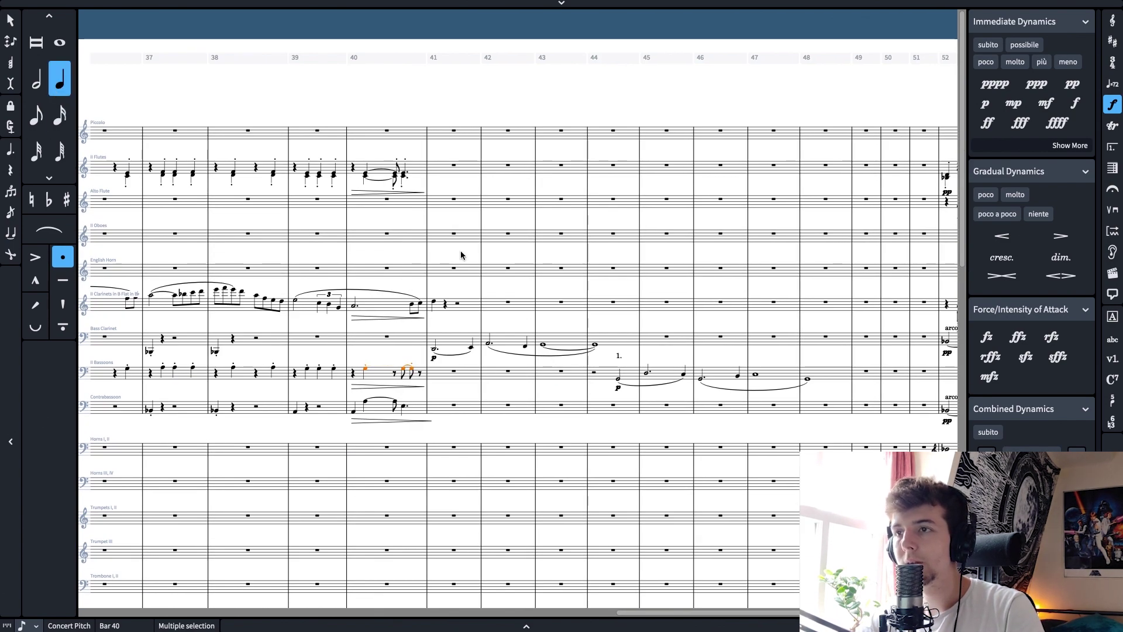
Copy the Flutes' last chord of bar 40 to the start of bar 41
click(400, 179)
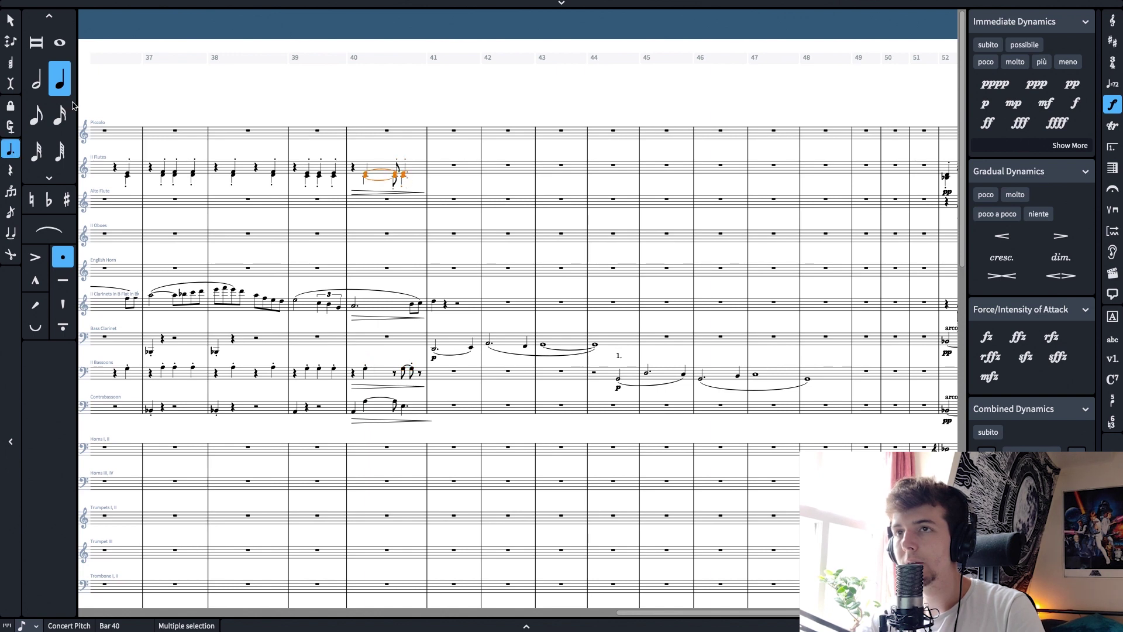
click(404, 175)
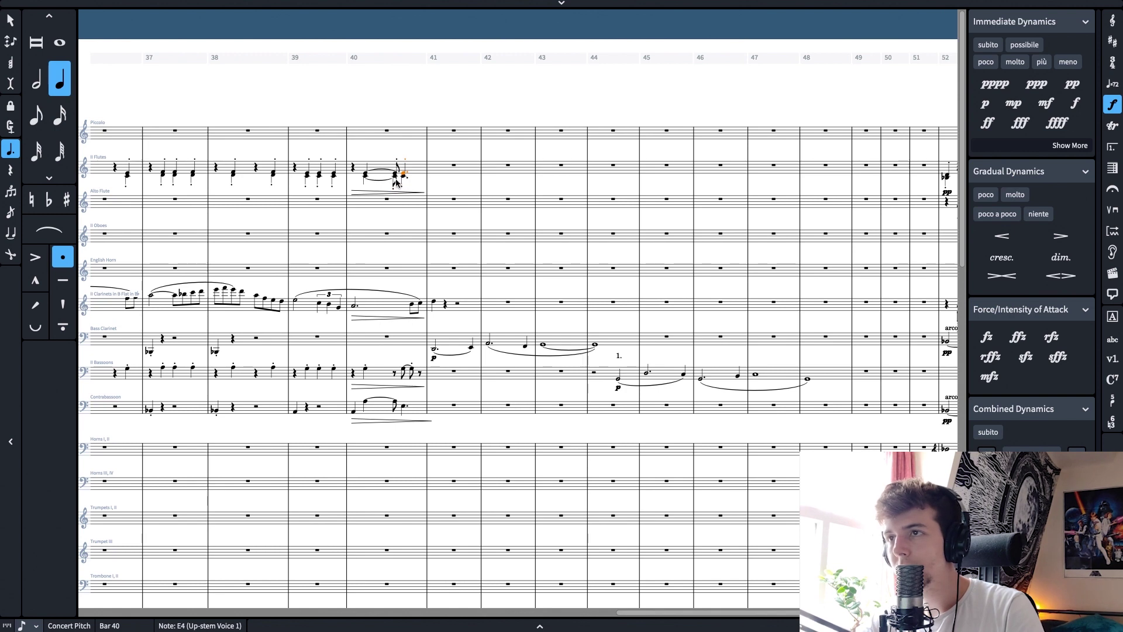
super+click(404, 177)
alt+click(440, 173)
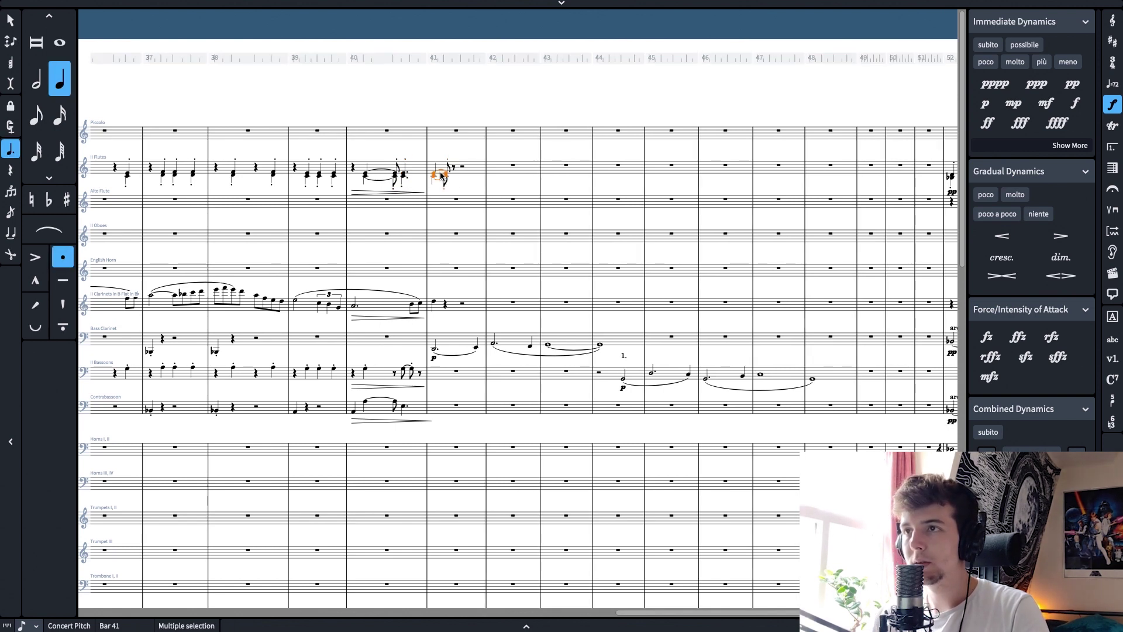
click(391, 178)
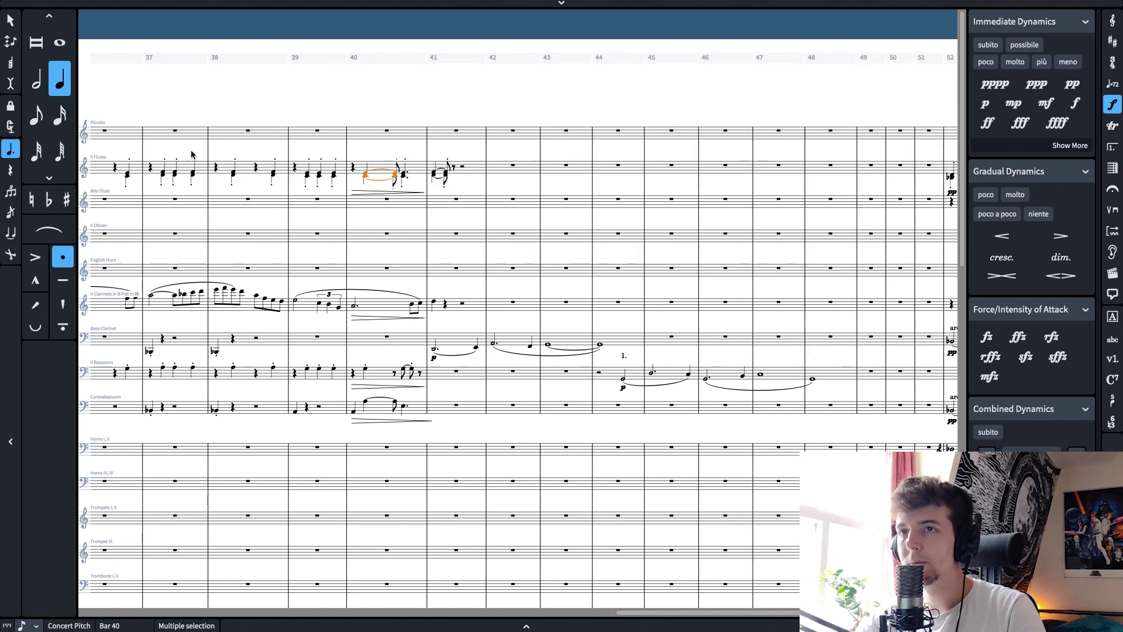
Set the Flutes' beat-two chord in bar 40 to an undotted quarter note
key(])
key(])
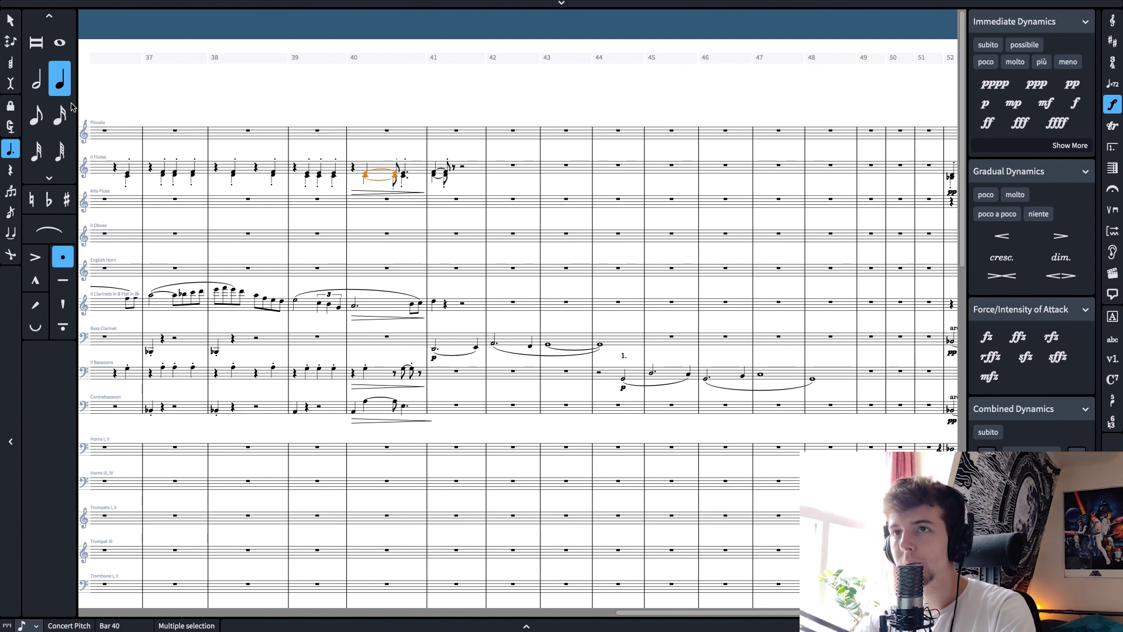
click(6, 149)
Remove the staccato from the Flutes' last chord of bar 40 and slur it to the chord in bar 41
click(403, 175)
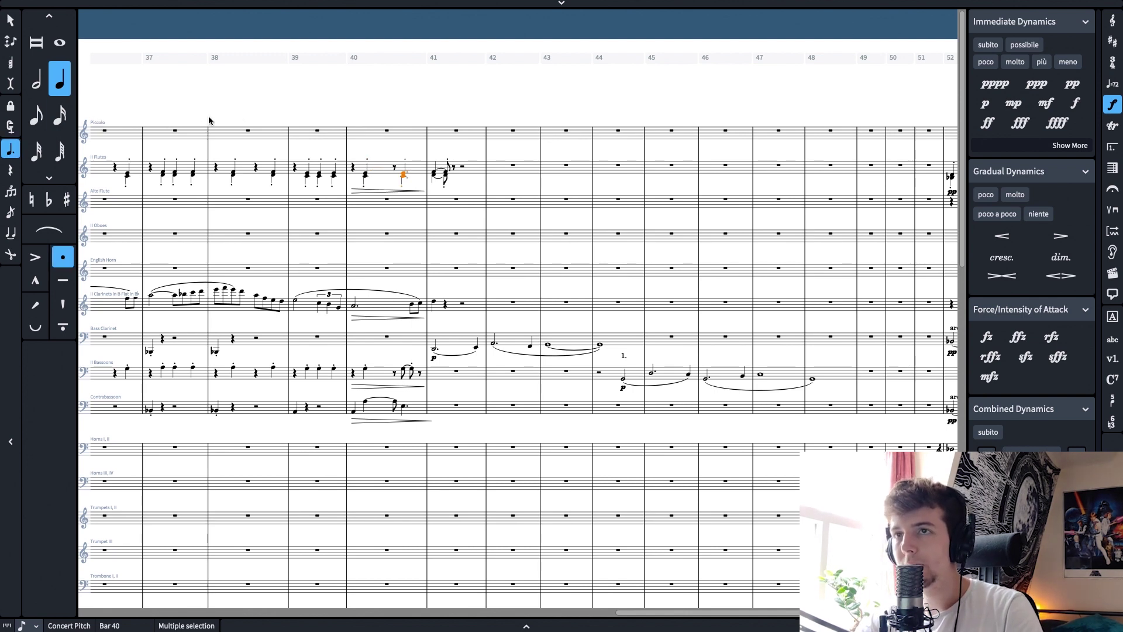
key(bracketright)
scroll(437, 165, down, 1)
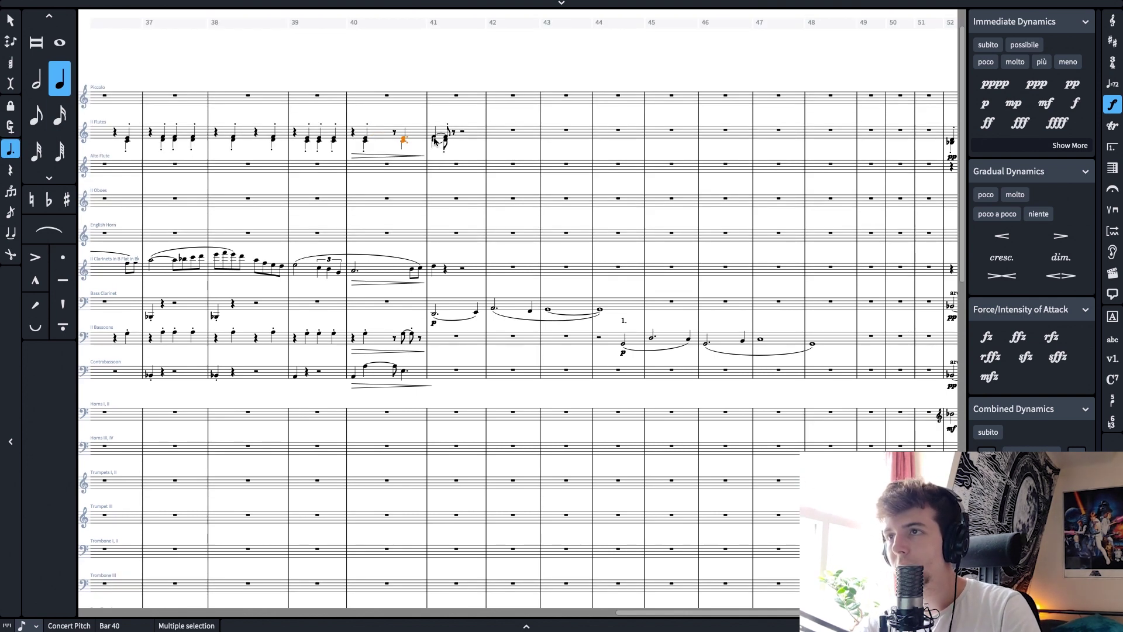
click(435, 140)
scroll(453, 295, down, 6)
scroll(454, 295, down, 13)
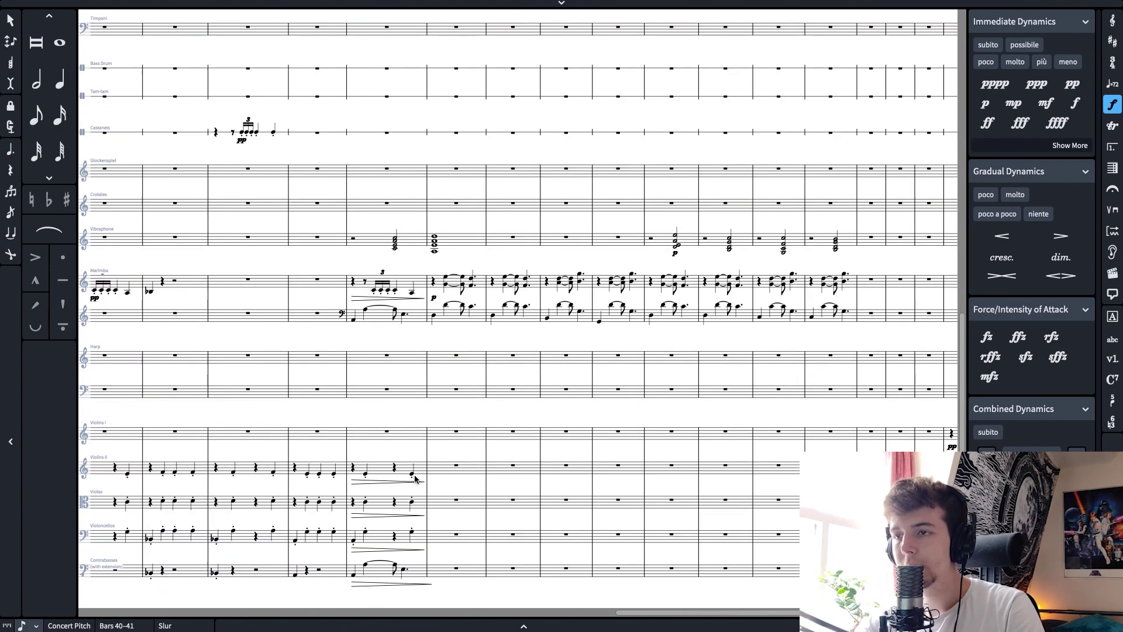
click(413, 473)
shift+click(410, 533)
scroll(409, 532, up, 18)
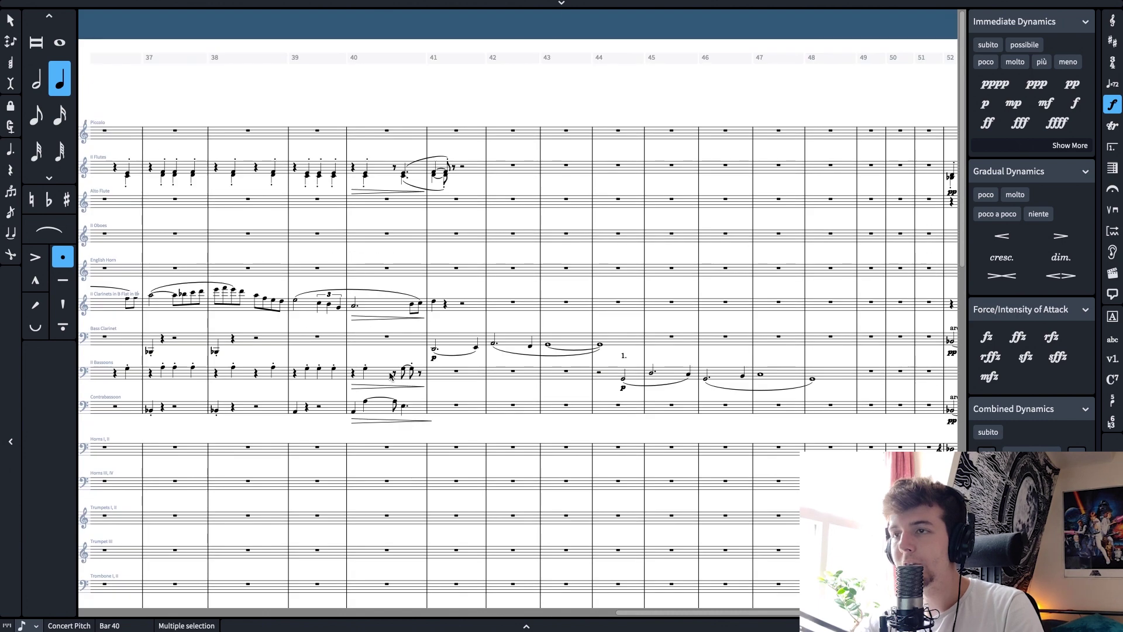
click(356, 416)
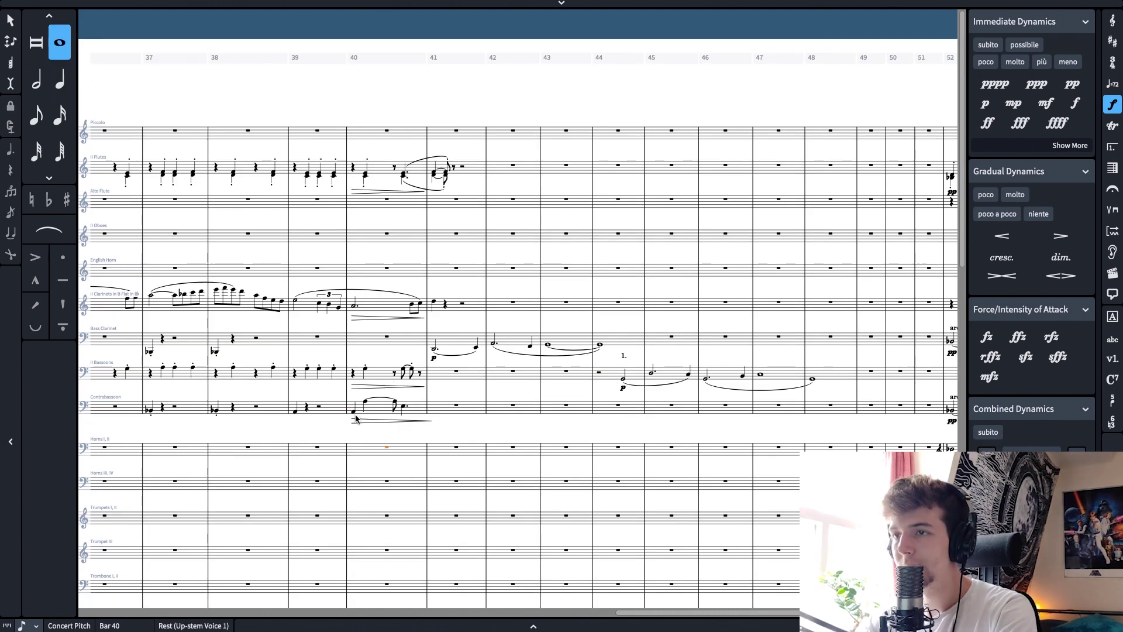
click(403, 409)
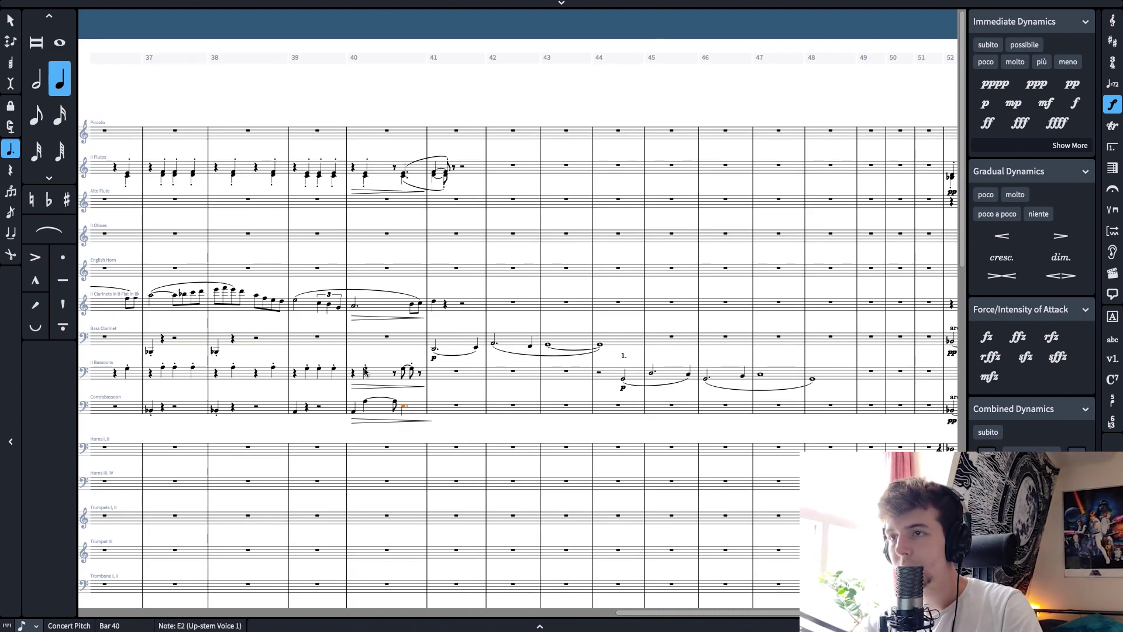
Clear the articulation from the Bassoons' G3 in bar 40 and enter a quarter-note F3 at the start of bar 41
click(365, 371)
key(apostrophe)
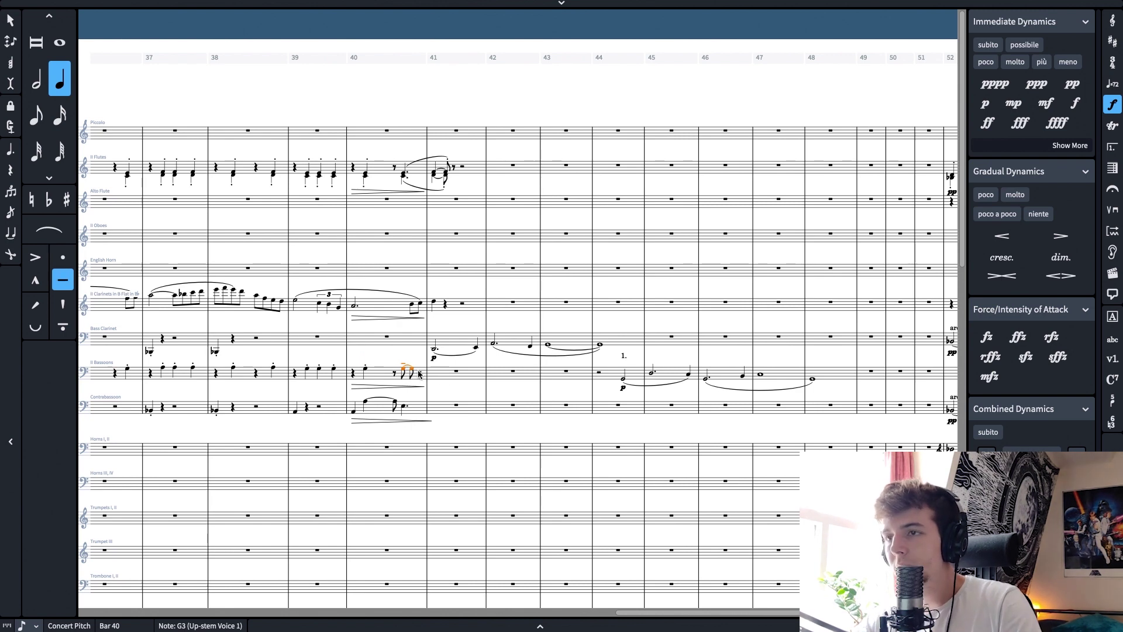
key(backslash)
double_click(429, 370)
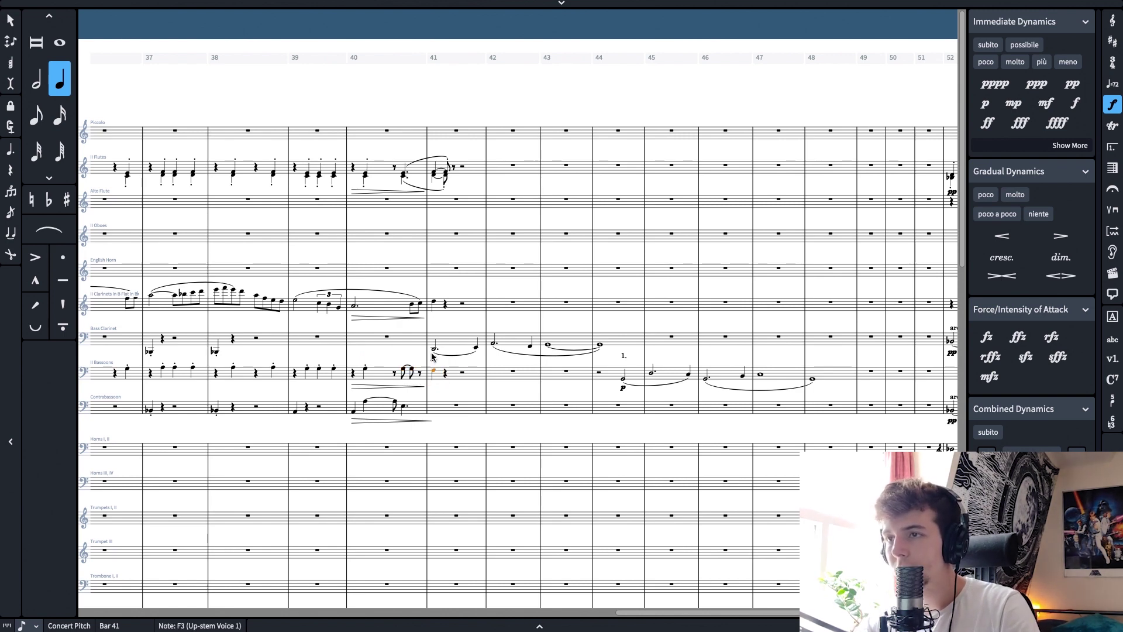
Play the score from the start of bar 40 through bar 41 to check the transition
click(356, 309)
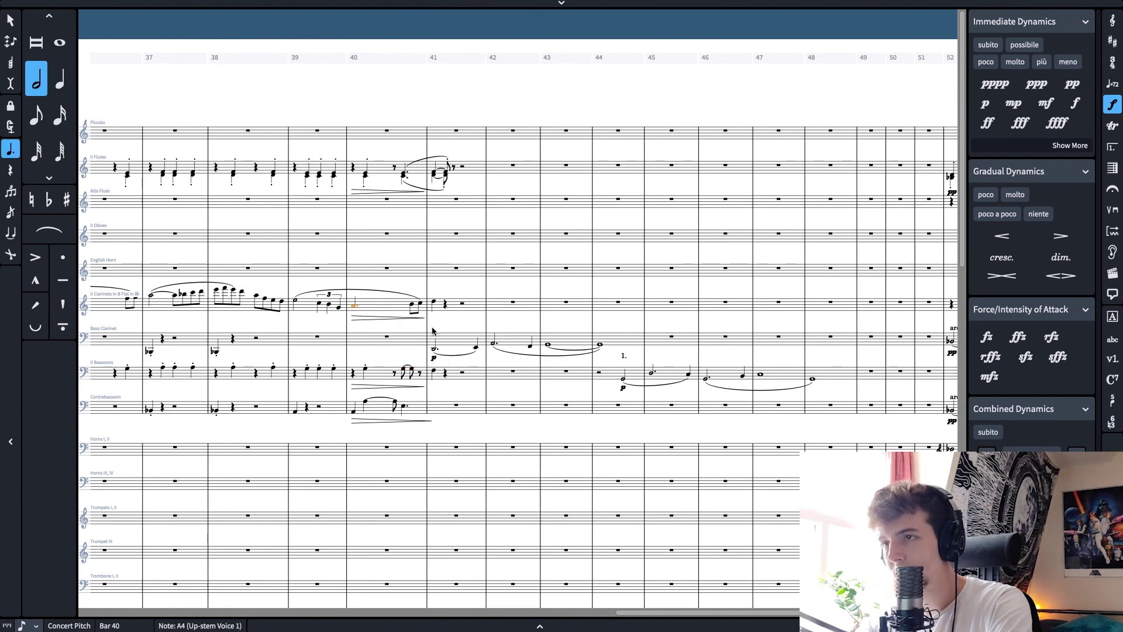
key(Right)
key(Right)
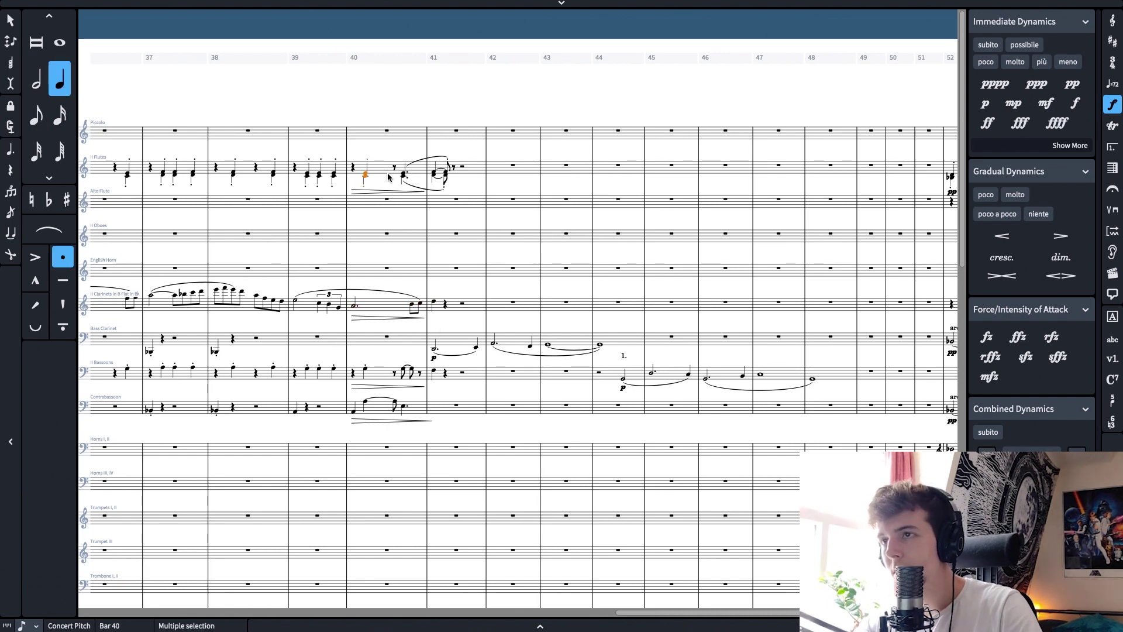
click(404, 174)
ctrl+click(434, 176)
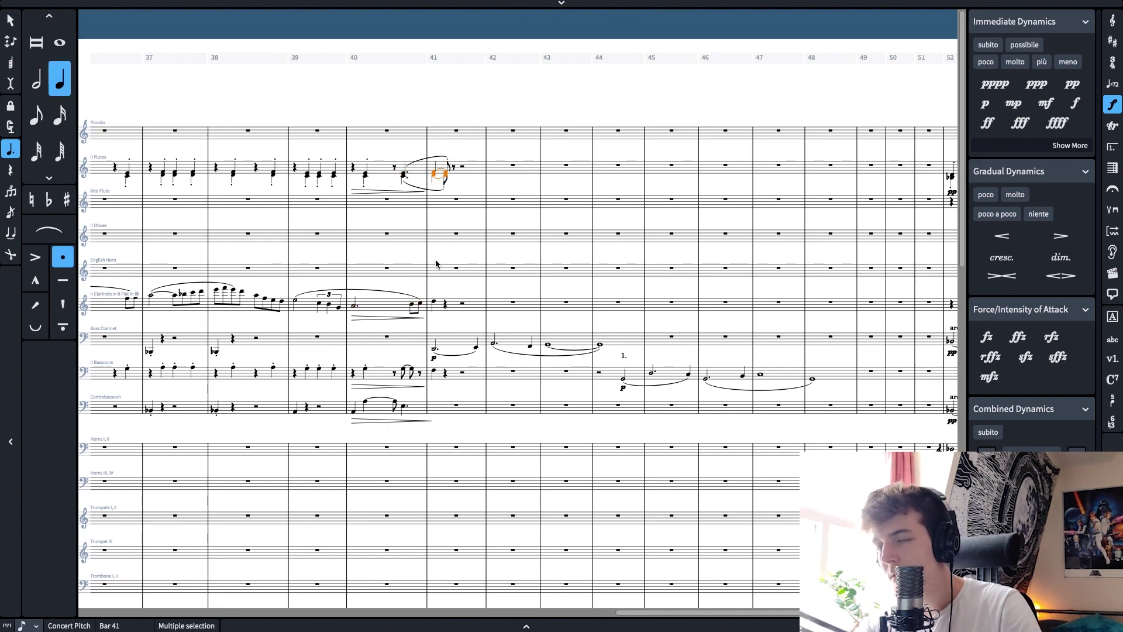
scroll(436, 281, down, 15)
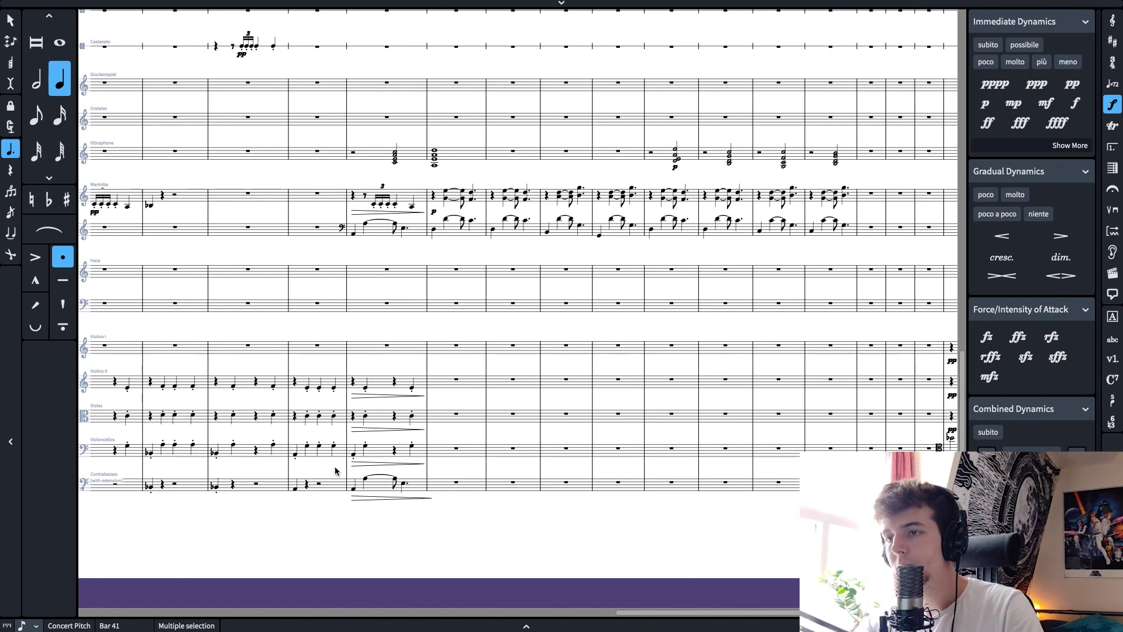
click(355, 487)
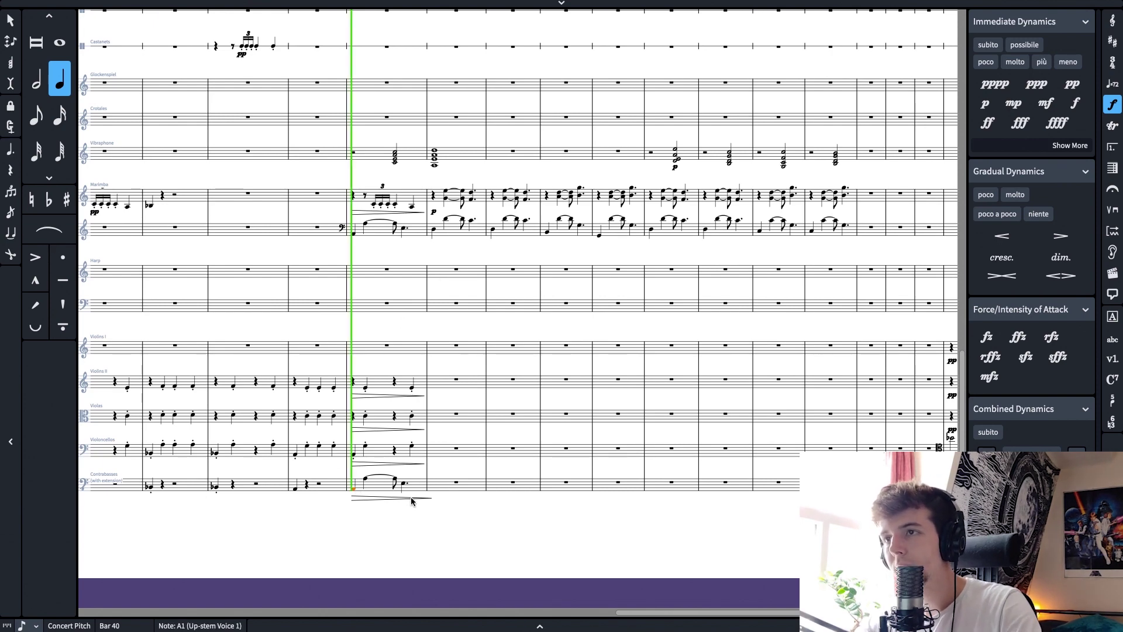
scroll(454, 509, up, 3)
scroll(458, 503, up, 12)
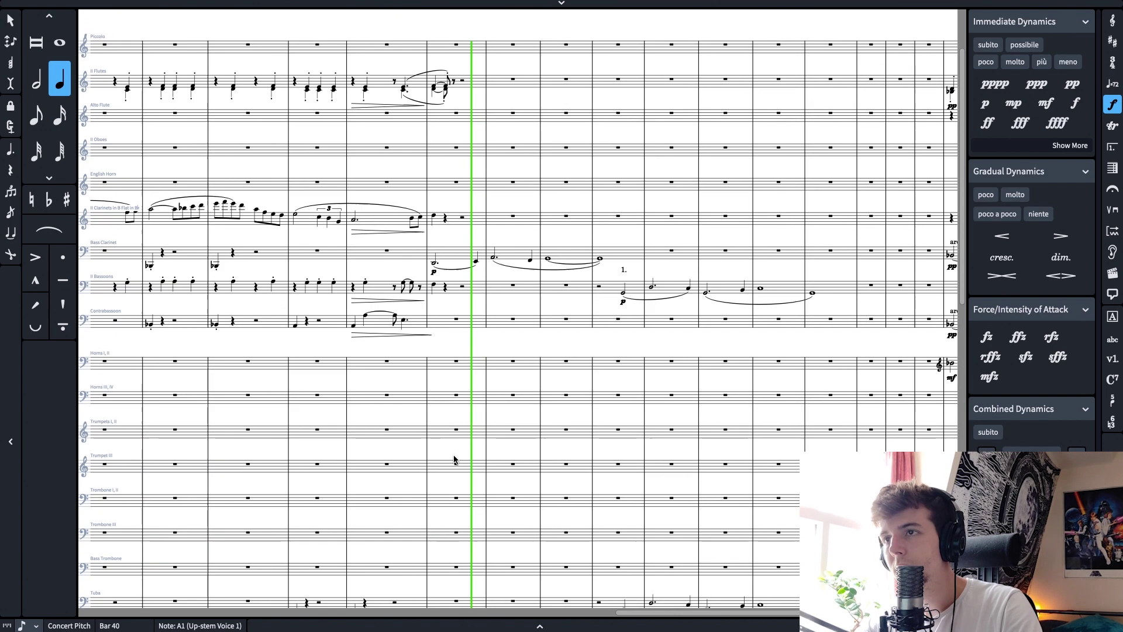
key(space)
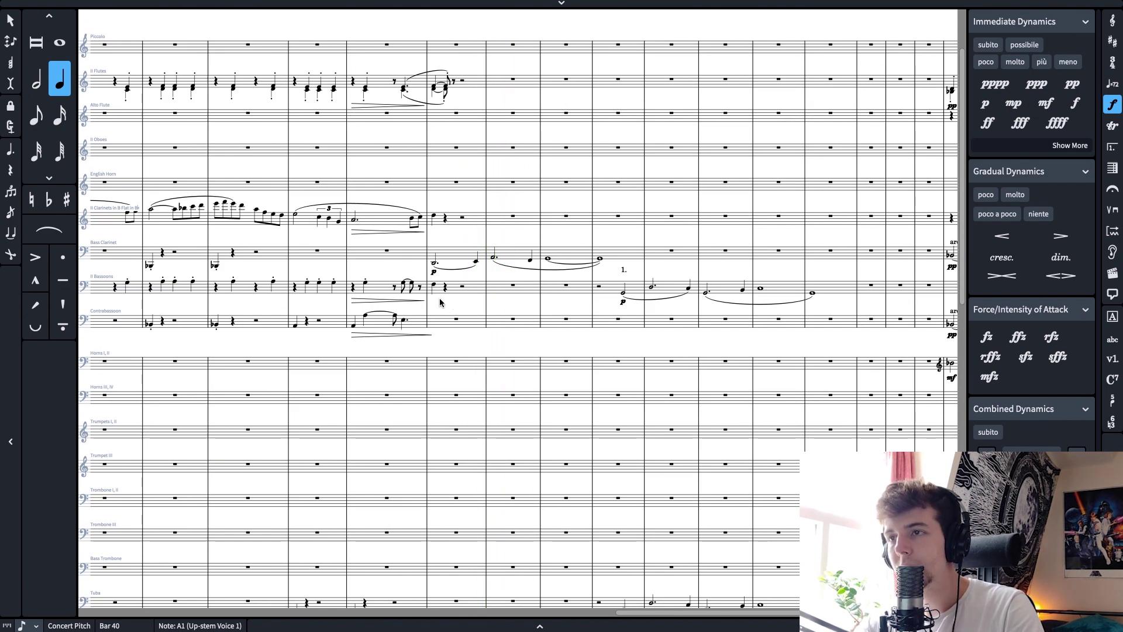
Enter a quarter-note D at the start of bar 41 in the Contrabassoon and the Contrabasses
double_click(432, 325)
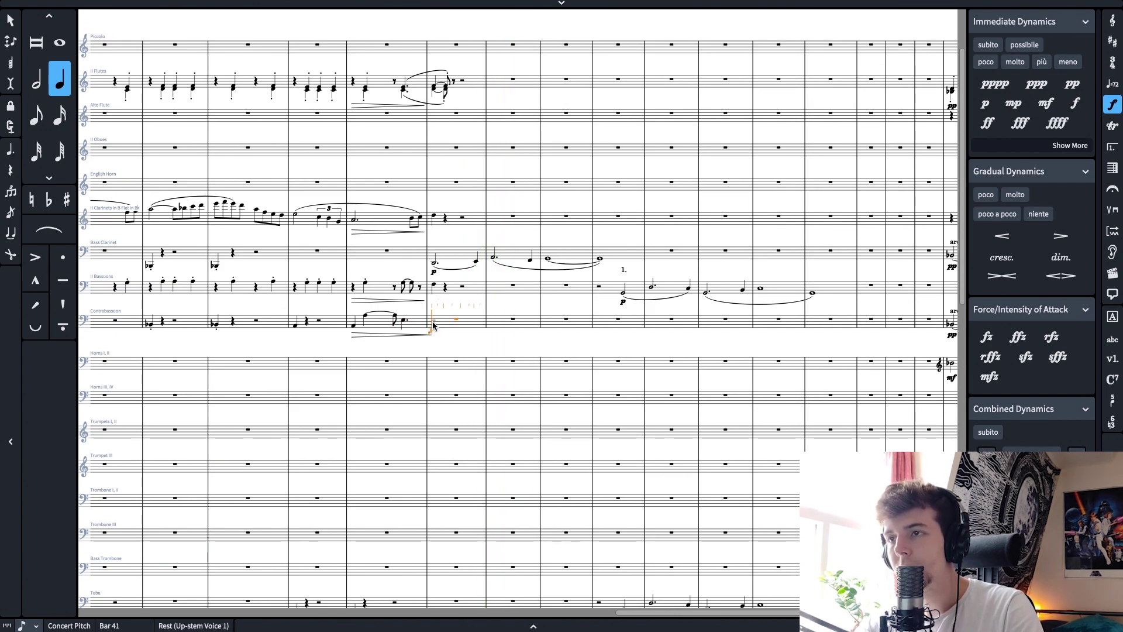
key(d)
scroll(436, 327, down, 12)
double_click(433, 484)
drag(446, 471, 569, 475)
Try to make the beat-two notes of Violins II, Violas and Violoncellos in bar 40 dotted quarters
click(530, 453)
click(490, 392)
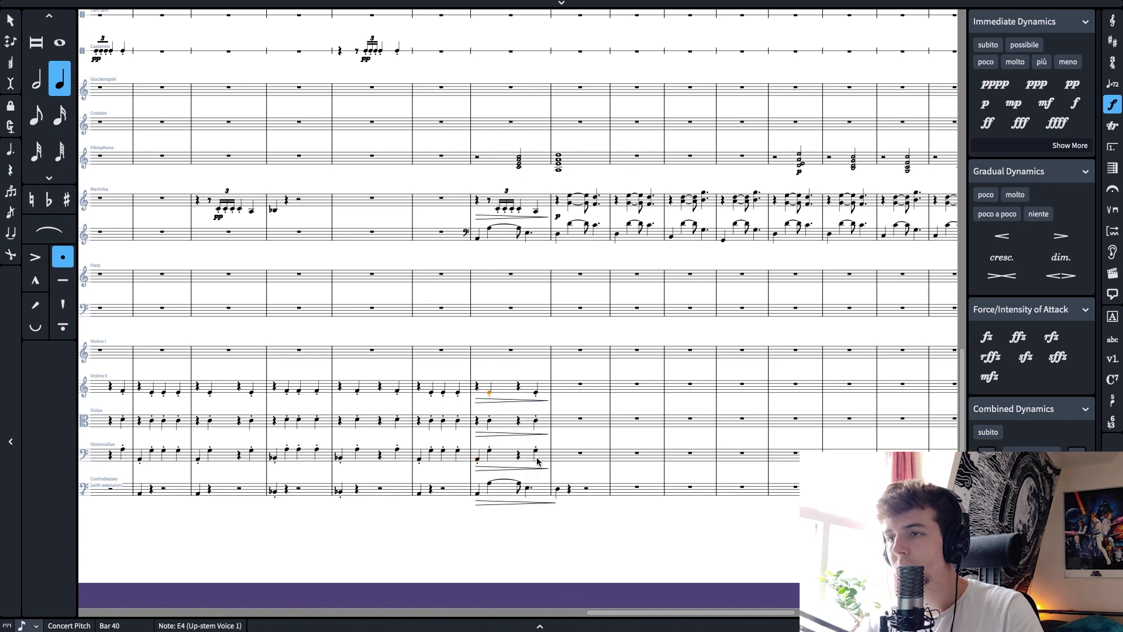
shift+click(490, 451)
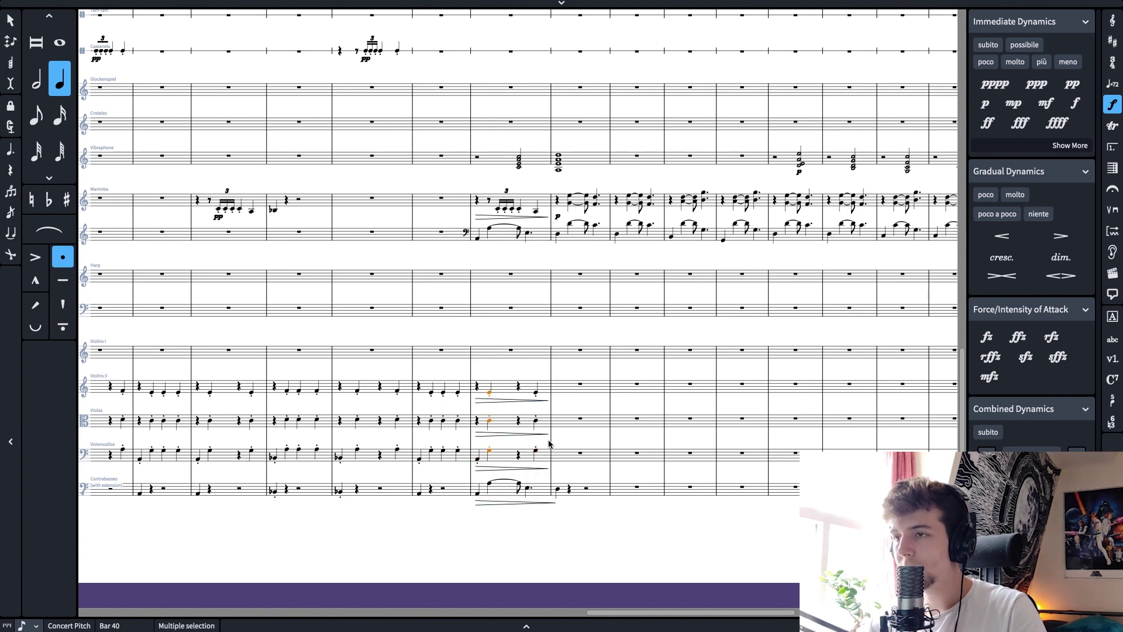
key(period)
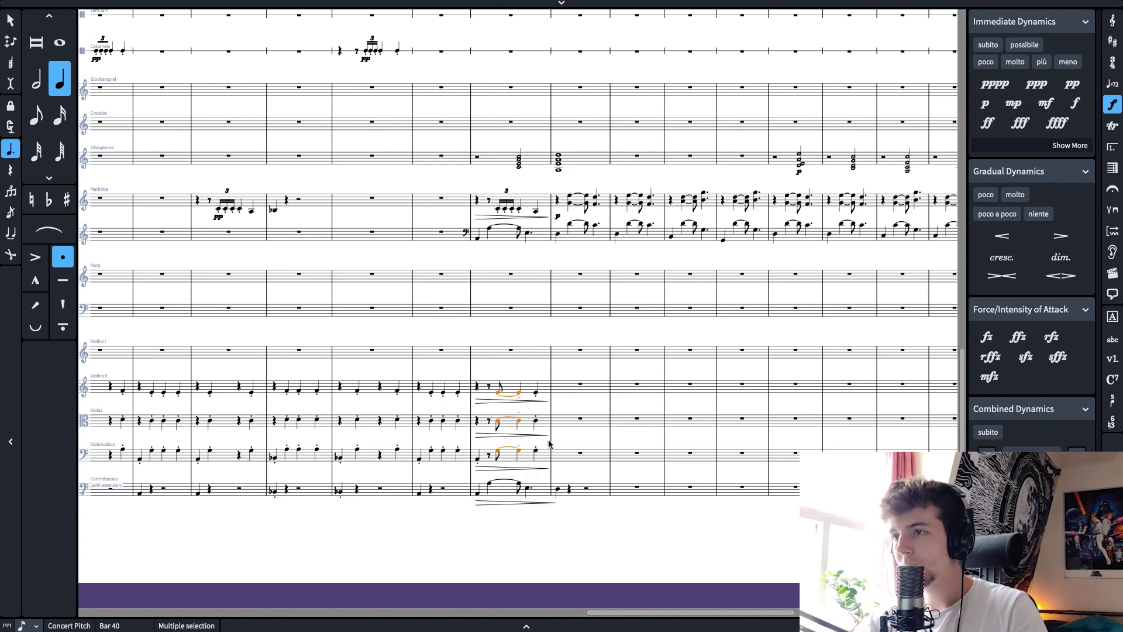
key(alt+Left)
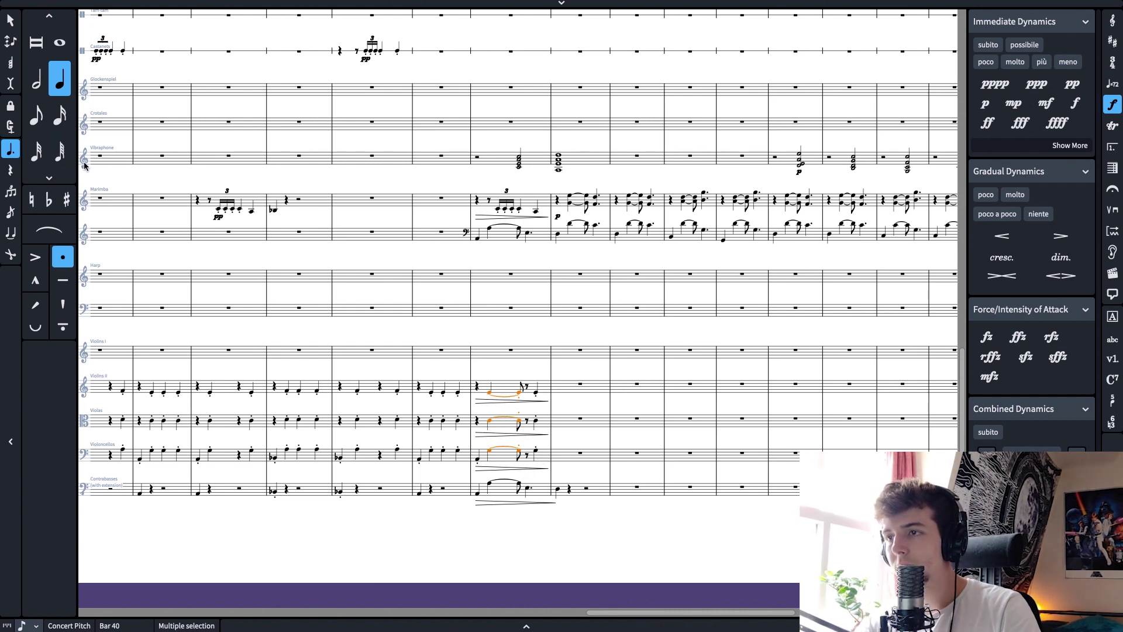
key(ctrl+z)
key(ctrl+z)
key(ctrl+z)
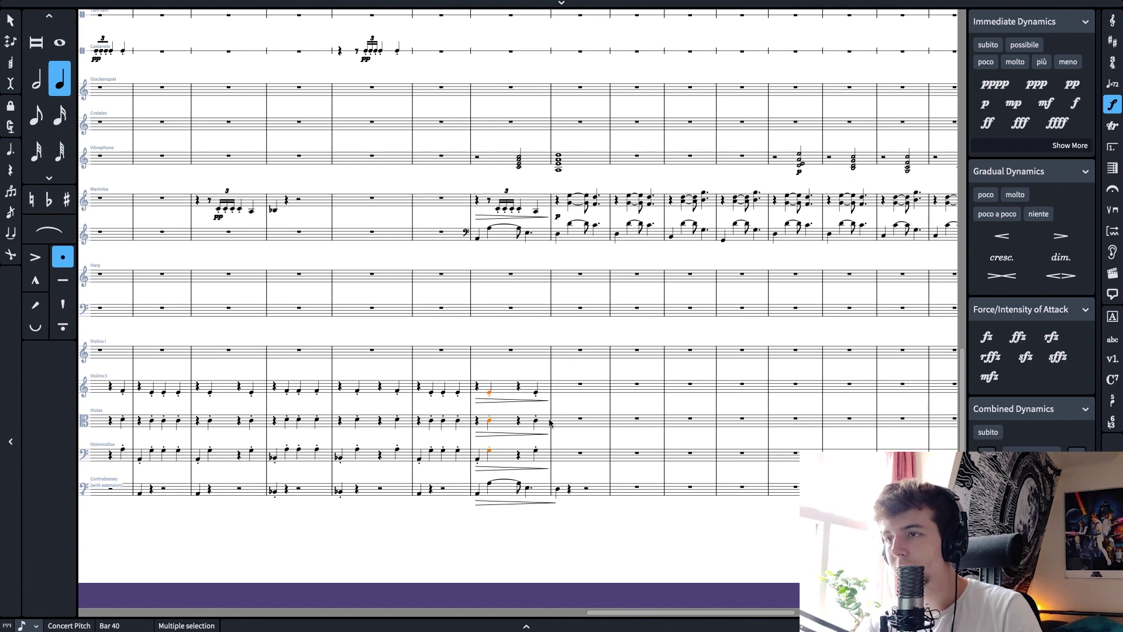
Move the last notes of Violins II, Violas and Violoncellos in bar 40 an eighth earlier and make them dotted quarters
click(536, 452)
shift+click(536, 393)
key(alt+Left)
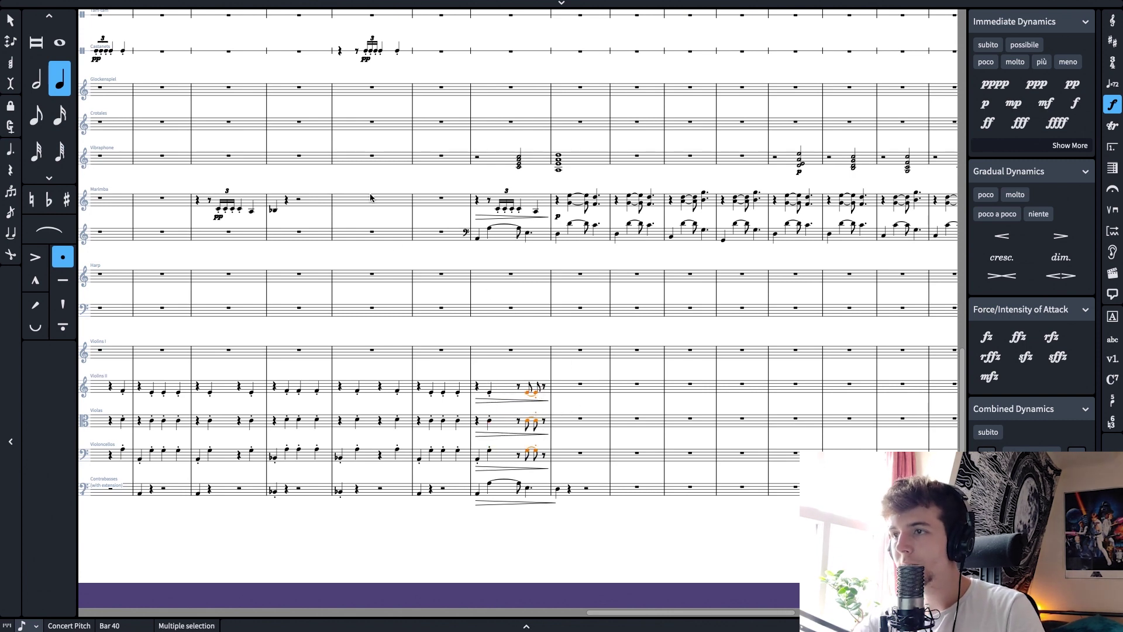
click(12, 150)
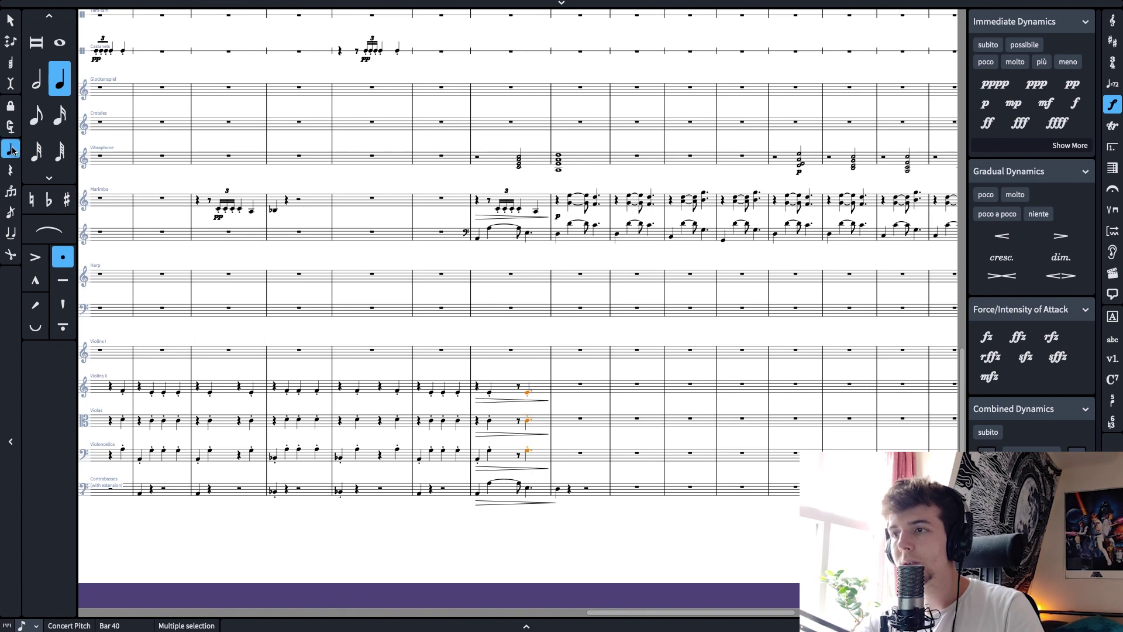
Remove the staccato from the last notes of the same three string parts in bar 40 and copy them to the start of bar 41
key(])
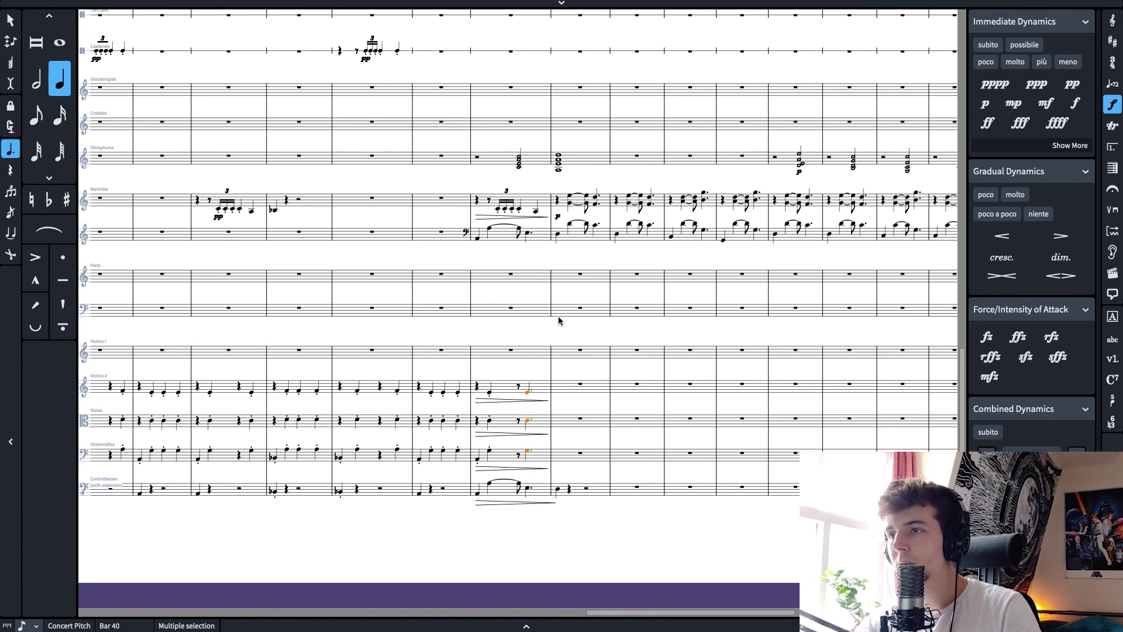
key(alt+Right)
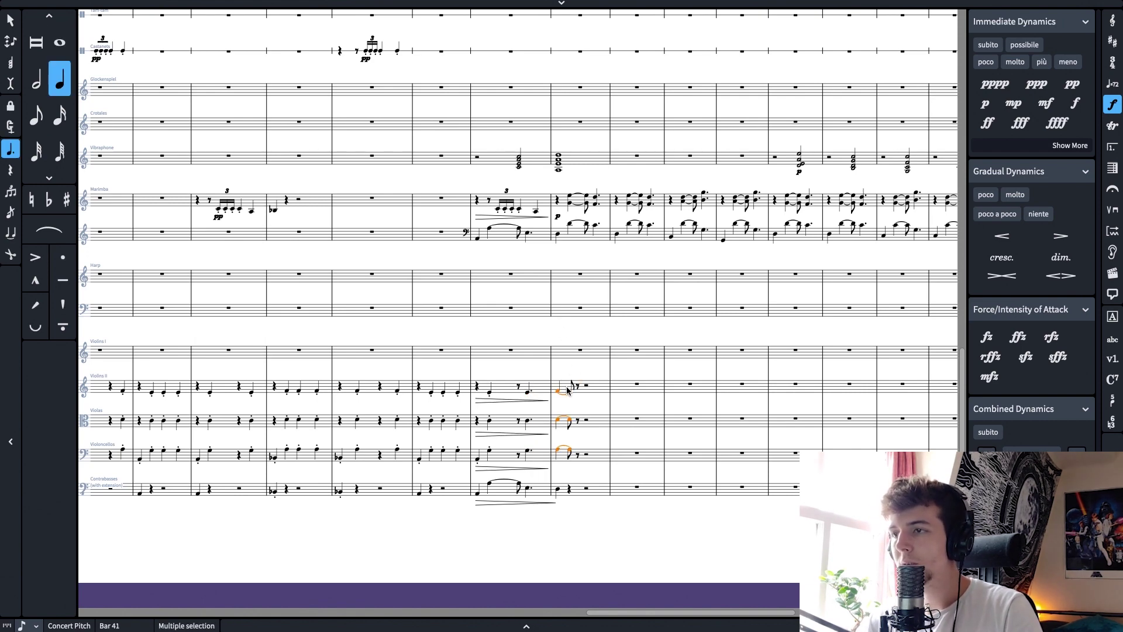
Make the Bassoons' G3 in bar 40 a dotted quarter and add a slur to the Contrabassoon's bar 40 notes
scroll(642, 376, up, 10)
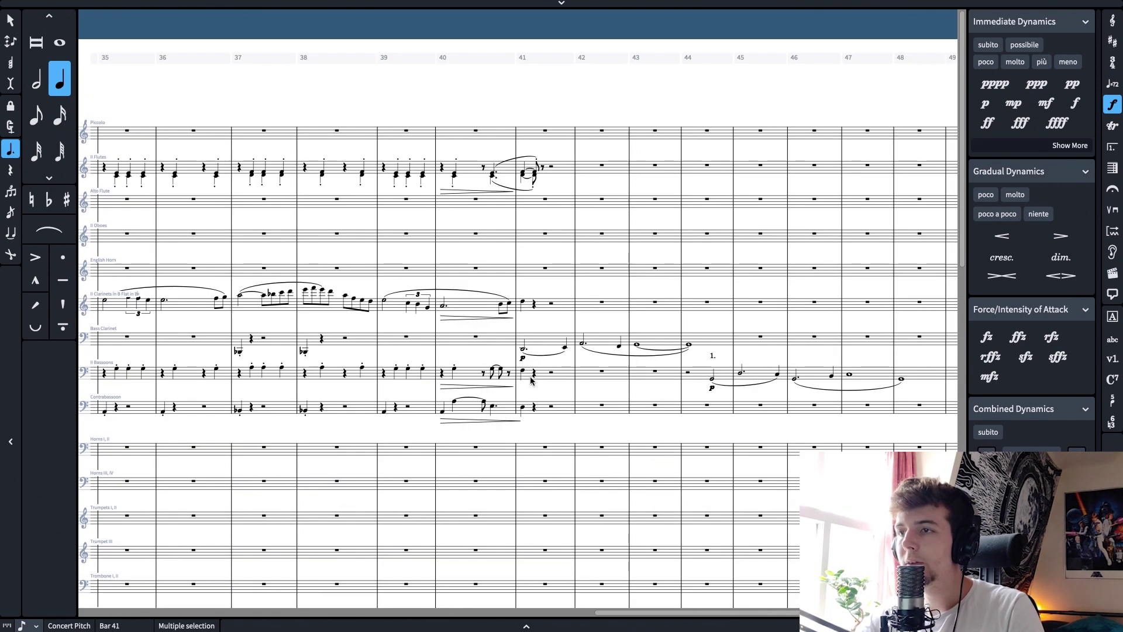
click(522, 375)
click(496, 371)
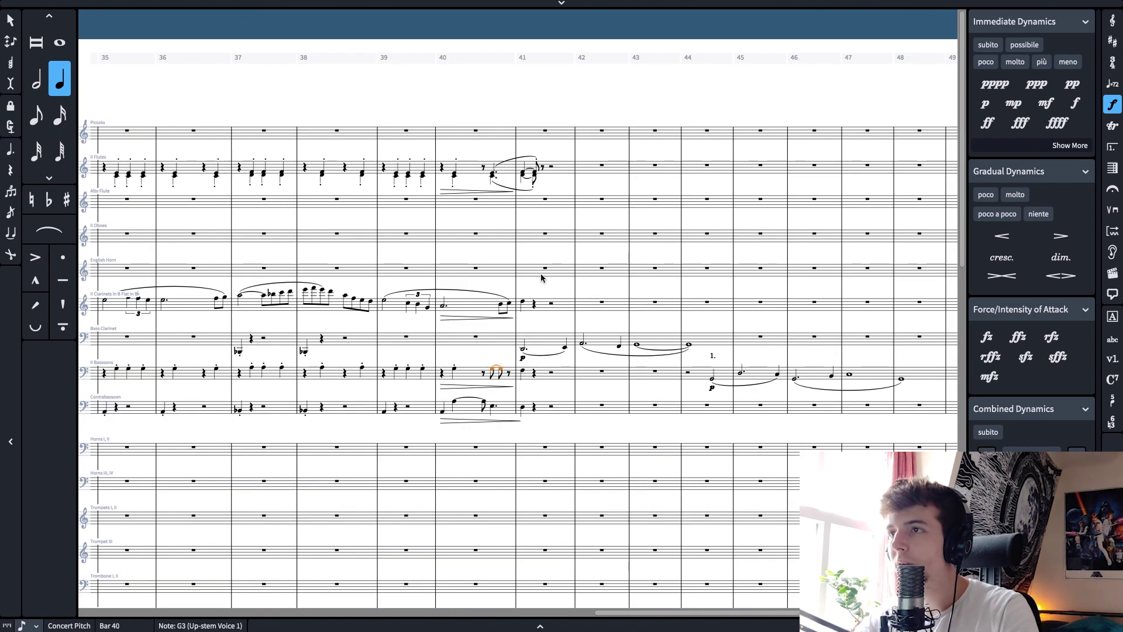
key(period)
click(492, 408)
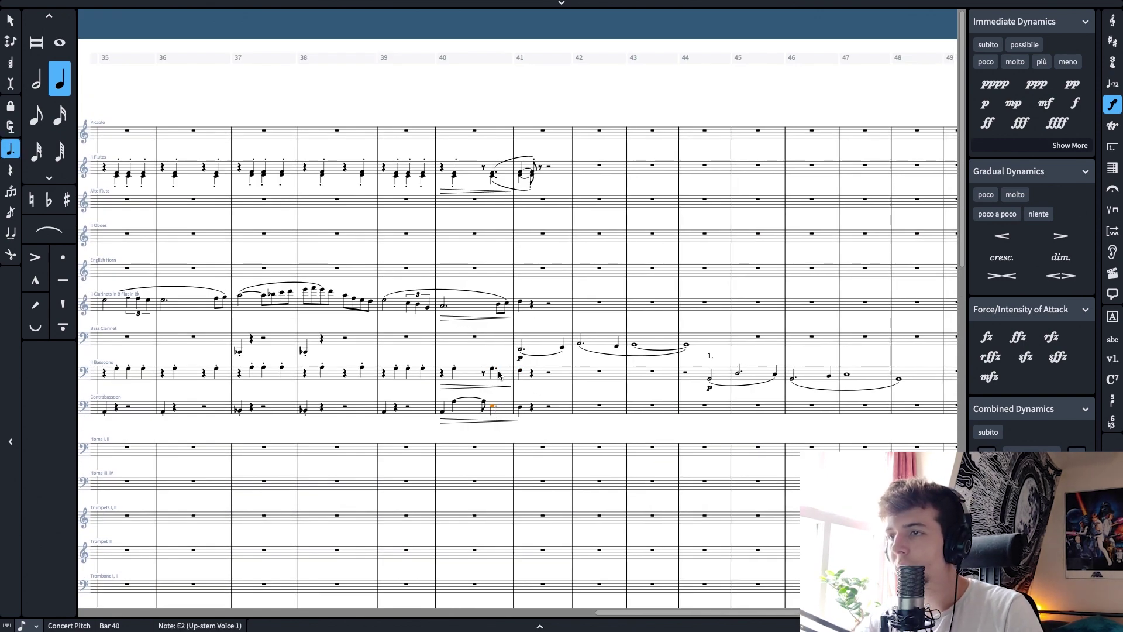
key(s)
Shorten the Contrabasses' E2 in bar 40 to an eighth note
scroll(526, 409, down, 15)
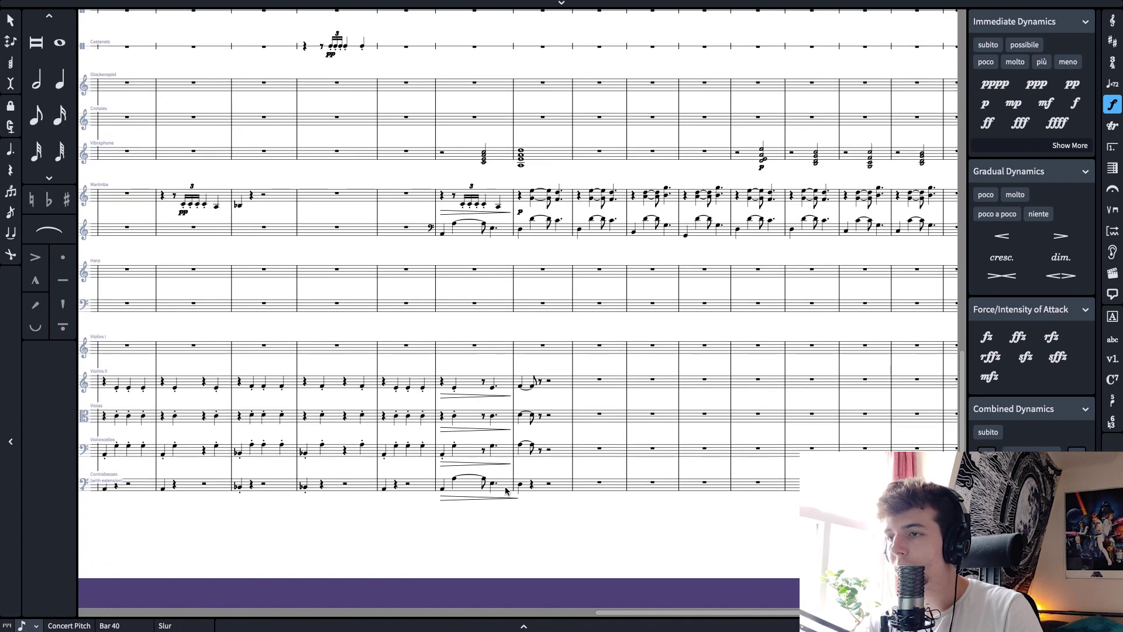
click(492, 483)
click(518, 484)
click(471, 488)
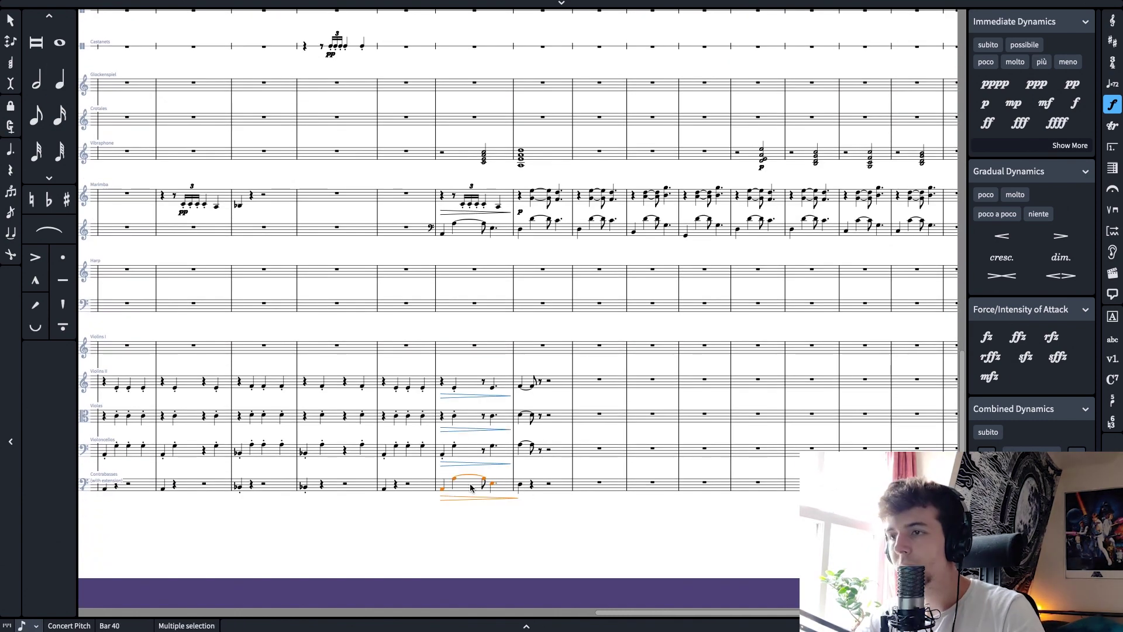
click(491, 485)
click(446, 488)
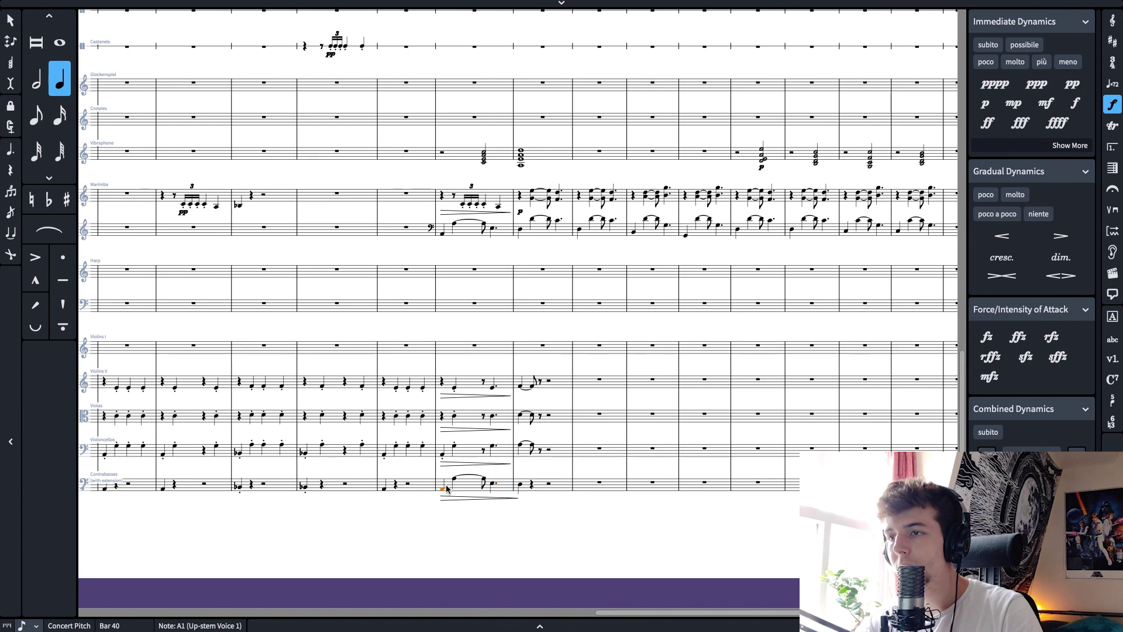
click(493, 485)
key(5)
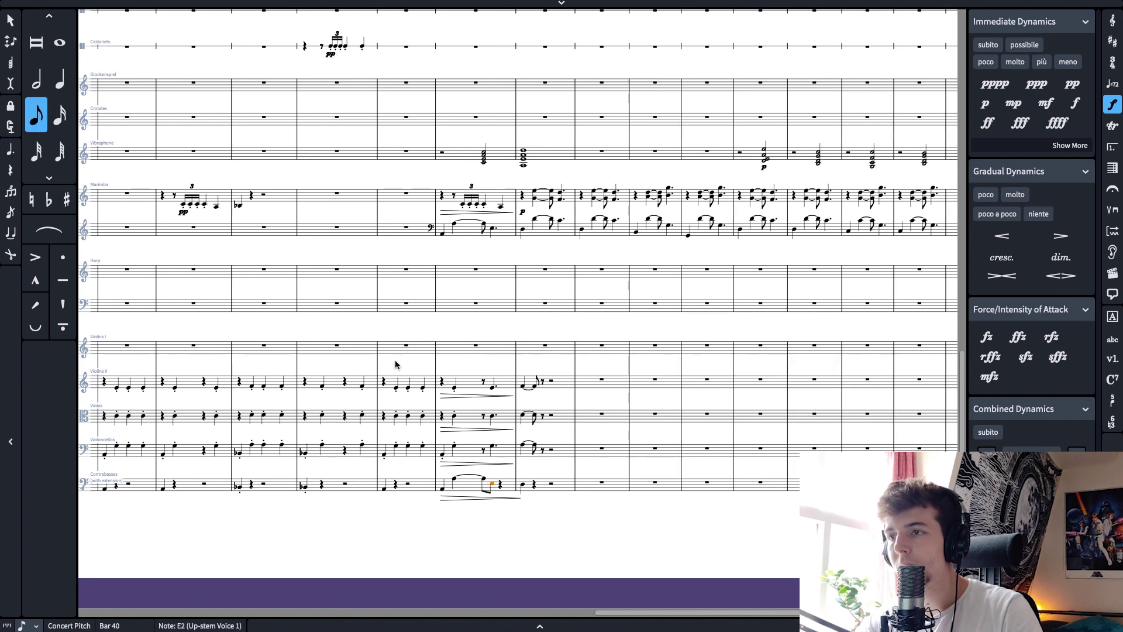
Set the Contrabasses' A2 in bar 40 to an undotted quarter note
click(484, 480)
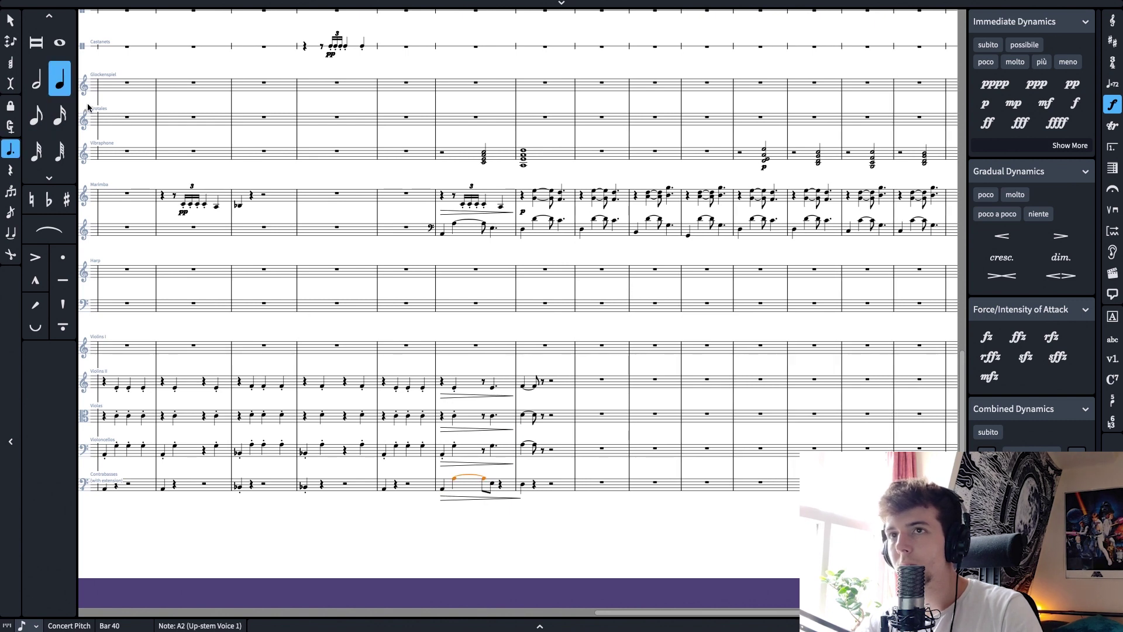
click(4, 156)
drag(444, 531, 802, 531)
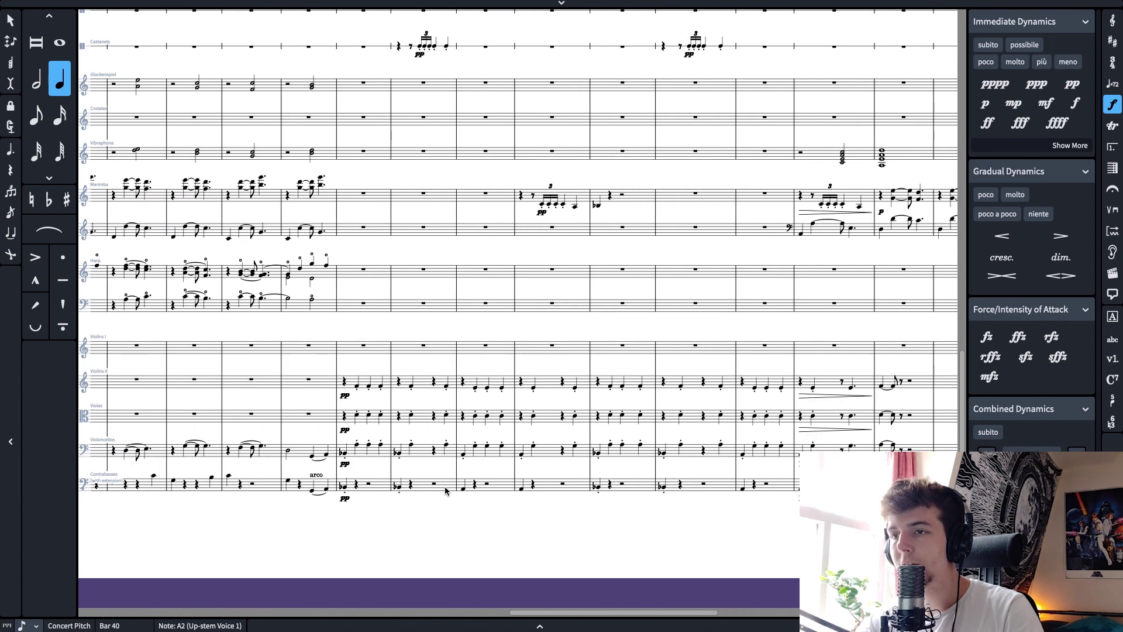
Play back the score from bar 33 to check the transition through bar 40 into the returning material at bar 41
click(348, 489)
key(p)
key(x)
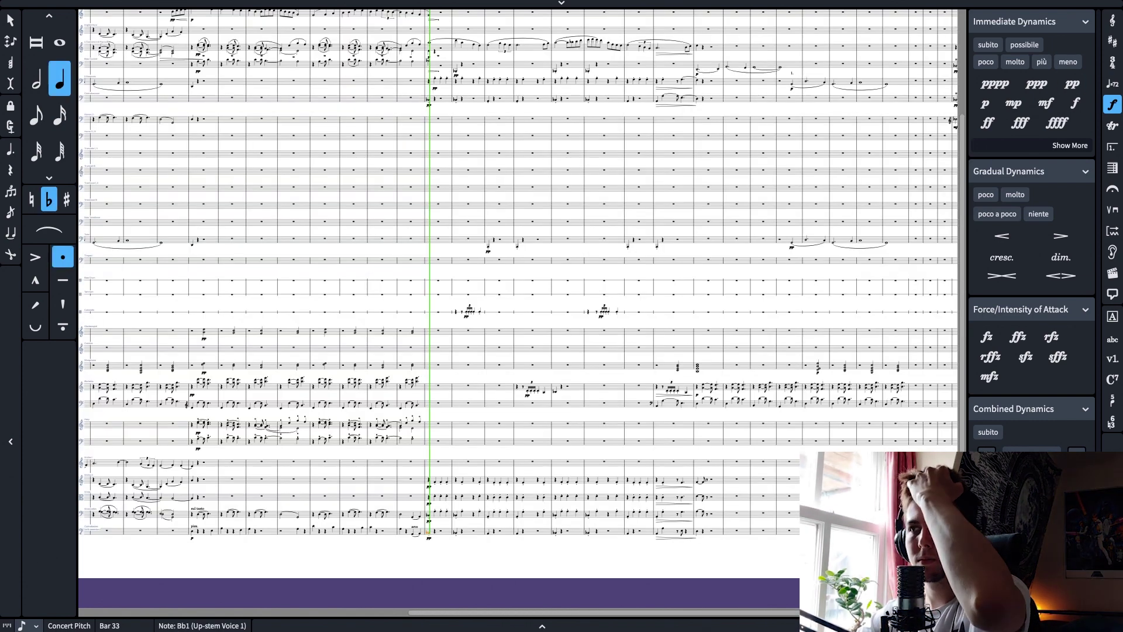
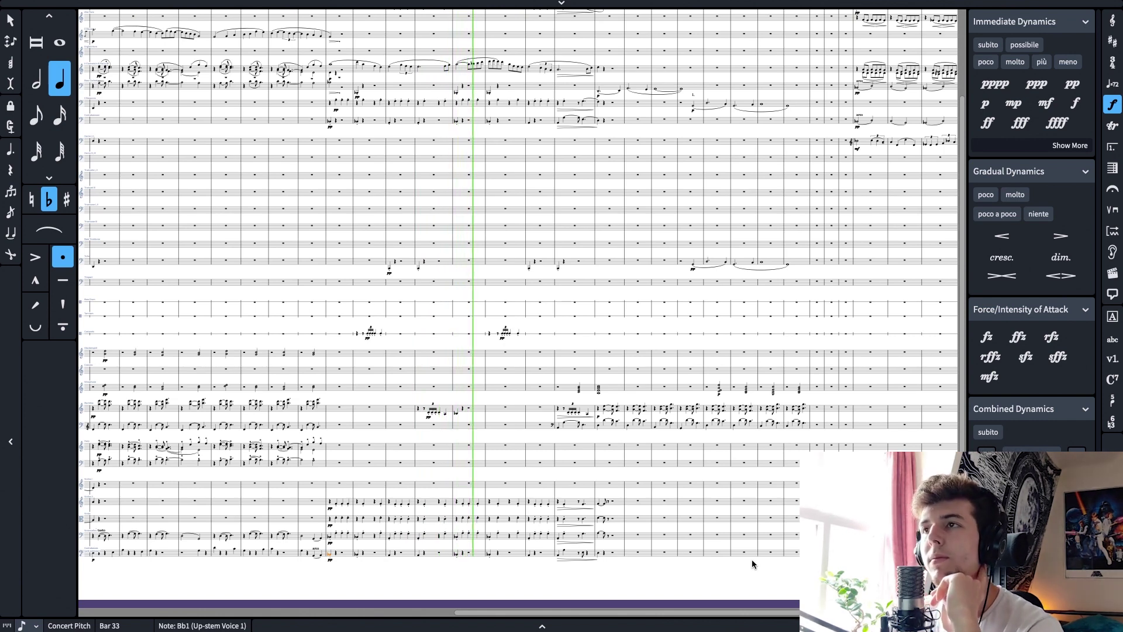
click(522, 69)
click(524, 81)
click(549, 112)
click(556, 129)
click(657, 131)
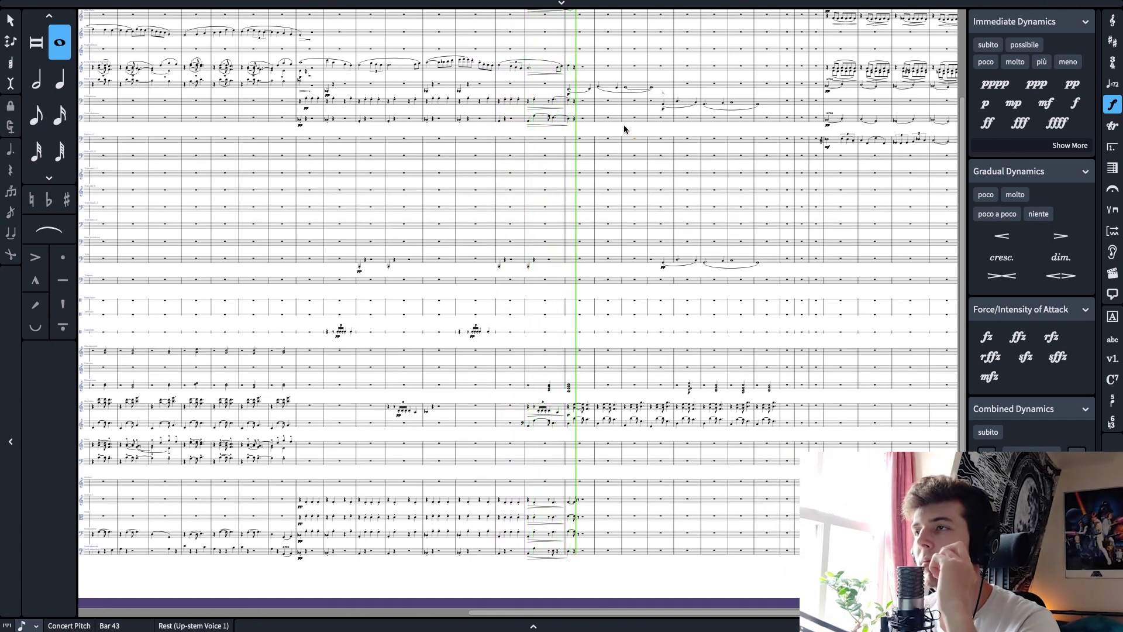
key(space)
Delete the leftover music in bars 52 to 57 across all staves, including the stray upper-woodwind notes
drag(718, 146, 546, 165)
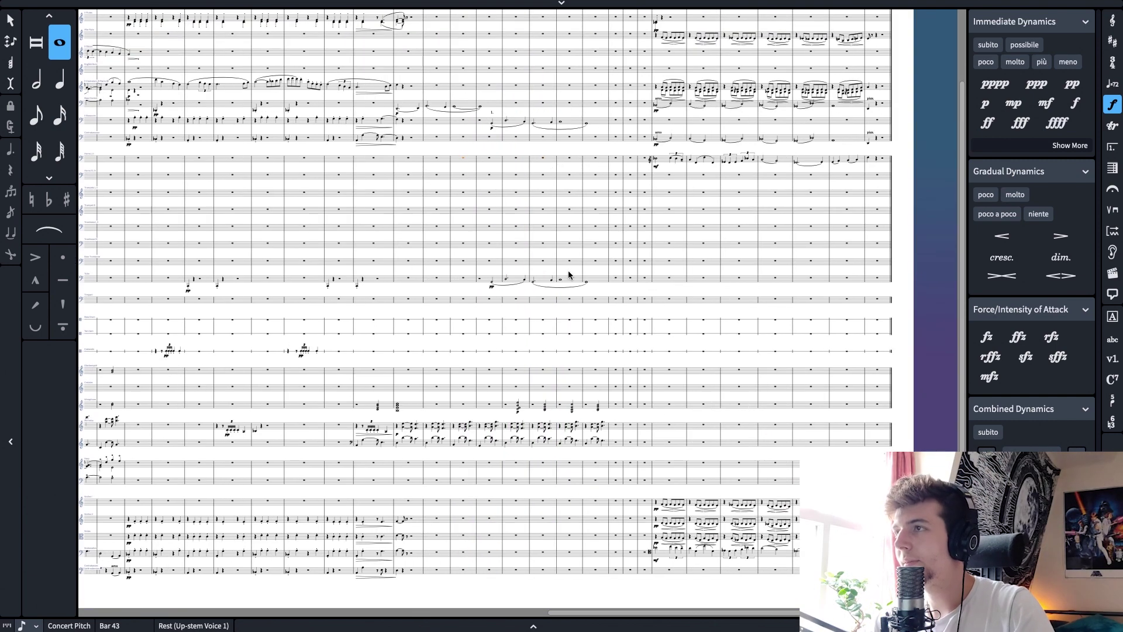
click(655, 554)
scroll(807, 431, up, 3)
shift+click(872, 125)
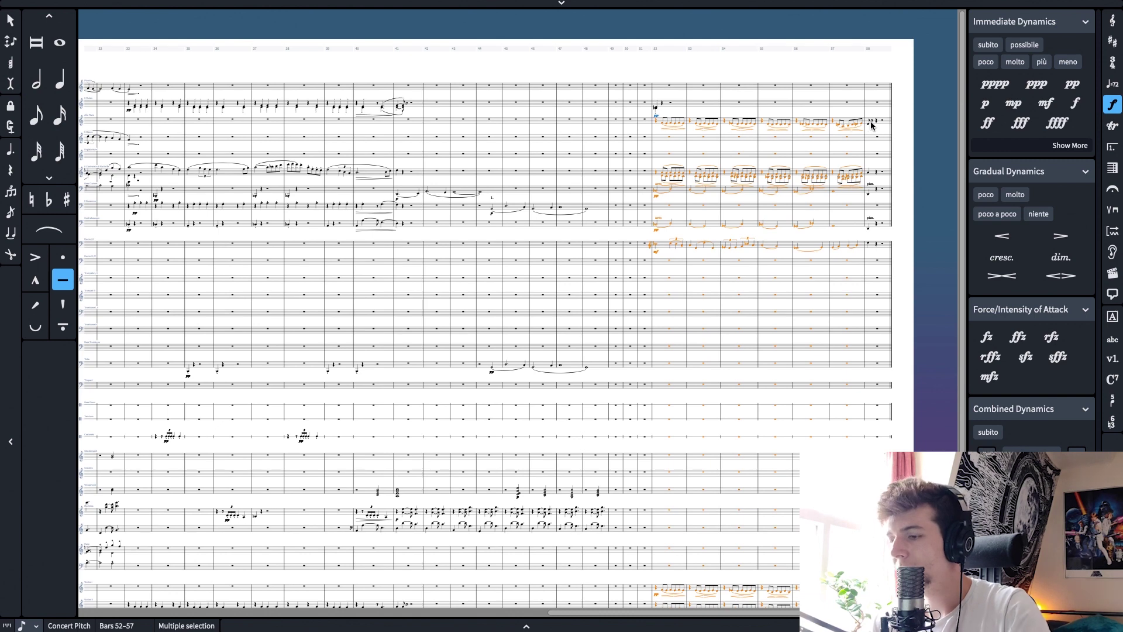
key(Delete)
click(779, 107)
click(785, 108)
key(Delete)
Delete the remaining notes on the woodwind and horn staves in bar 58
click(883, 120)
shift+click(870, 237)
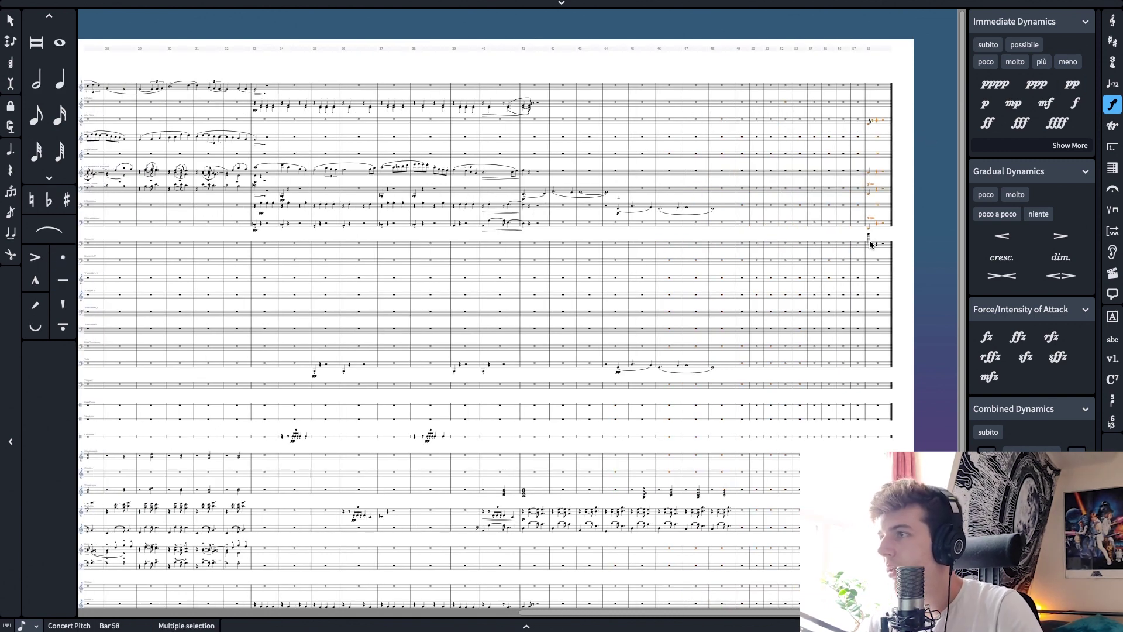
key(Delete)
scroll(816, 340, down, 4)
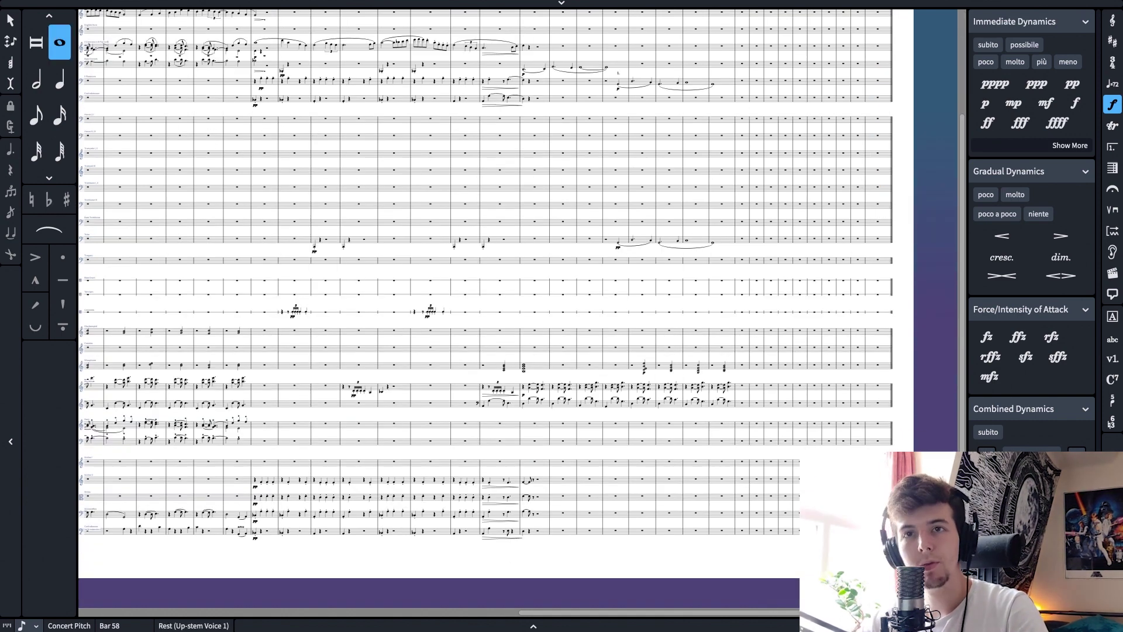
key(ctrl+z)
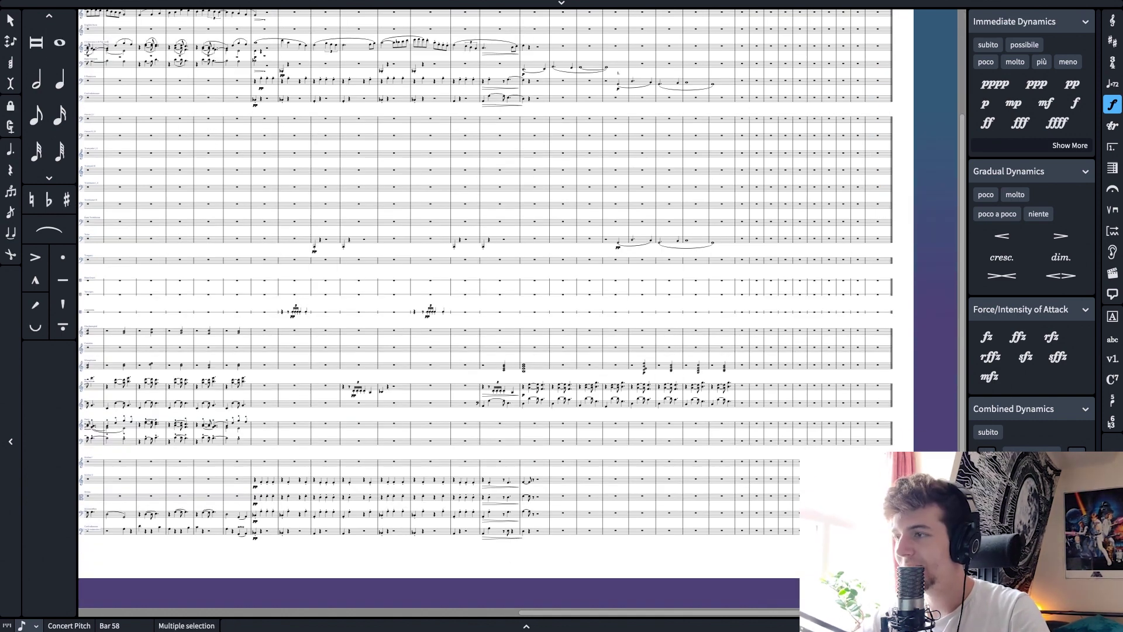
key(shift+Left)
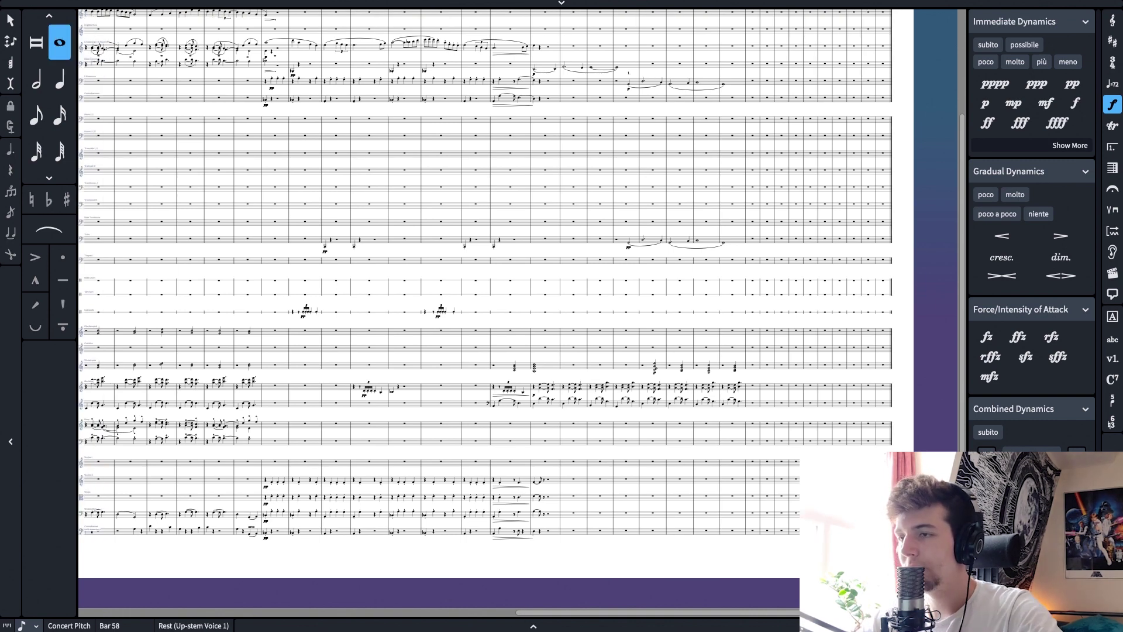
Remove the surplus bars 49 to 58 entirely so that the score ends at bar 48
scroll(858, 450, up, 2)
click(885, 50)
shift+click(751, 49)
key(Delete)
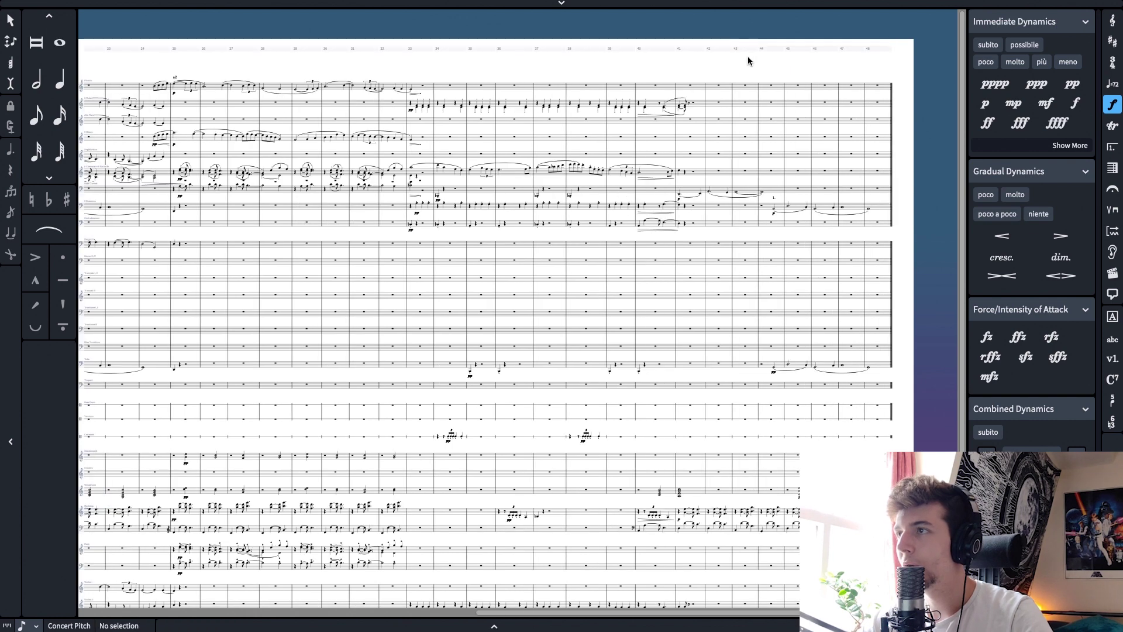
scroll(848, 351, down, 3)
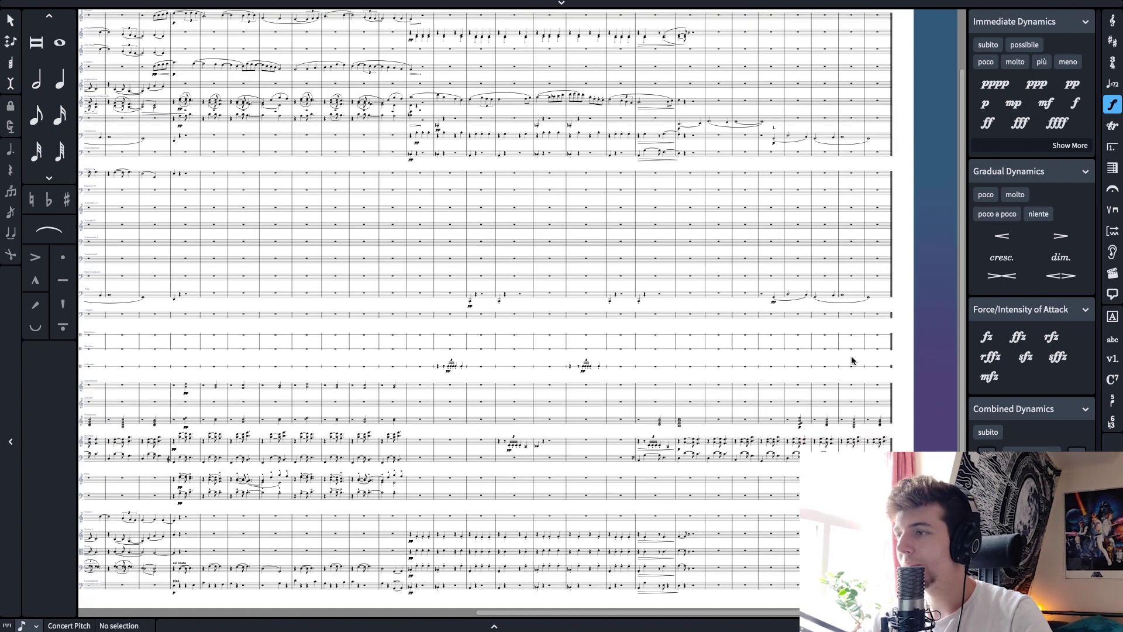
Compare the bass clarinet and marimba material returning at bar 41 with the opening bars and the orchestration that follows them
click(697, 414)
click(697, 422)
scroll(811, 398, up, 3)
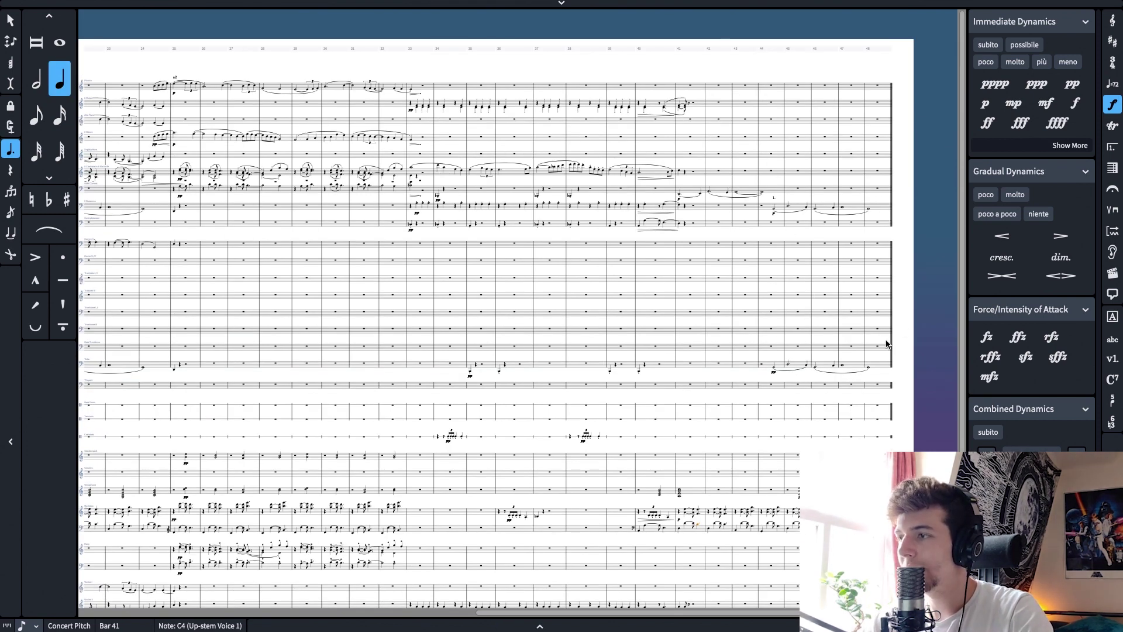
click(685, 198)
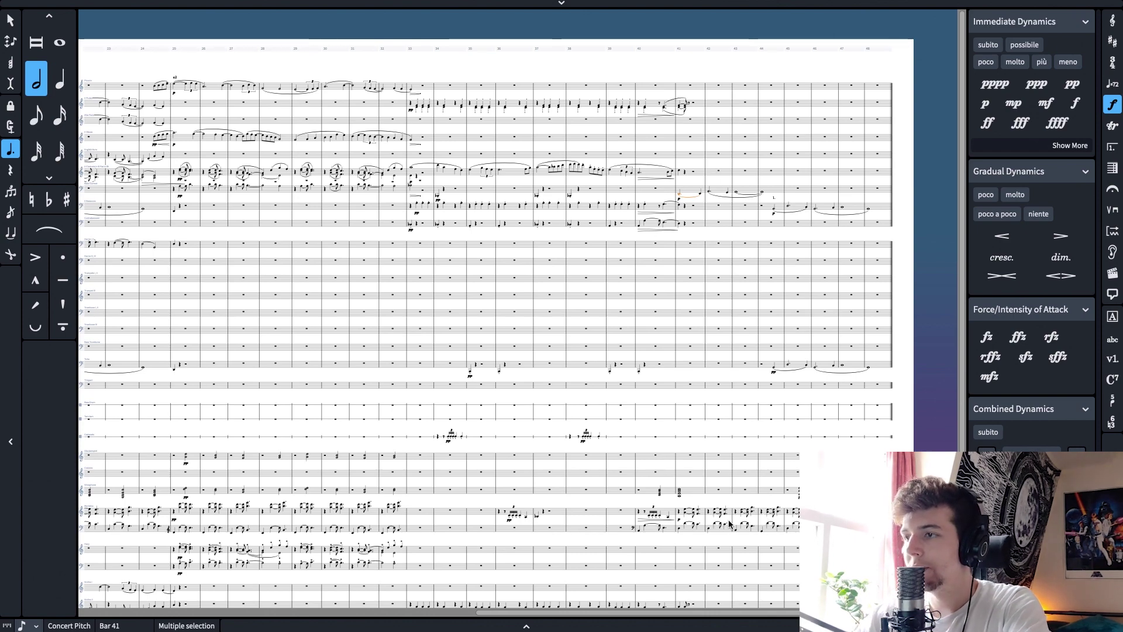
drag(404, 285, 739, 268)
click(670, 278)
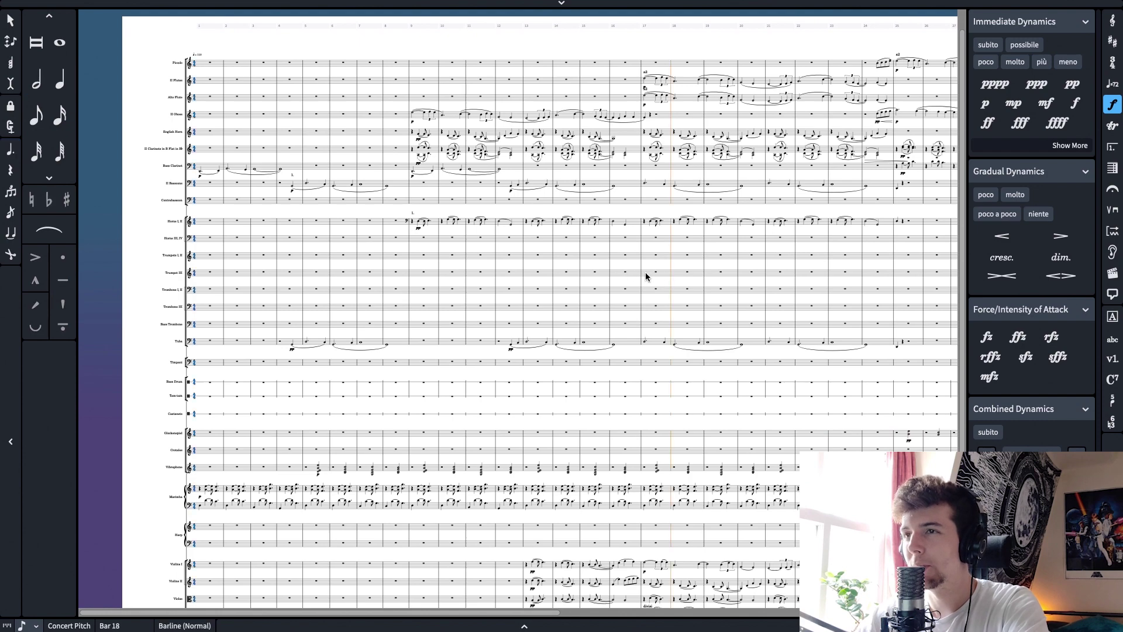
click(645, 269)
scroll(647, 263, right, 10)
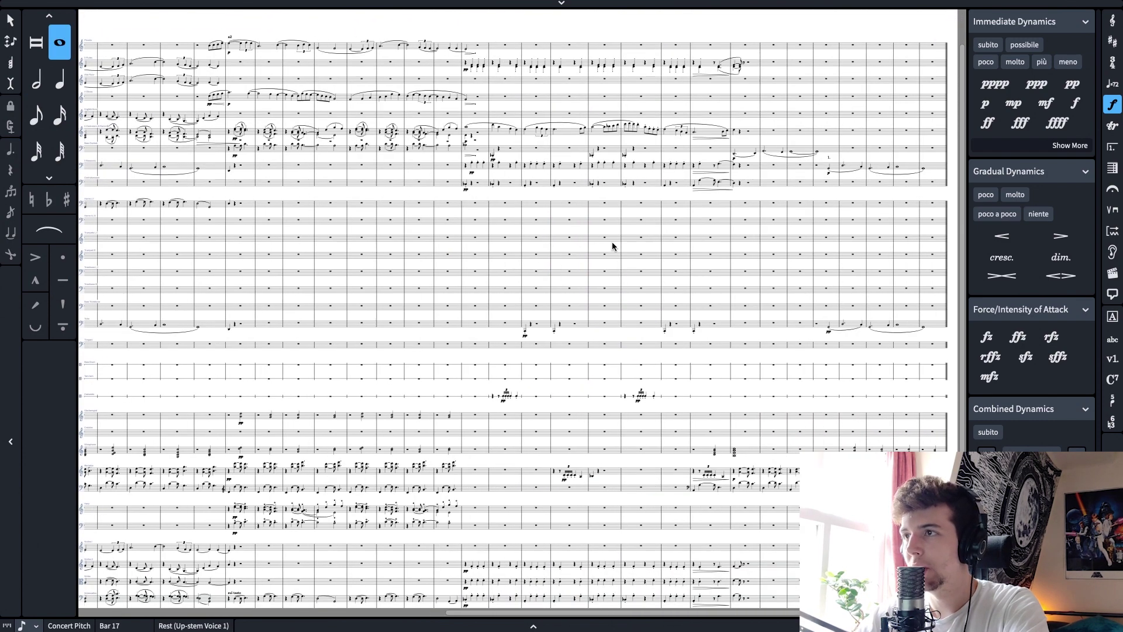
scroll(455, 238, right, 2)
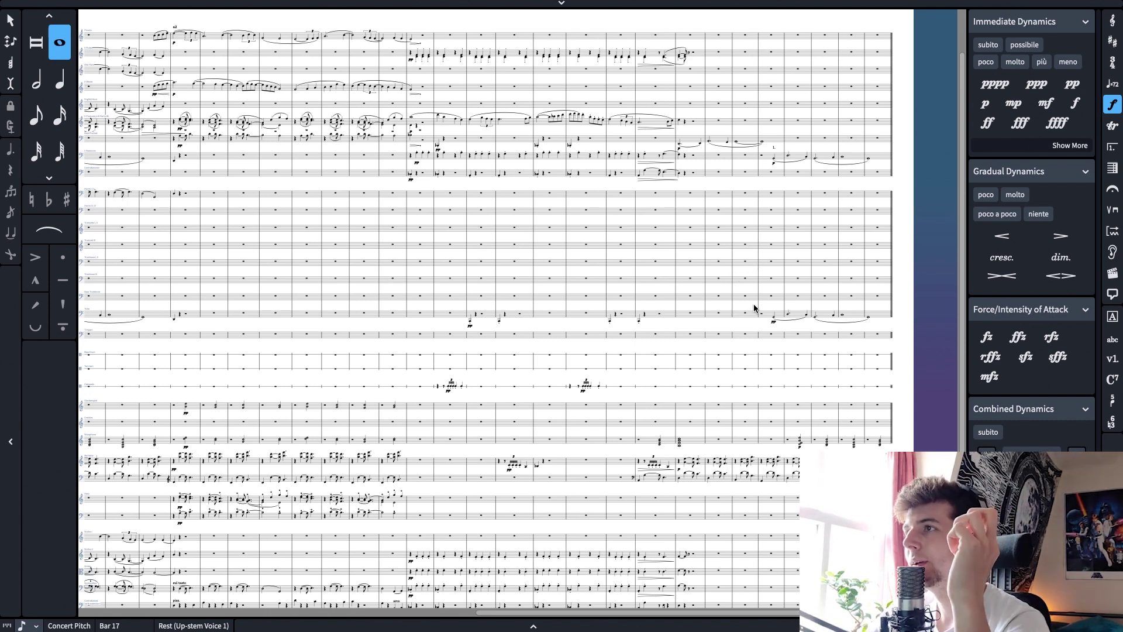
drag(756, 305, 668, 316)
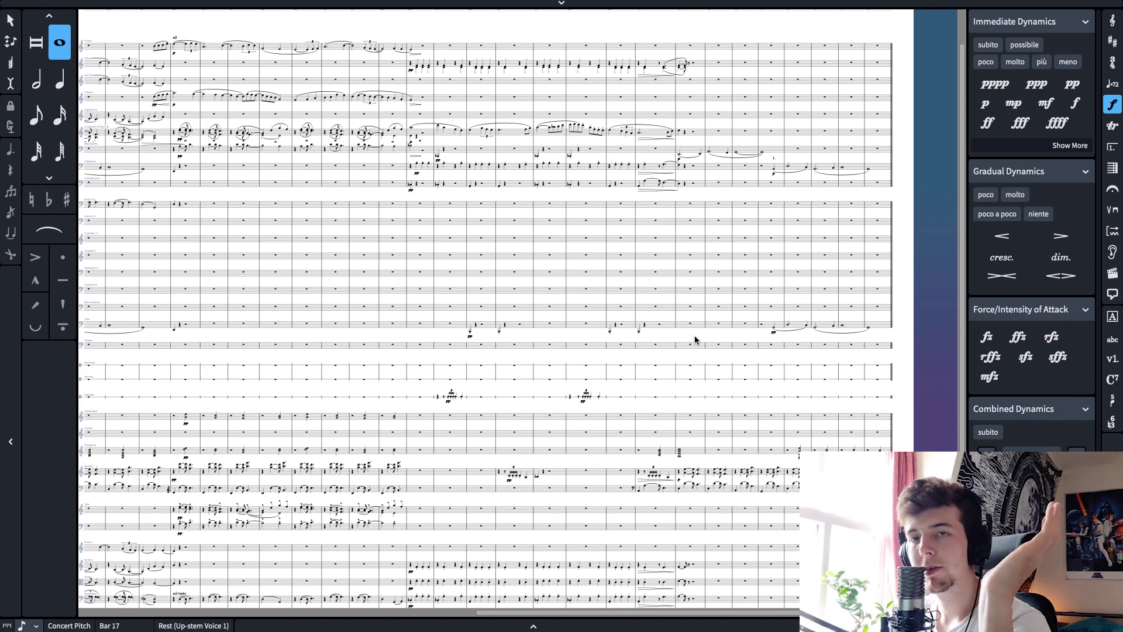
click(692, 476)
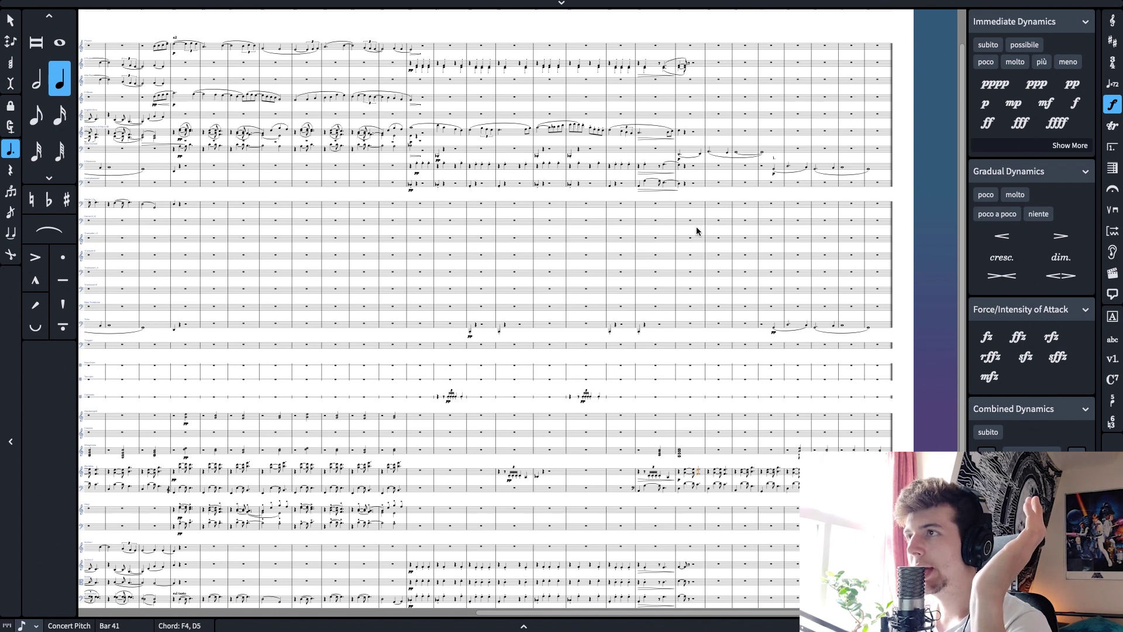
click(680, 488)
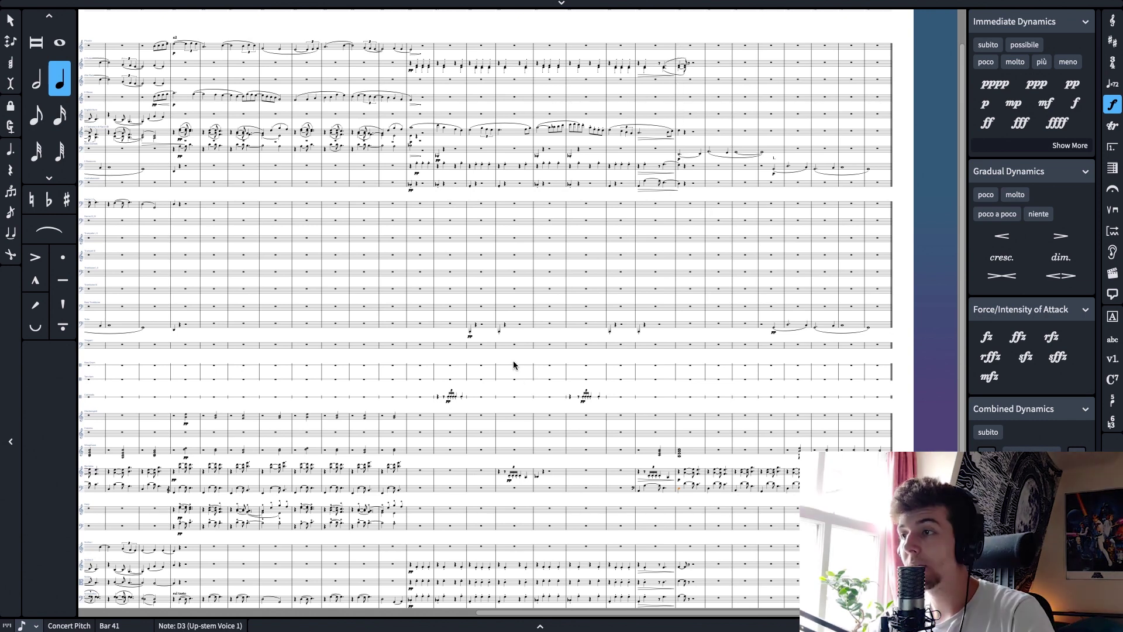
scroll(565, 403, left, 10)
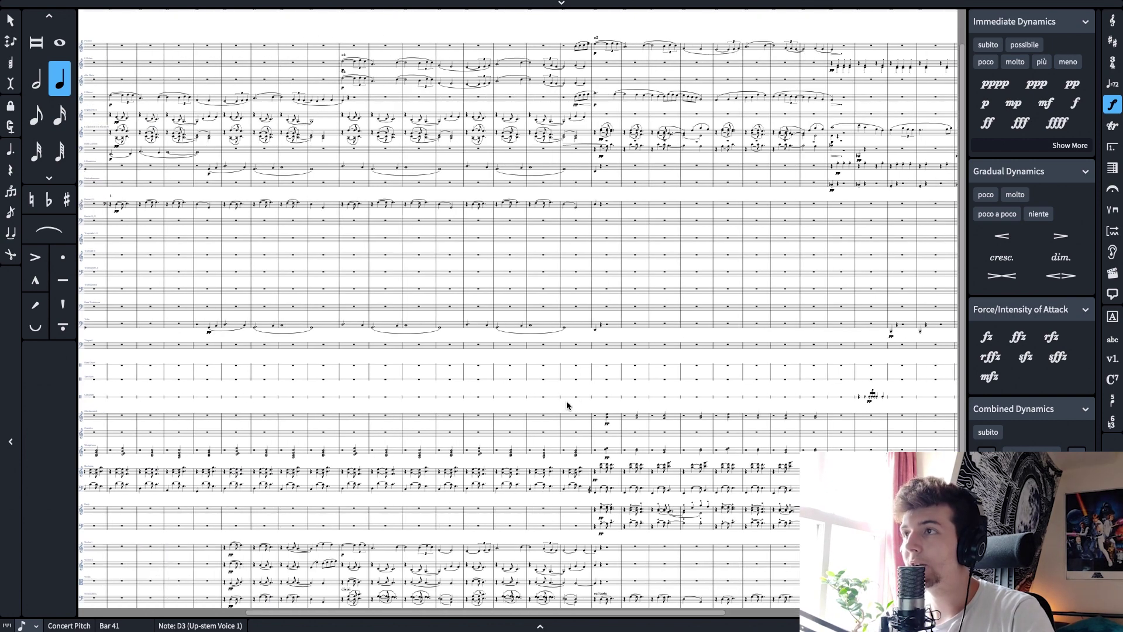
scroll(568, 399, right, 10)
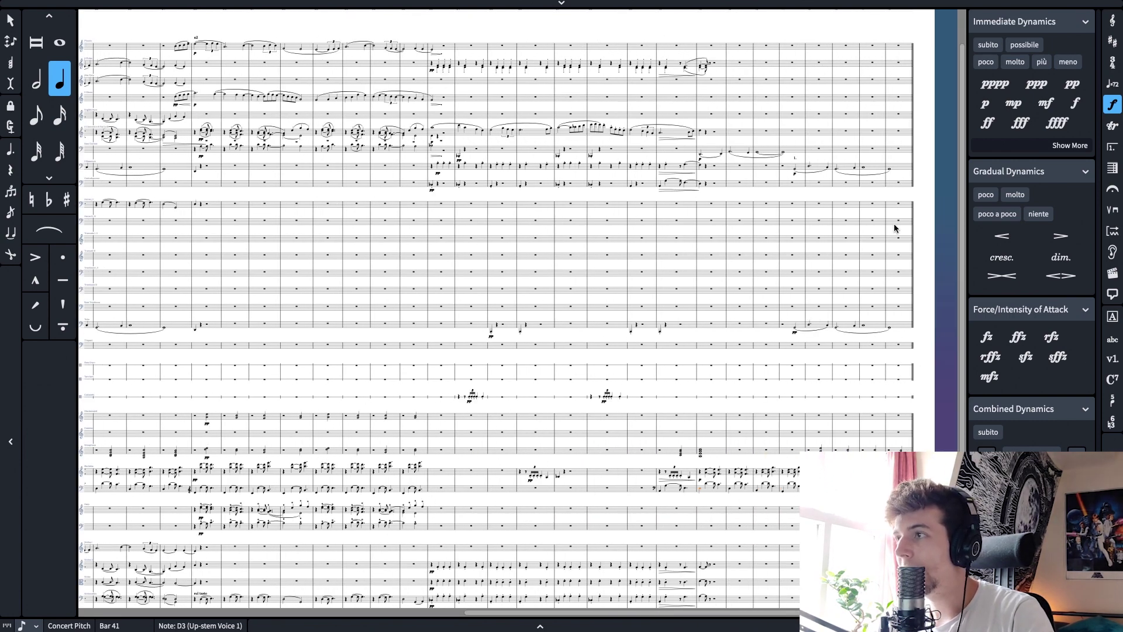
scroll(483, 336, left, 3)
scroll(484, 335, left, 5)
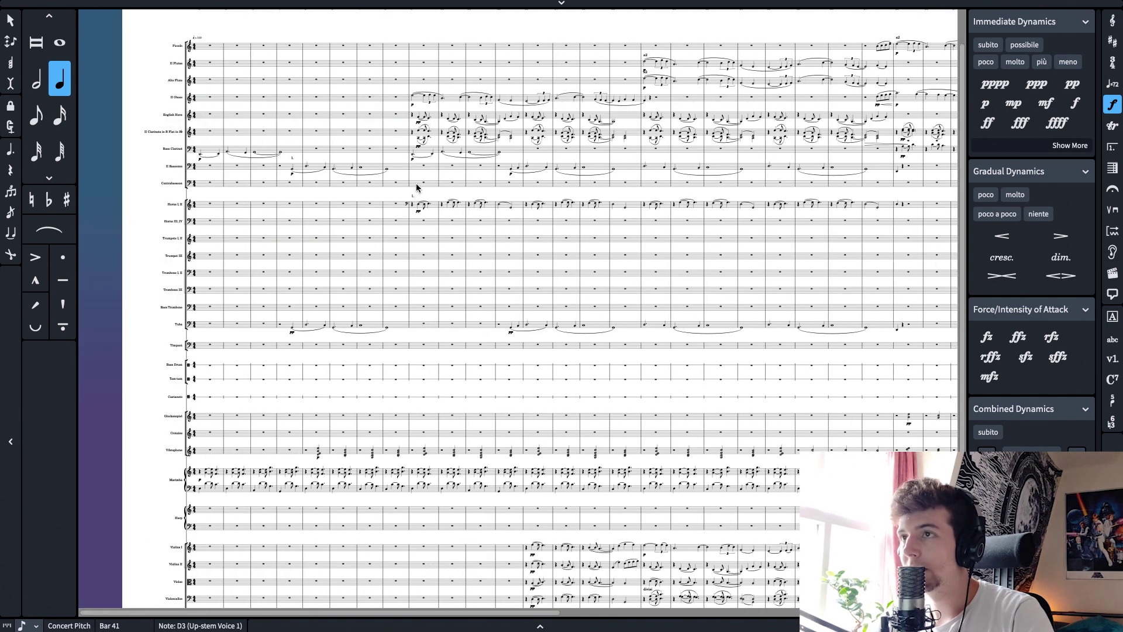
Add a start repeat barline at the beginning of bar 9
click(414, 98)
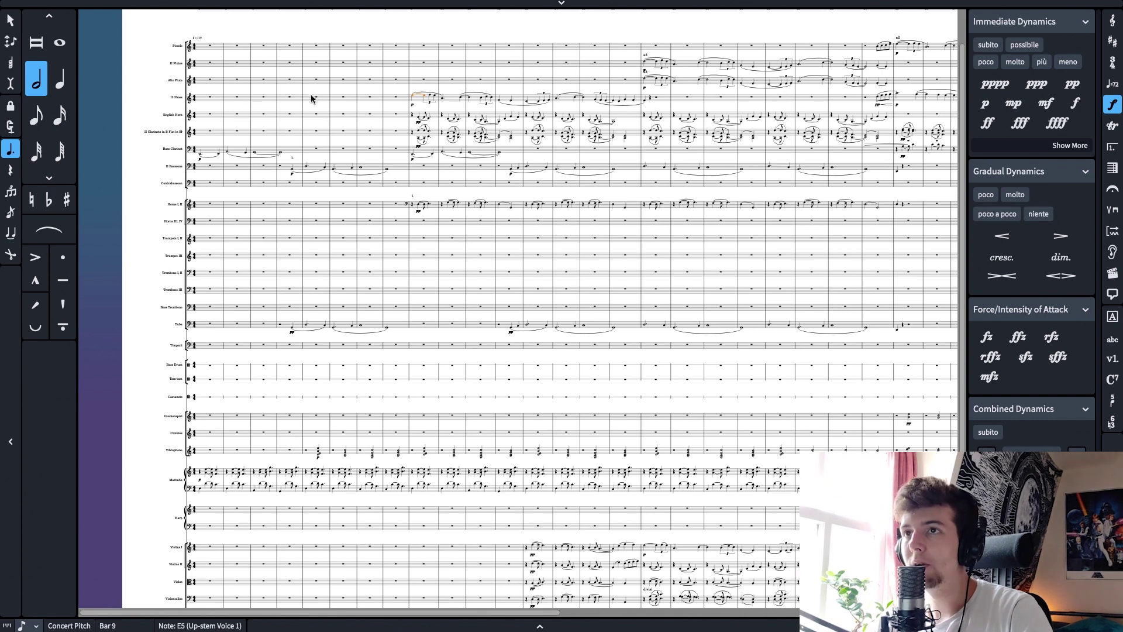
drag(336, 56, 292, 61)
scroll(380, 58, left, 2)
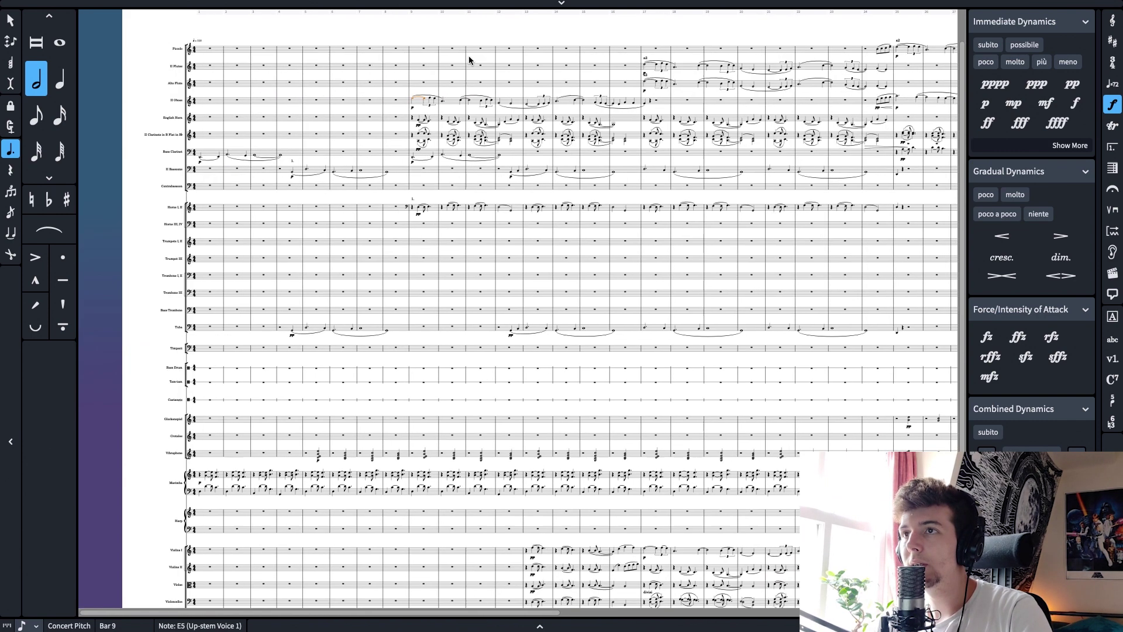
click(411, 59)
click(1112, 168)
click(995, 229)
Change the final barline after bar 48 to an end repeat
scroll(658, 244, right, 10)
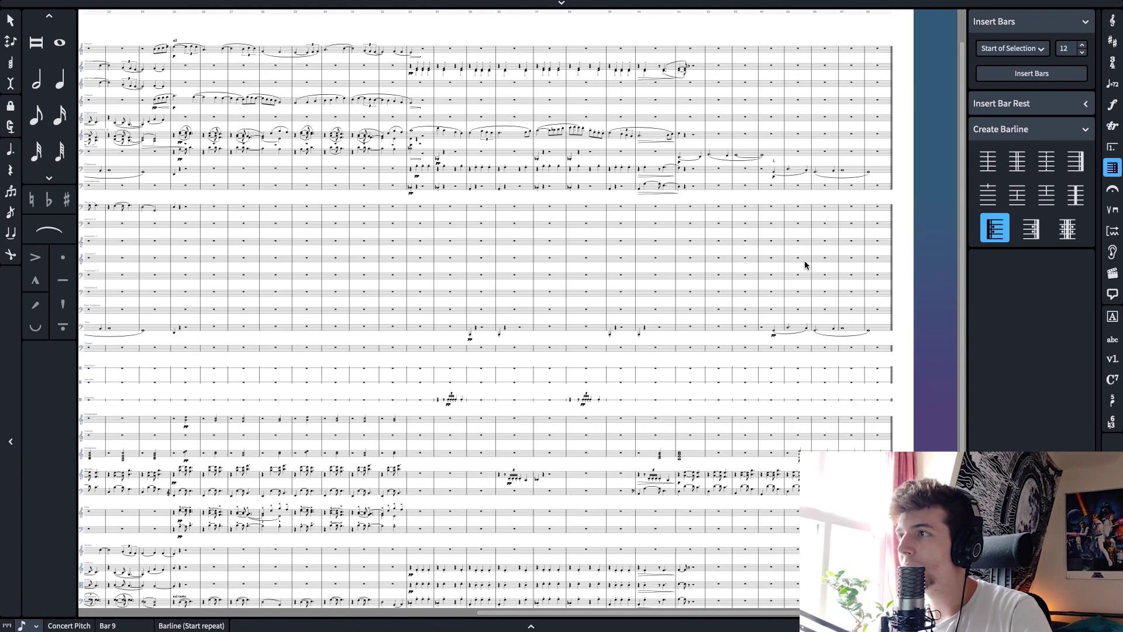
click(892, 226)
scroll(702, 267, up, 1)
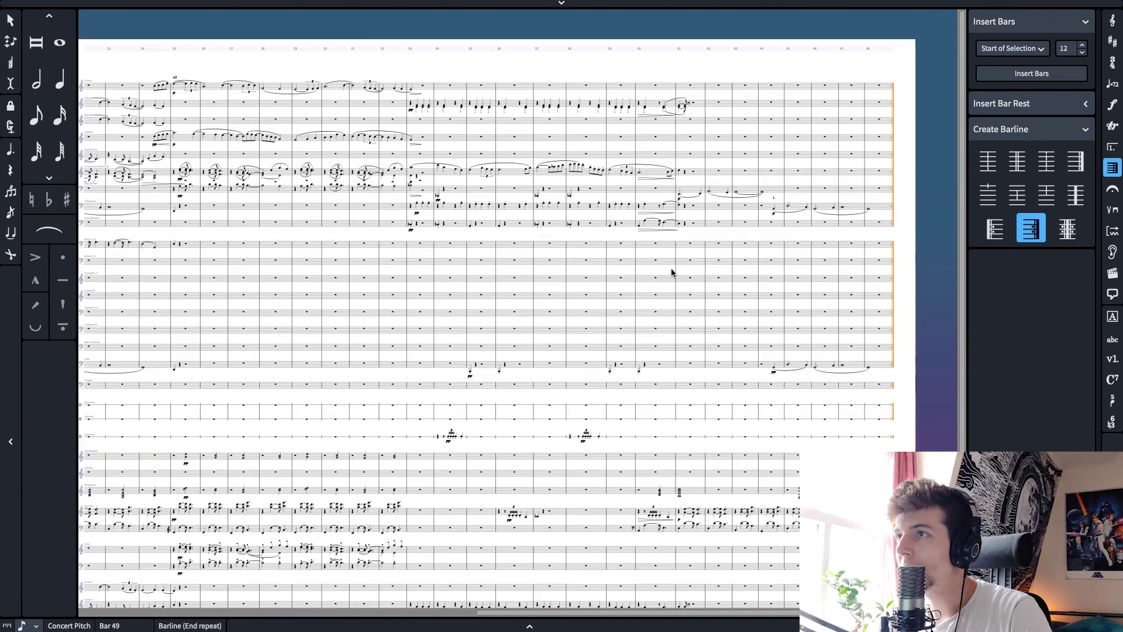
Enclose bars 33 to 40 in repeats, with a start repeat at bar 33 and an end repeat after bar 40
click(409, 251)
shift+click(676, 251)
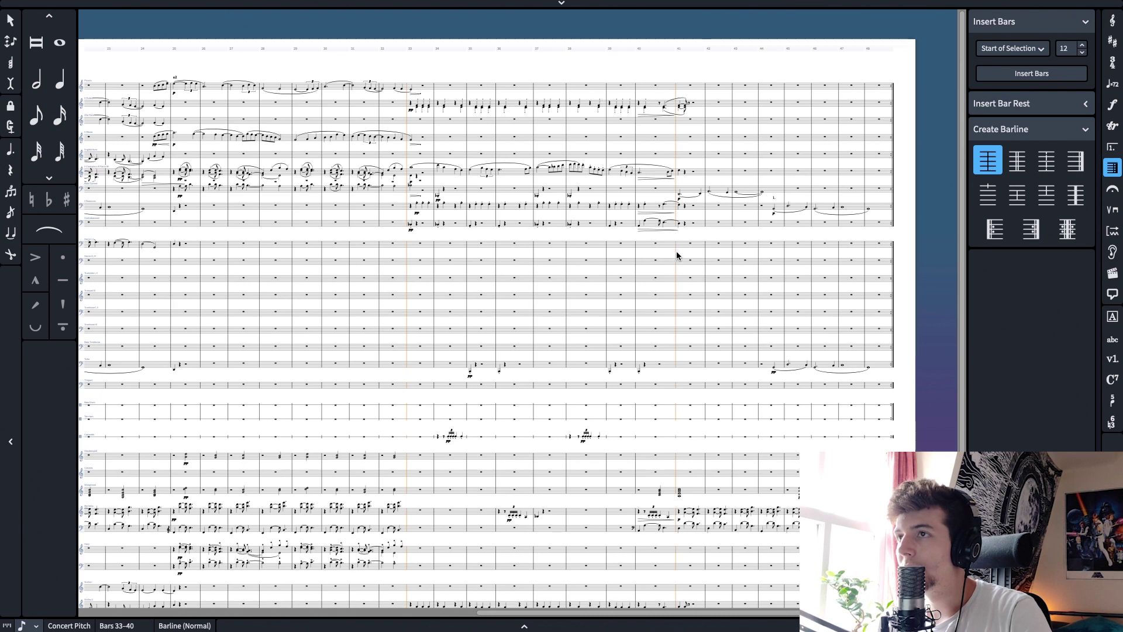
click(996, 230)
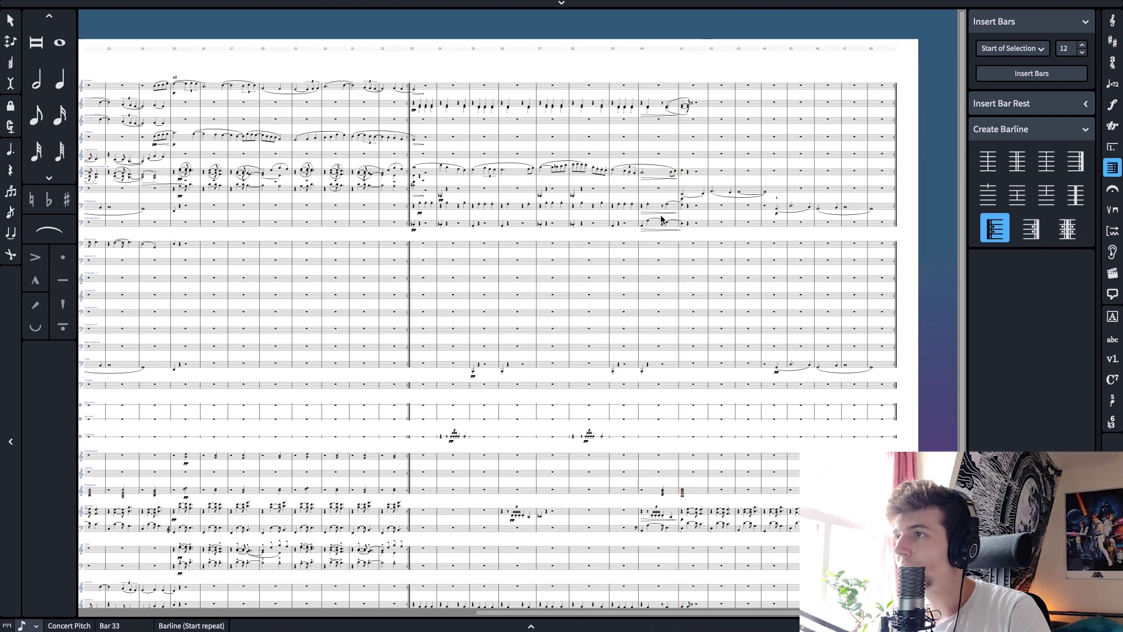
click(1031, 228)
key(super+z)
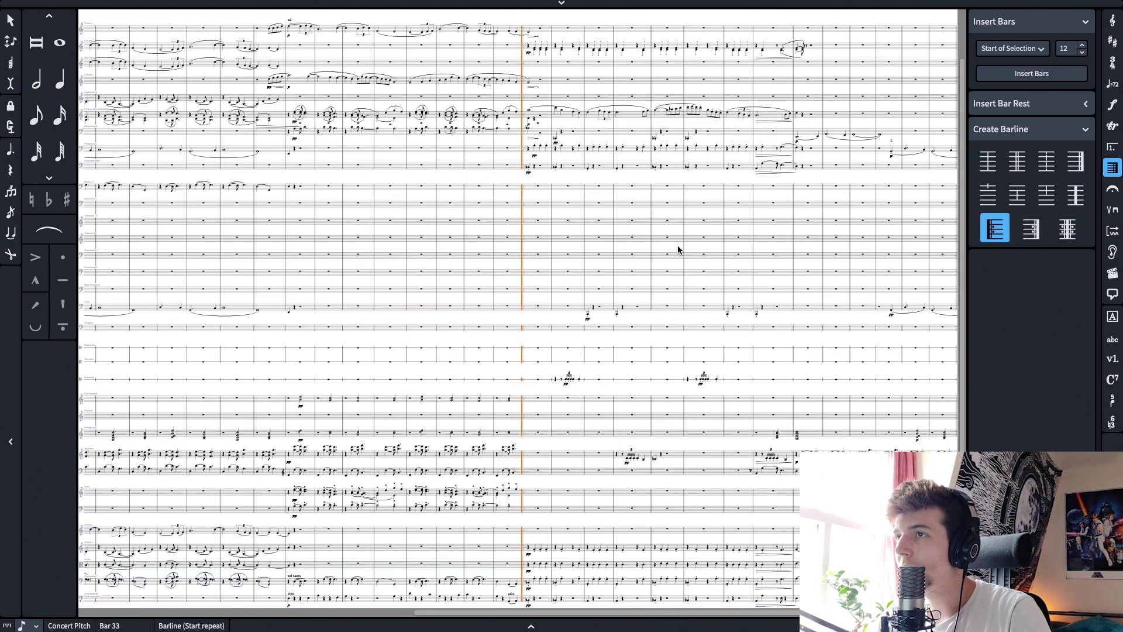
click(794, 195)
click(1030, 230)
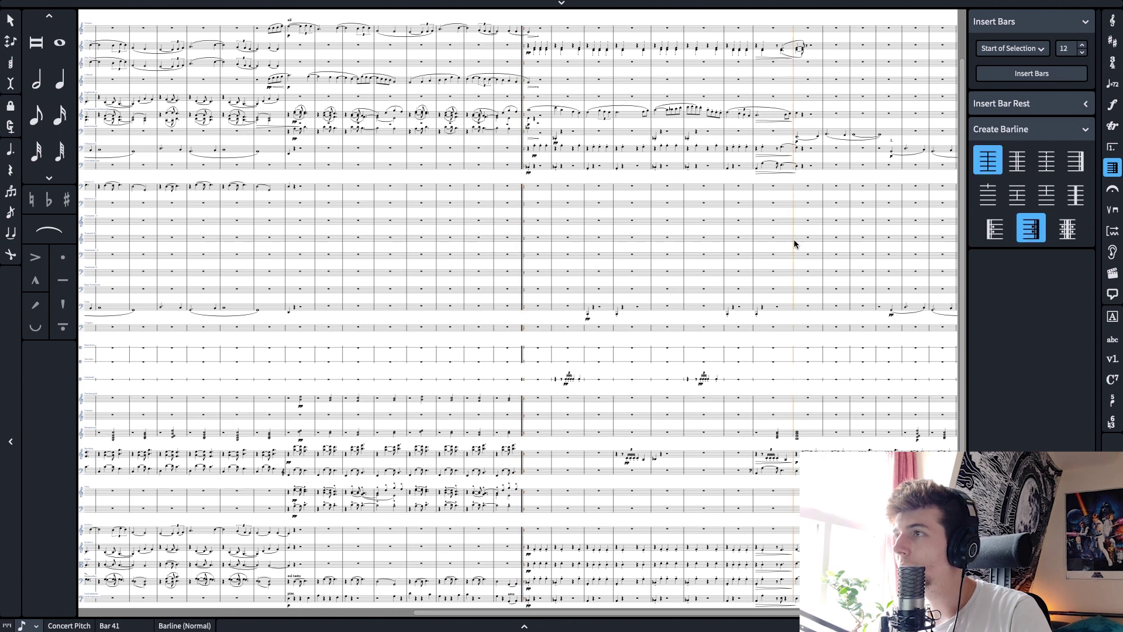
Play back the repeated section from bar 33, and select the end repeat barline at bar 41
click(529, 166)
key(Return)
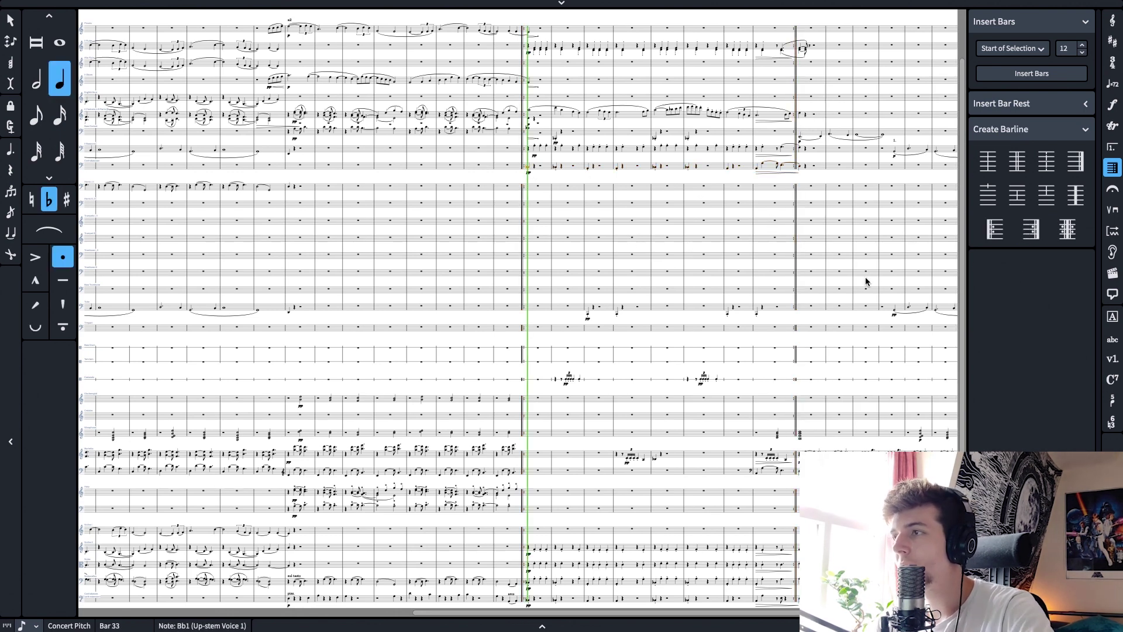
key(ctrl+alt+1)
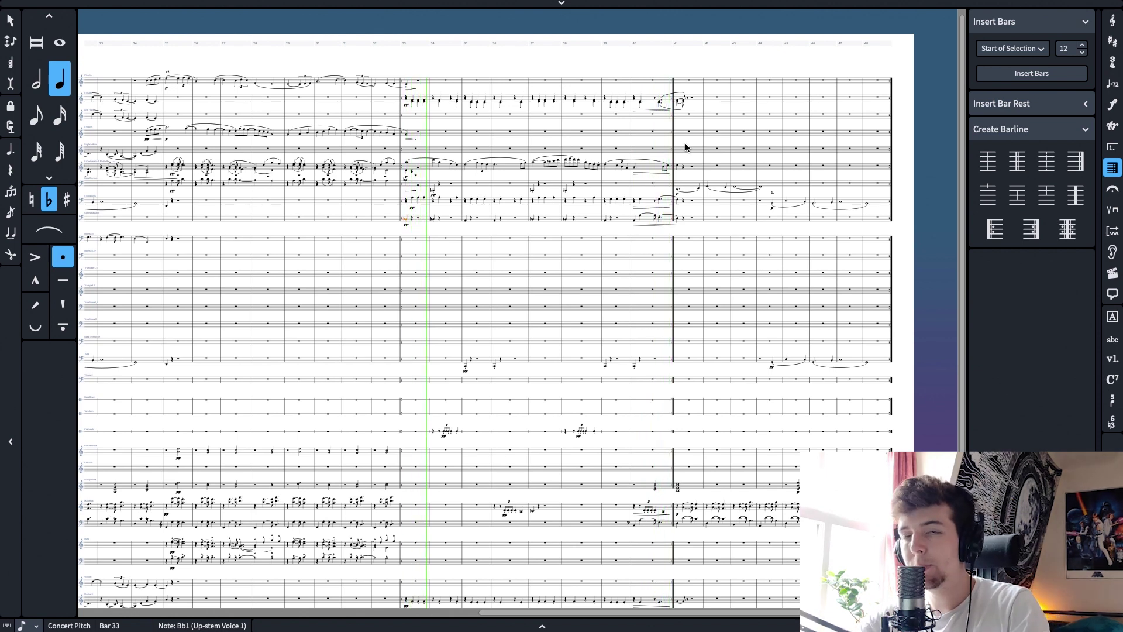
key(space)
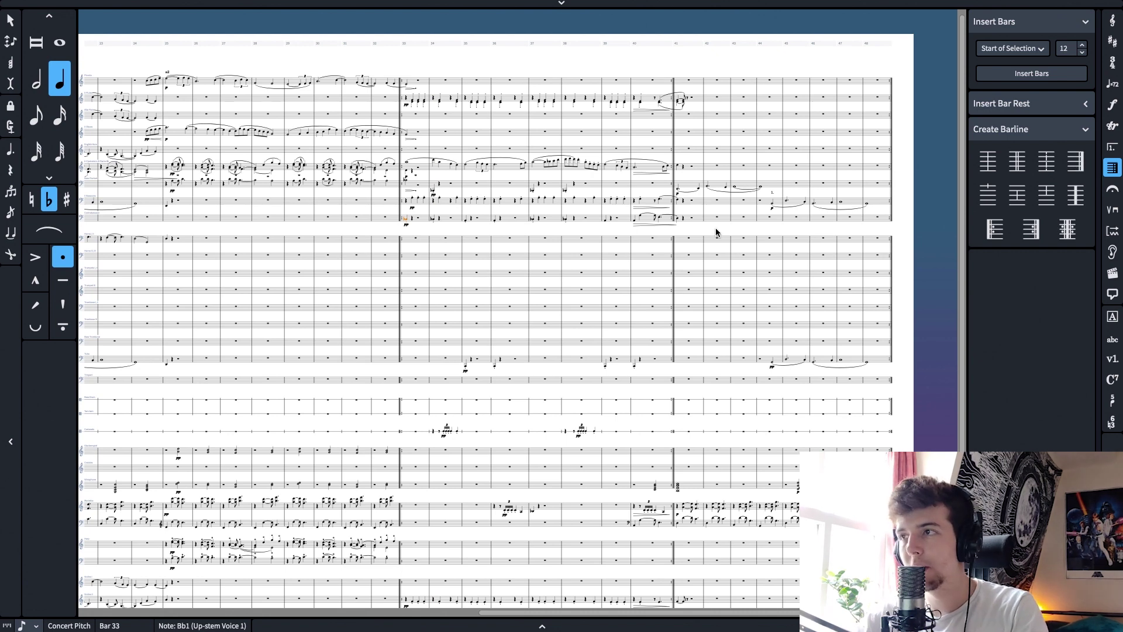
scroll(715, 228, down, 1)
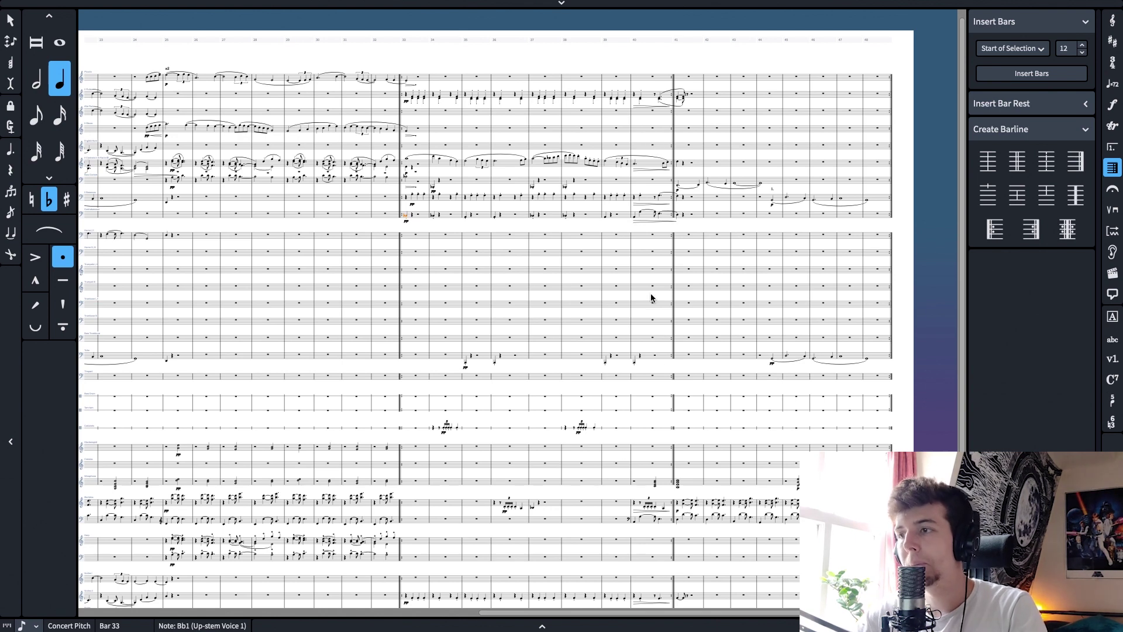
click(674, 139)
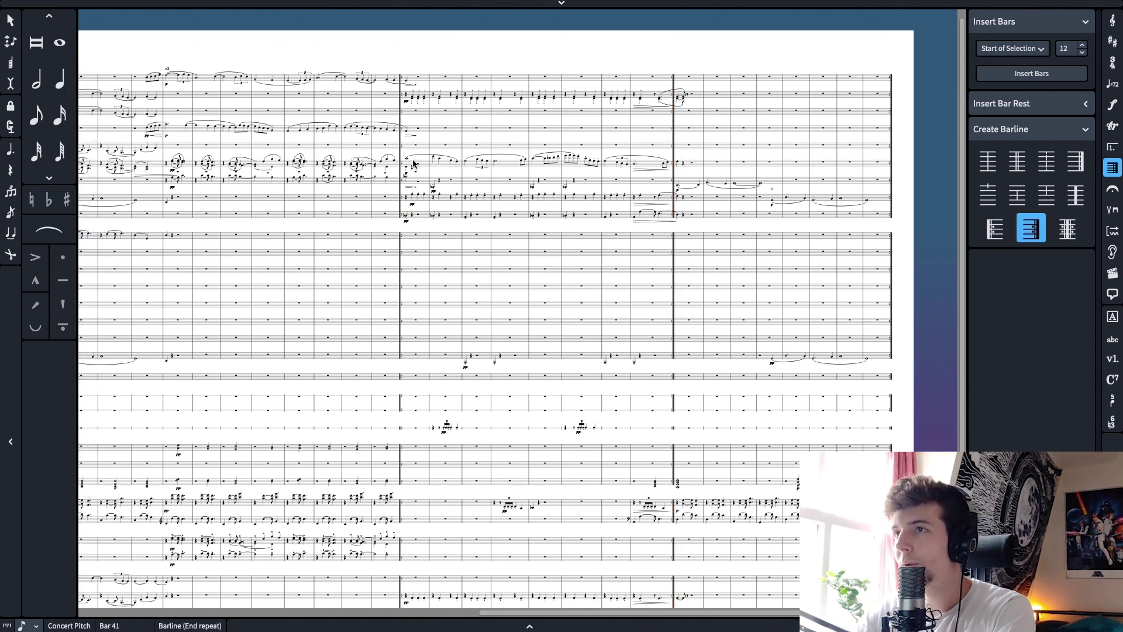
Delete the start repeat barline at bar 33 and the end repeat barline at bar 41
click(402, 143)
key(Delete)
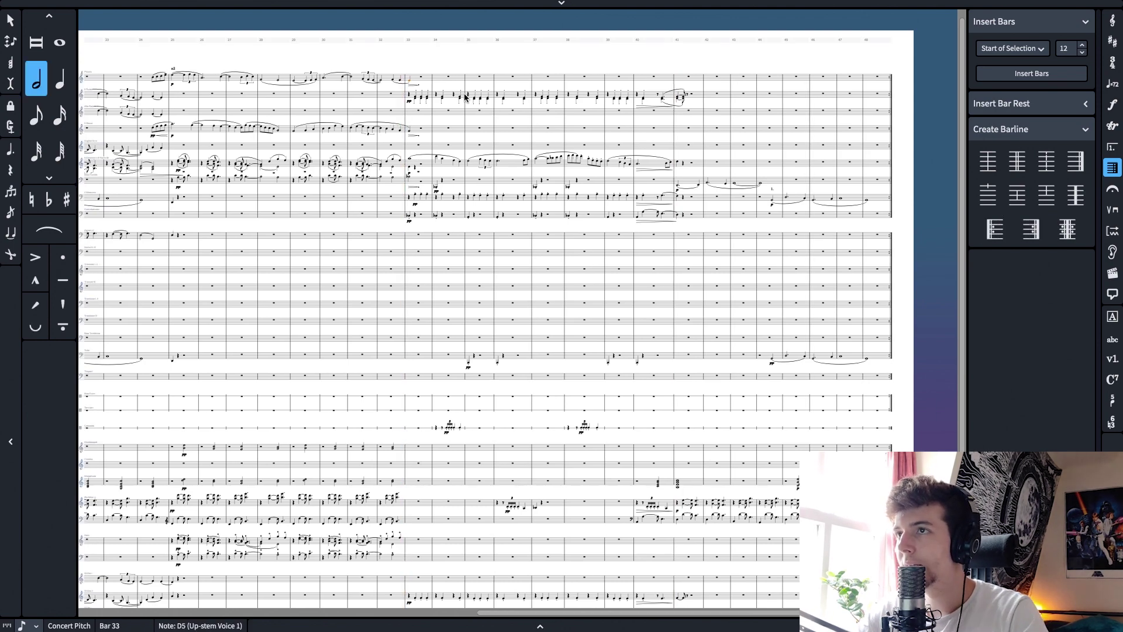
Look over the overall section layout of the full score, from the opening bars to the final barline
drag(598, 122, 794, 112)
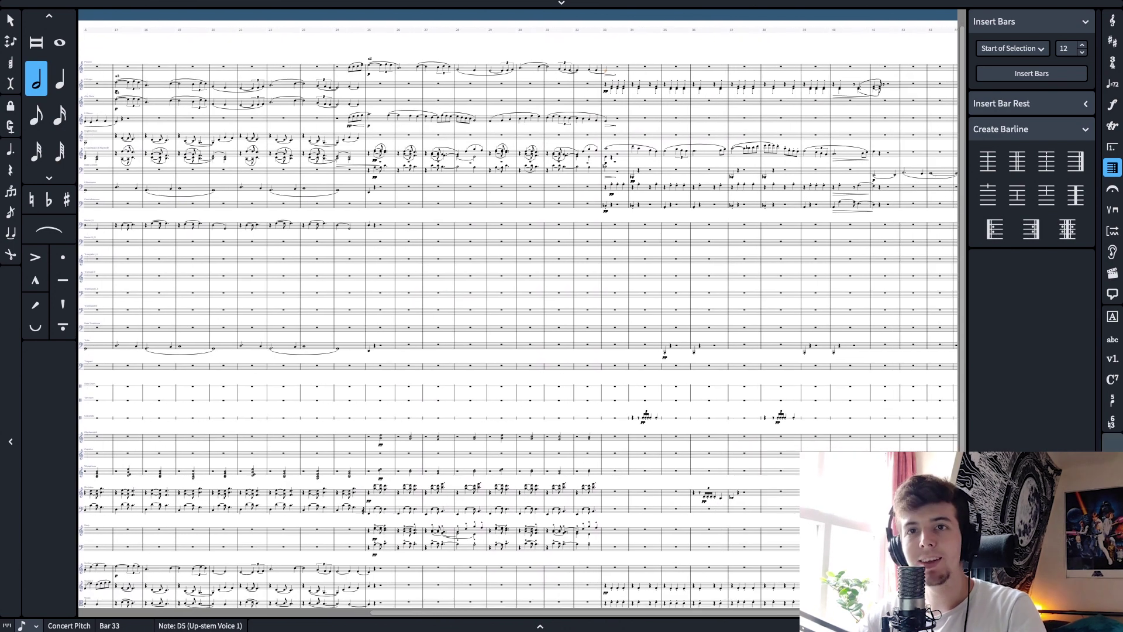
key(x)
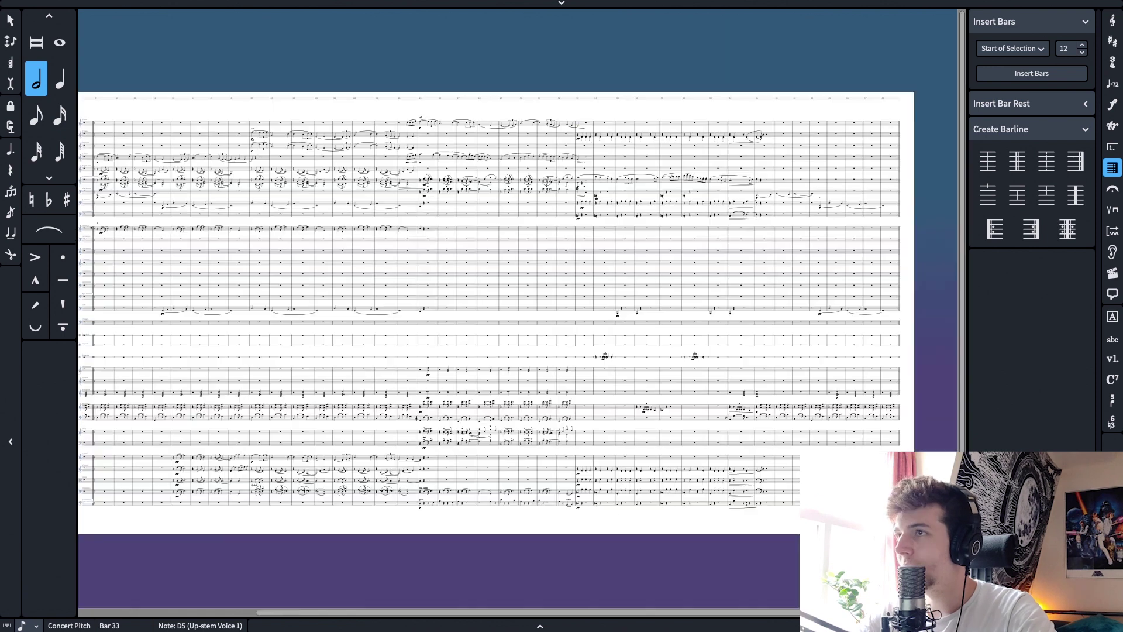
drag(656, 434, 792, 431)
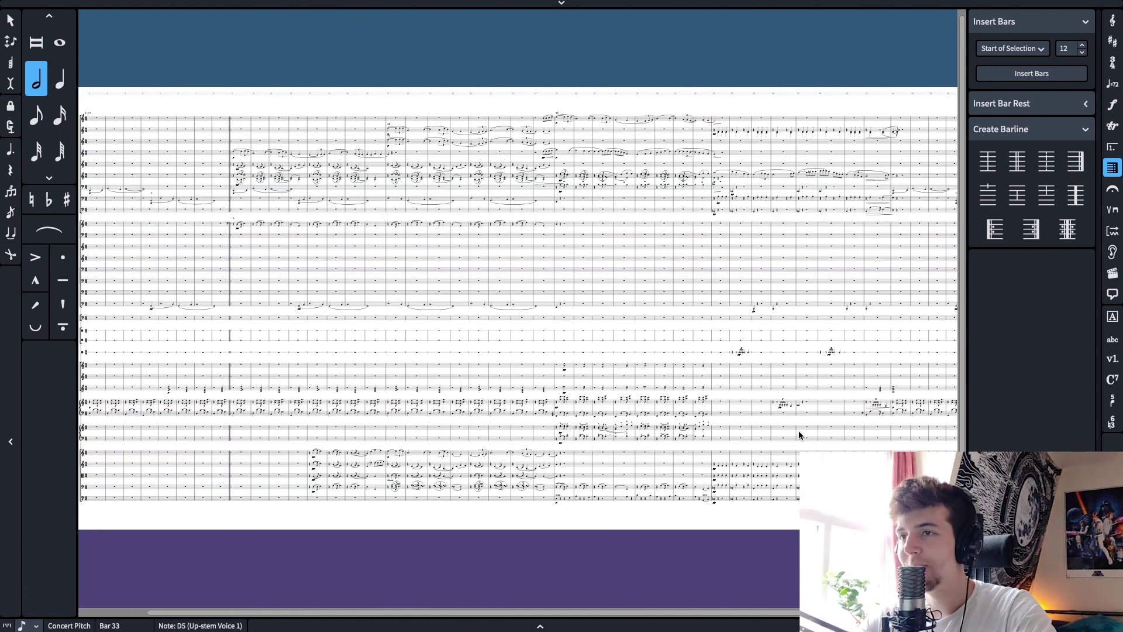
key(super+minus)
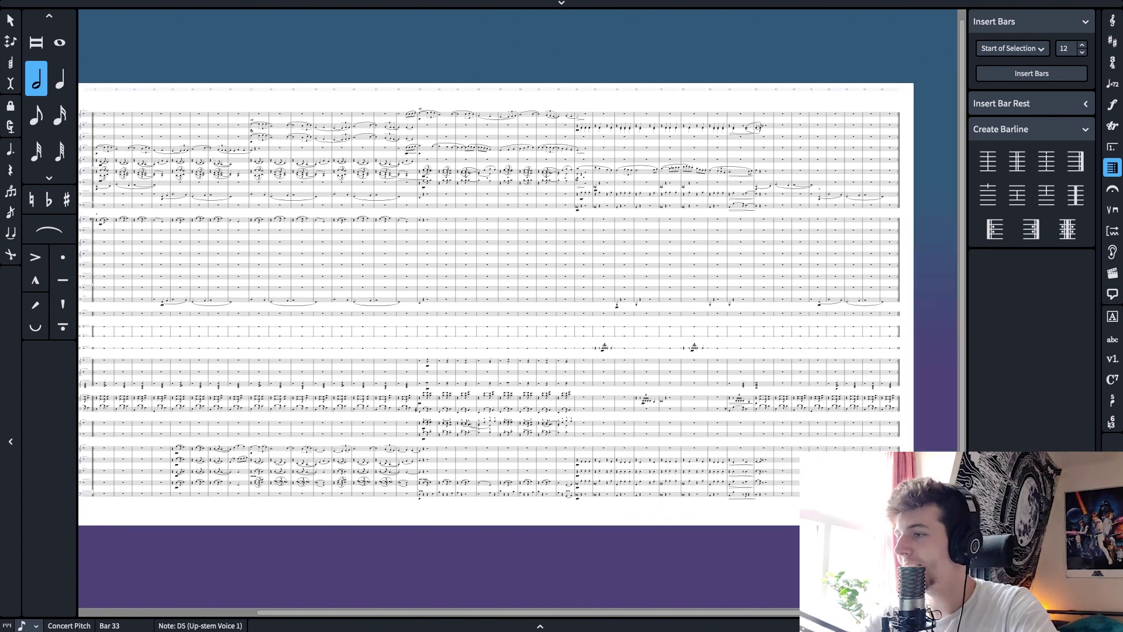
key(super+equal)
drag(851, 425, 777, 410)
key(super+minus)
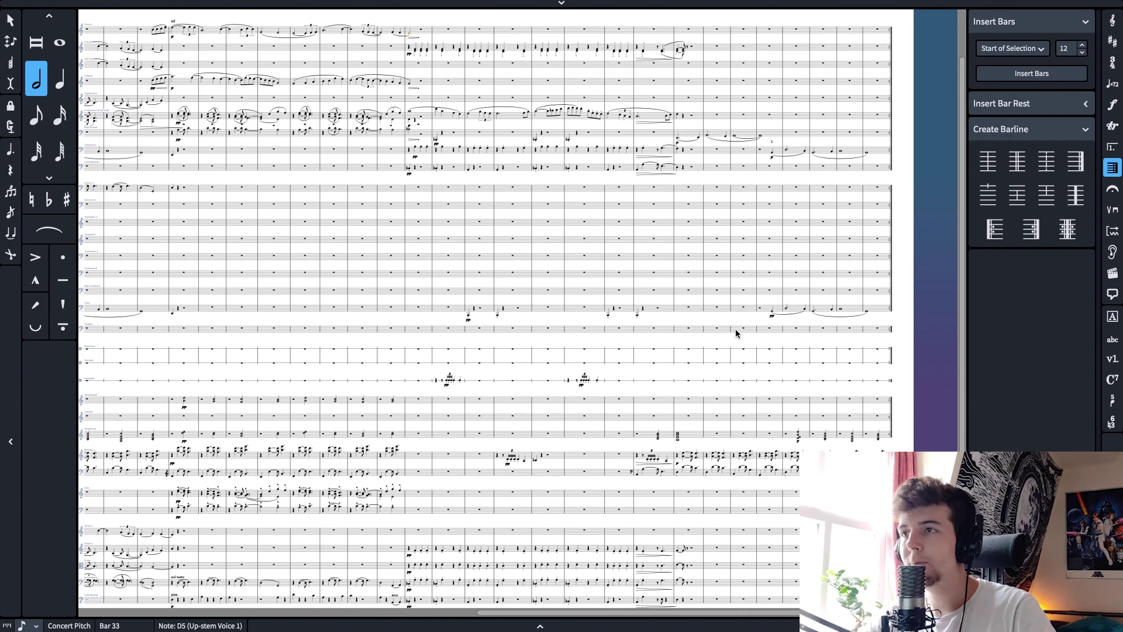
Review the orchestration across all instrument staves, comparing the opening, middle sections and returning material at bar 41
scroll(750, 318, left, 10)
scroll(750, 318, right, 10)
scroll(744, 321, left, 10)
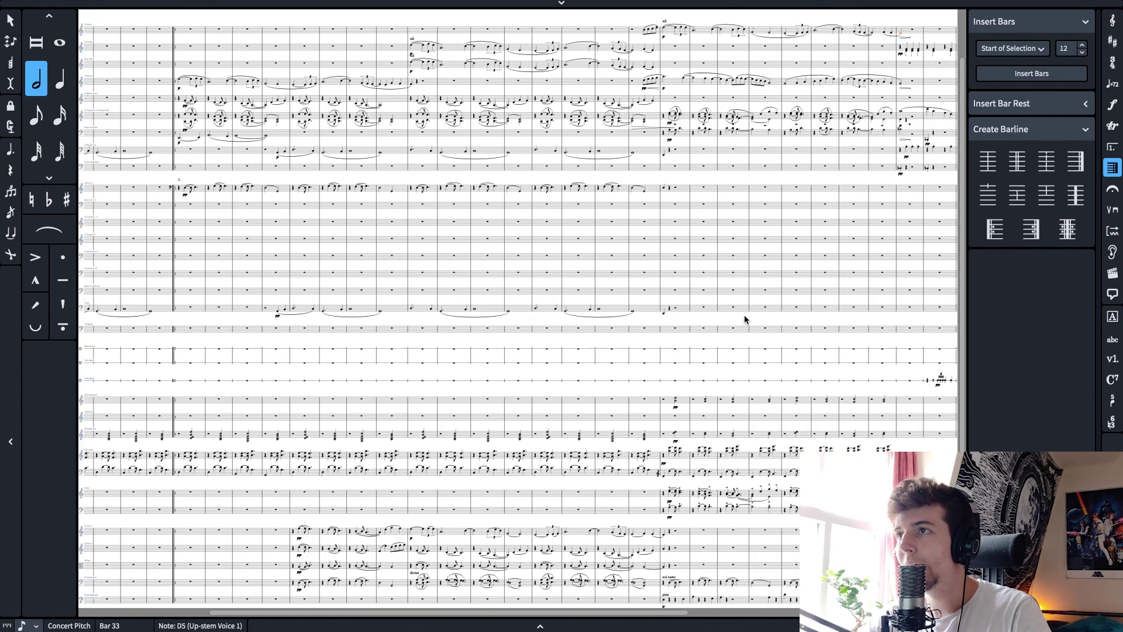
scroll(796, 393, down, 3)
drag(816, 416, 518, 402)
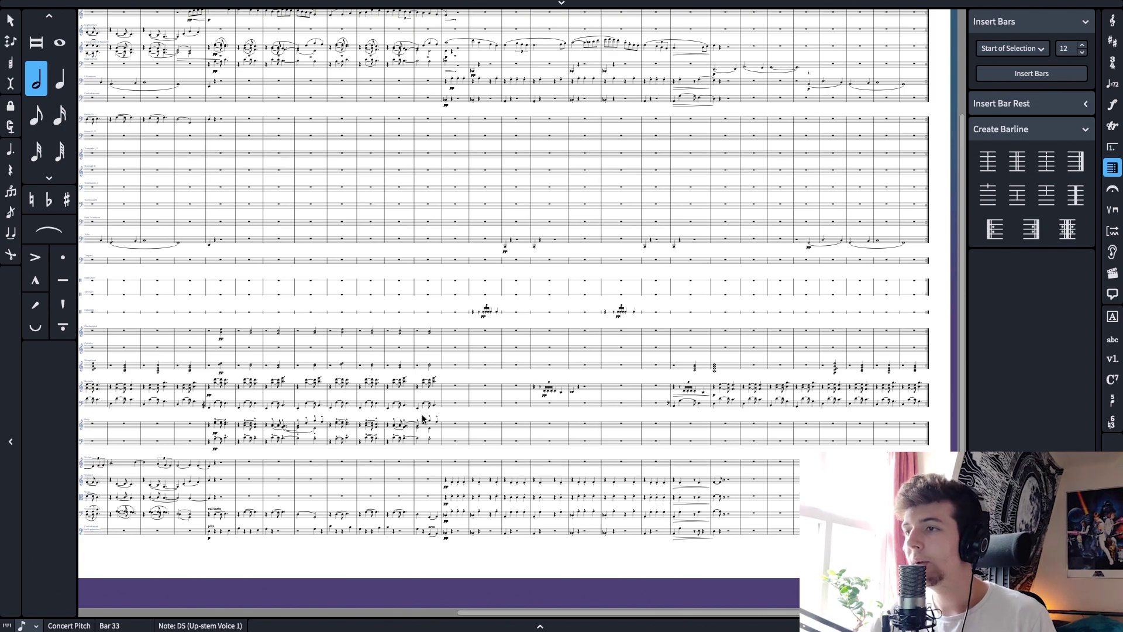
drag(477, 419, 879, 419)
drag(513, 416, 789, 411)
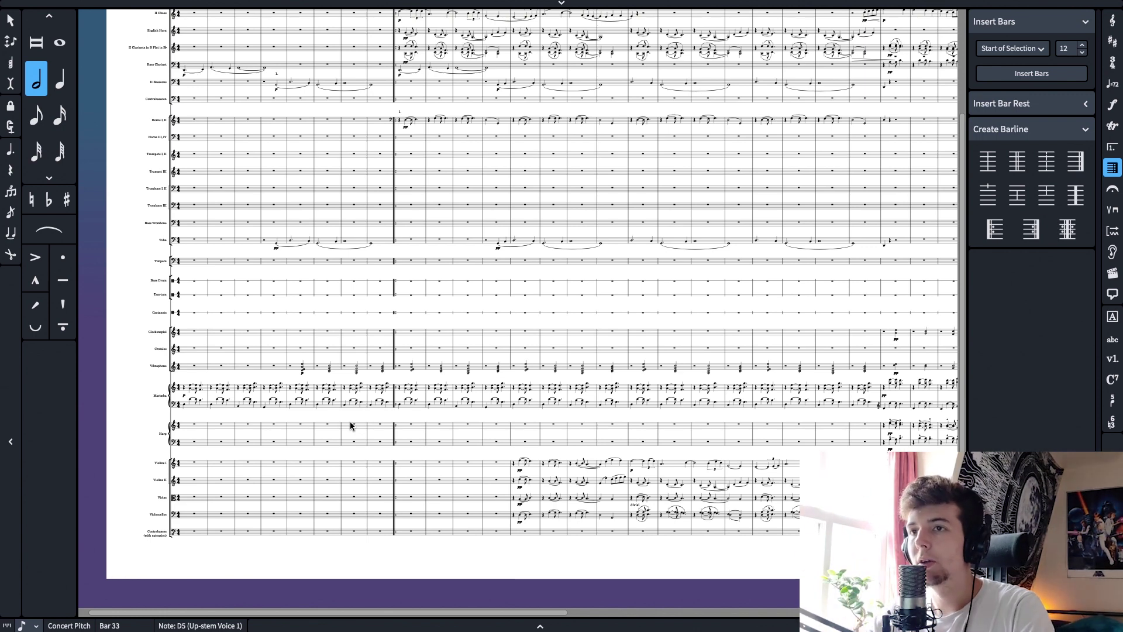
scroll(471, 406, right, 5)
scroll(505, 438, left, 10)
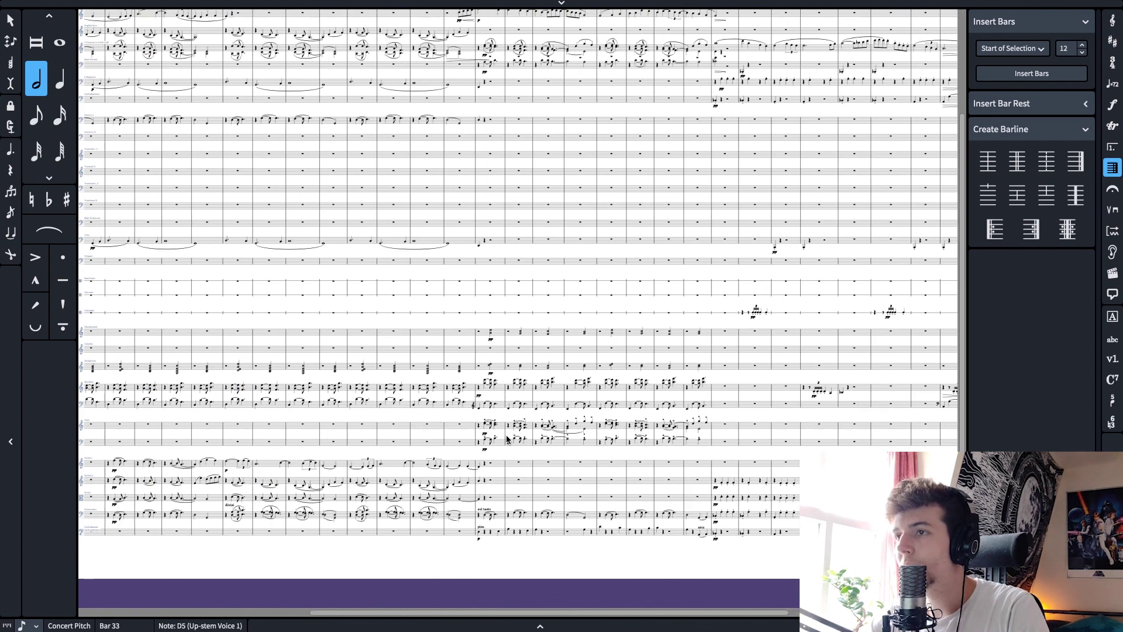
scroll(362, 370, up, 3)
scroll(353, 364, down, 2)
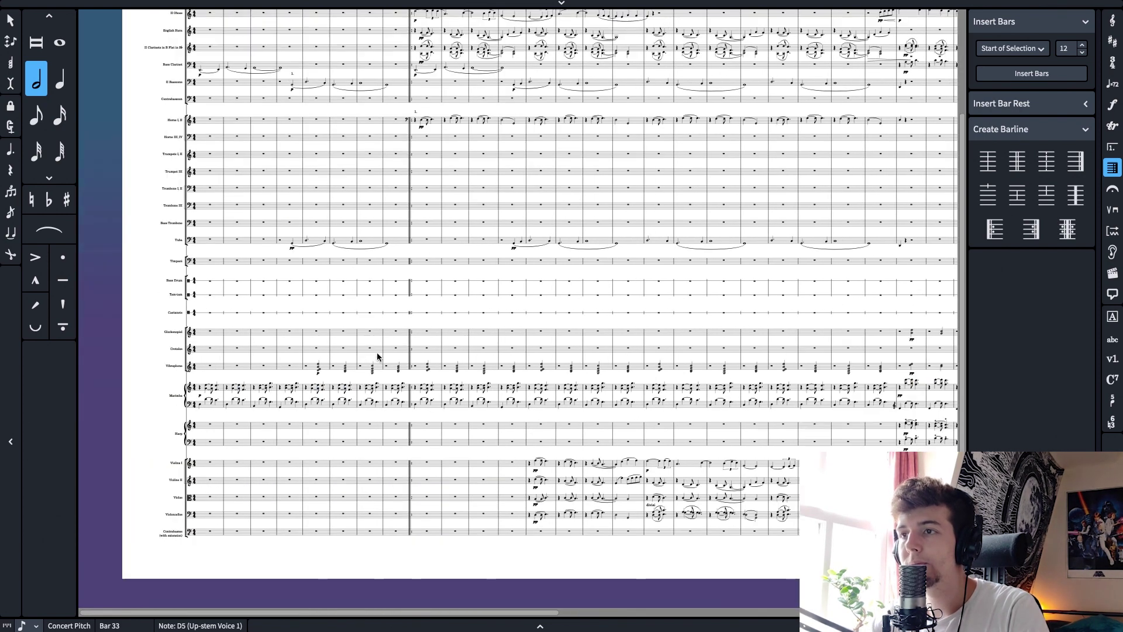
scroll(397, 305, right, 1)
scroll(367, 317, up, 2)
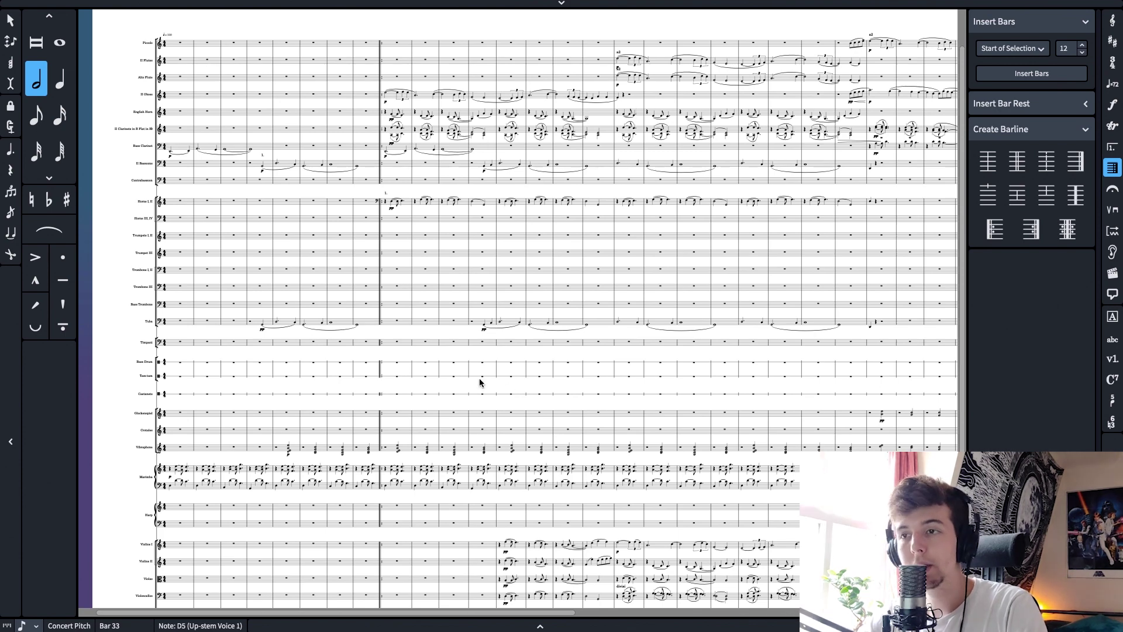
drag(725, 401, 678, 259)
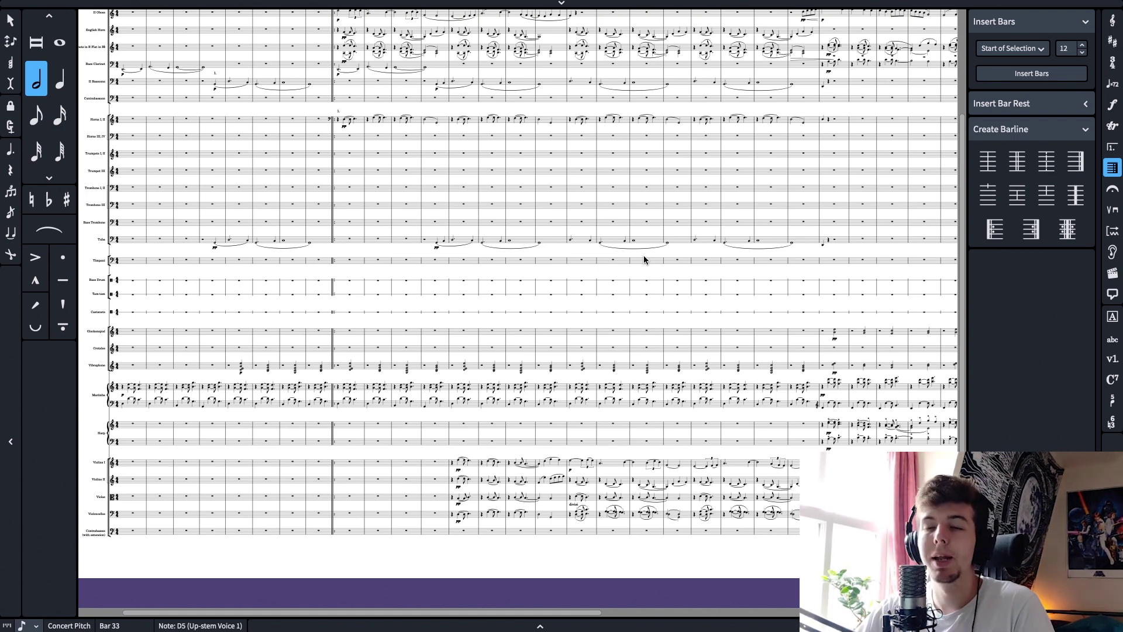
scroll(537, 238, up, 3)
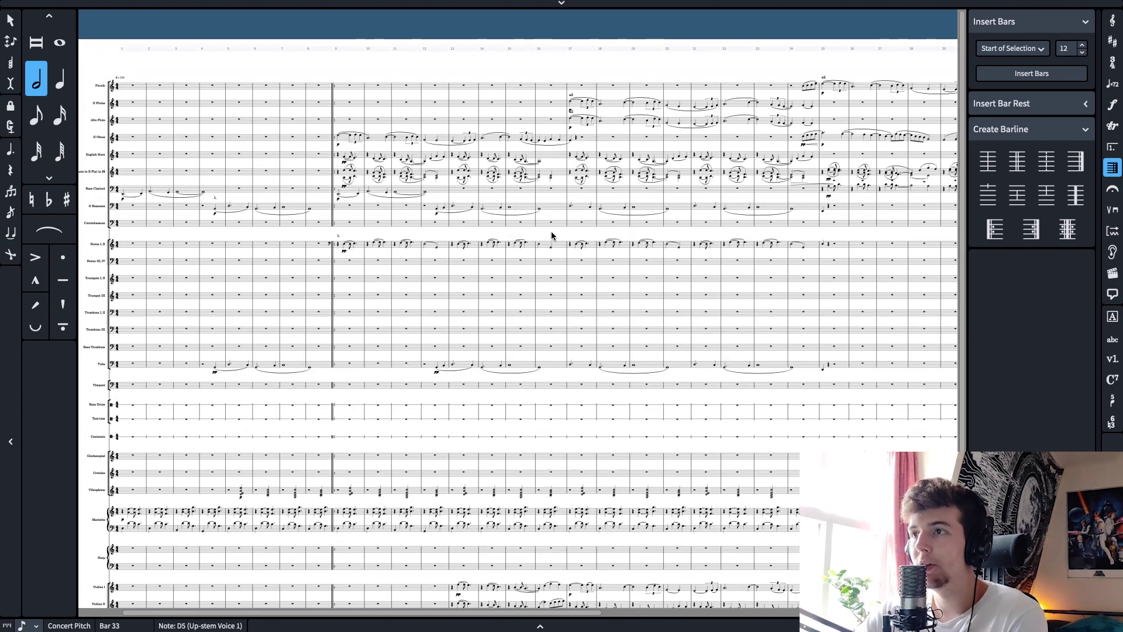
scroll(551, 235, right, 2)
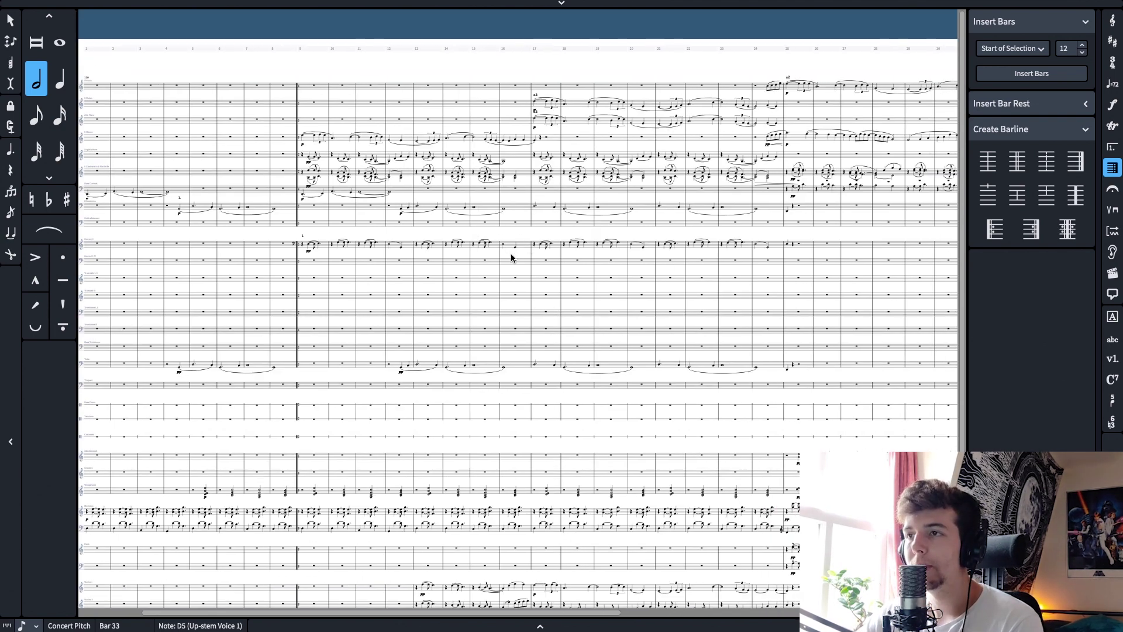
scroll(511, 253, left, 6)
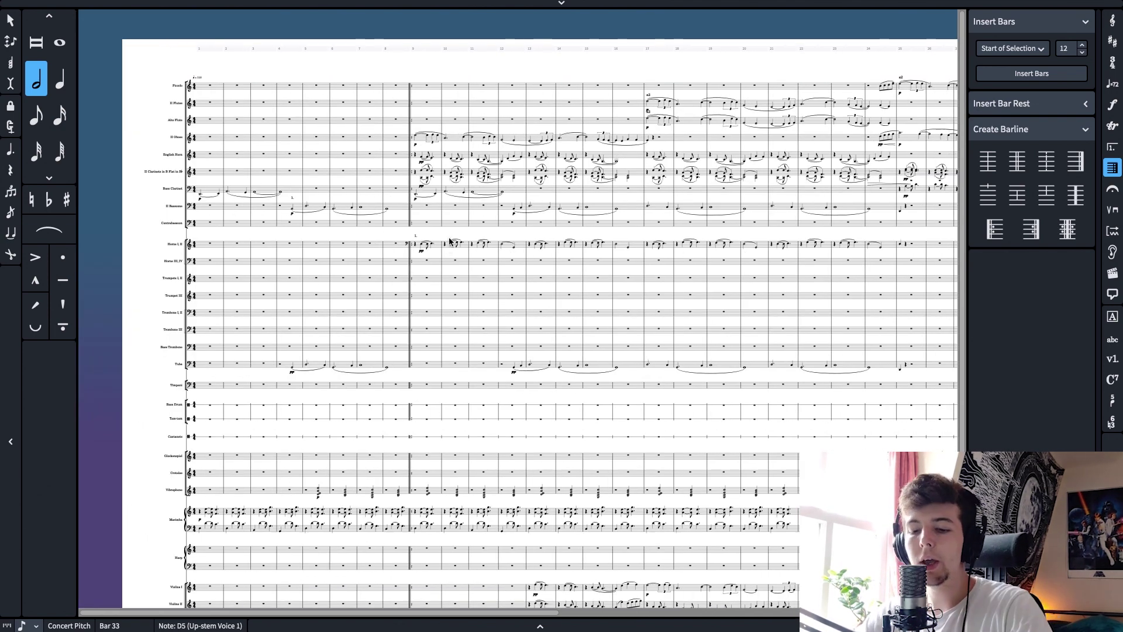